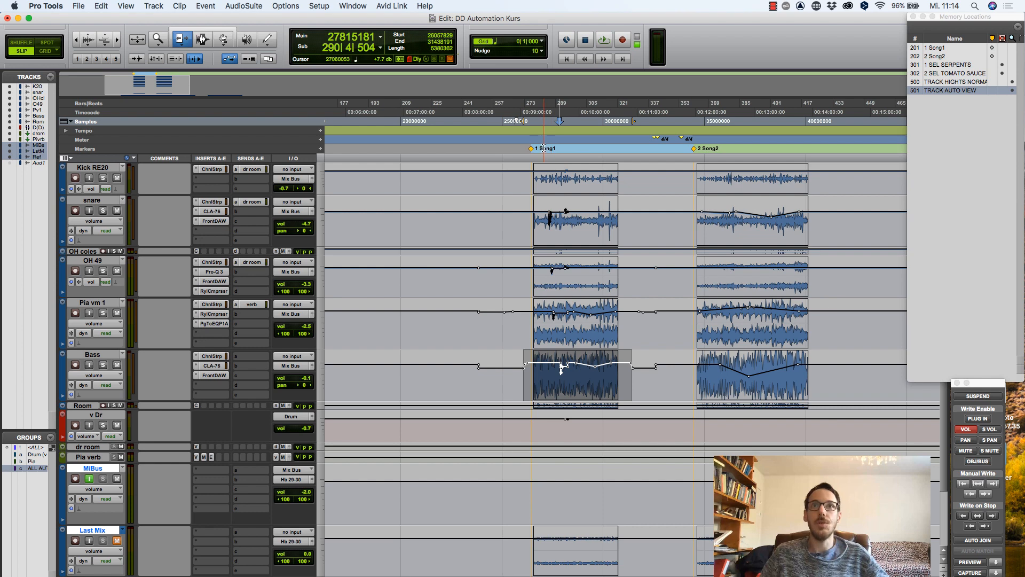
Step: Play back the song while watching the channel faders follow the volume automation in the mixer, and return to the timeline
left_click(718, 148)
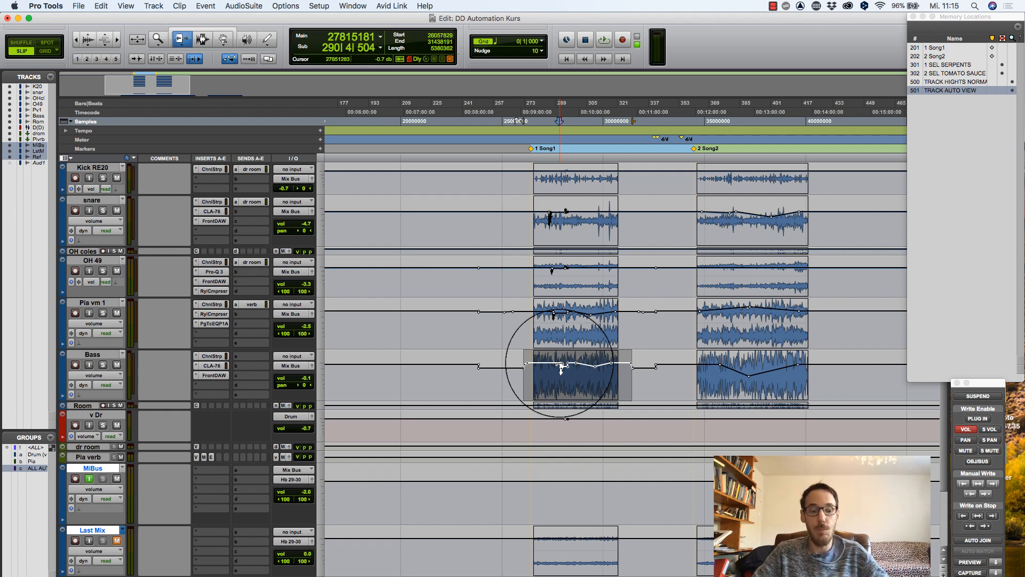
key("super+equal")
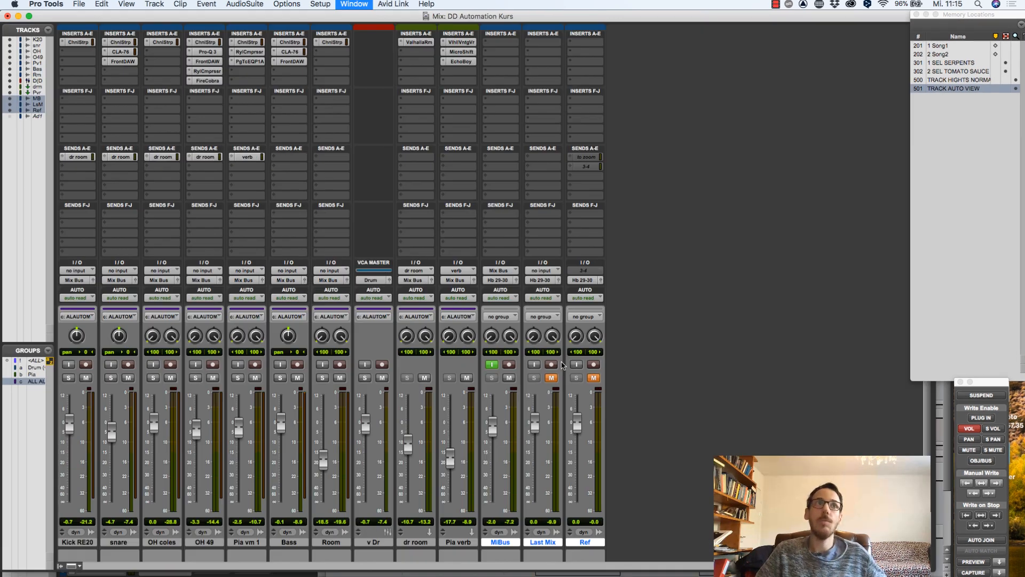
key("space")
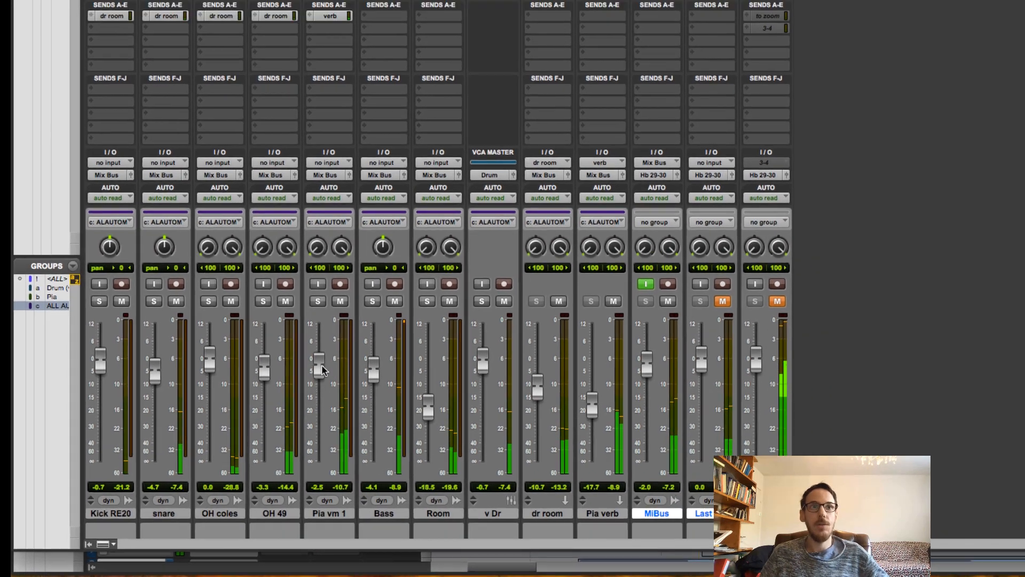
key("super+equal")
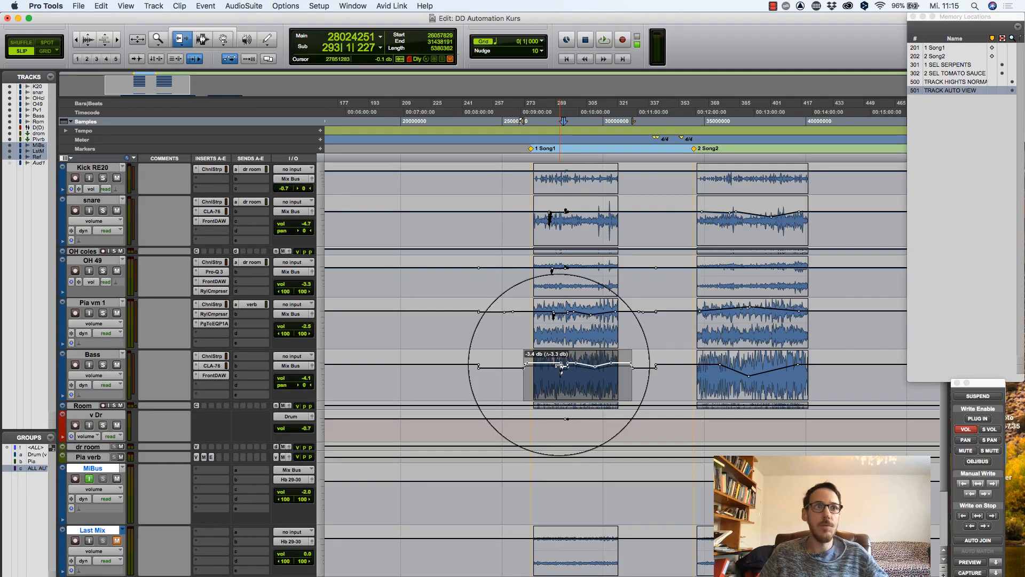
Step: Trim the volume automation in the Song1 selection down to -3.4 dB on Bass and to about +1.5 dB on Pia vm 1
left_click_drag(559, 365, 559, 367)
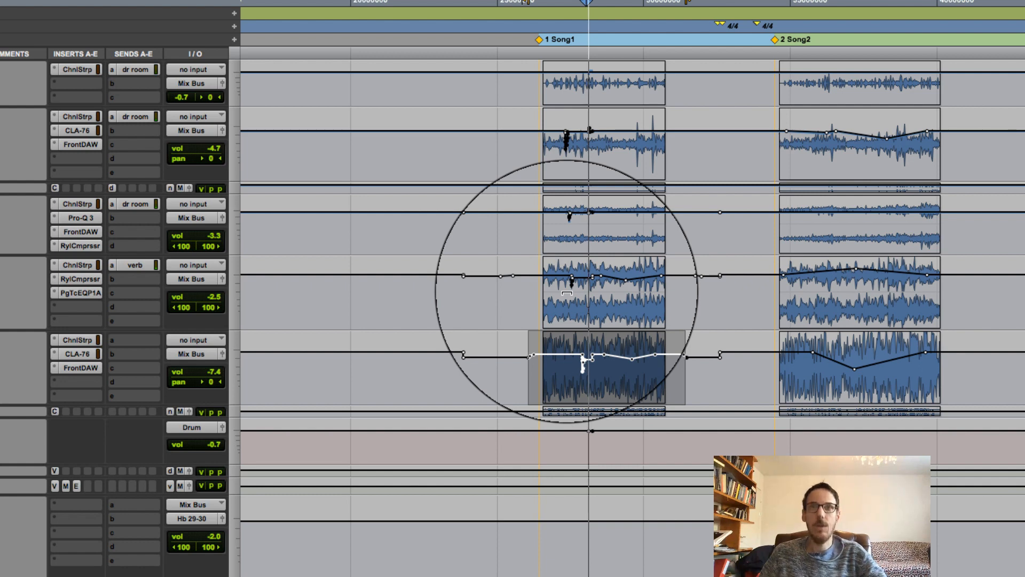
key("p")
left_click_drag(587, 276, 588, 286)
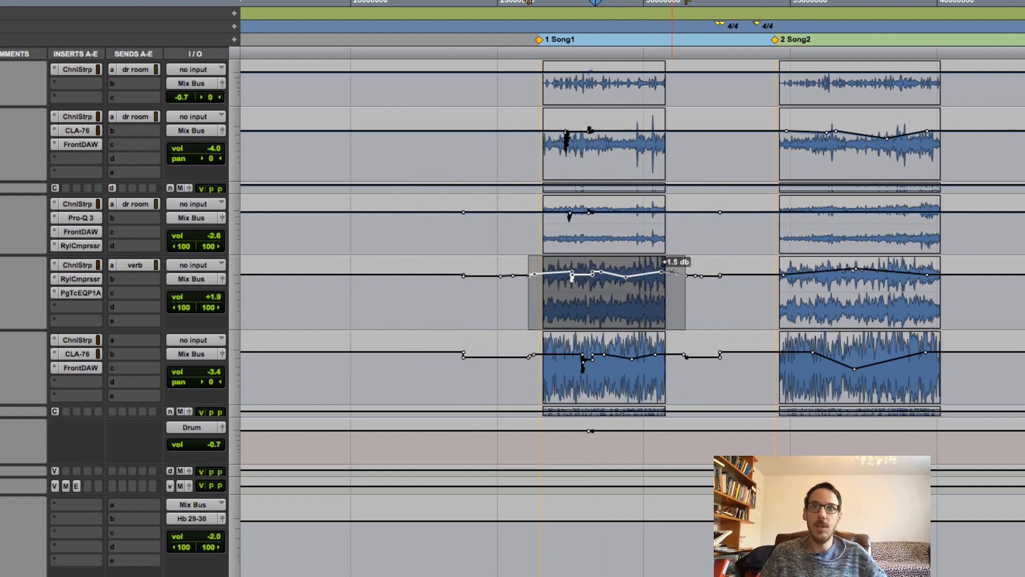
left_click_drag(601, 274, 601, 272)
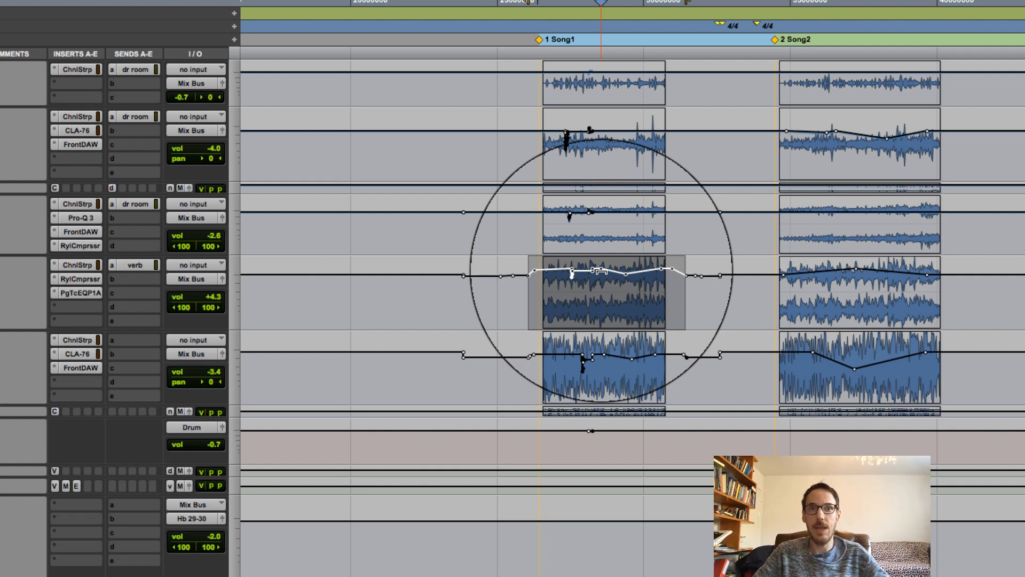
left_click_drag(601, 272, 592, 275)
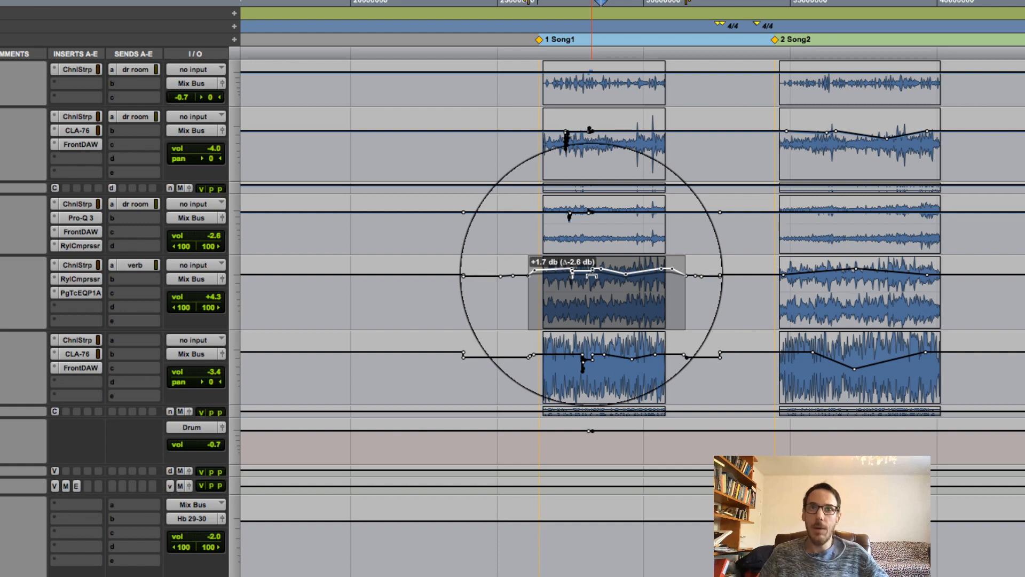
left_click_drag(592, 275, 592, 275)
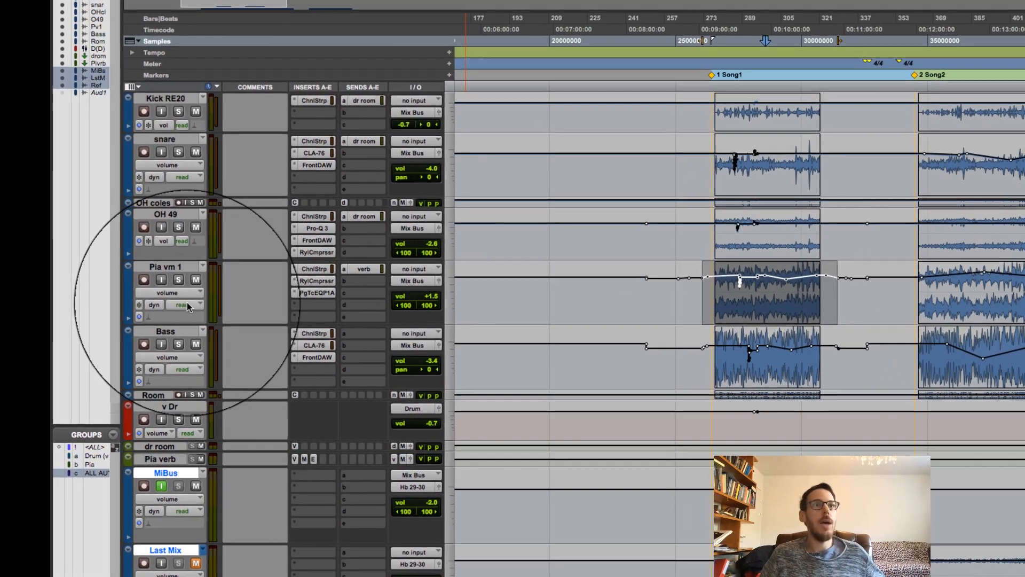
Step: Set the automation mode of the grouped tracks to latch and enable trim, using the Pia vm 1 track
left_click(188, 303)
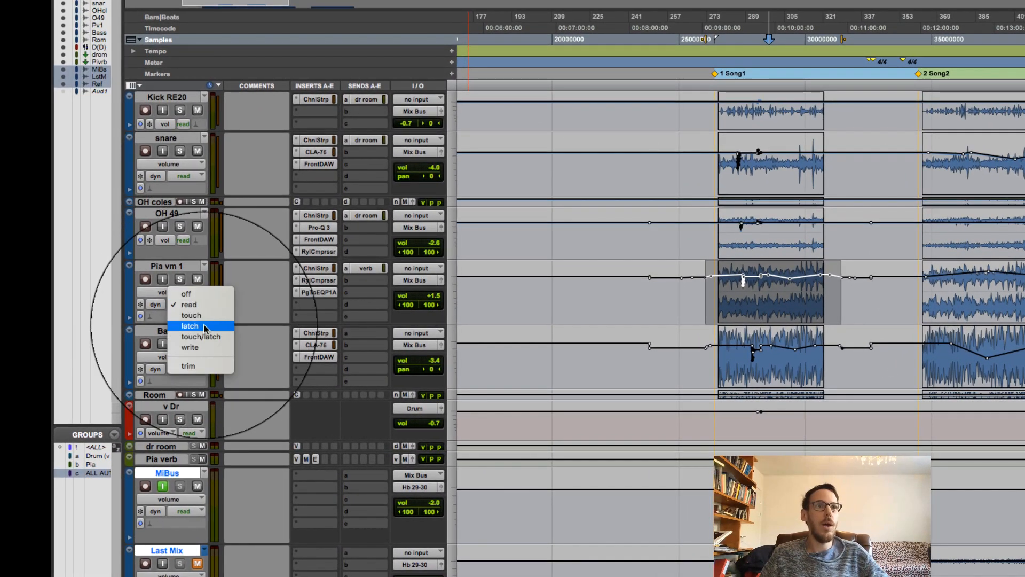
left_click(184, 300)
left_click(185, 304)
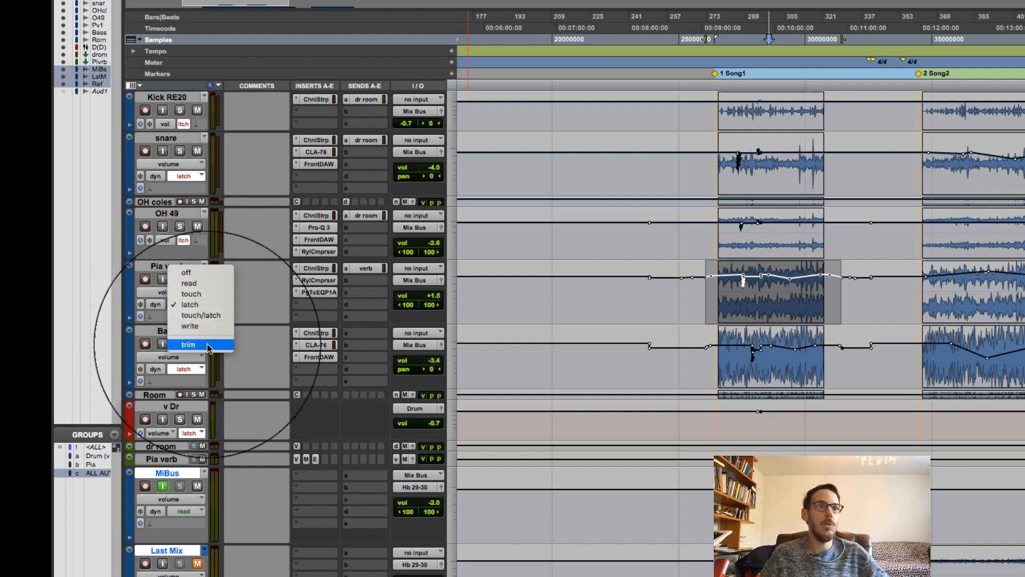
left_click(190, 291)
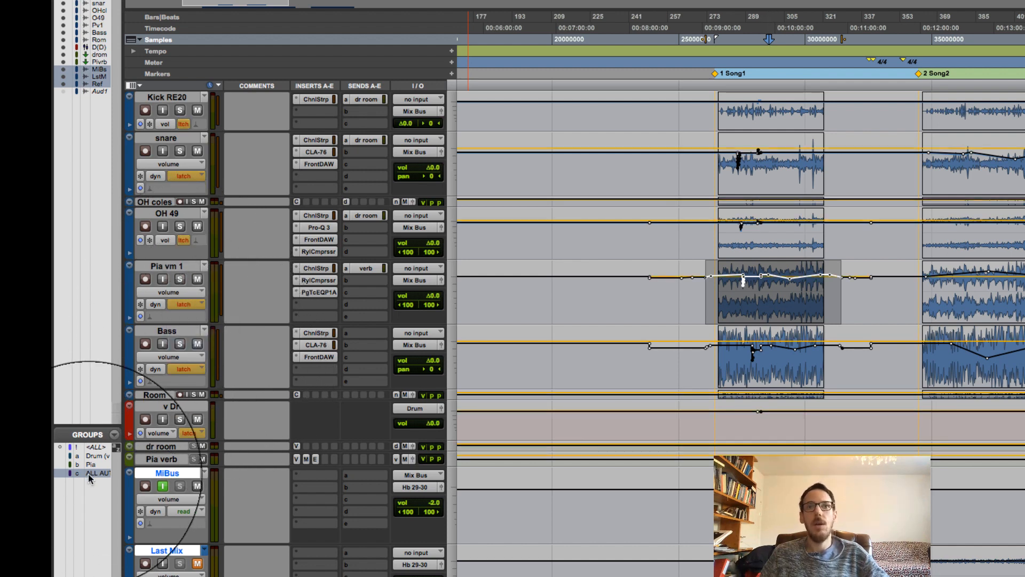
Step: Switch the grouped tracks' automation mode to read and back to latch, leaving trim enabled
left_click(187, 304)
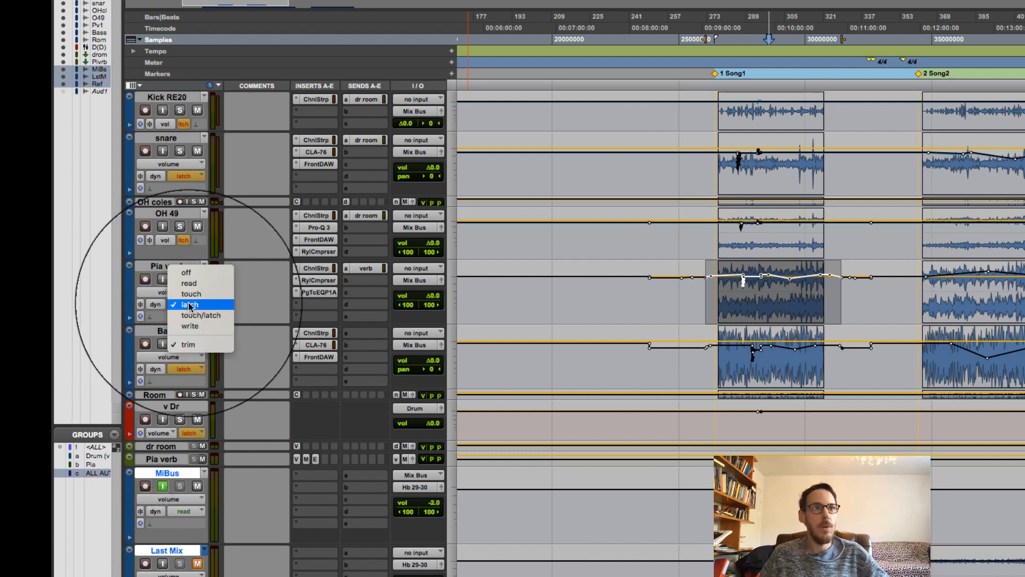
left_click(189, 283)
left_click(187, 304)
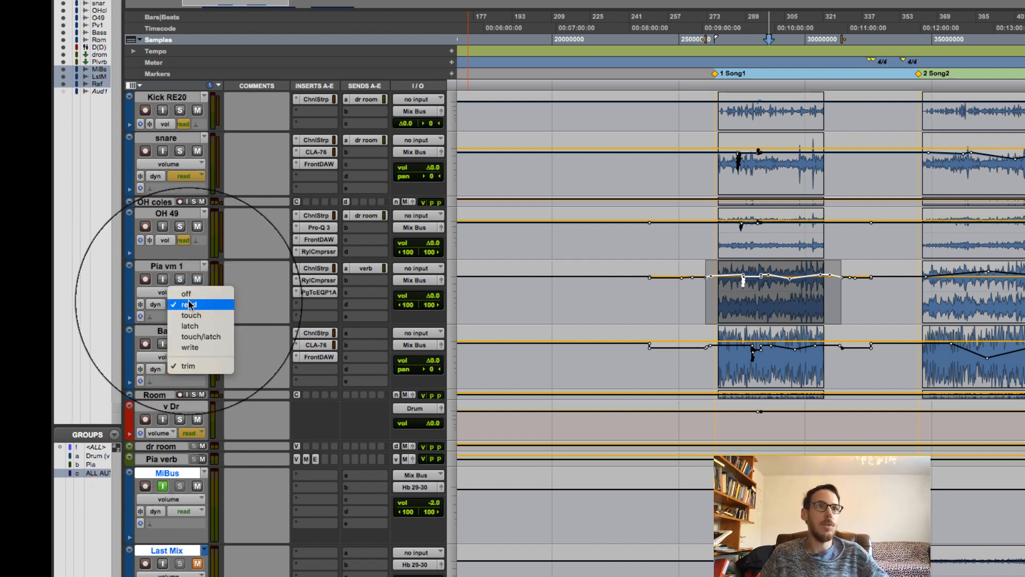
left_click(205, 326)
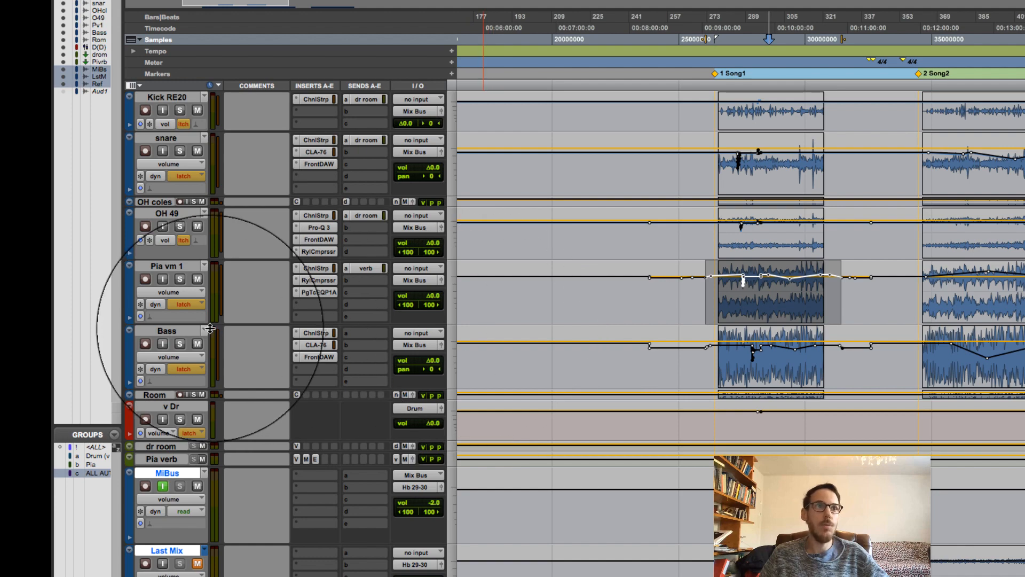
left_click(182, 305)
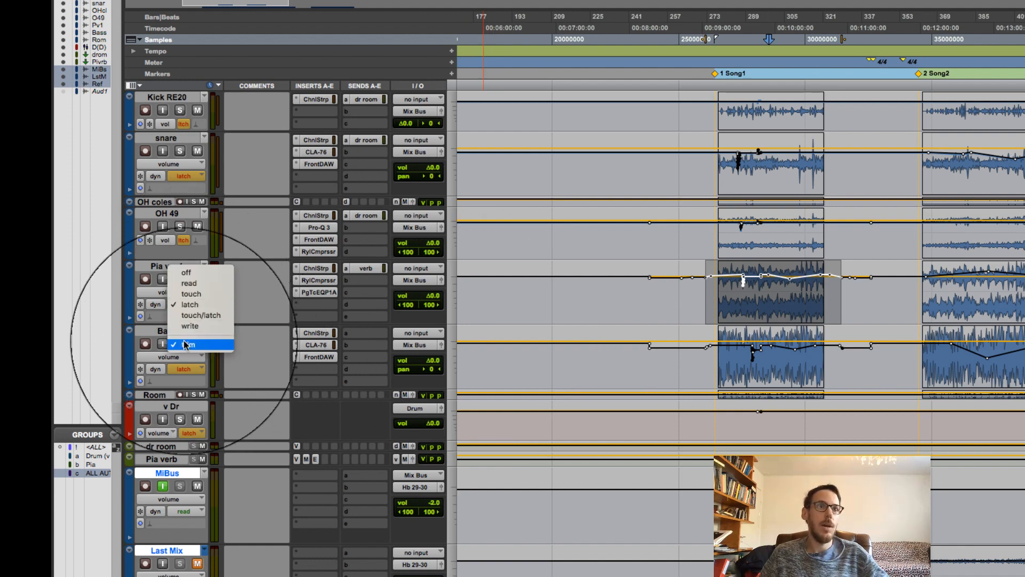
left_click(531, 344)
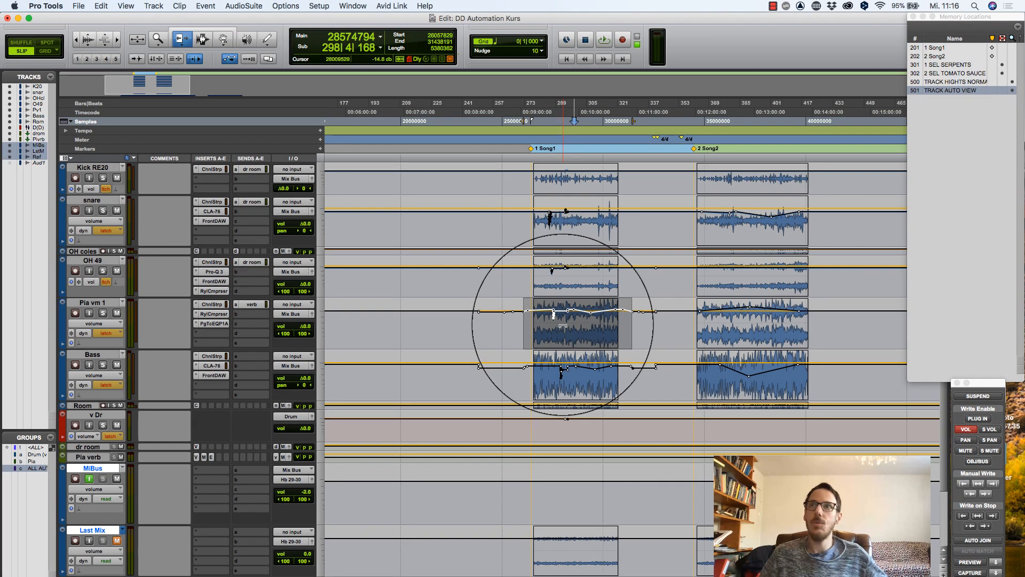
Step: Enable Write on Stop for the entire selection in the automation settings
left_click(979, 516)
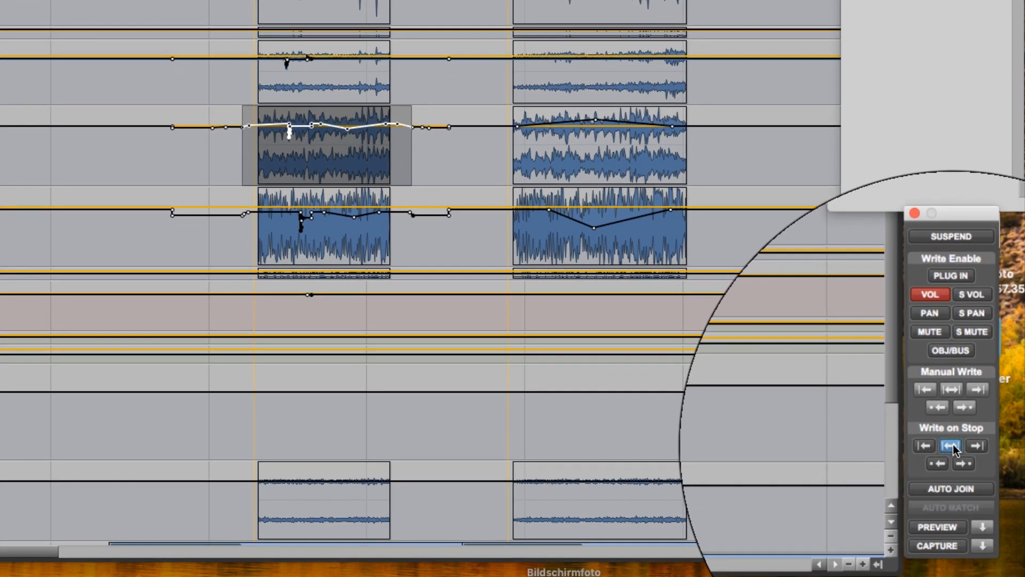
left_click(954, 446)
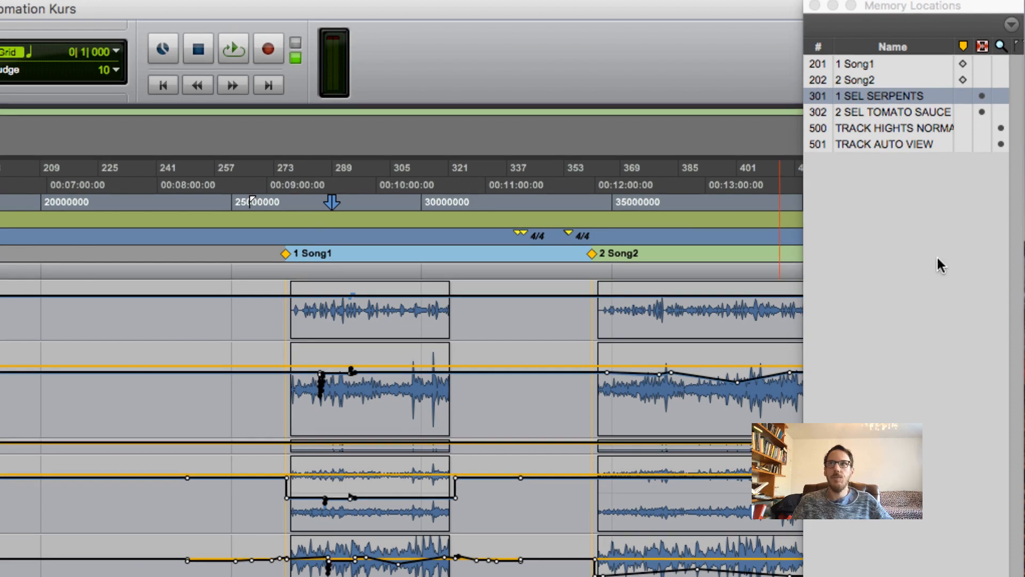
Step: Recall the stored selections 2 SEL TOMATO SAUCE and 1 SEL SERPENTS in turn, ending with 1 SEL SERPENTS active
left_click(878, 112)
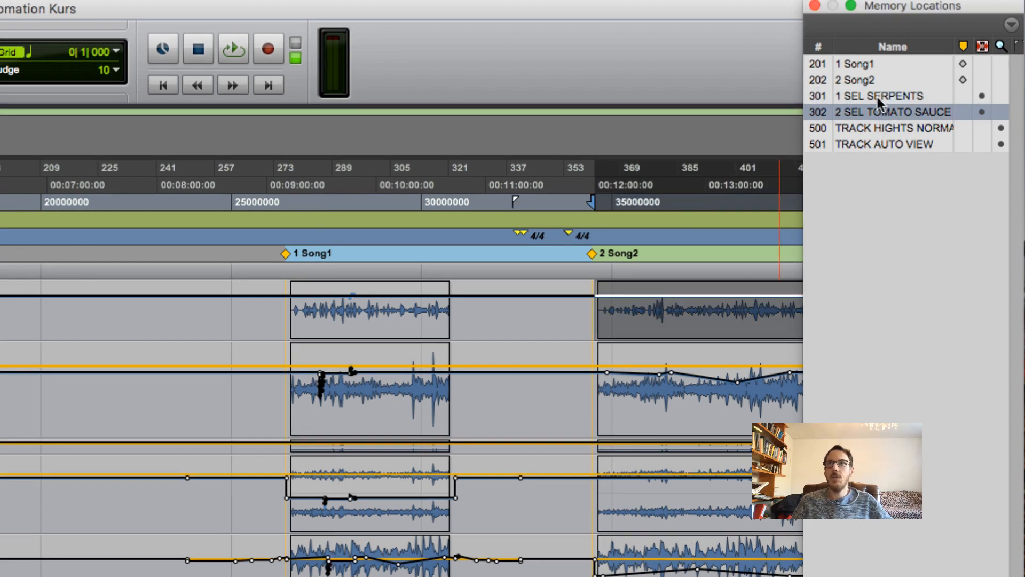
left_click(878, 96)
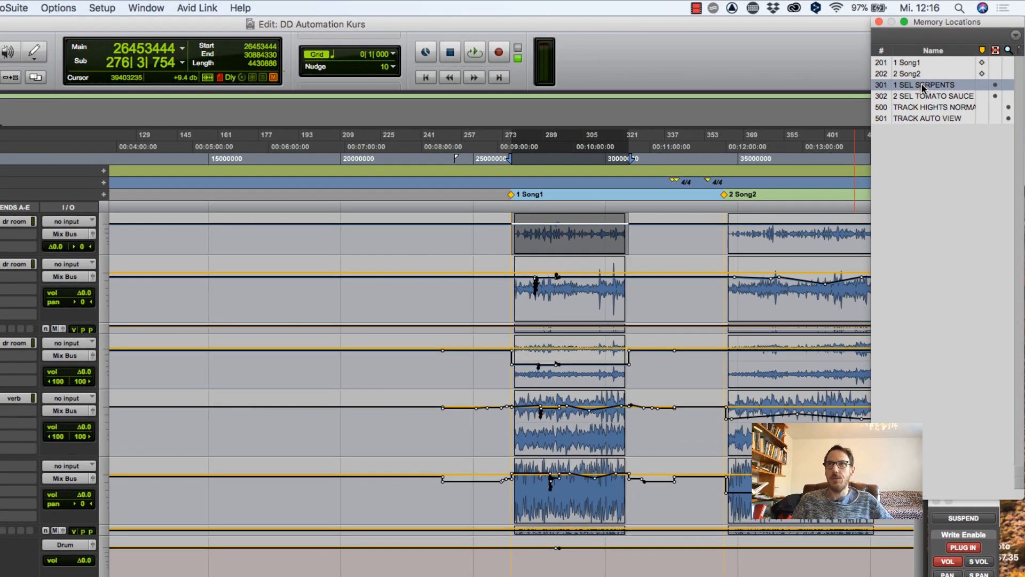
left_click(923, 97)
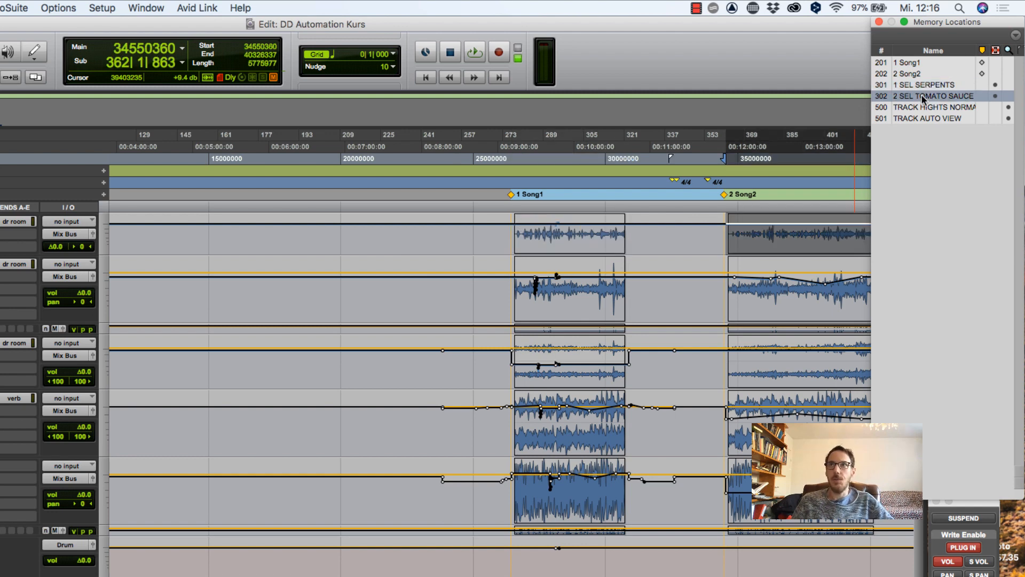
left_click(921, 85)
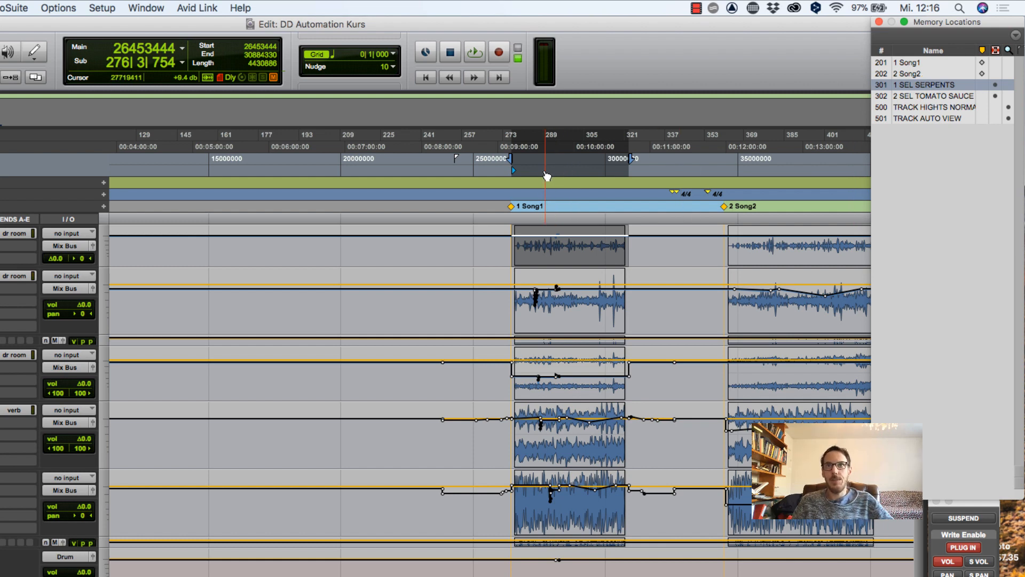
Step: Audition the Song1 selection by moving the play start marker within it and playing short passages from there
left_click_drag(514, 171, 537, 172)
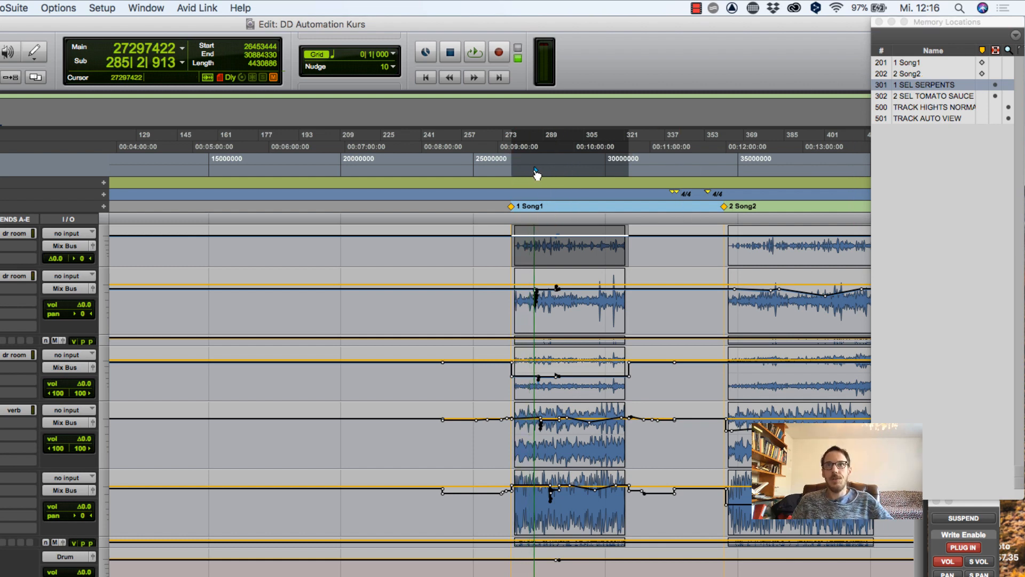
key("space")
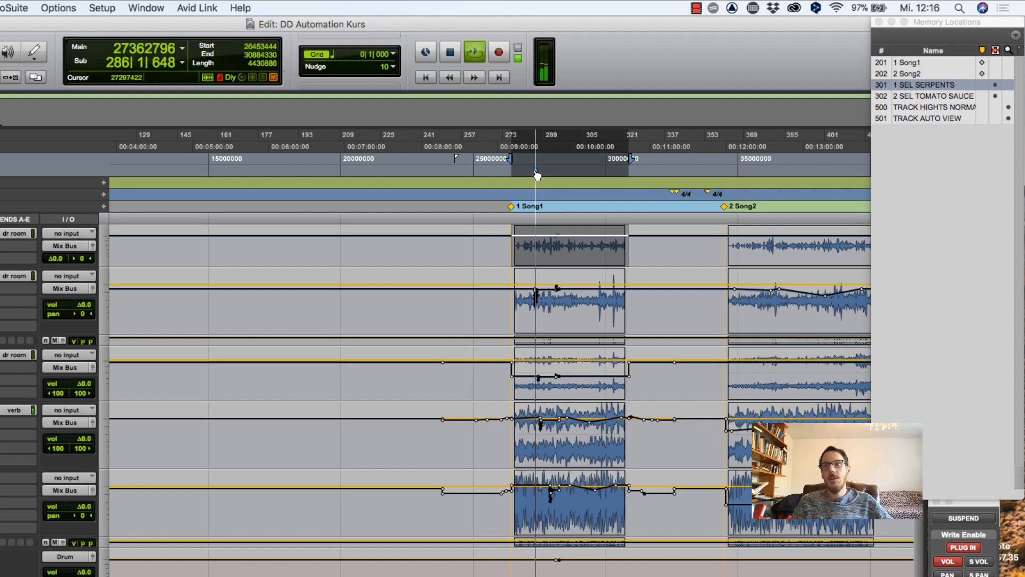
key("space")
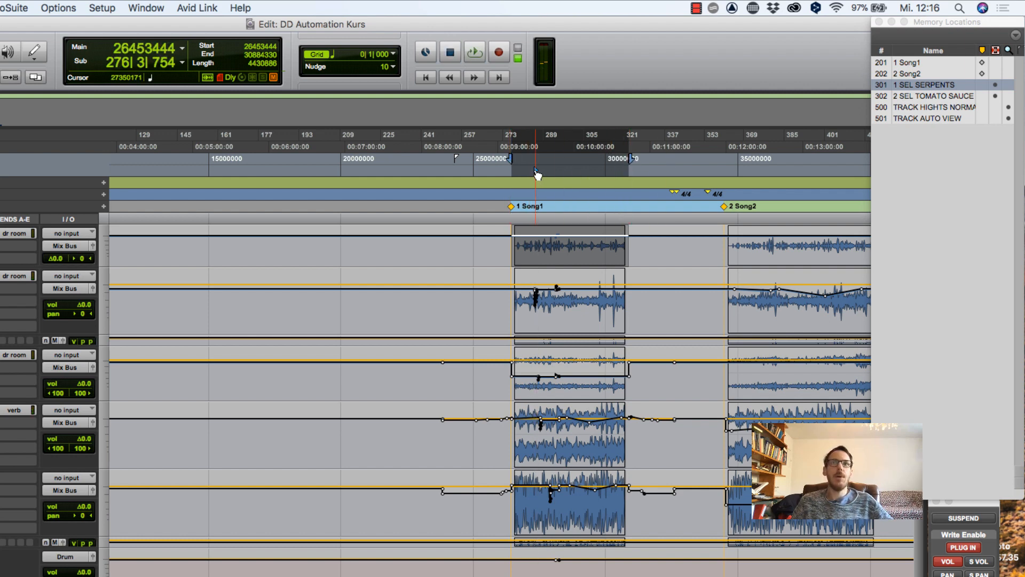
left_click(572, 172)
key("space")
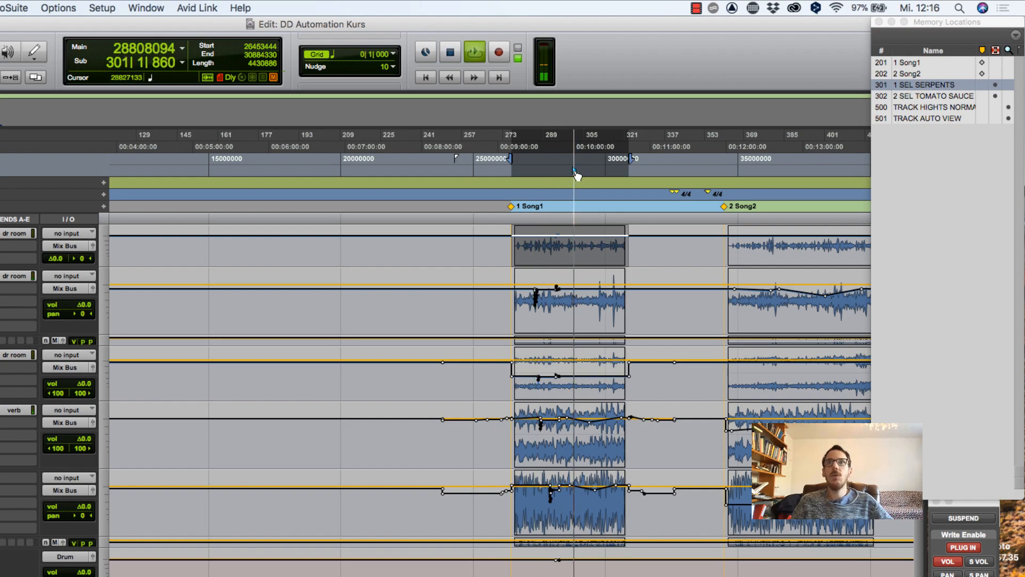
key("space")
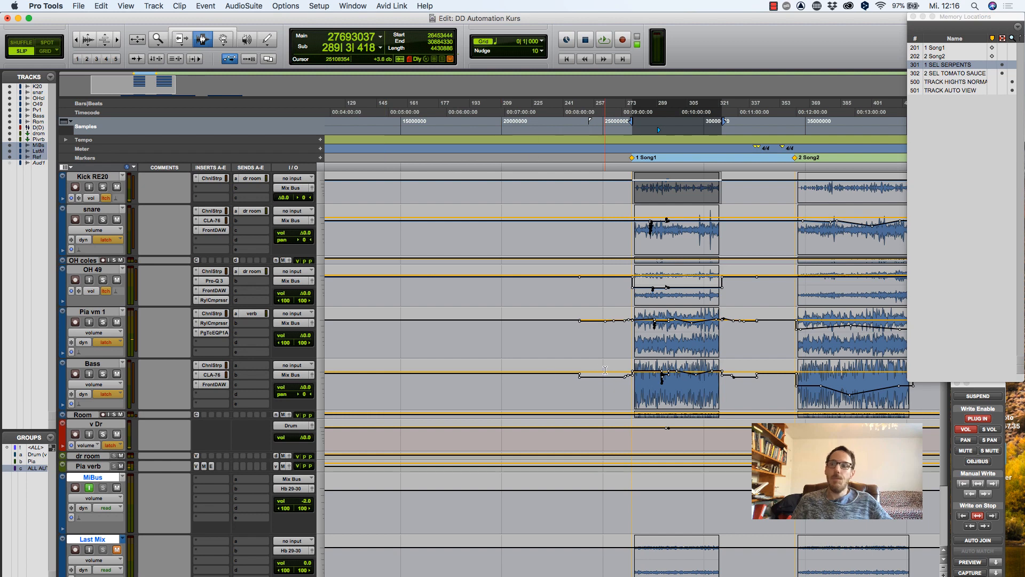
key("space")
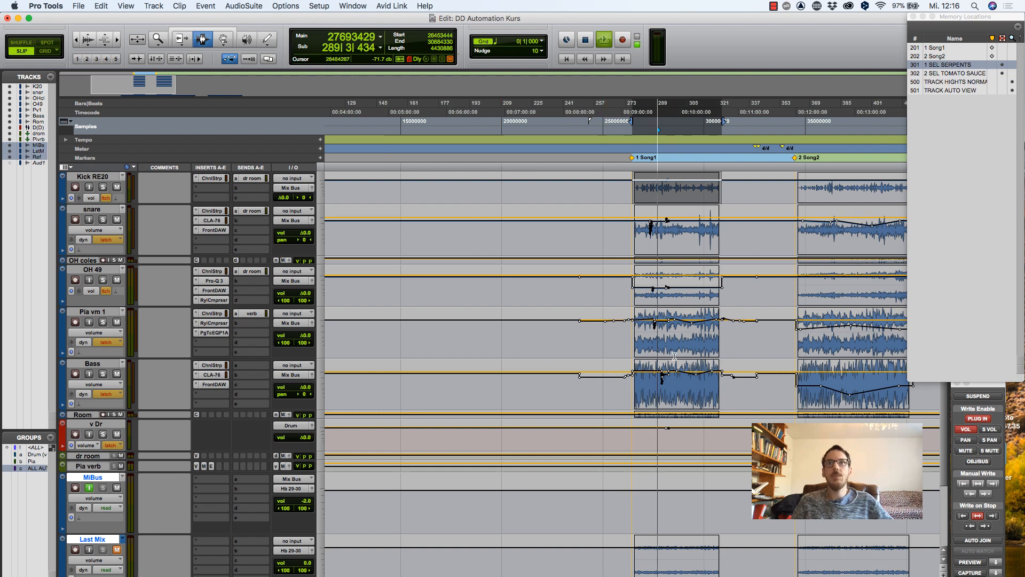
key("space")
key("space")
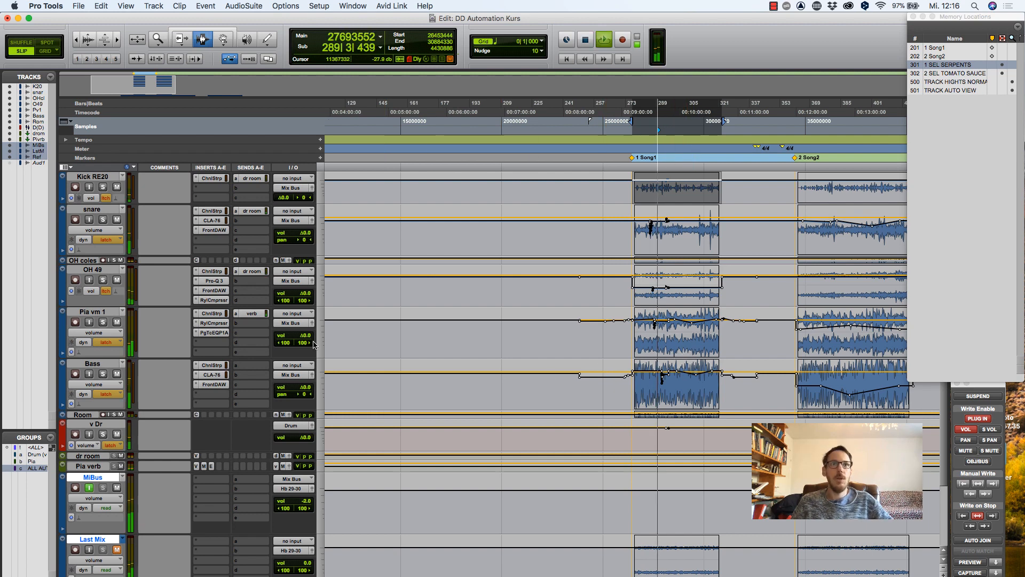
key("space")
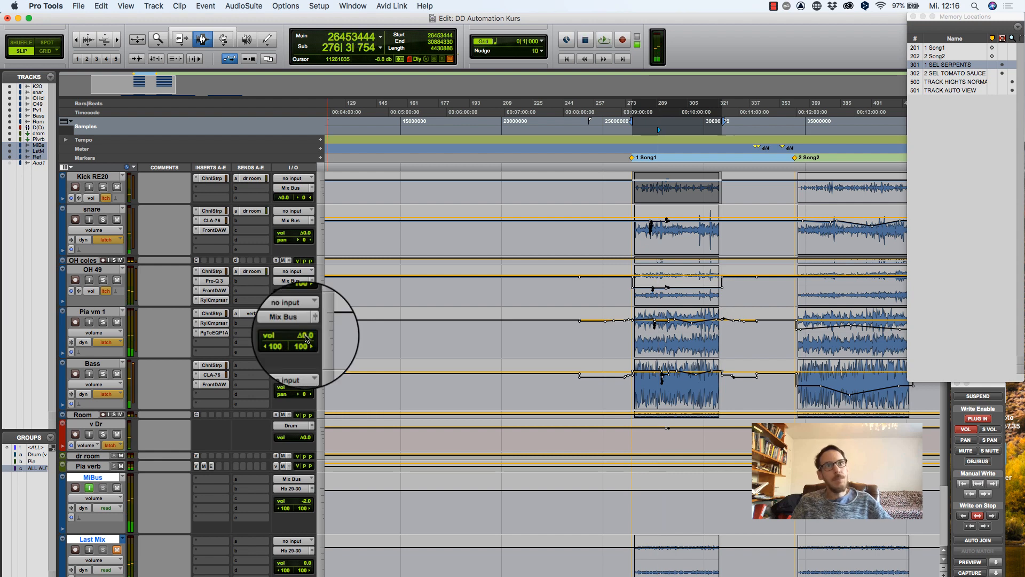
Step: Write volume trim moves on the Pia vm 1 track in latch mode during playback of the Song1 selection
left_click_drag(307, 337, 308, 337)
key("space")
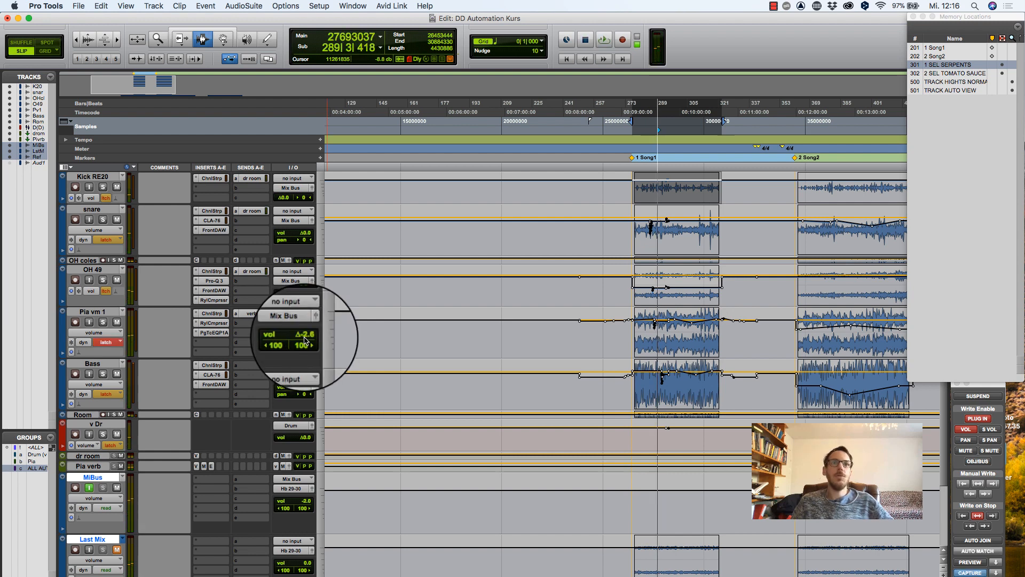
left_click(309, 337)
left_click_drag(308, 338, 308, 346)
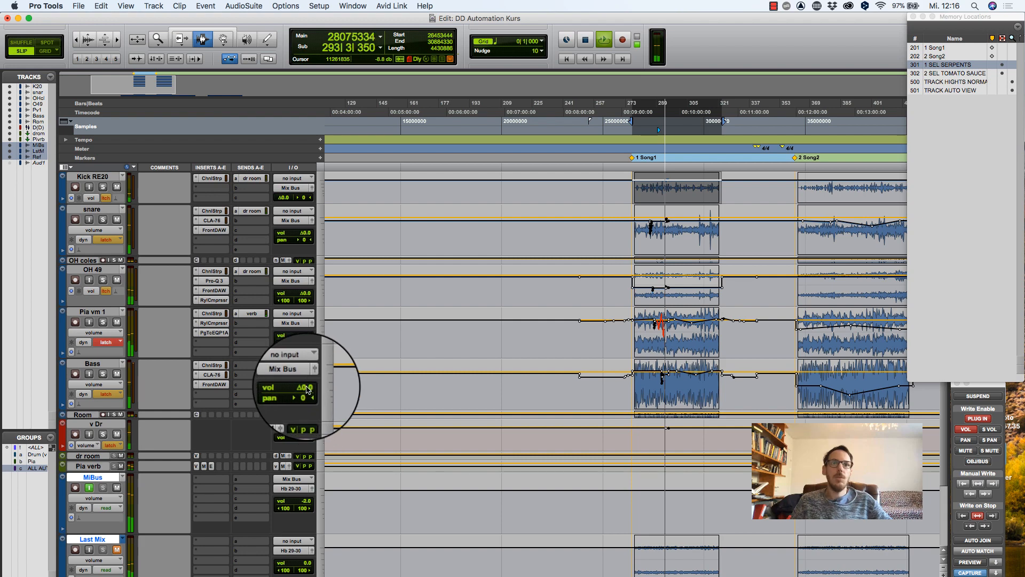
Step: Write a volume trim move on the Bass track during playback, settling at about +2.4 dB
mouse_move(303, 386)
left_mouse_down()
mouse_move(303, 395)
mouse_move(305, 381)
left_mouse_up()
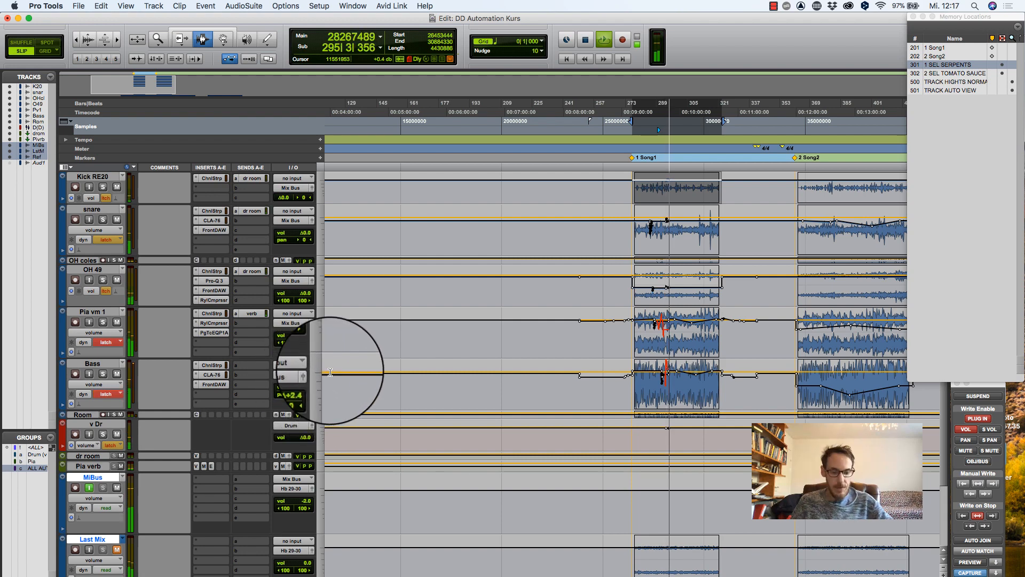
key("super+bracketright")
key("super+bracketright")
key("super+bracketright")
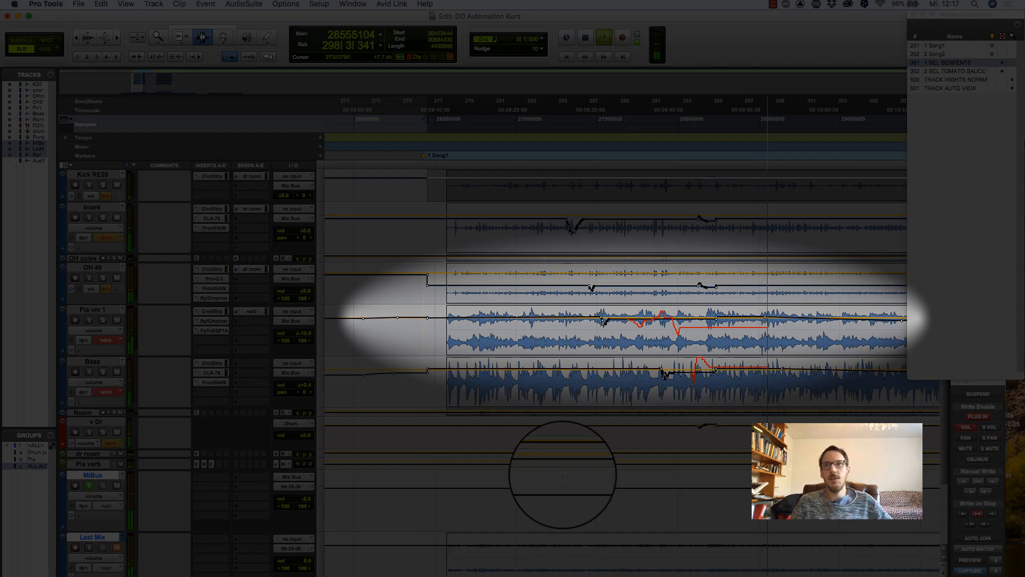
Step: Stop playback to write the trims across the Song1 selection and show the volume trim playlist on all tracks
key("space")
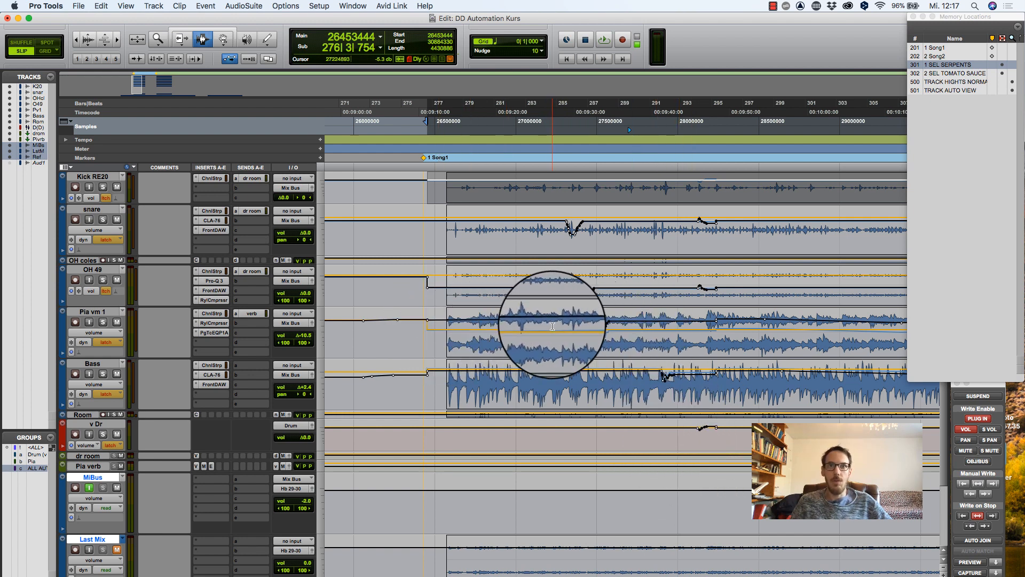
left_click(100, 333)
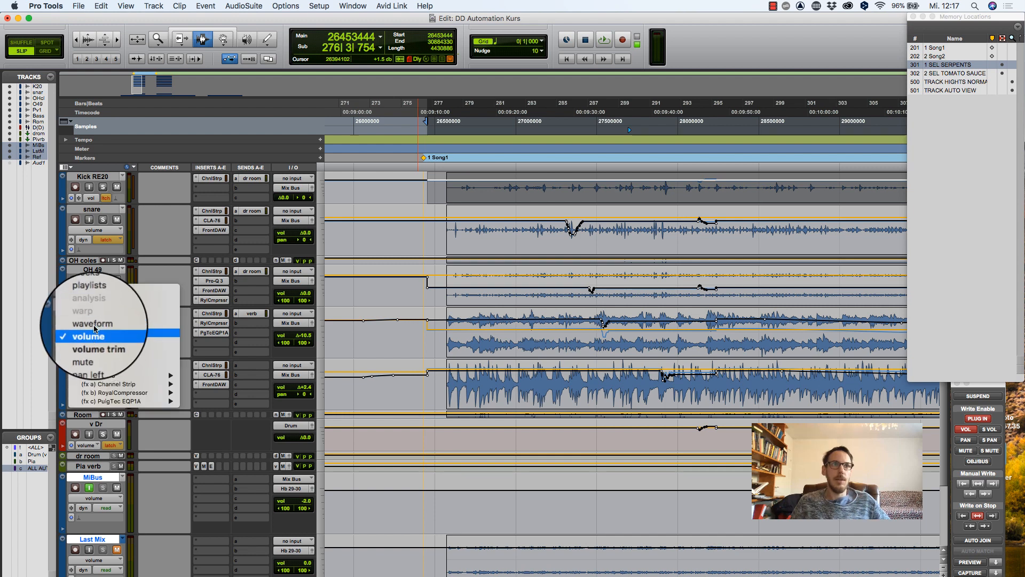
left_click(96, 341, "alt")
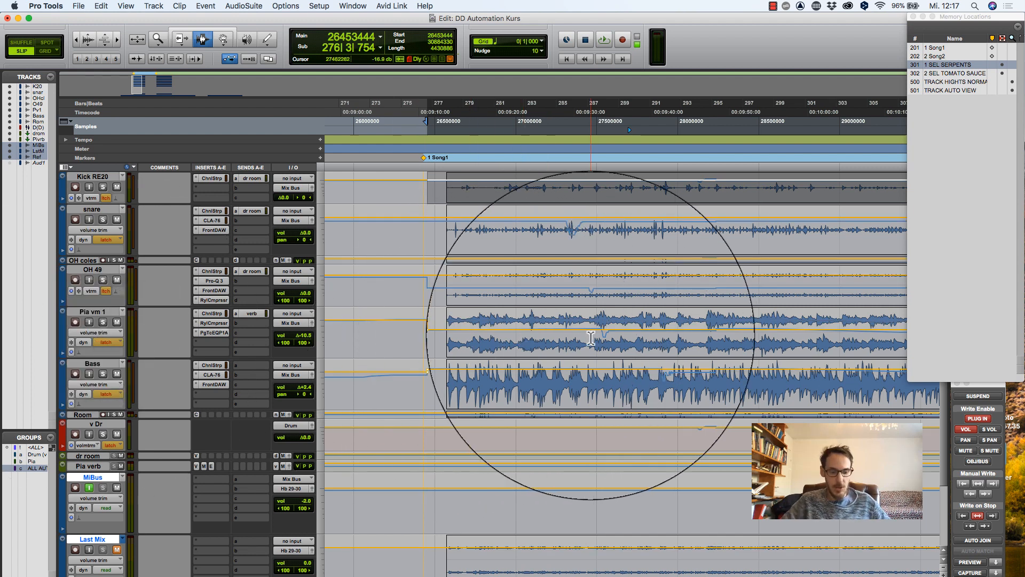
key("Delete")
key("super+z")
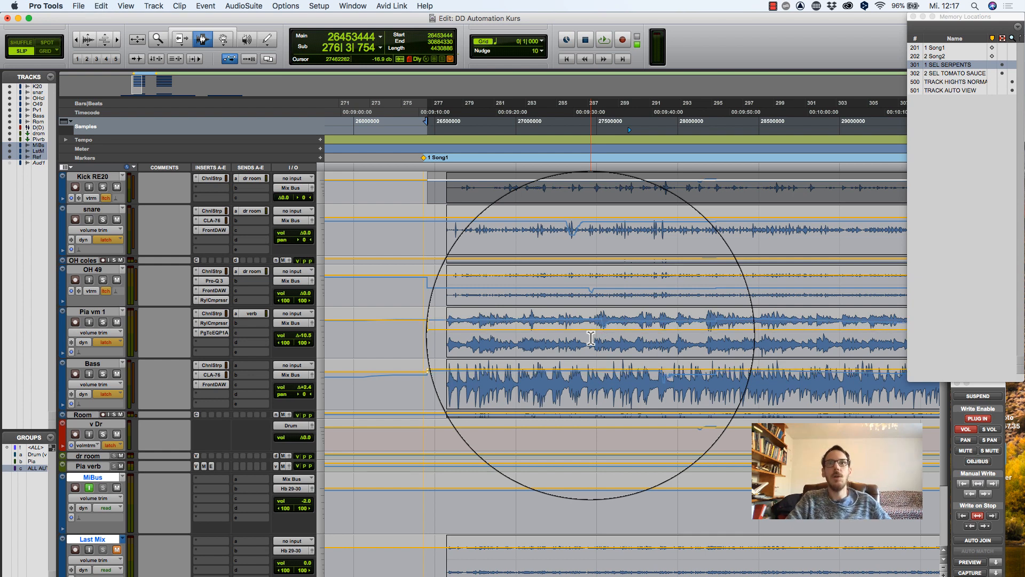
Step: Play Song1 and write volume trims across it, raising Pia vm 1 to about -7.9 dB and lowering Bass
key("space")
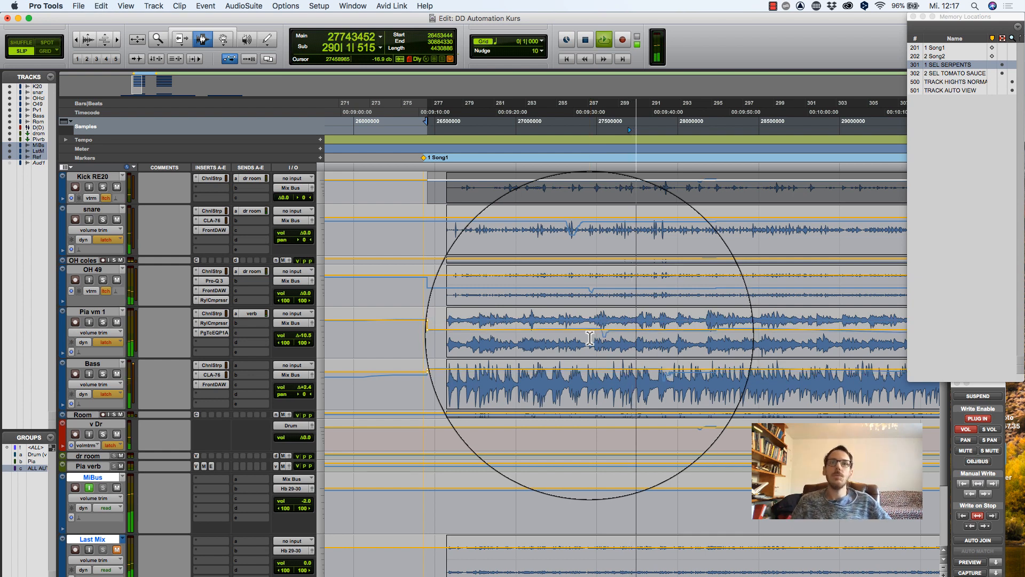
left_click(302, 338)
left_click_drag(302, 337, 299, 332)
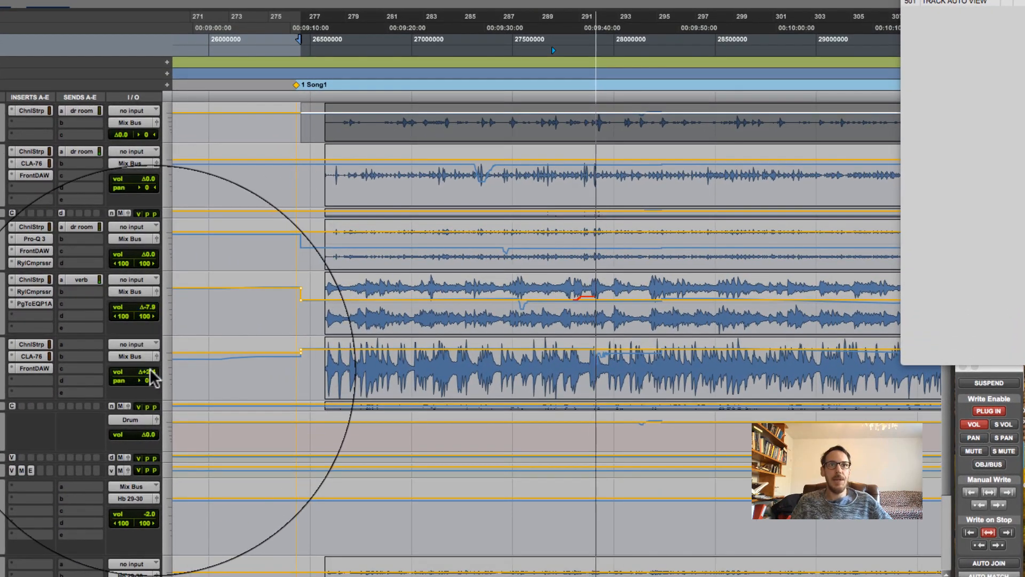
left_click_drag(153, 377, 153, 390)
key("space")
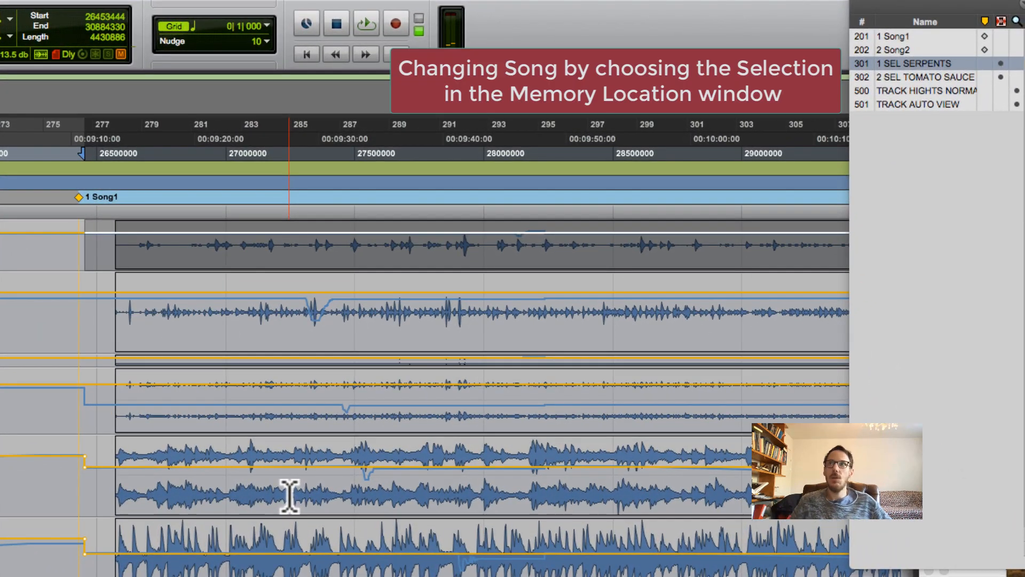
Step: Recall memory location 302, 2 SEL TOMATO SAUCE
key("KP_Decimal")
key("KP_3")
key("KP_0")
key("KP_2")
key("KP_Decimal")
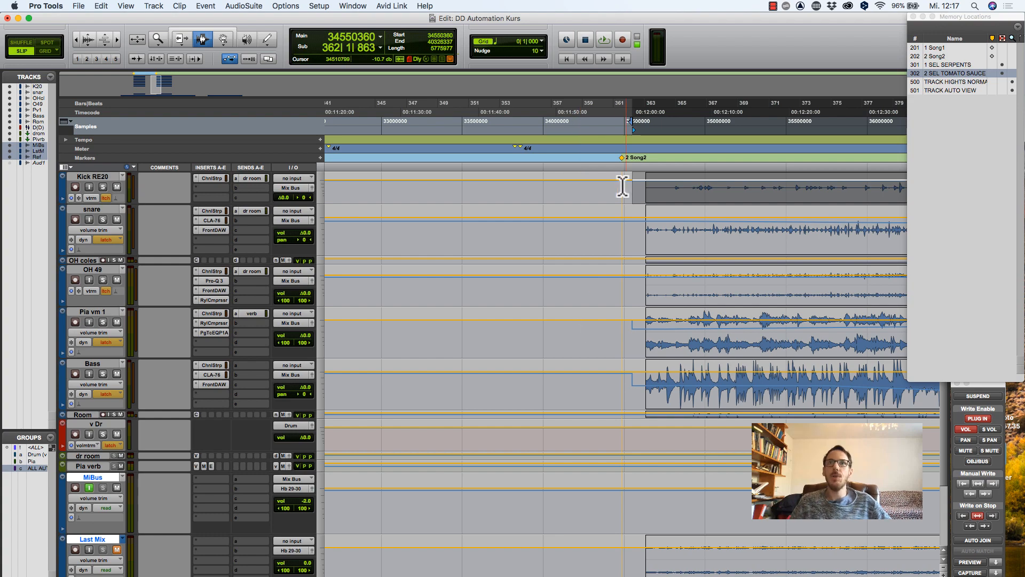
Step: Play from inside Song2 and write volume trims across it, +12.0 dB on Pia vm 1 and +8.4 dB on Bass
left_click_drag(634, 133, 707, 138)
key("space")
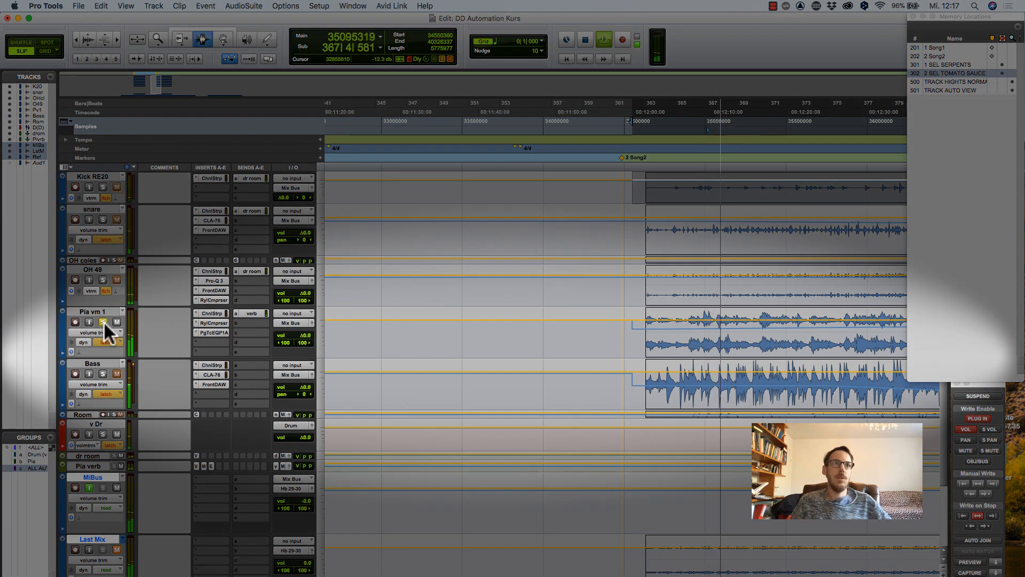
left_click_drag(306, 333, 305, 323)
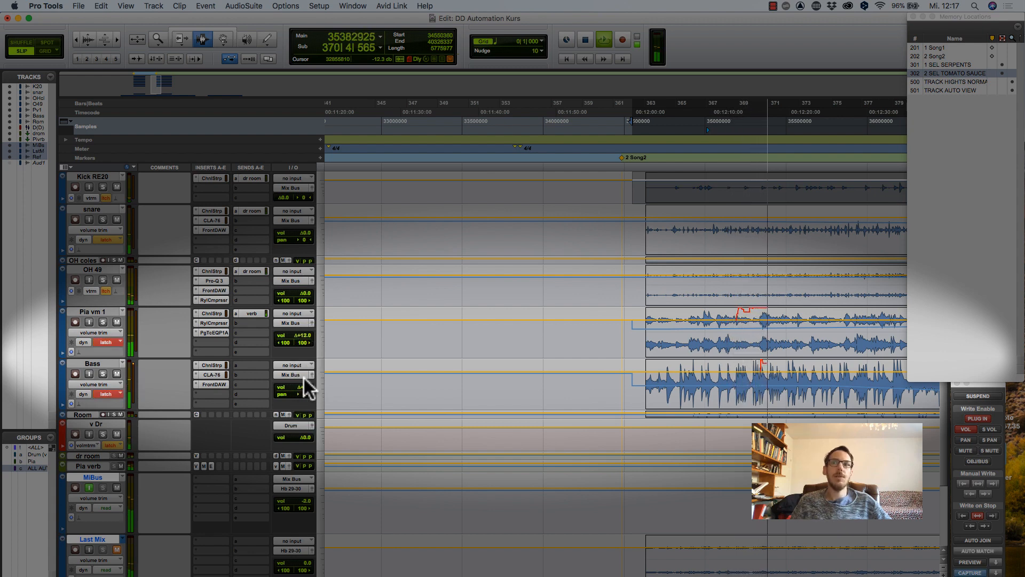
key("space")
Step: Write a volume trim of about +4.8 dB on OH 49 across the Song2 selection during playback
key("space")
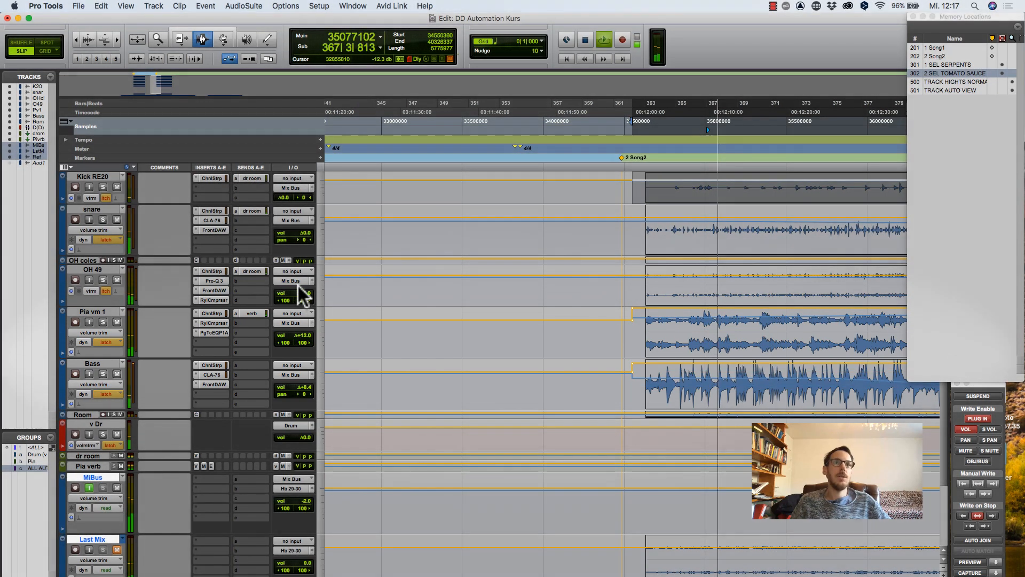
left_click_drag(304, 291, 310, 295)
key("space")
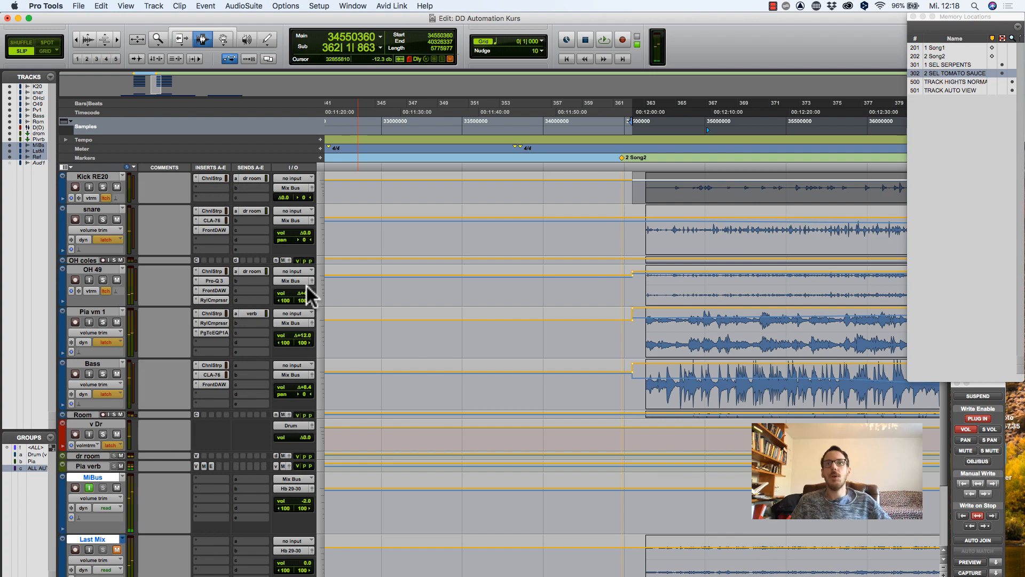
Step: Examine the written volume trims against the existing Pia vm 1 automation in Song1 and Song2
left_click(76, 39)
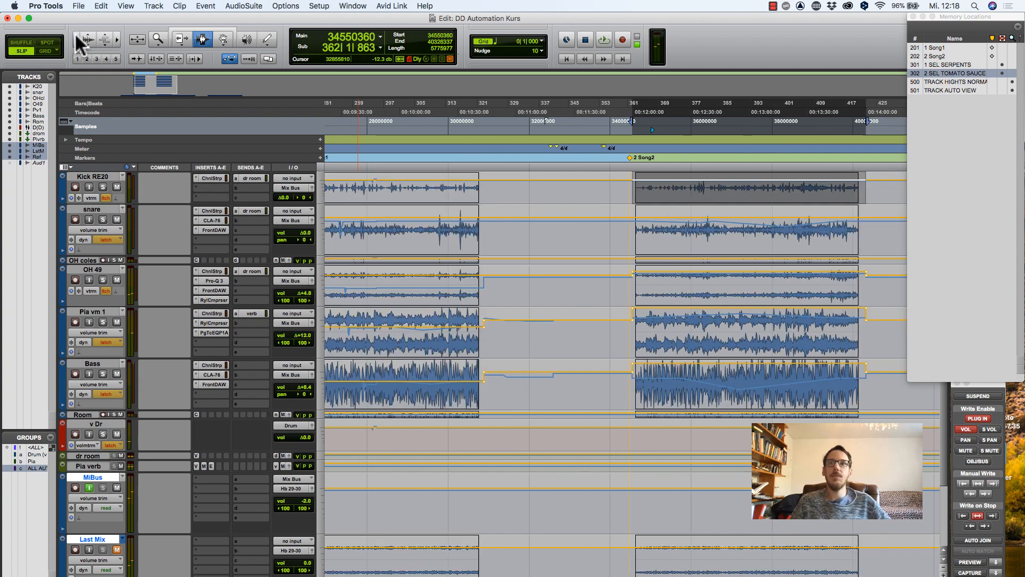
left_click(76, 39)
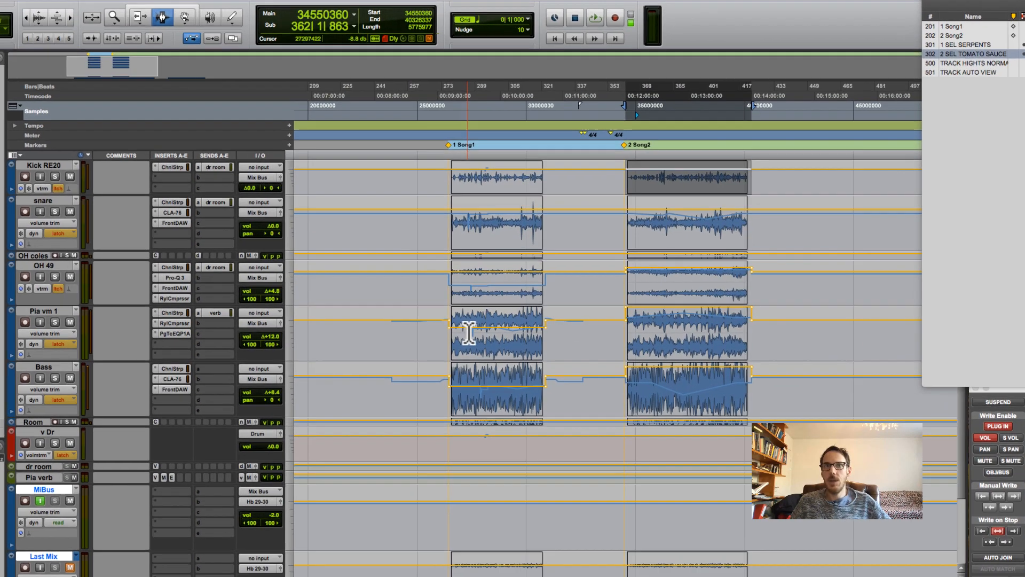
left_click_drag(491, 332, 521, 335)
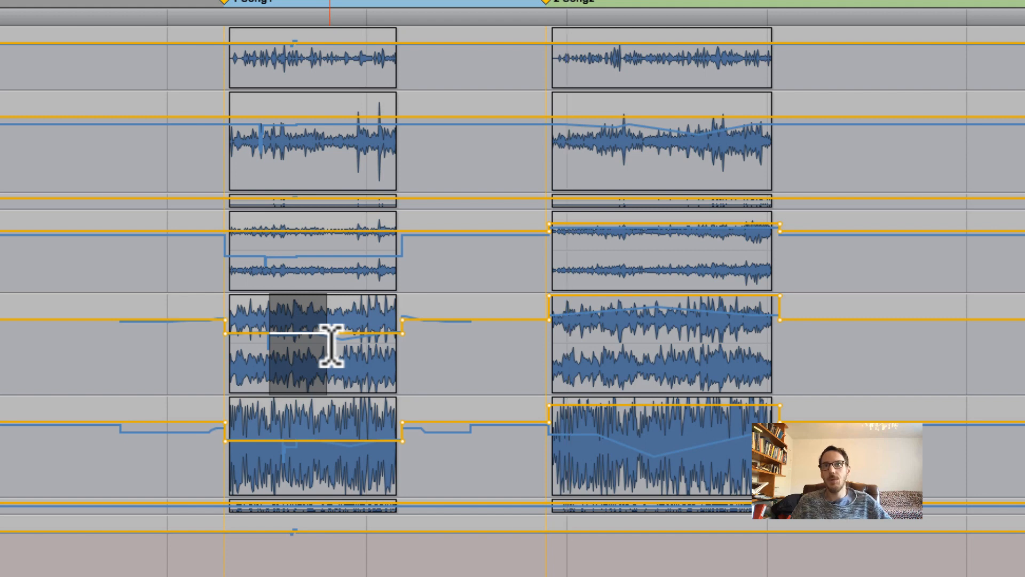
left_click_drag(592, 337, 626, 342)
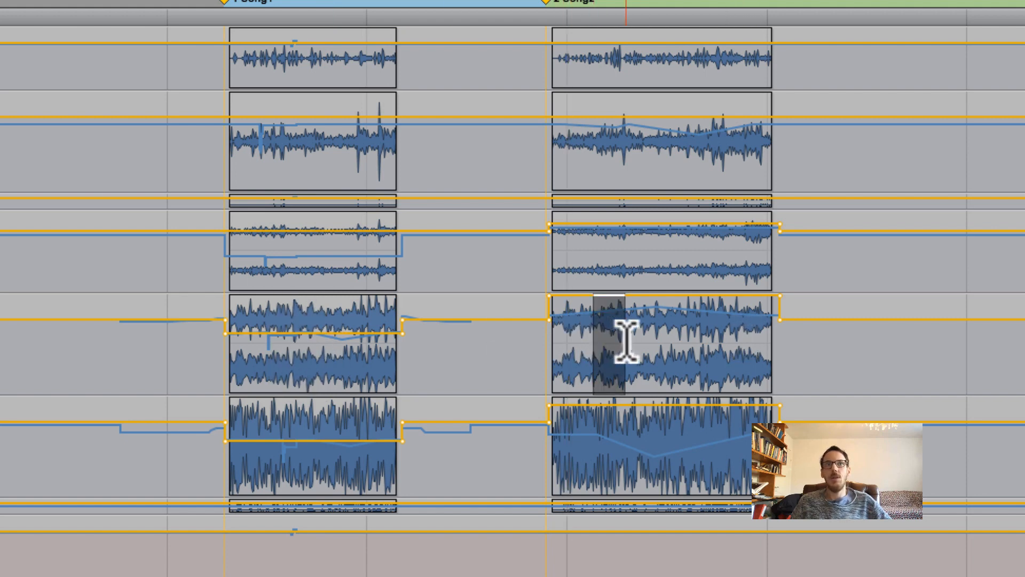
left_click(648, 339)
left_click(591, 334)
left_click(677, 331)
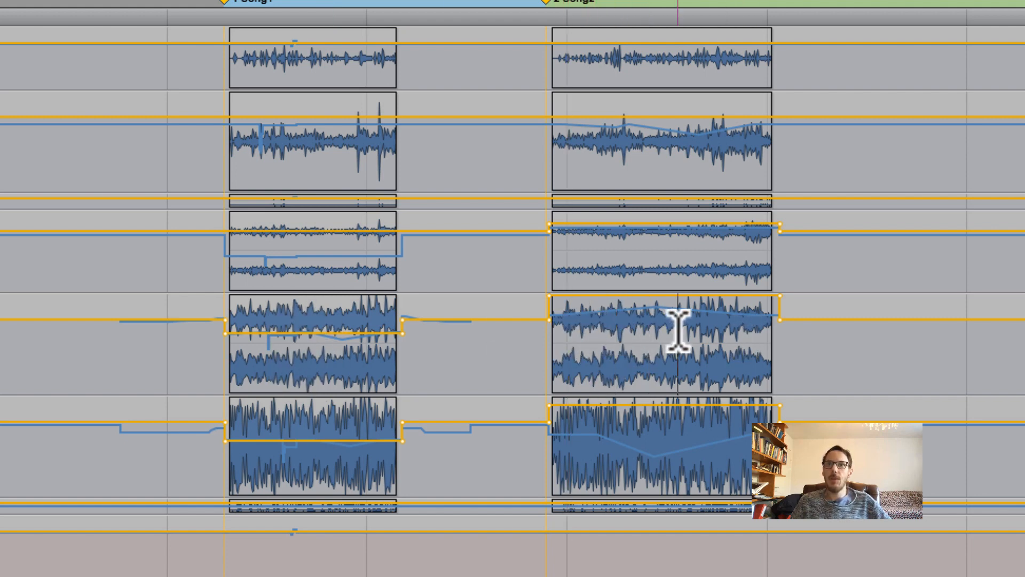
left_click(664, 335)
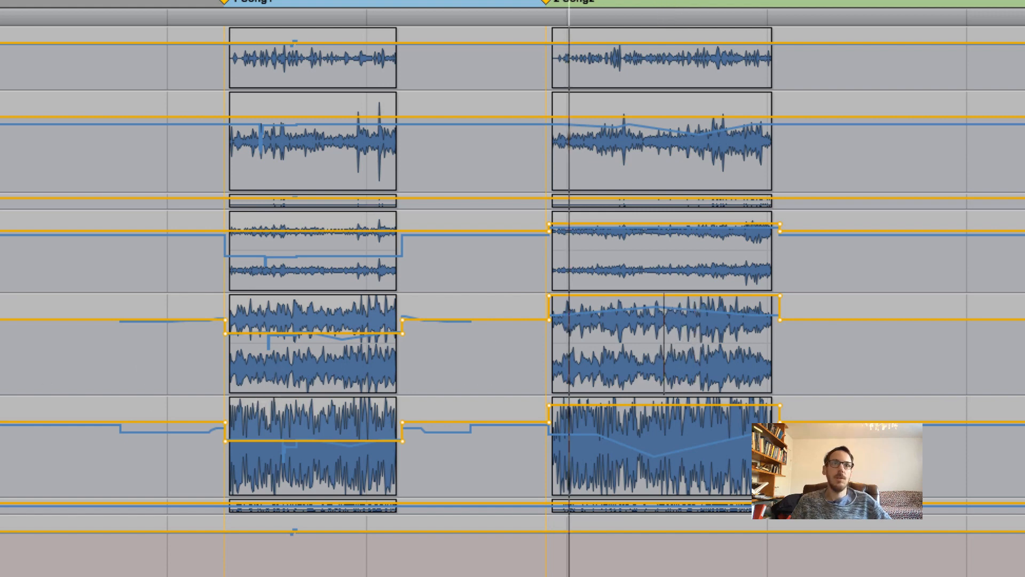
Step: Lower the Bass volume trim across Song2, then return it to 0.0 dB
left_click_drag(558, 406, 558, 455)
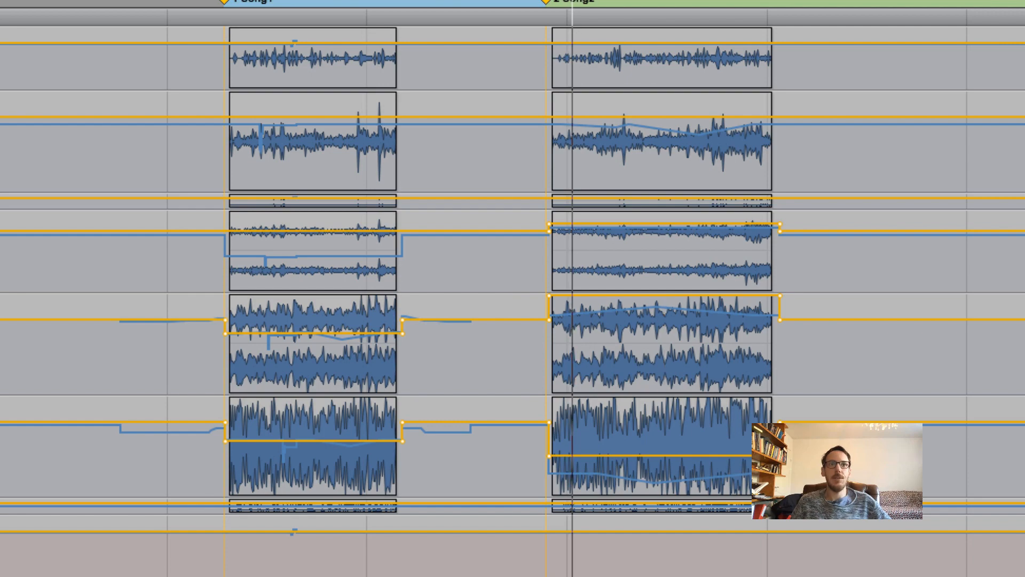
key("space")
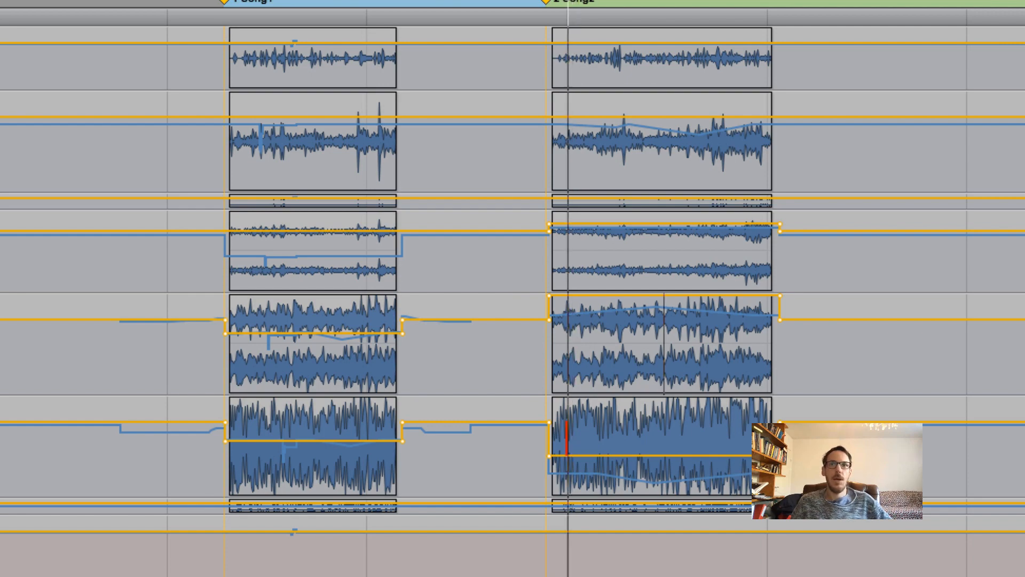
key("ctrl+z")
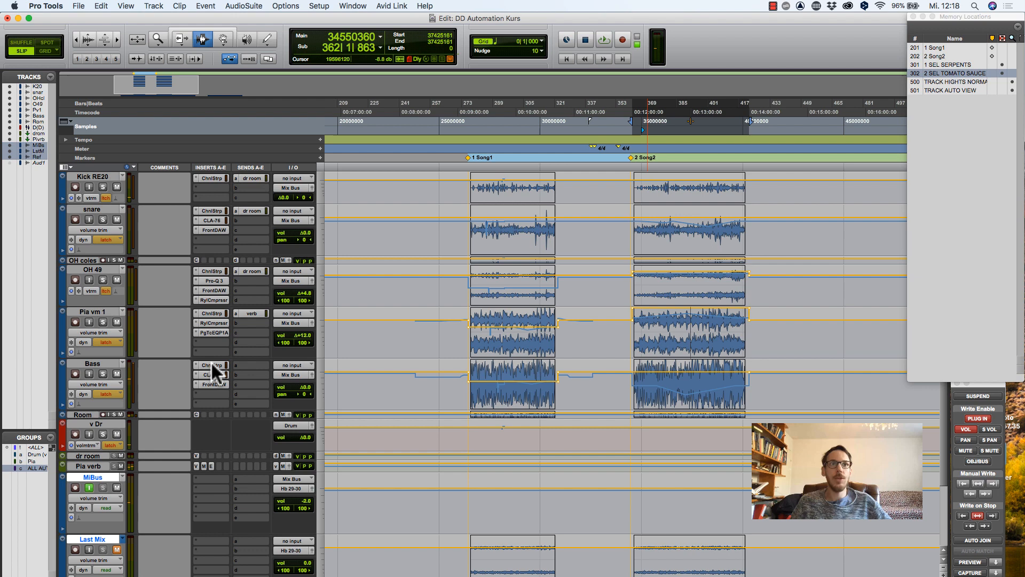
Step: Open the Bass Channel Strip and write EQ changes across Song2, reducing the upper-mid boost and slightly raising the low-mid band
left_click(211, 364)
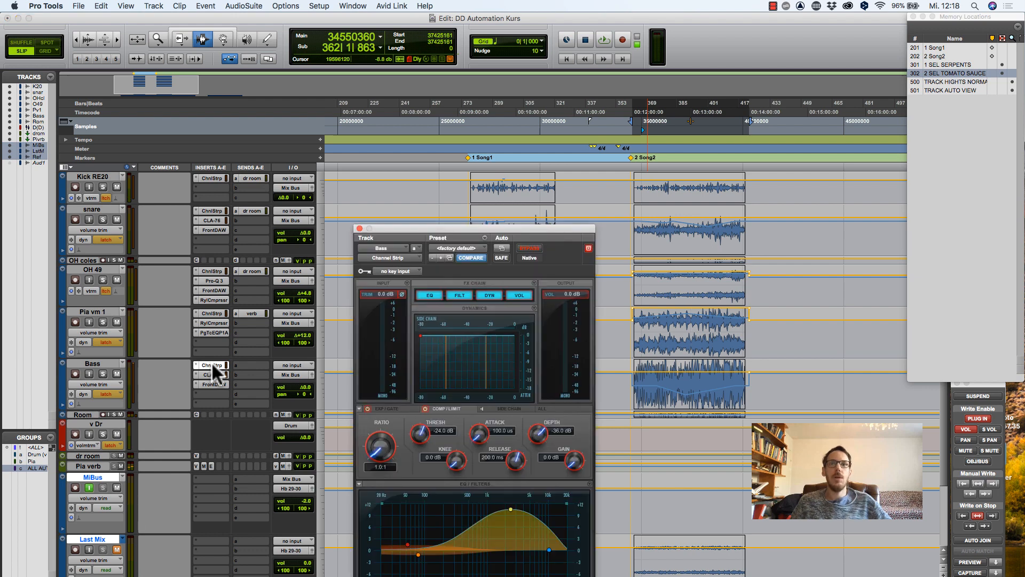
key("space")
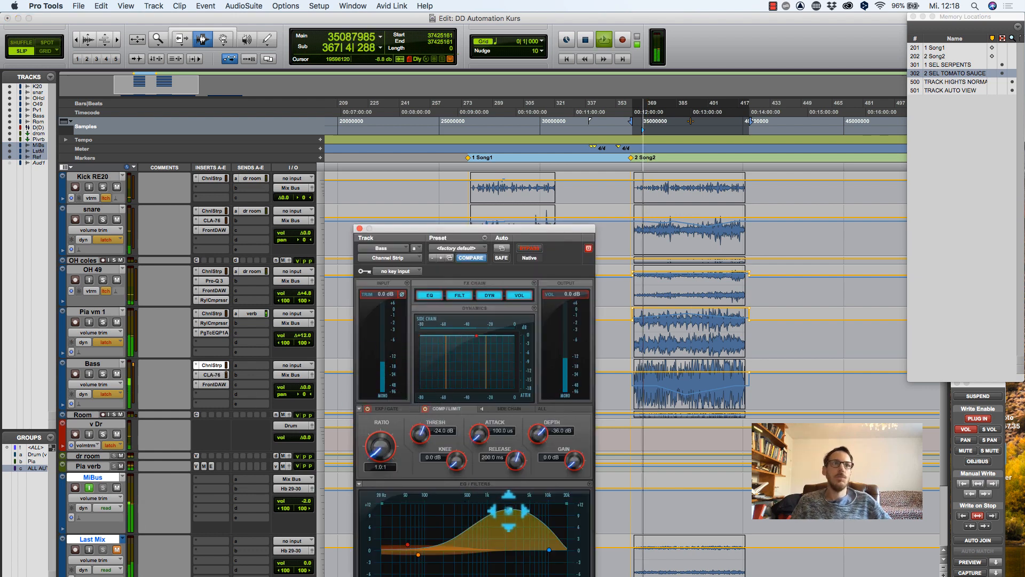
left_click_drag(513, 509, 518, 534)
left_click_drag(419, 551, 420, 542)
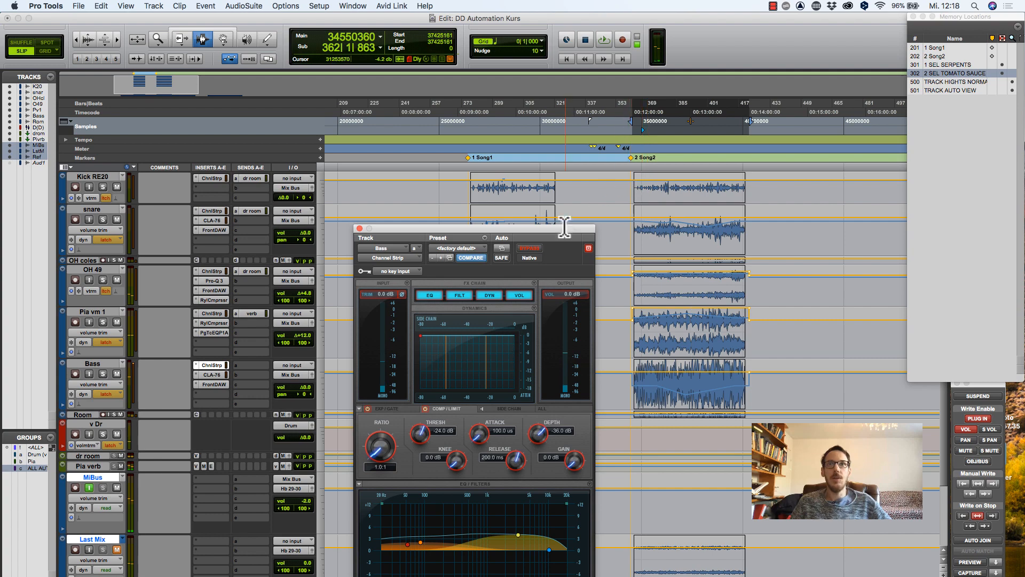
left_click_drag(561, 228, 416, 214)
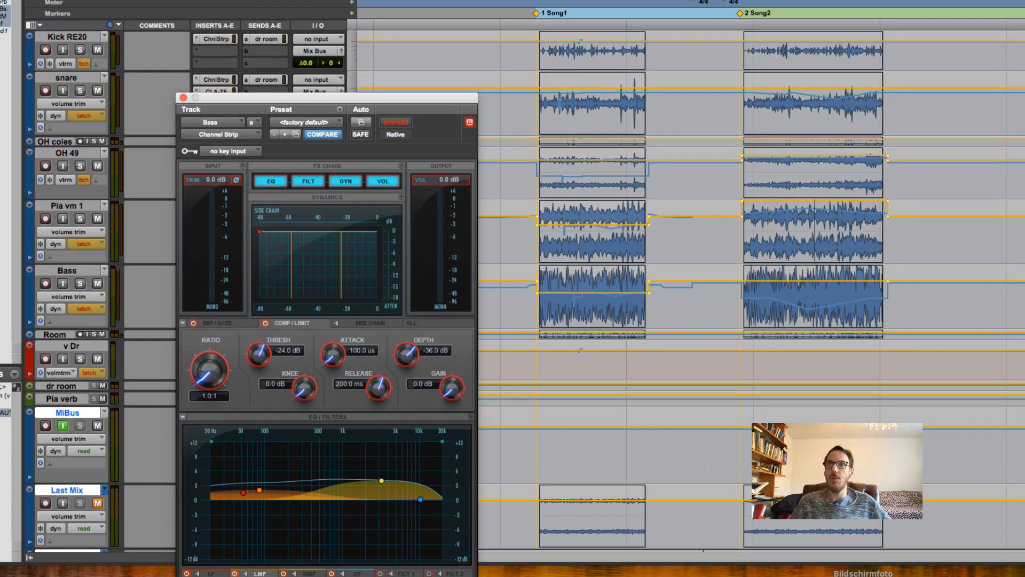
Step: Recall 1 SEL SERPENTS and write Bass EQ changes during playback, boosting the upper mids and cutting the low band strongly
left_click(947, 64)
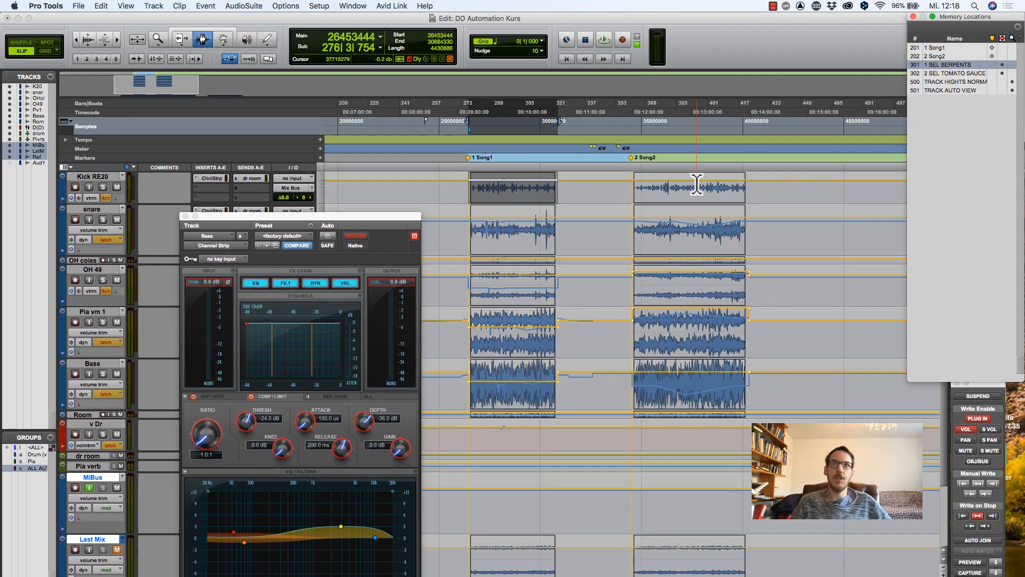
left_click(480, 131)
key("space")
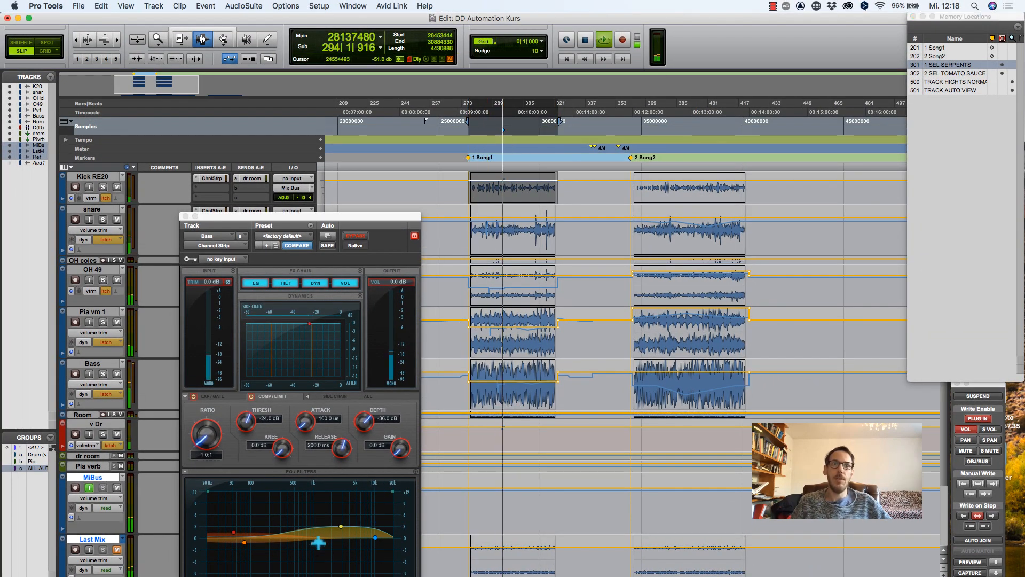
left_click_drag(340, 526, 354, 501)
left_click_drag(236, 533, 271, 567)
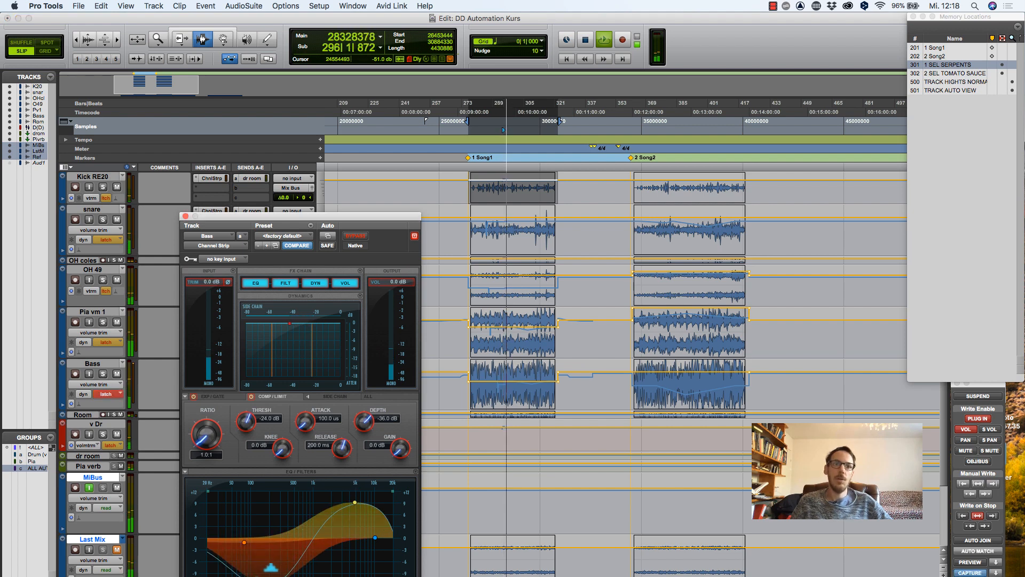
key("space")
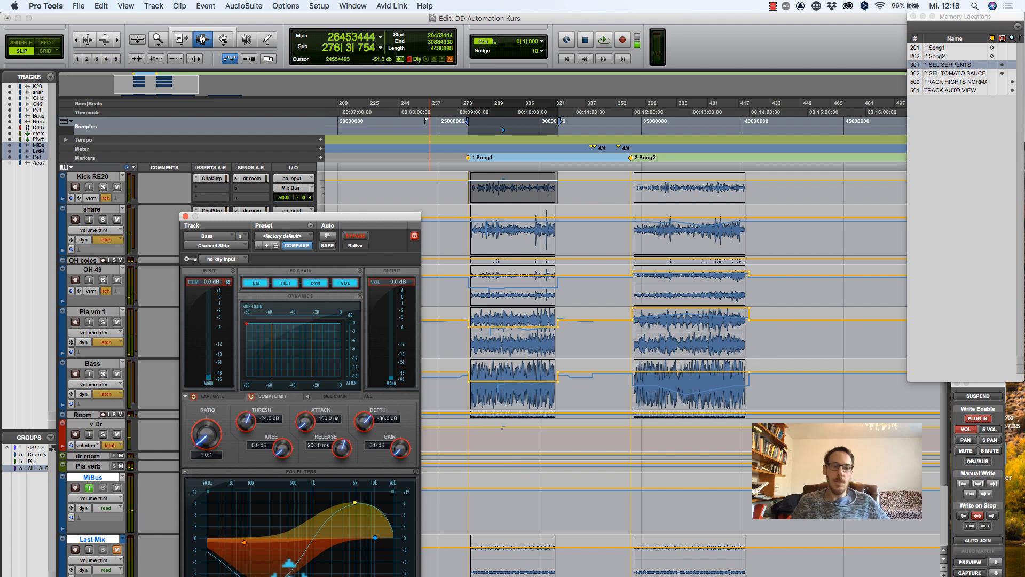
Step: Play short passages alternately in Song1 and Song2 on the Bass track to compare their Channel Strip EQ automation
key("ctrl+super+p")
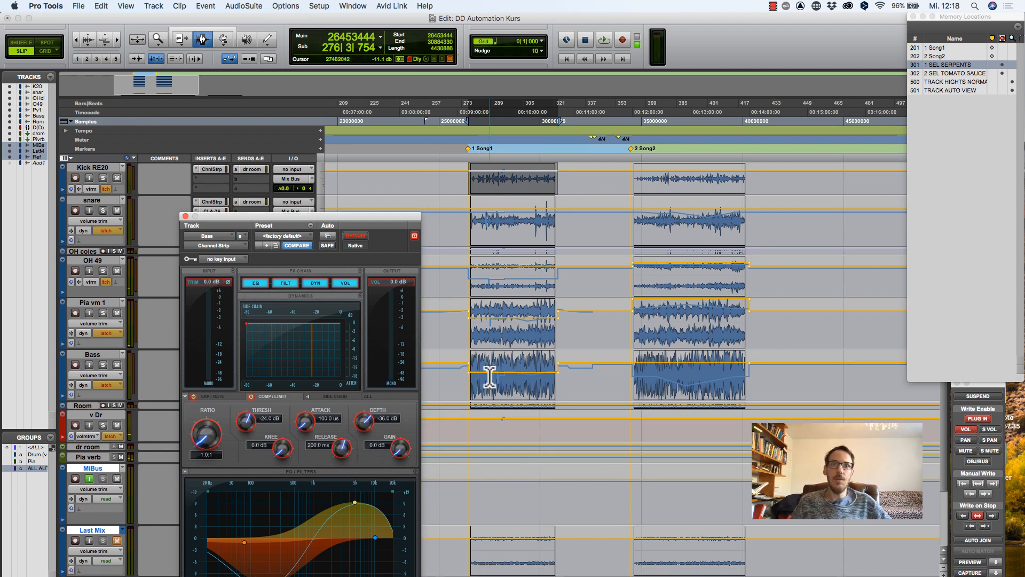
left_click(496, 374)
key("space")
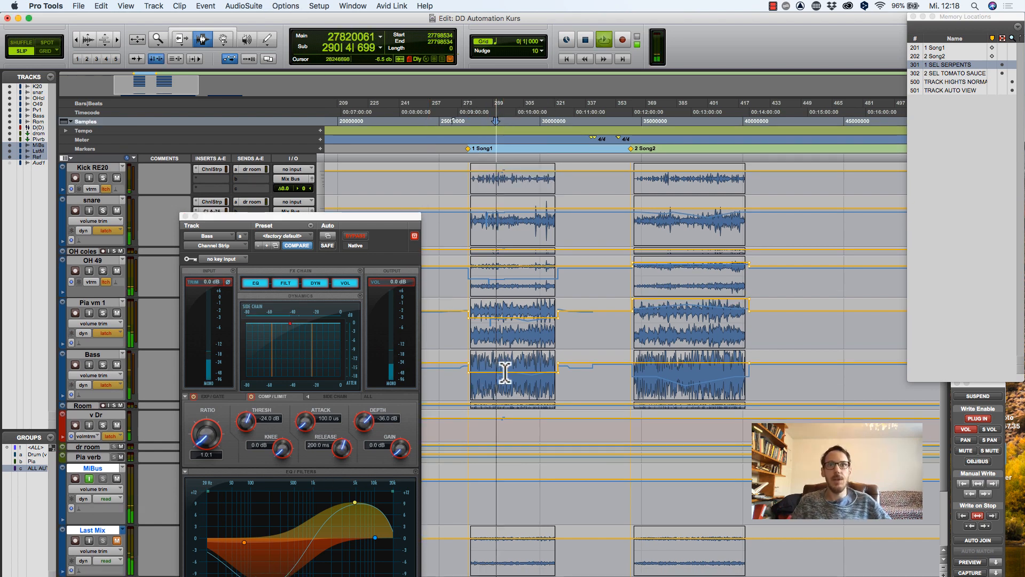
left_click(660, 366)
key("space")
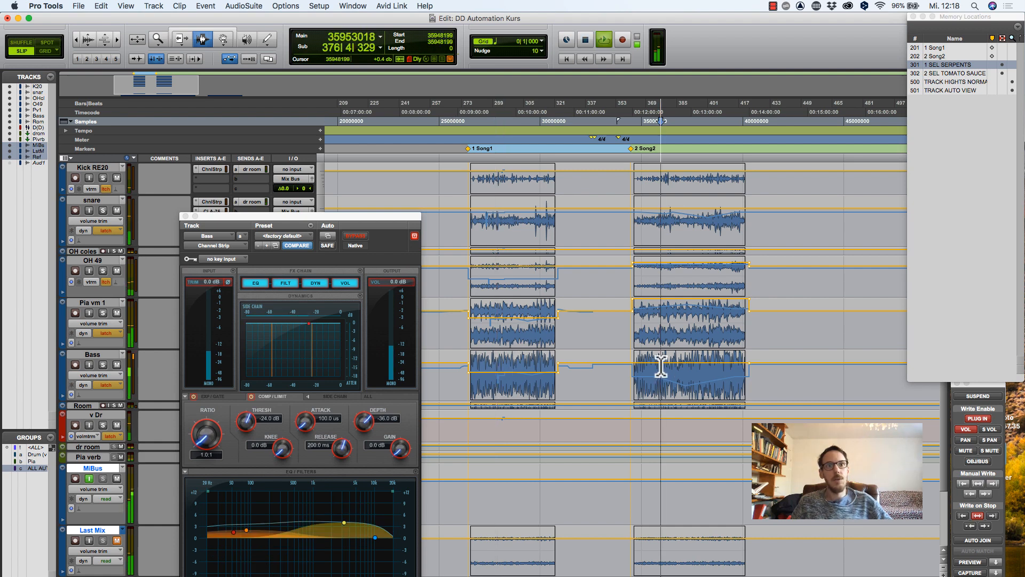
left_click(490, 372)
key("space")
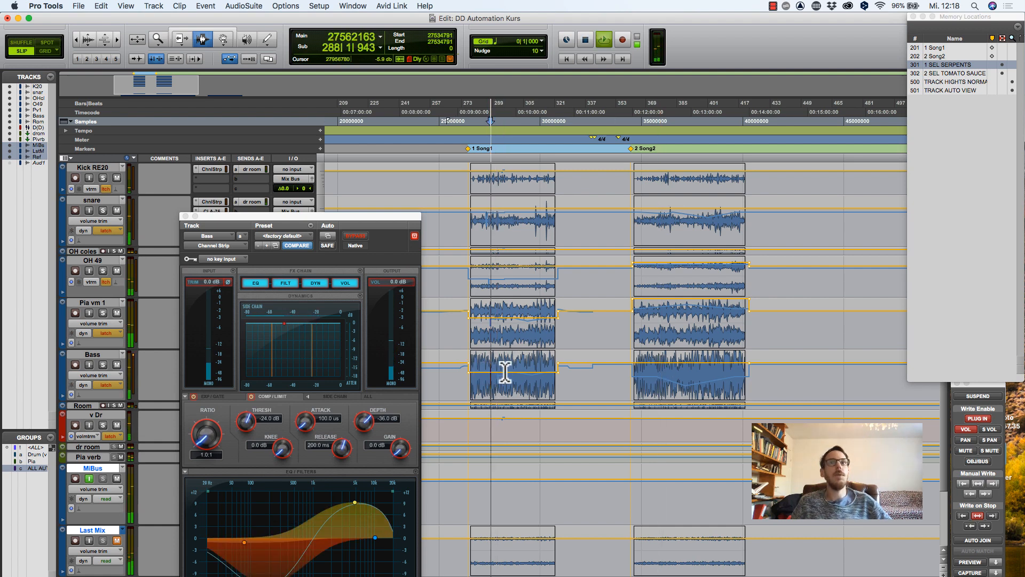
key("space")
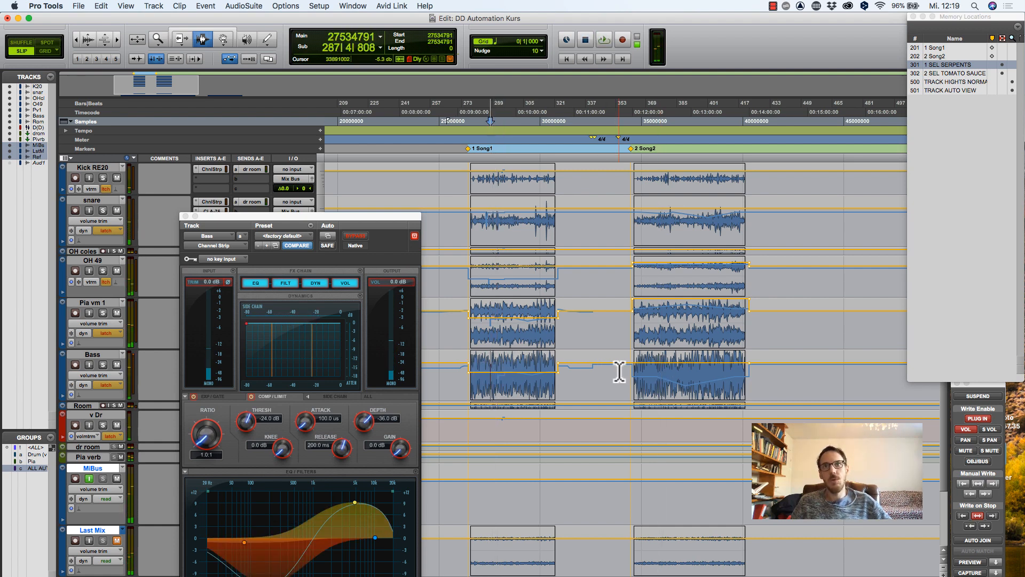
left_click(647, 370)
key("space")
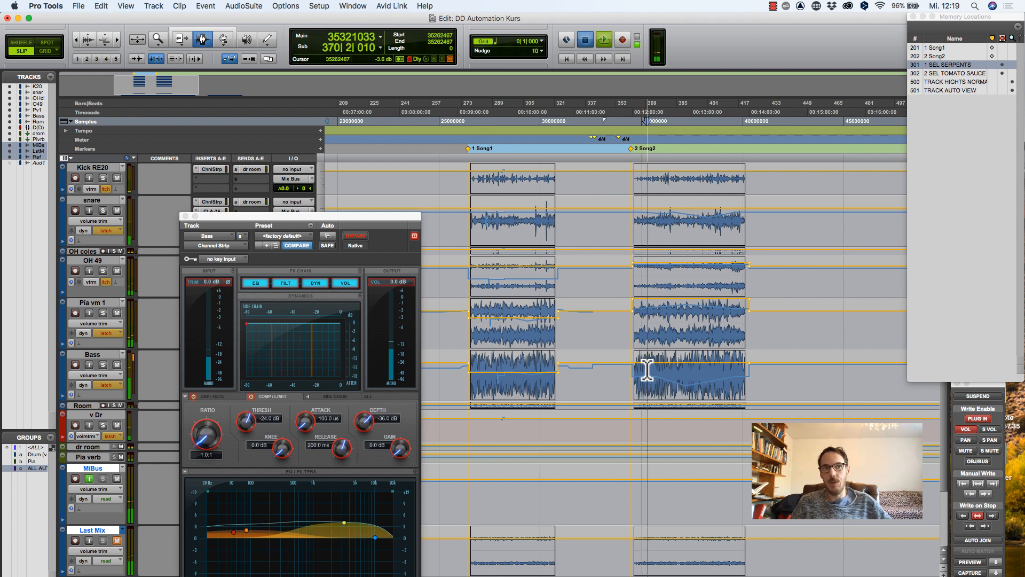
Step: Stop playback, insert a CLA-76 in the Bass track's free fourth insert slot, and move its window clear of the song clips
key("space")
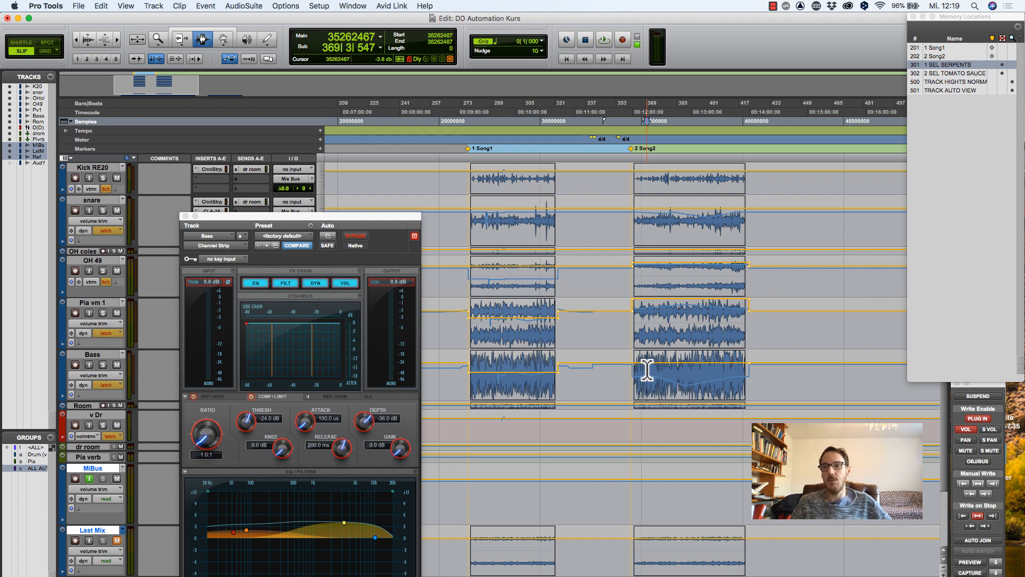
left_click_drag(291, 214, 340, 206)
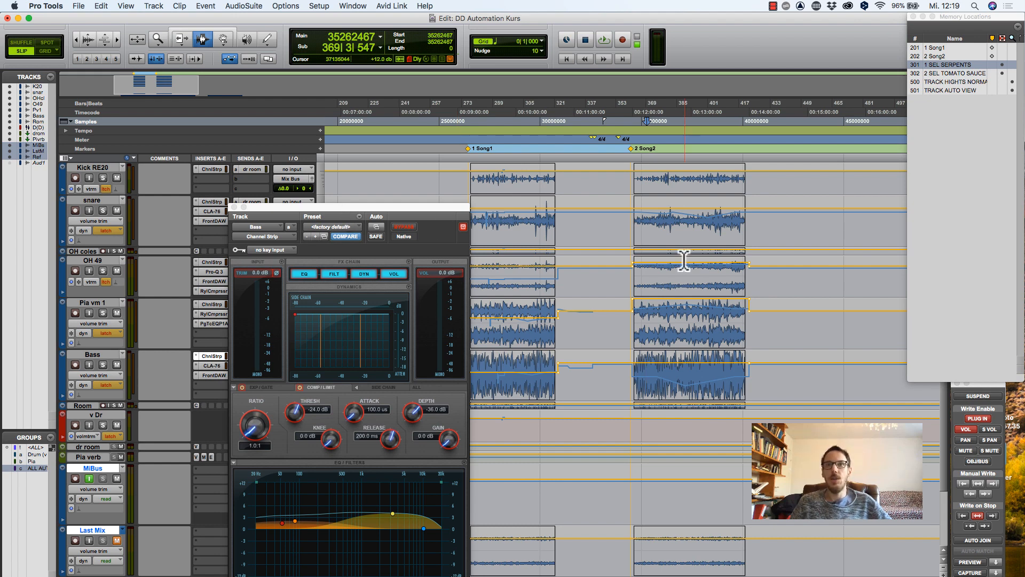
left_click(663, 381)
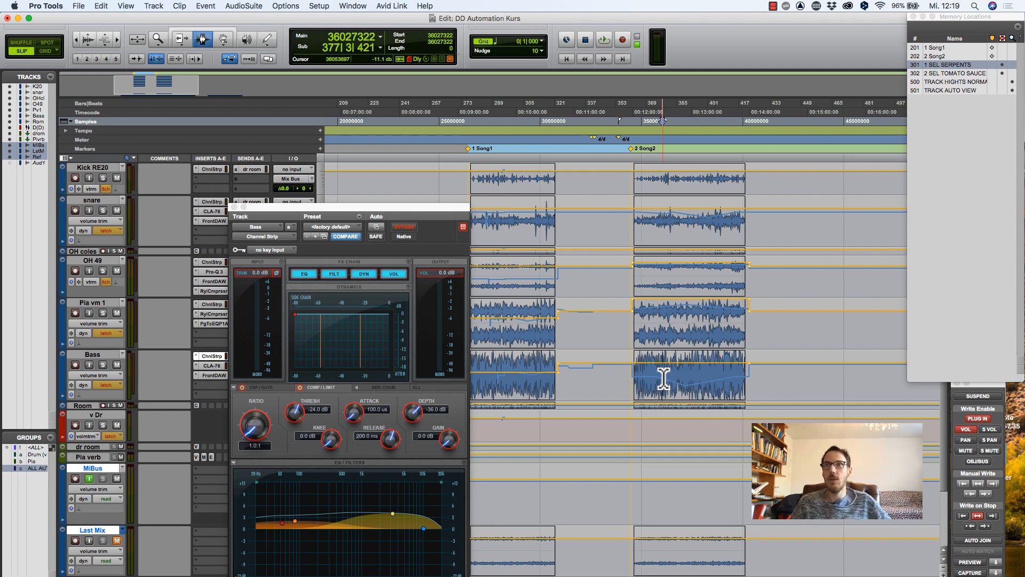
left_click(205, 383)
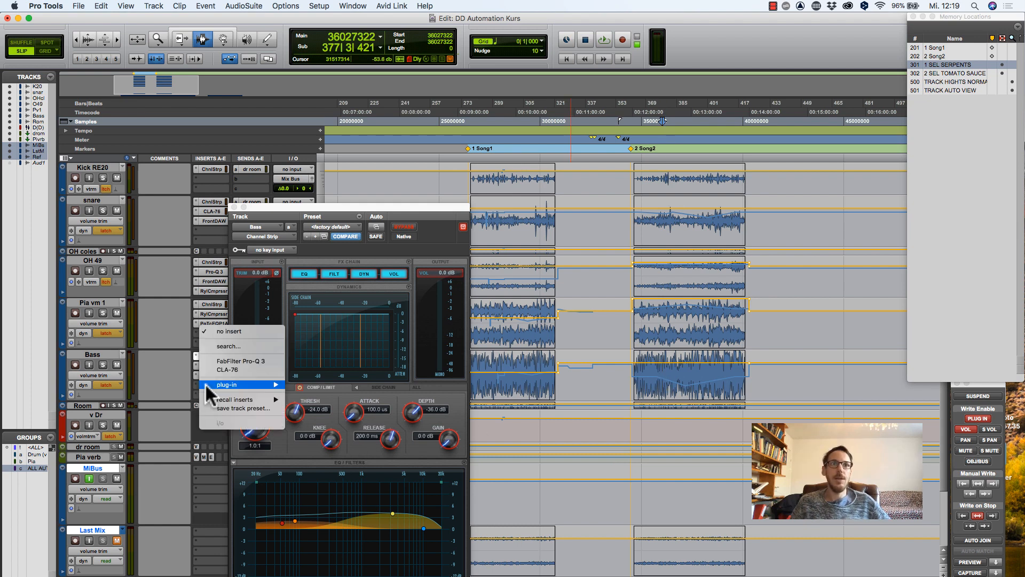
left_click(222, 368)
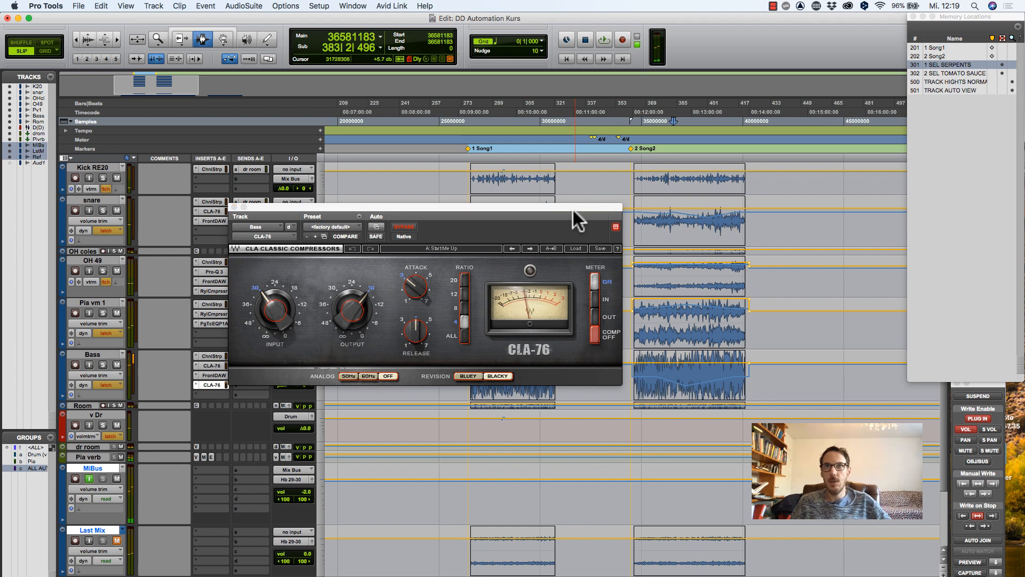
left_click_drag(573, 207, 405, 215)
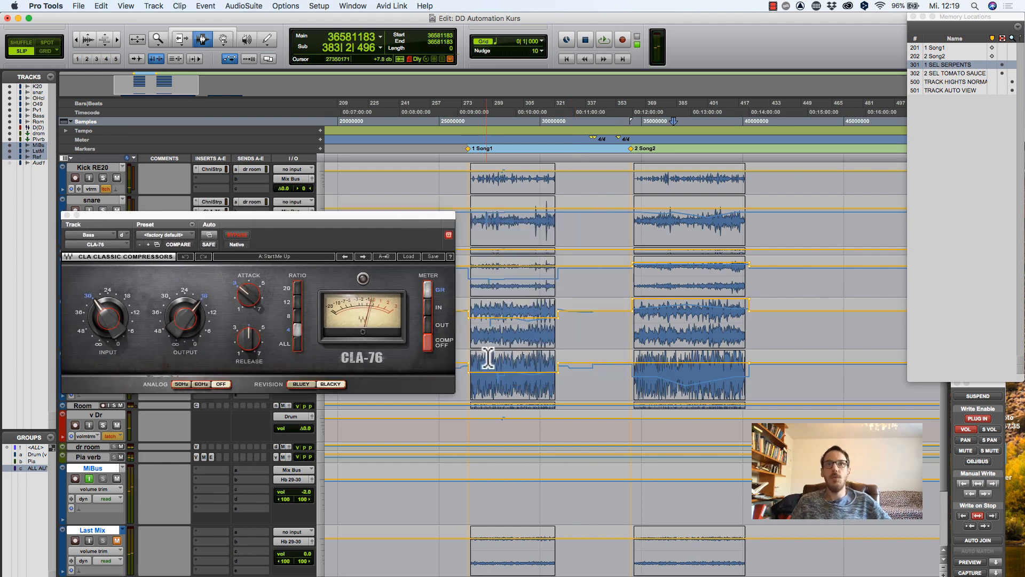
Step: Play a short passage in Song1 on the Bass track, then position the cursor in Song2 to check the new CLA-76
left_click(499, 366)
key("space")
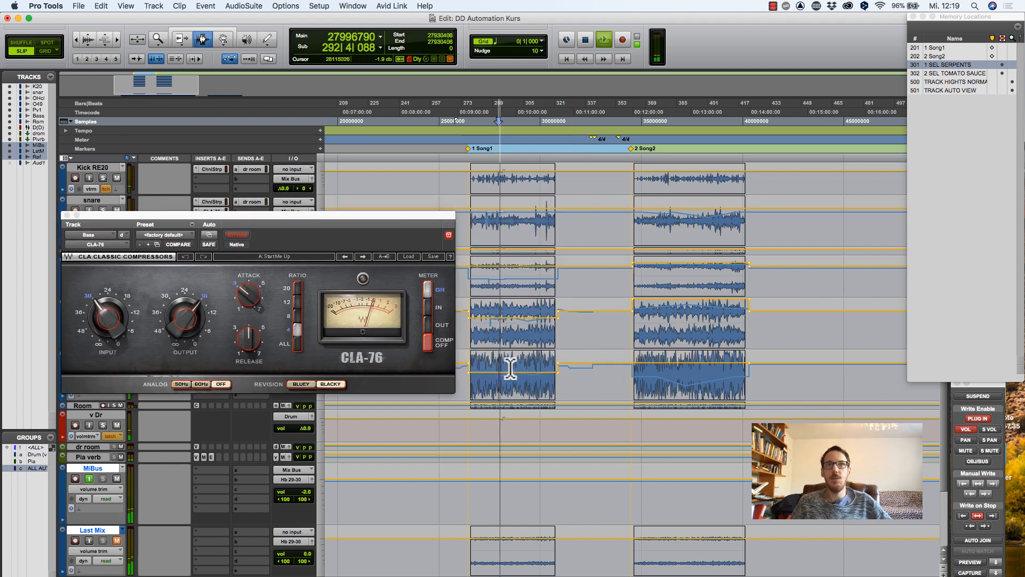
key("space")
left_click(669, 372)
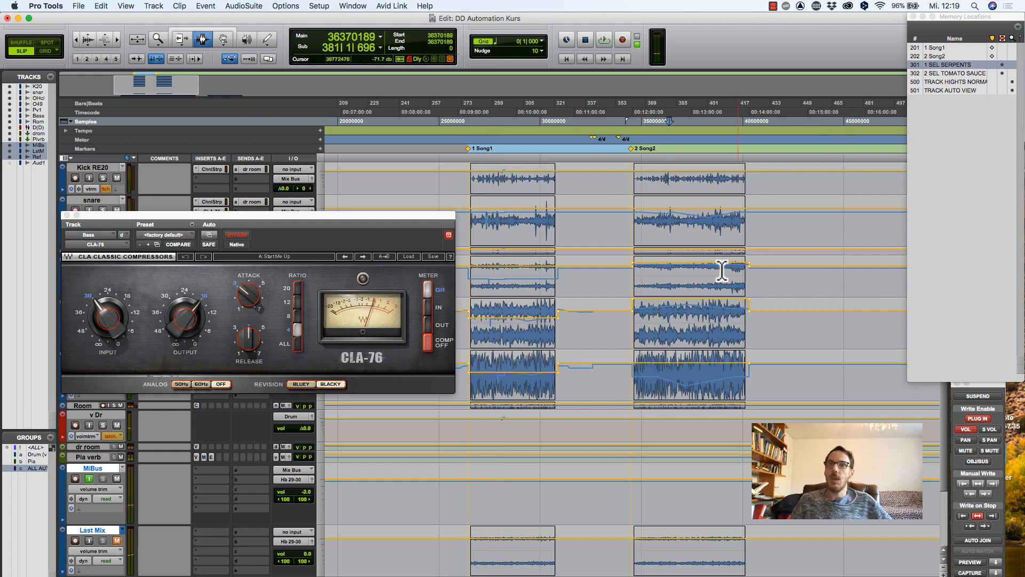
Step: Disable plug-in automation writing, bypass the Bass CLA-76, and check it with short playback passages in Song1 and Song2
left_click(978, 419)
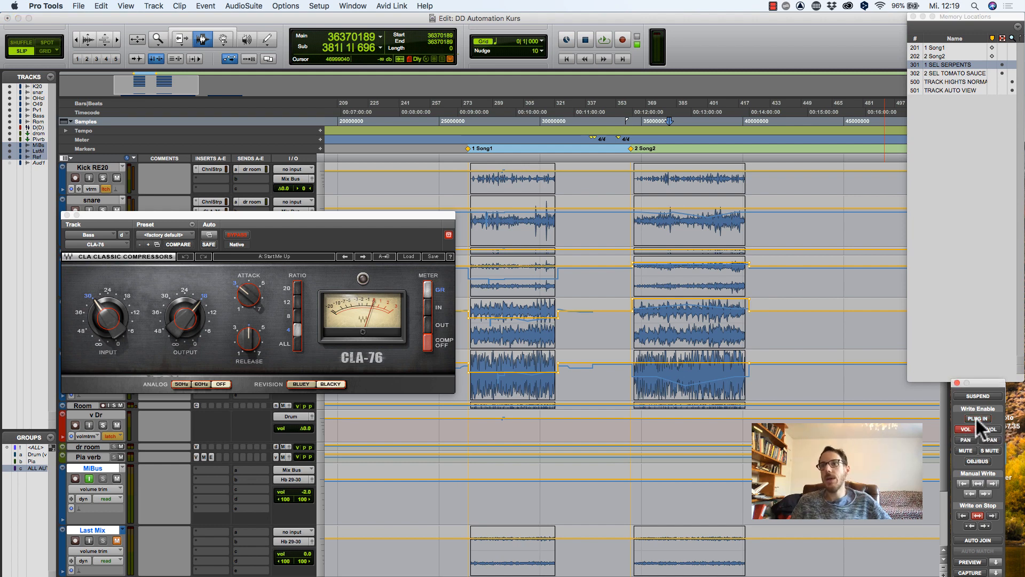
left_click(236, 235)
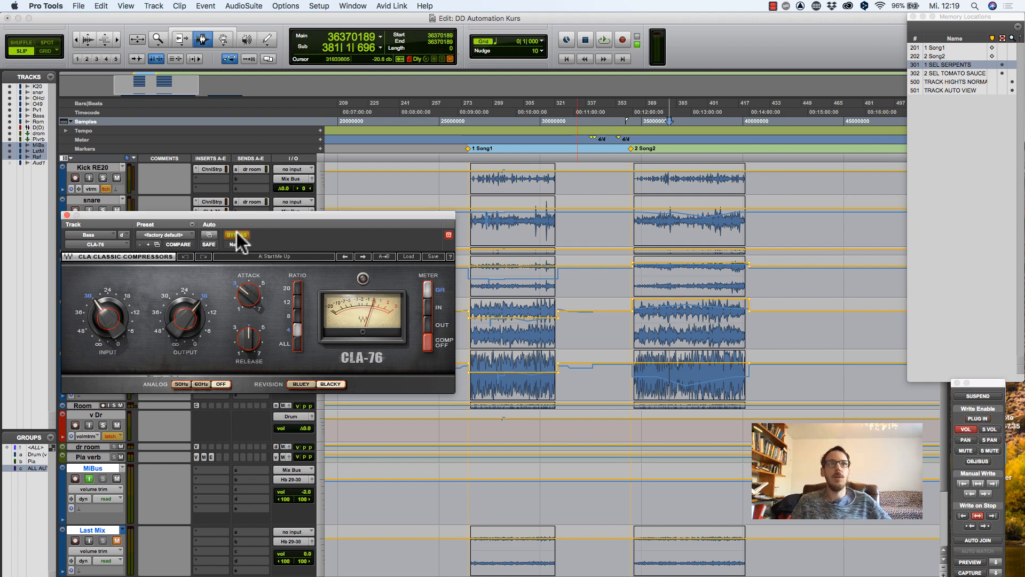
left_click(510, 363)
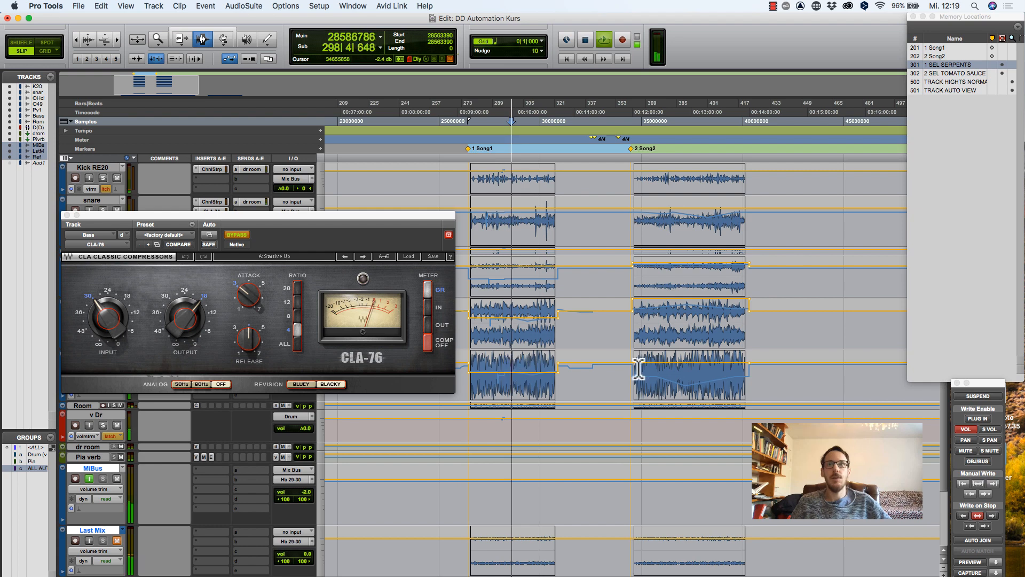
left_click(683, 362)
key("space")
key("space")
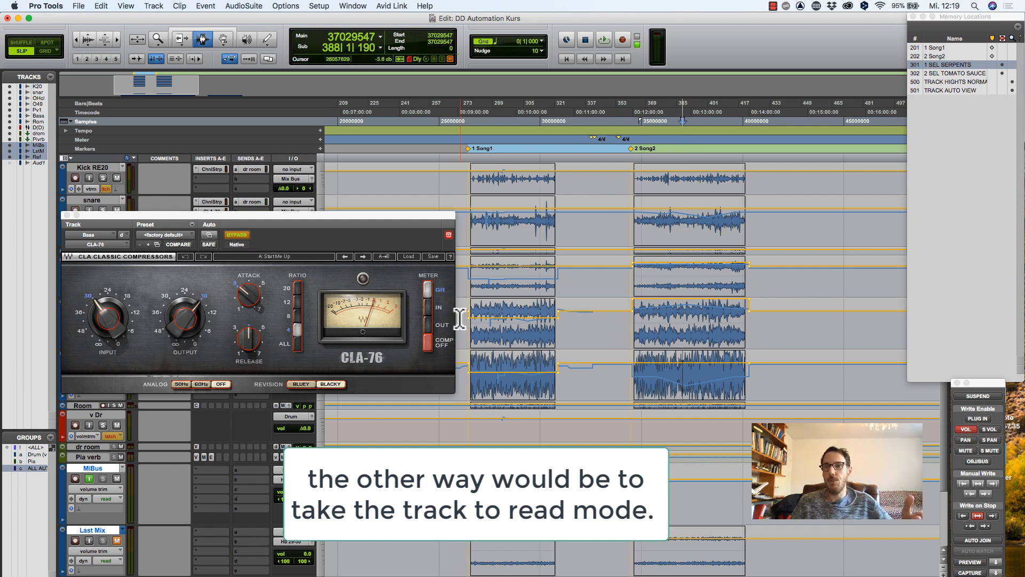
Step: Re-enable plug-in writing, recall 2 SEL TOMATO SAUCE, and write the Bass CLA-76 active with input near 24, ratio ALL and output near -16
left_click(979, 419)
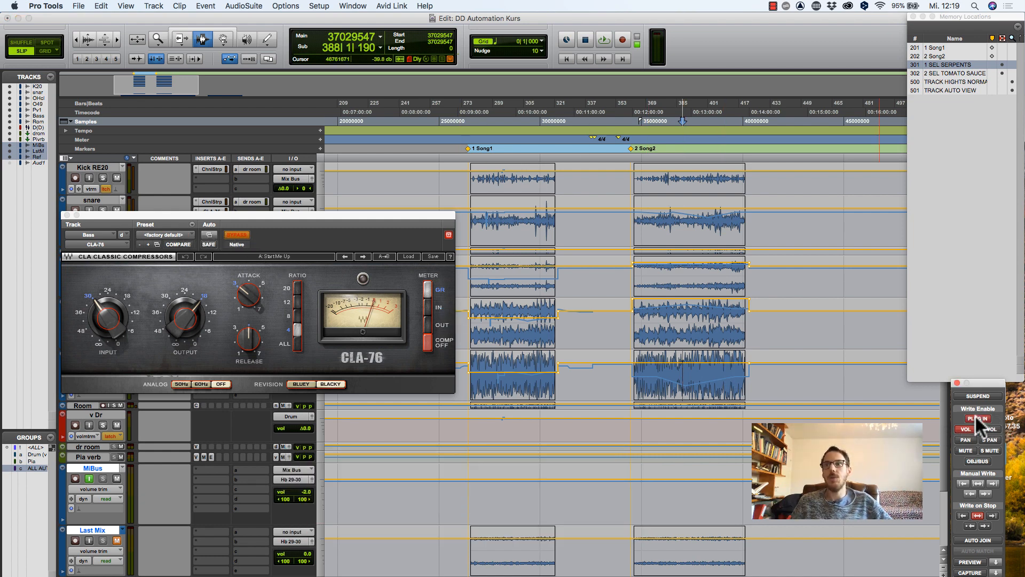
left_click(951, 73)
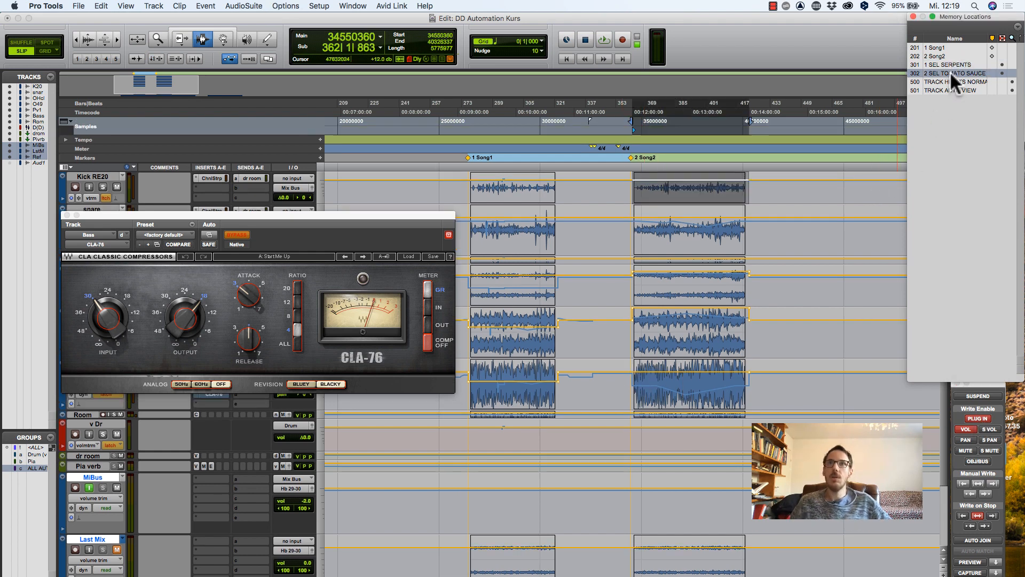
left_click(624, 157)
key("space")
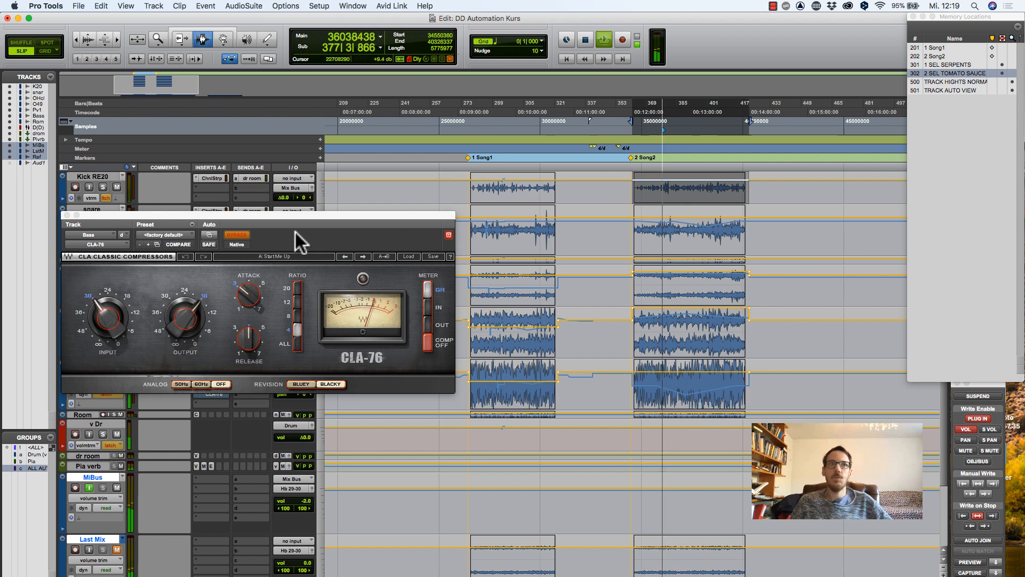
left_click(237, 234)
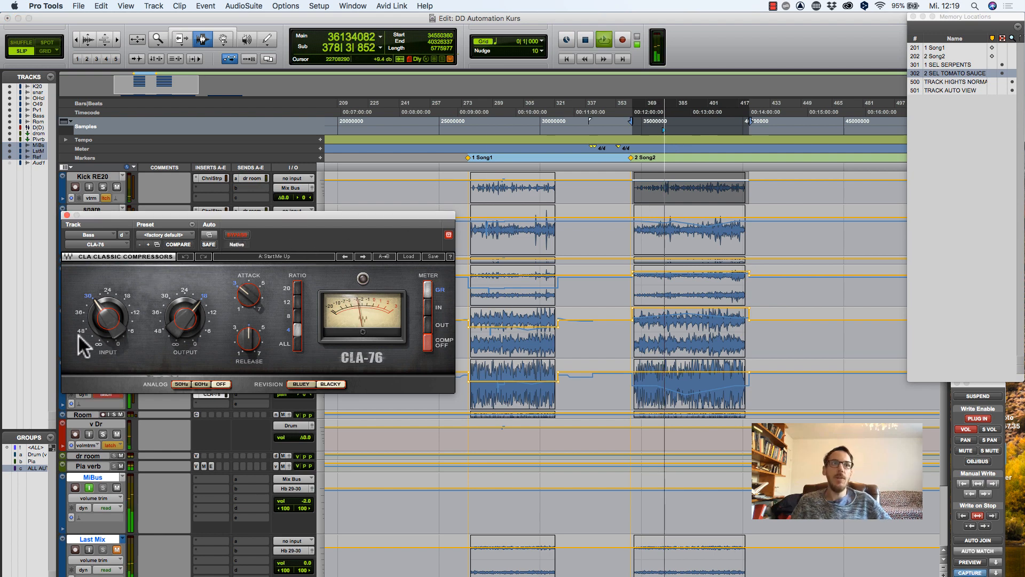
left_click_drag(83, 342, 86, 312)
left_click(298, 344)
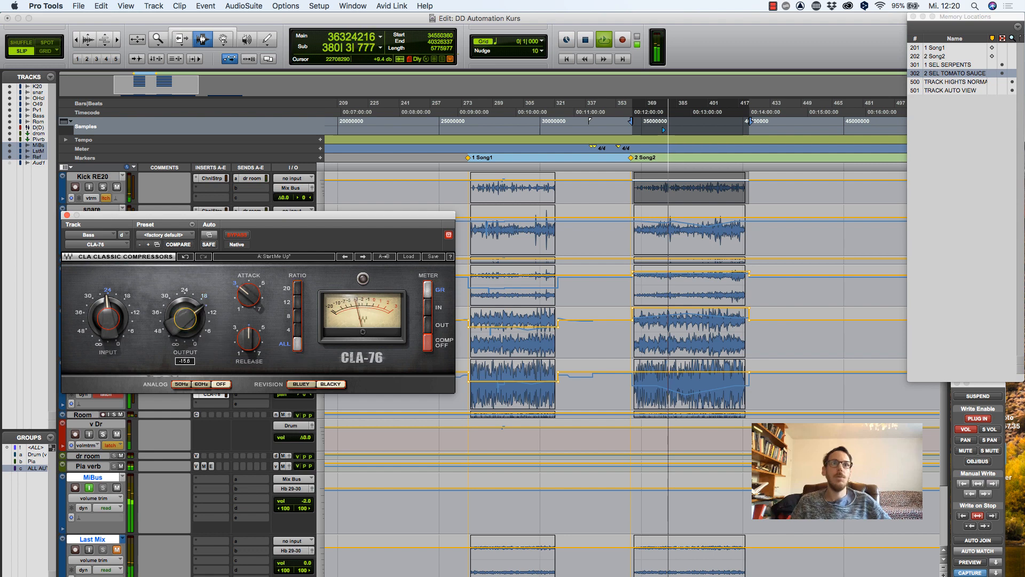
left_click_drag(206, 331, 203, 327)
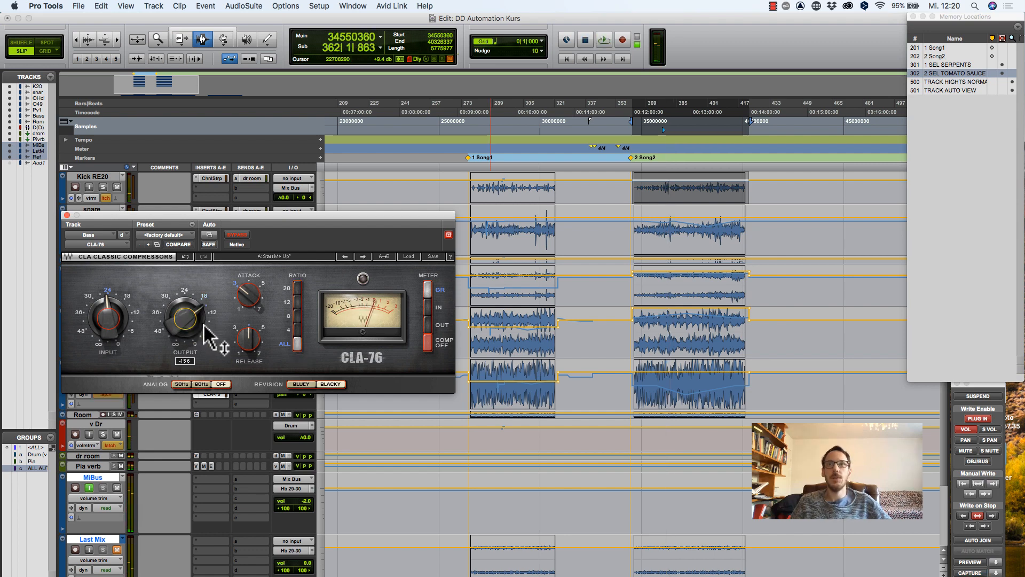
Step: Move the play marker between Song1 and Song2 and play short passages to compare the CLA-76 automation
left_click(664, 131)
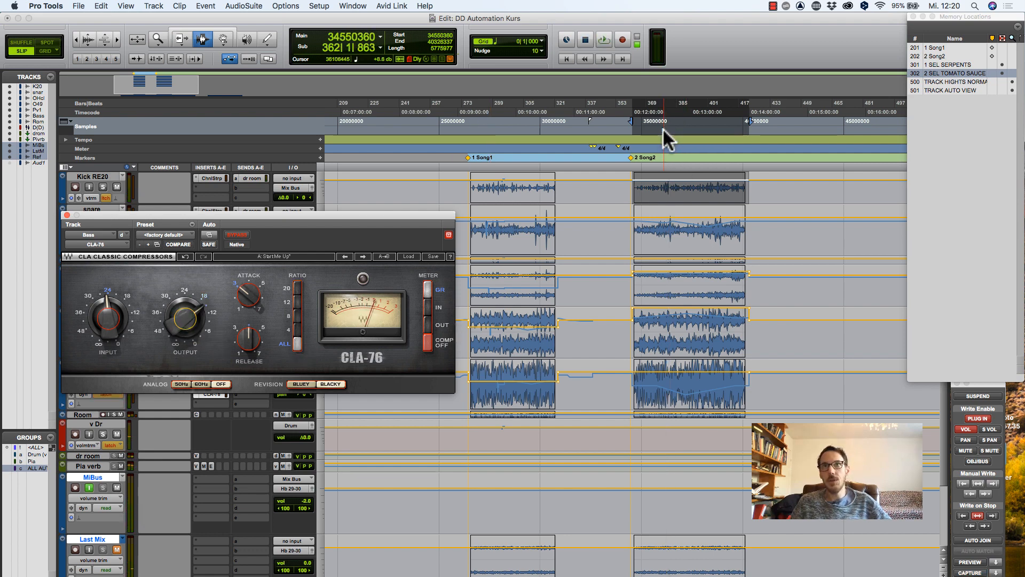
left_click_drag(664, 131, 514, 134)
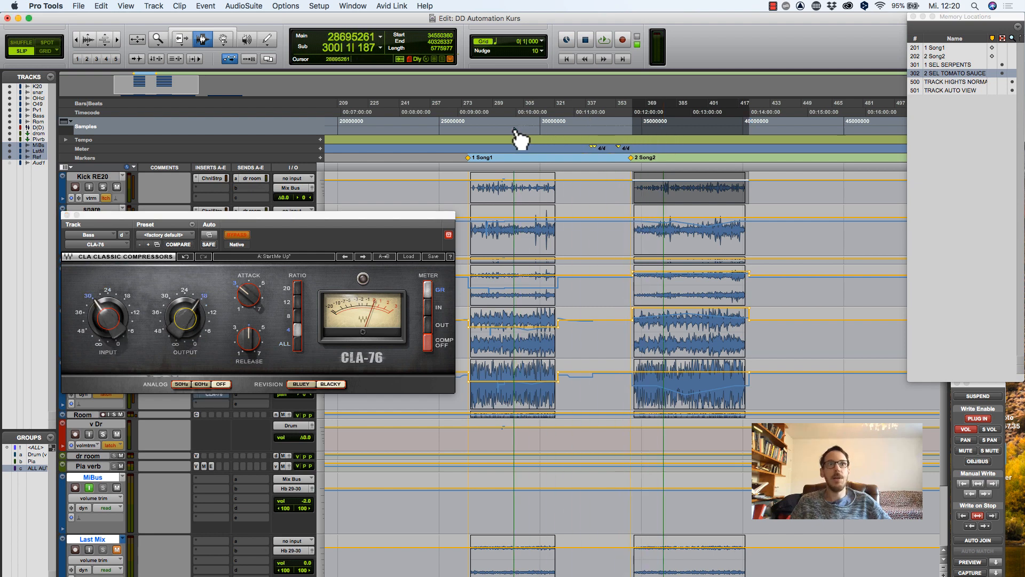
key("space")
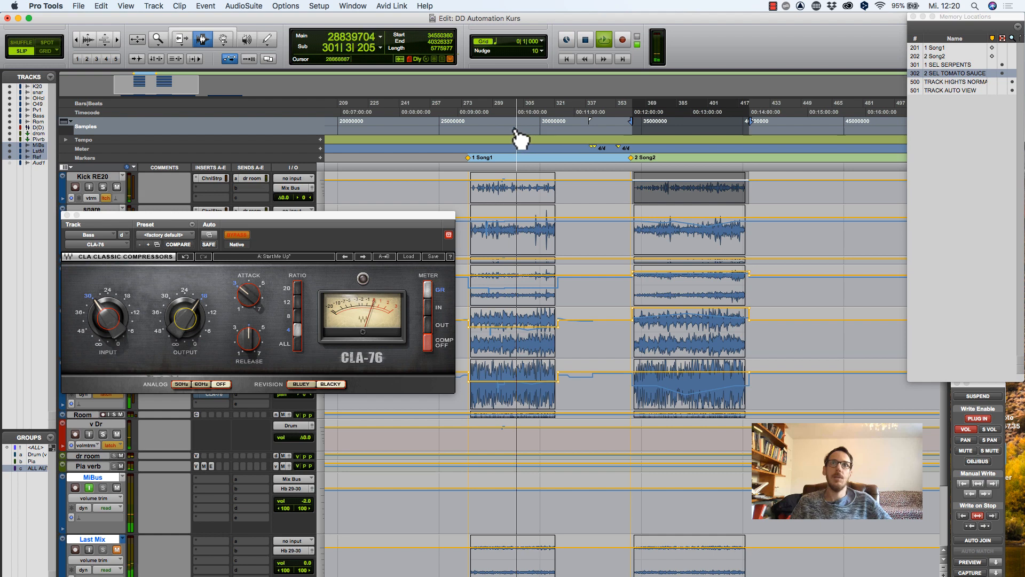
key("space")
left_click(613, 132)
left_click_drag(614, 134, 675, 142)
key("space")
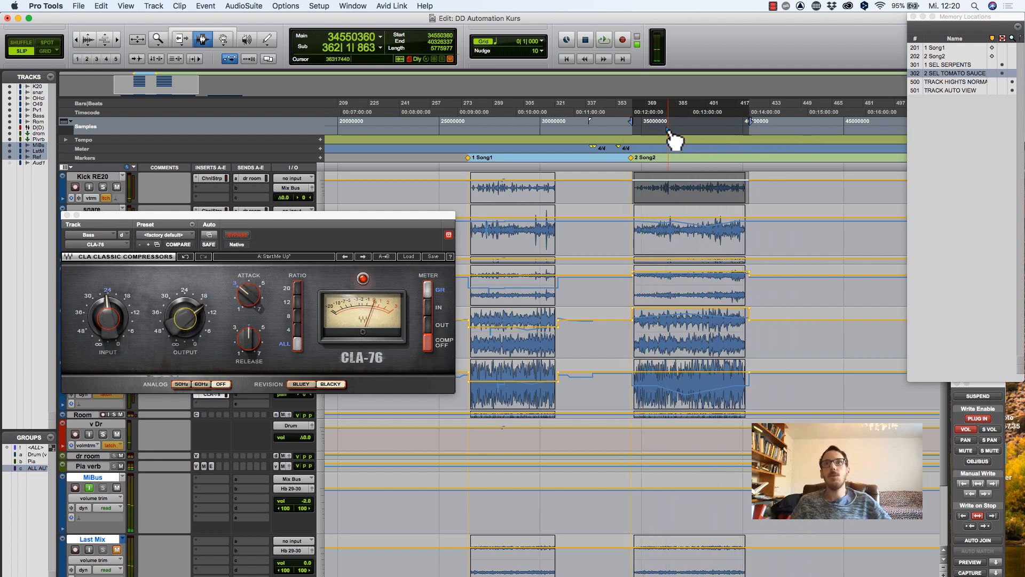
Step: Recall 1 SEL SERPENTS and, during playback, write the Bass CLA-76 active with input about -30 and output about -15
key("ctrl+super+p")
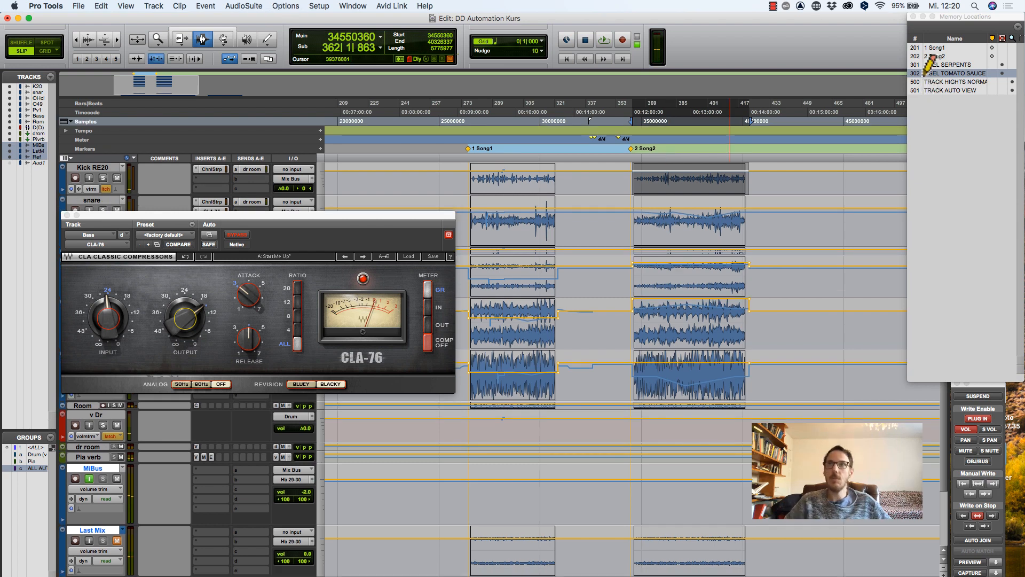
left_click(940, 64)
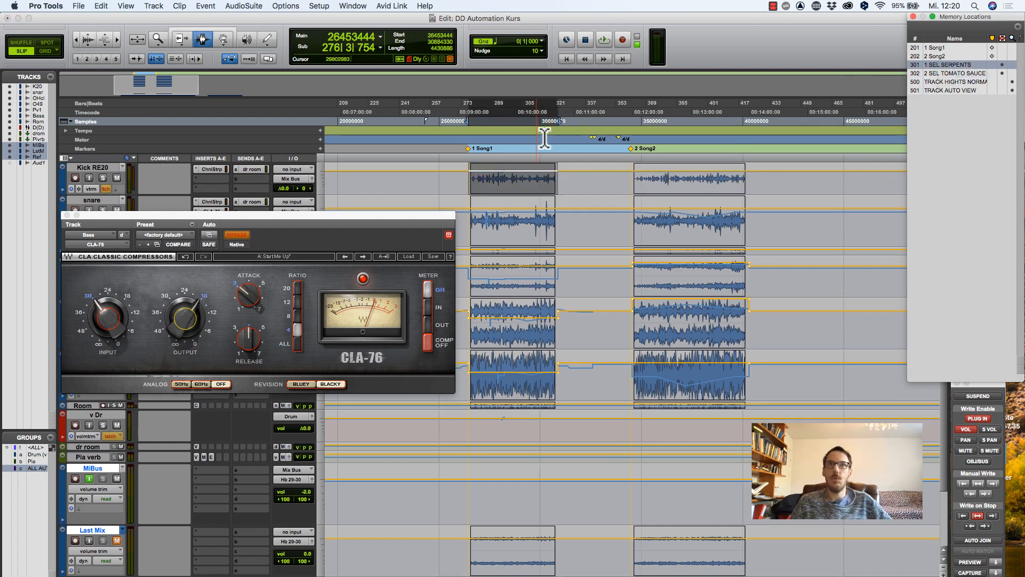
left_click(490, 125)
key("ctrl+super+p")
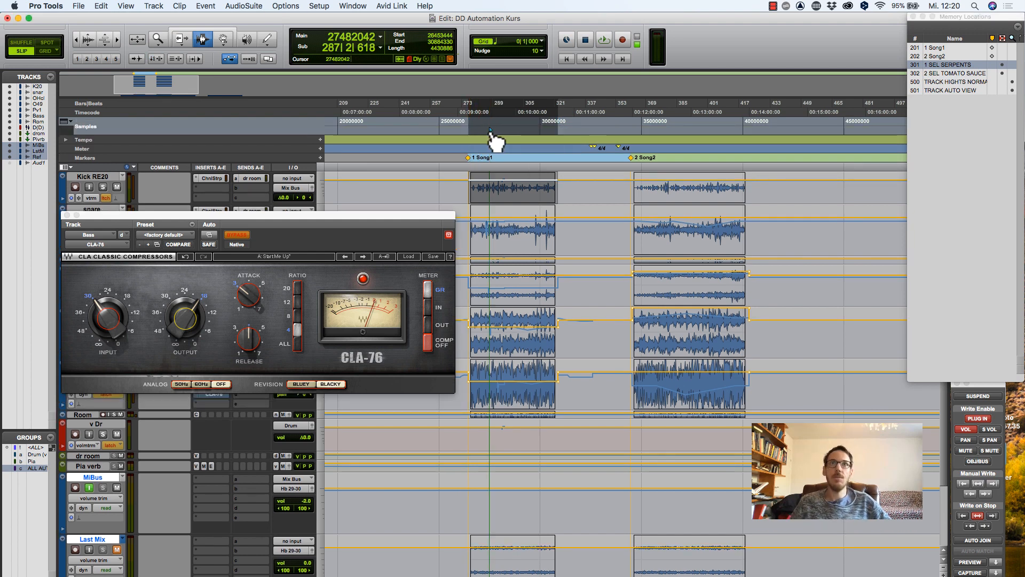
key("space")
left_click(236, 234)
mouse_move(106, 321)
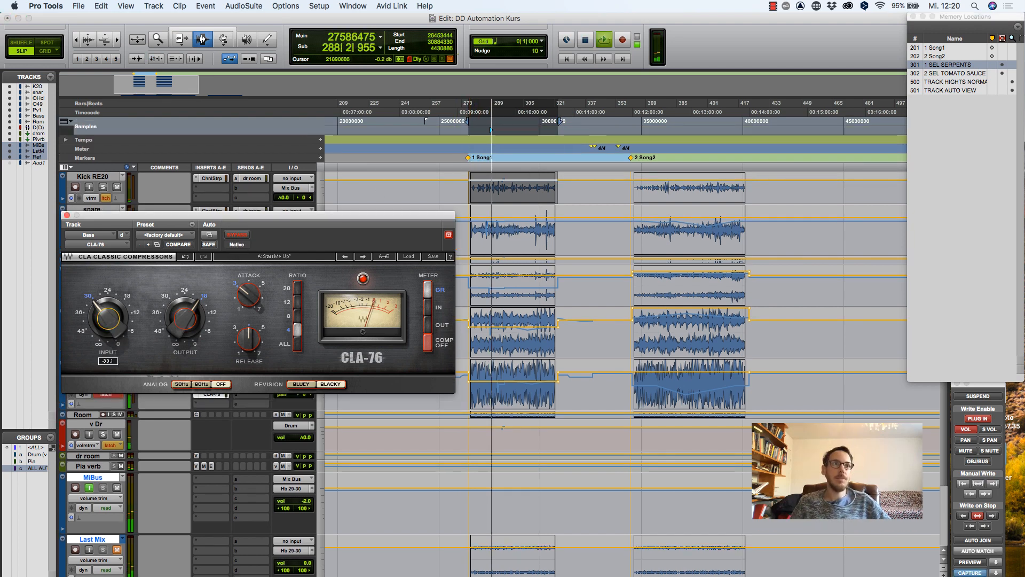
mouse_move(186, 320)
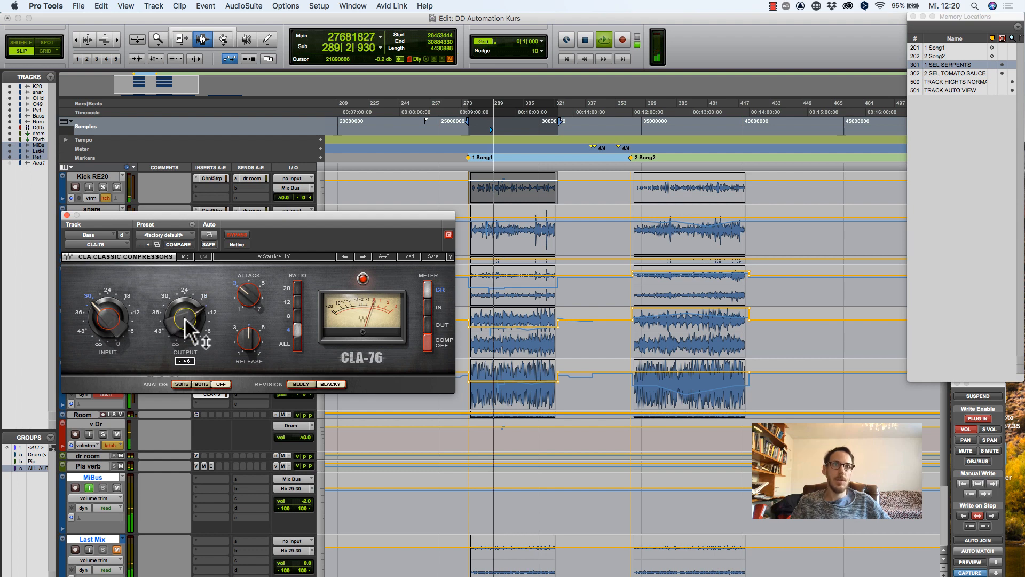
key("space")
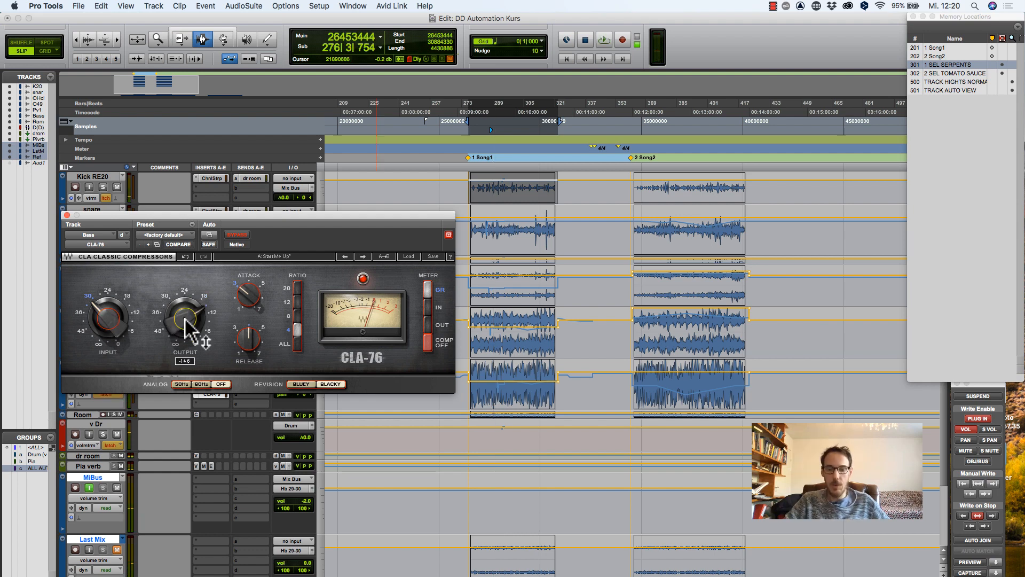
Step: Play passages in Song1 and Song2 from the Bass track to compare the CLA-76 settings written for each song
left_click(511, 360)
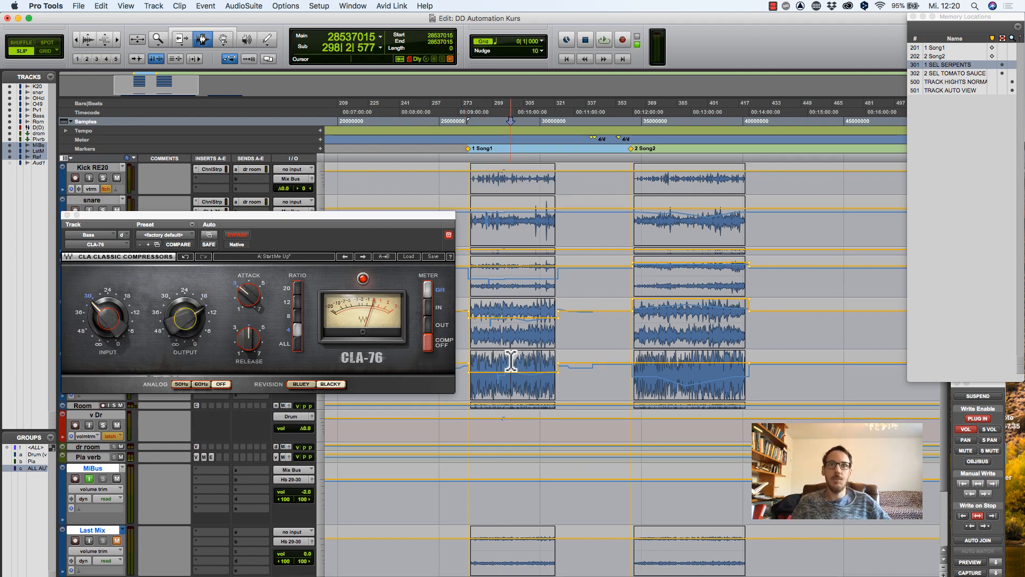
key("space")
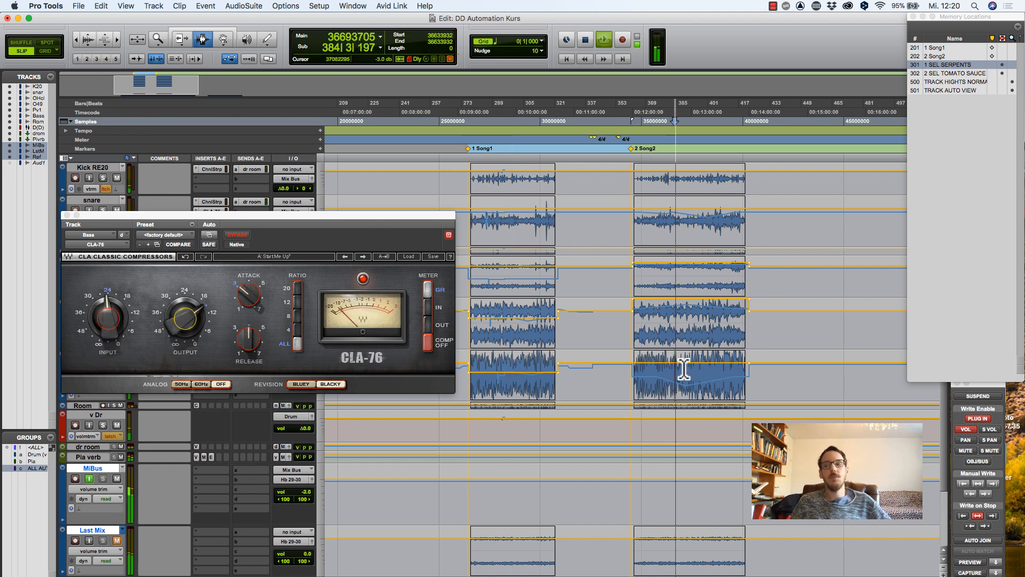
key("space")
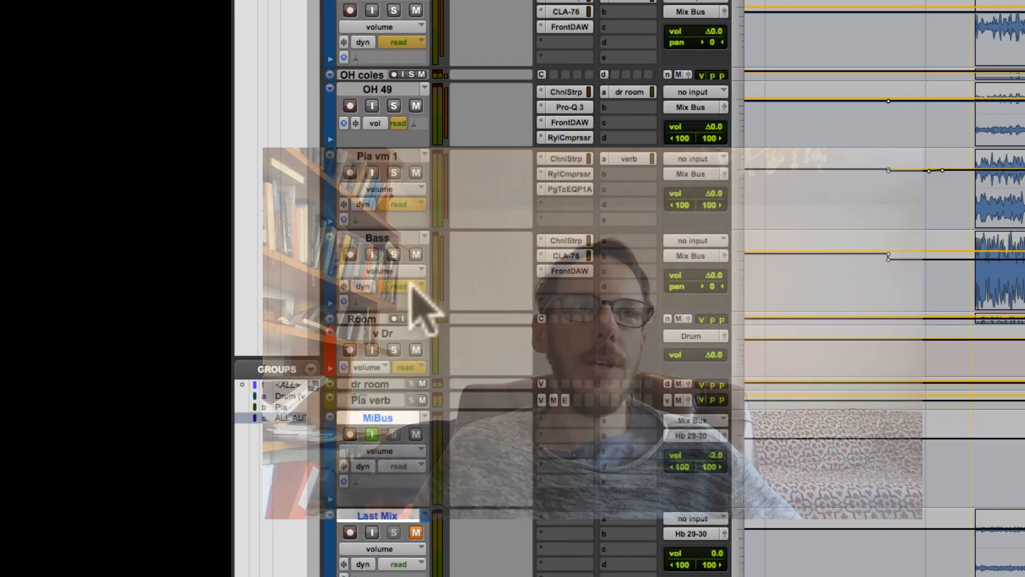
Step: Turn off trim in the Bass track's automation mode and inspect the available automation modes without choosing another
left_click(182, 338)
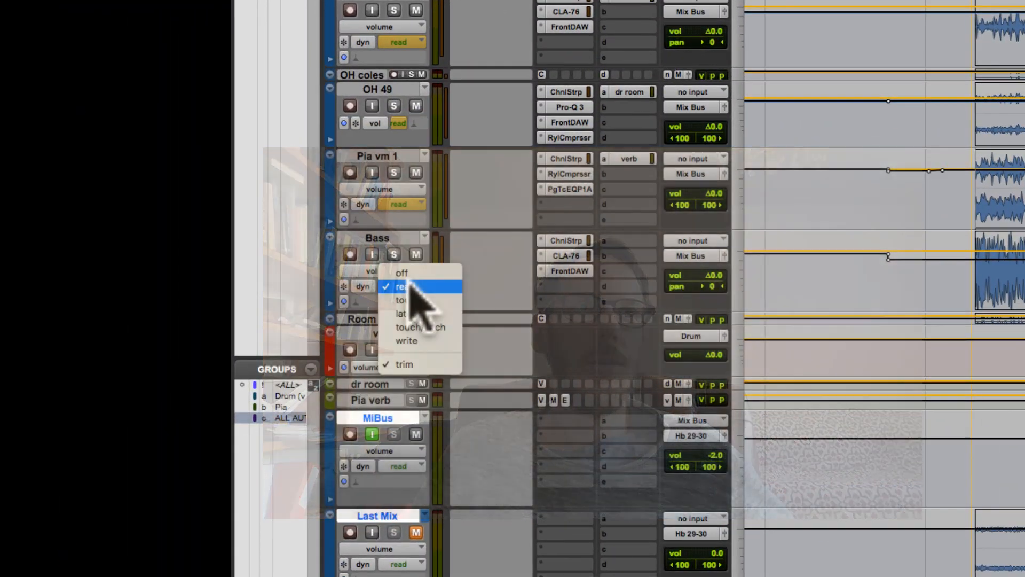
left_click(421, 364)
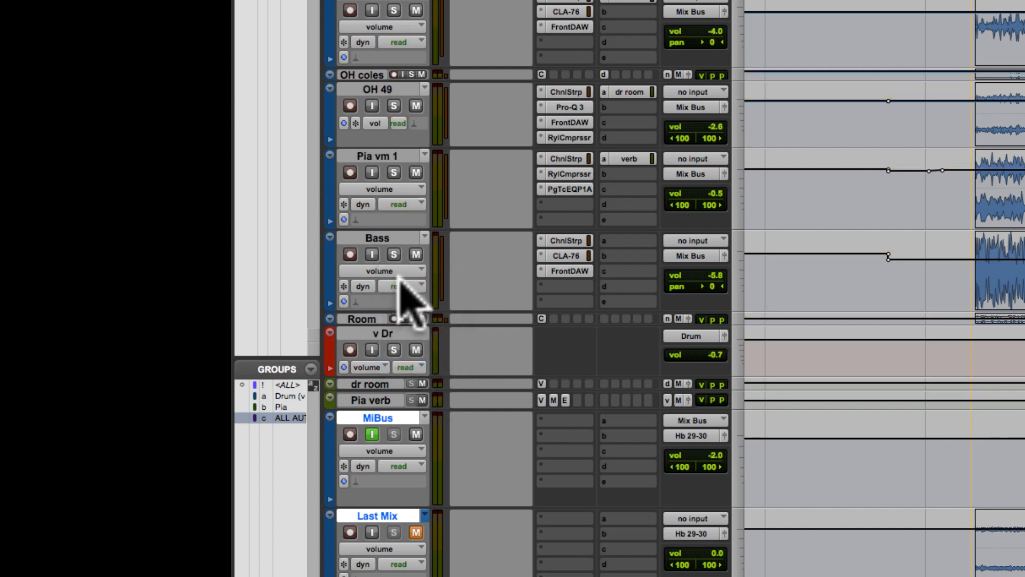
left_click(400, 286)
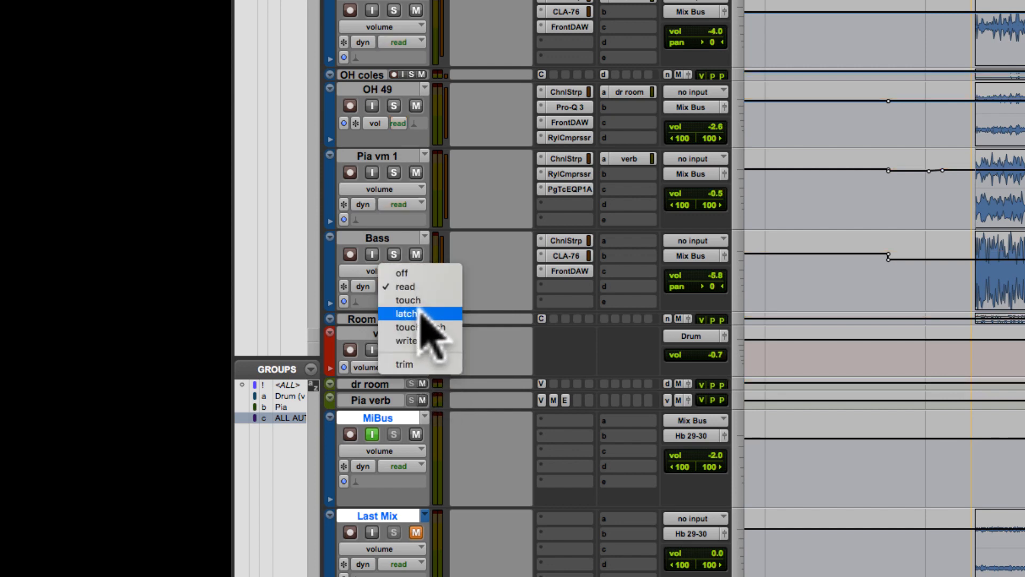
left_click(473, 288)
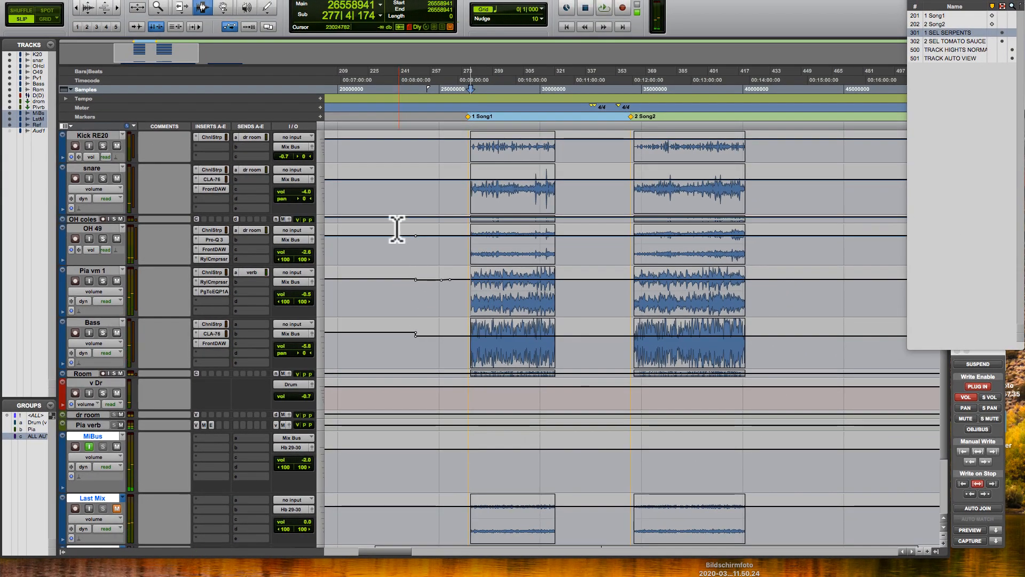
Step: Clear the volume automation on the OH 49, Pia vm 1 and Bass tracks across both songs, and play a short Song1 passage
left_click_drag(394, 226, 789, 376)
left_click(788, 376)
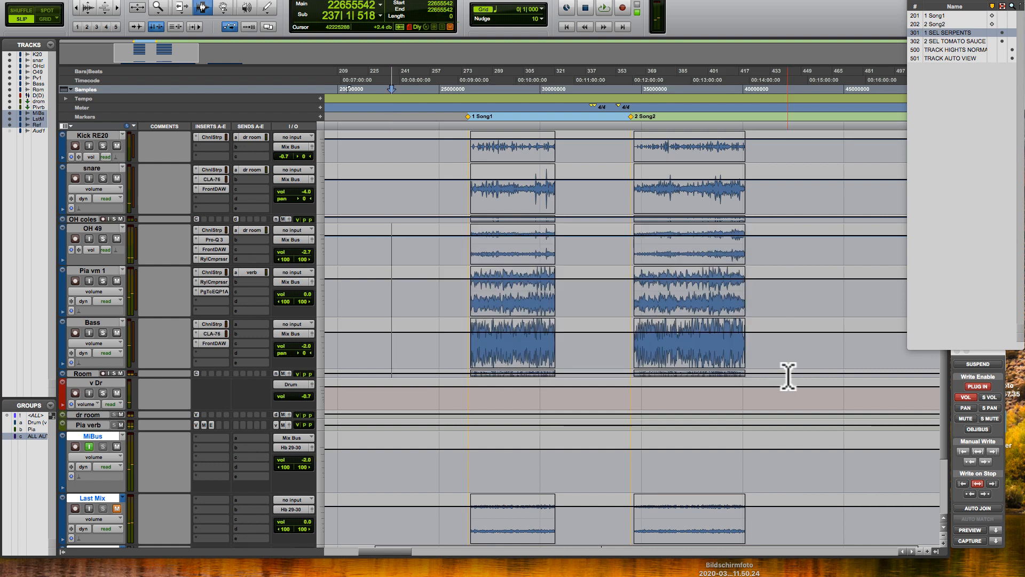
left_click(476, 243)
key("space")
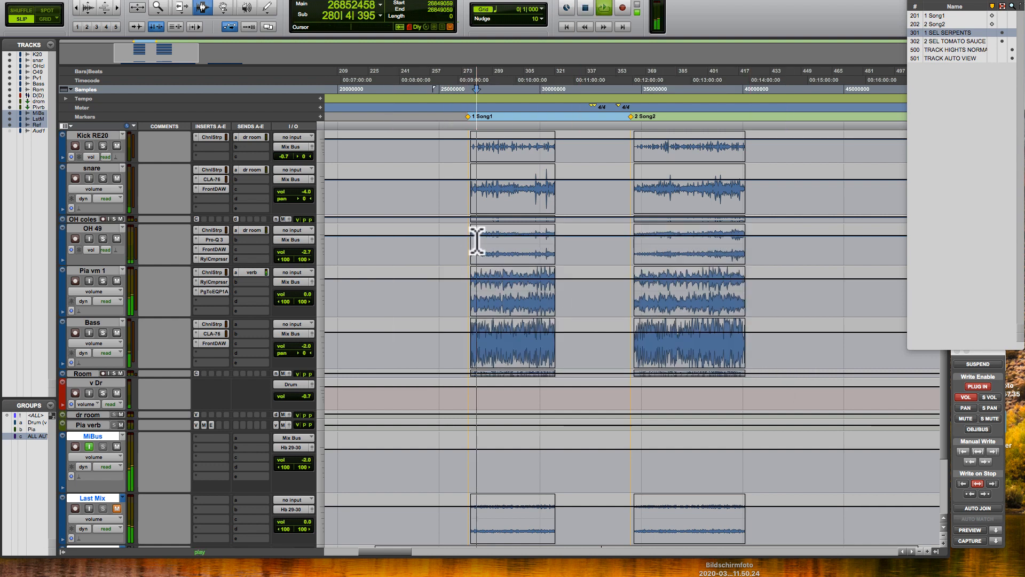
key("space")
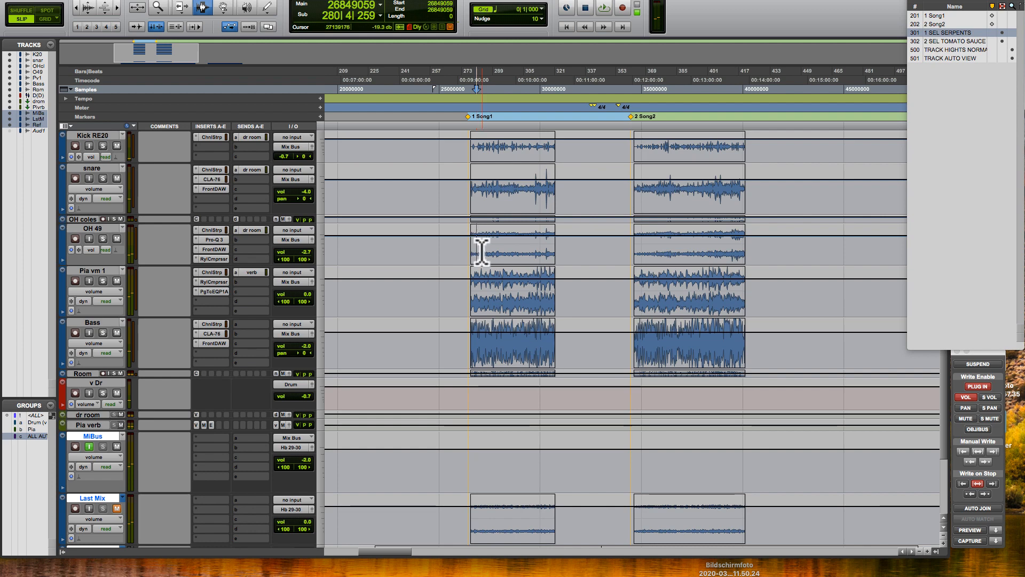
Step: During Song1 playback, set the mixer faders to snare -3.6, OH coles +1.4, OH 49 -3.6, Pia vm 1 +2.1 and Bass -0.4
left_click(489, 243)
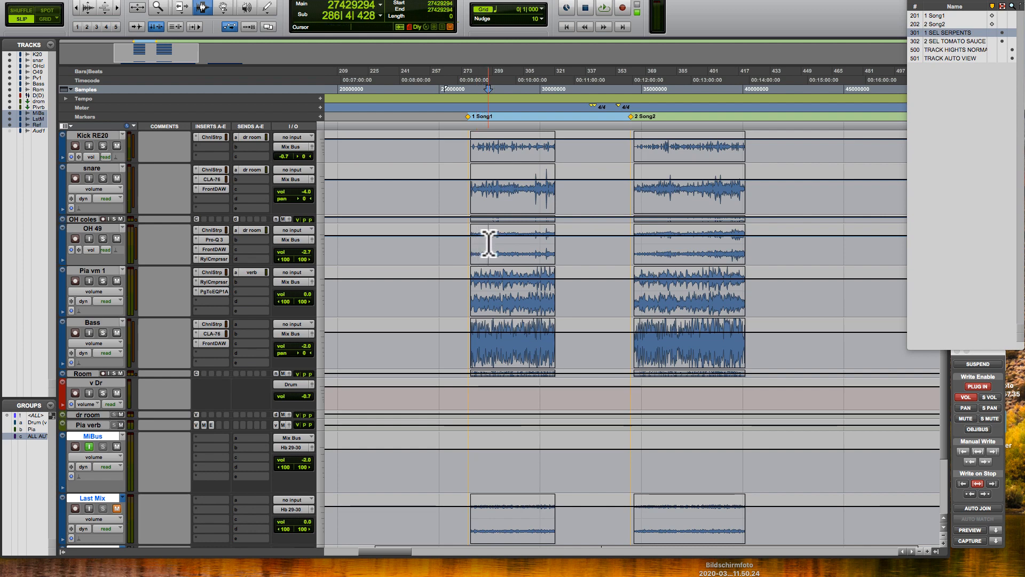
key("super+equal")
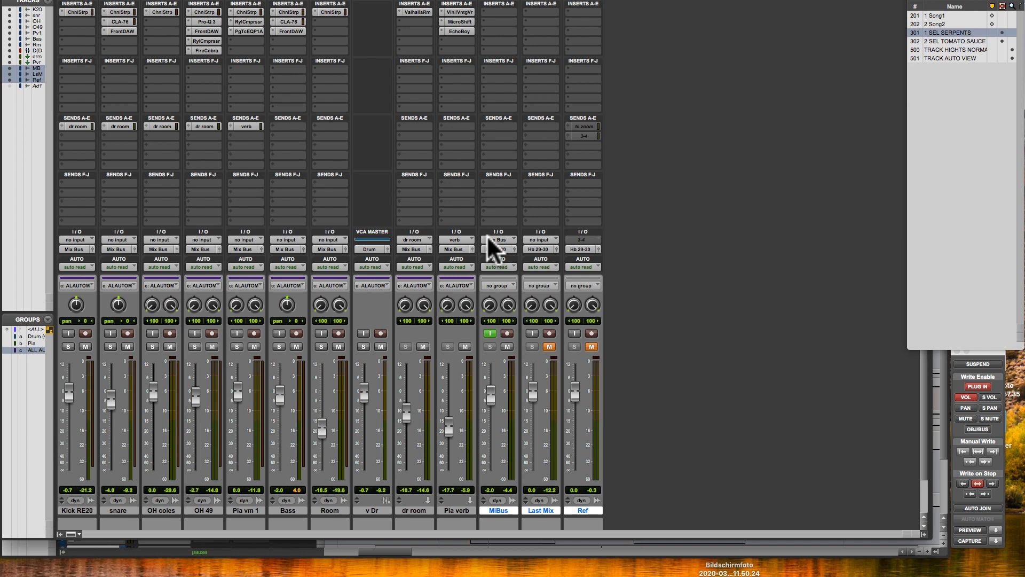
key("space")
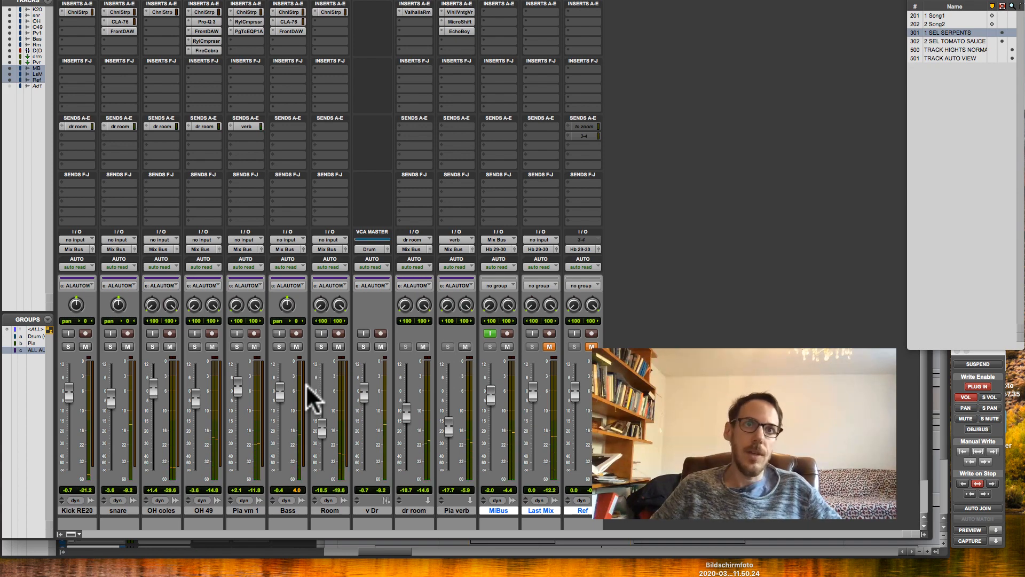
key("super+equal")
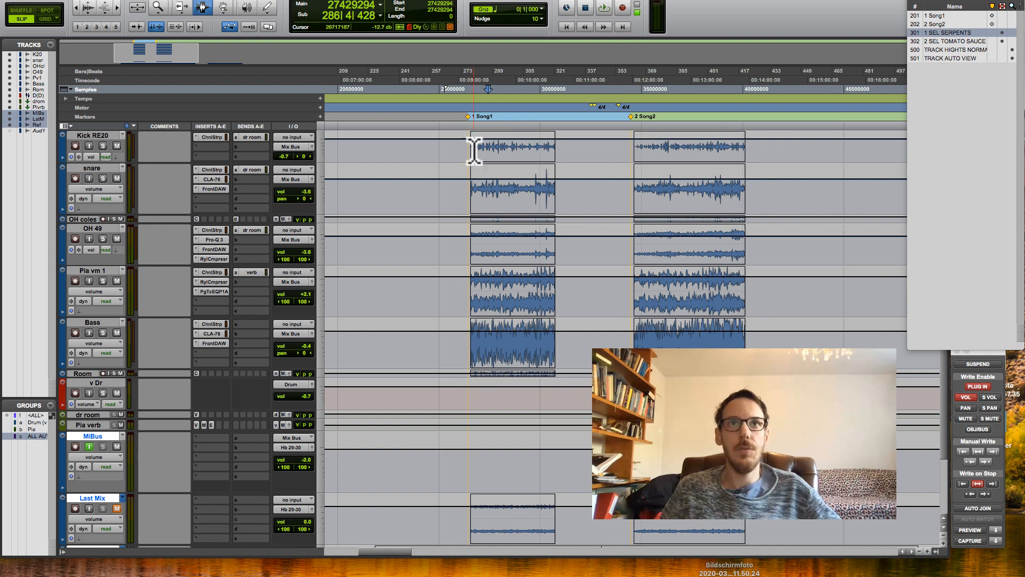
Step: Turn off Write on Stop and set the grouped tracks to latch automation mode from the Bass track
left_click(470, 183)
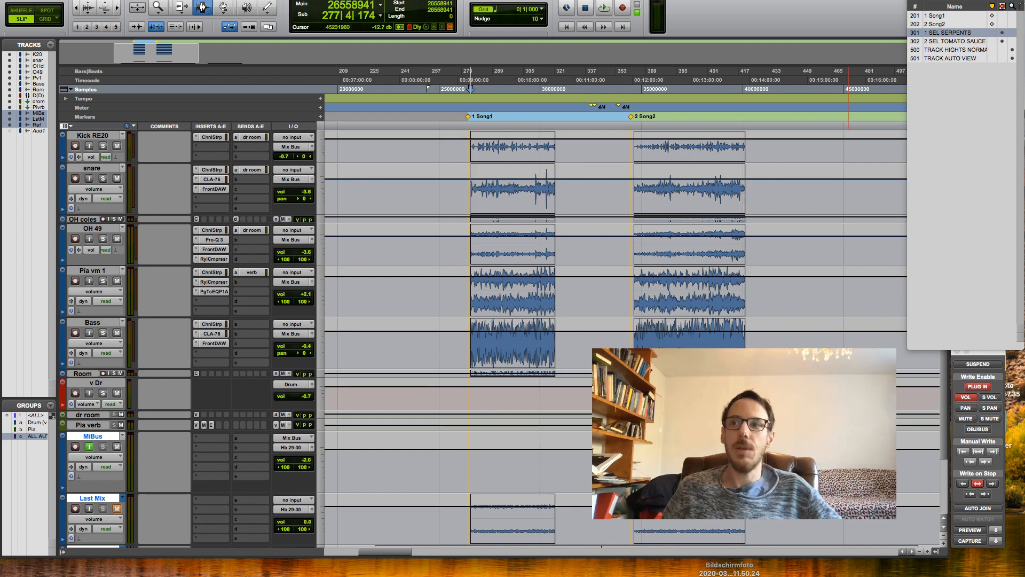
left_click(991, 482)
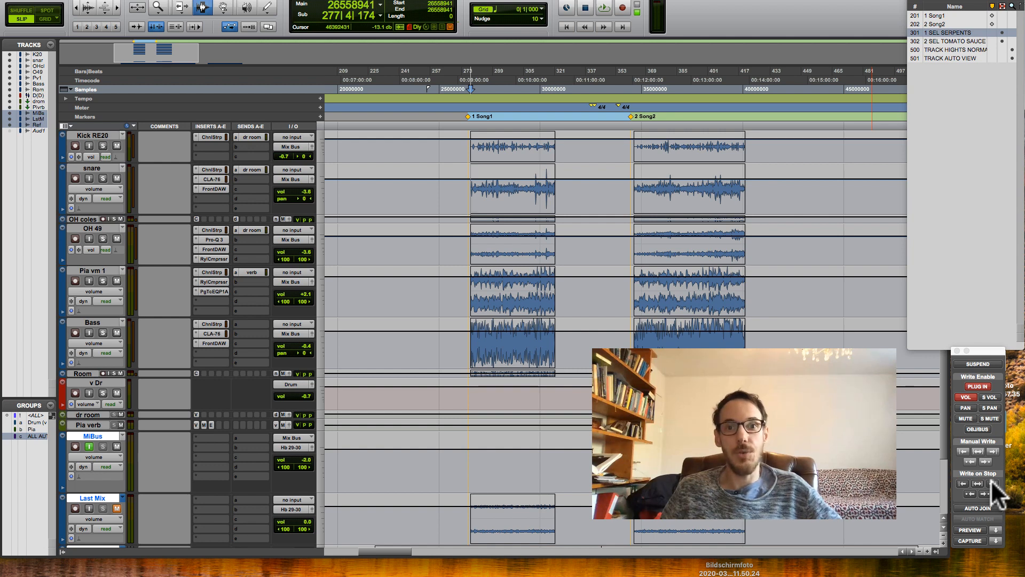
left_click(466, 340)
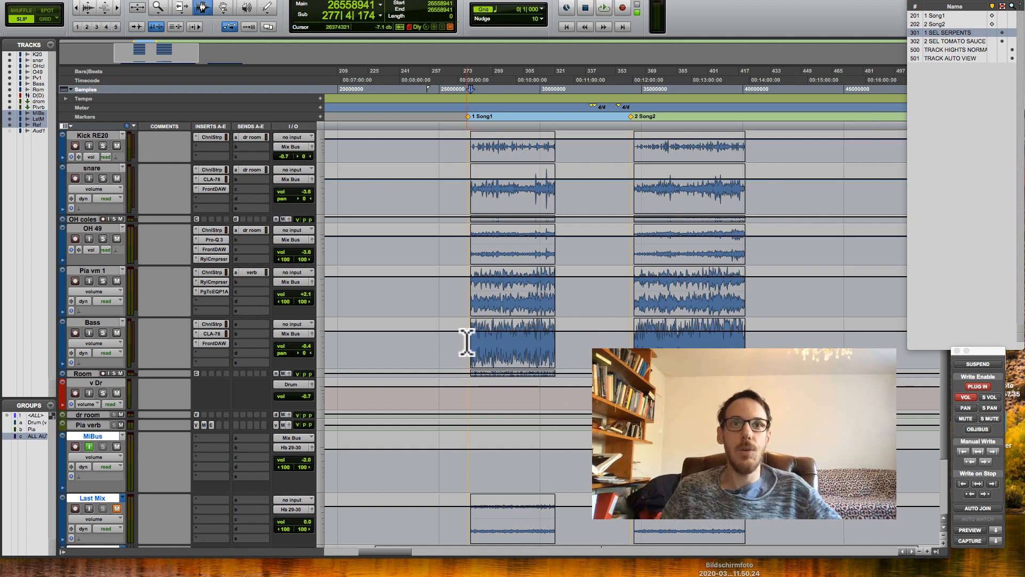
left_click(648, 338)
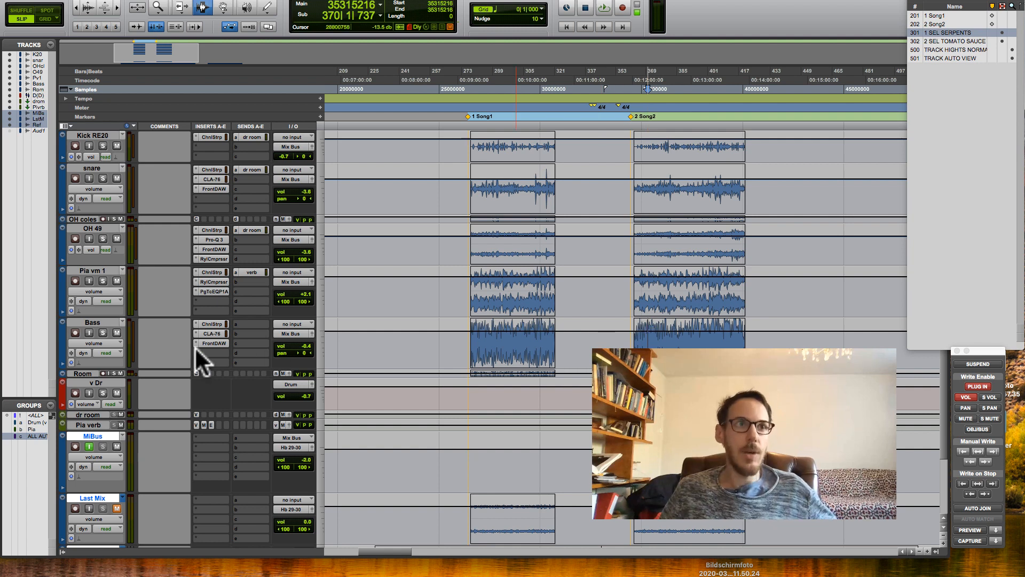
left_click(106, 352)
left_click(107, 379)
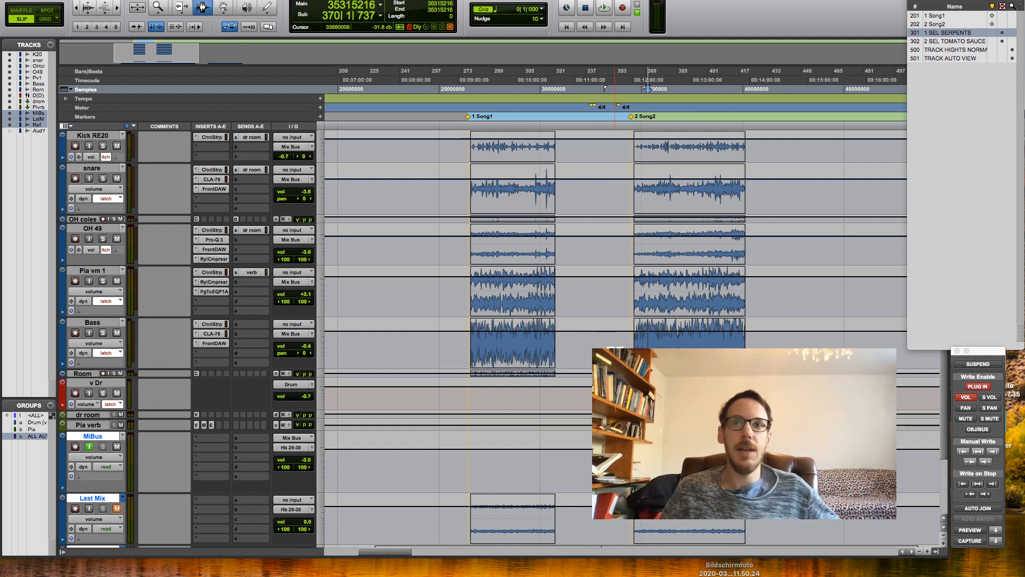
Step: Play a passage near the start of Song2 and write a short volume ride on the Bass track
left_click(662, 334)
key("space")
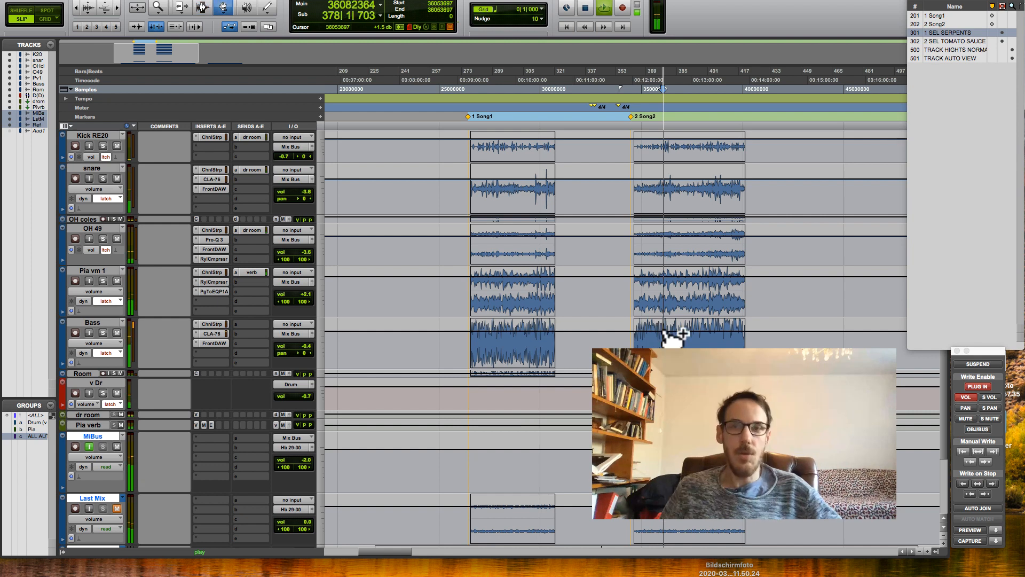
left_click_drag(305, 344, 305, 344)
key("space")
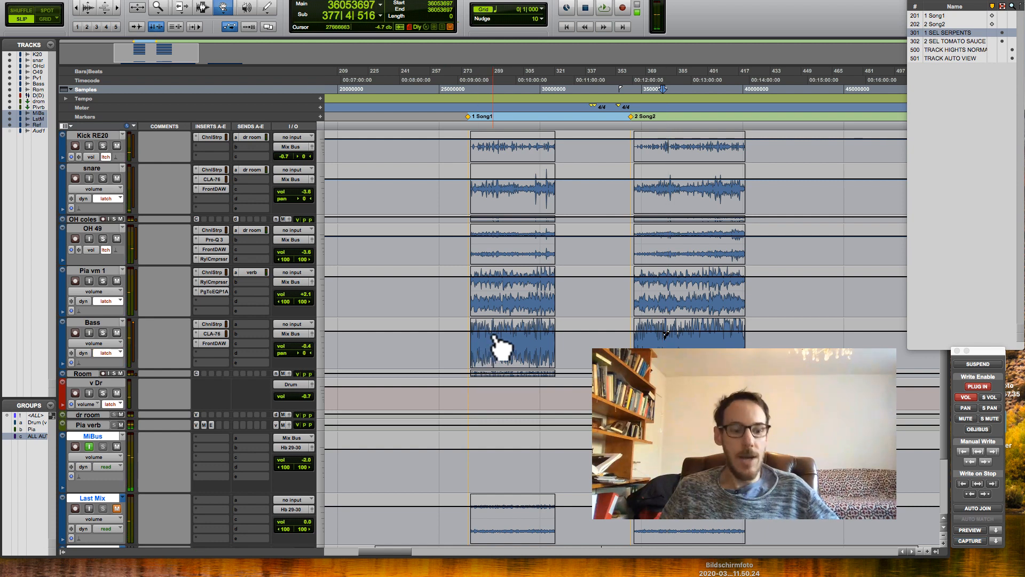
Step: Return to the Selector tool and write a short Bass volume ride within Song1 during playback
key("F7")
left_click(492, 341)
key("space")
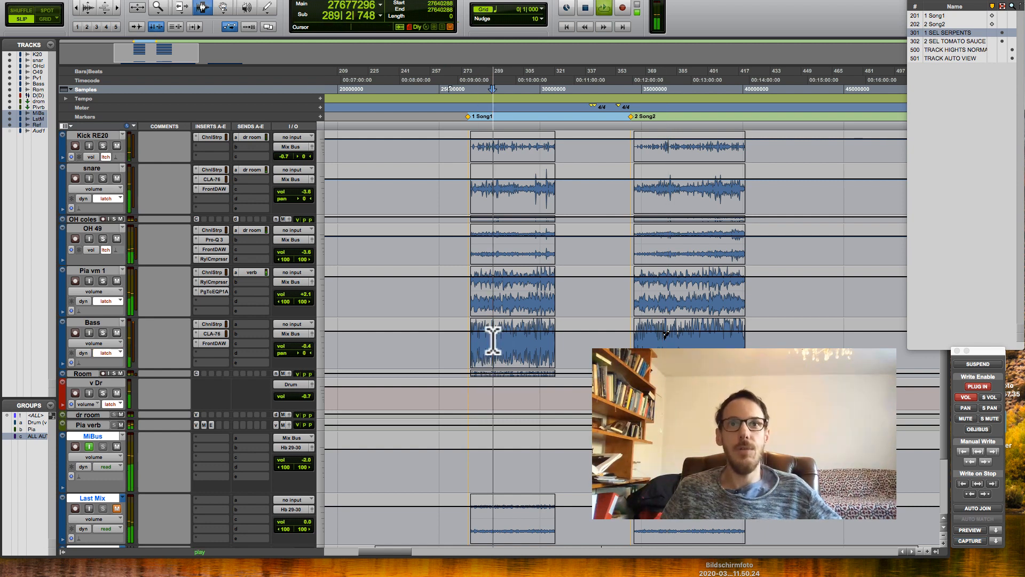
left_click_drag(300, 341, 305, 342)
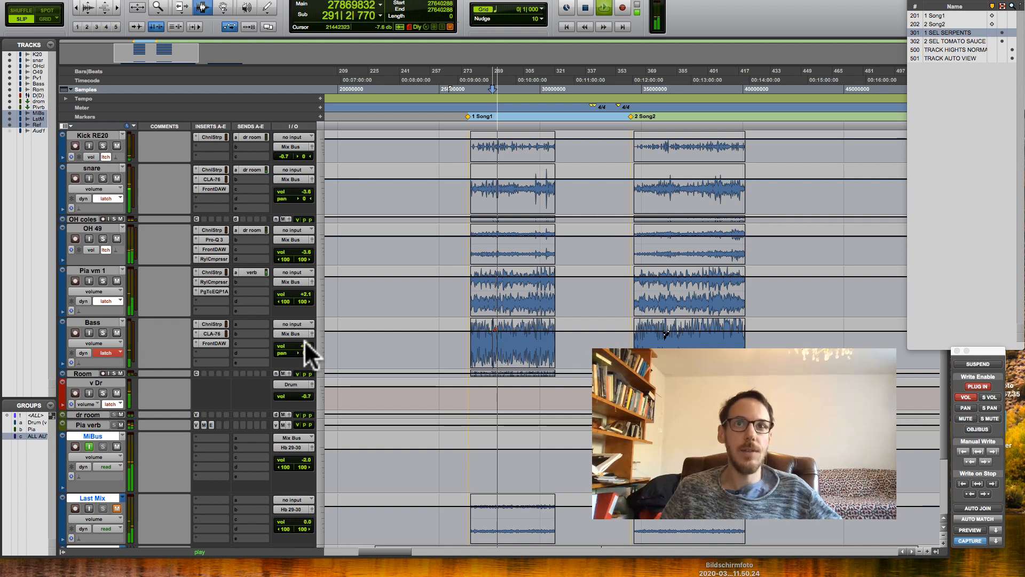
key("space")
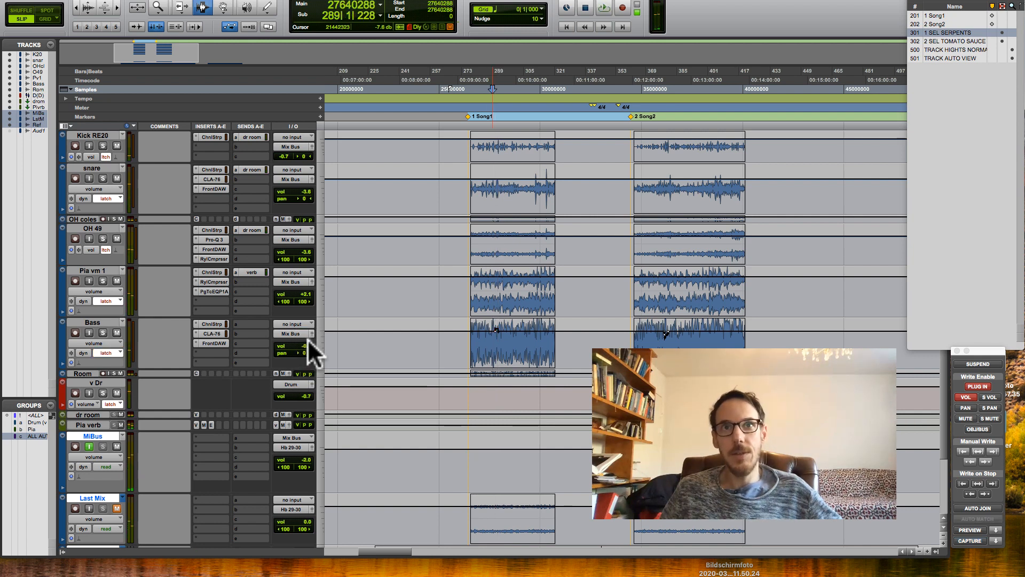
Step: Write a lower Bass volume in Song1 through to the session end using Write on Stop, and remove the written Bass automation
key("space")
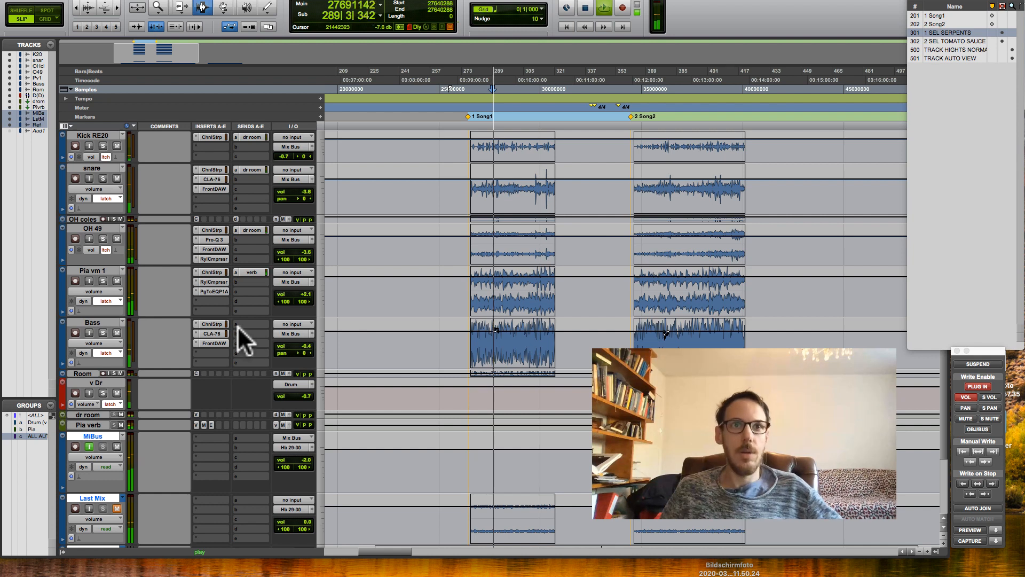
key("space")
key("space")
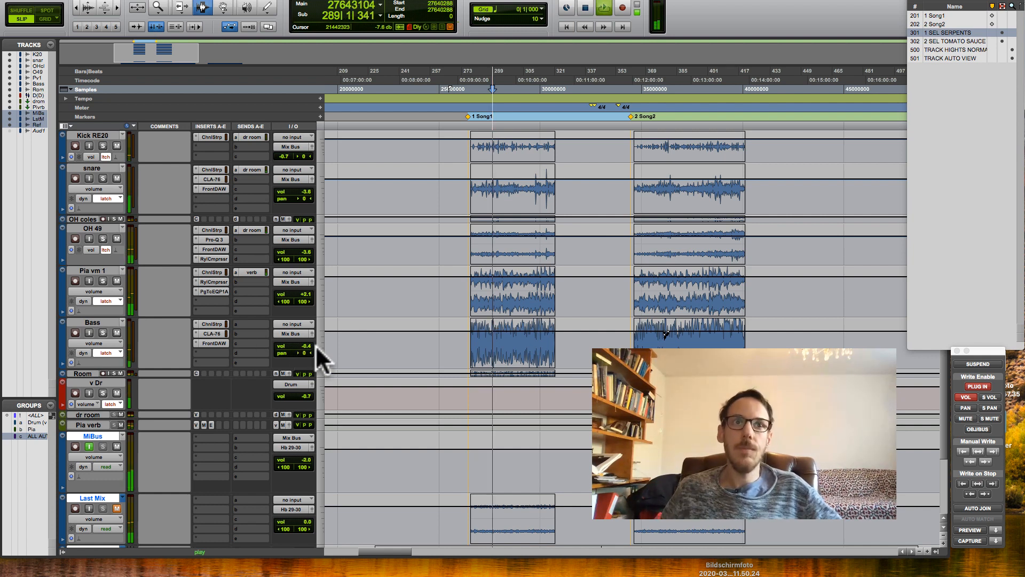
left_click_drag(303, 344, 302, 351)
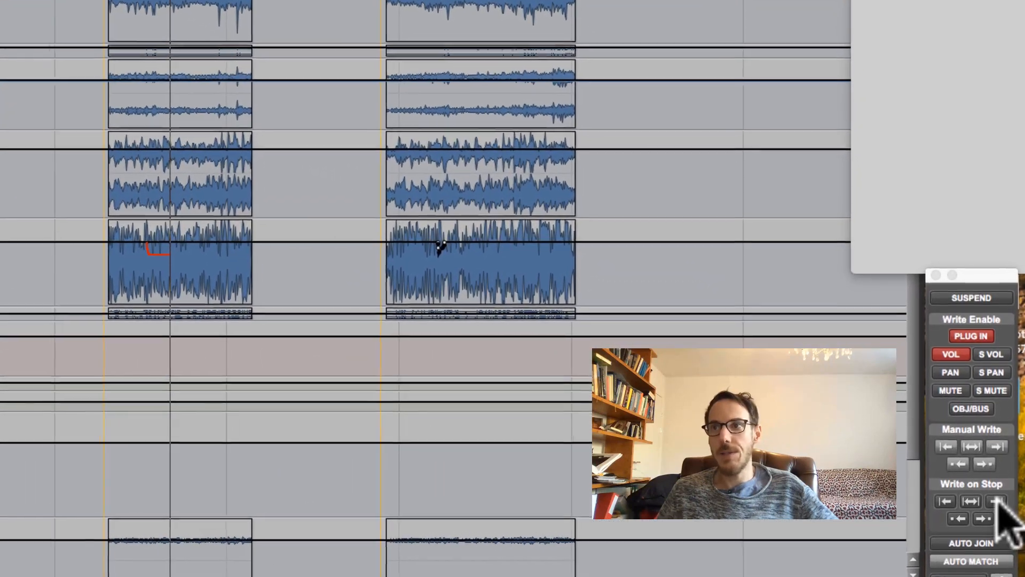
left_click(993, 487)
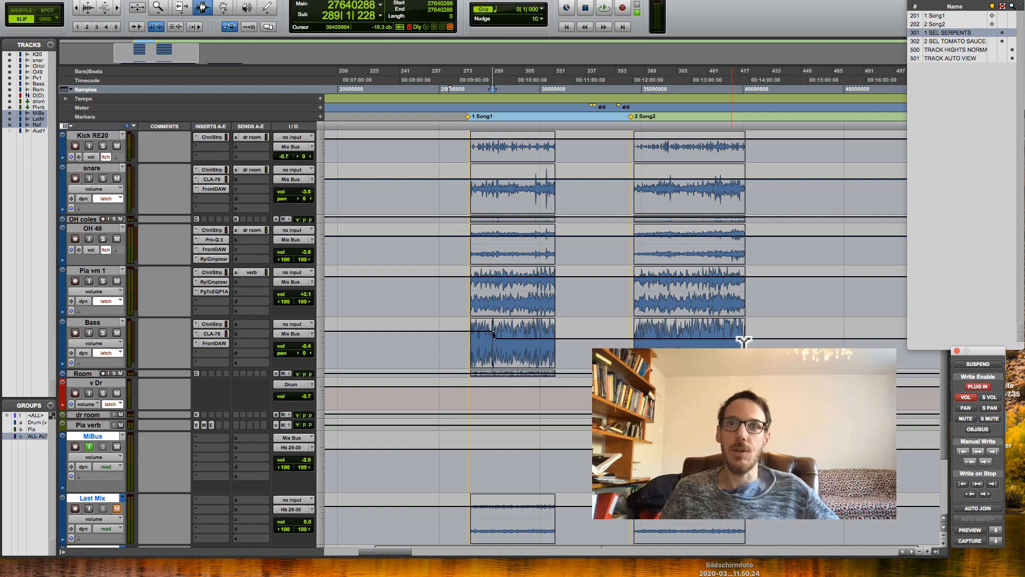
left_click(493, 334, "alt")
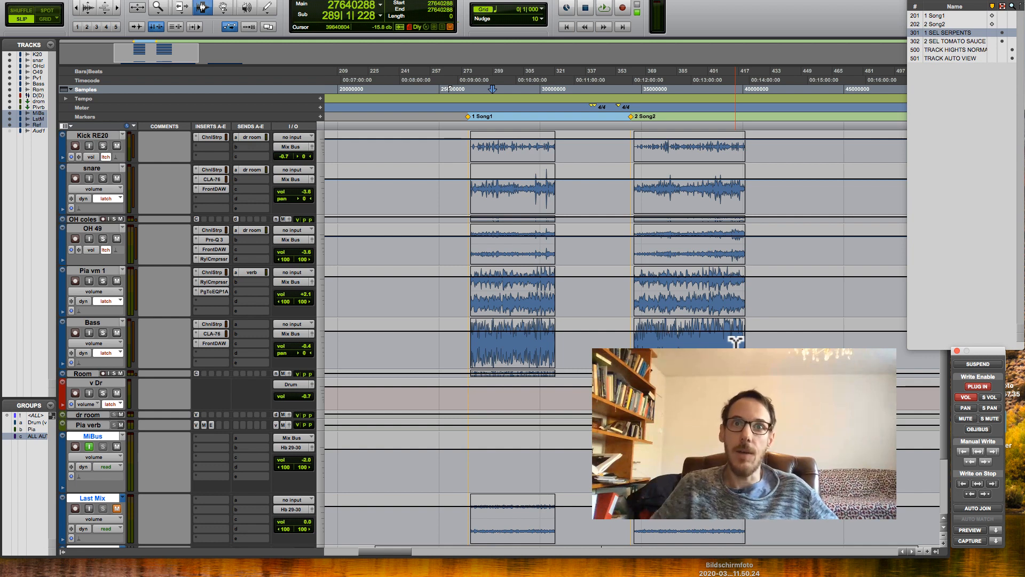
Step: Play passages of Song1 and write short volume rides on the Pia vm 1 track and the v Dr VCA
left_click(485, 338)
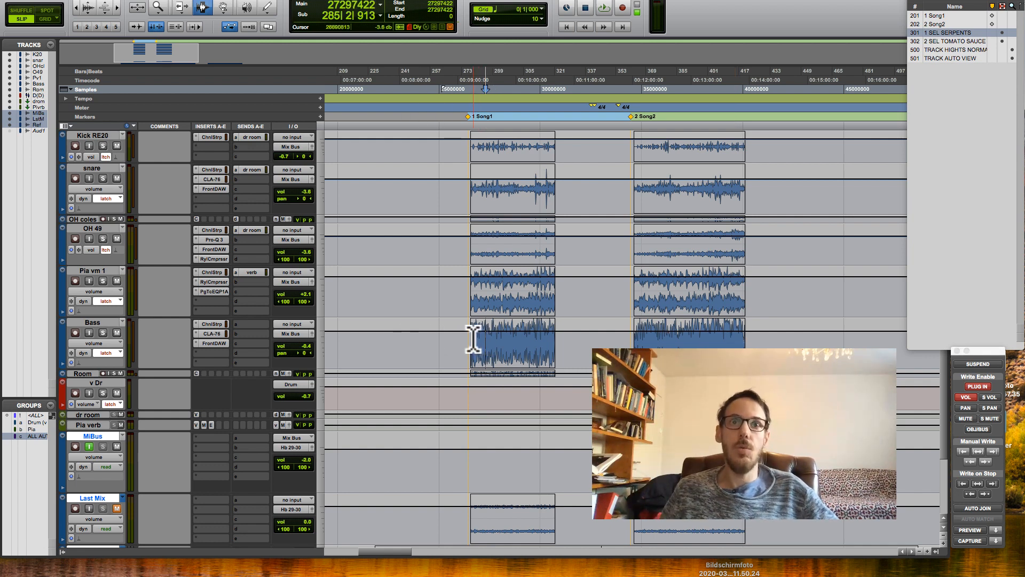
left_click(473, 338)
key("space")
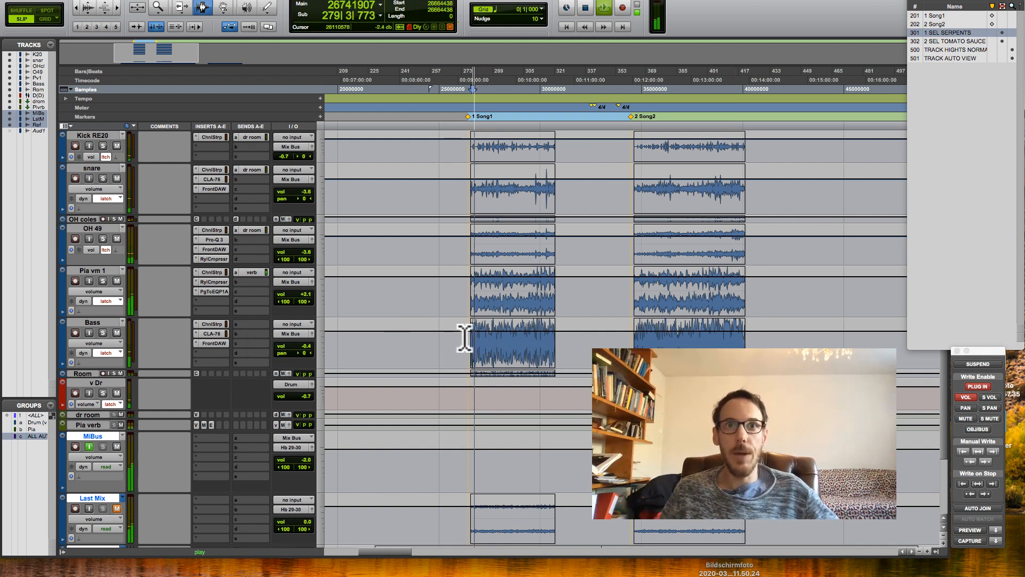
key("space")
left_click(495, 339)
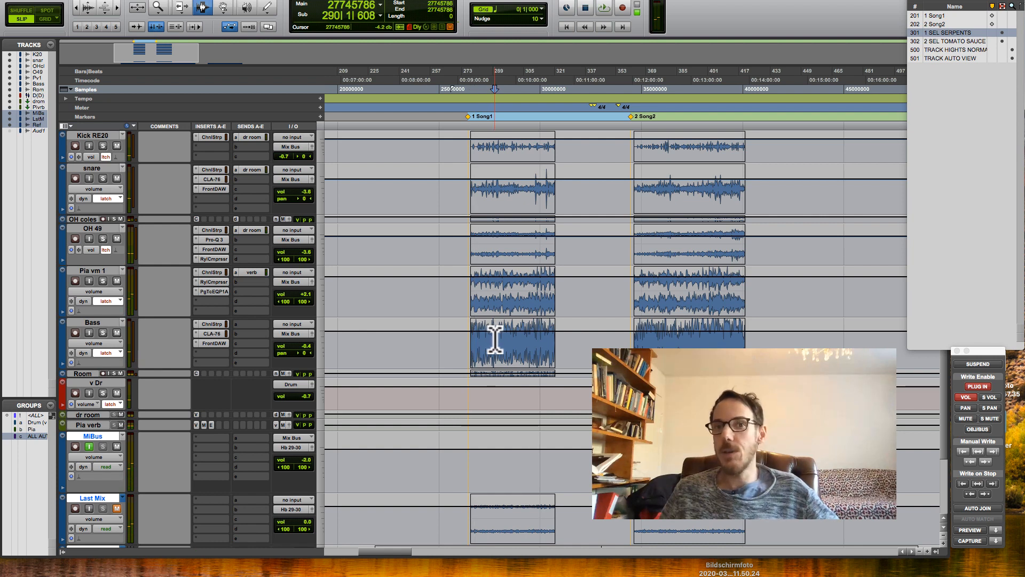
left_click(506, 293)
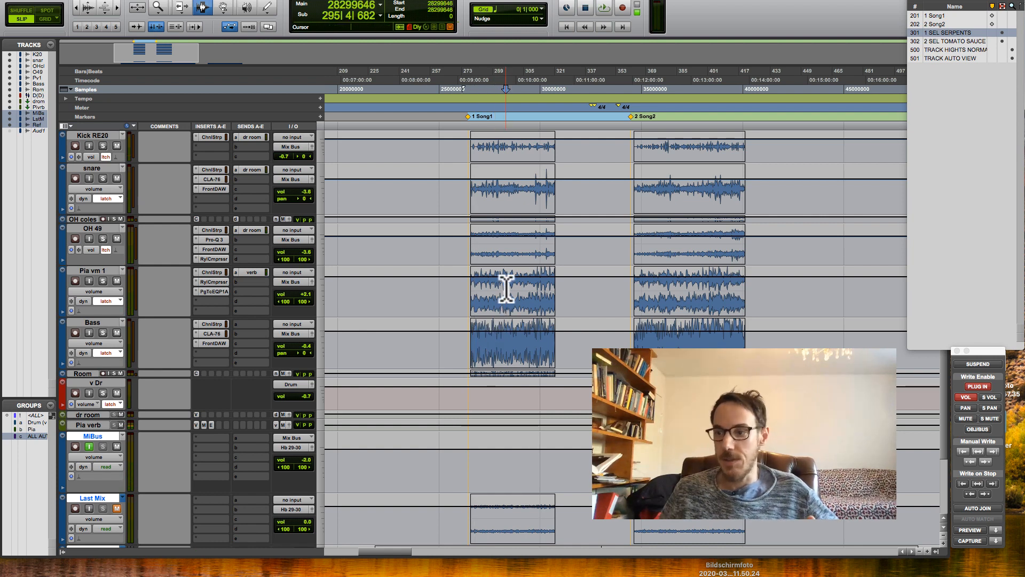
left_click(503, 285)
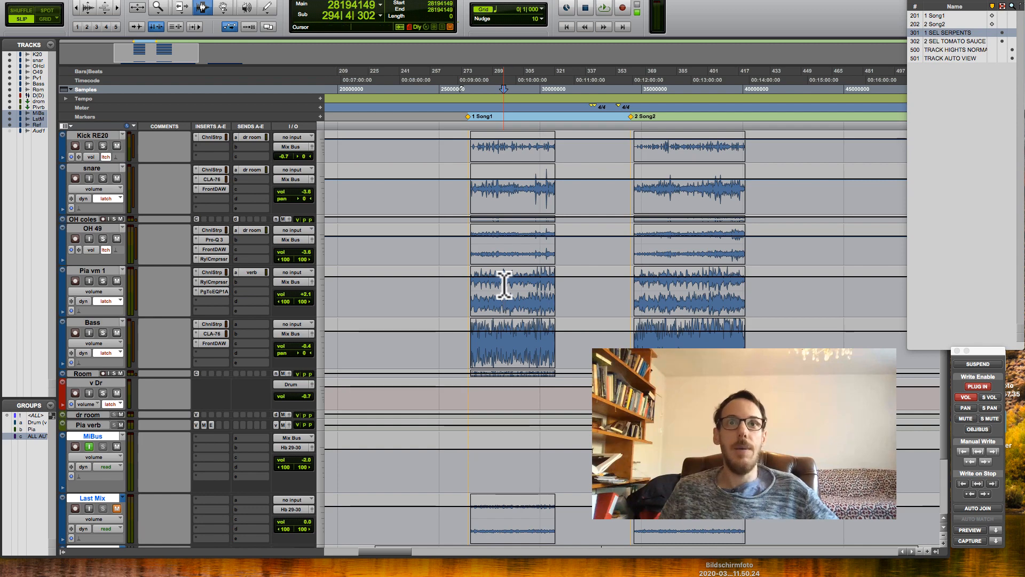
key("space")
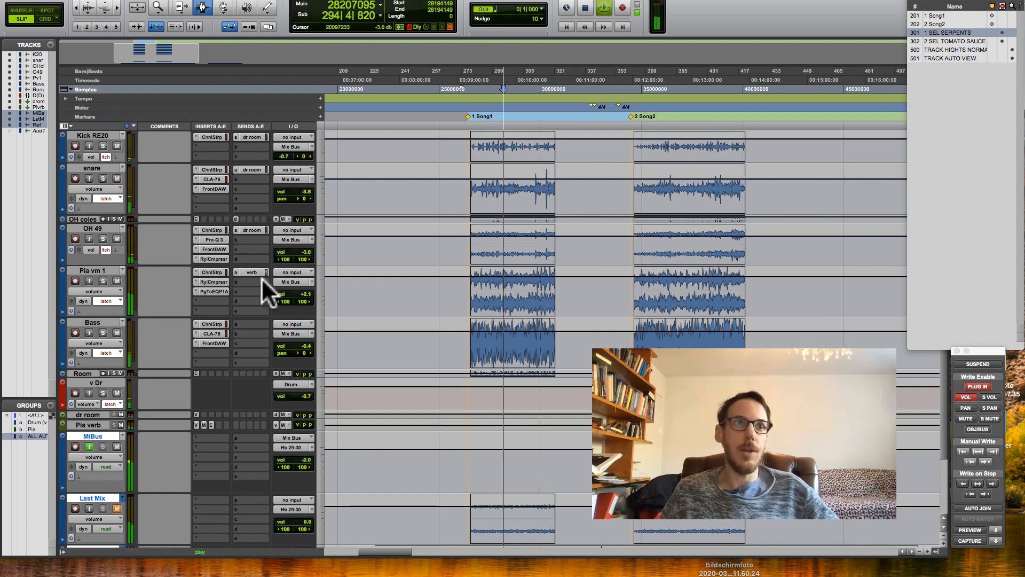
left_click(304, 293)
left_click_drag(304, 293, 304, 293)
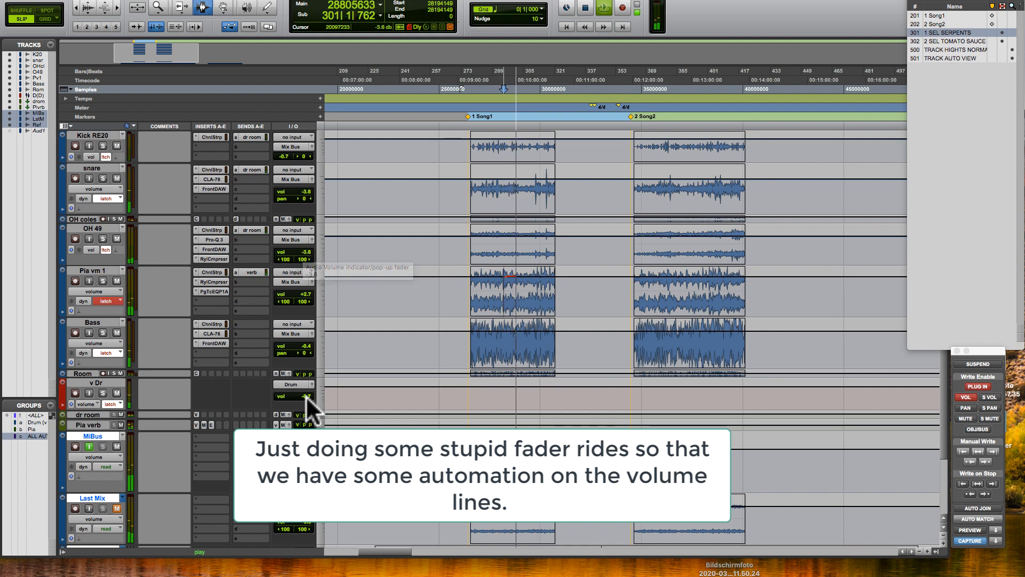
left_click_drag(306, 396, 306, 396)
key("space")
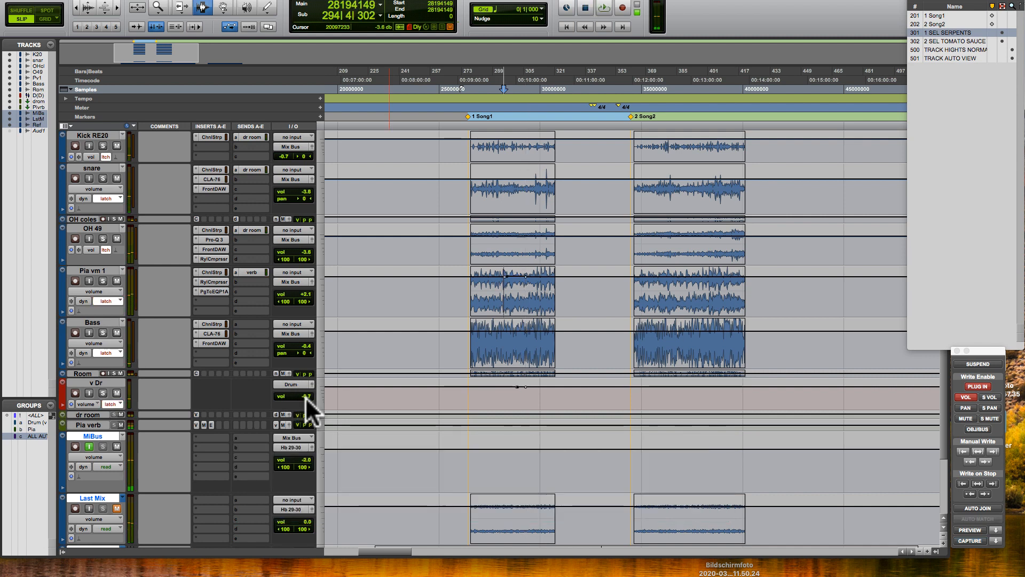
Step: Write a short OH 49 volume ride from the start of Song1 during playback, and select a passage on that track mid-song
left_click(470, 283)
key("space")
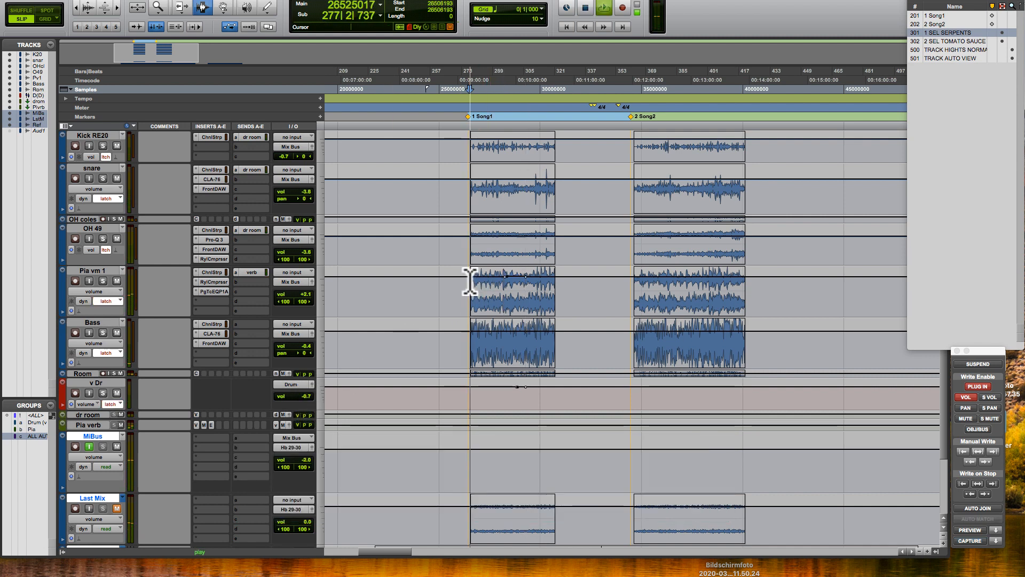
left_click(117, 7)
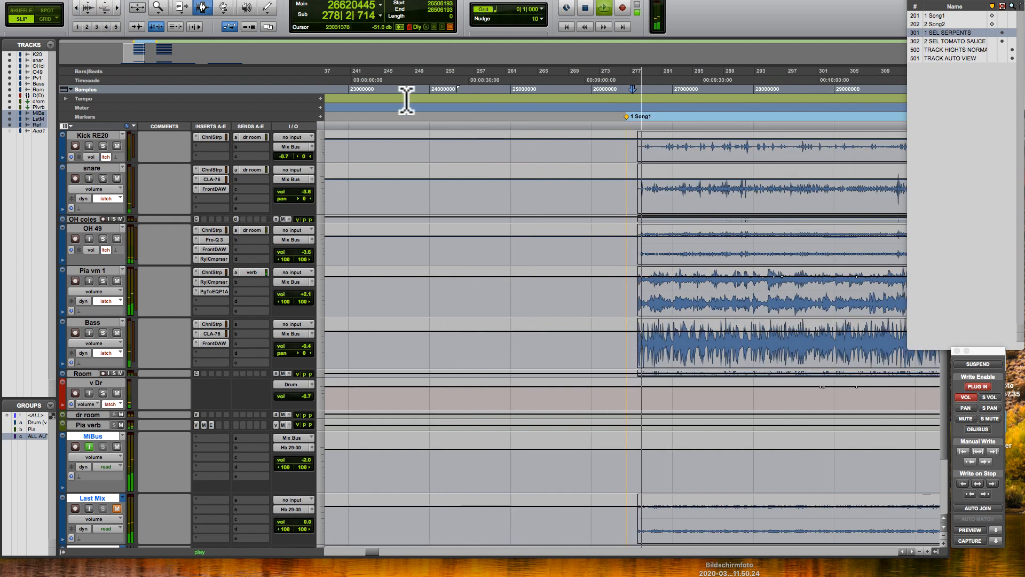
key("space")
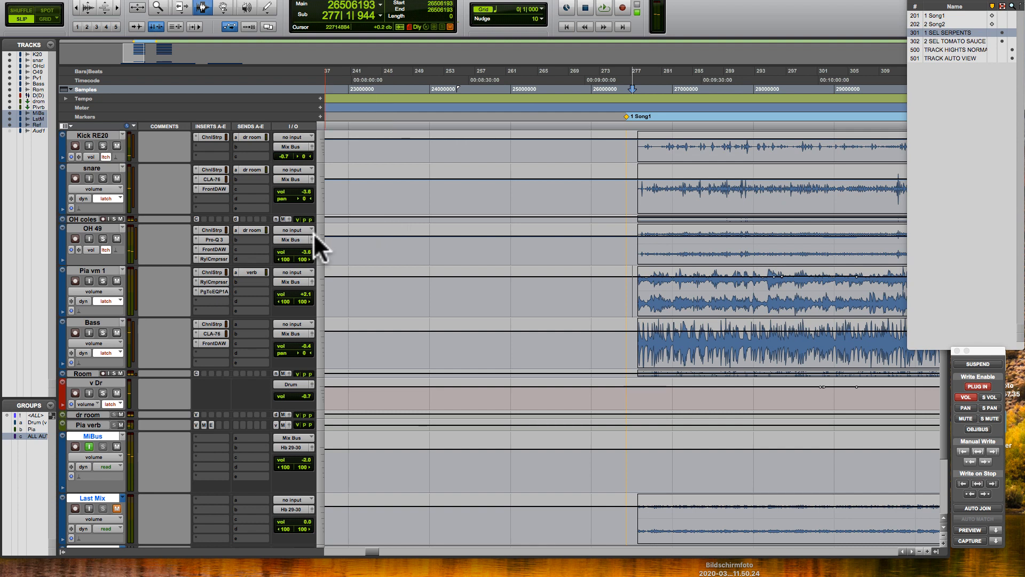
key("space")
left_click_drag(306, 250, 305, 245)
key("space")
left_click(75, 8)
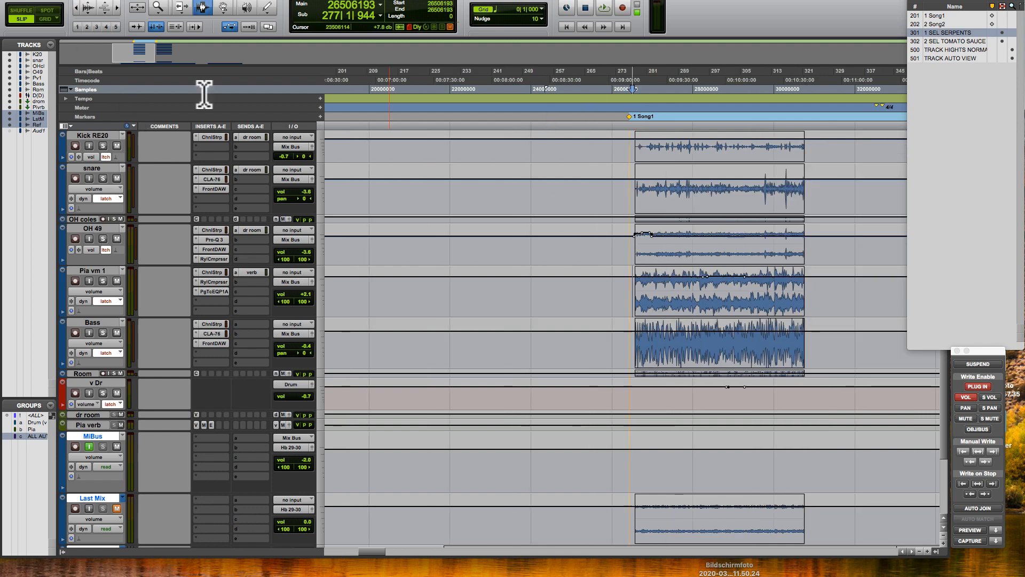
left_click_drag(690, 242, 734, 251)
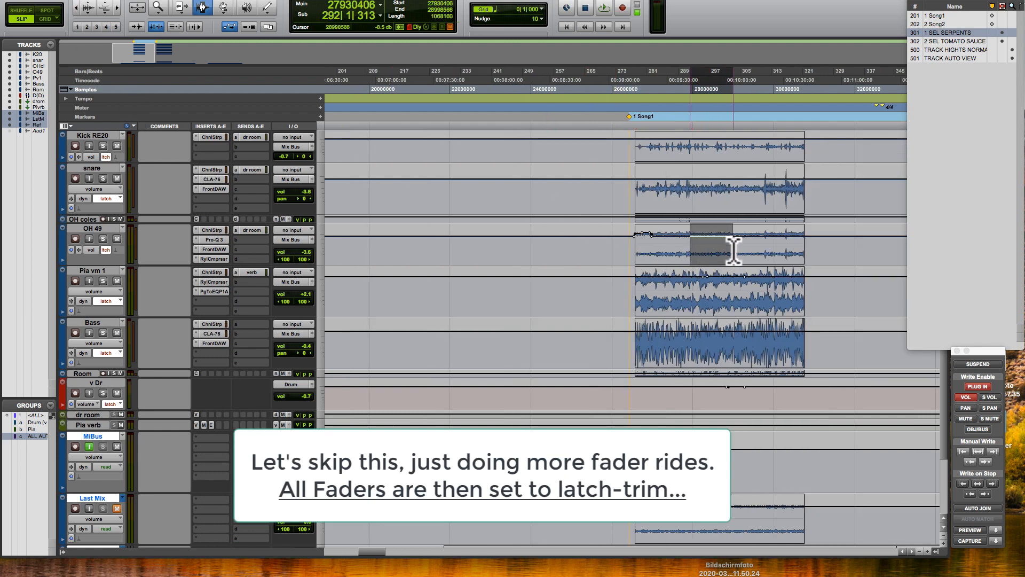
Step: Write a volume trim ride on the OH 49 track mid-Song1 and coalesce it into the volume automation
left_click(693, 342)
key("F8")
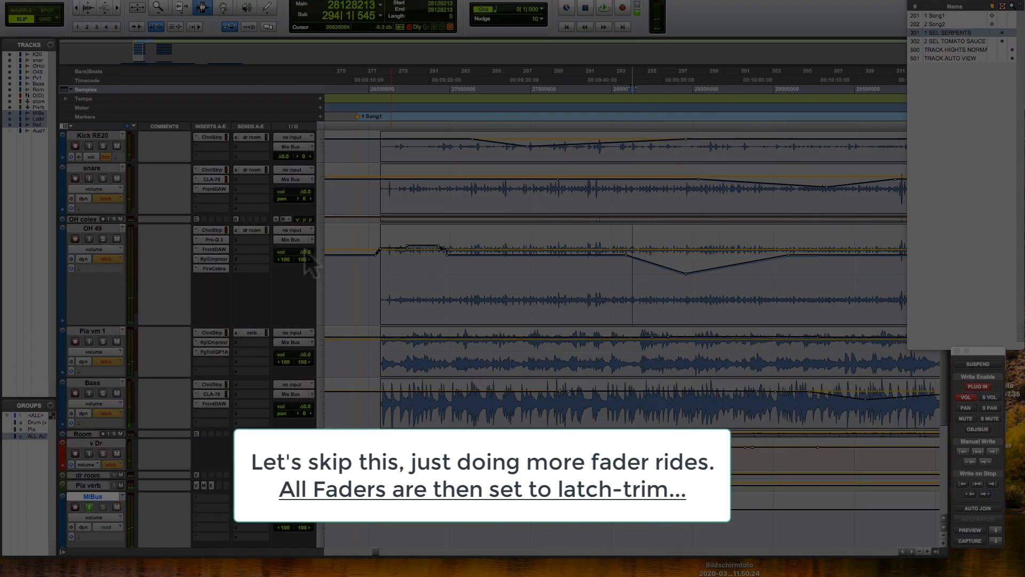
right_click(96, 229)
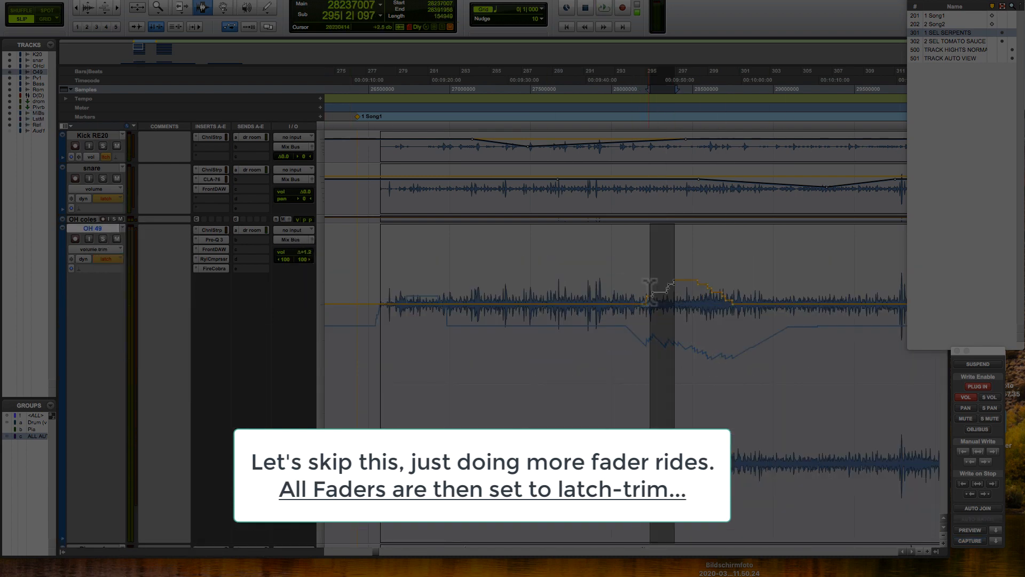
right_click(94, 230)
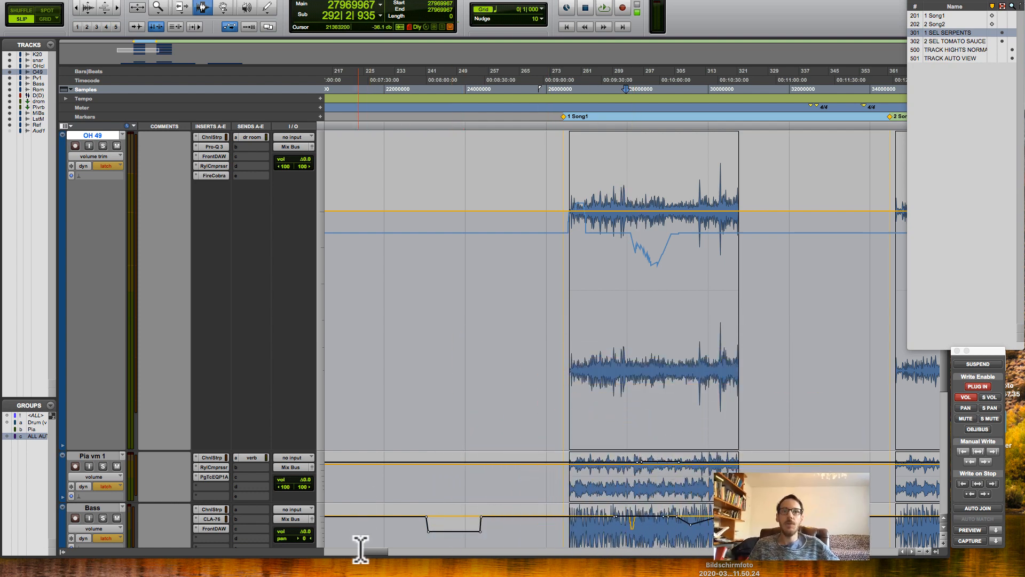
Step: Play a passage early in Song2 and place the playback position slightly before it
left_click_drag(373, 553, 390, 553)
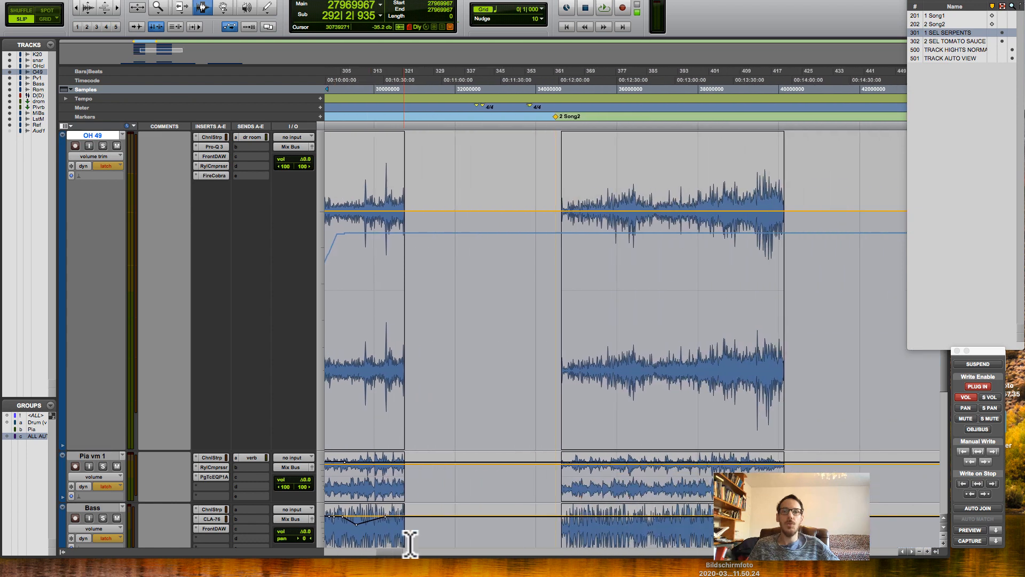
left_click(627, 518)
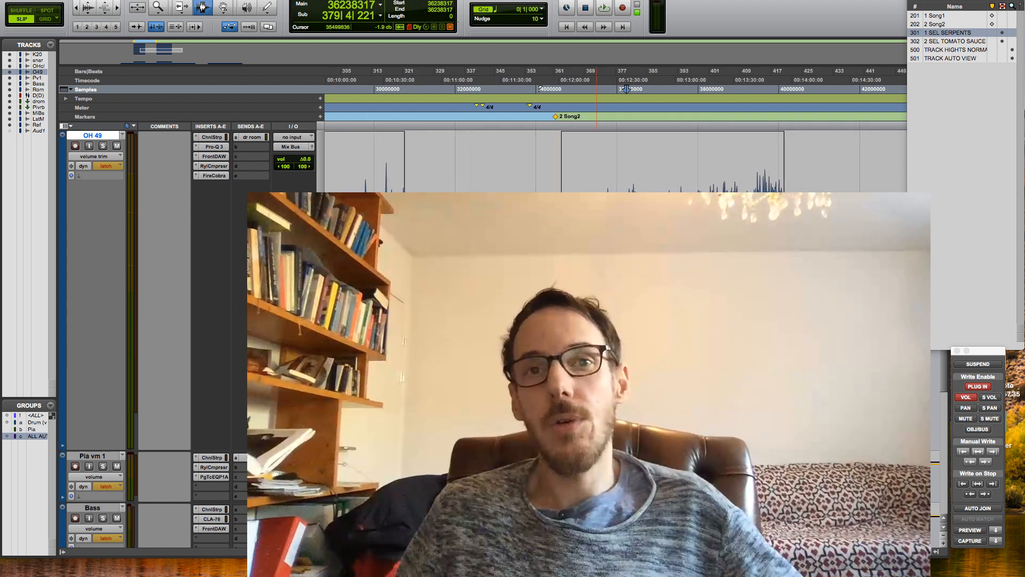
left_click(597, 518)
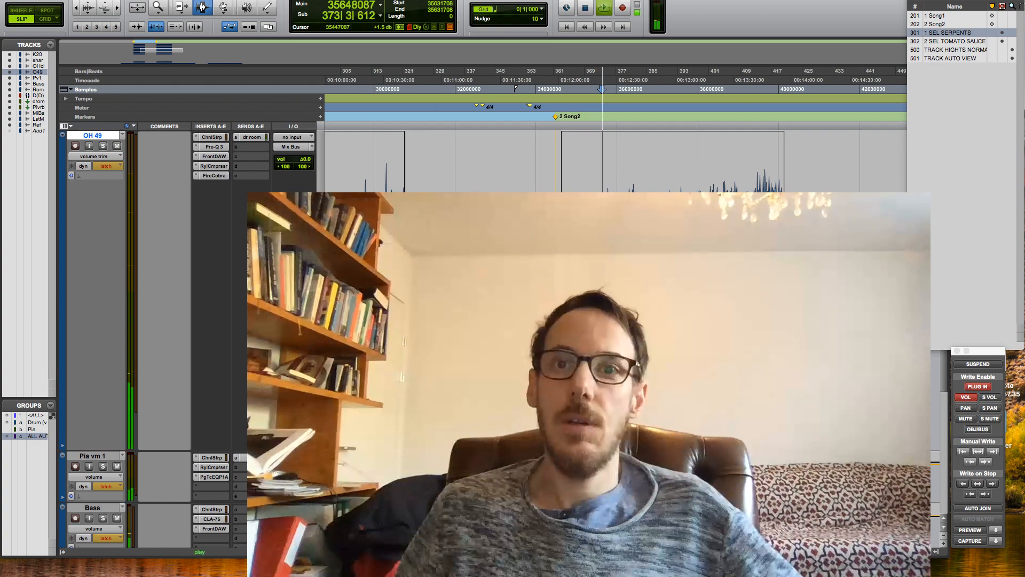
key("space")
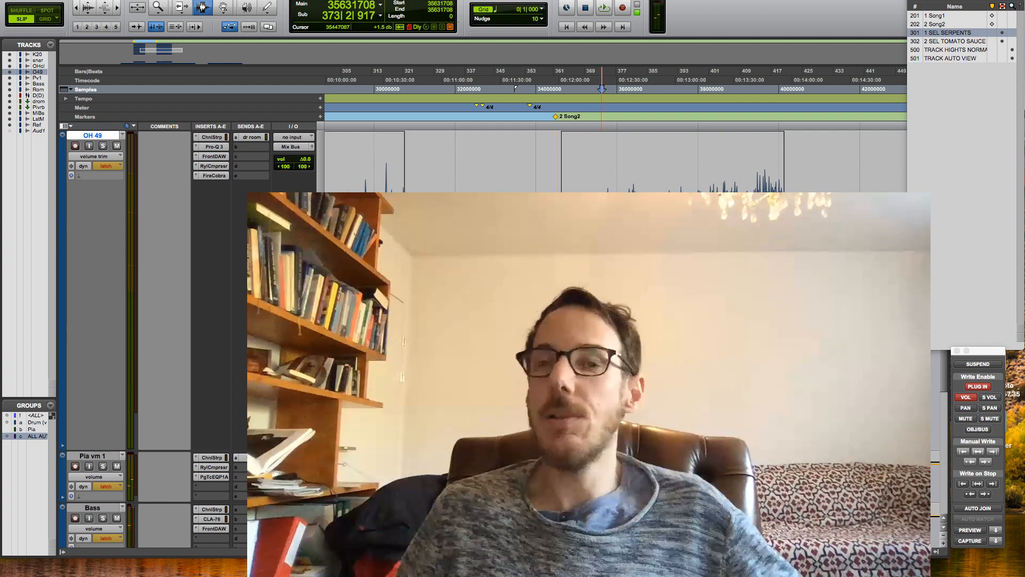
key("space")
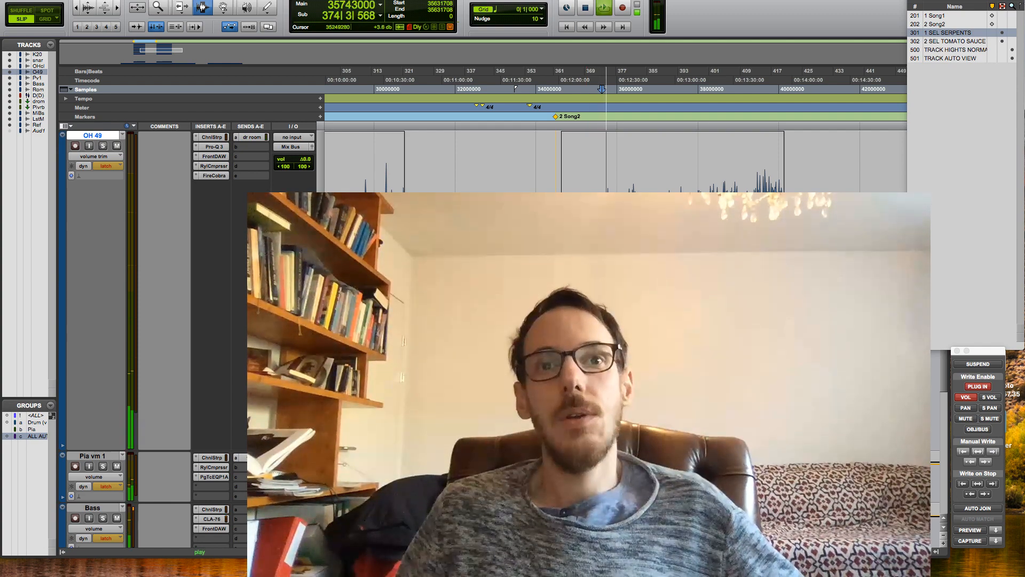
key("space")
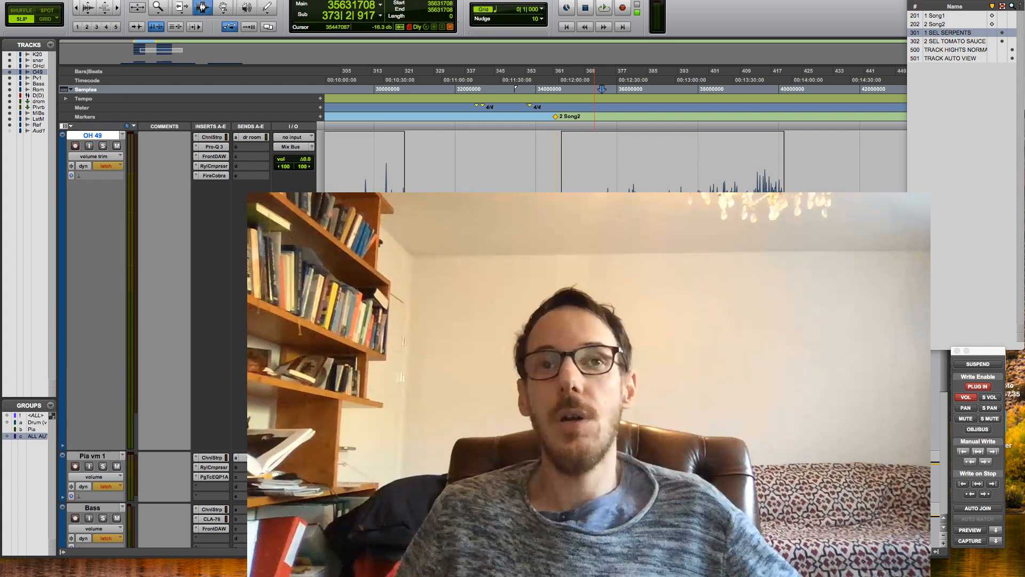
left_click(594, 161)
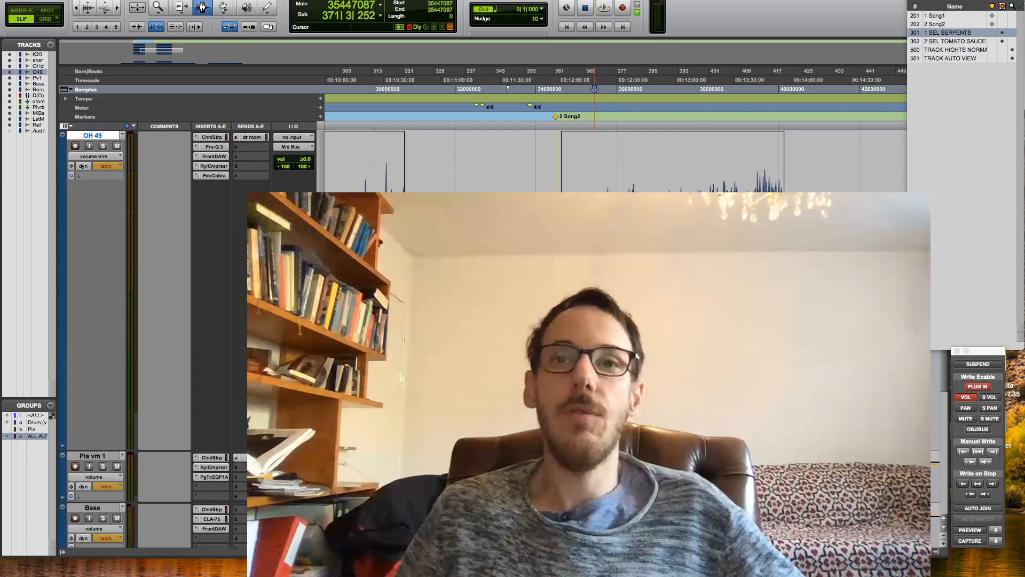
Step: Turn off trim mode for the grouped tracks through Pia vm 1, leaving them in latch mode
scroll(614, 470, "down", 5)
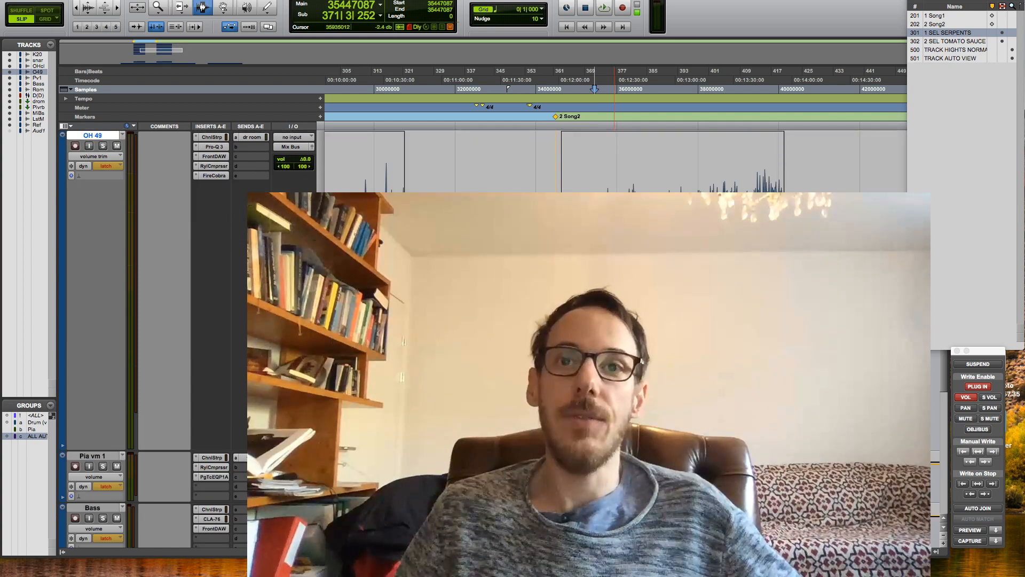
scroll(614, 470, "up", 7)
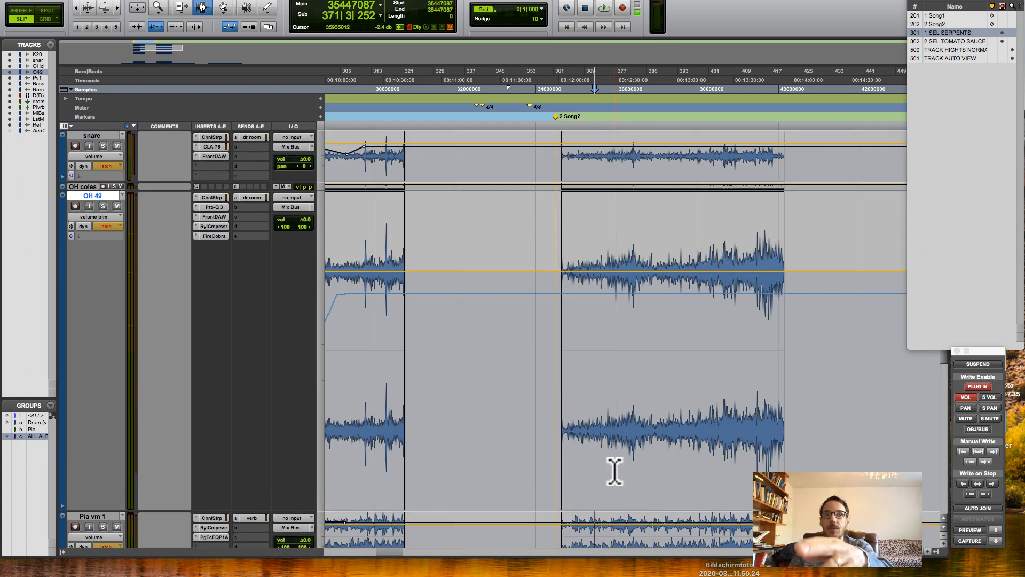
scroll(614, 470, "down", 3)
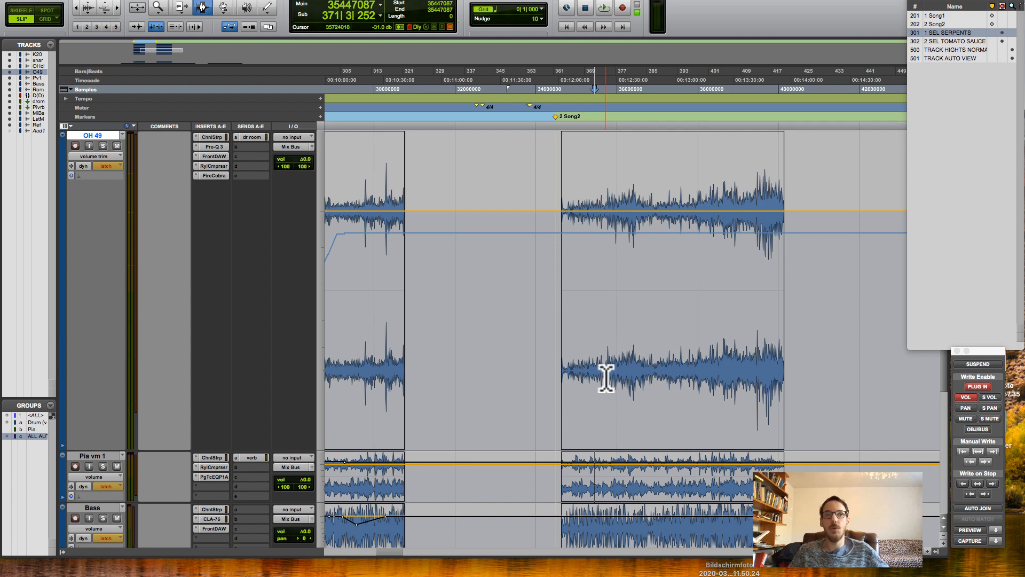
left_click(106, 486)
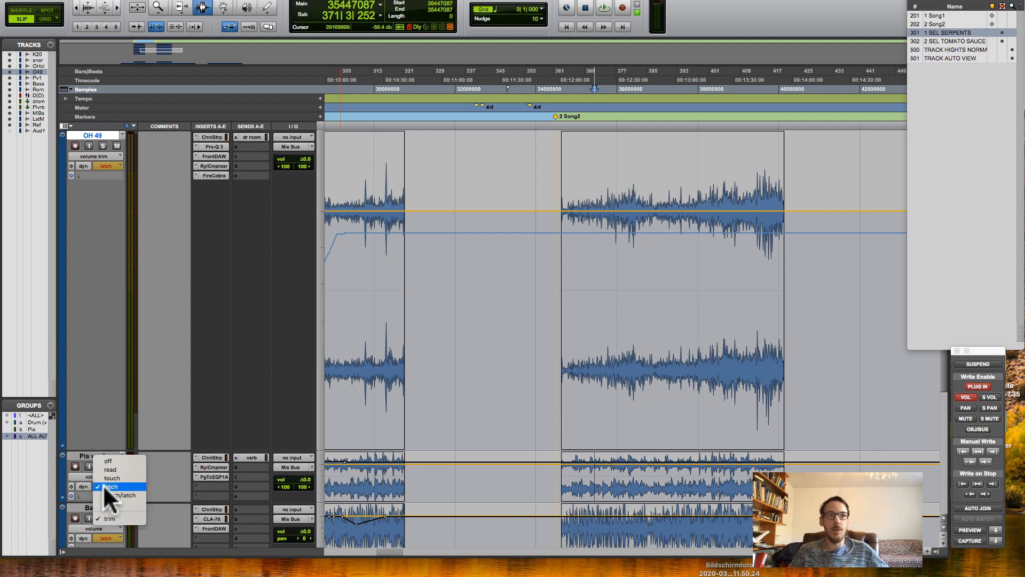
left_click(116, 517)
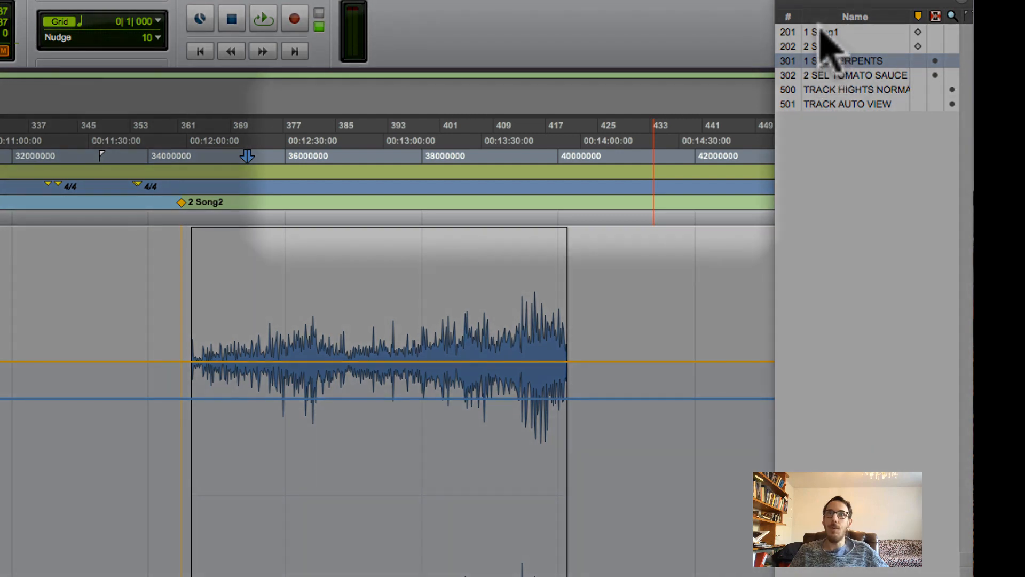
Step: Recall the song markers 1 Song1 and 2 Song2 and alternate between the stored selections 1 SEL SERPENTS and 2 SEL TOMATO SAUCE
left_click(823, 32)
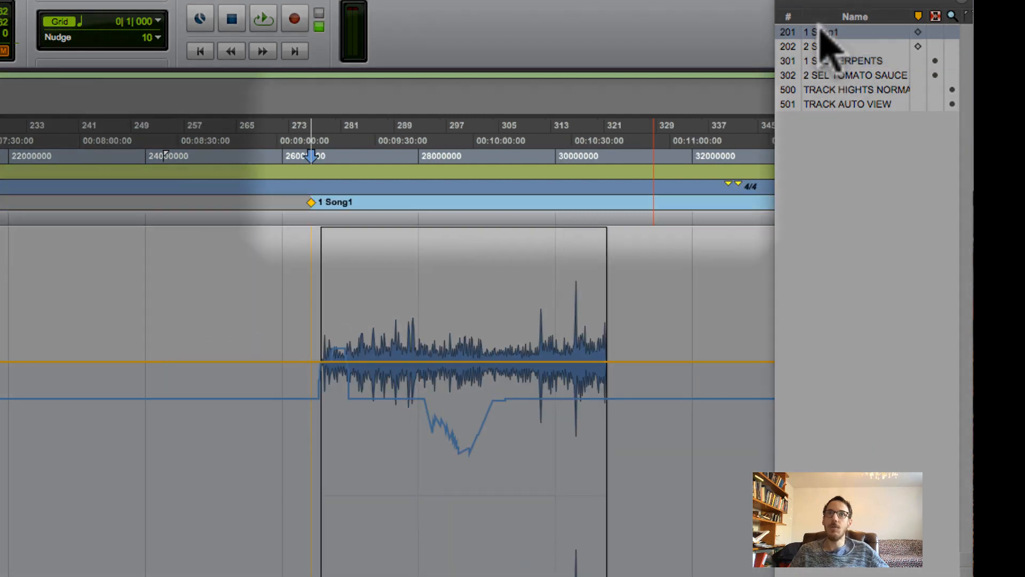
left_click(826, 47)
left_click(828, 60)
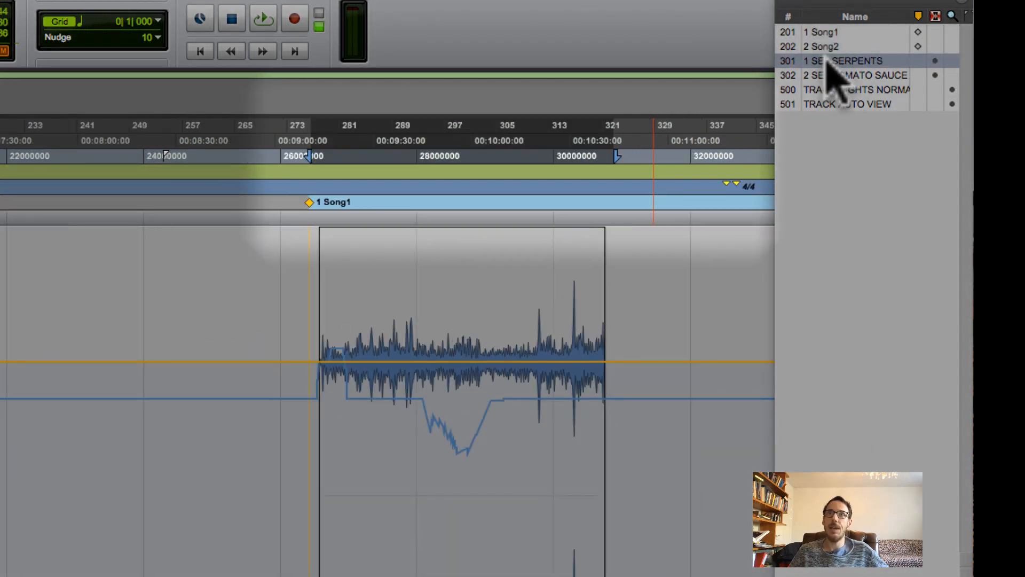
left_click(830, 75)
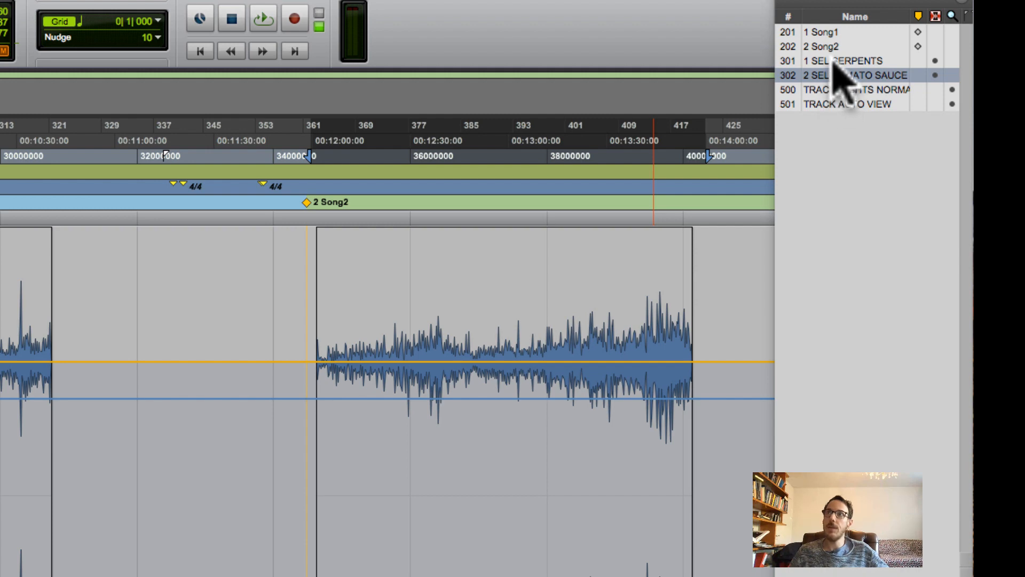
left_click(833, 63)
left_click(834, 76)
left_click(438, 414)
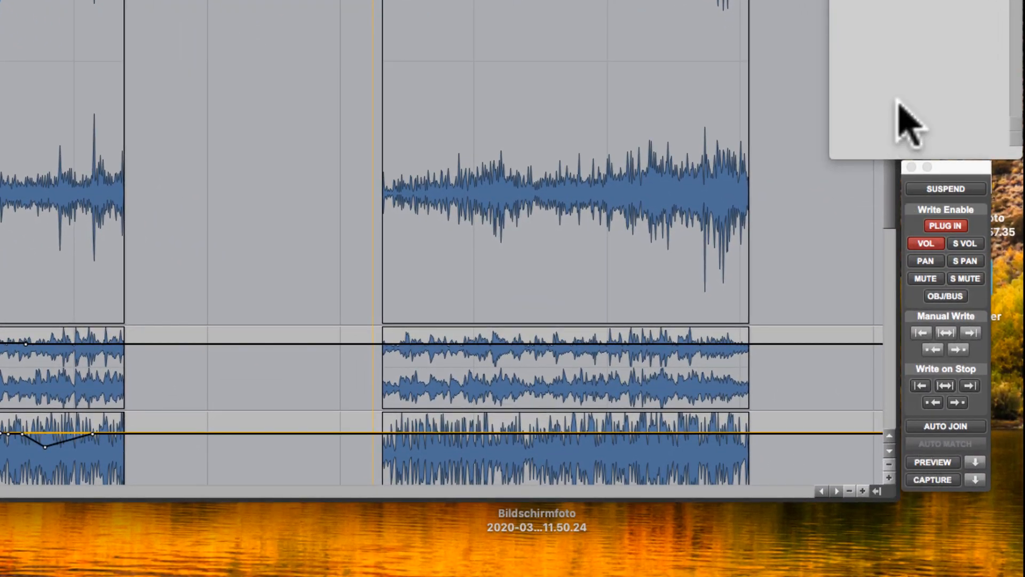
Step: Enable Write on Stop for writing automation to the whole selection
left_click(950, 167)
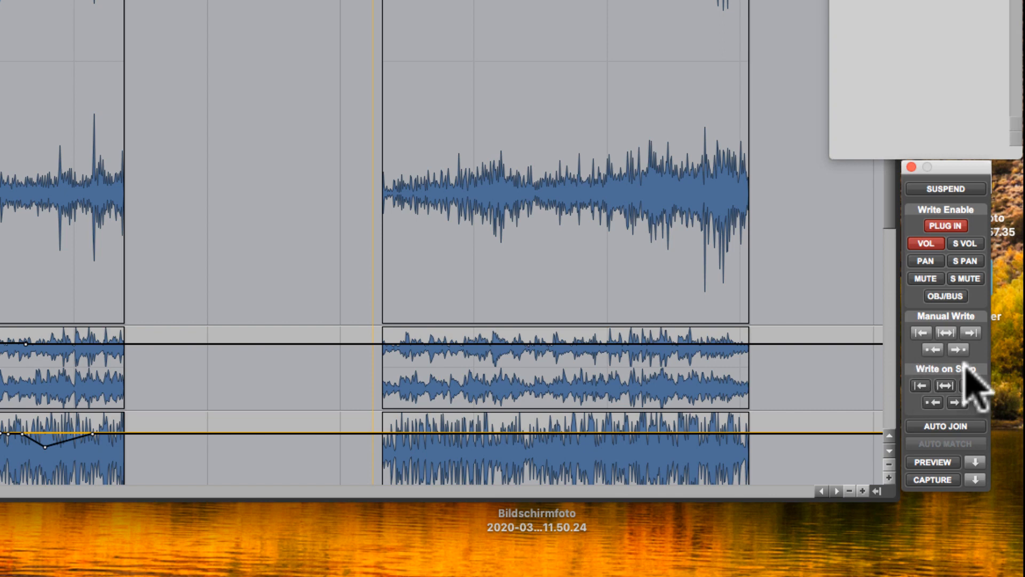
left_click(944, 387)
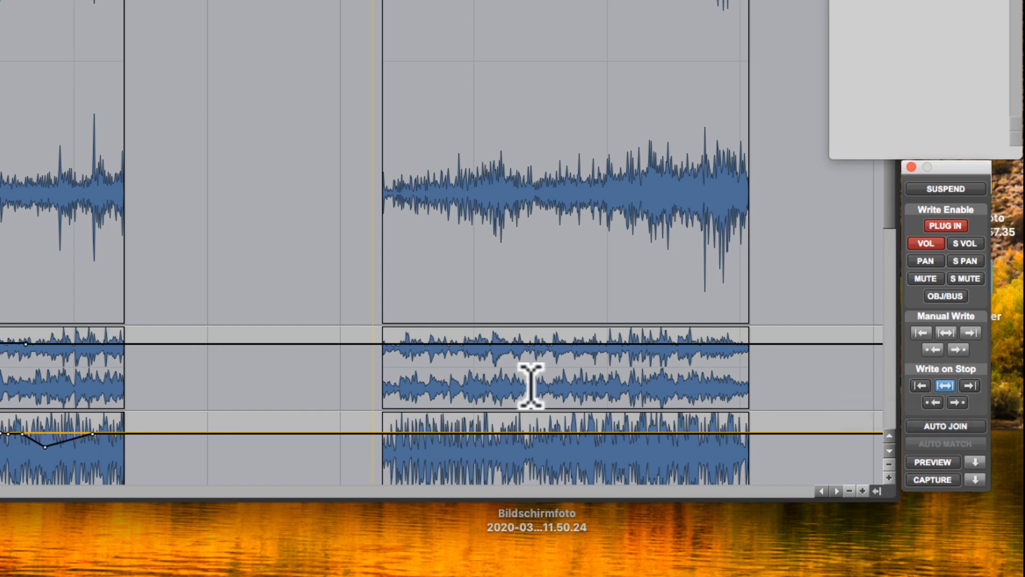
left_click(490, 370)
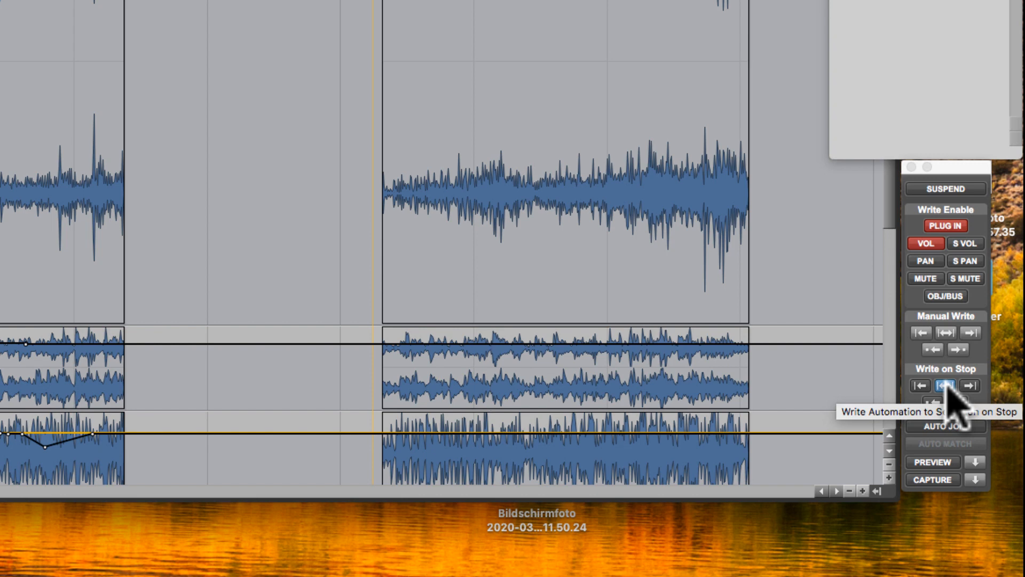
left_click(490, 385)
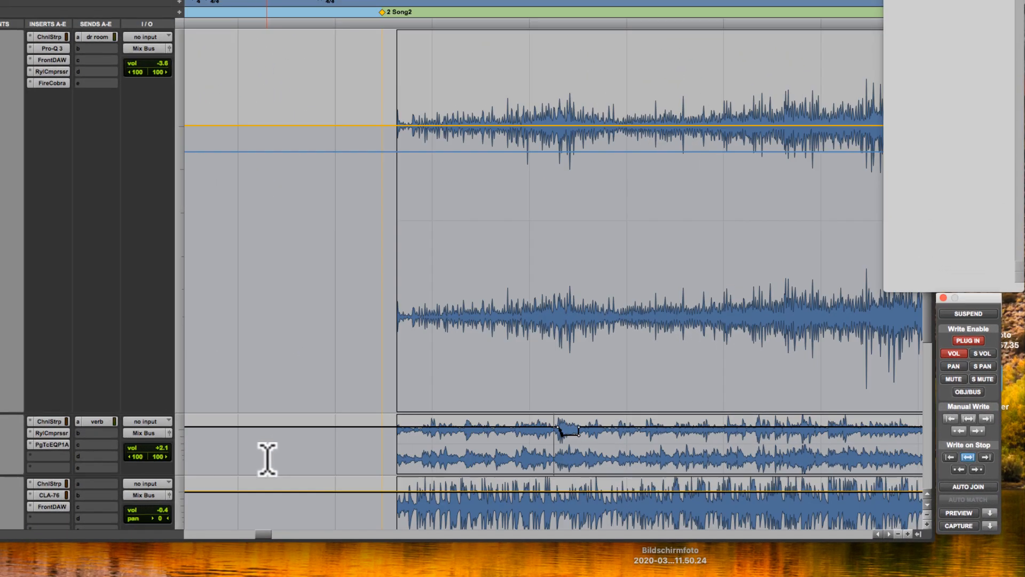
Step: Lower the Pia vm 1 volume to -12.5 during Song2 playback and stop to write it without a selected range
left_click_drag(162, 447, 163, 460)
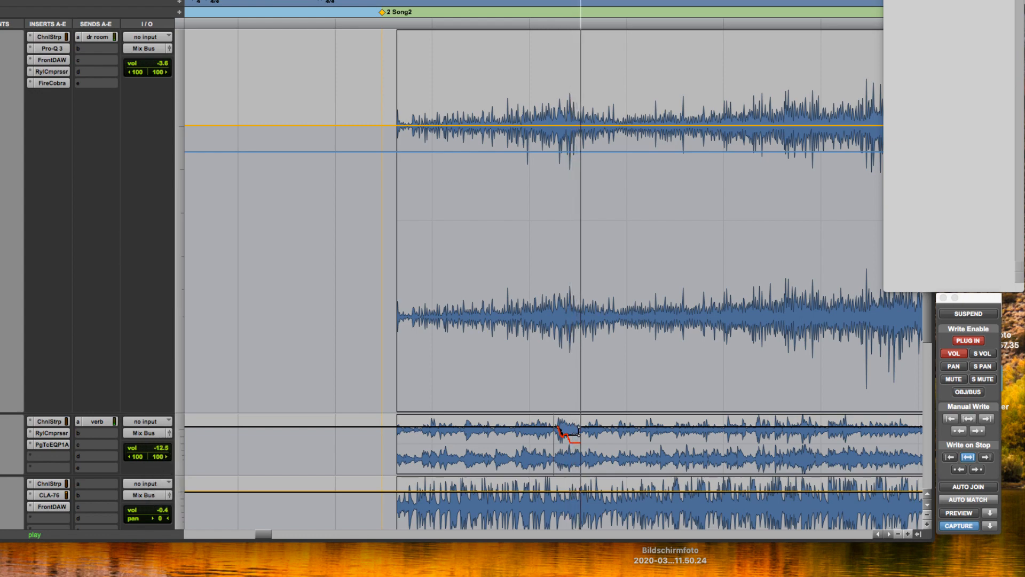
key("super+bracketleft")
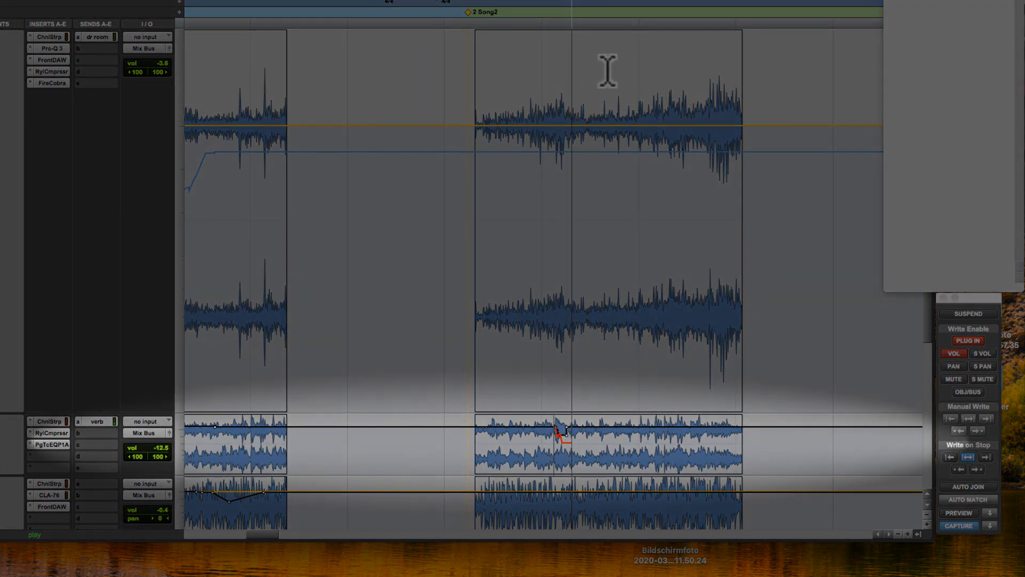
key("space")
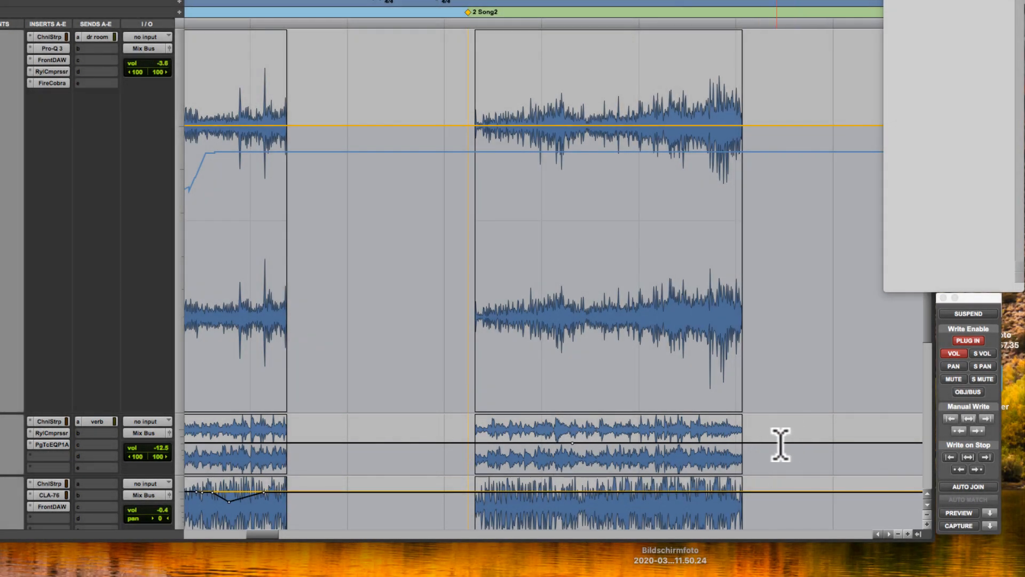
key("super+bracketleft")
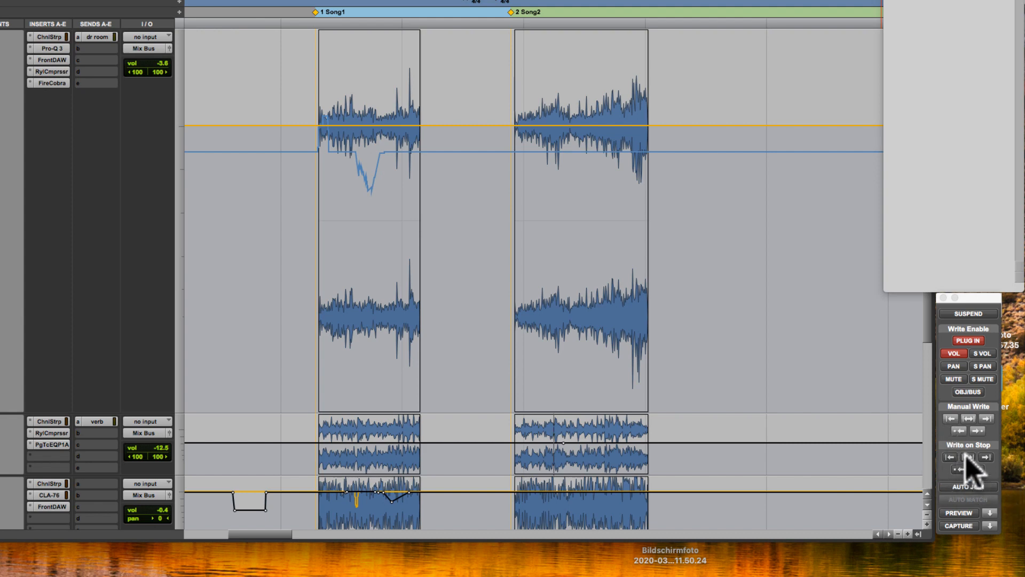
Step: Undo the Pia vm 1 volume write, redo it to compare, and undo it again
left_click_drag(563, 442, 557, 427)
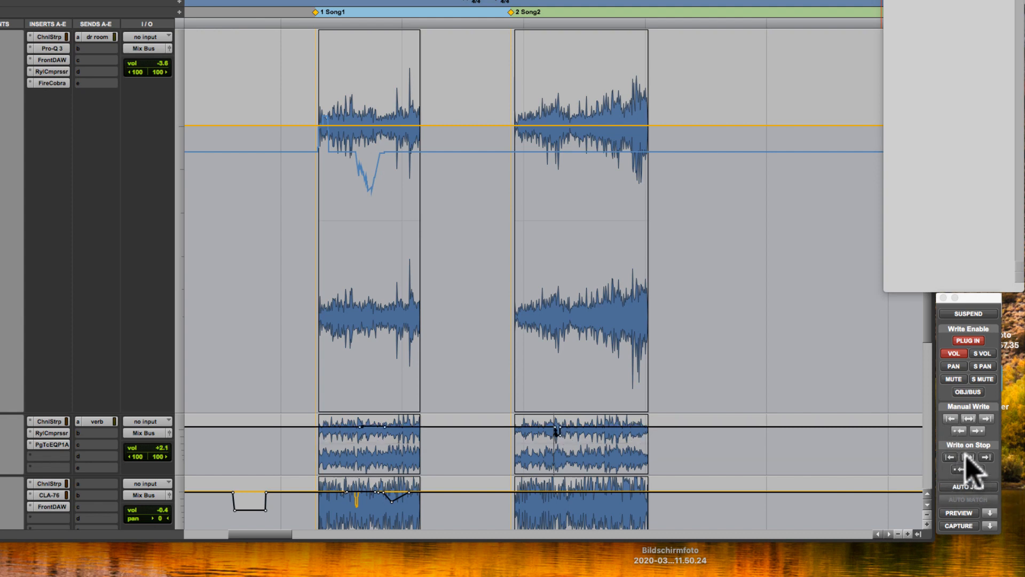
key("super+z")
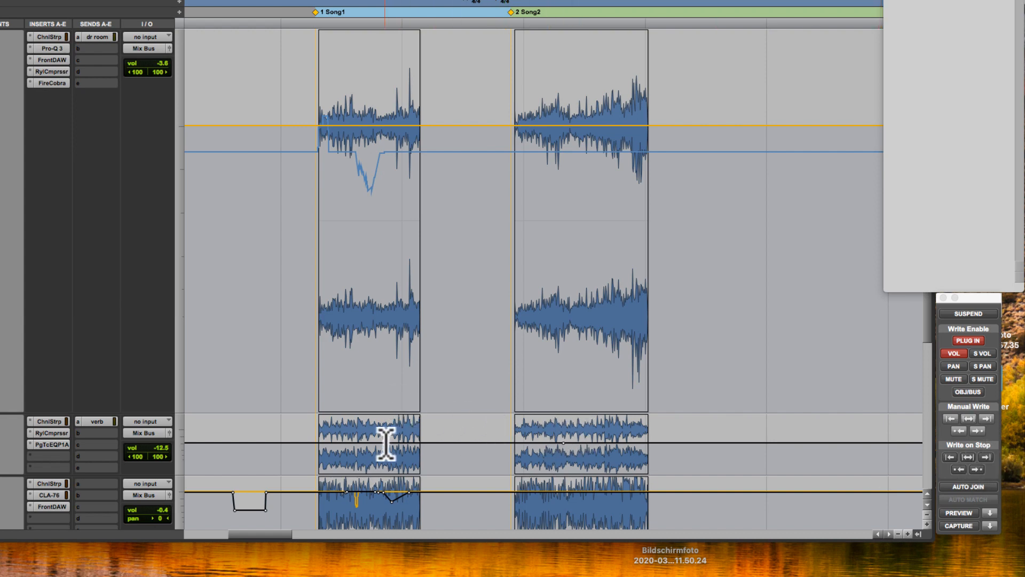
key("super+shift+z")
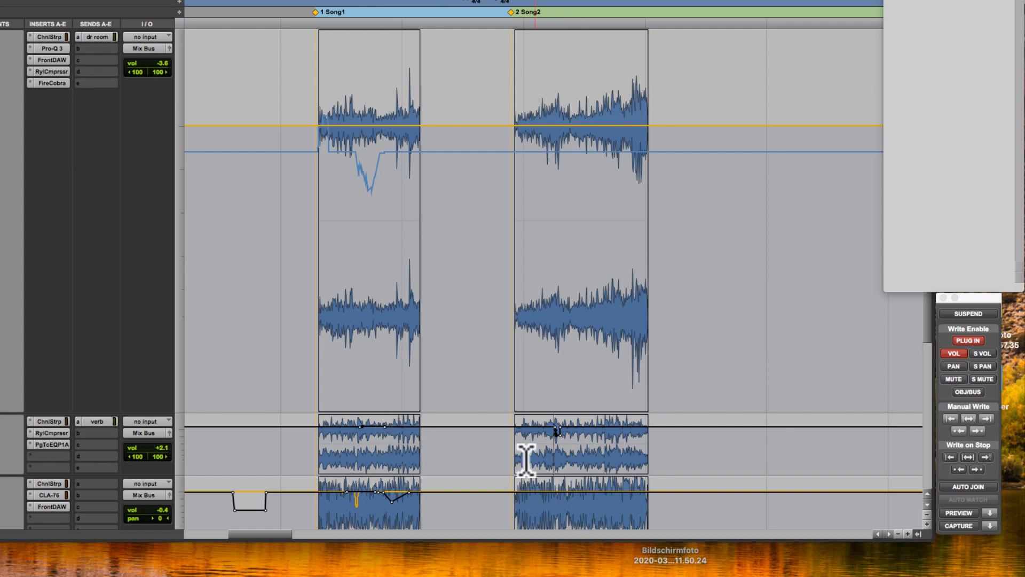
Step: Select a passage of Song2 on Pia vm 1 and write a higher volume across it with Write on Stop to selection
left_click_drag(509, 441, 655, 445)
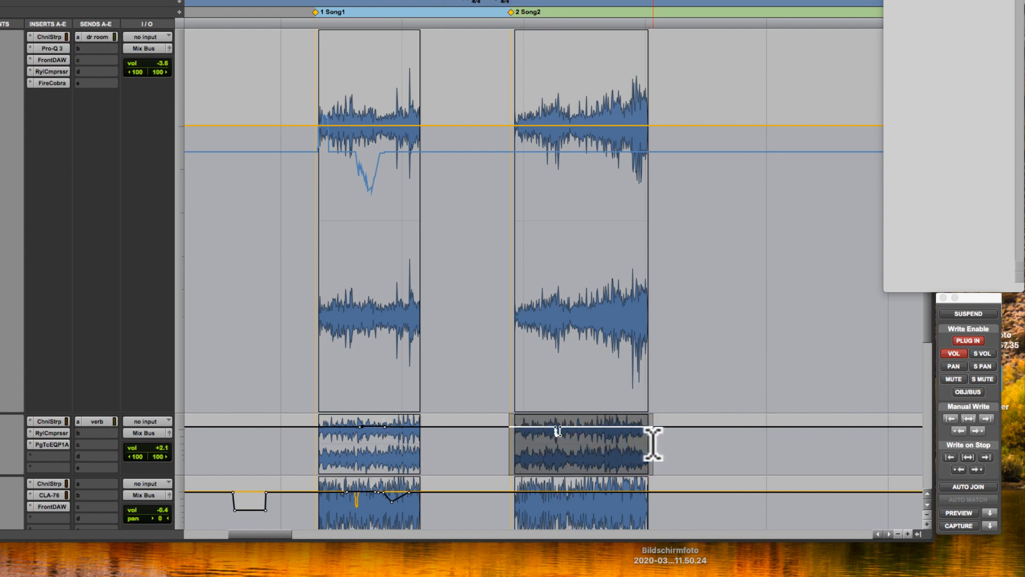
left_click_drag(526, 435, 603, 445)
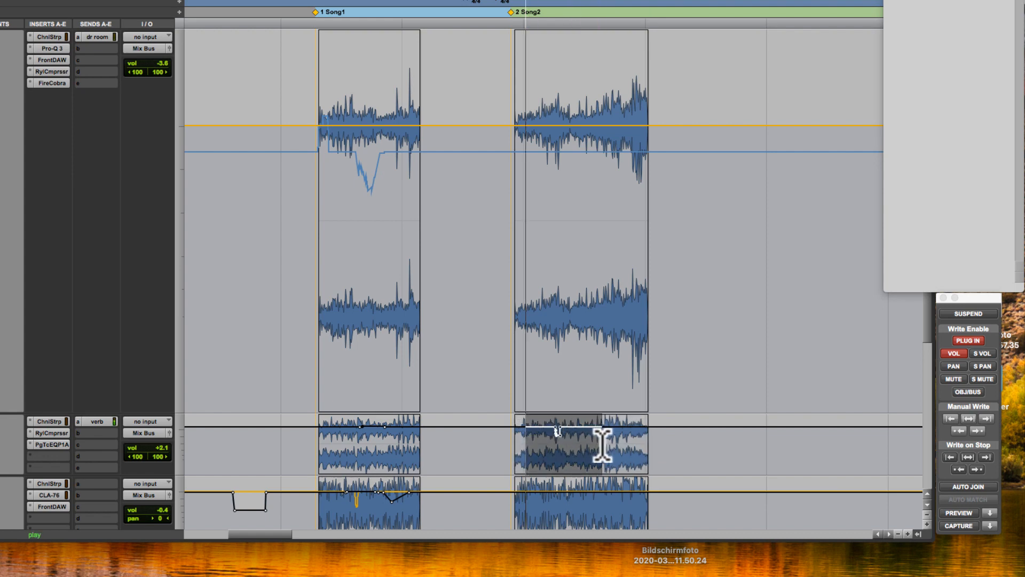
left_click(967, 457)
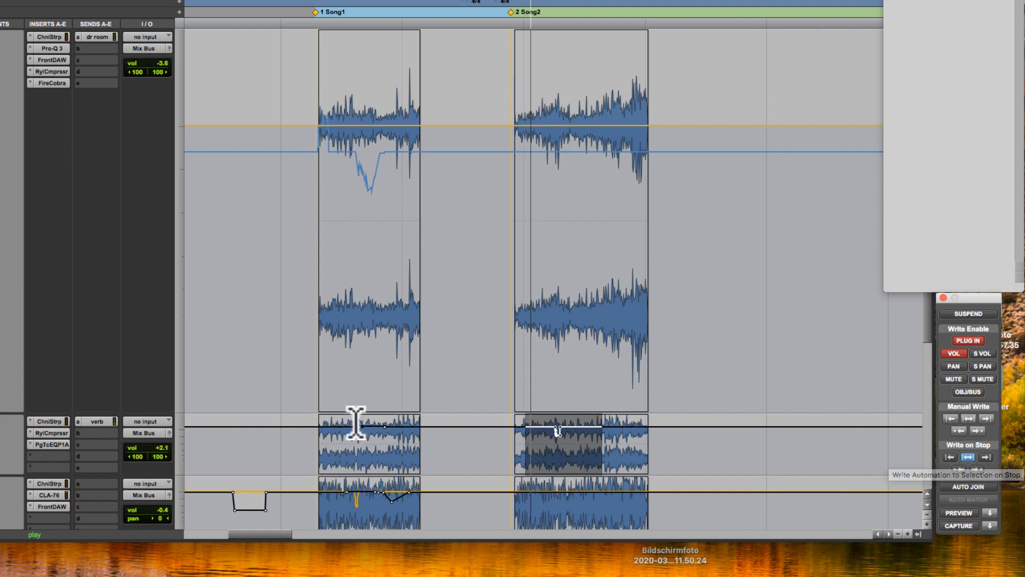
left_click_drag(156, 444, 156, 441)
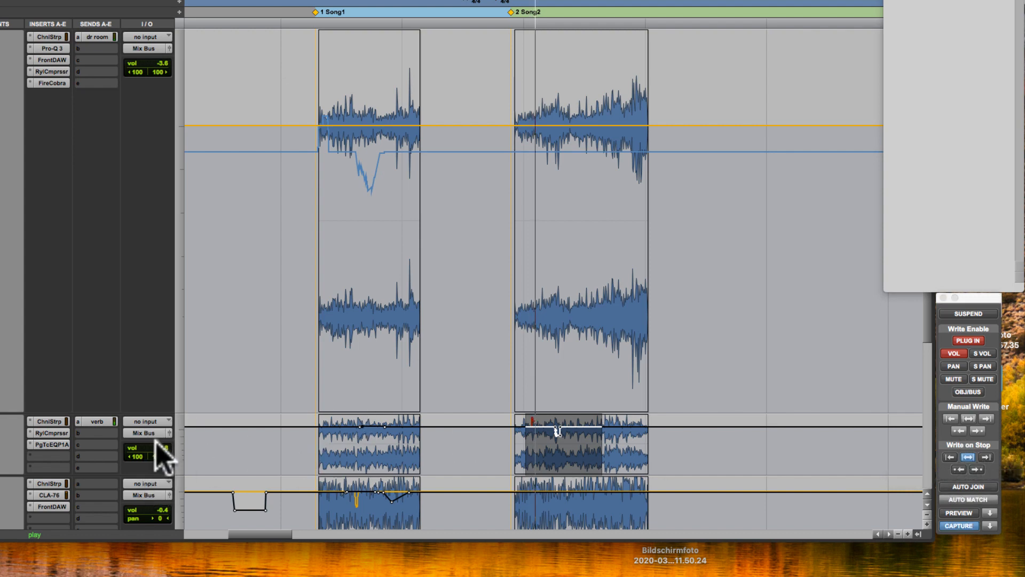
key("space")
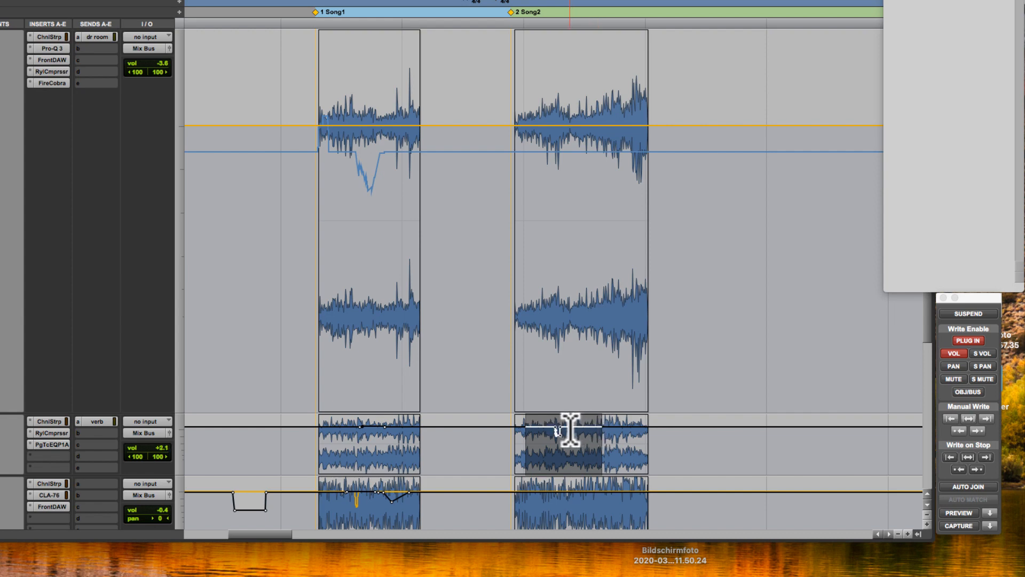
Step: Select all of Song2 on Pia vm 1 and play it from the start of the selection
left_click_drag(511, 425, 653, 423)
key("space")
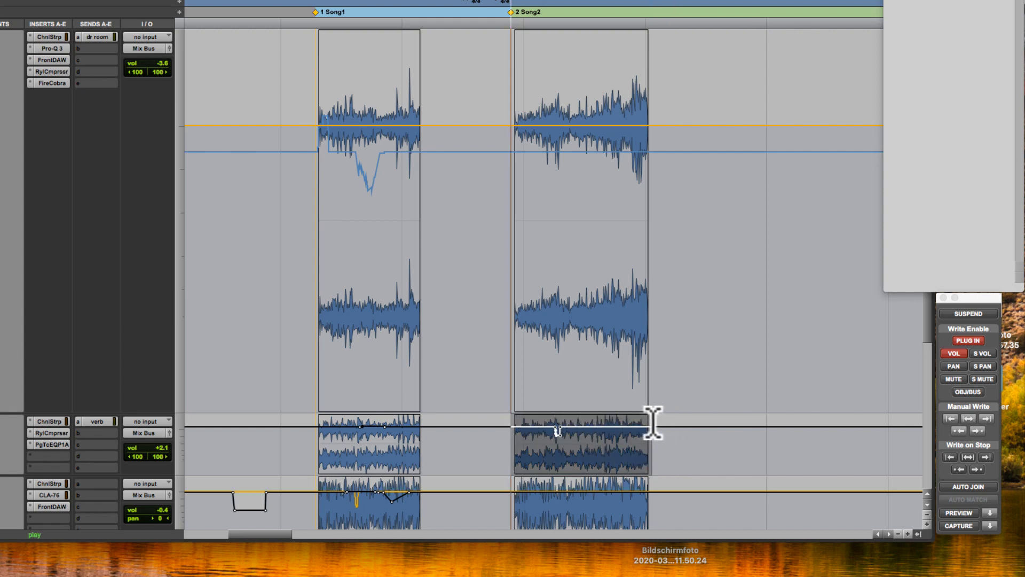
key("space")
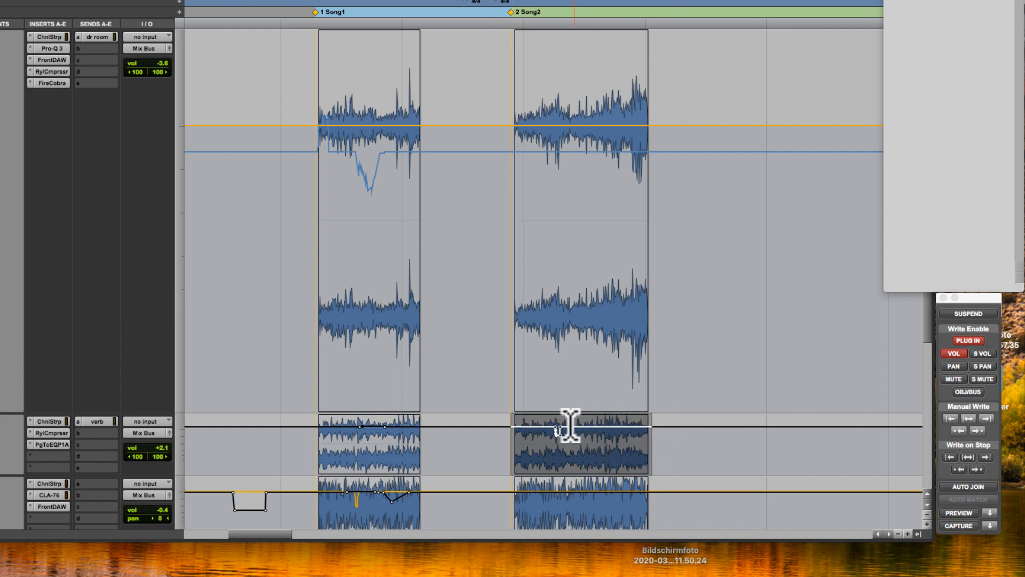
key("space")
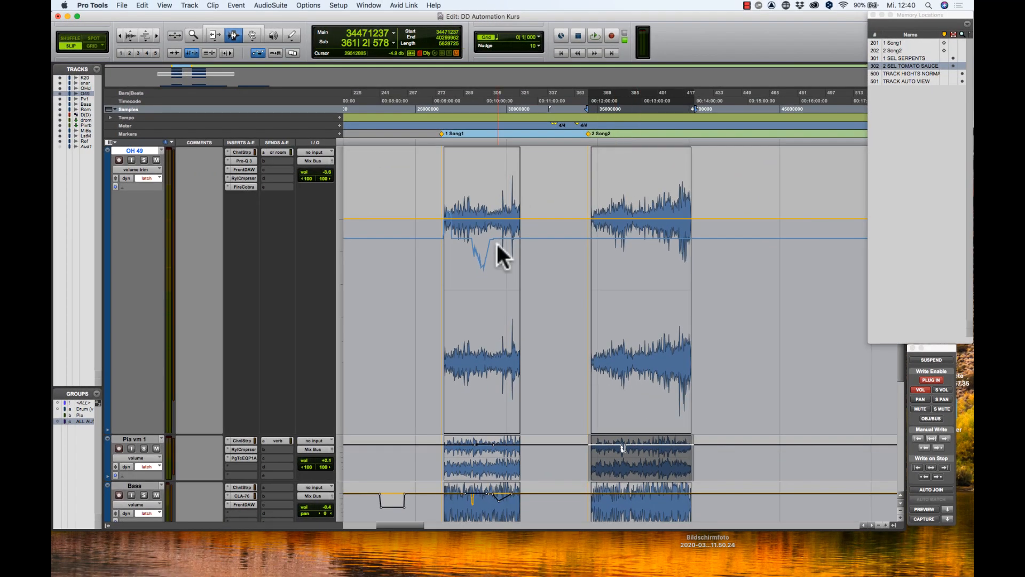
Step: Turn on Dynamic Transport and toggle it off and on again several times, leaving it enabled
left_click(309, 5)
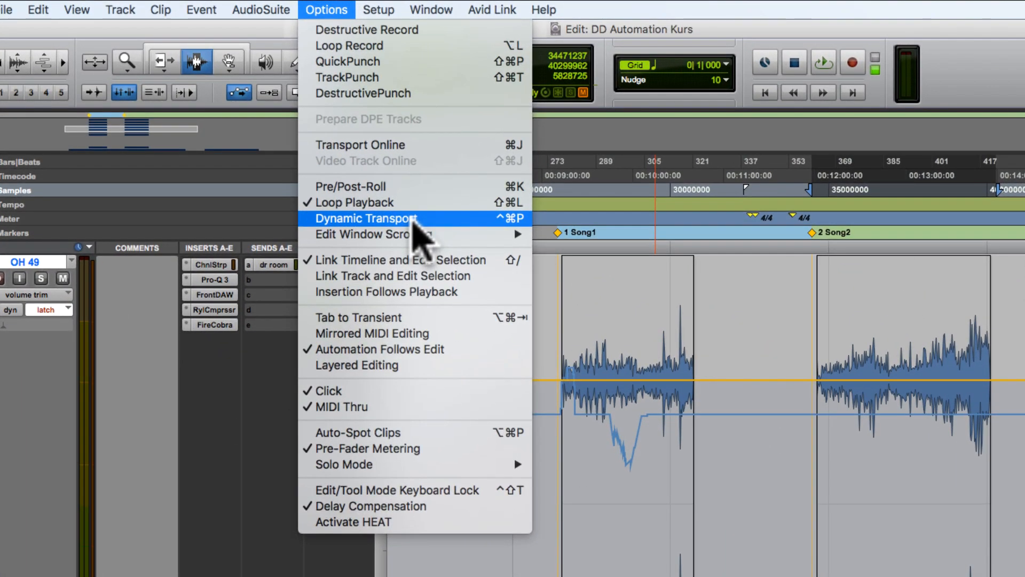
left_click(415, 220)
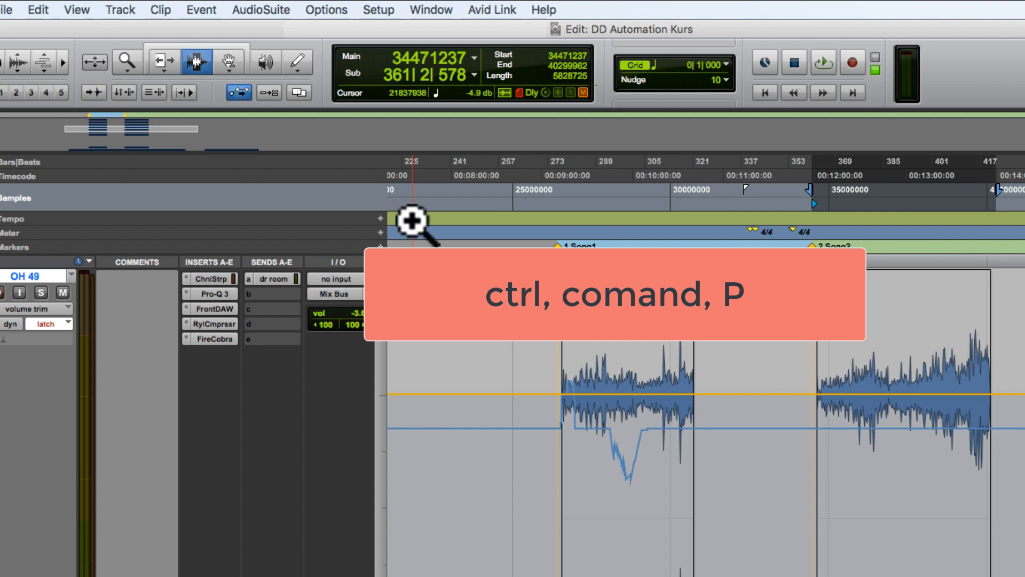
key("ctrl+super+p")
key("ctrl+super+p")
key("ctrl+super+p")
key("ctrl+super+p")
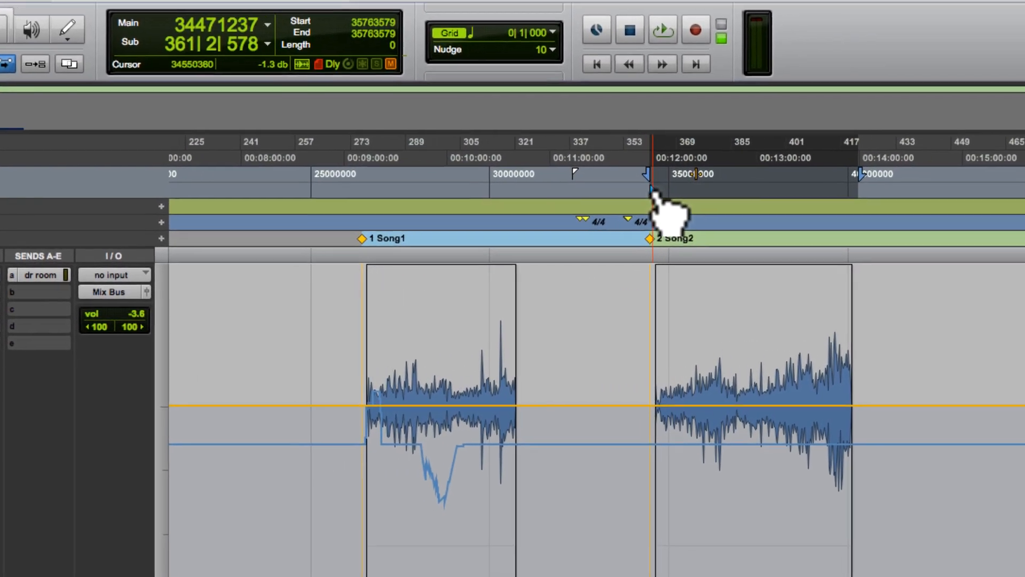
Step: Move the play start marker to the second half of Song2 inside the timeline selection and play from there
left_click_drag(761, 198, 824, 199)
mouse_move(629, 185)
left_mouse_down()
mouse_move(609, 184)
mouse_move(669, 184)
left_mouse_up()
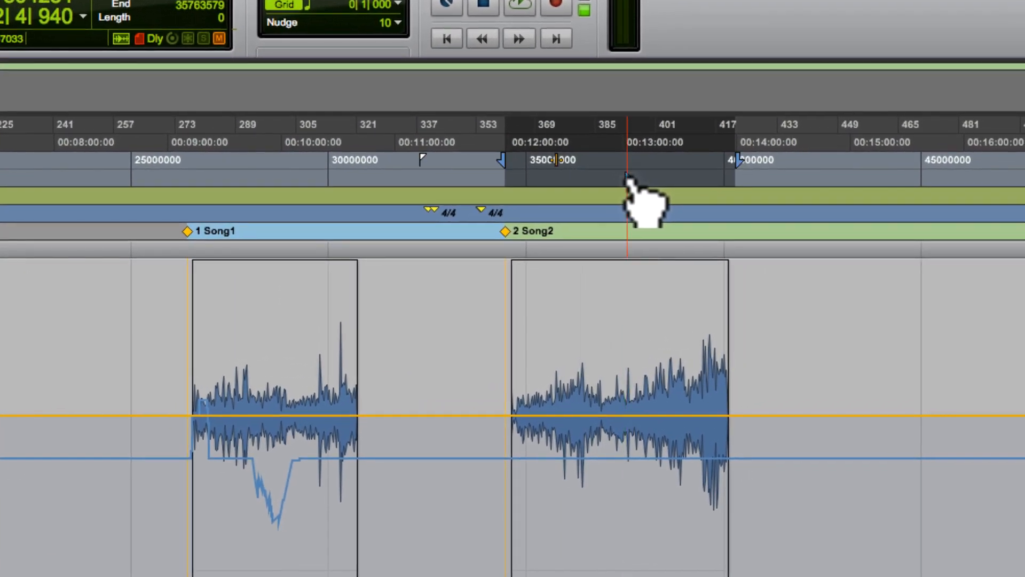
key("space")
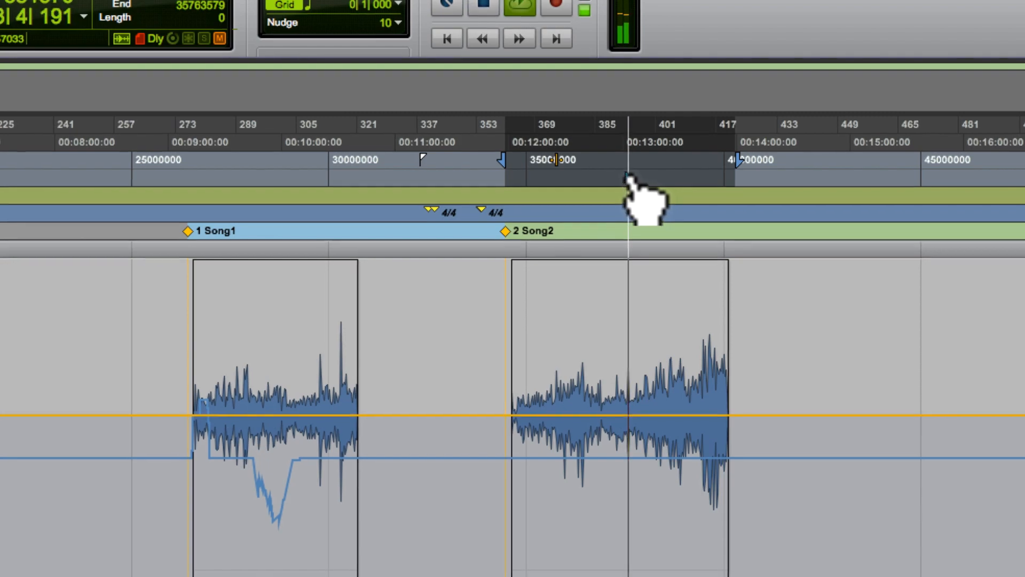
key("space")
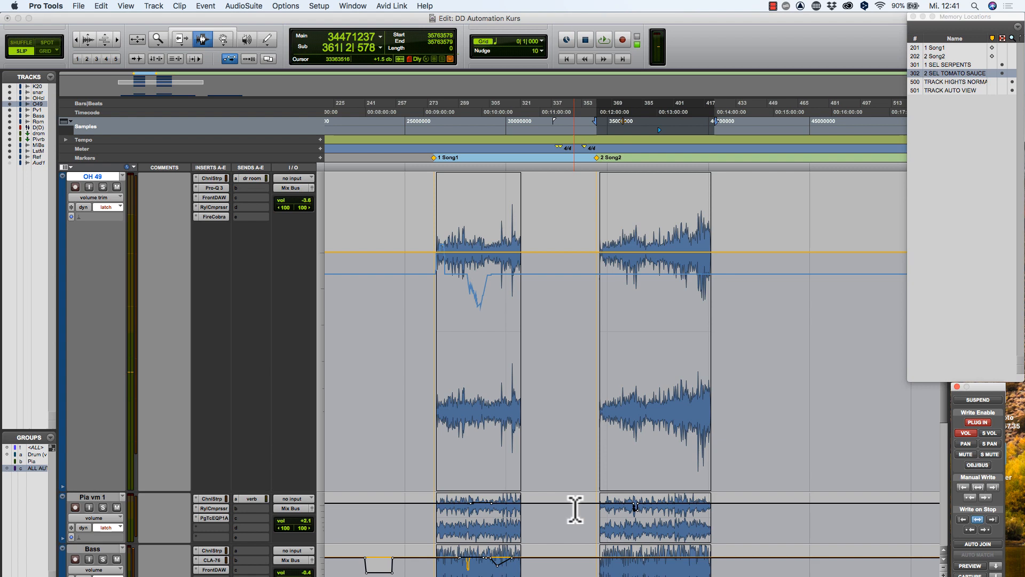
Step: Try to write a Pia vm 1 volume change across the Song2 timeline selection during playback
key("space")
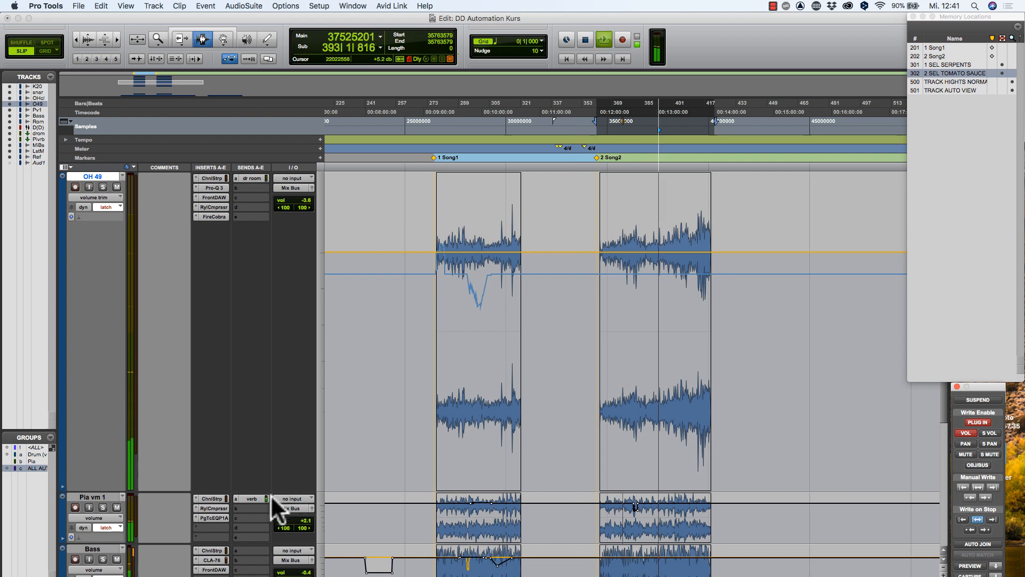
left_click_drag(307, 517, 305, 519)
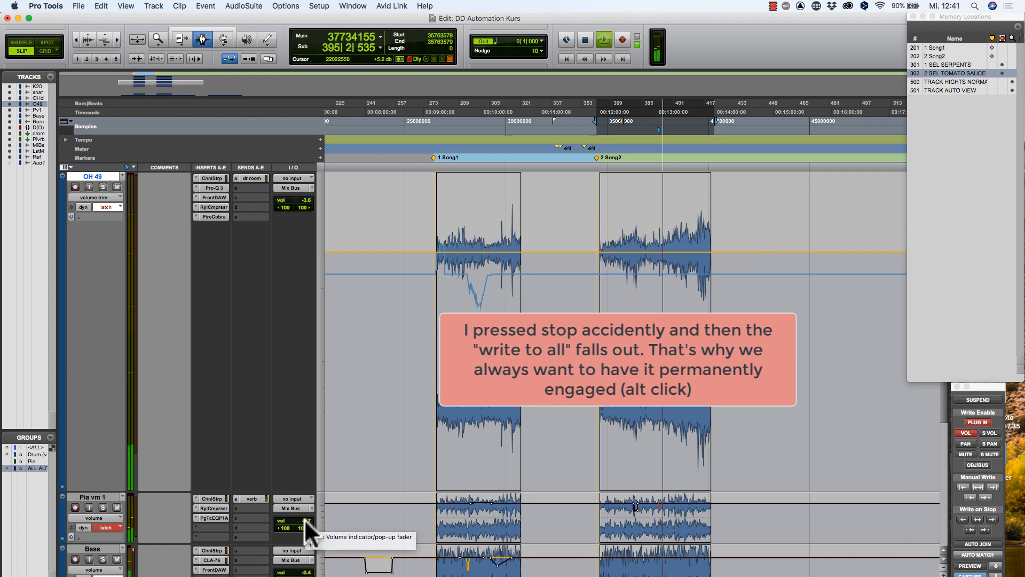
key("space")
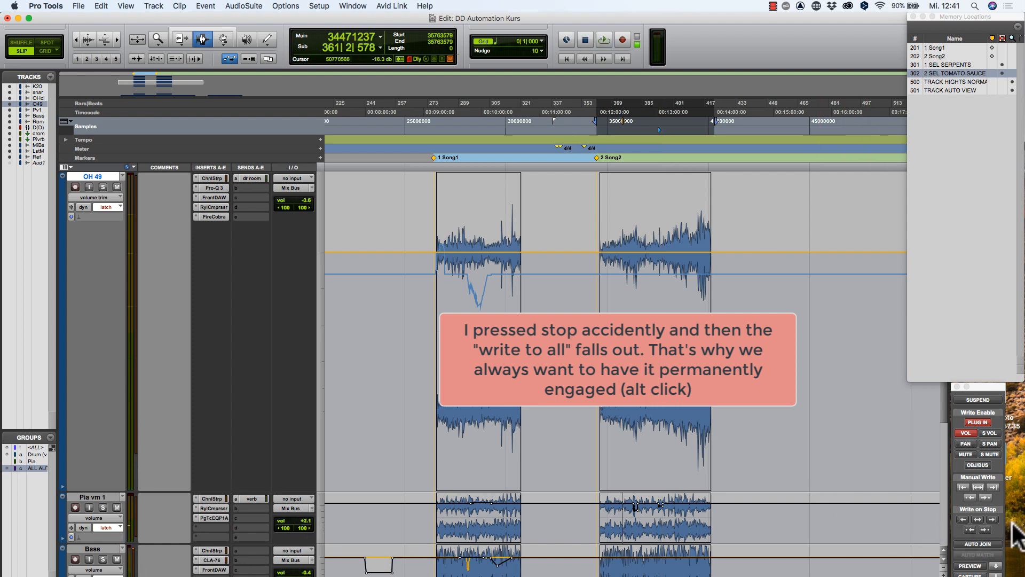
key("space")
key("space")
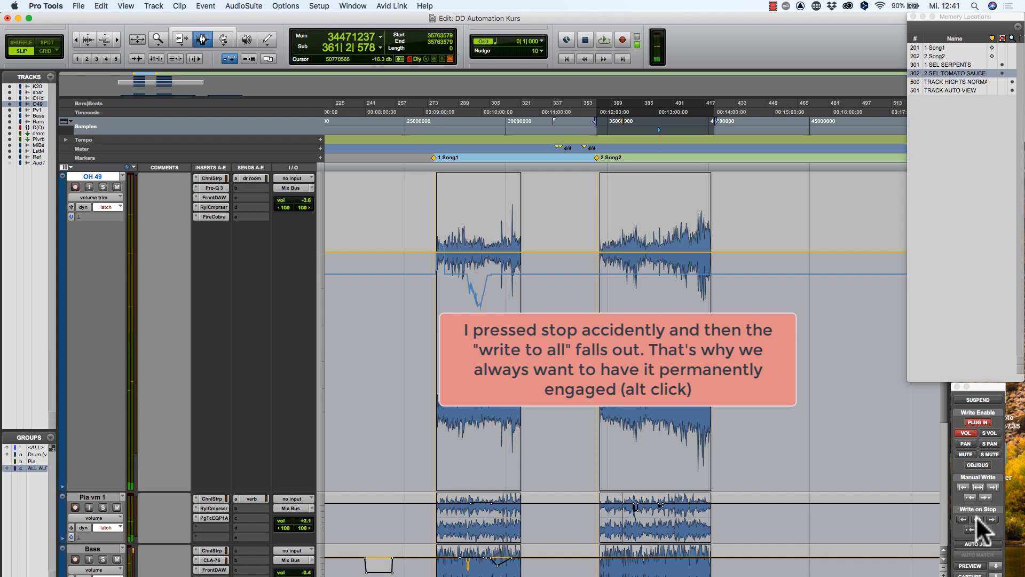
Step: Arm Write on Stop to selection permanently and write a Pia vm 1 volume of +3.6 across the whole Song2 selection
left_click(976, 518, "alt")
key("space")
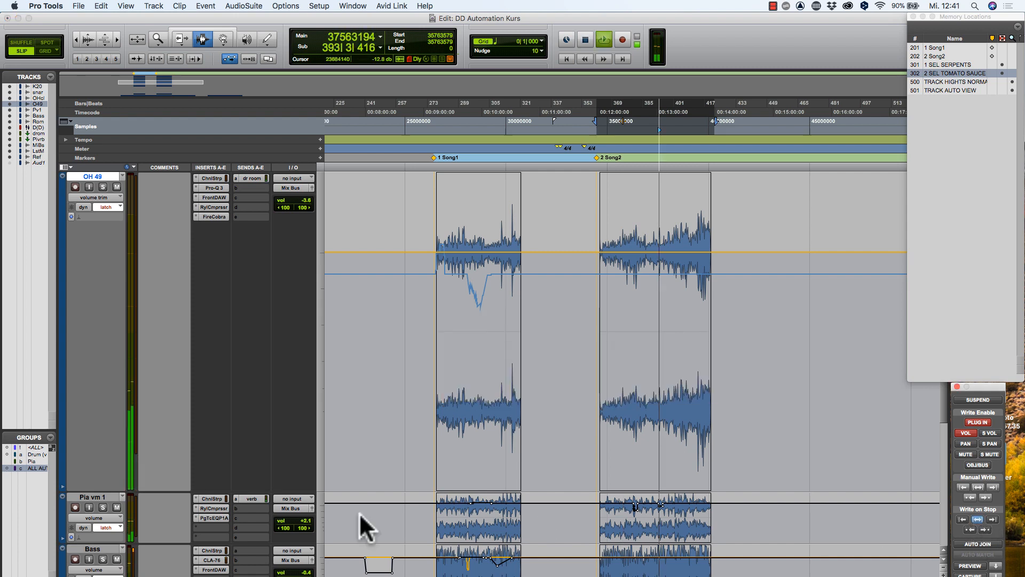
left_click_drag(308, 519, 305, 518)
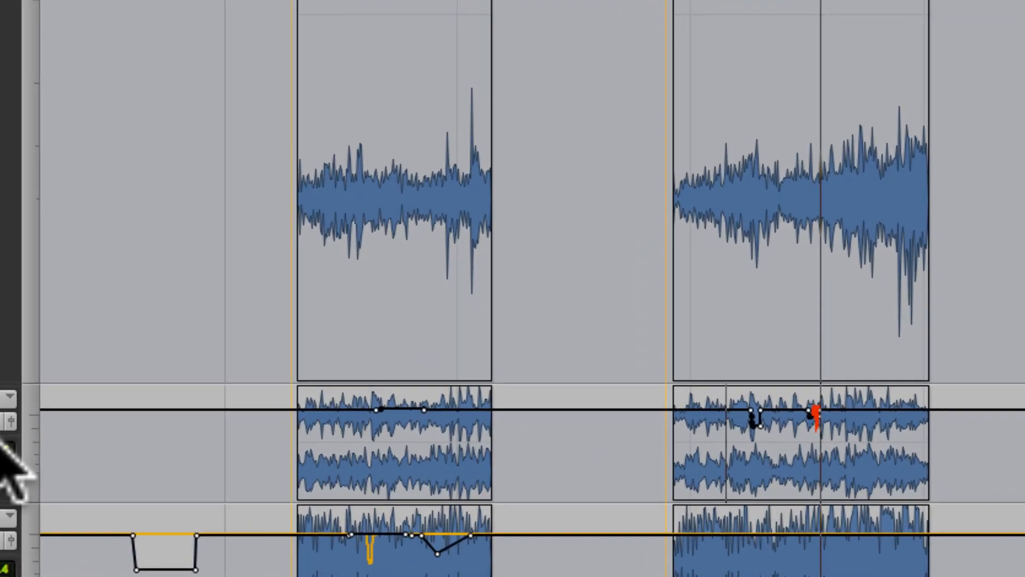
key("space")
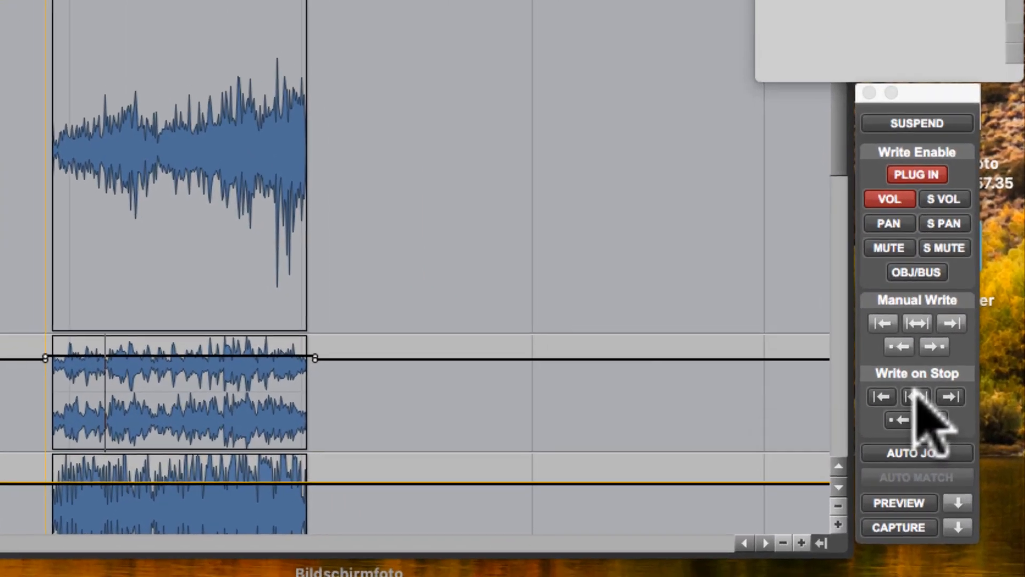
left_click(916, 395)
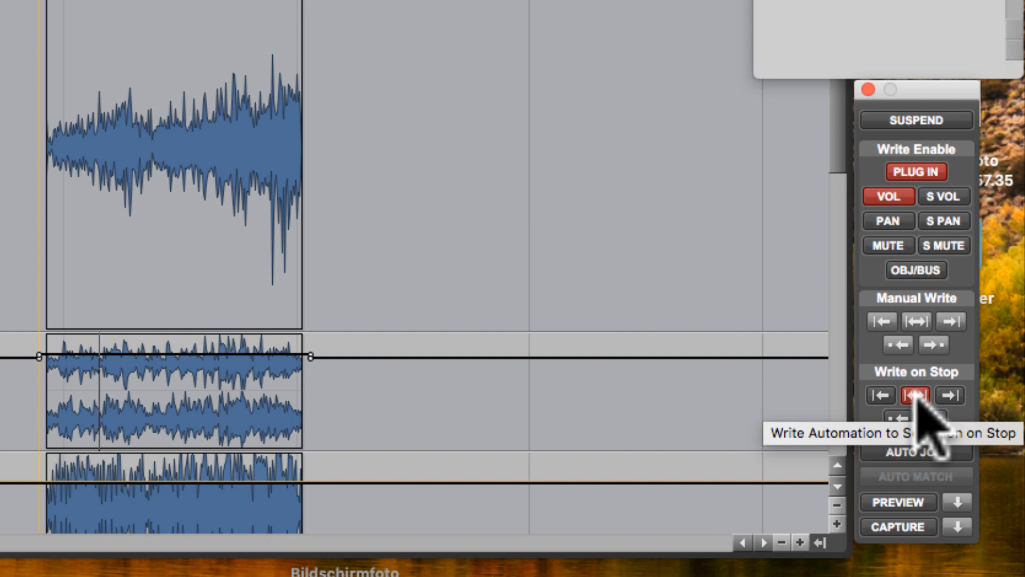
Step: Place the playback cursor in Song2 with Dynamic Transport off, play briefly, and re-arm Write on Stop to selection
left_click(116, 390)
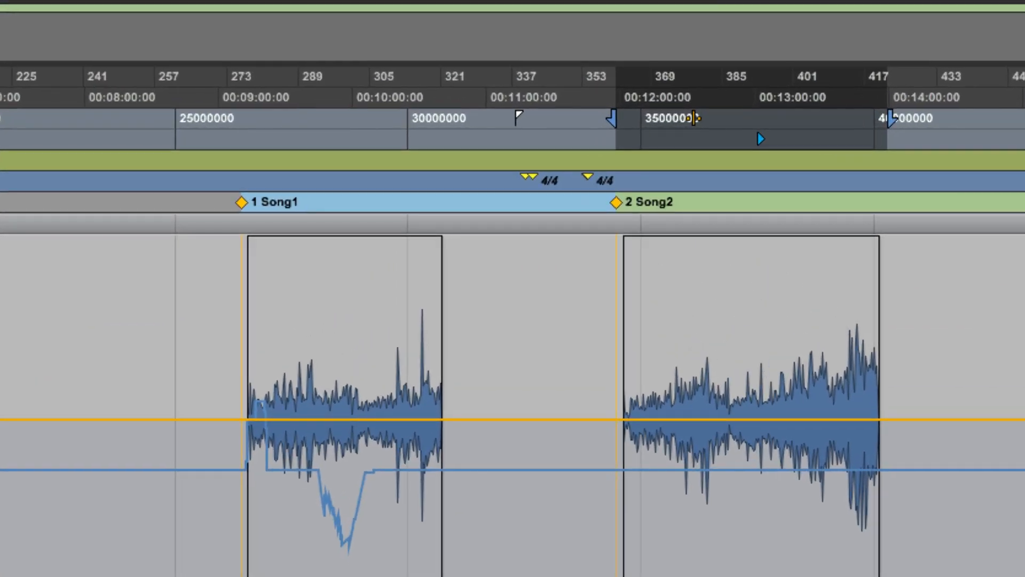
left_click(694, 118)
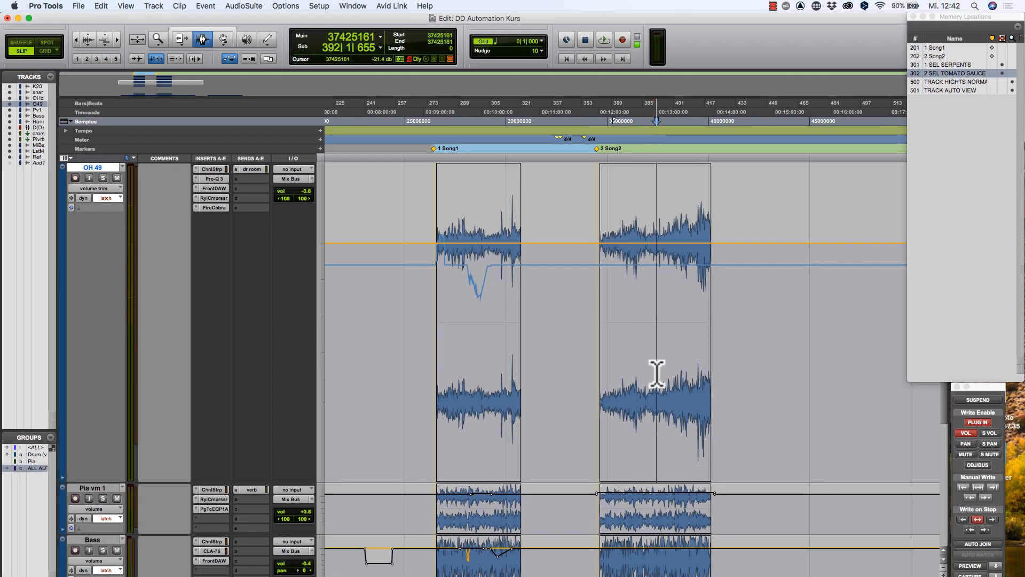
left_click(978, 519)
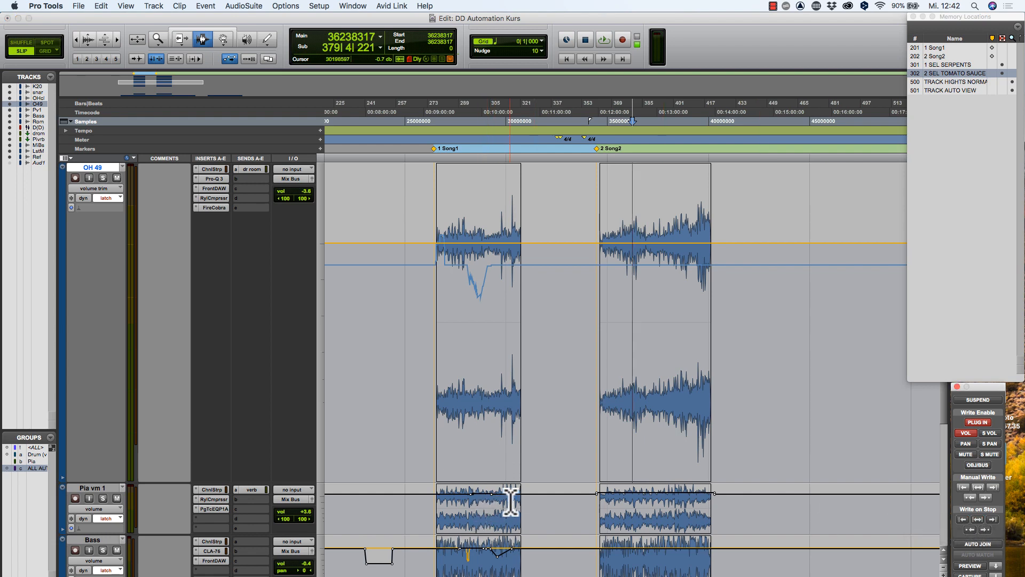
key("space")
key("space")
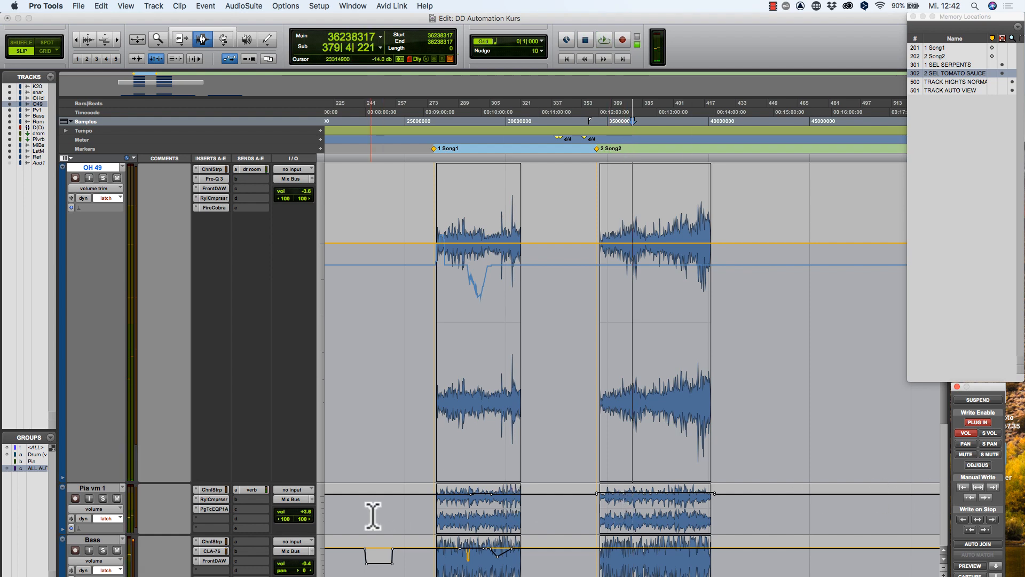
left_click(978, 519)
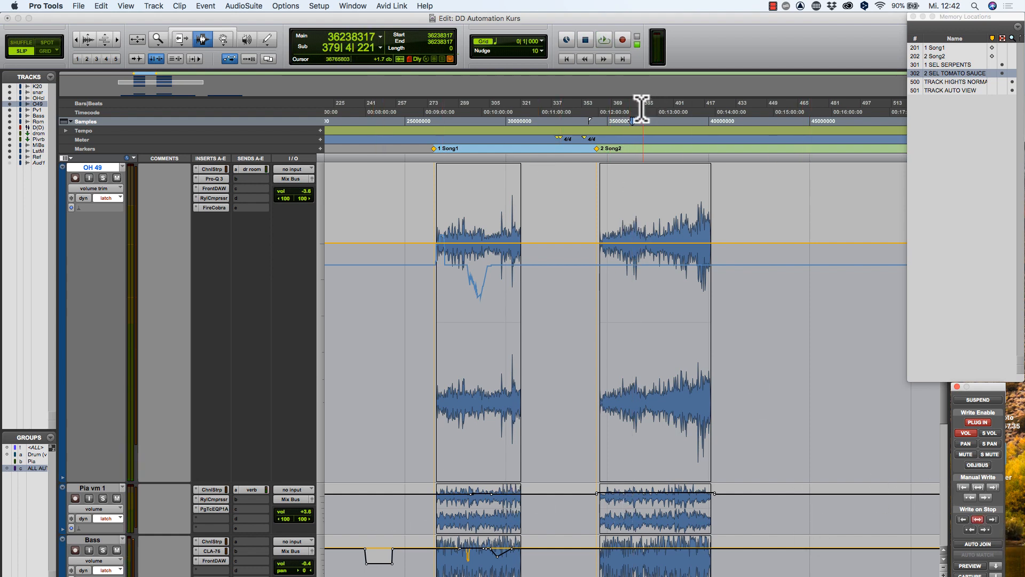
Step: Select two different passages of Song2 on OH 49 and listen to them
left_click_drag(634, 232, 672, 231)
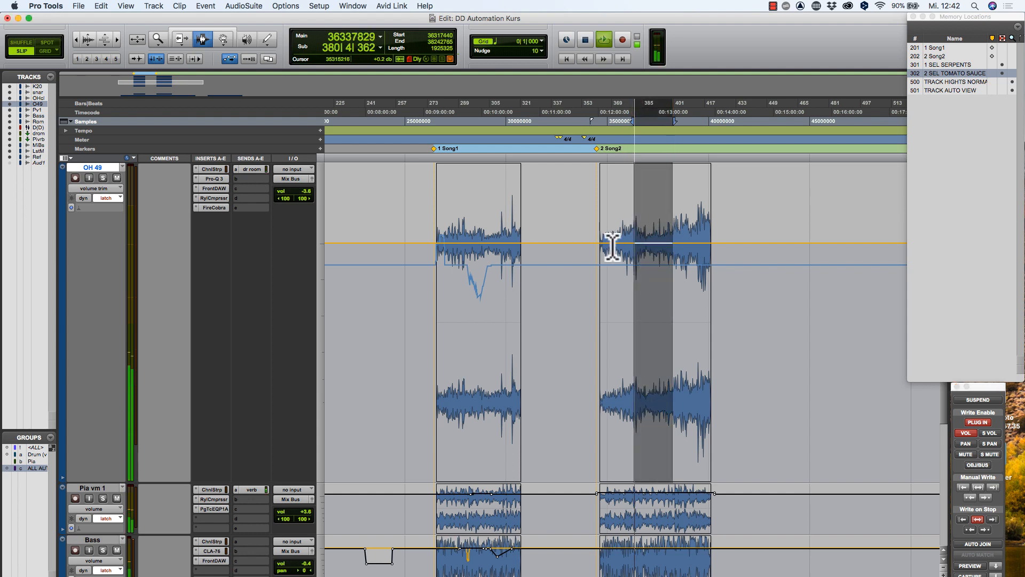
left_click_drag(611, 246, 616, 243)
key("space")
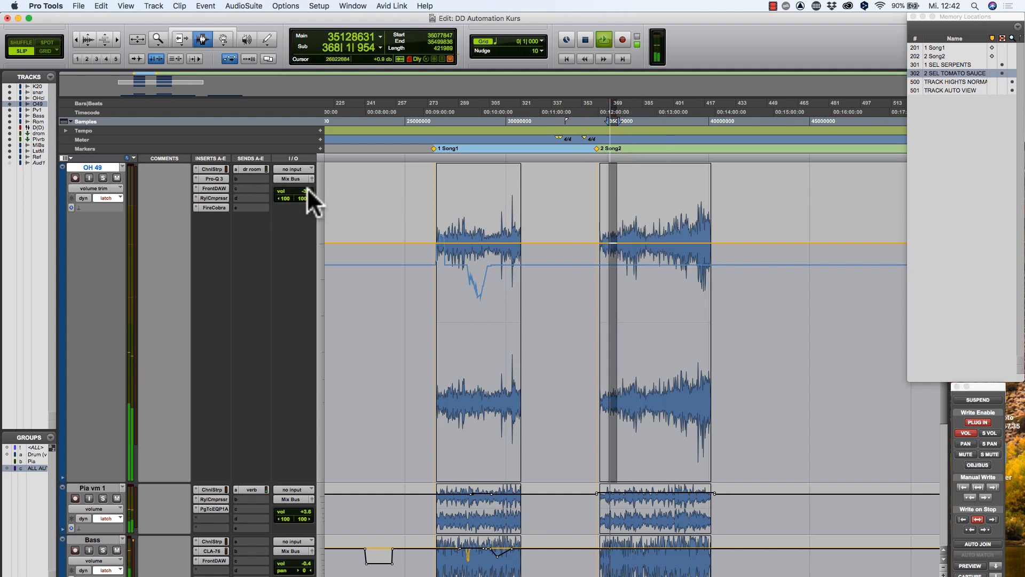
key("space")
Step: Start playback late in Song2 without a selected range and switch the OH 49 track view to volume
left_click(671, 248)
key("space")
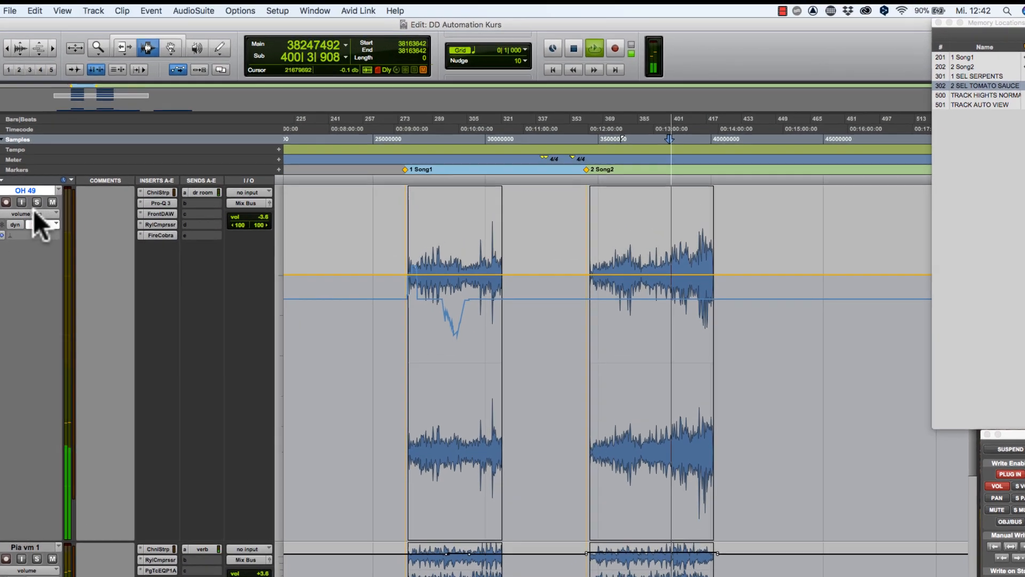
left_click(96, 188)
left_click(97, 179)
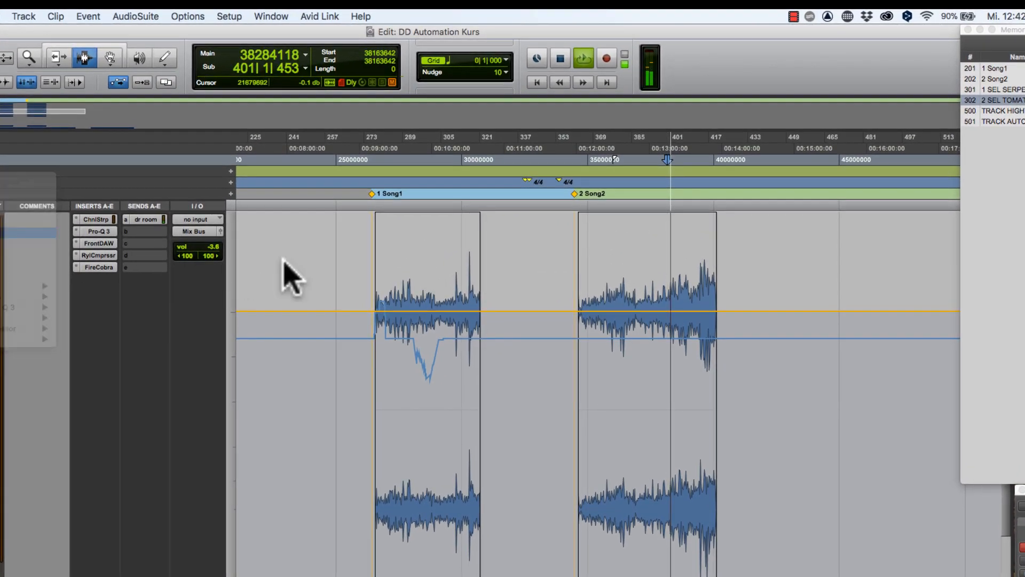
Step: Write an OH 49 volume of -20.4 during playback without a selected range, and undo the write
left_click_drag(208, 245, 207, 260)
key("space")
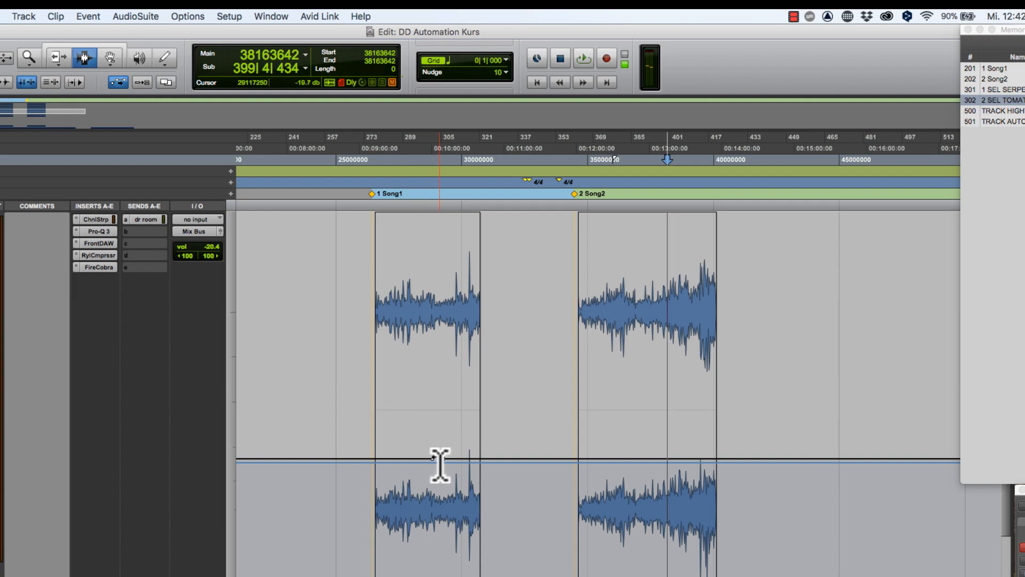
key("super+z")
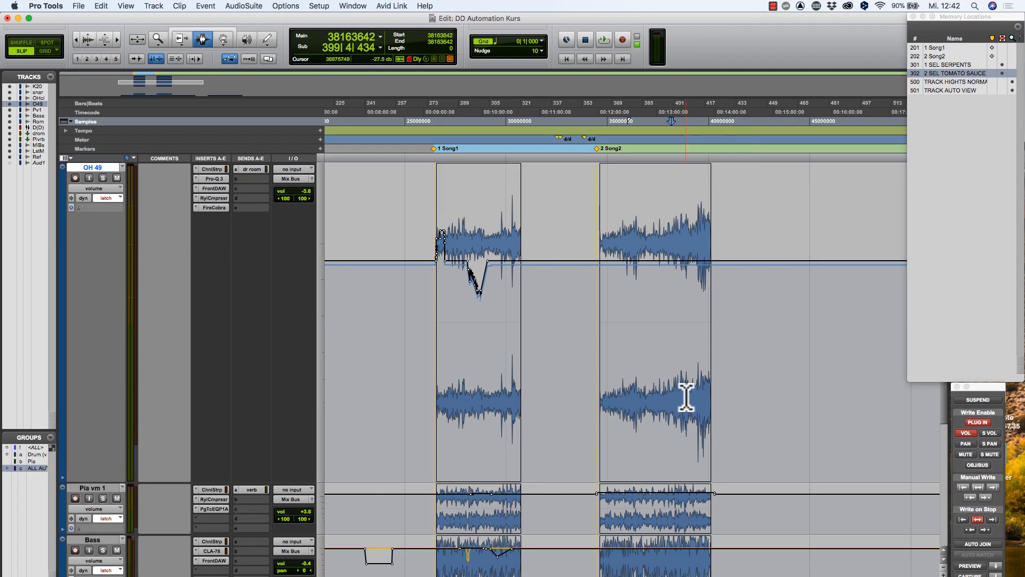
Step: Recall the memory location selections 1 SEL SERPENTS and 2 SEL TOMATO SAUCE in turn
scroll(686, 396, "up", 1)
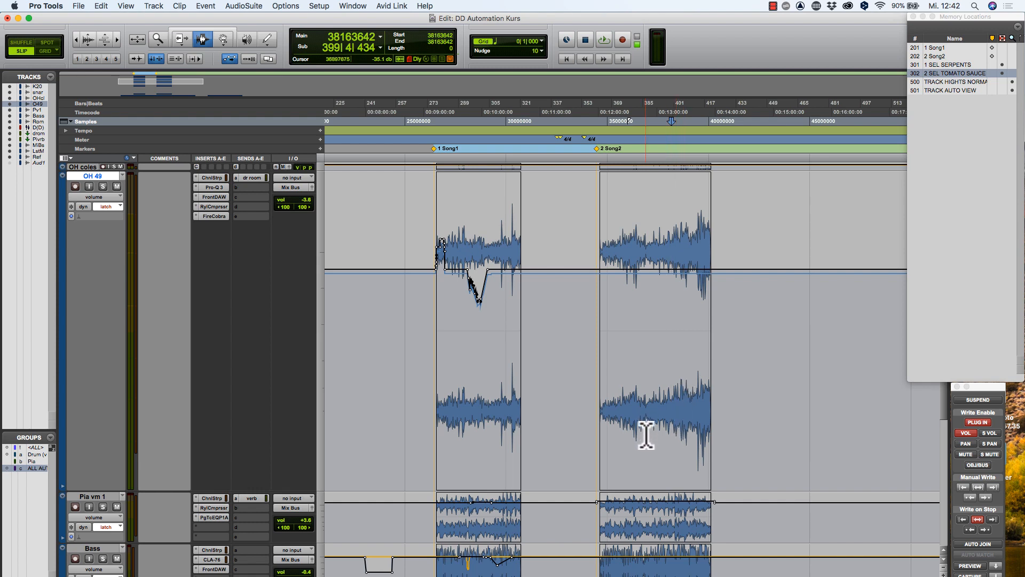
left_click(944, 67)
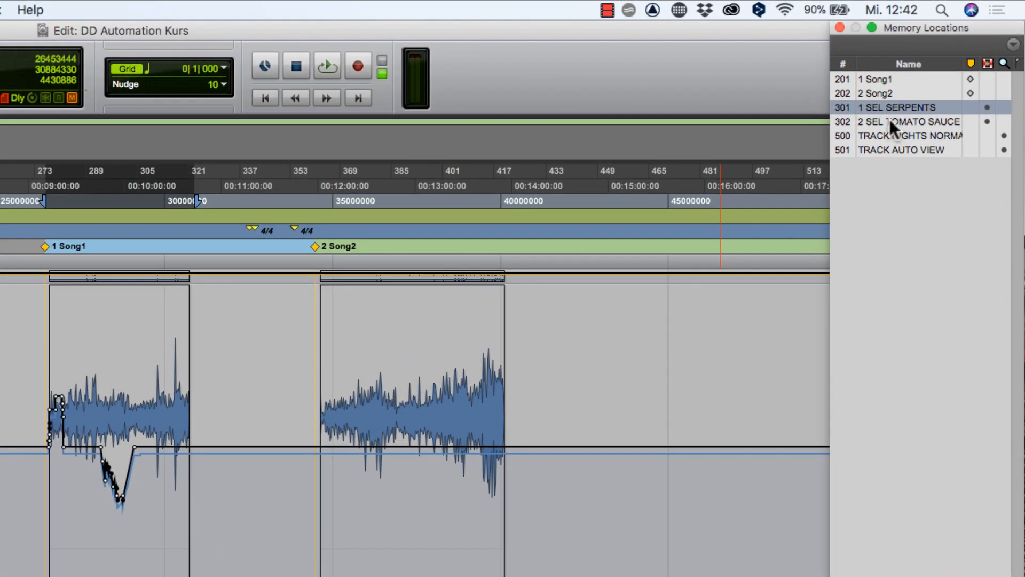
left_click(890, 119)
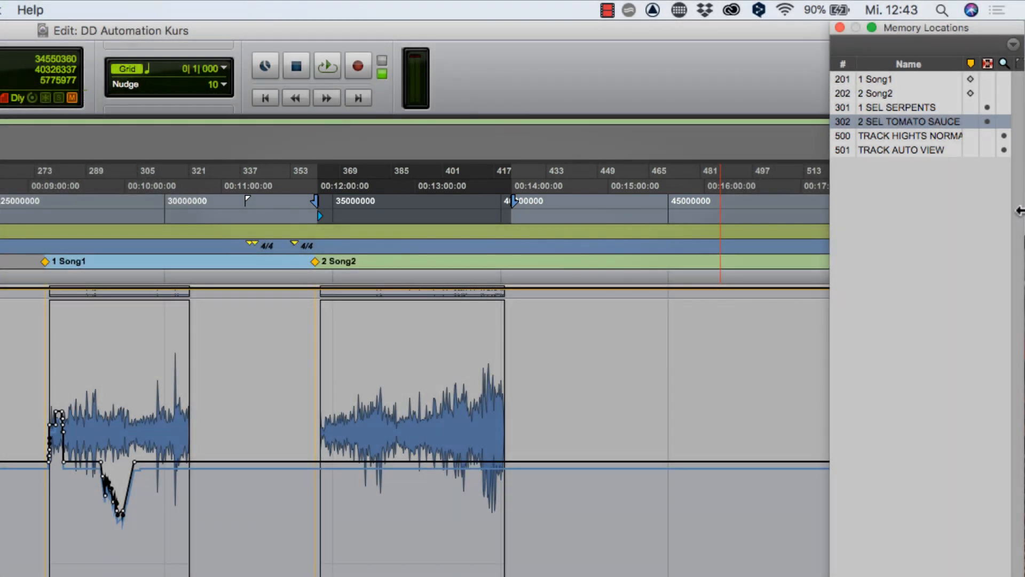
Step: Move the play start marker into the later part of the Song2 selection and play from there
left_click(443, 214)
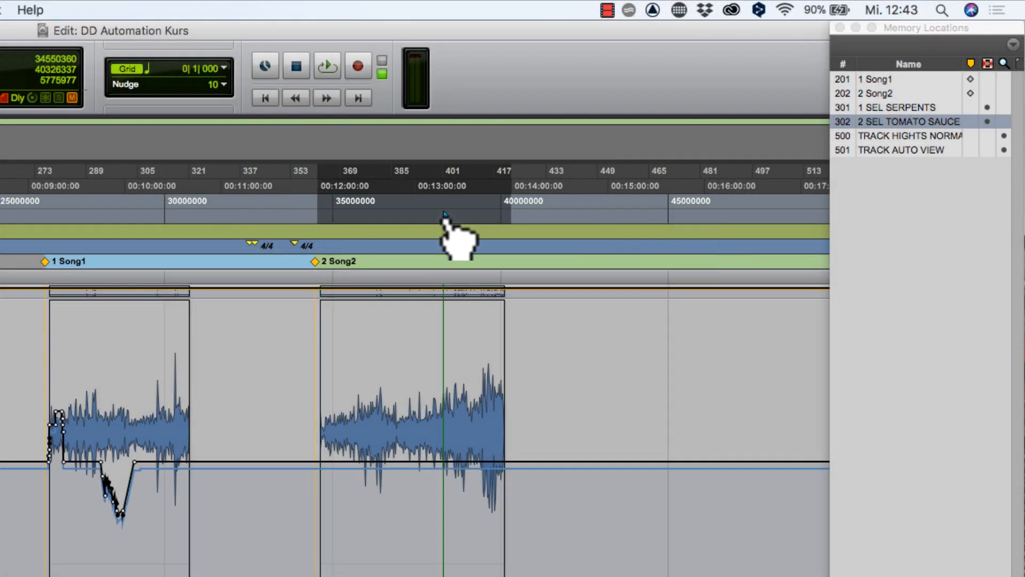
key("space")
left_click(438, 214)
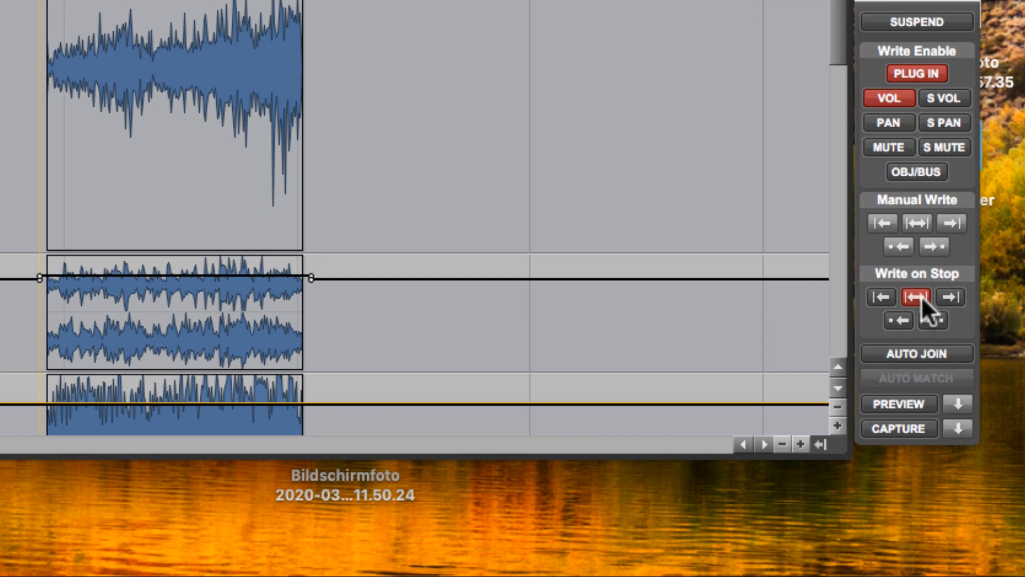
Step: Switch the grouped tracks' automation mode to read and back to latch
left_click(886, 97)
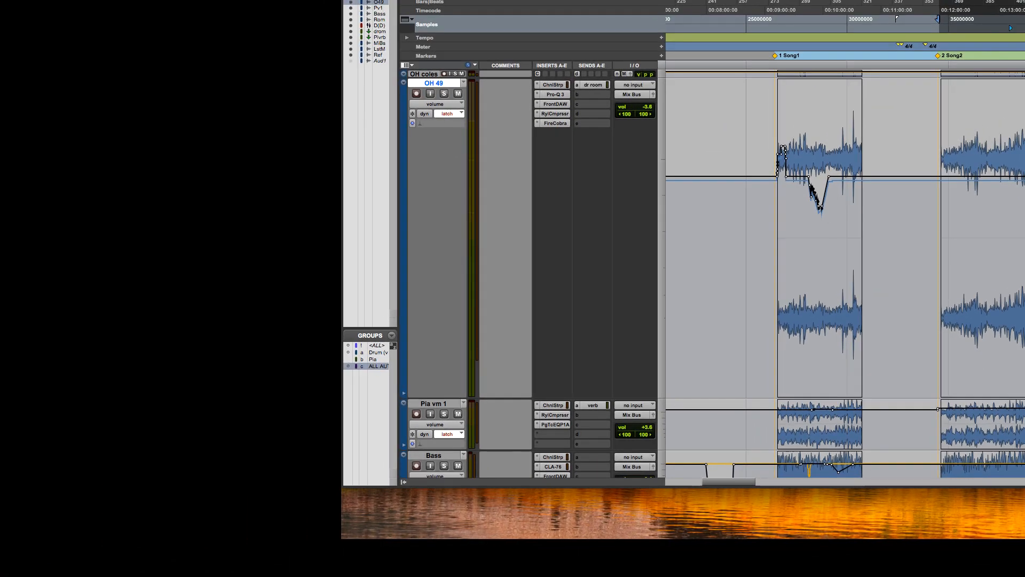
left_click(446, 430)
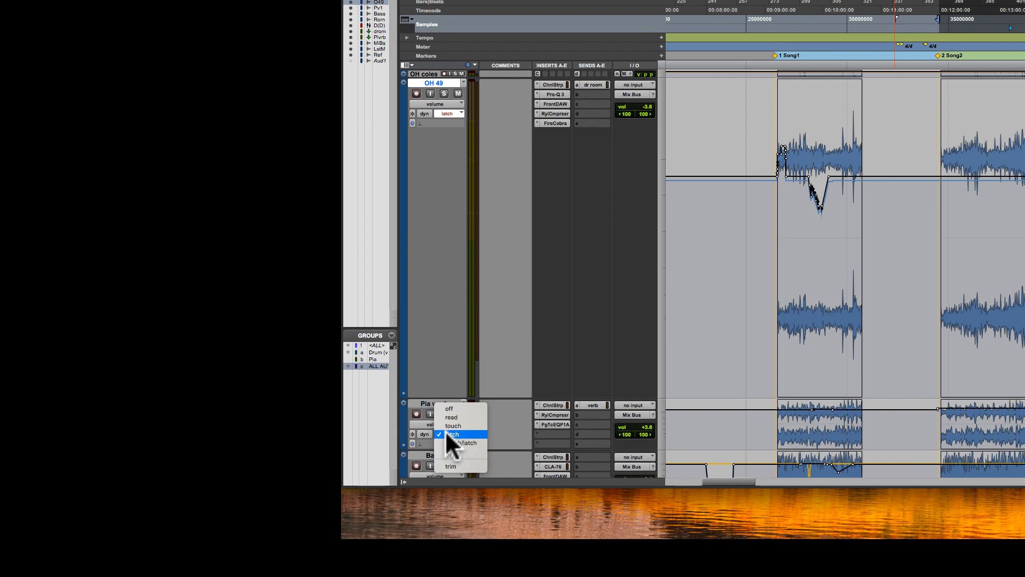
left_click(449, 431)
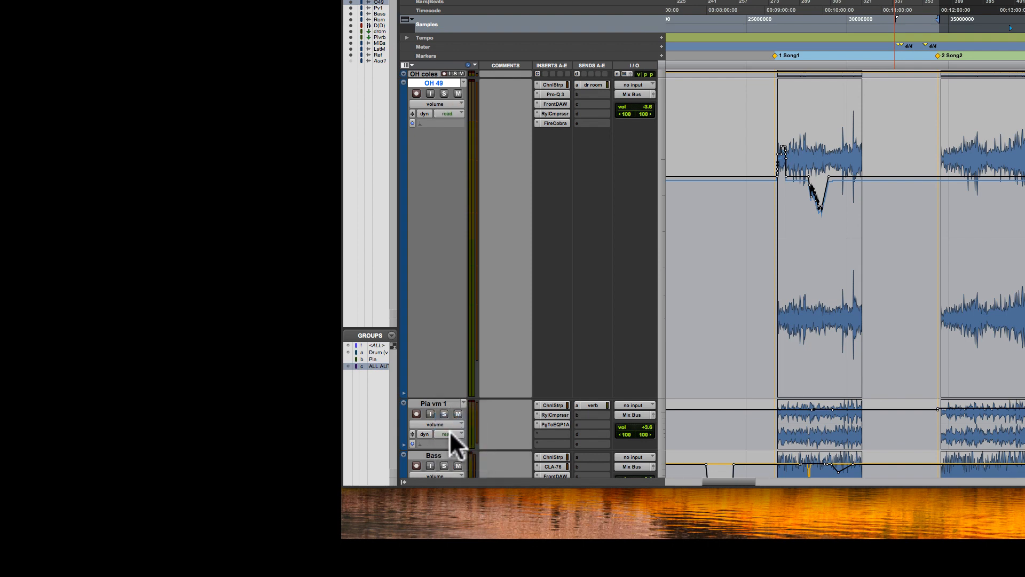
left_click(449, 430)
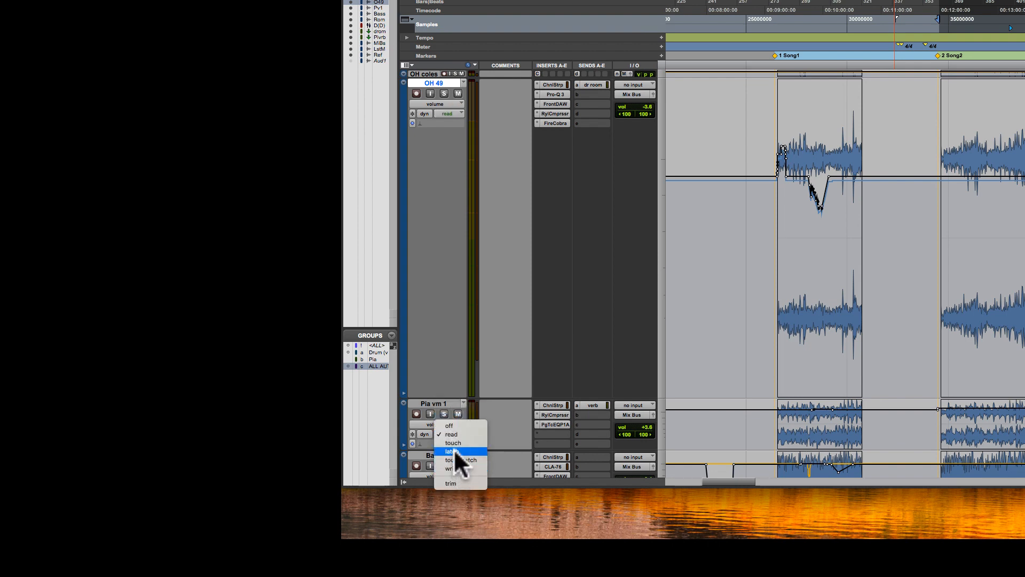
left_click(452, 451)
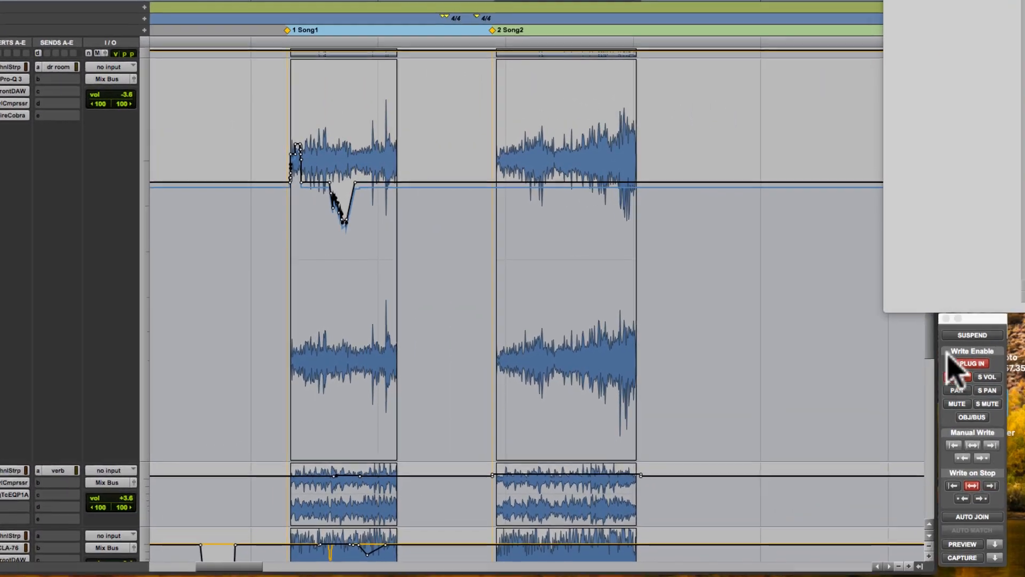
left_click(955, 376)
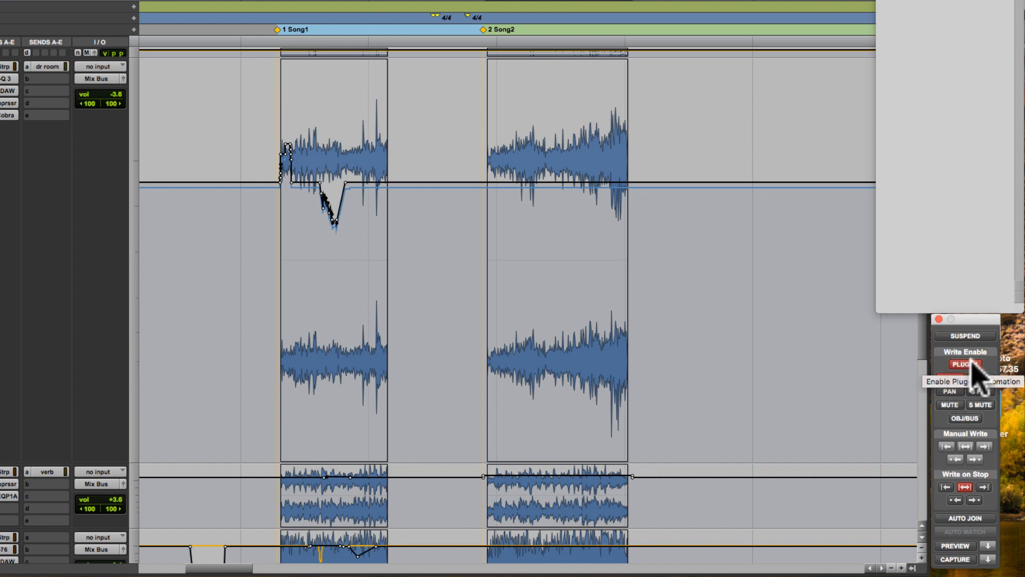
left_click(971, 364)
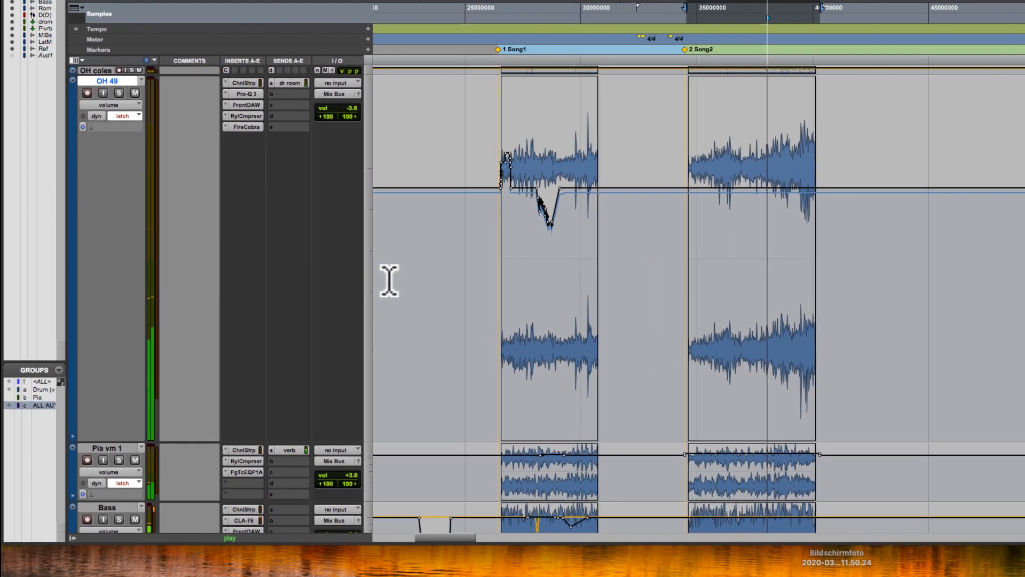
Step: Reduce the OH 49 track height, and during Song2 playback latch the Bass volume at +1.2 and Pia vm 1 at 0.0
left_click(370, 264)
left_click(379, 241)
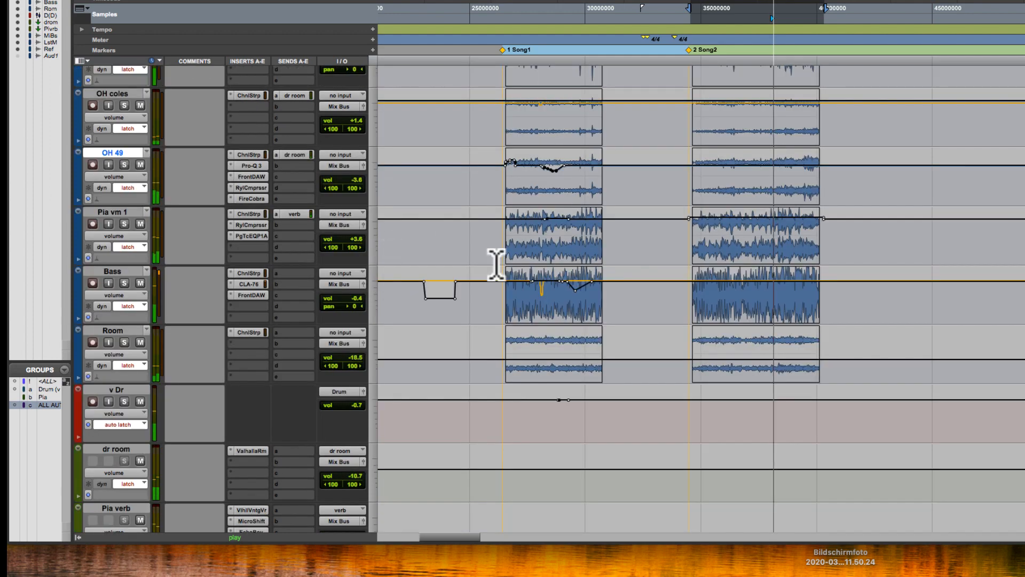
left_click(356, 298)
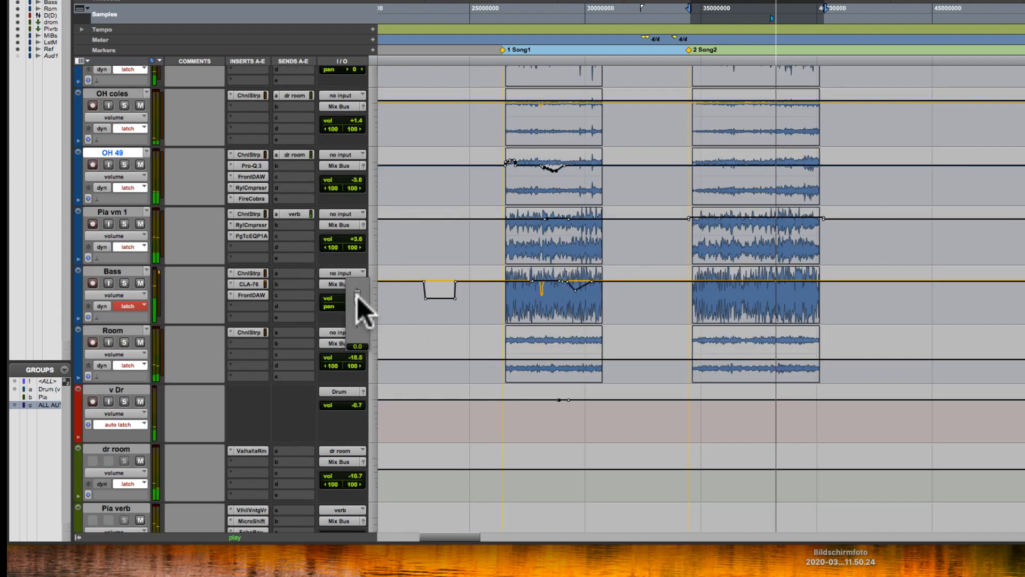
left_click_drag(357, 296, 357, 293)
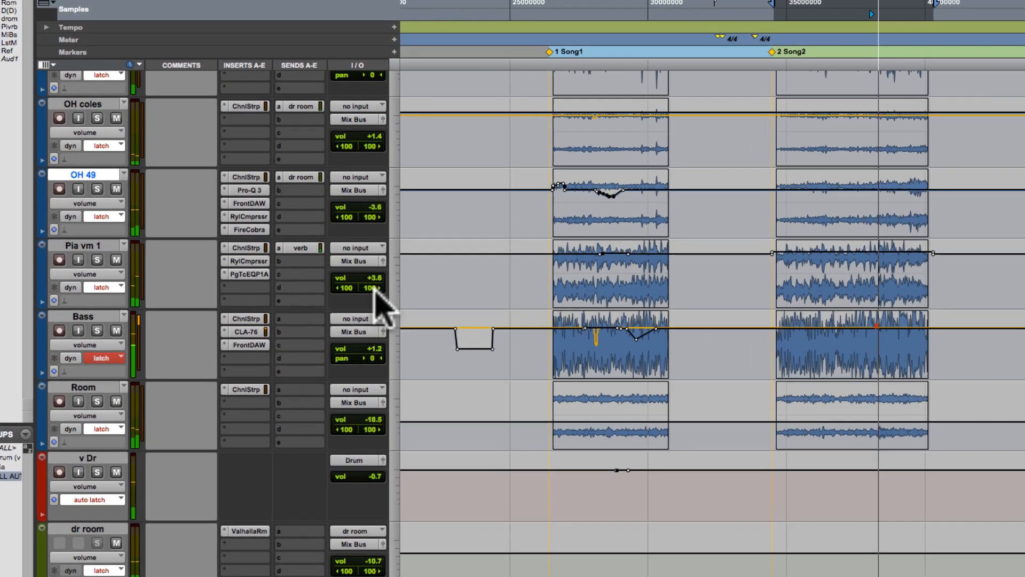
left_click(374, 279, "alt")
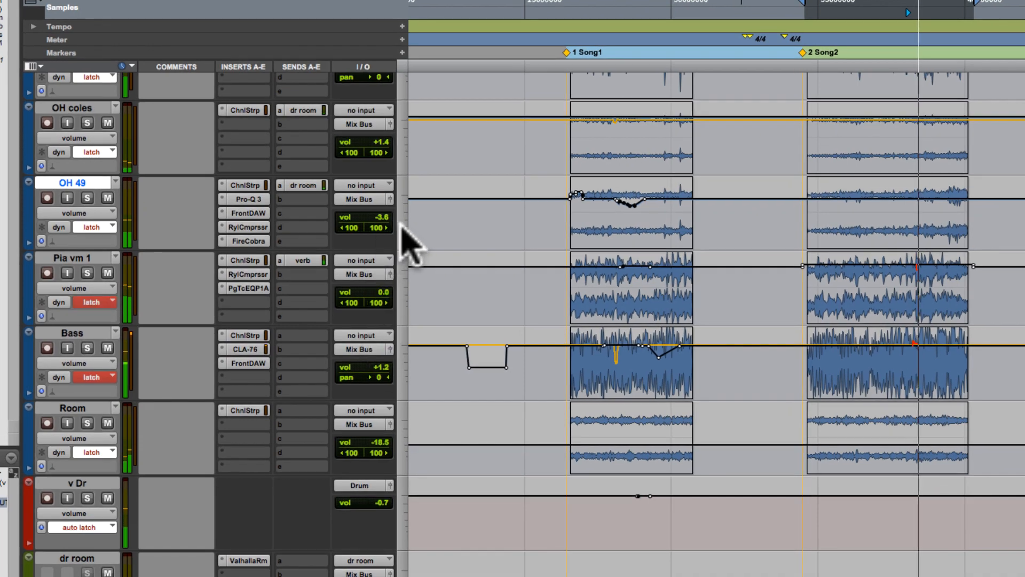
Step: Latch OH 49 at -8.2, OH coles at -4.0 and snare at -7.0, and stop playback to write all changed volumes across the Song2 selection
left_click_drag(389, 219, 388, 230)
left_click_drag(383, 147, 378, 152)
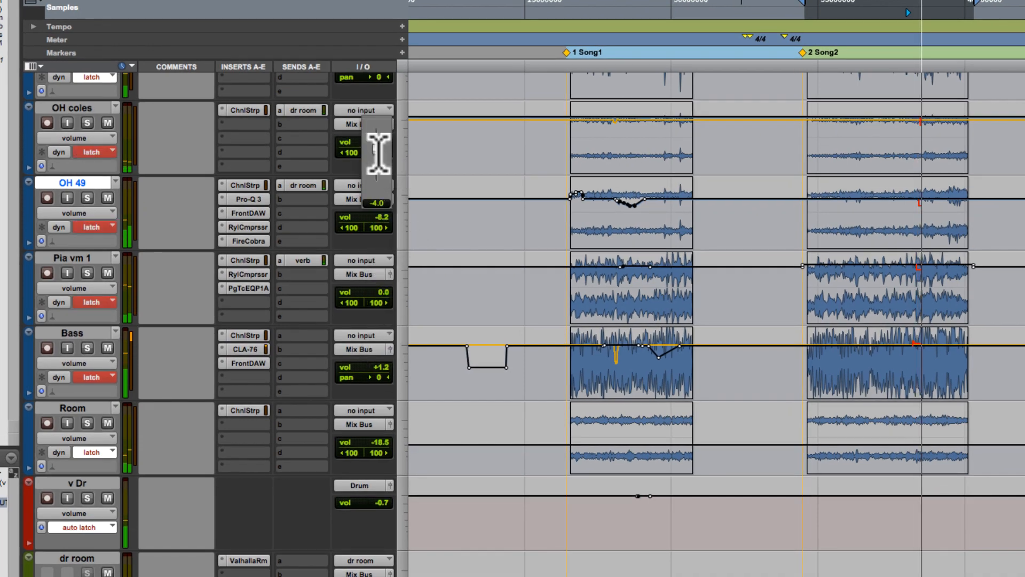
scroll(451, 183, "down", 1)
scroll(450, 183, "up", 4)
left_click_drag(370, 188, 386, 193)
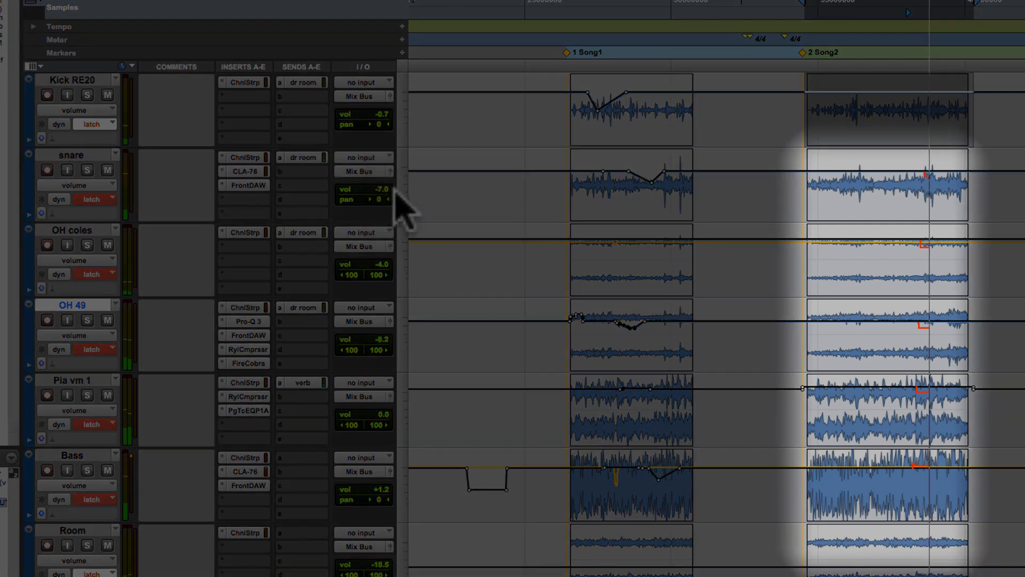
key("space")
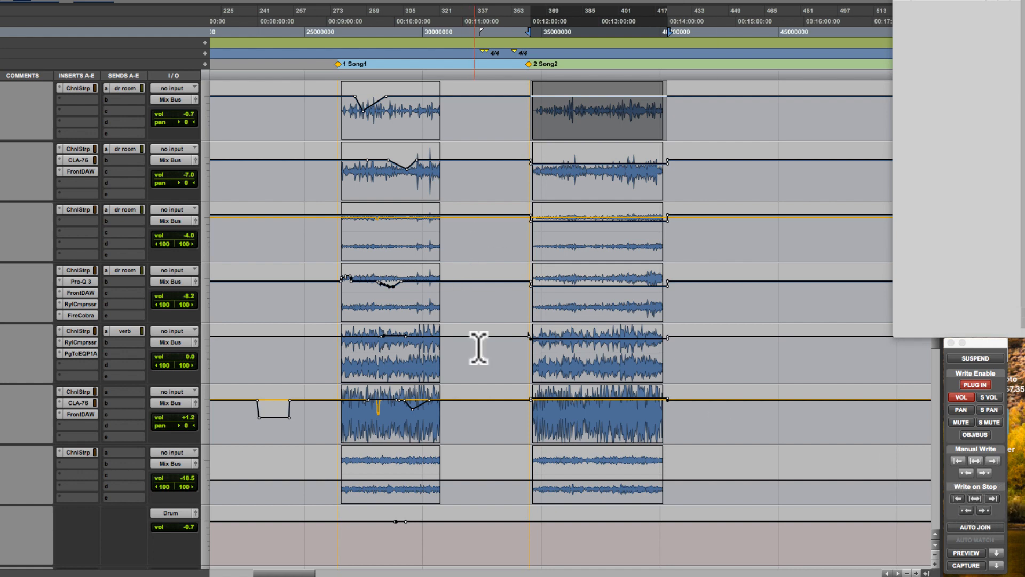
Step: Latch brief volume moves on Pia vm 1 and OH 49 early in Song2, and shape an OH 49 volume rise with three breakpoints
left_click(545, 382)
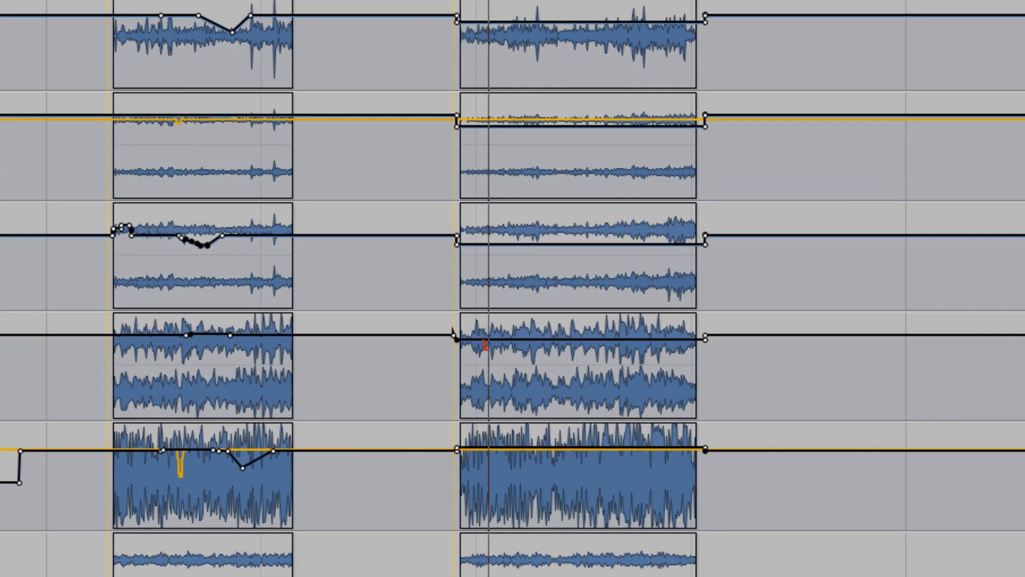
key("space")
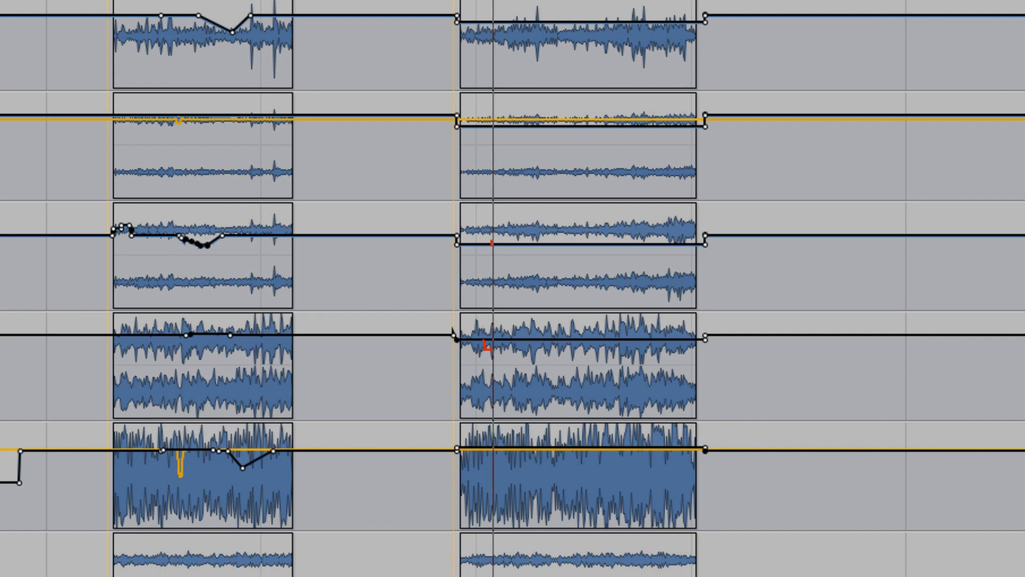
left_click(514, 244)
left_click(660, 244)
left_click_drag(619, 244, 619, 232)
Step: Shape a volume dip to about -12.5 dB on OH coles and a volume rise on snare within Song2, using three breakpoints each
left_click(521, 127)
left_click(647, 126)
left_click_drag(598, 127, 598, 143)
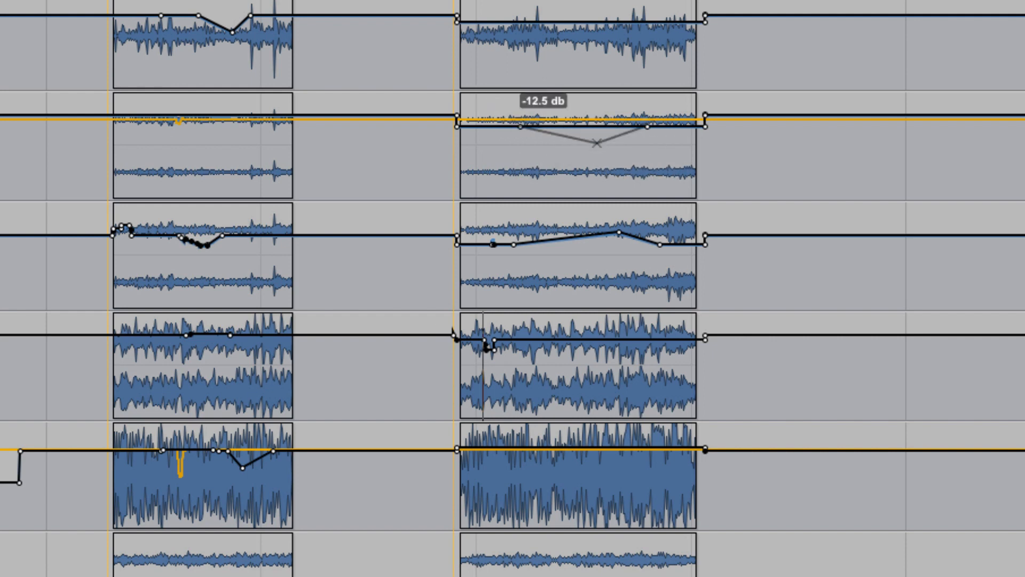
left_click(535, 22)
left_click(657, 22)
left_click_drag(620, 22, 625, 10)
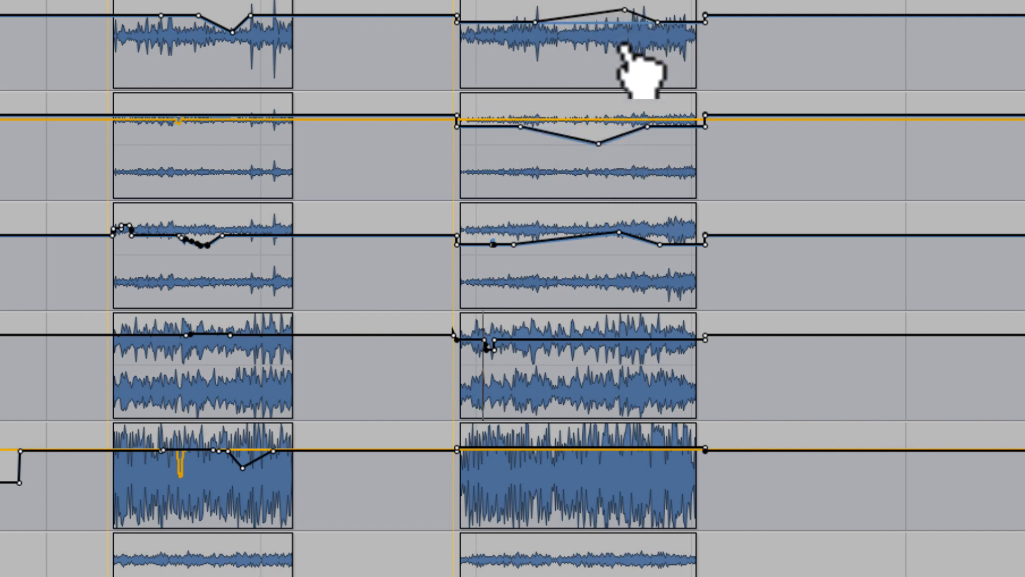
Step: Shape a volume dip on the Bass track in the later part of Song2 with three breakpoints
left_click(542, 447)
left_click(663, 447)
left_click_drag(622, 447, 622, 460)
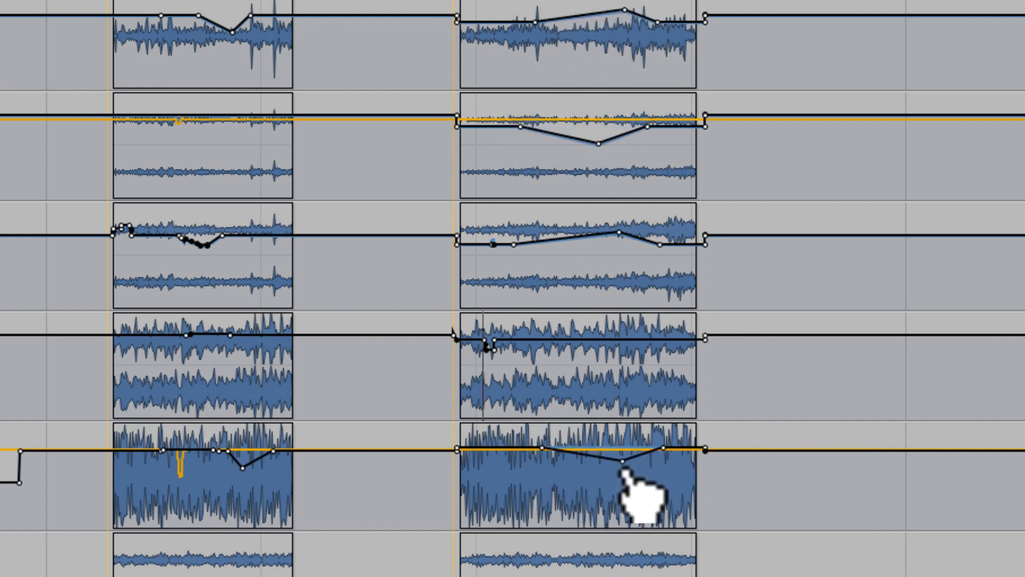
left_click(586, 395)
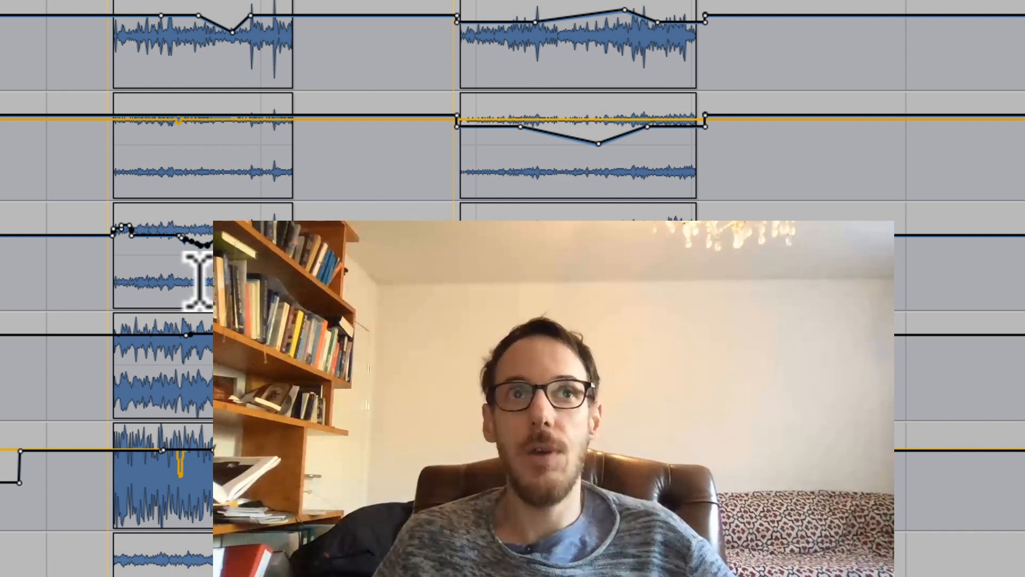
left_click(175, 279)
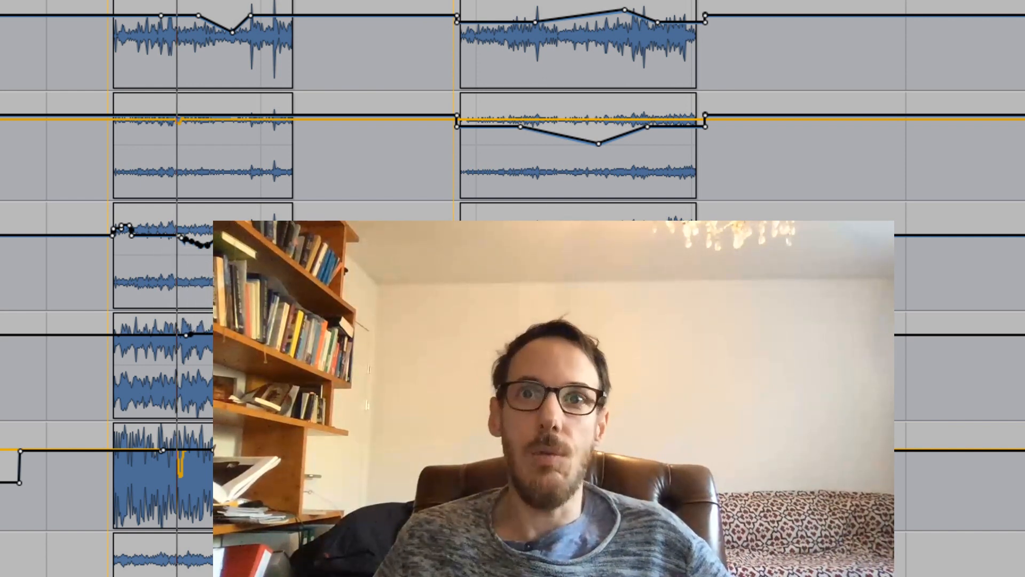
left_click(550, 210)
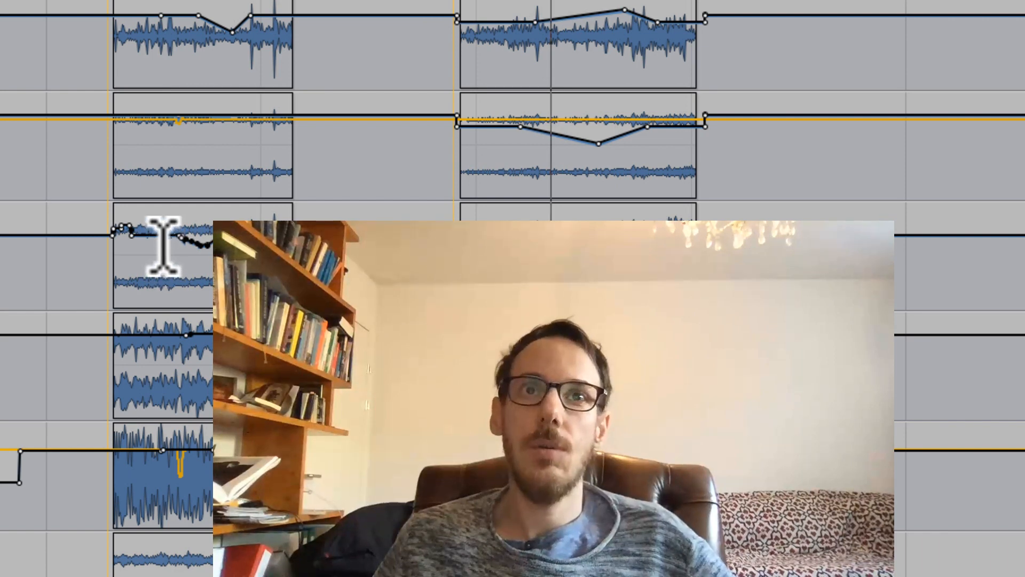
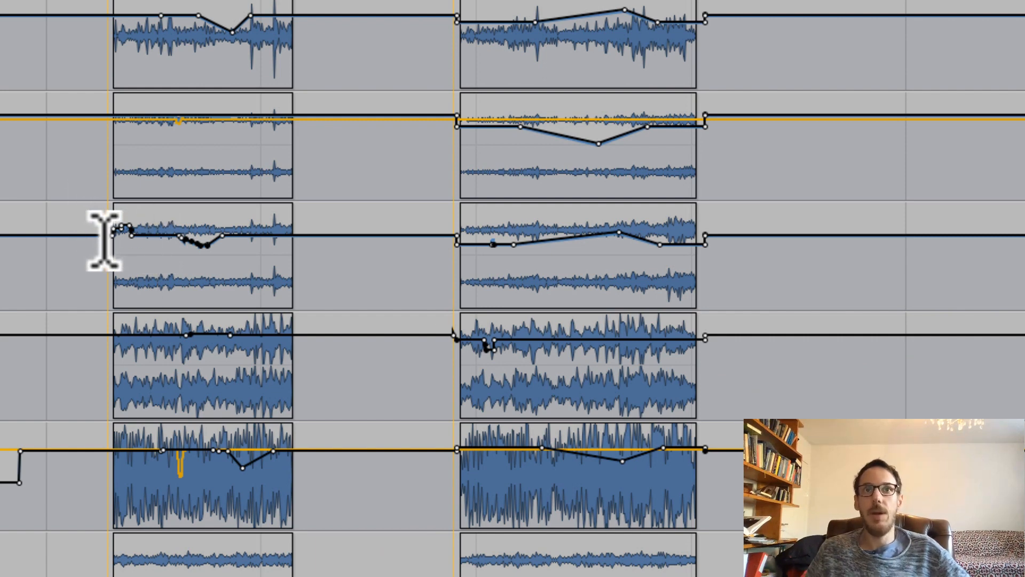
Step: Select the OH 49 volume automation around Song1 and raise it by 1.6 dB with the Trim tool
left_click_drag(96, 237, 321, 259)
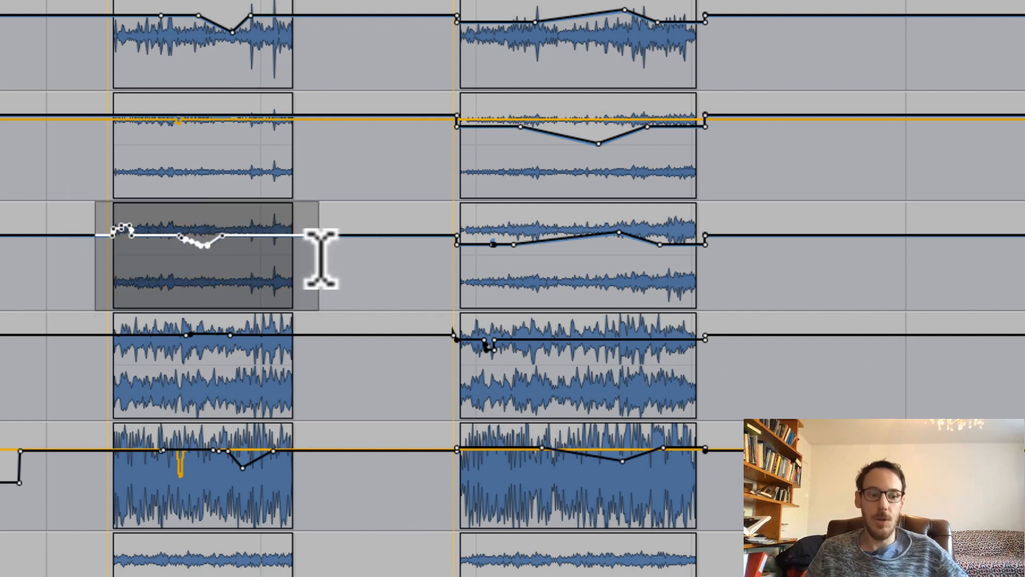
left_click(348, 267)
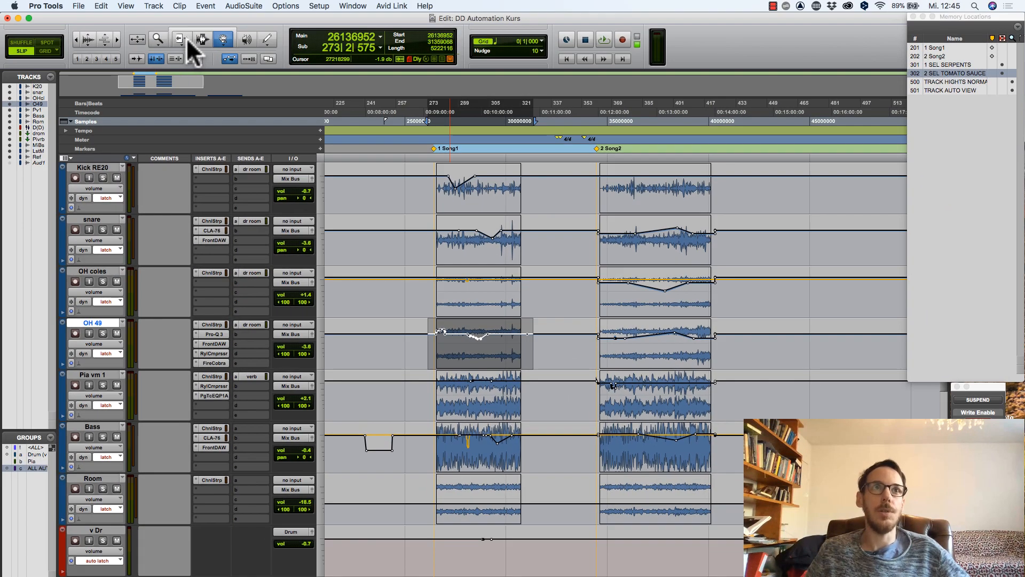
left_click(183, 39)
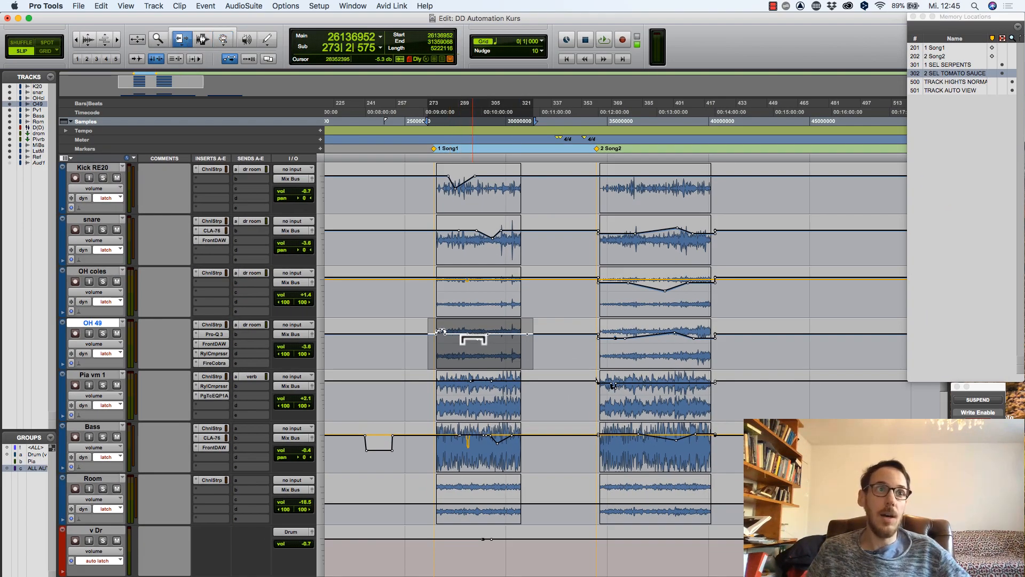
left_click_drag(441, 331, 440, 330)
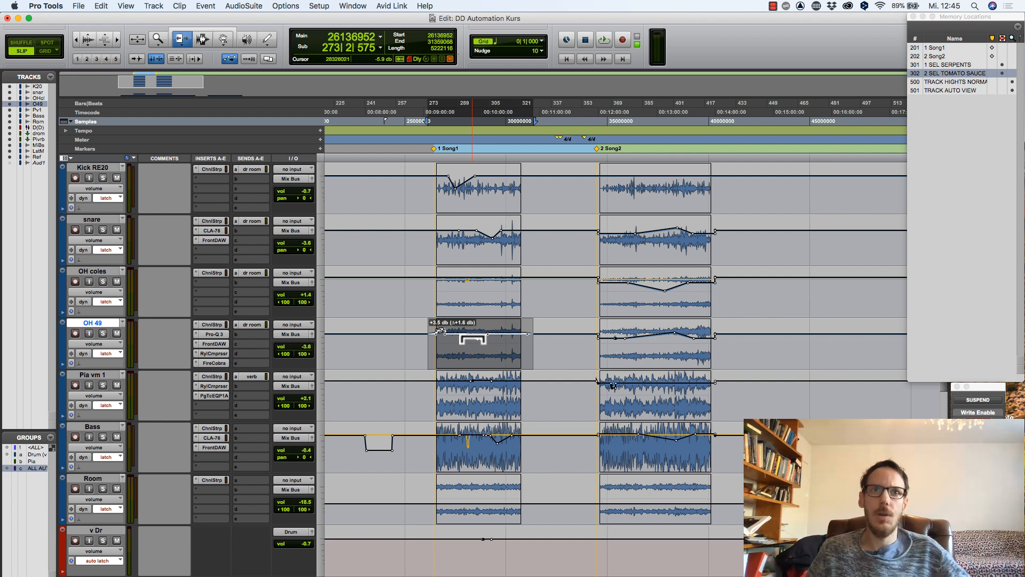
left_click_drag(440, 329, 440, 330)
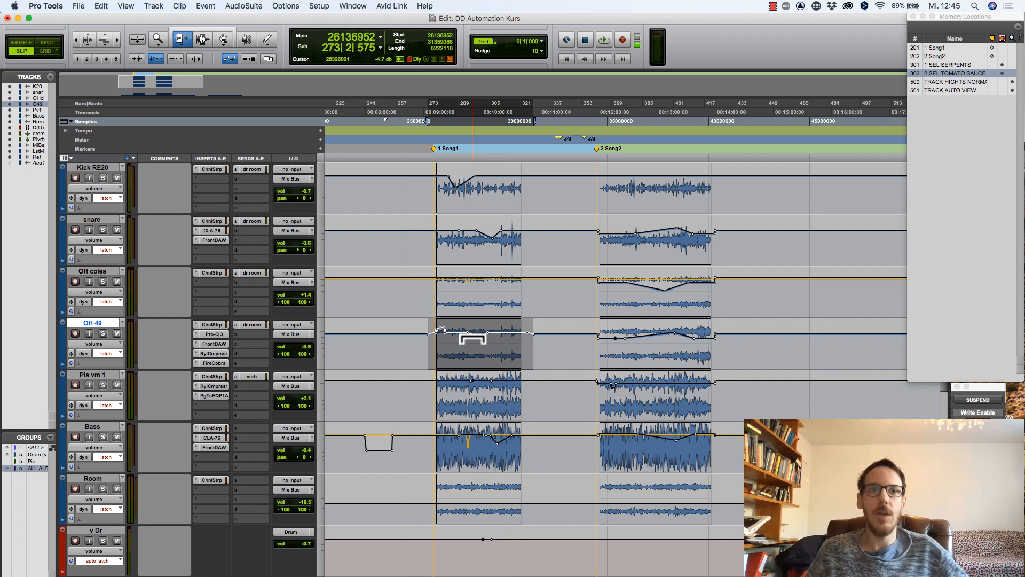
Step: Play from inside Song1 with the Selector tool active to check the trimmed OH 49 volume, and stop playback
key("F7")
left_click(461, 336)
key("space")
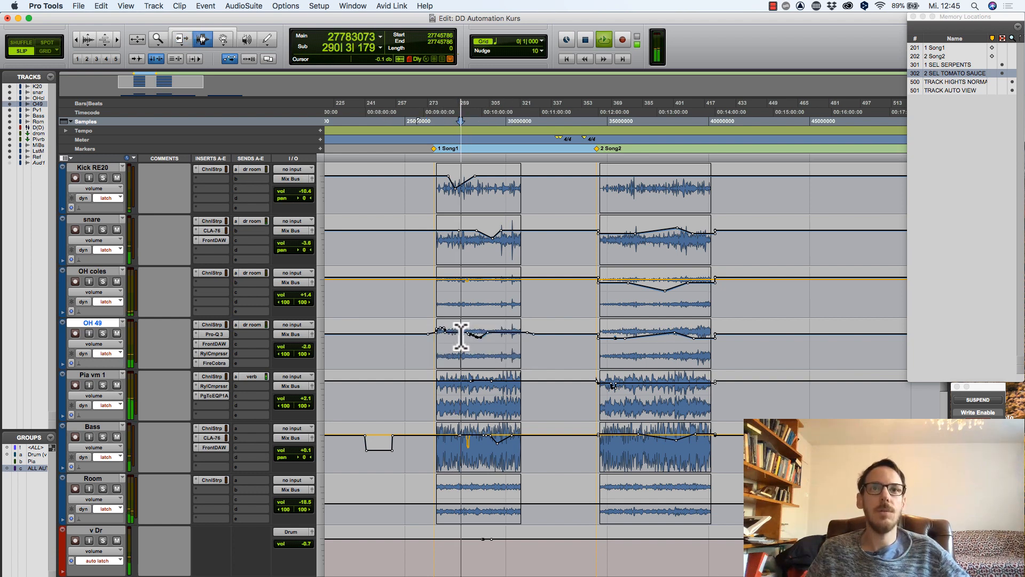
key("space")
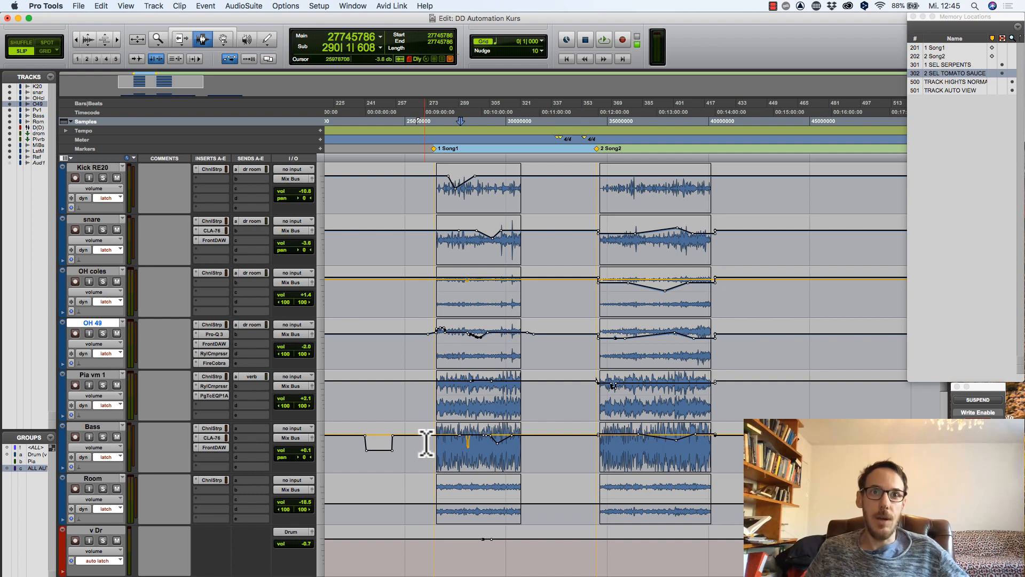
Step: Select the Bass volume automation around Song1 and trim its base level down to about -2.0 dB
left_click_drag(425, 443, 528, 443)
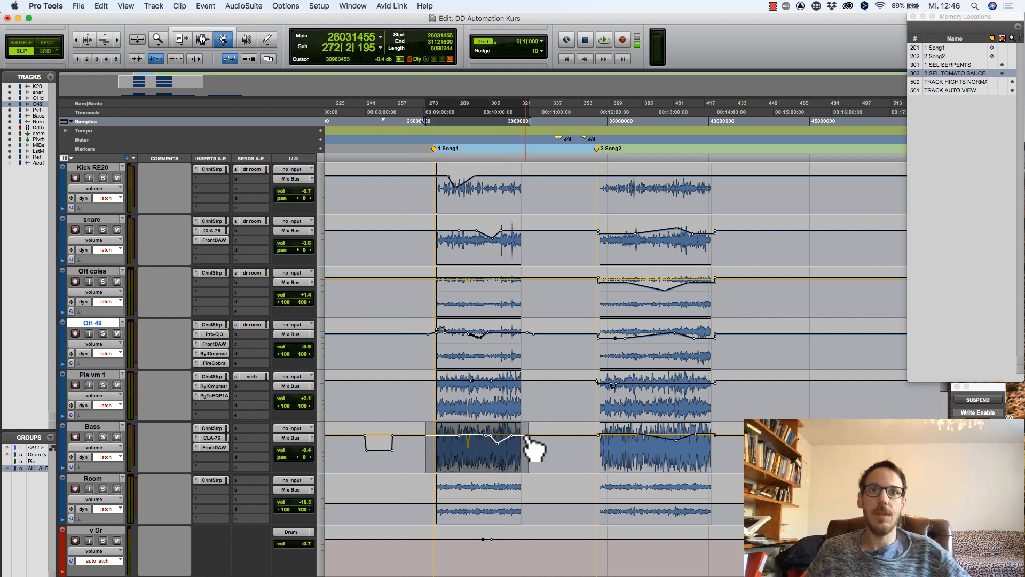
key("F6")
left_click_drag(441, 436, 441, 439)
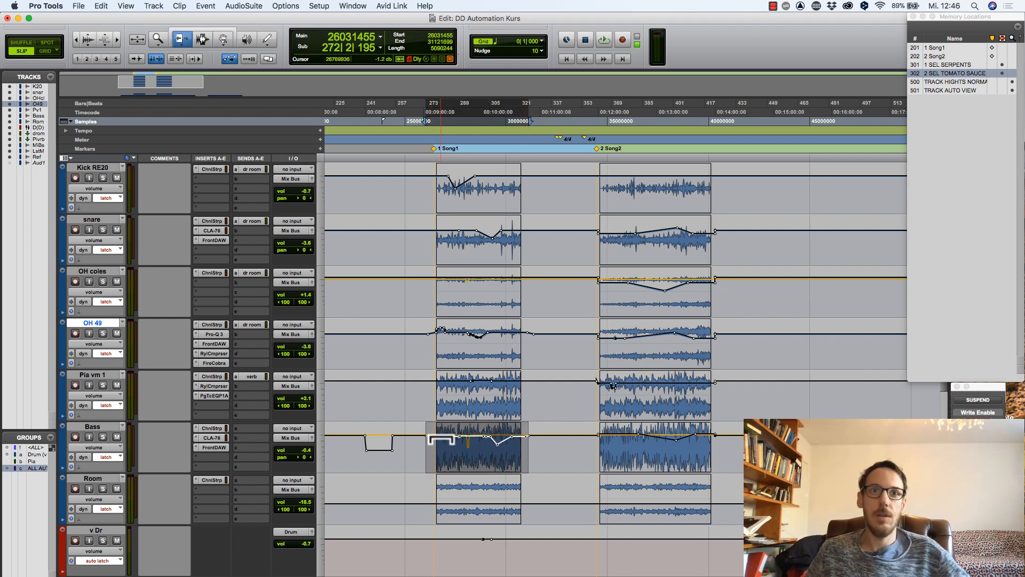
Step: Place the edit cursor inside Song1 and at the ramp just before it, and recall the memory location selection 1 SEL SERPENTS
key("F7")
left_click(459, 444)
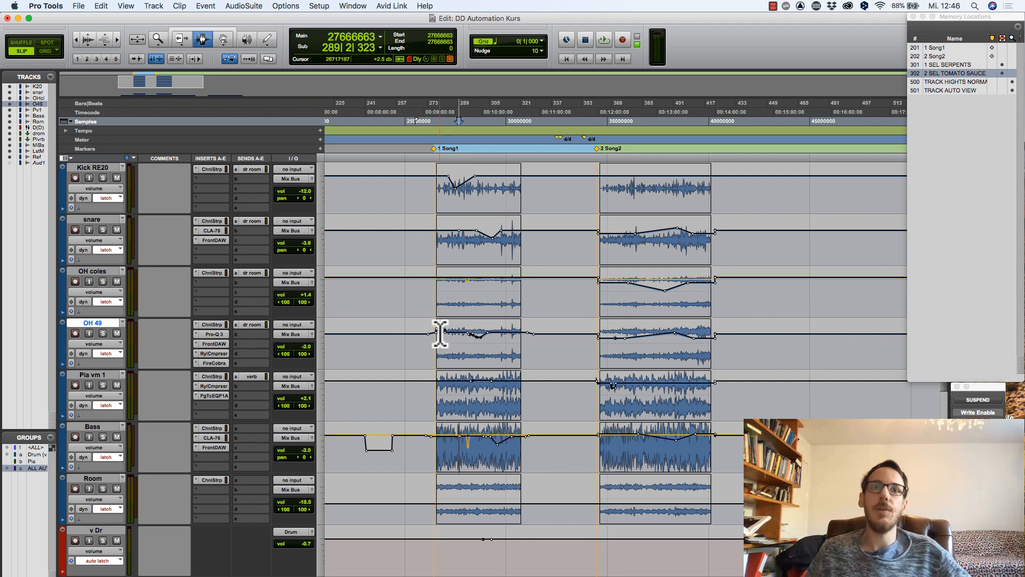
left_click(429, 444)
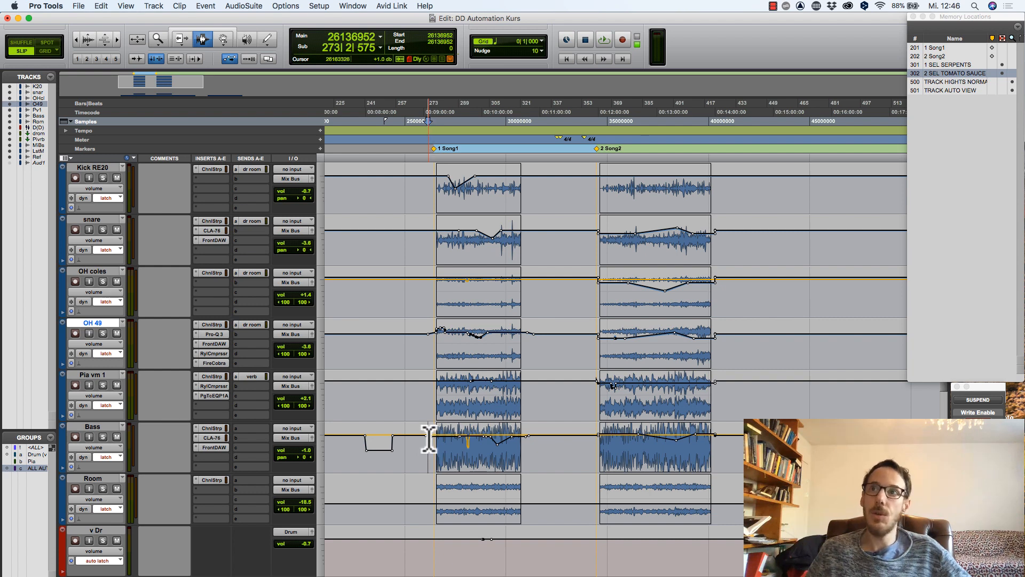
left_click(952, 64)
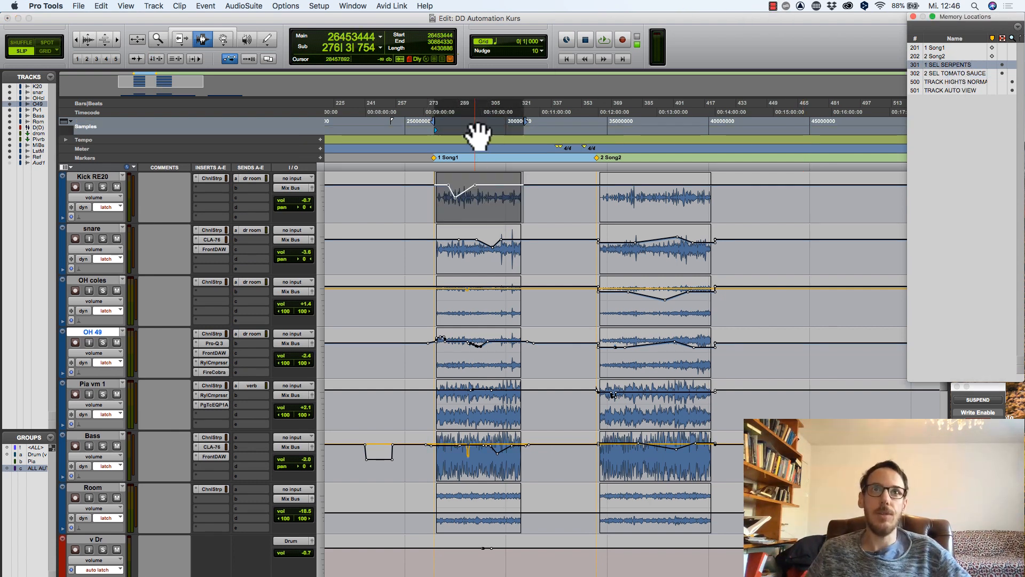
Step: Set the playback position inside Song1 and enable trim mode for the automation of all tracks
left_click(453, 131)
left_click(481, 130)
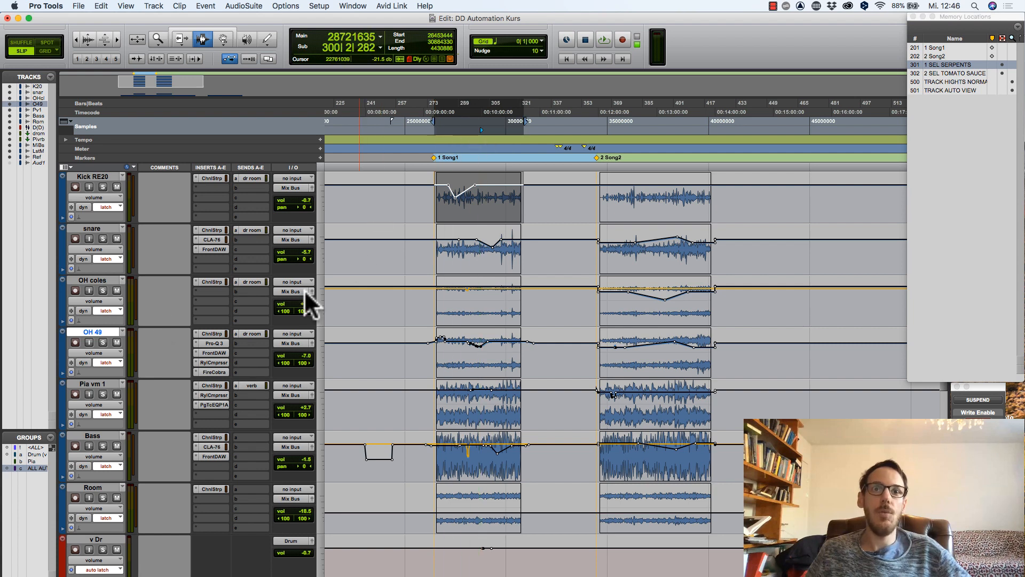
left_click(110, 421)
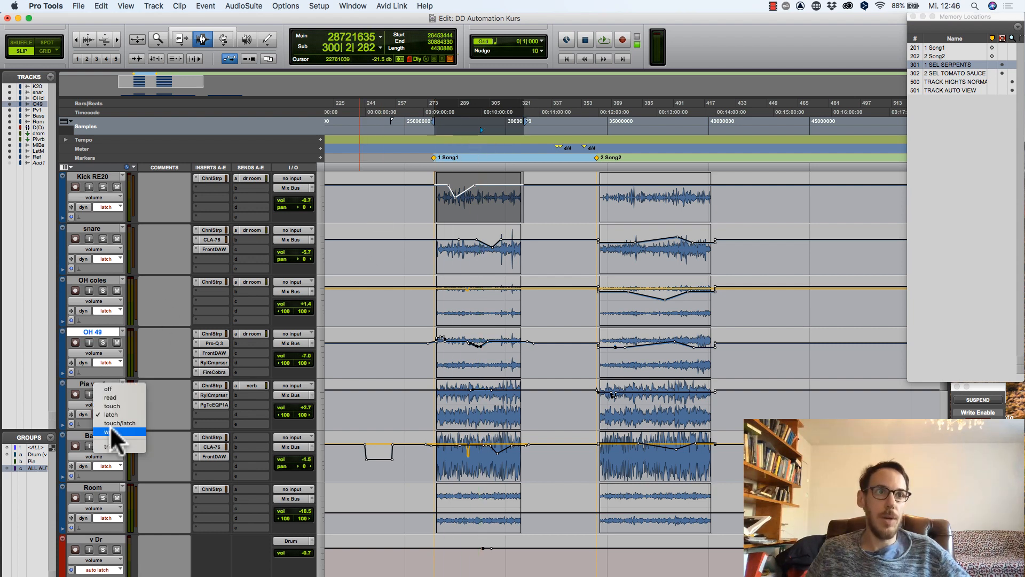
left_click(114, 448)
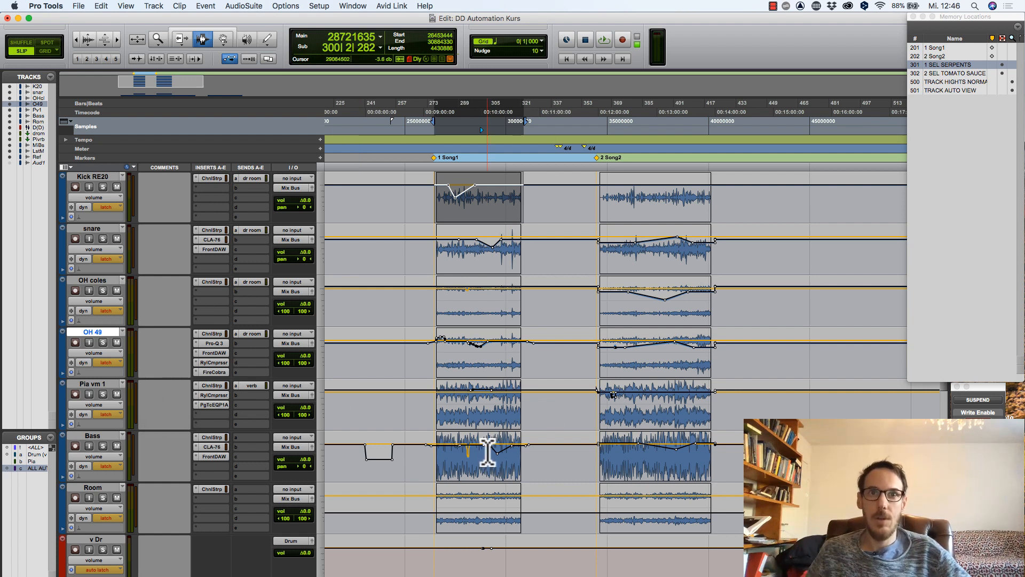
Step: Select the short trim automation dip on the Bass track in Song1 to examine it, and place the edit cursor at its start
left_click(470, 451)
key("super+bracketright")
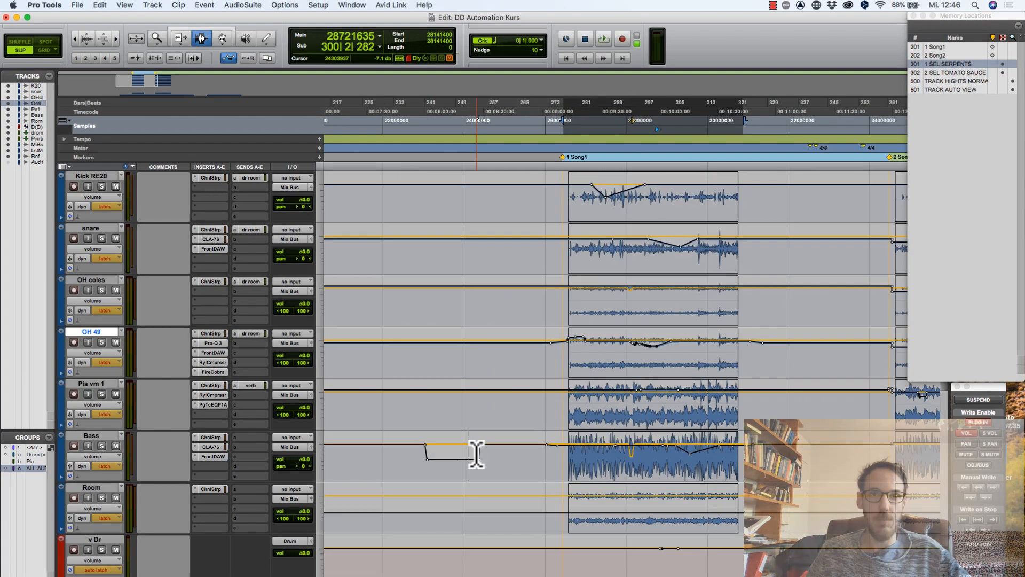
key("super+bracketright")
key("super+bracketright")
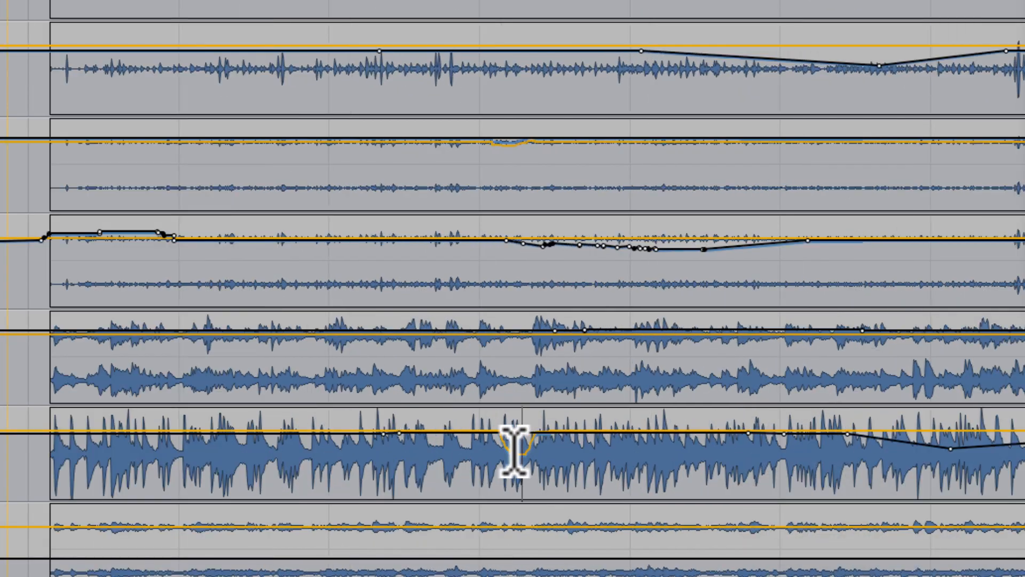
left_click_drag(498, 443, 555, 447)
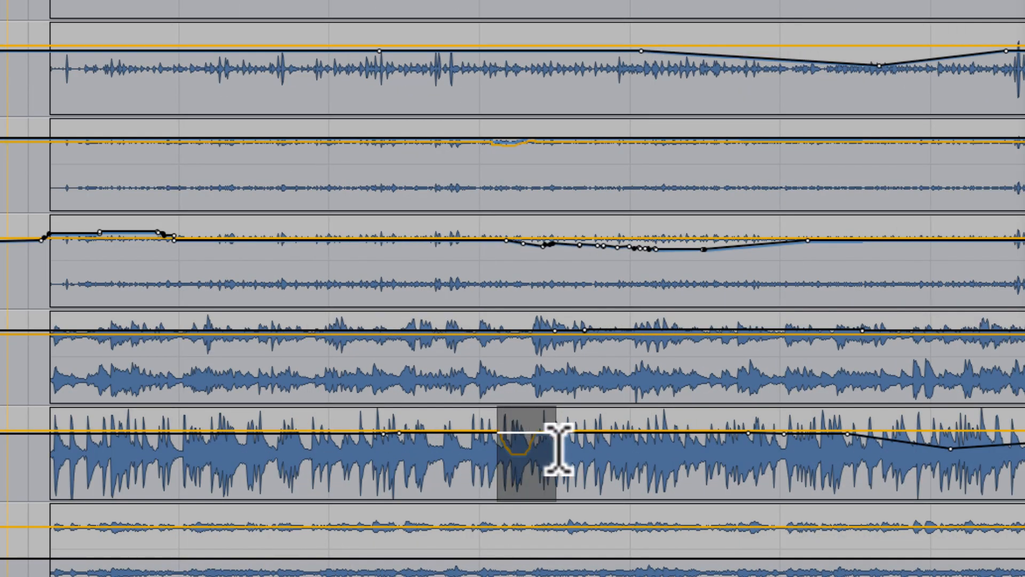
left_click(497, 441)
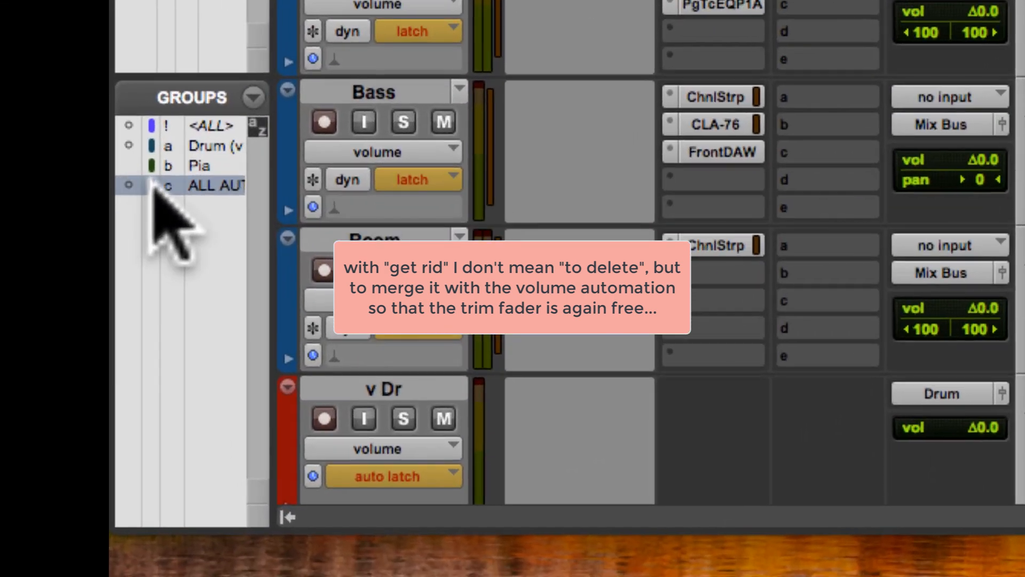
Step: Activate the ALL AUTOMATION group with all its tracks selected and widen the groups list to show full names
left_click(153, 184)
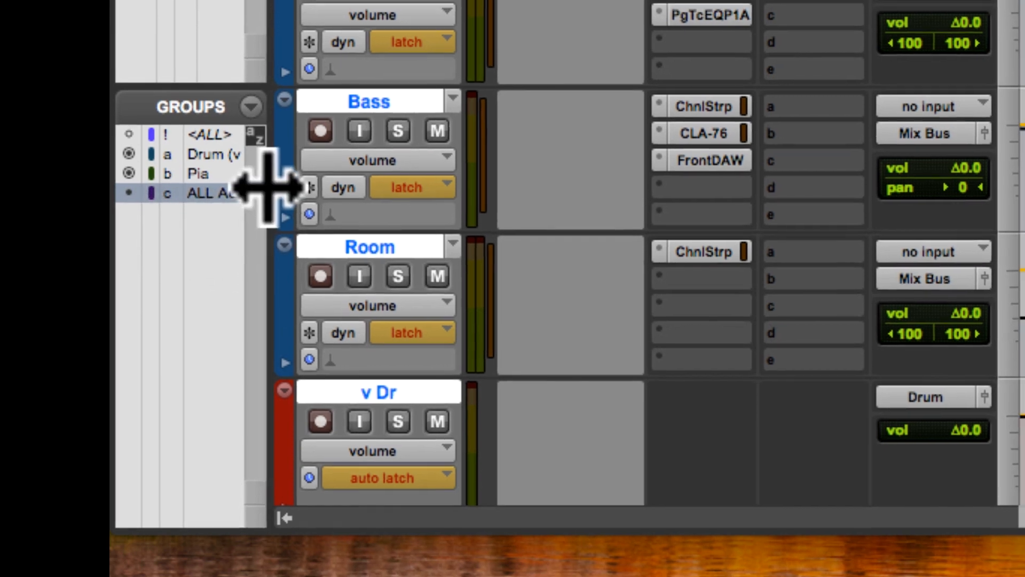
left_click_drag(267, 187, 486, 203)
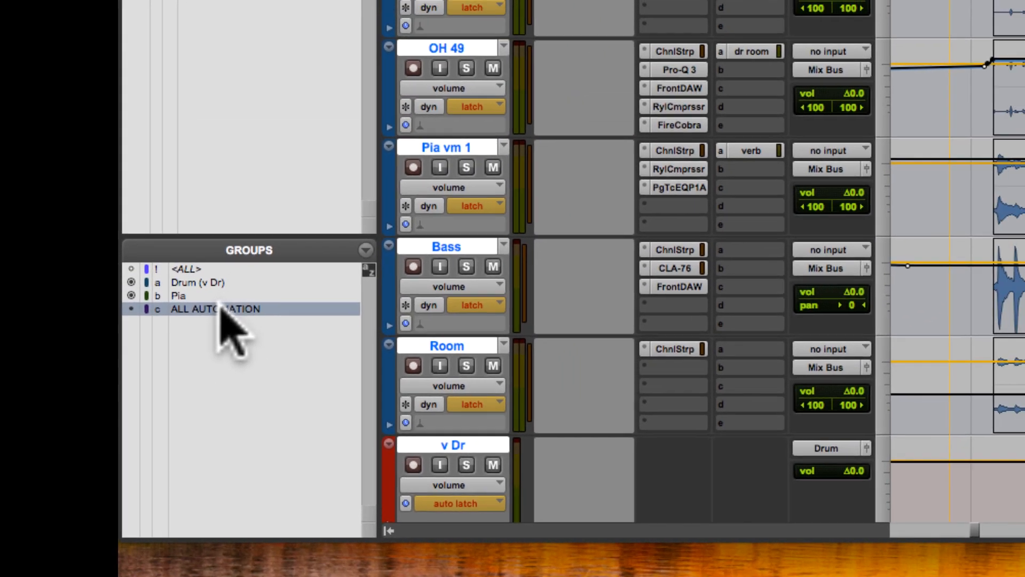
Step: Switch the automation mode of all grouped tracks to read from Pia vm 1, and return them to latch
left_click(472, 205)
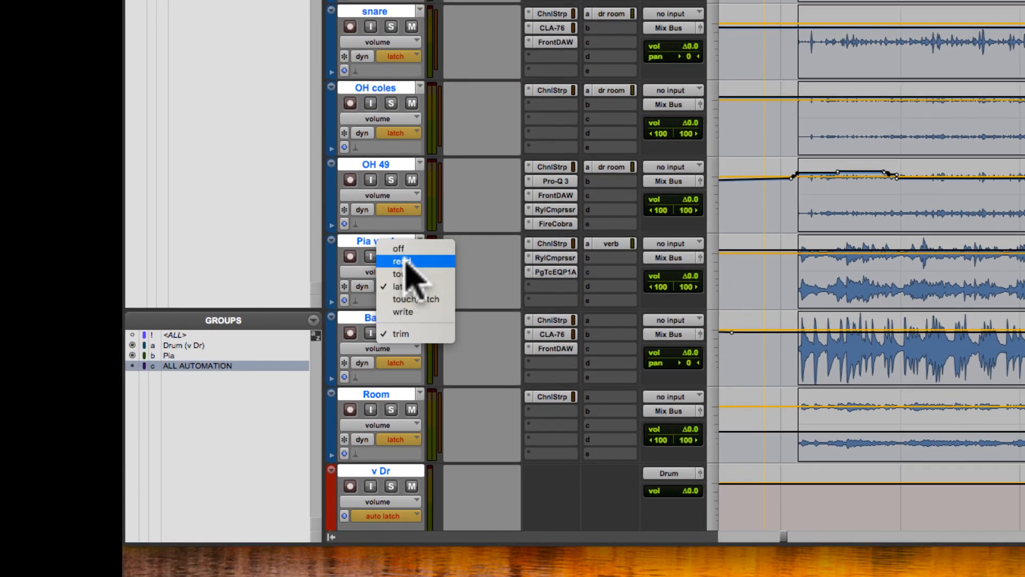
left_click(405, 260)
left_click(403, 288)
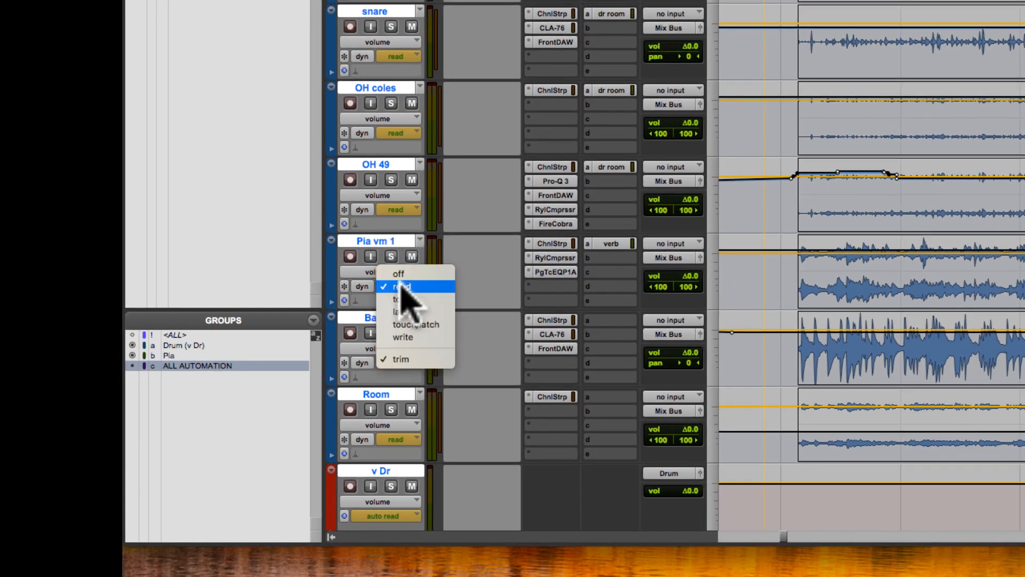
left_click(419, 312)
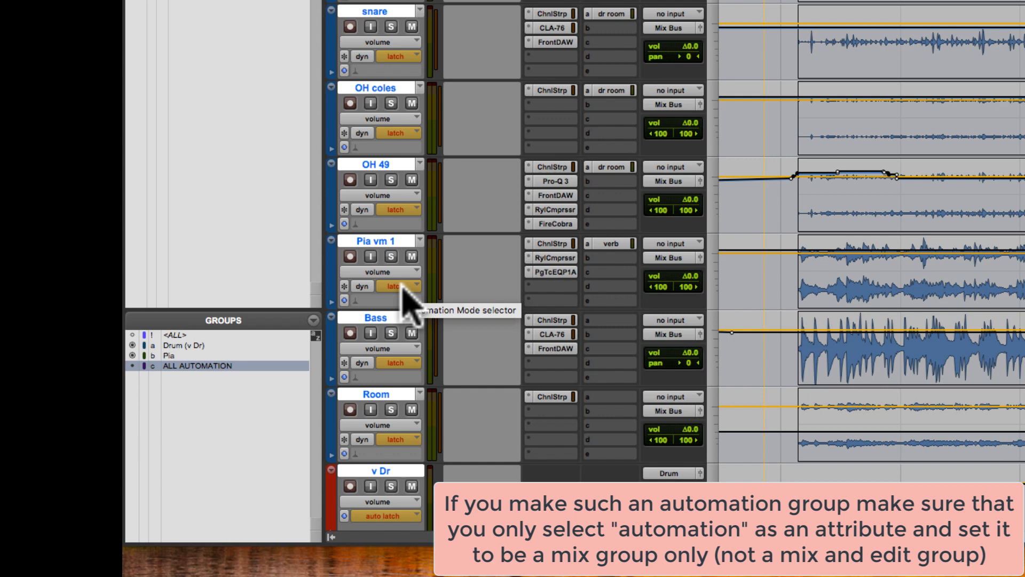
Step: Turn automation off on all grouped tracks from Pia vm 1, and restore latch mode
left_click(404, 287)
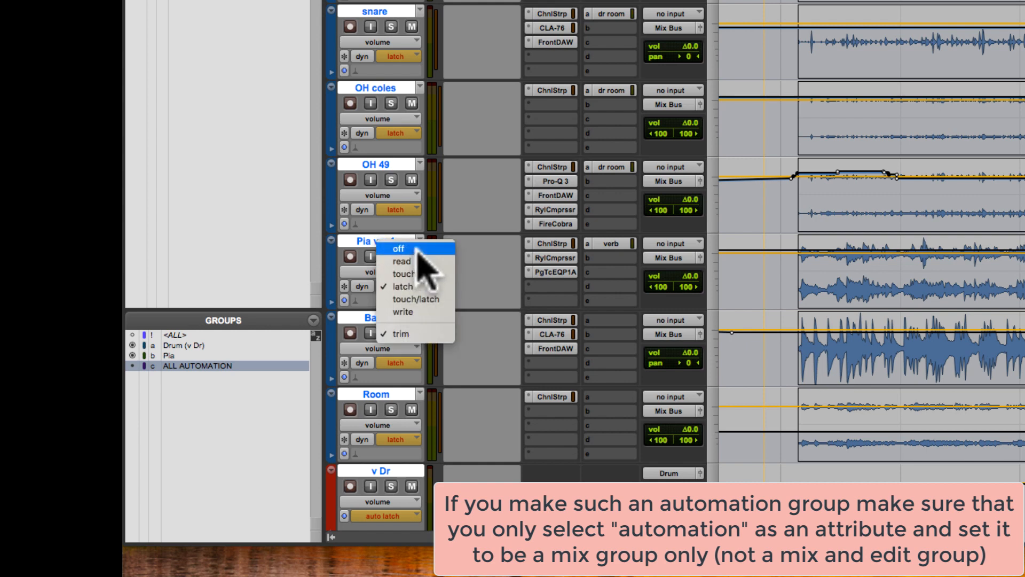
left_click(399, 248)
left_click(405, 288)
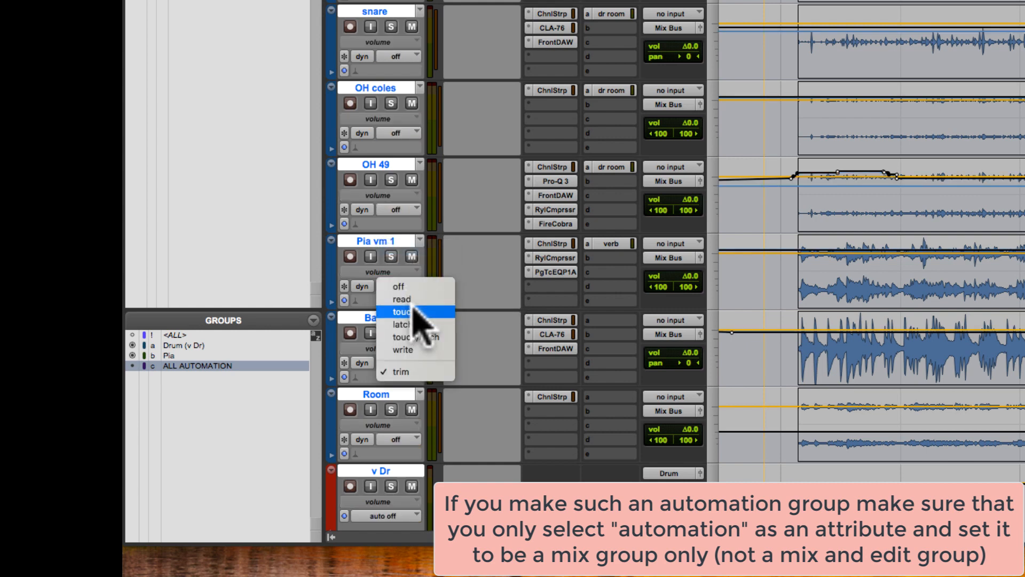
left_click(418, 324)
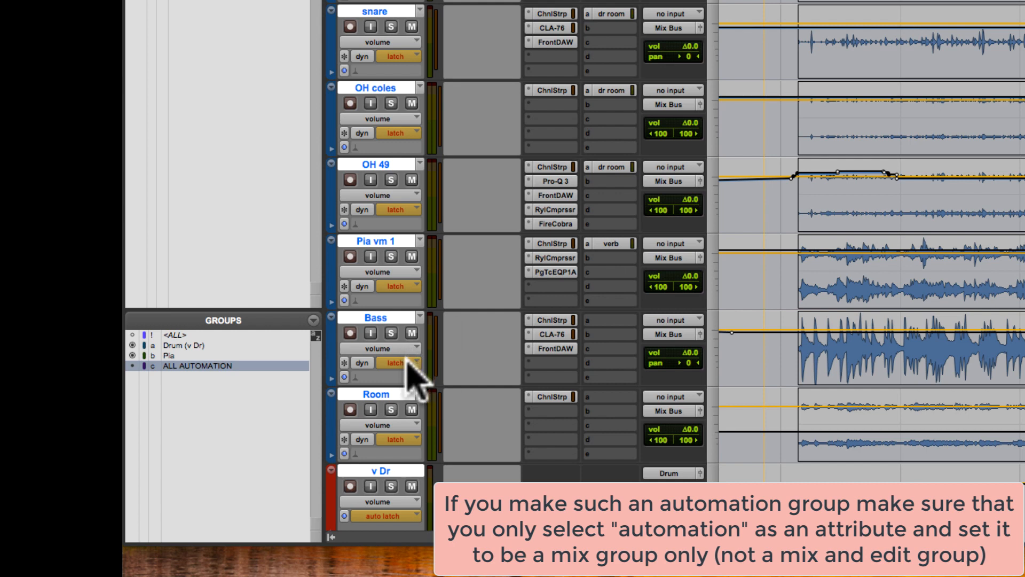
Step: Select all tracks of the ALL AUTOMATION group and coalesce their trim automation into the volume automation
left_click(417, 363)
left_click(283, 423)
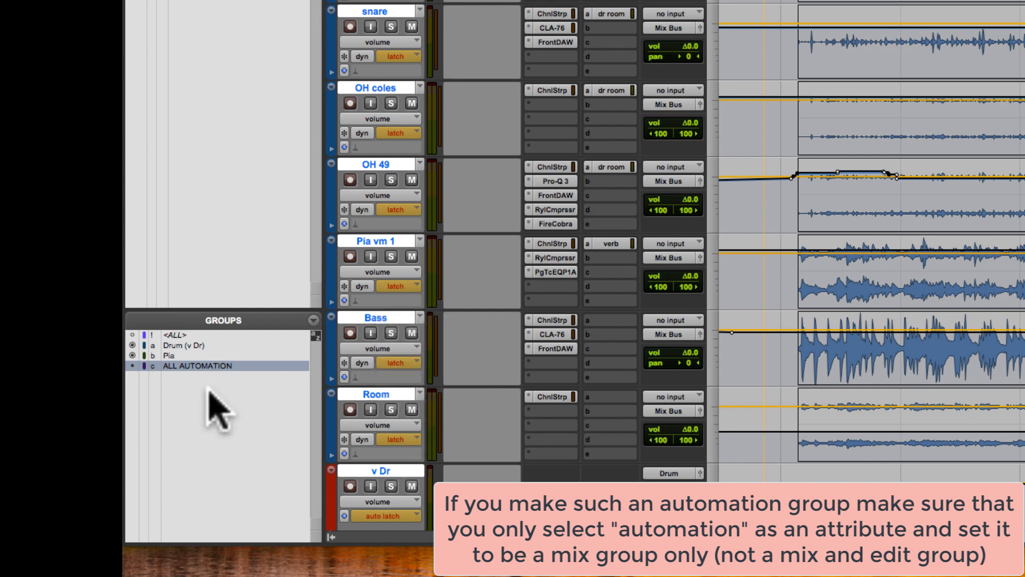
left_click(143, 355)
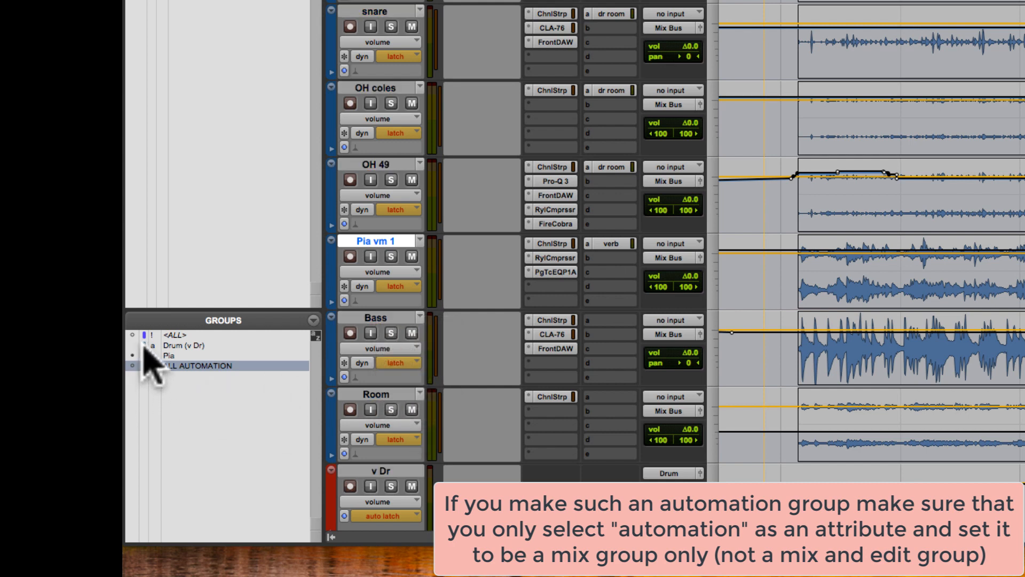
left_click(143, 346)
left_click(145, 367)
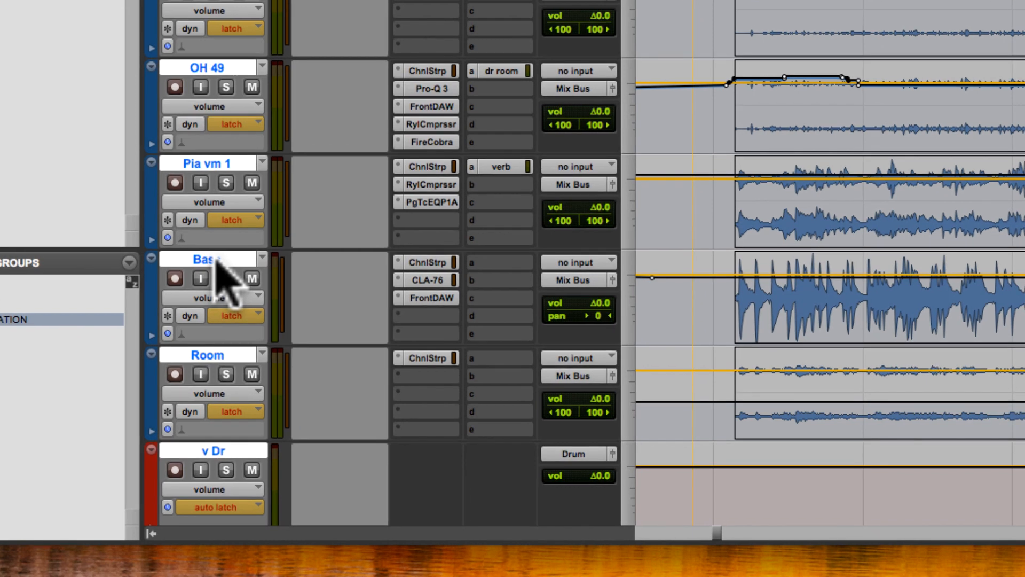
right_click(216, 259)
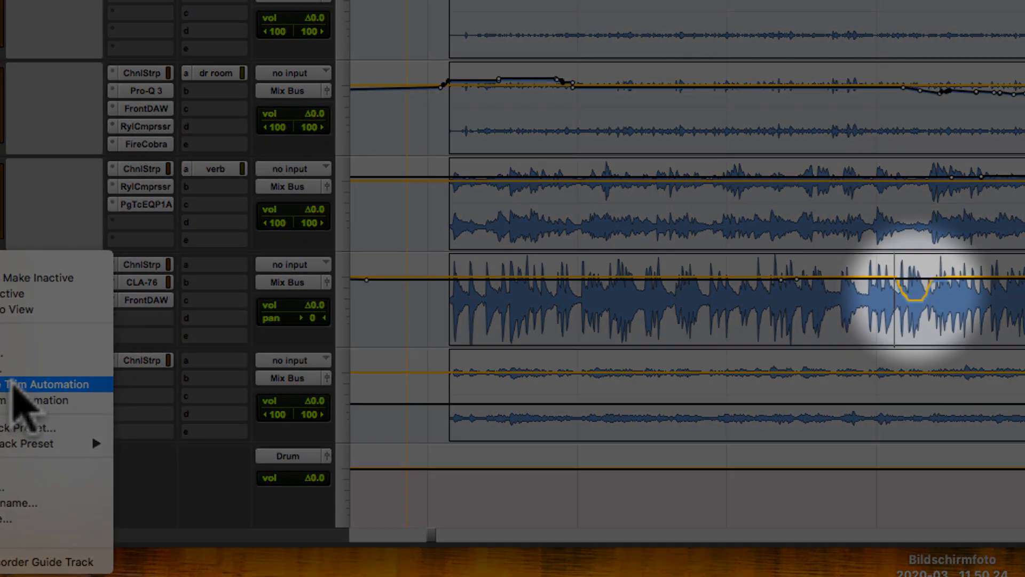
left_click(13, 385)
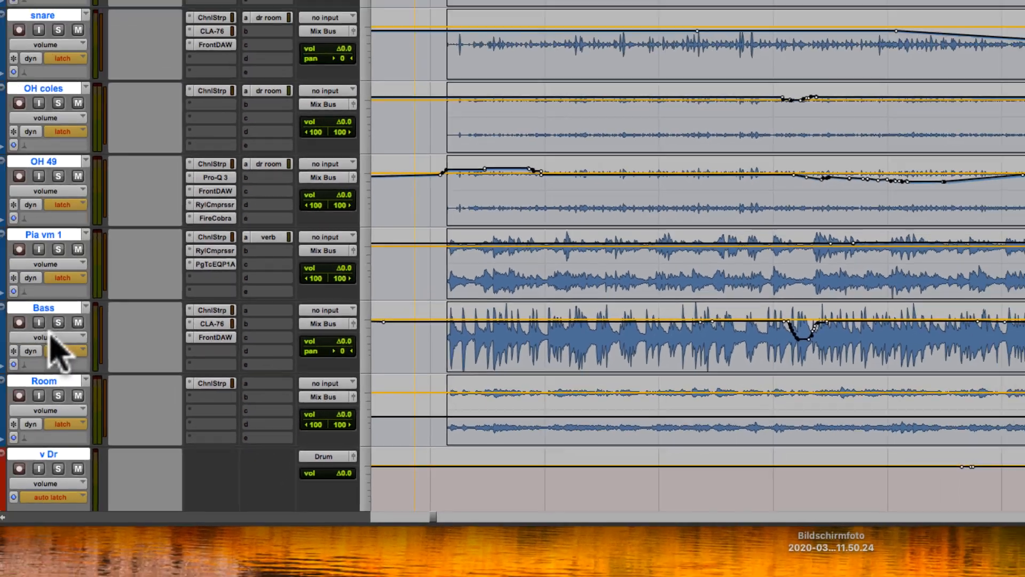
Step: Show the volume trim view on all tracks to check the trim lines, and return to the volume view
left_click(62, 350)
left_click(53, 412)
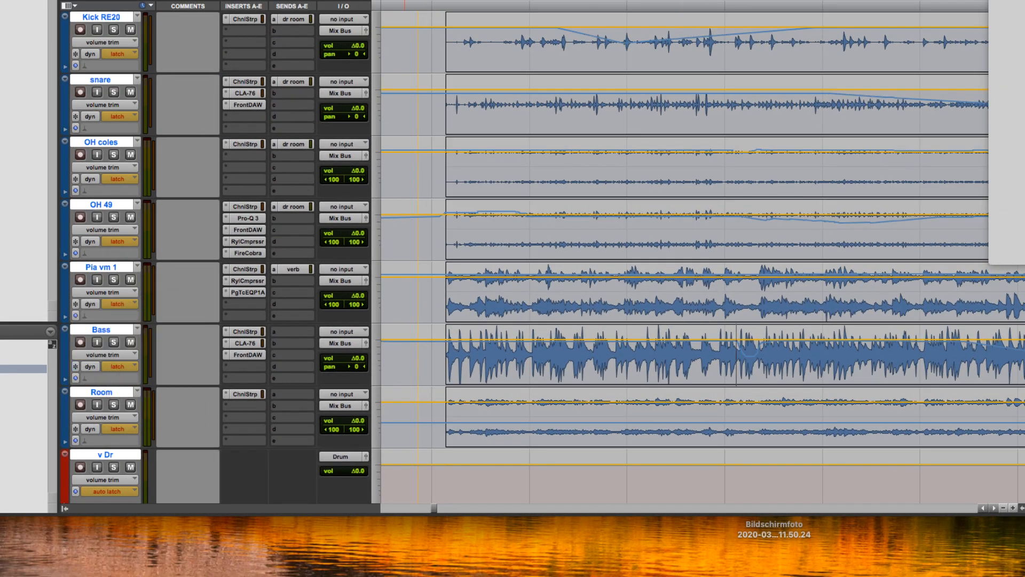
key("super+bracketleft")
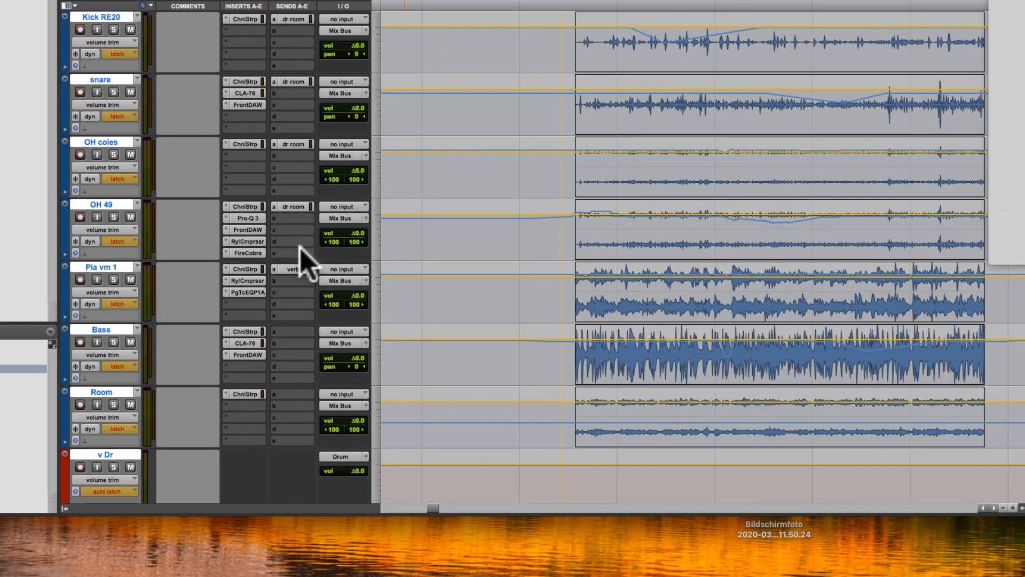
left_click(95, 353)
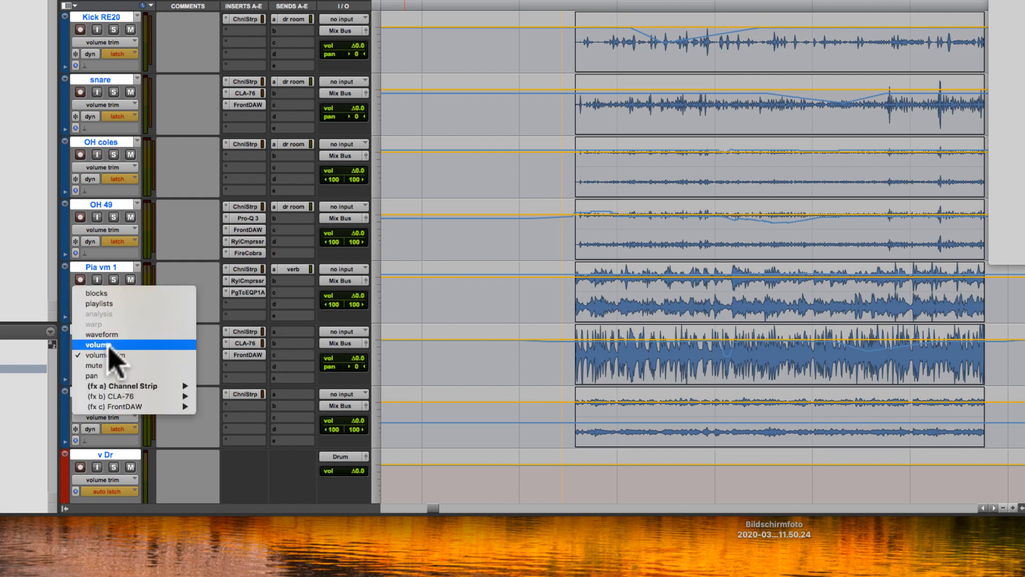
left_click(107, 347)
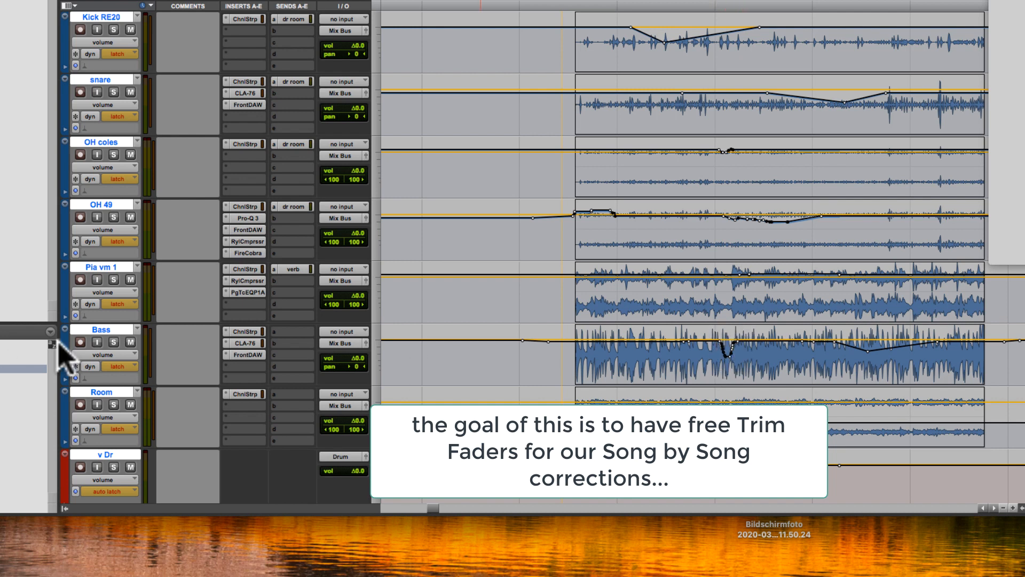
Step: Display volume trim on all tracks and enable Write on Stop for the selection
left_click(115, 355)
left_click(124, 365, "alt")
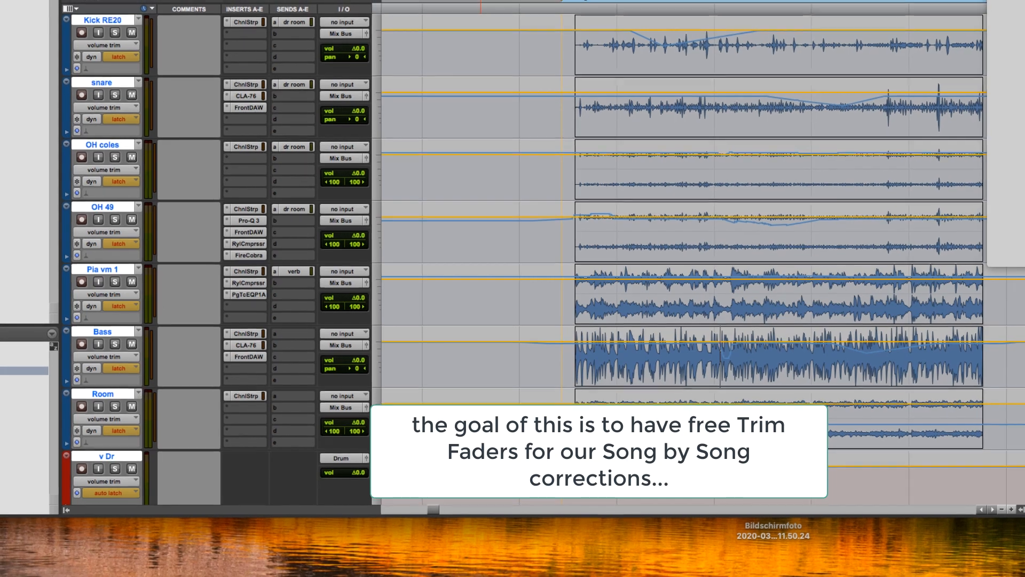
key("super+bracketleft")
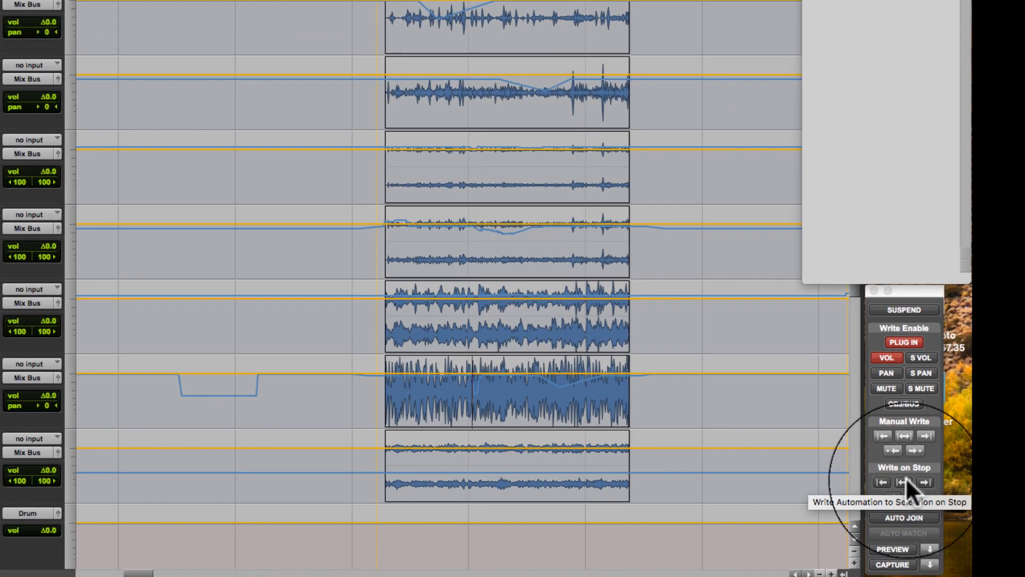
left_click(910, 484)
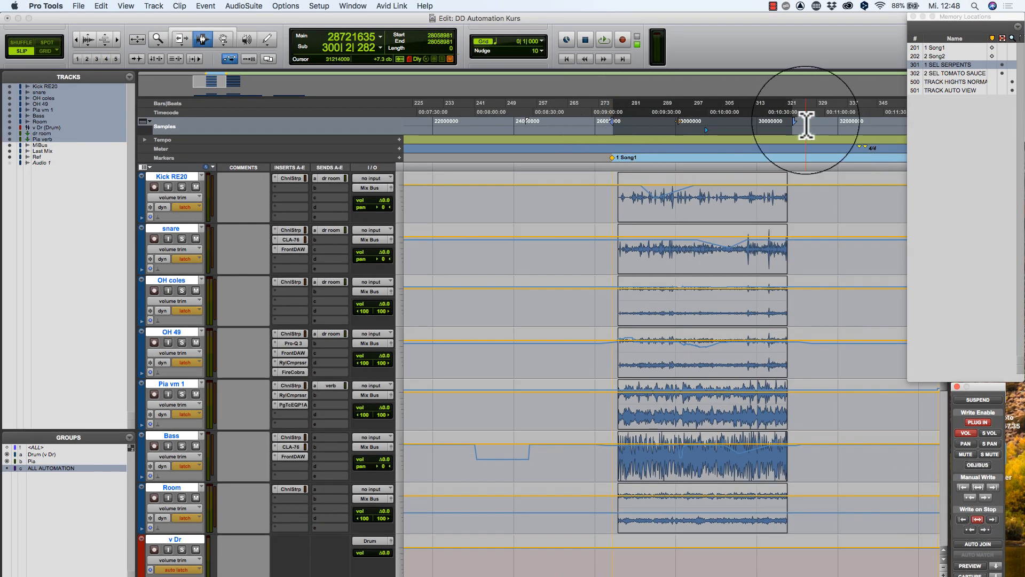
Step: Play from inside Song1 and ride the Pia vm 1 trim volume, ending at about +2.4 dB
key("space")
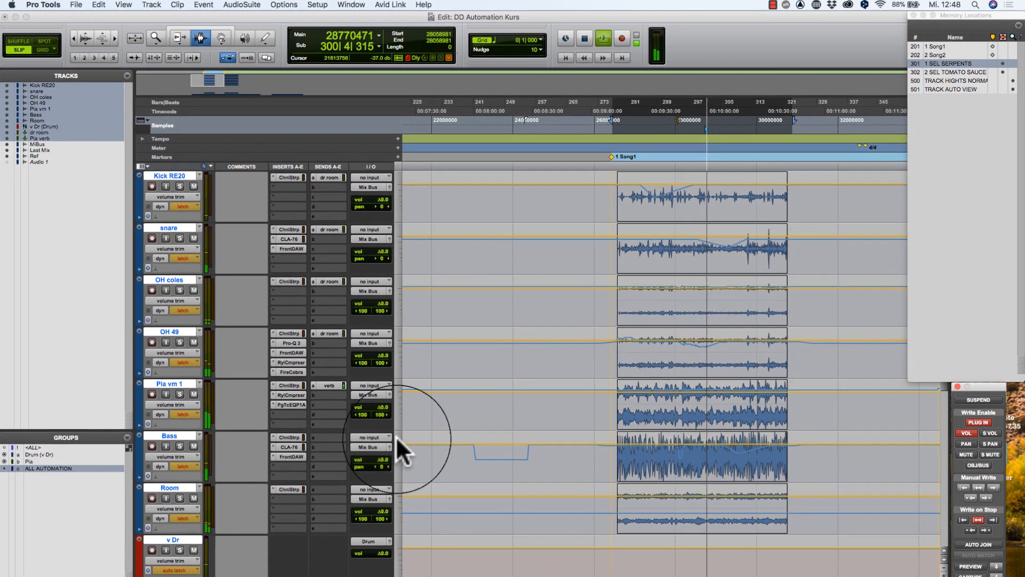
key("space")
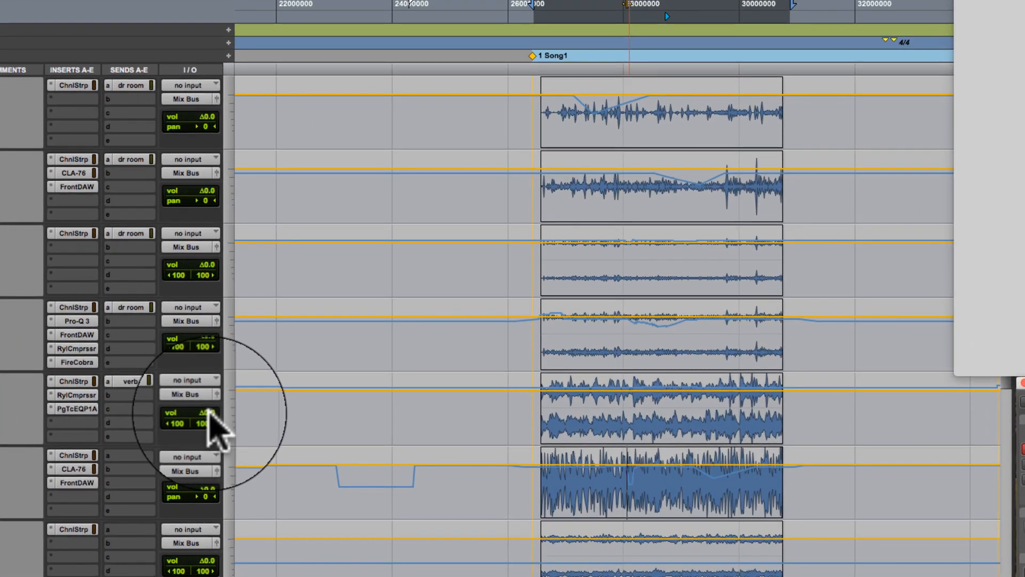
left_click_drag(206, 411, 209, 409)
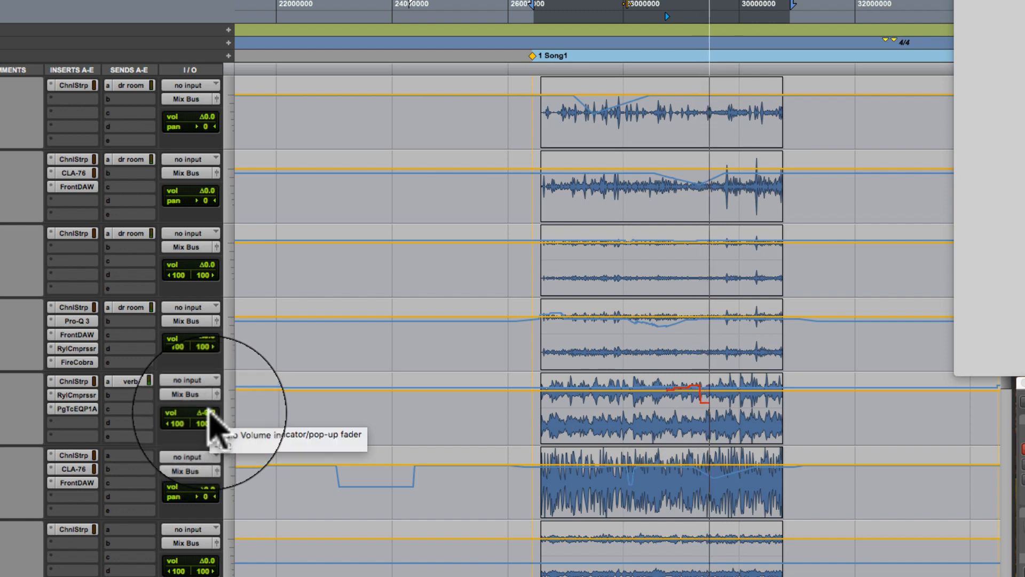
left_click_drag(208, 410, 209, 407)
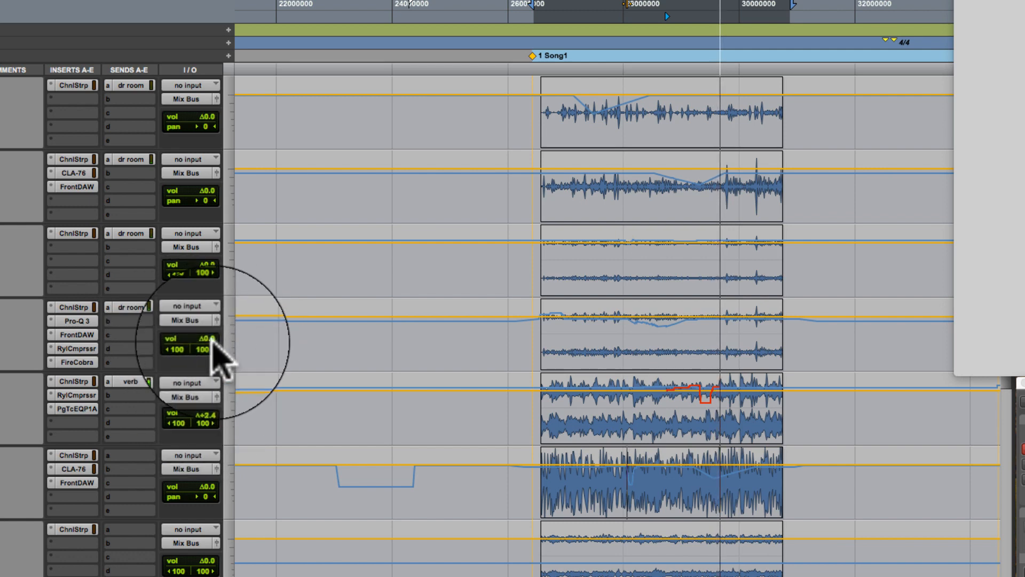
Step: During playback, raise the OH 49 trim volume slightly and lower the OH coles trim volume to about -2.6 dB
mouse_move(210, 348)
left_mouse_down()
mouse_move(208, 335)
mouse_move(211, 347)
left_mouse_up()
mouse_move(200, 268)
left_mouse_down()
mouse_move(206, 279)
mouse_move(205, 263)
left_mouse_up()
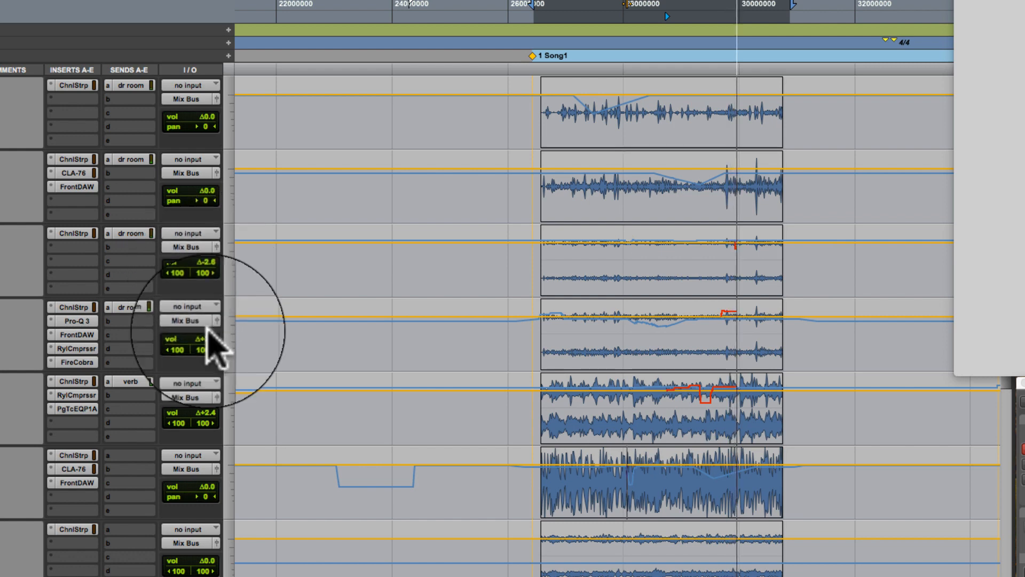
Step: Write volume trims across Song1 during playback, lowering Bass by 4.0 dB and Room to minus infinity
left_click_drag(207, 485, 208, 487)
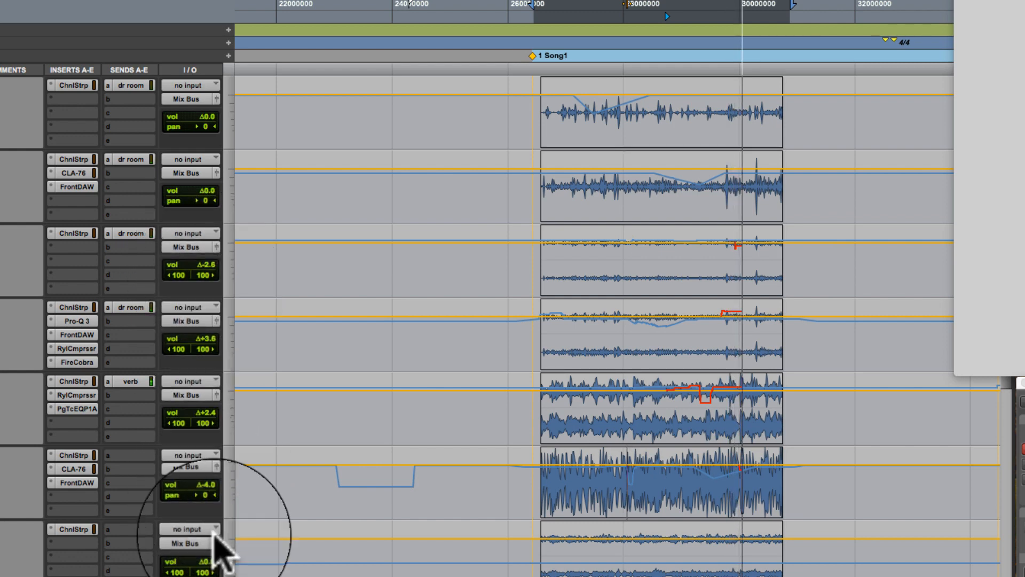
left_click_drag(208, 558, 221, 571)
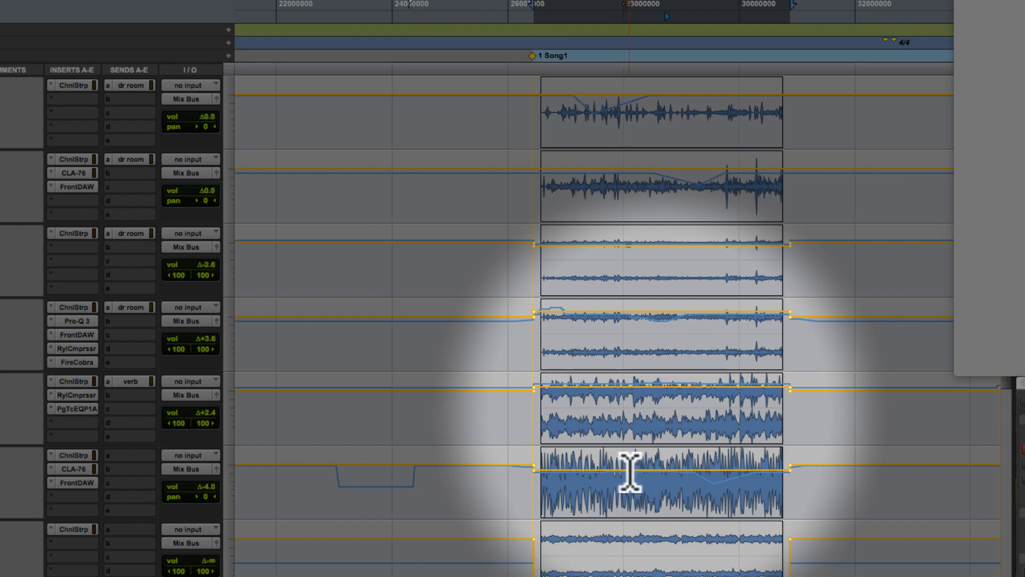
Step: Undo and redo the trim pass to compare Song1 without and with the written volume trims
key("ctrl+z")
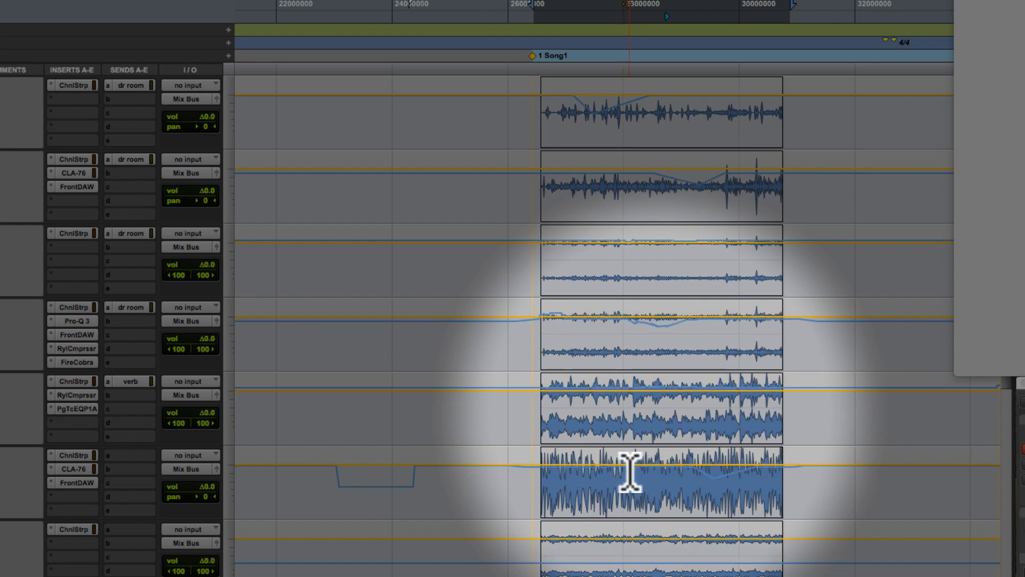
key("ctrl+shift+z")
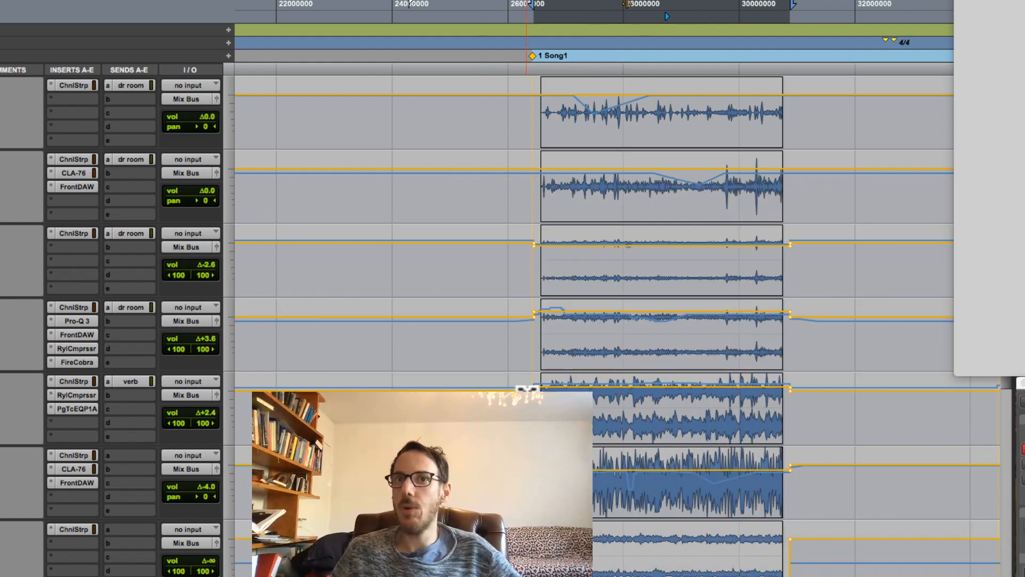
left_click(630, 419)
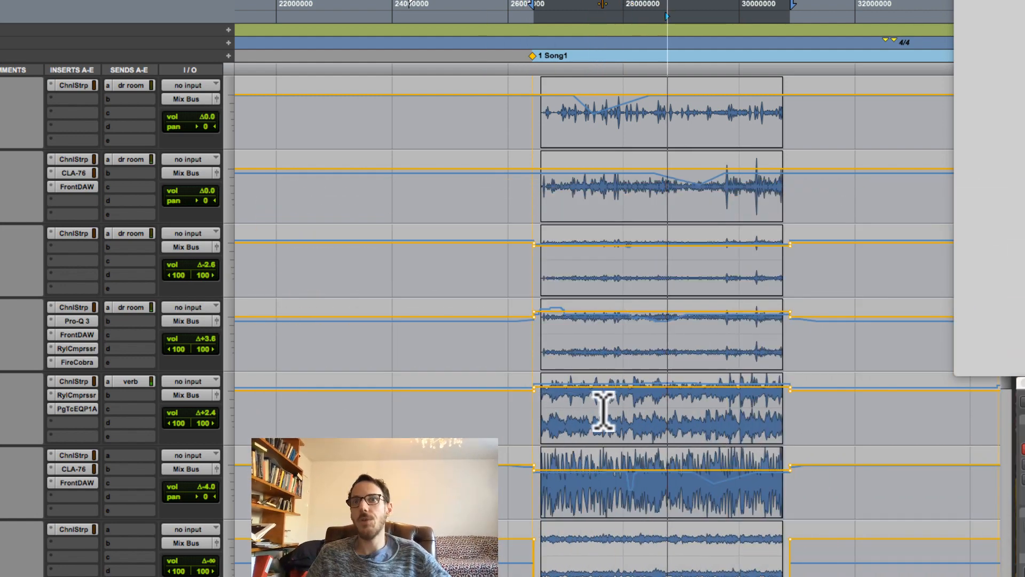
left_click(519, 319)
left_click(528, 237)
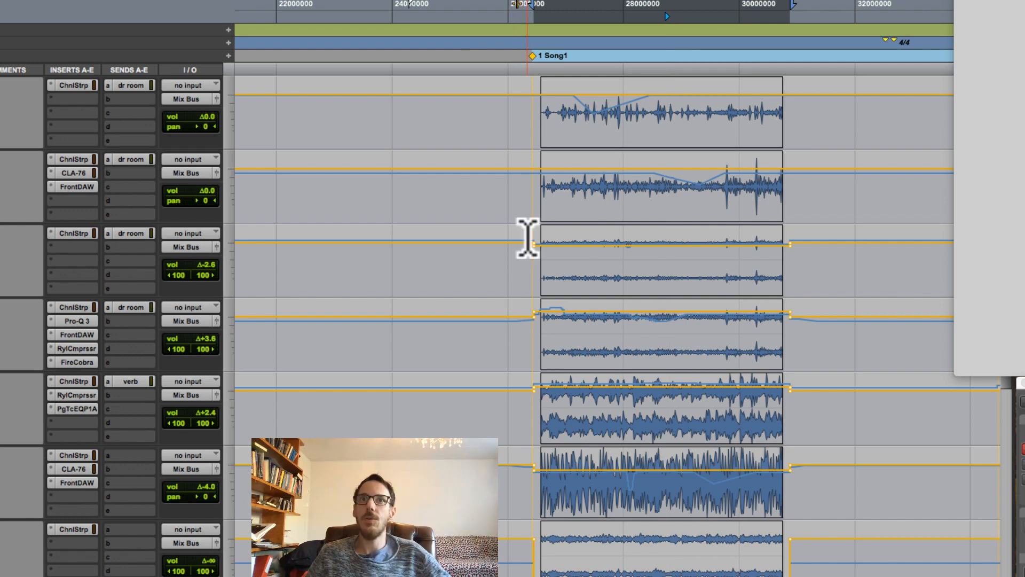
Step: Delete the volume trim automation across Song1 on the tracks from OH coles through Room, and audition the section
left_click_drag(516, 251, 815, 542)
left_click(816, 542)
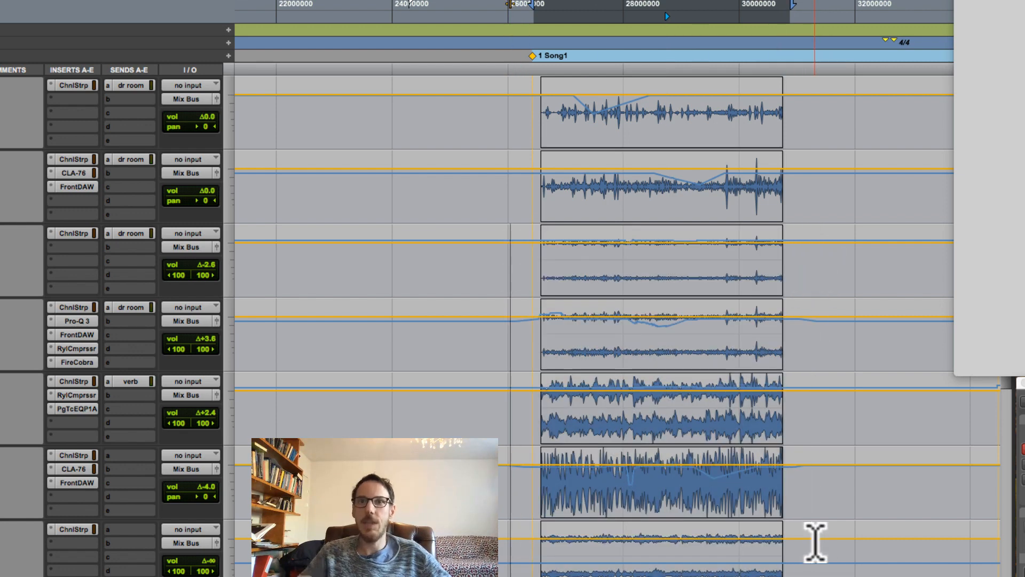
left_click(594, 342)
key("space")
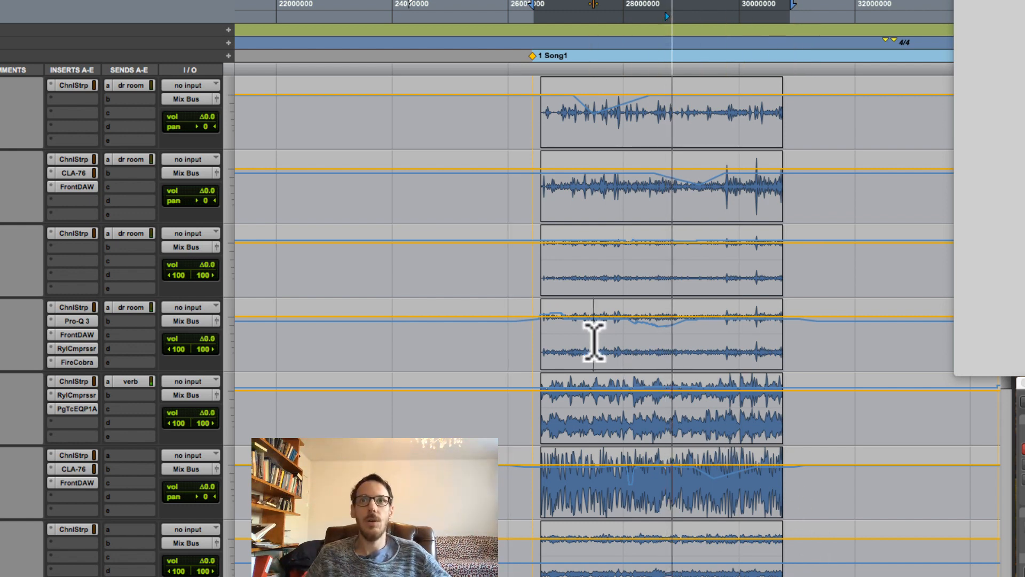
key("space")
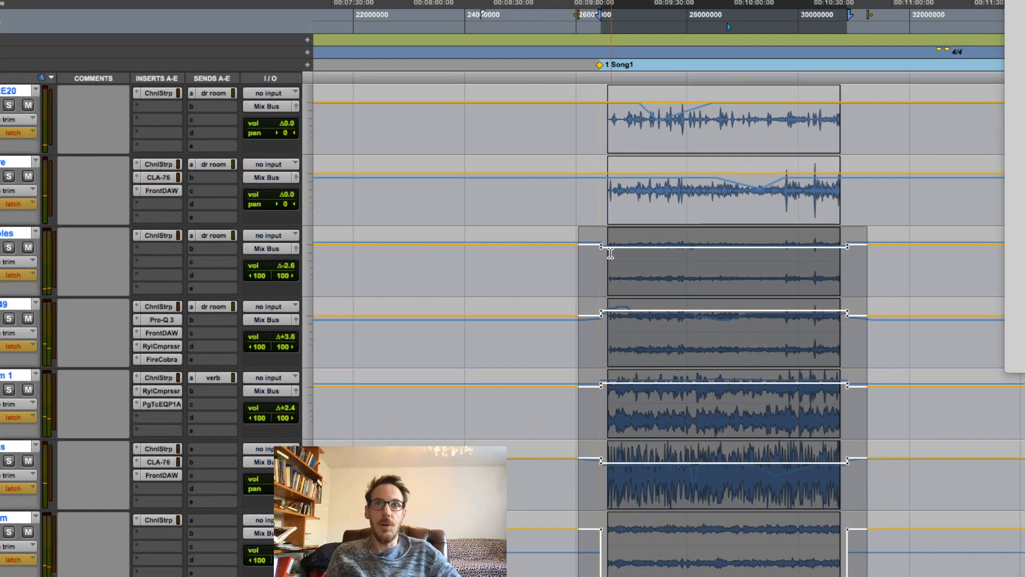
Step: Clear the Song1 trim automation again, play the section without it, and undo the removal during playback
key("space")
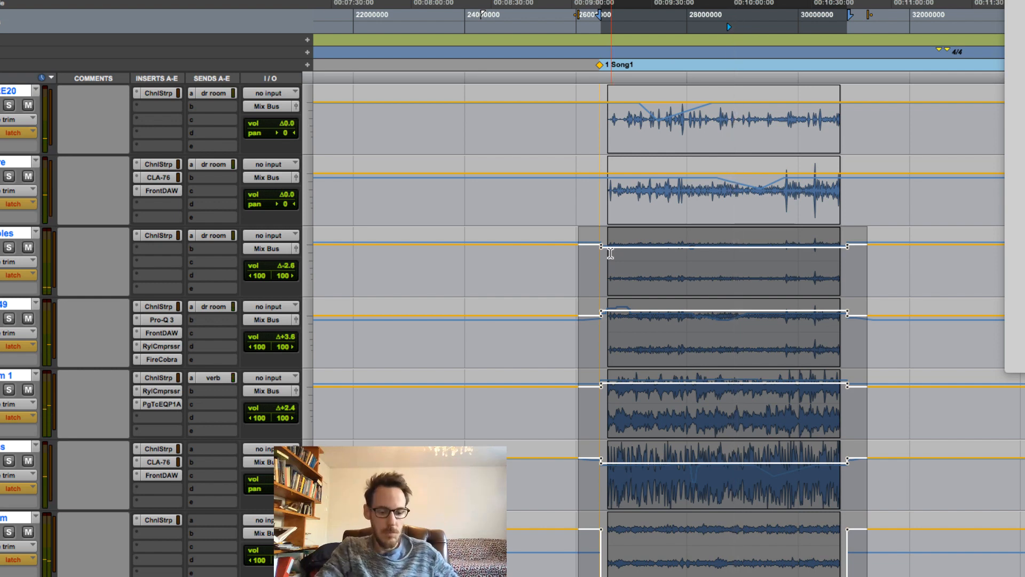
key("Escape")
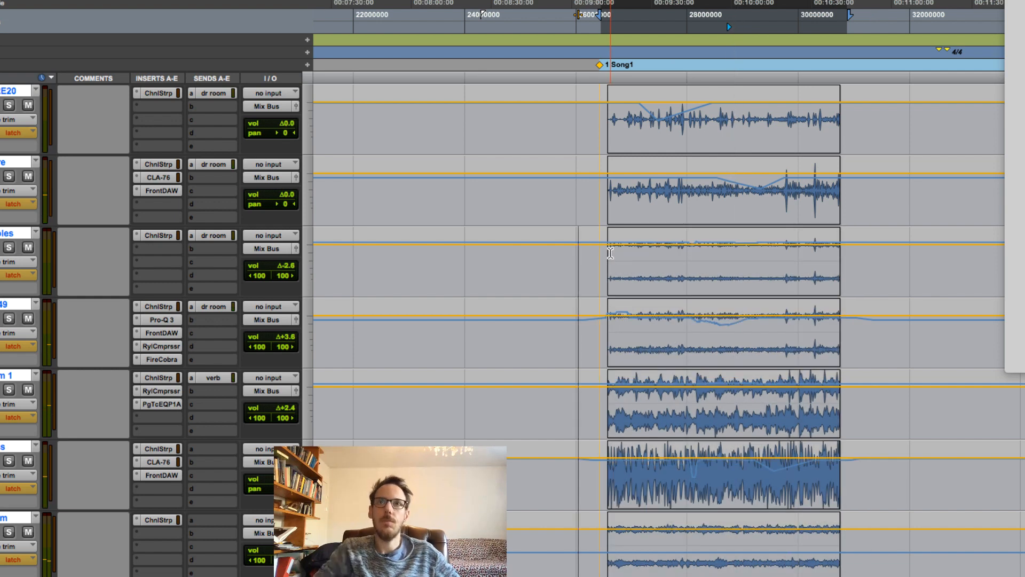
key("space")
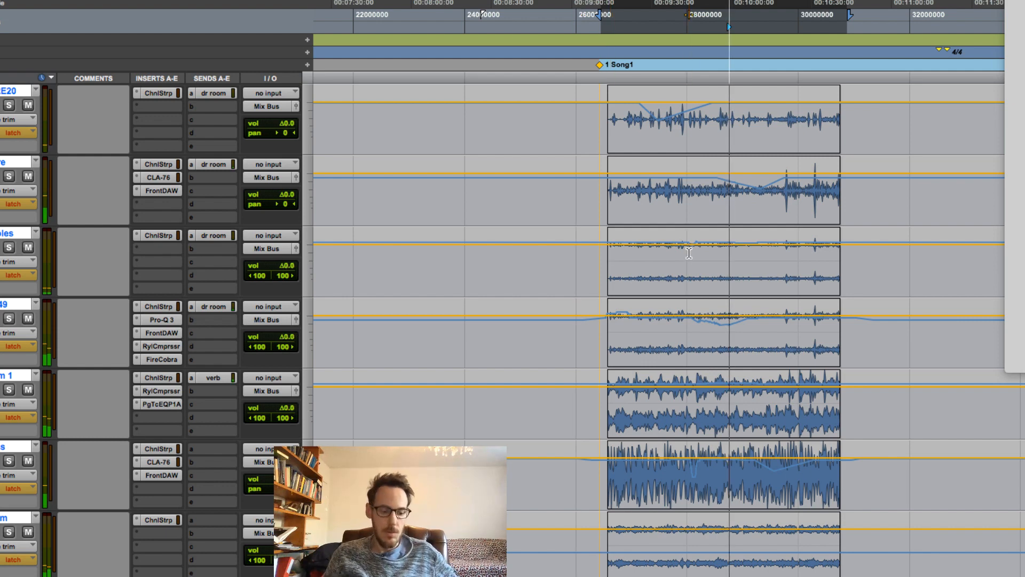
key("super+z")
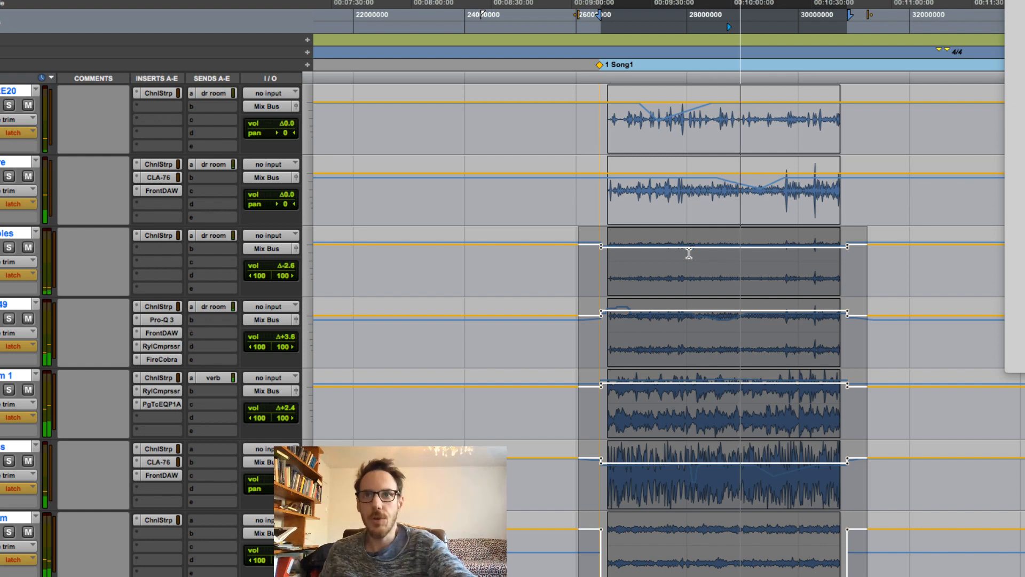
key("space")
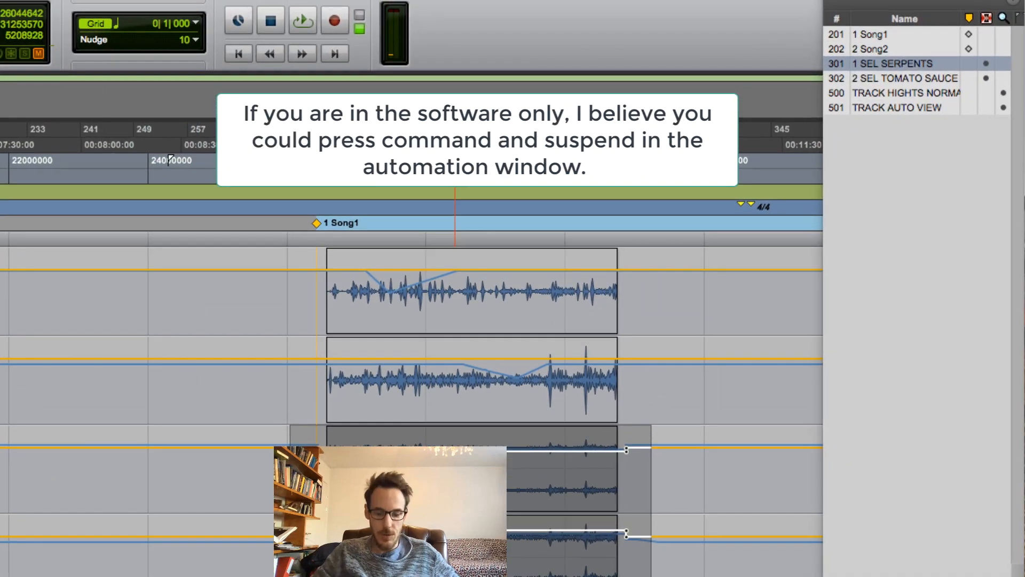
Step: Recall memory location 302, 2 SEL TOMATO SAUCE, and dismiss the New Memory Location dialog without creating one
key("ctrl+super+p")
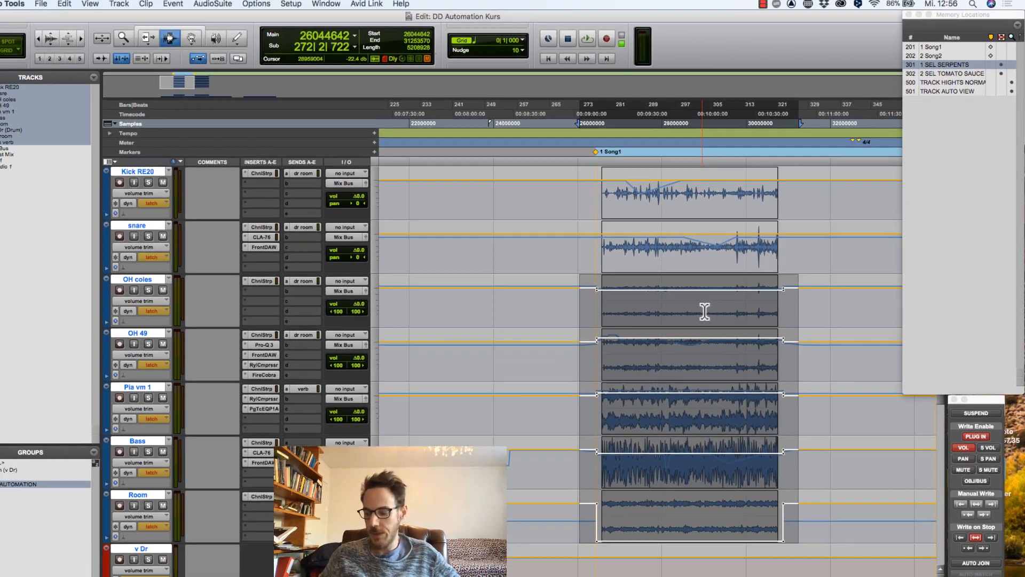
key("KP_Decimal")
key("3")
key("0")
key("2")
key("KP_Decimal")
key("KP_Enter")
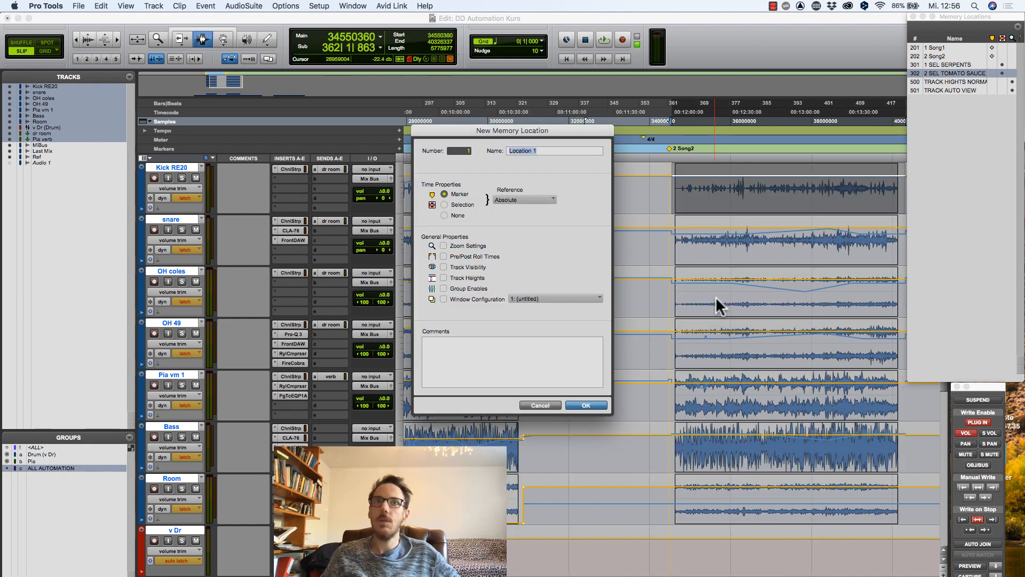
left_click(540, 406)
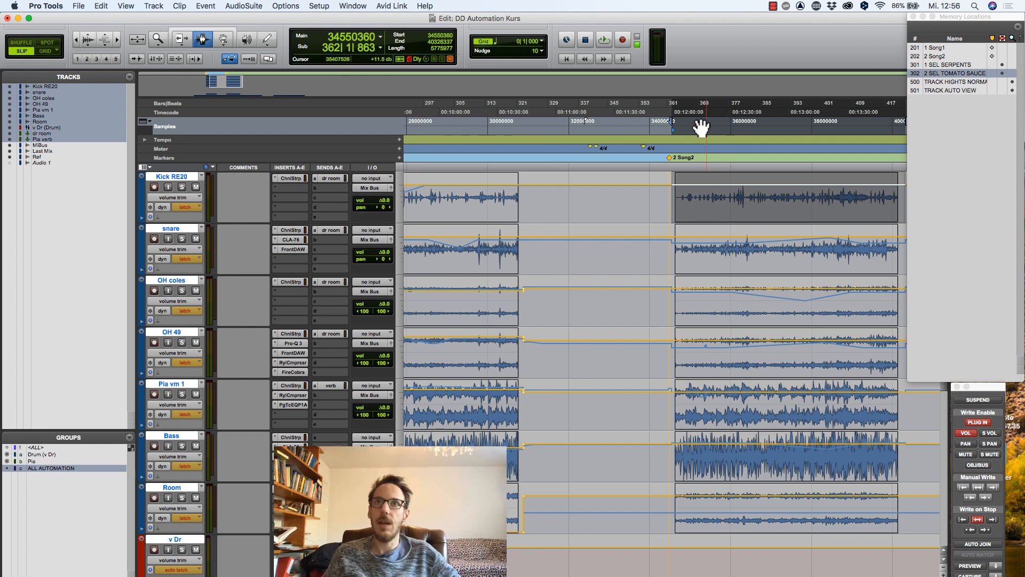
Step: Play Song2 from about bar 381 and write volume trims of +3.6 dB on Pia vm 1, -5.3 dB on OH 49 and +4.8 dB on OH coles
left_click_drag(677, 138, 746, 137)
key("space")
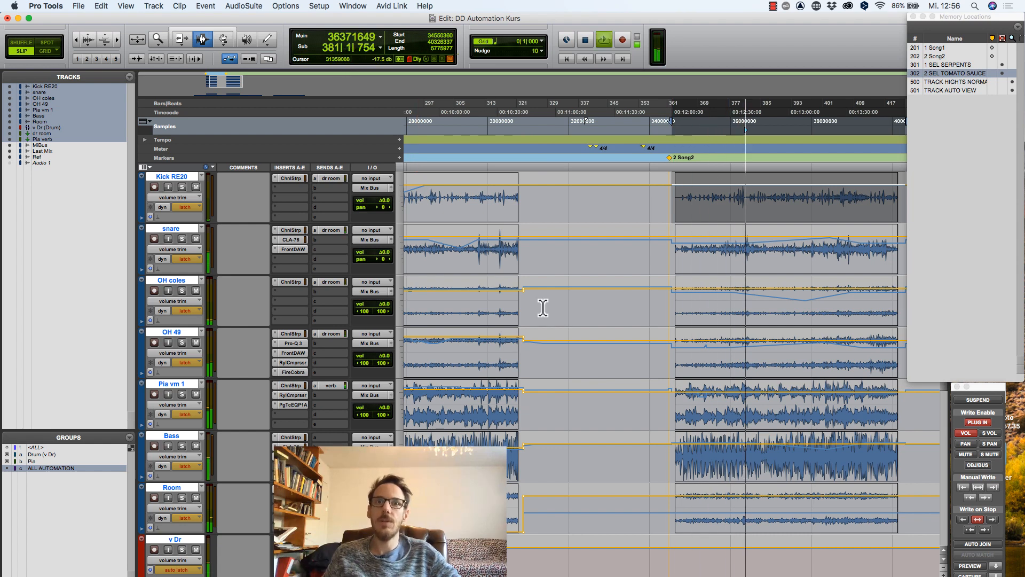
key("space")
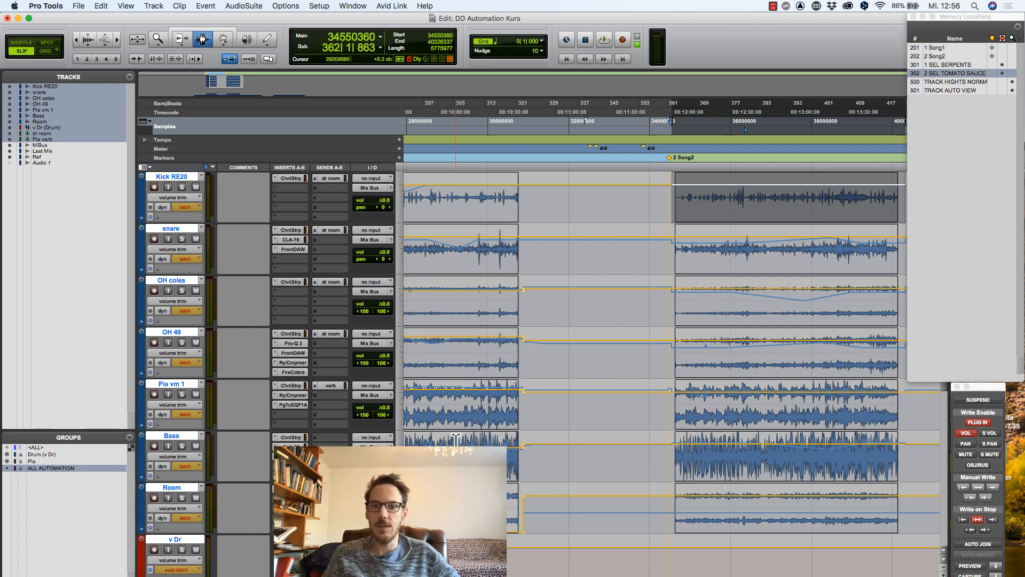
key("space")
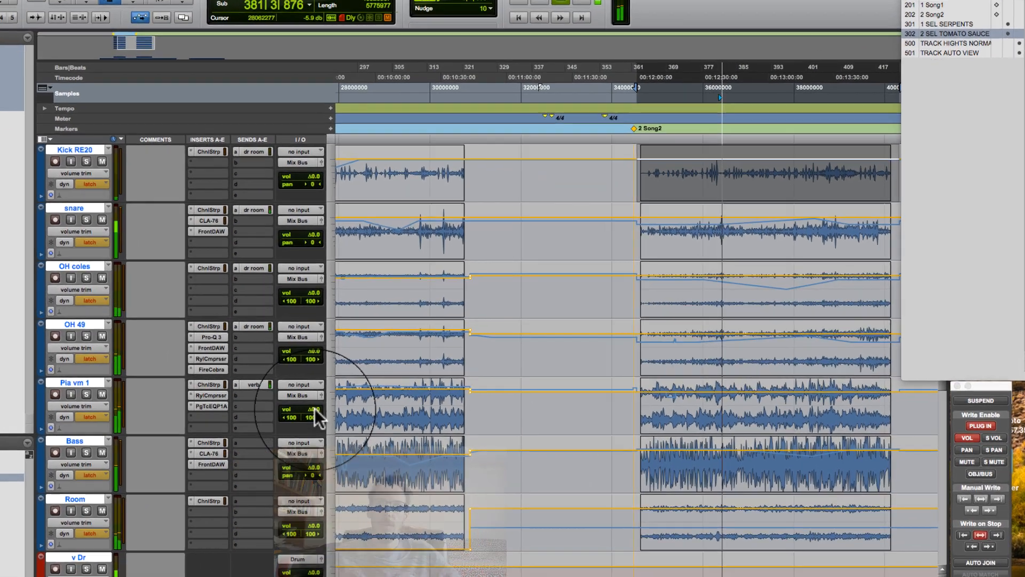
left_click_drag(389, 402, 384, 401)
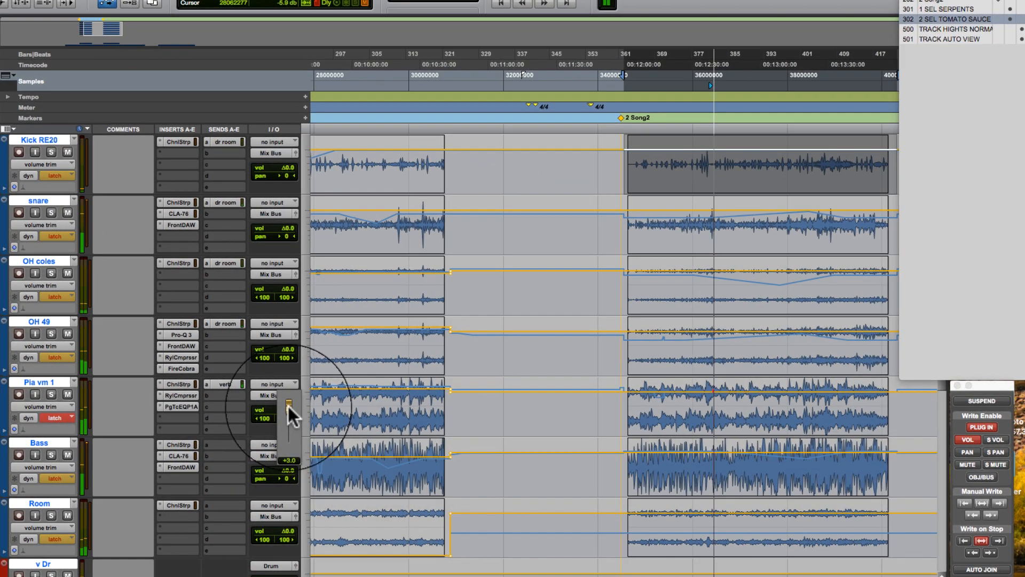
left_click_drag(287, 403, 287, 405)
left_click_drag(279, 354, 283, 353)
left_click_drag(280, 290, 287, 283)
left_click(697, 395)
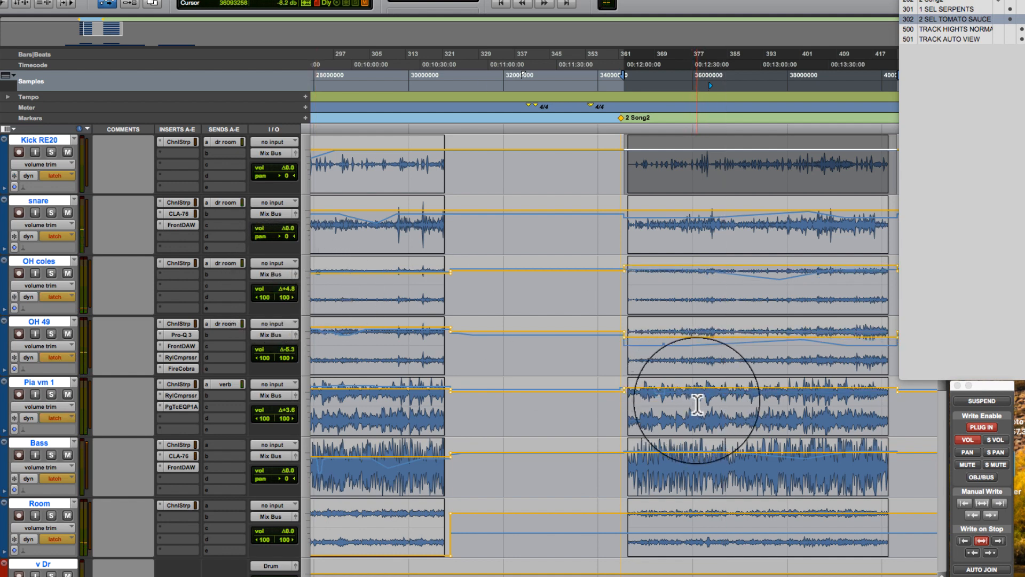
left_click(332, 415)
left_click(401, 397)
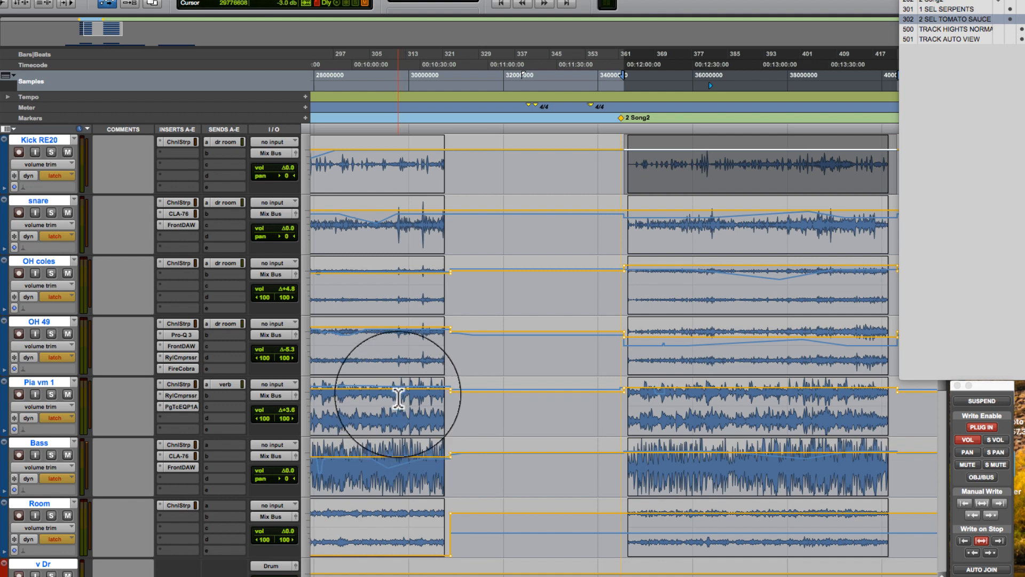
left_click(406, 396)
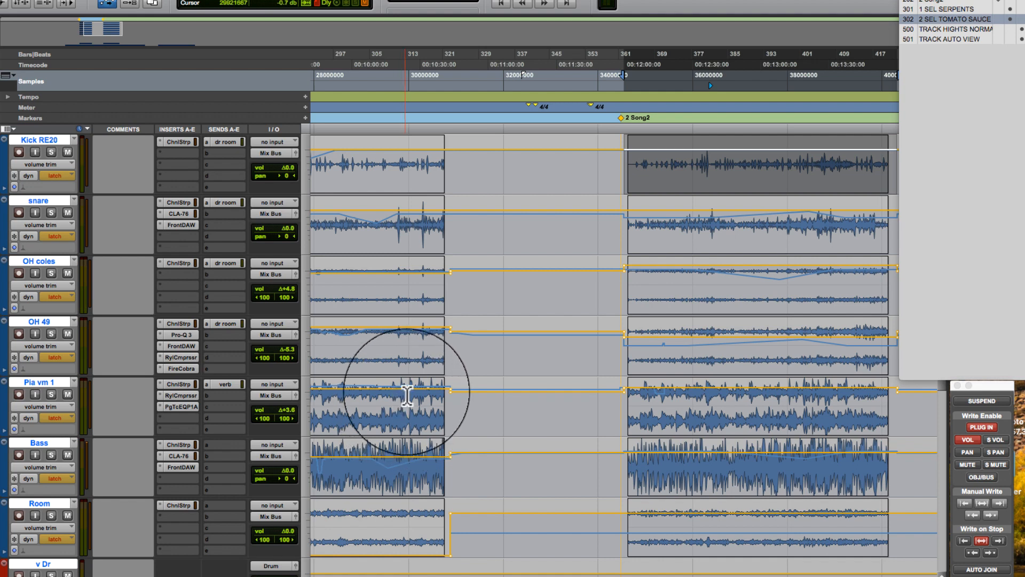
Step: Play Song2 again and write a volume trim of -11.2 dB on Pia vm 1
left_click(683, 397)
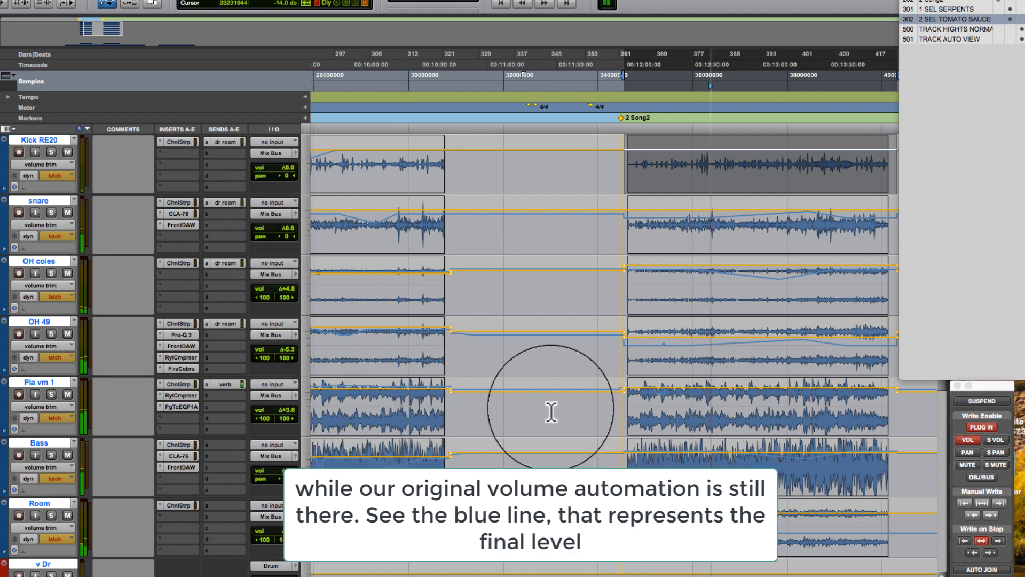
left_click_drag(287, 409, 287, 424)
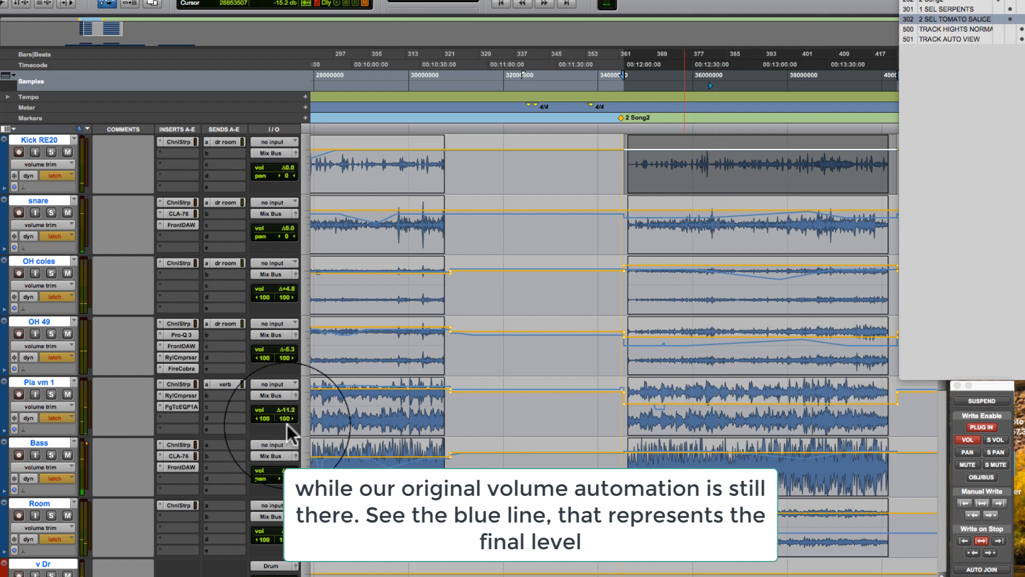
left_click(732, 403)
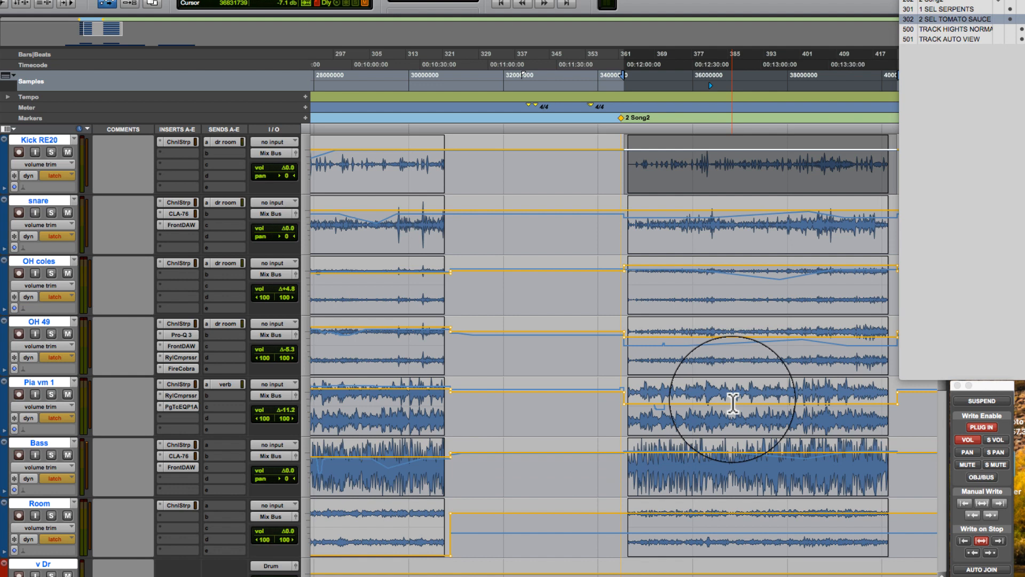
Step: Recall memory location 301, 1 SEL SERPENTS, and show both songs' trim automation side by side in the timeline
left_click(949, 10)
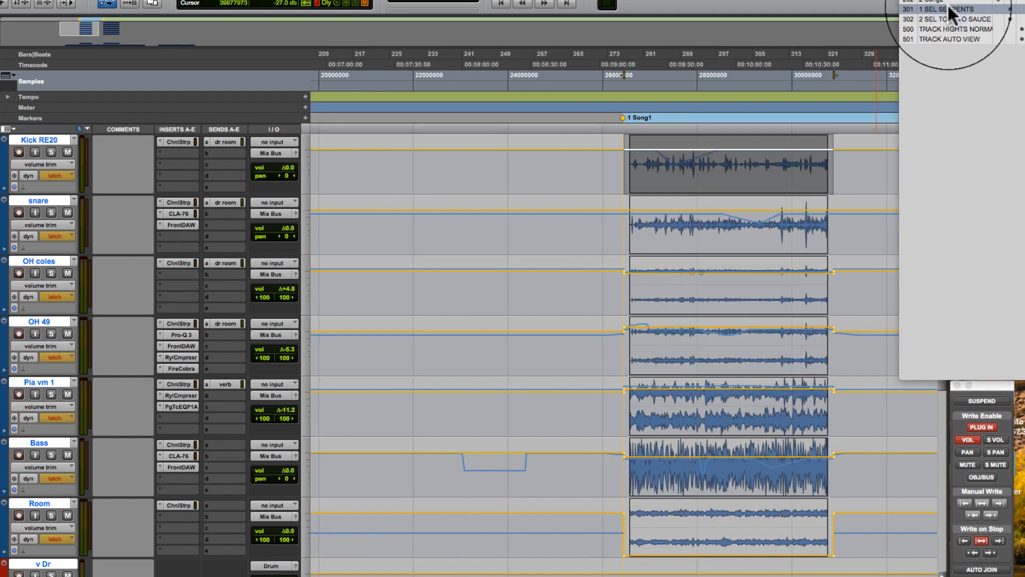
key("r")
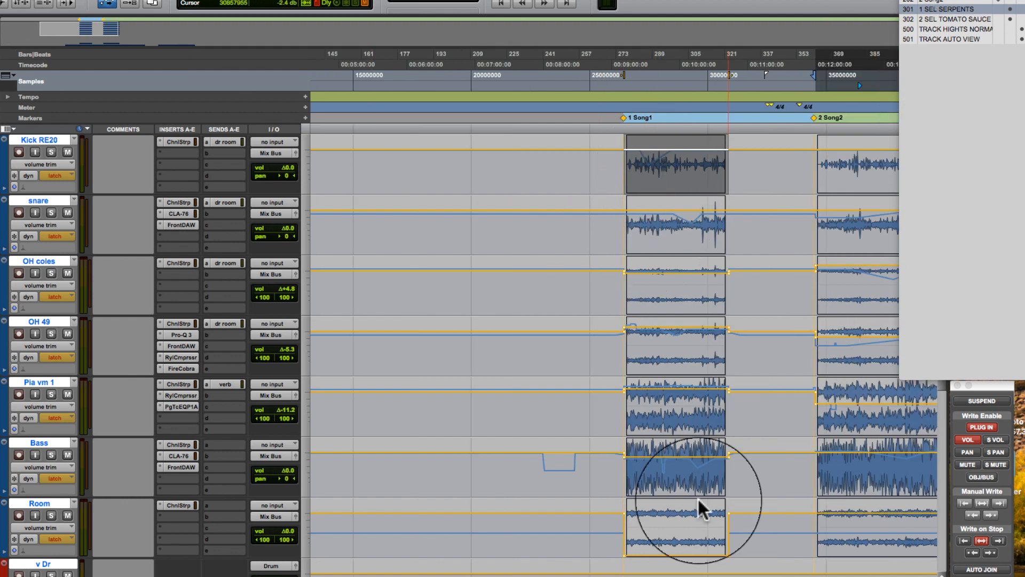
left_click(907, 576)
left_click(908, 576)
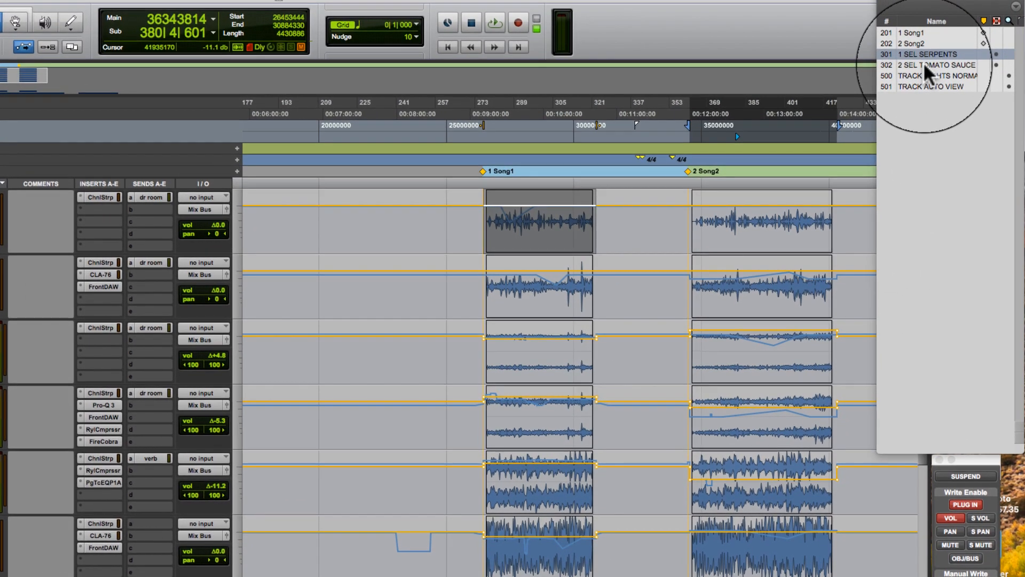
Step: Switch repeatedly between the 1 SEL SERPENTS and 2 SEL TOMATO SAUCE memory locations, finishing with the Song2 range selected
left_click(939, 39)
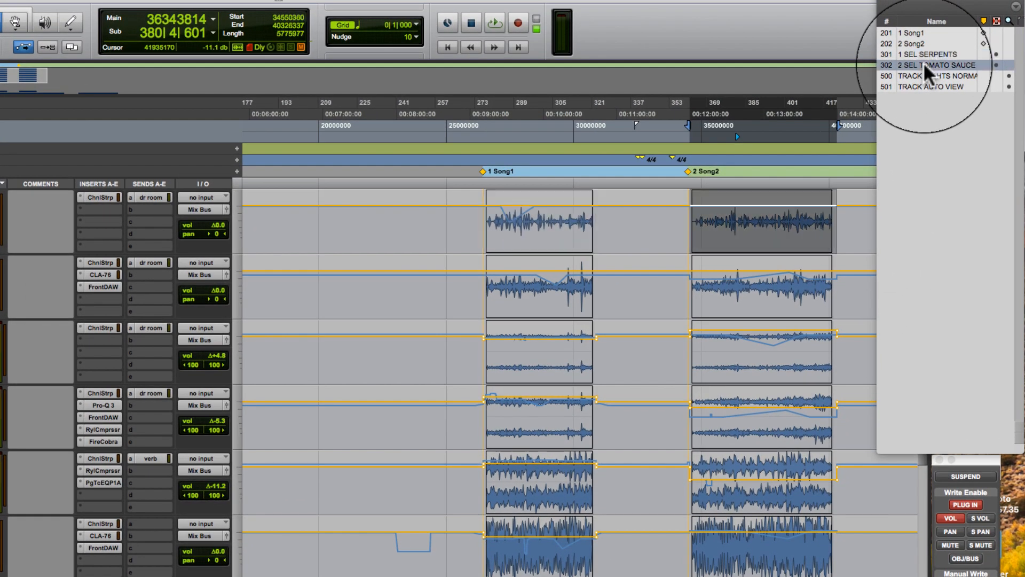
left_click(940, 30)
left_click(921, 62)
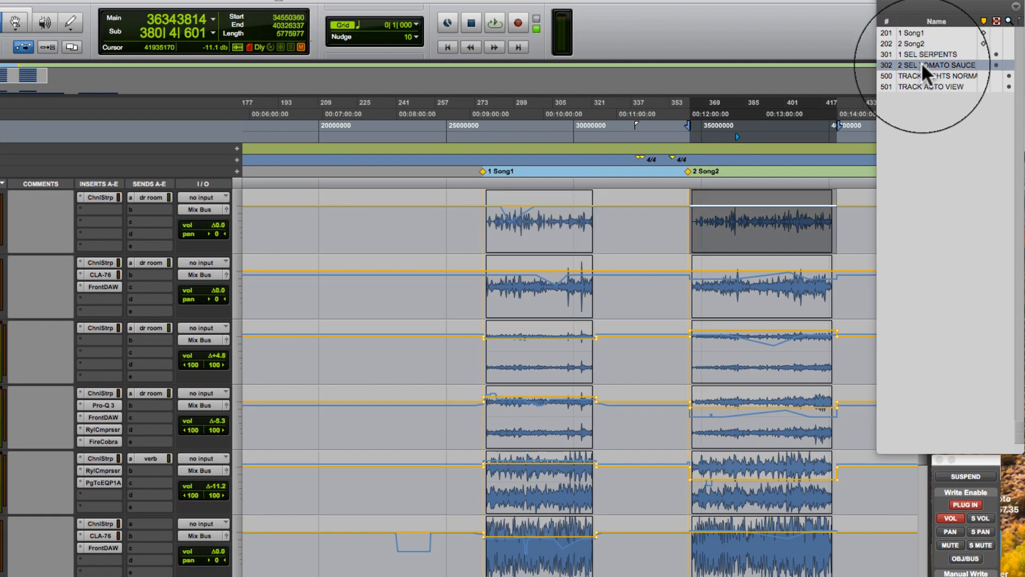
left_click(921, 51)
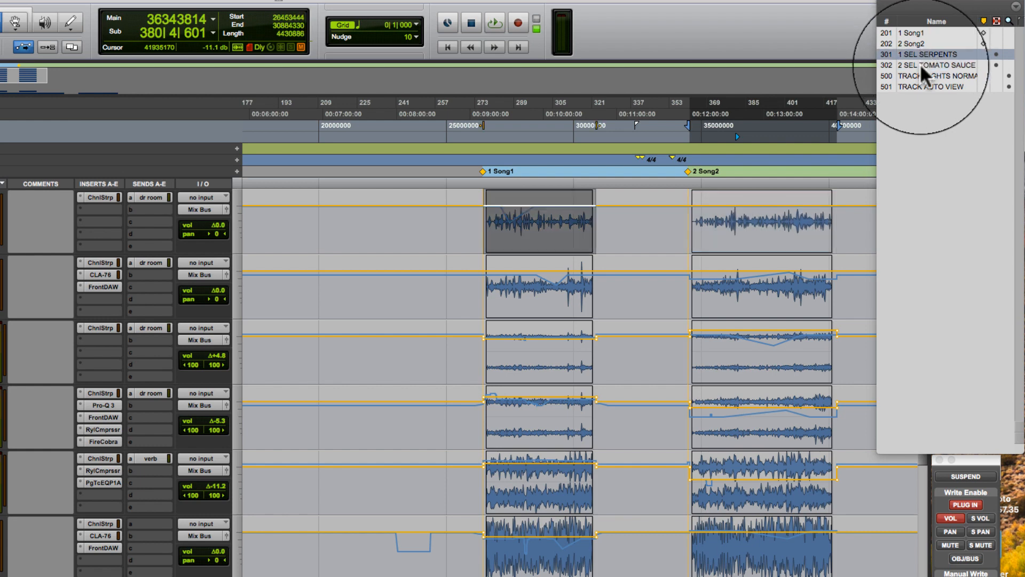
left_click(920, 63)
left_click(929, 52)
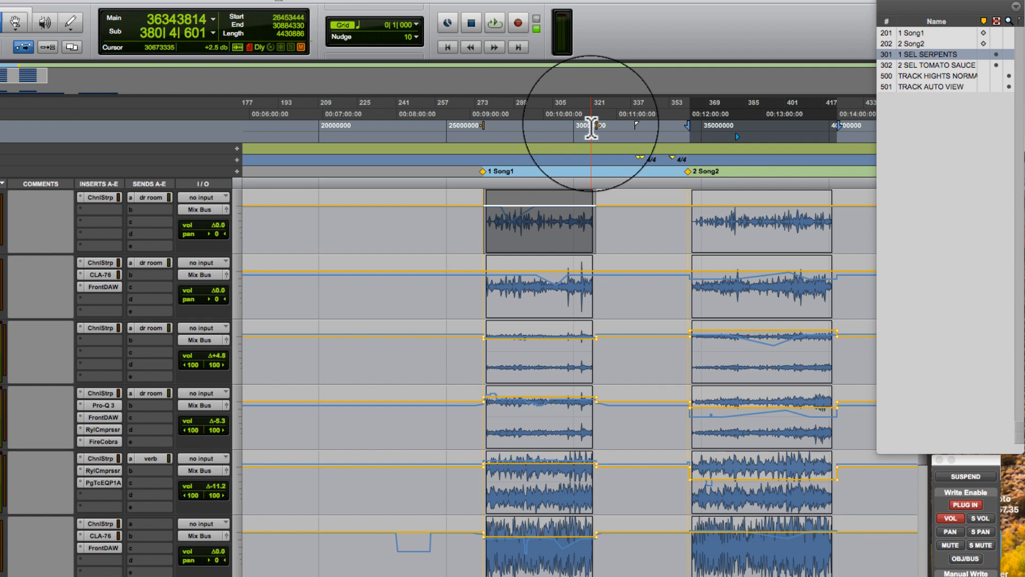
left_click(933, 61)
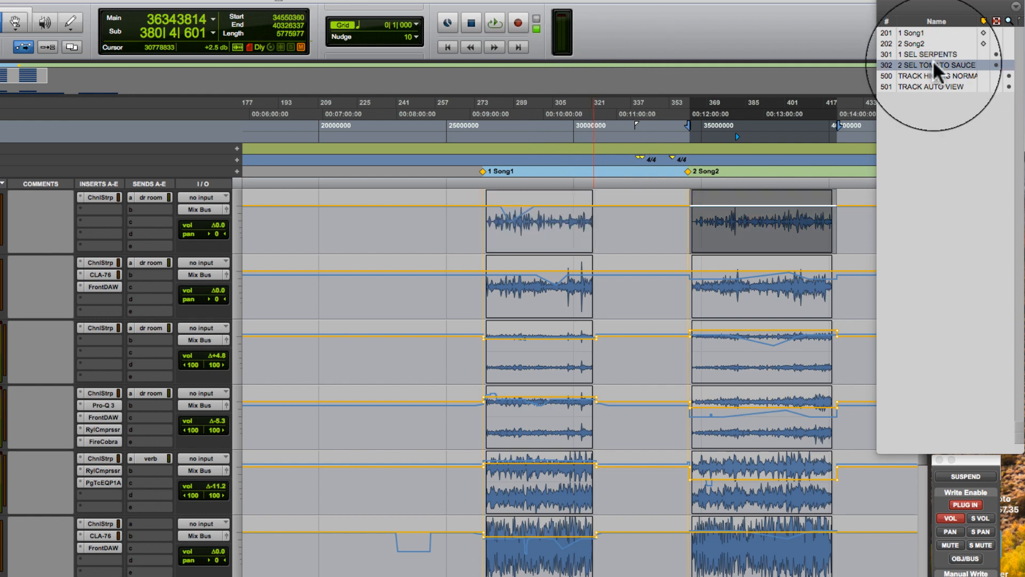
Step: Recall memory location 301, 1 SEL SERPENTS, and play Song1 from about bar 293 with the play start marker
left_click(931, 53)
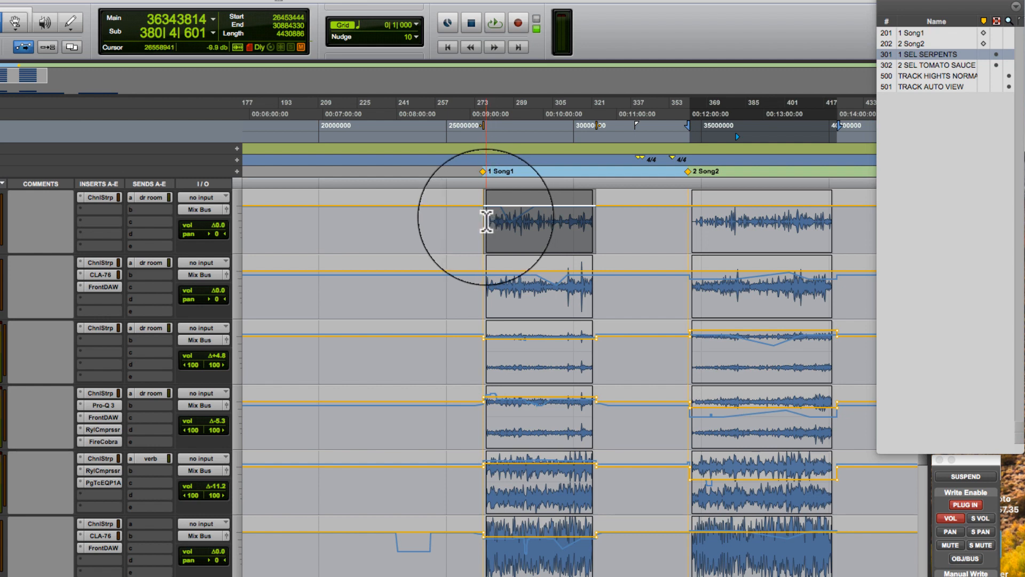
key("space")
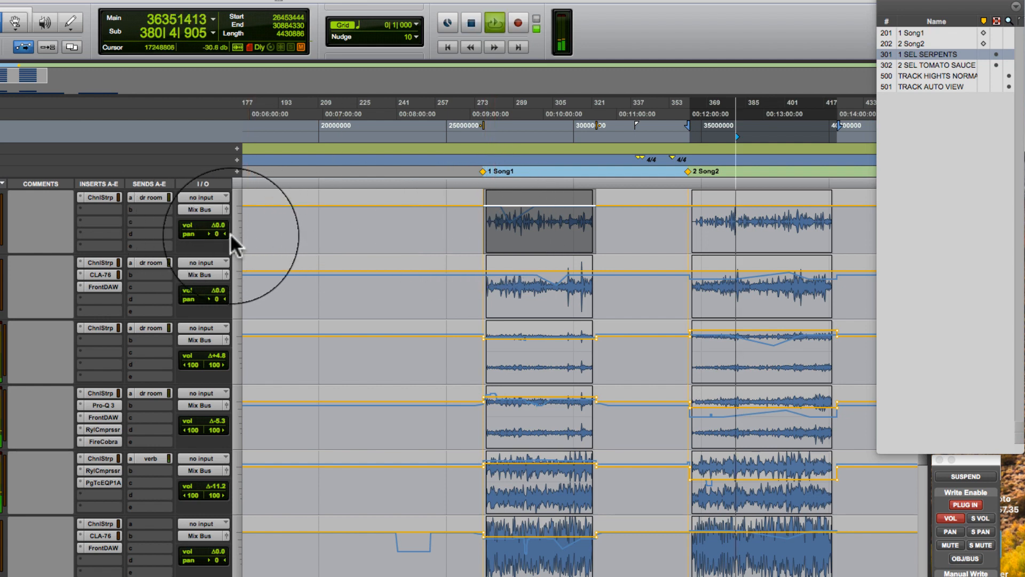
key("space")
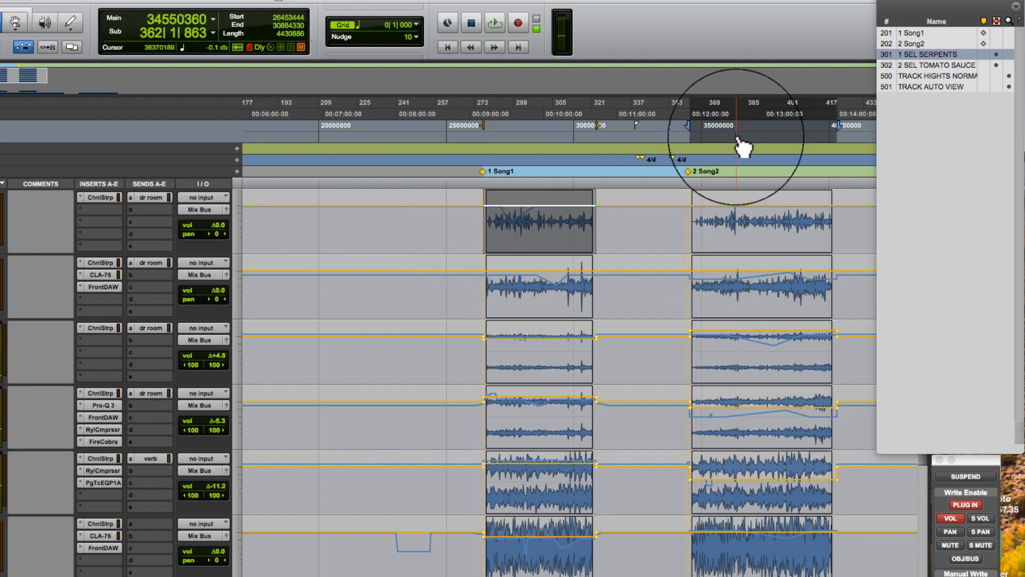
left_click(549, 143)
left_click(531, 151)
key("space")
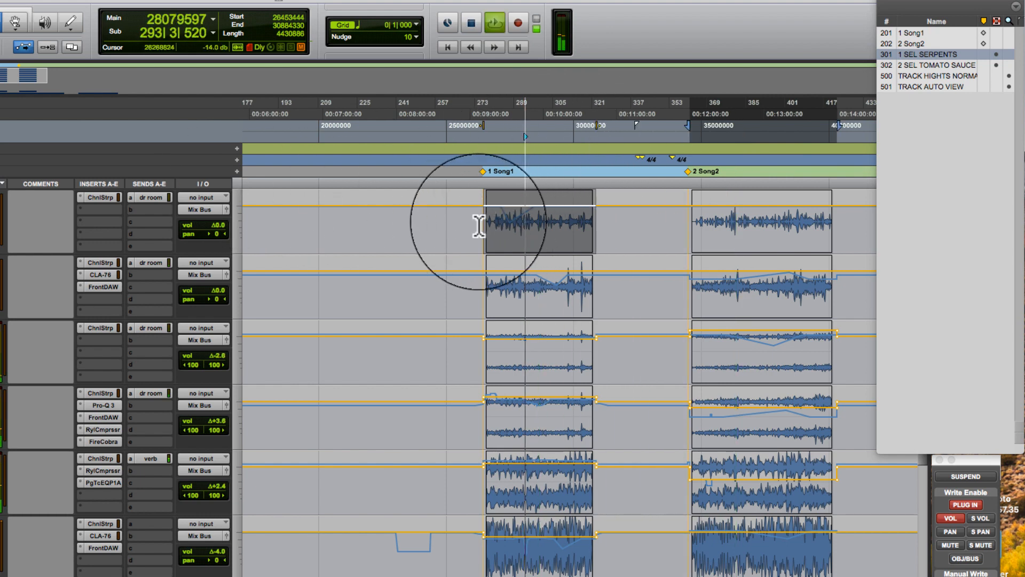
key("space")
key("space")
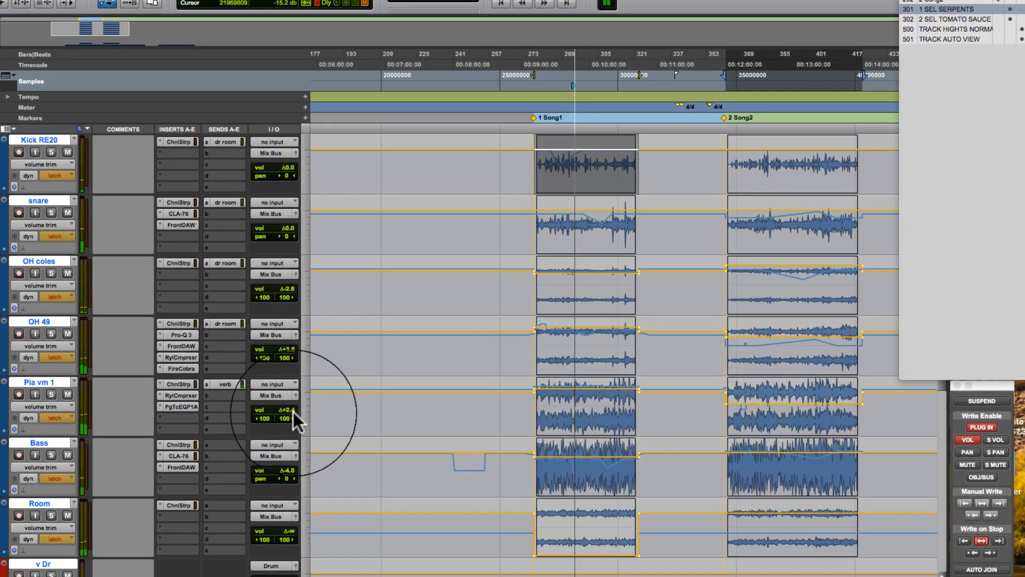
Step: Try to write a volume trim of +12.0 dB on Pia vm 1 during Song1 playback
left_click_drag(225, 488, 217, 522)
left_click_drag(287, 443, 286, 350)
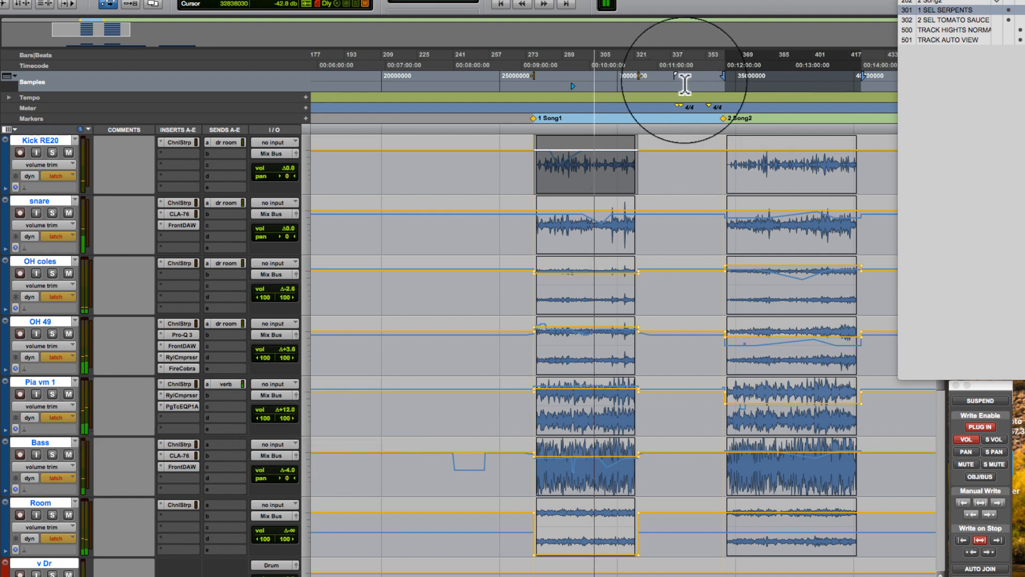
key("space")
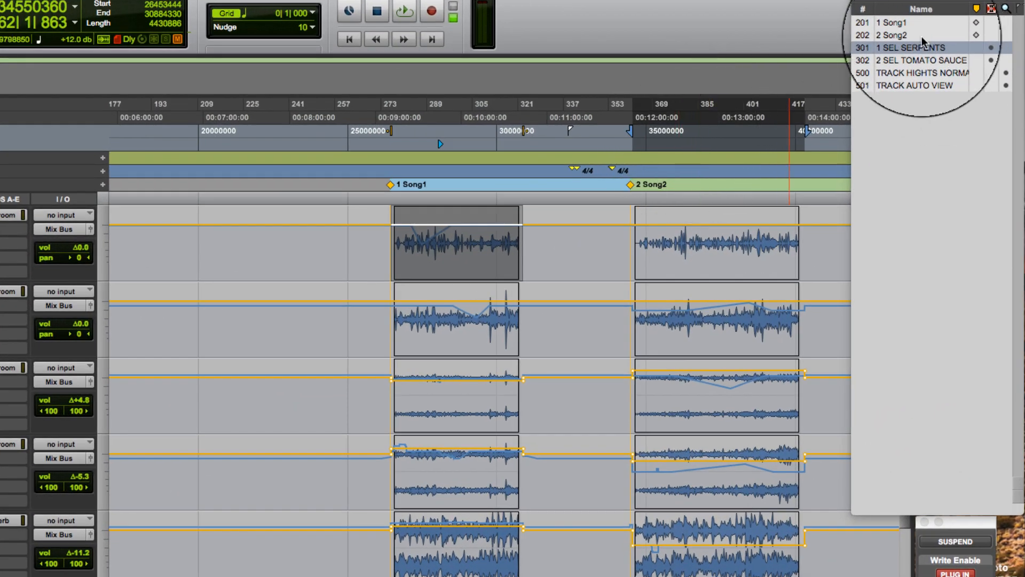
Step: Recall 2 SEL TOMATO SAUCE and 1 SEL SERPENTS in turn, and toggle Dynamic Transport mode to match the timeline selection to Song1
left_click(912, 61)
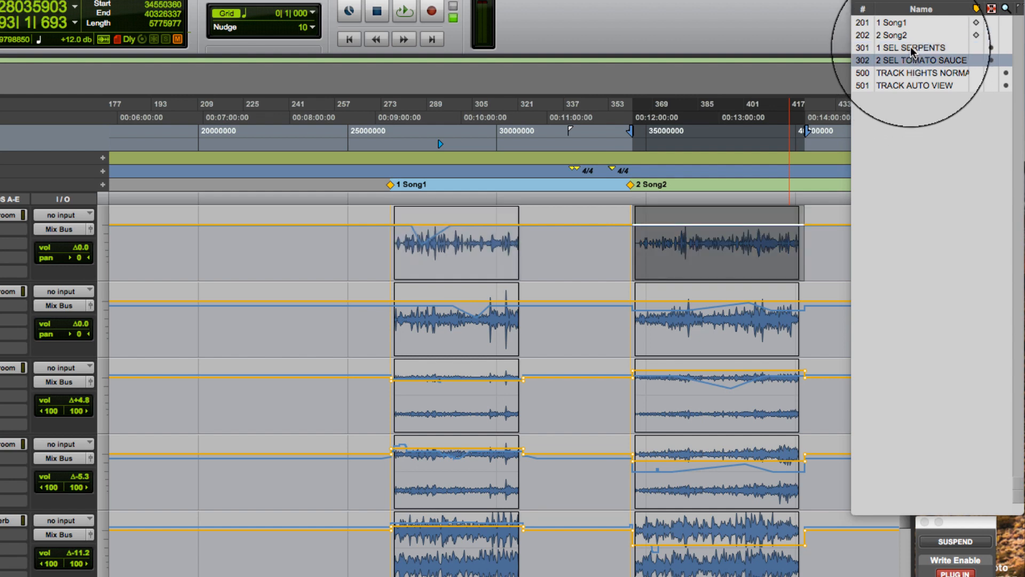
left_click(911, 50)
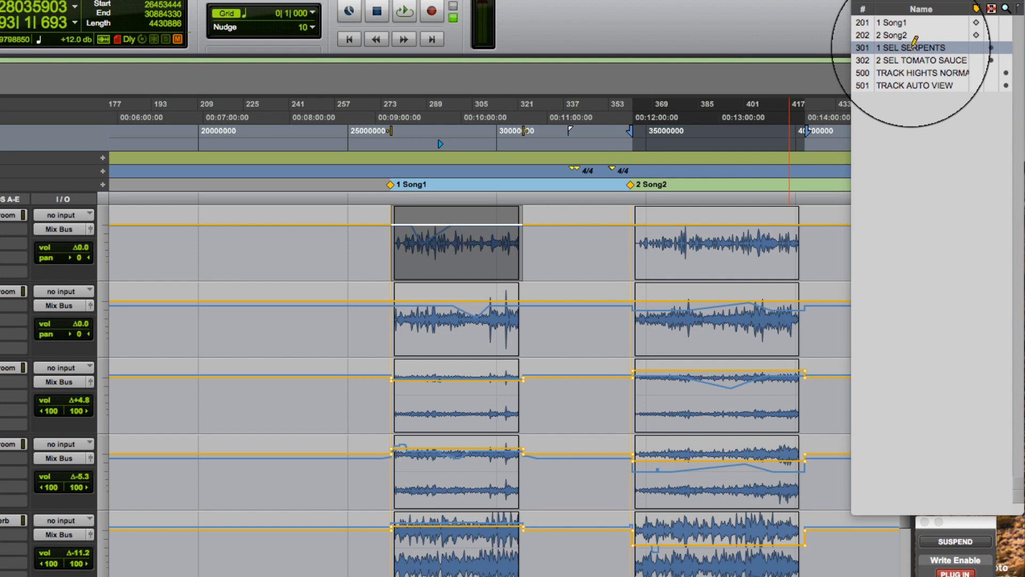
key("ctrl+super+p")
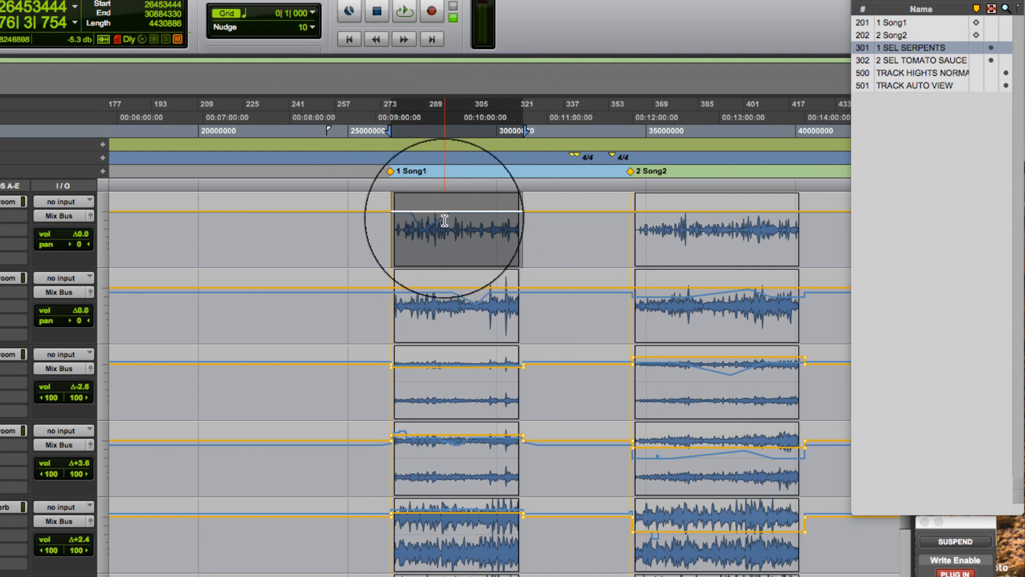
key("ctrl+super+p")
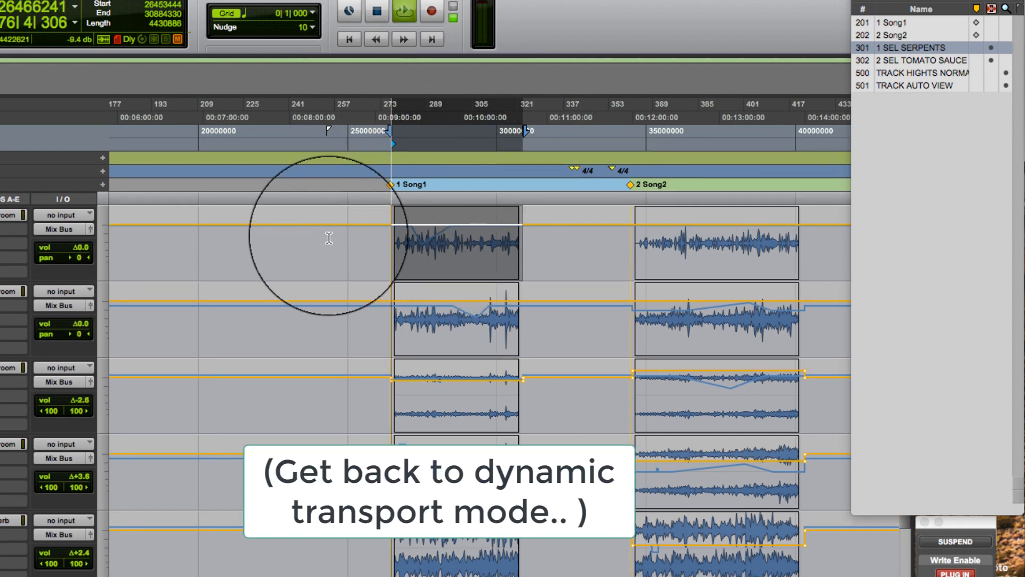
Step: Play Song1 from about bar 300 and write a volume trim of -2.6 dB on Kick RE20
left_click_drag(393, 144, 461, 145)
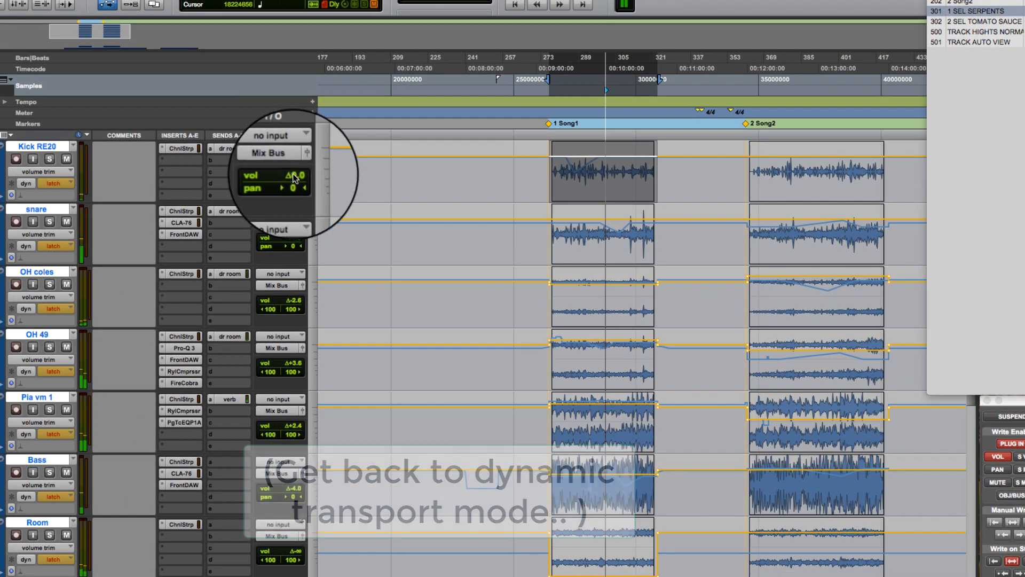
mouse_move(292, 174)
left_mouse_down()
mouse_move(293, 183)
mouse_move(312, 183)
mouse_move(293, 186)
left_mouse_up()
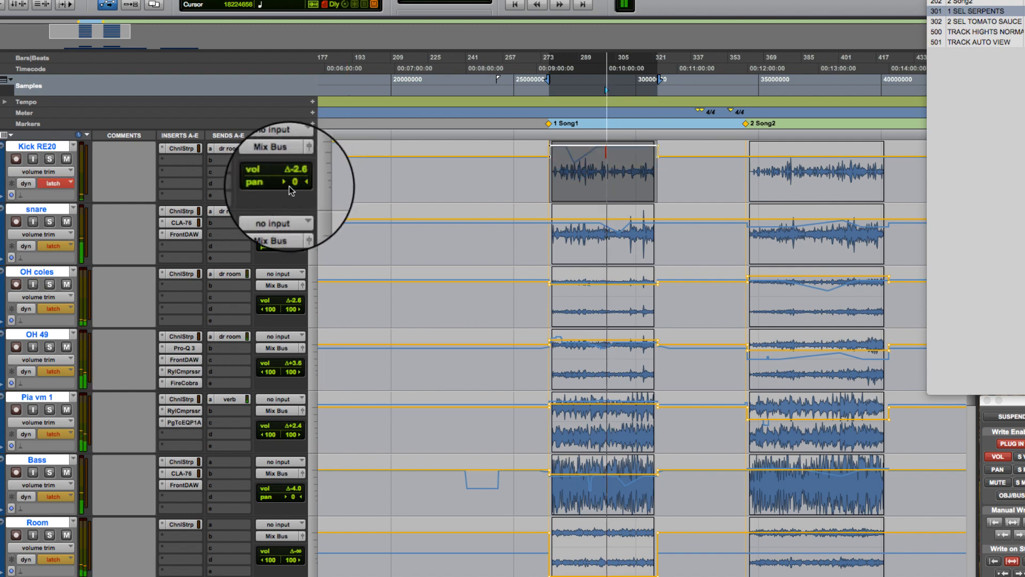
key("space")
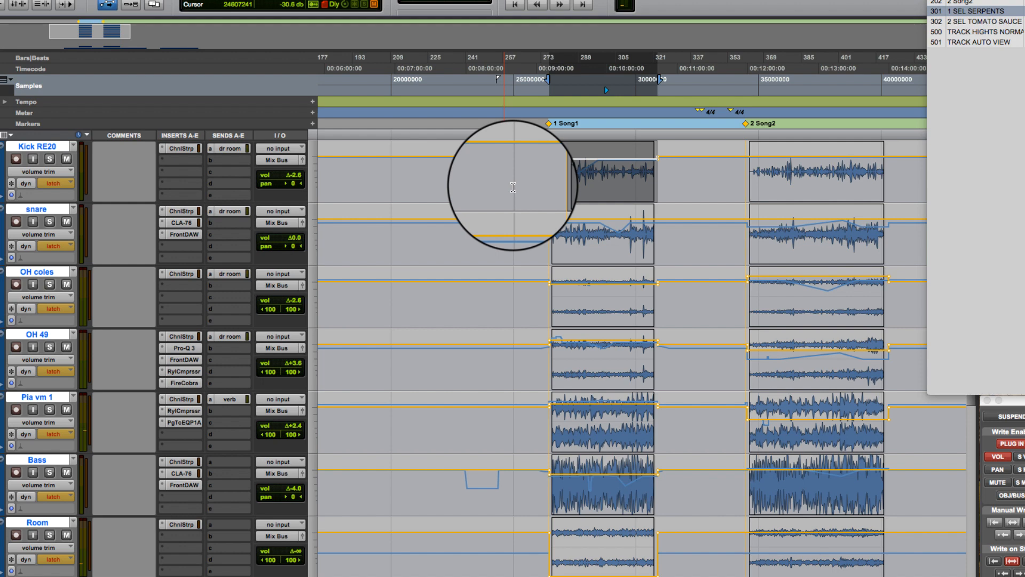
left_click(578, 152)
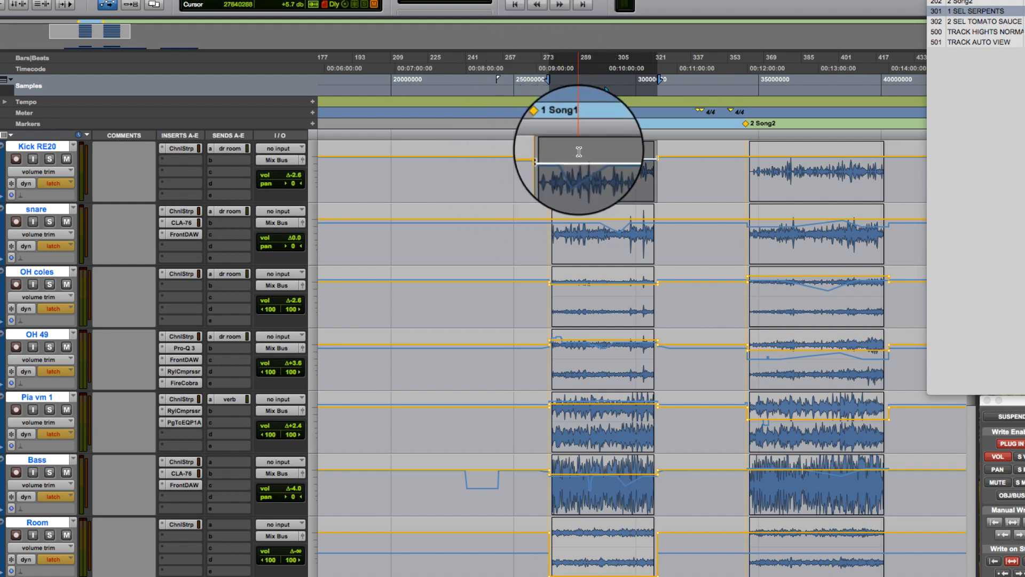
left_click(616, 94)
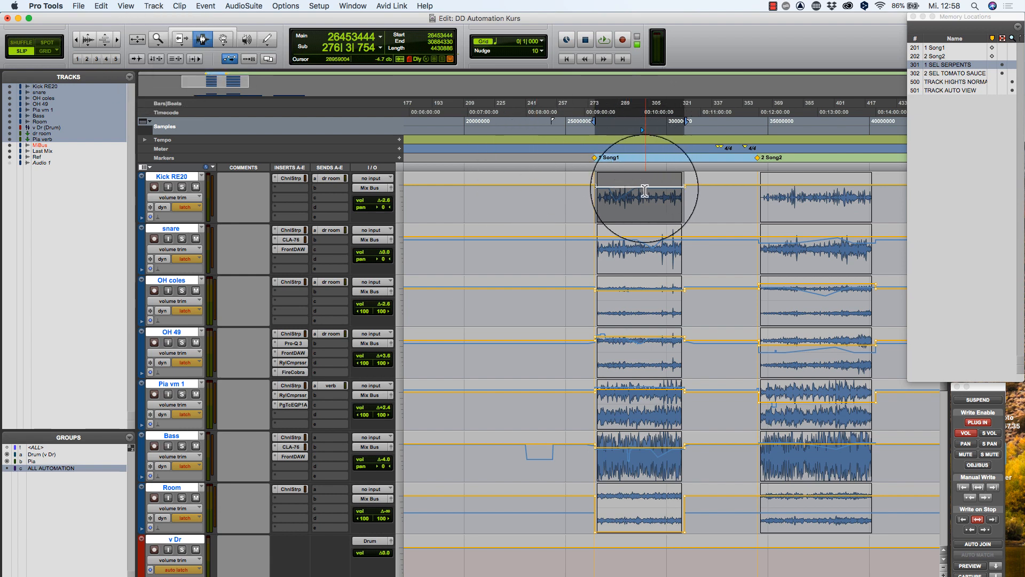
Step: Make a short edit selection on the snare track within Song1 and play Song1 from about bar 300
left_click(613, 188)
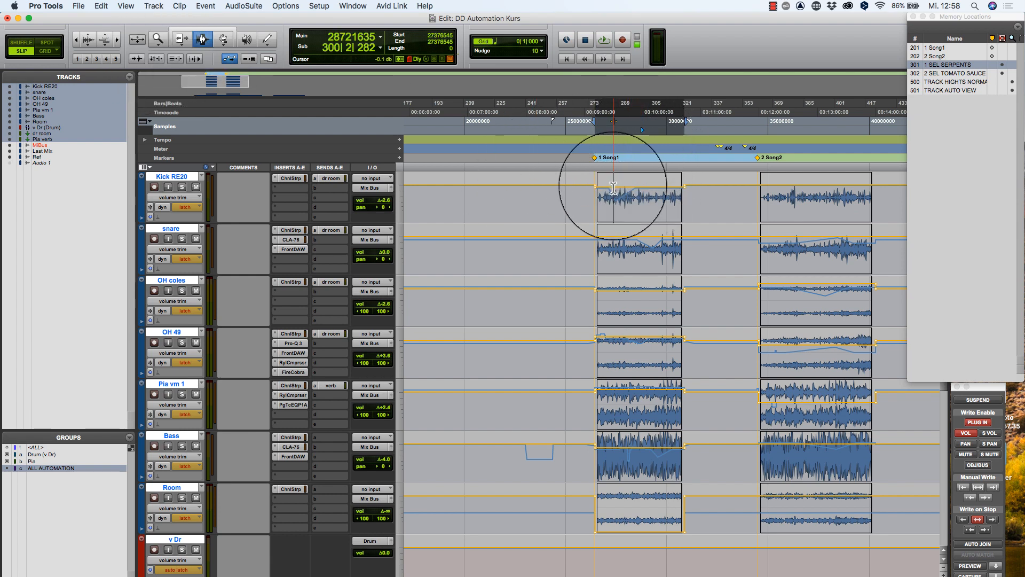
left_click(634, 252)
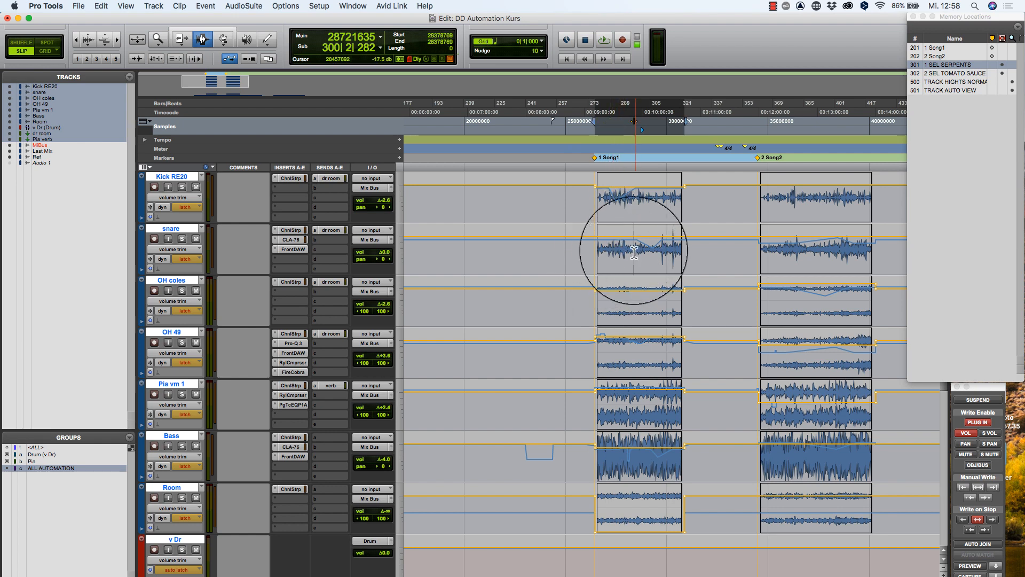
left_click_drag(634, 252, 661, 249)
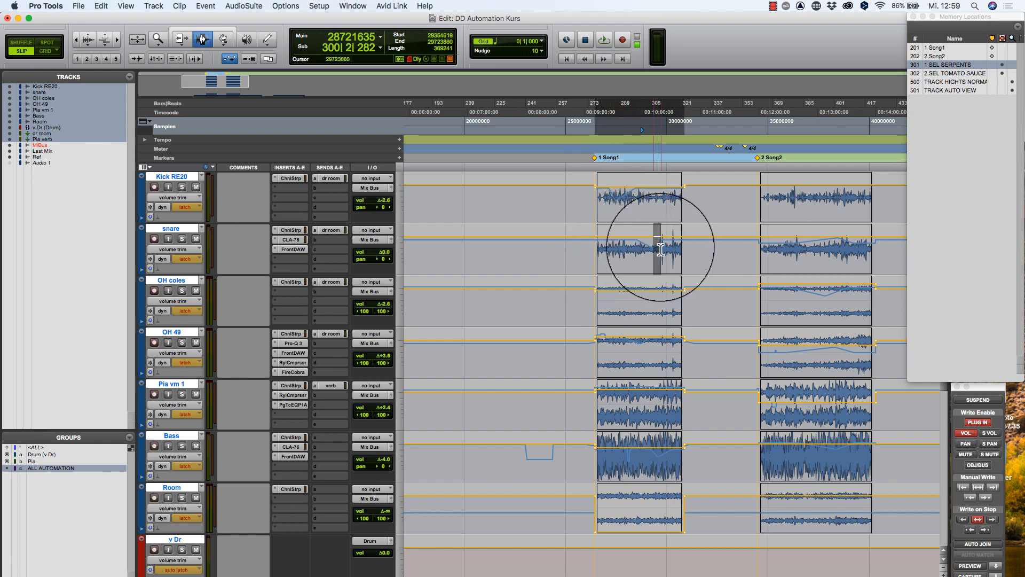
key("space")
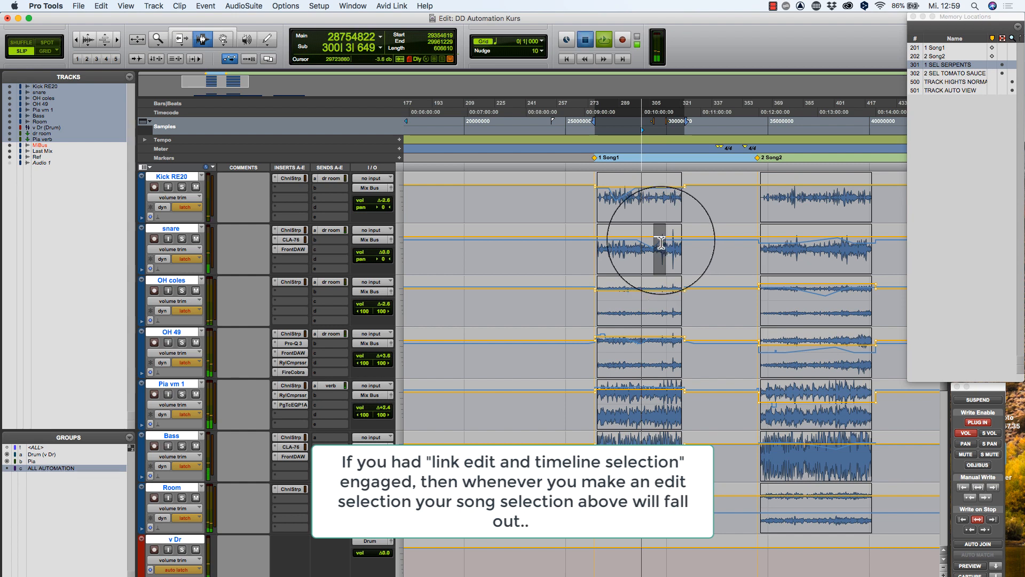
key("space")
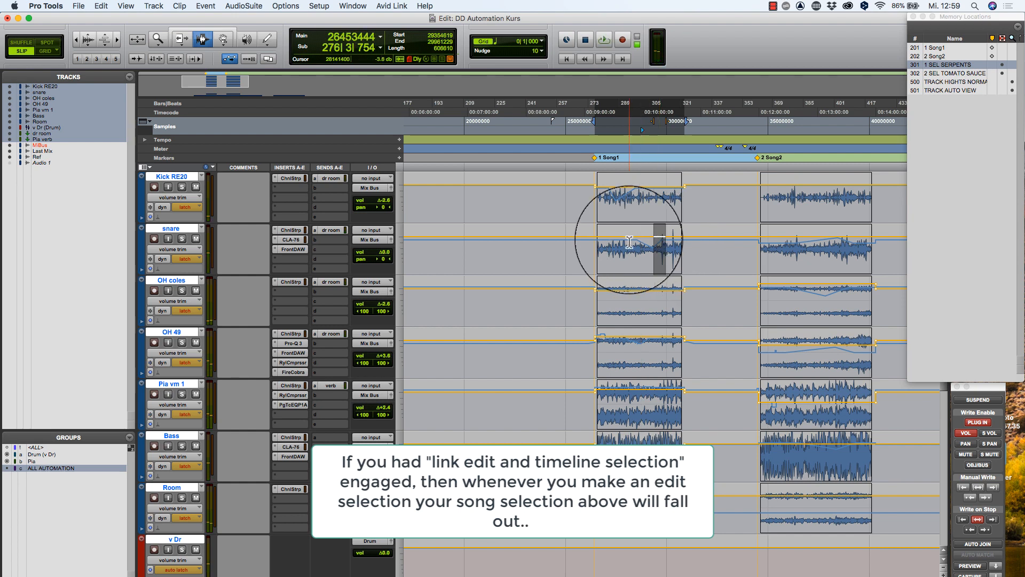
Step: Add breakpoints to OH coles' volume trim in Song1 and make an edit selection over part of the track
key("F8")
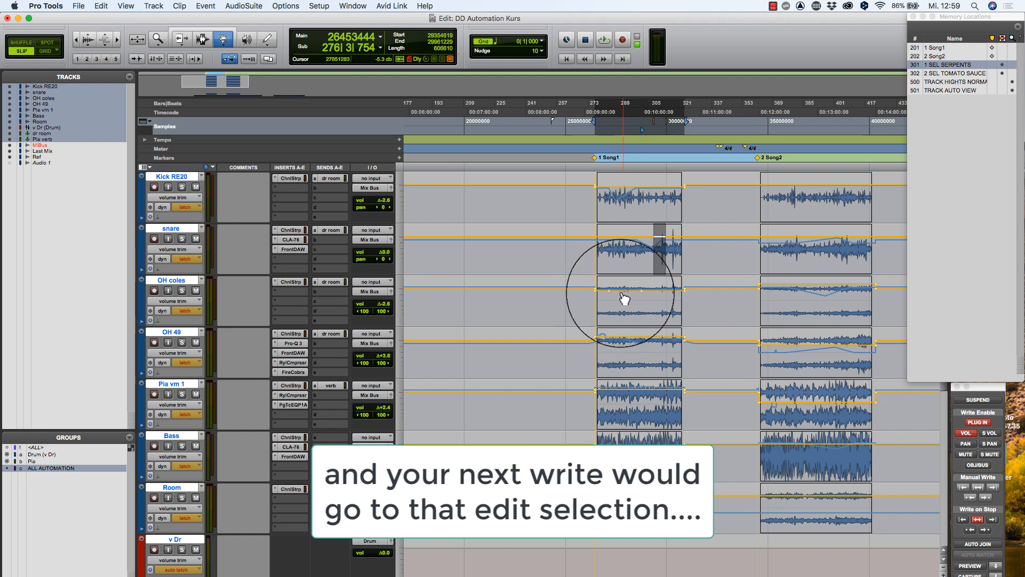
key("F7")
left_click(606, 298)
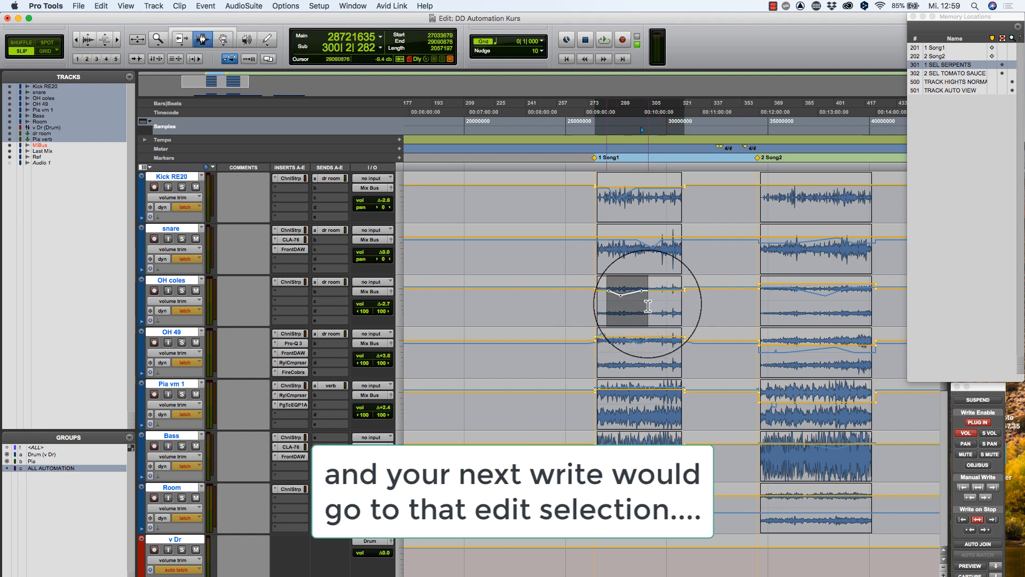
left_click(653, 298)
left_click_drag(653, 298, 629, 298)
key("comma")
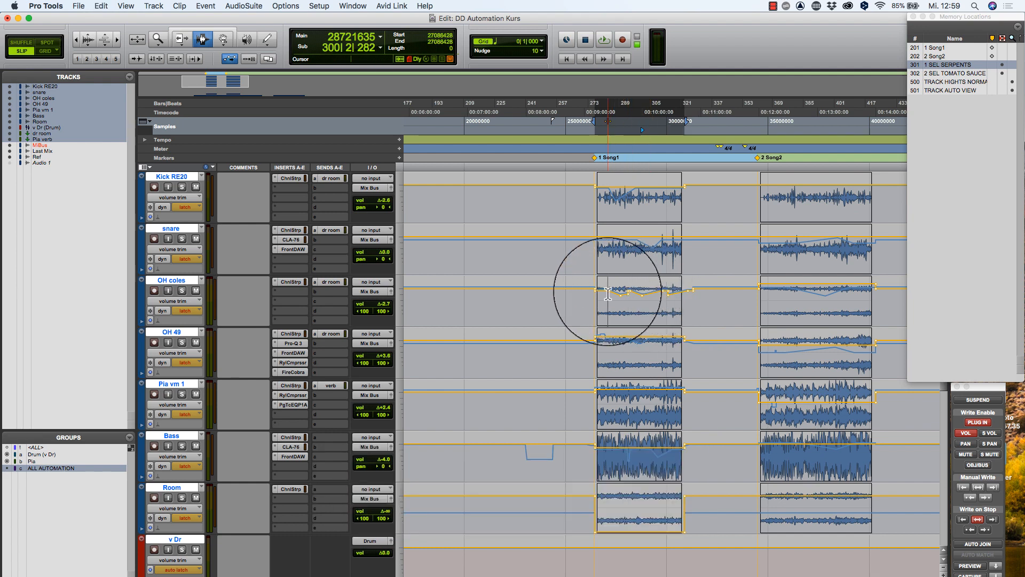
Step: Play Song1 and write a volume trim of -22.8 dB on OH coles
key("space")
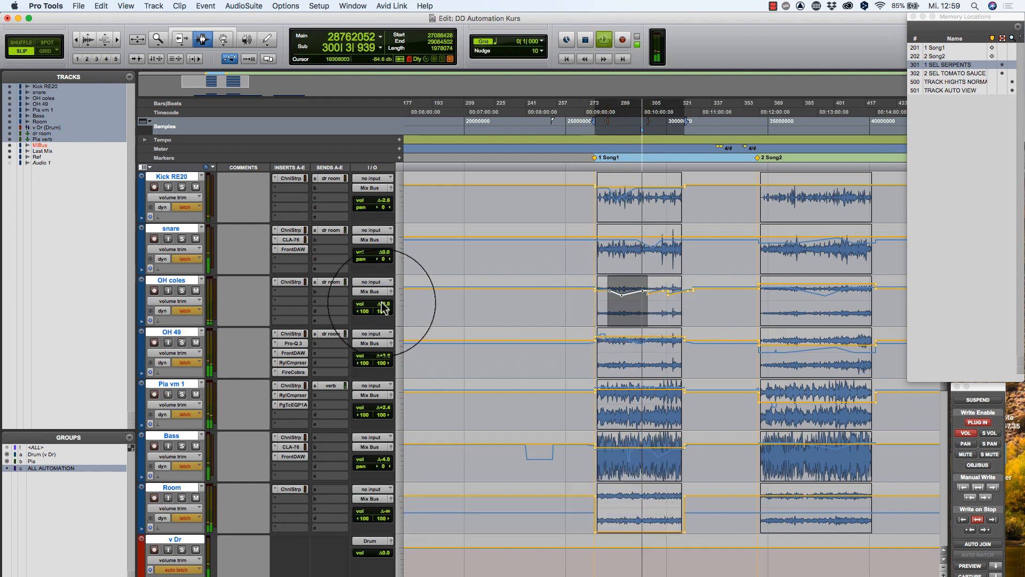
left_click_drag(374, 303, 367, 331)
key("space")
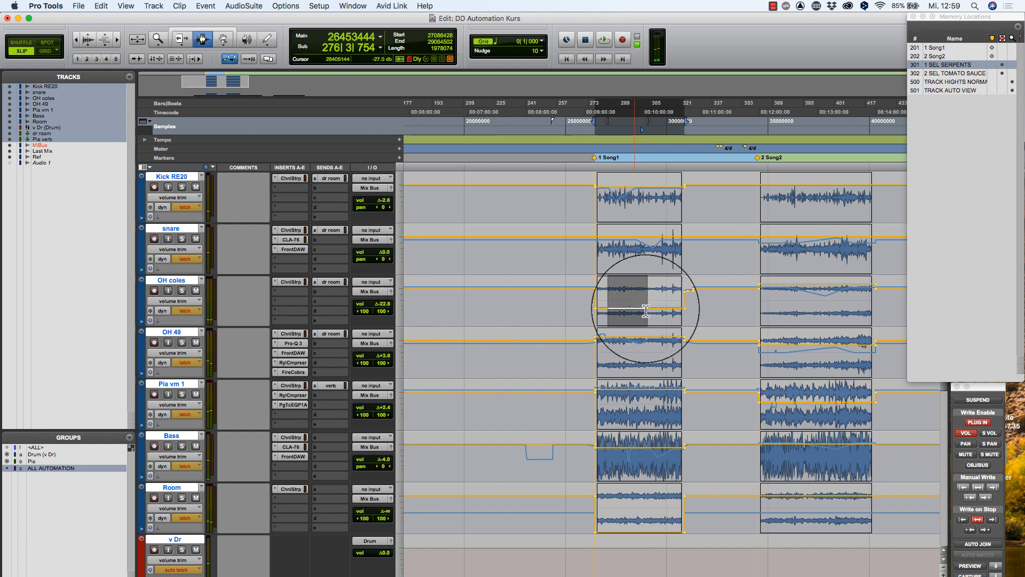
Step: Play Song1 again and write a volume trim of -4.0 dB on OH coles
key("space")
left_click(381, 306)
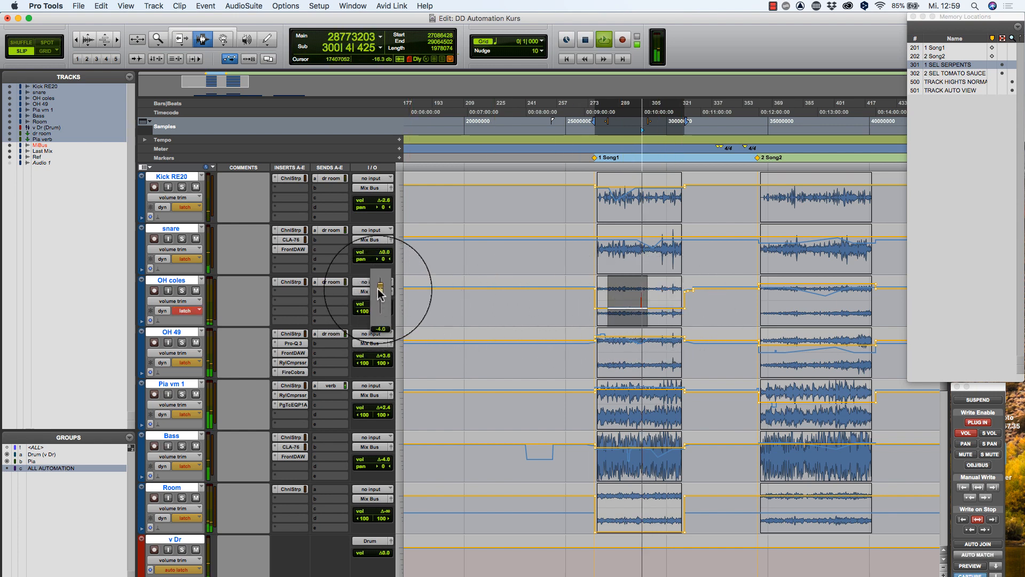
key("space")
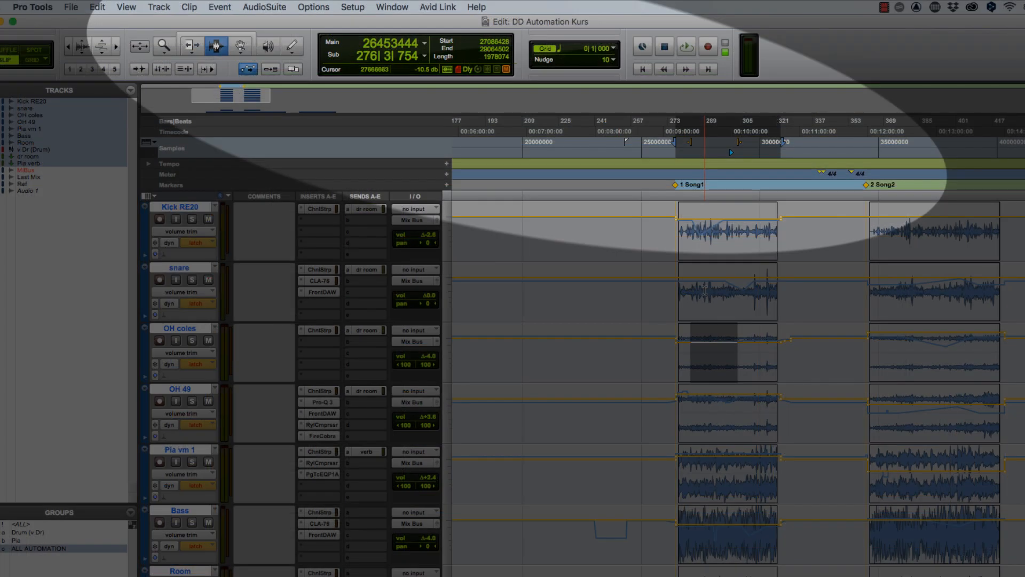
Step: Link the timeline and edit selections and select a range of OH 49 starting at about bar 289
key("shift+slash")
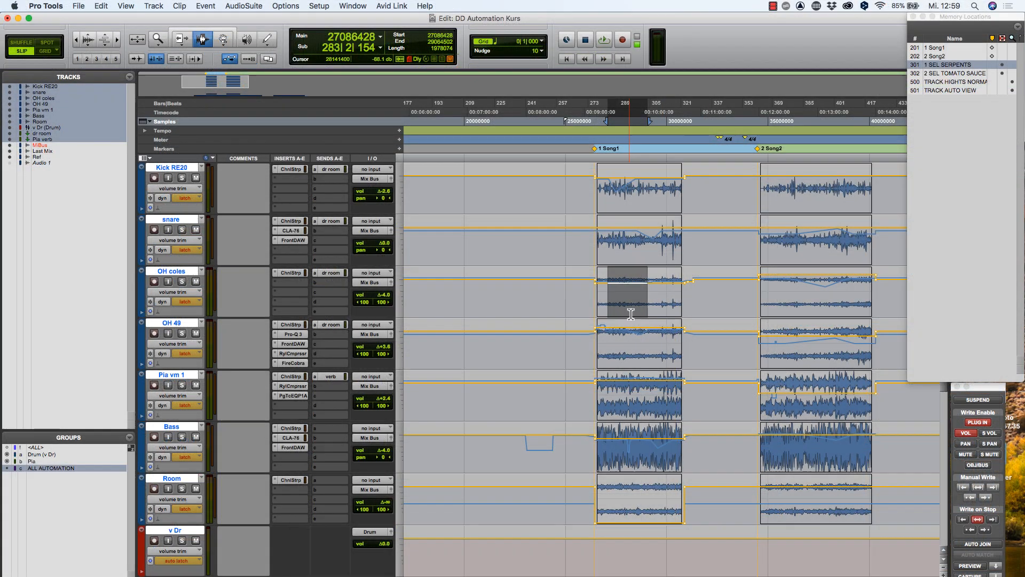
left_click_drag(619, 335, 656, 350)
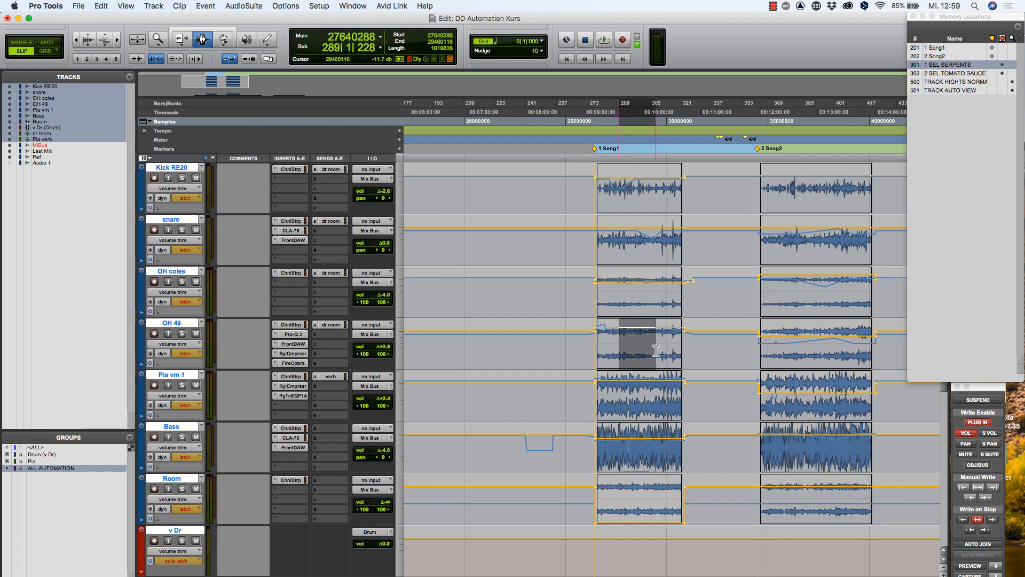
Step: Recall memory location 302, 2 SEL TOMATO SAUCE, and play Song2 briefly with timeline and edit selections unlinked
left_click(935, 57)
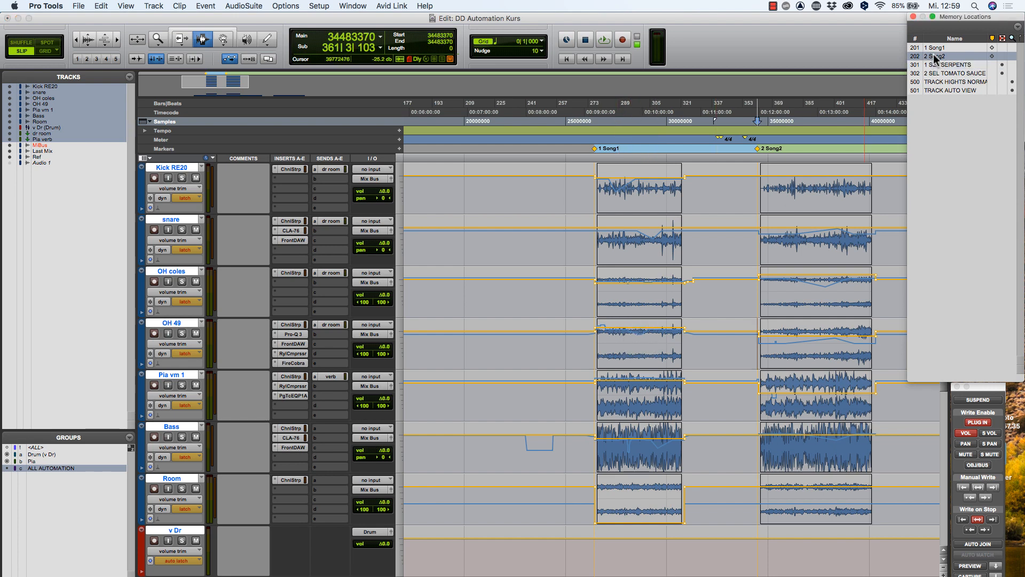
left_click(941, 74)
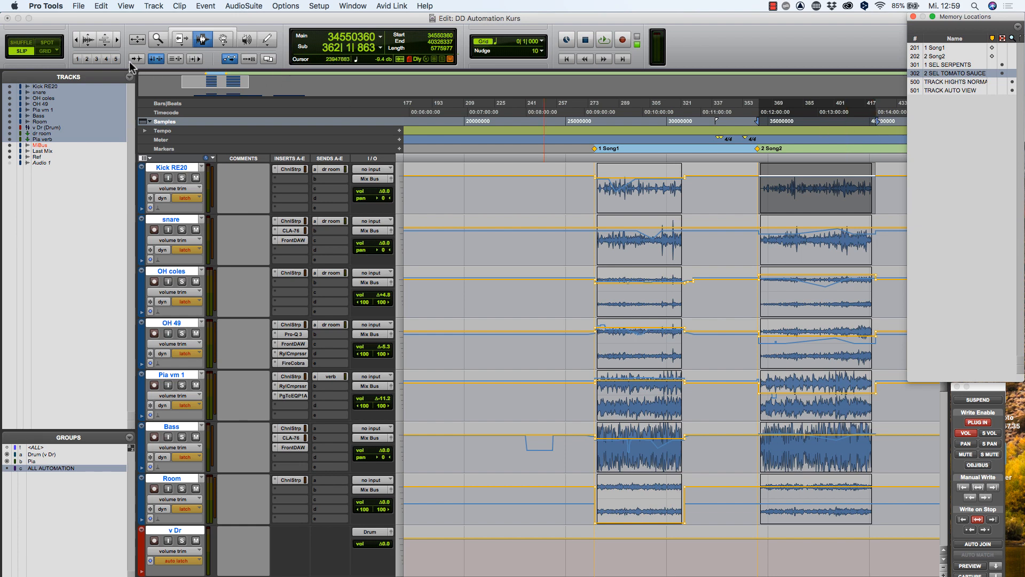
left_click(916, 48)
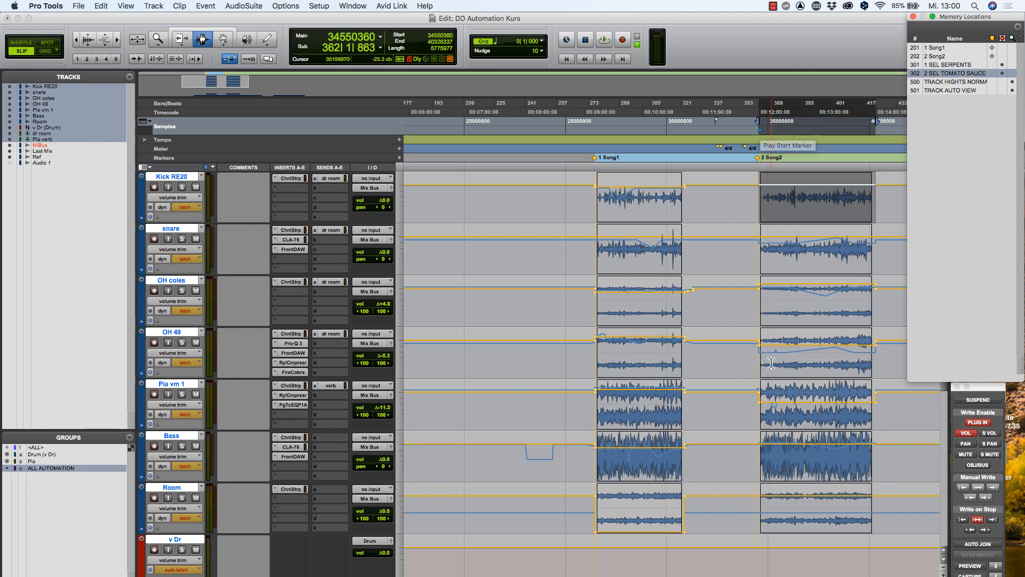
key("space")
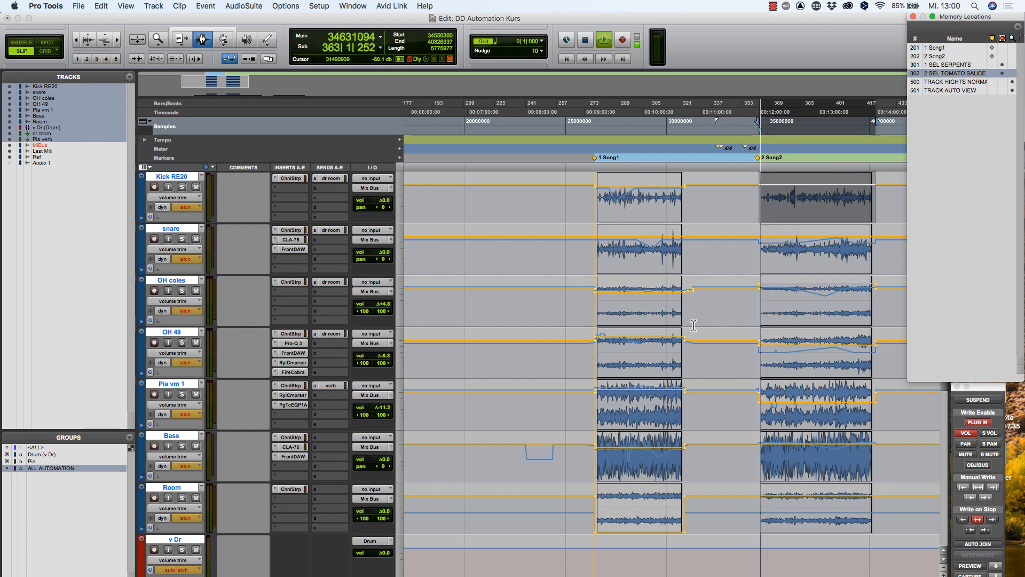
key("space")
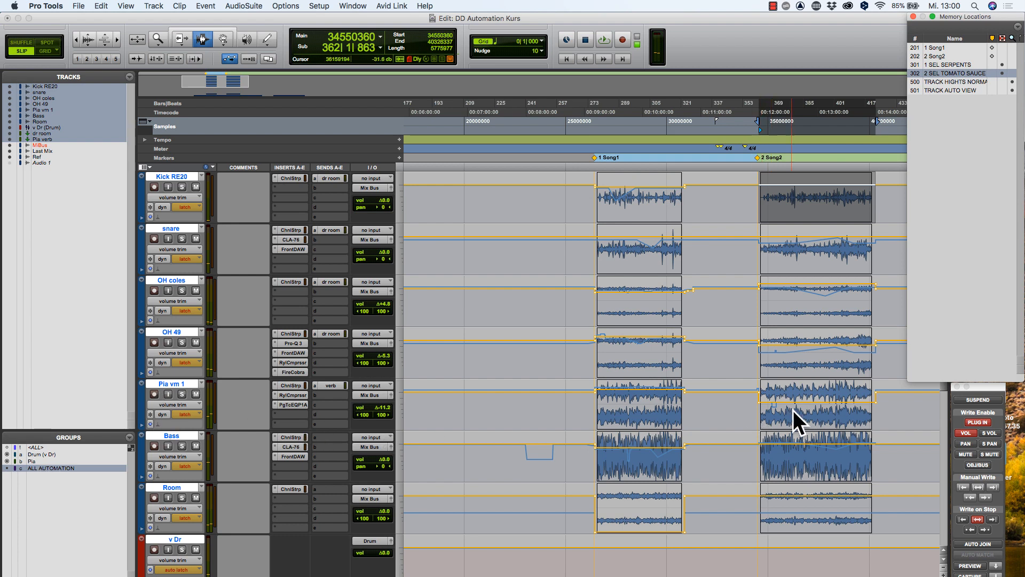
Step: Play Song2 briefly, and coalesce the trim automation of the selected tracks into their volume automation
key("space")
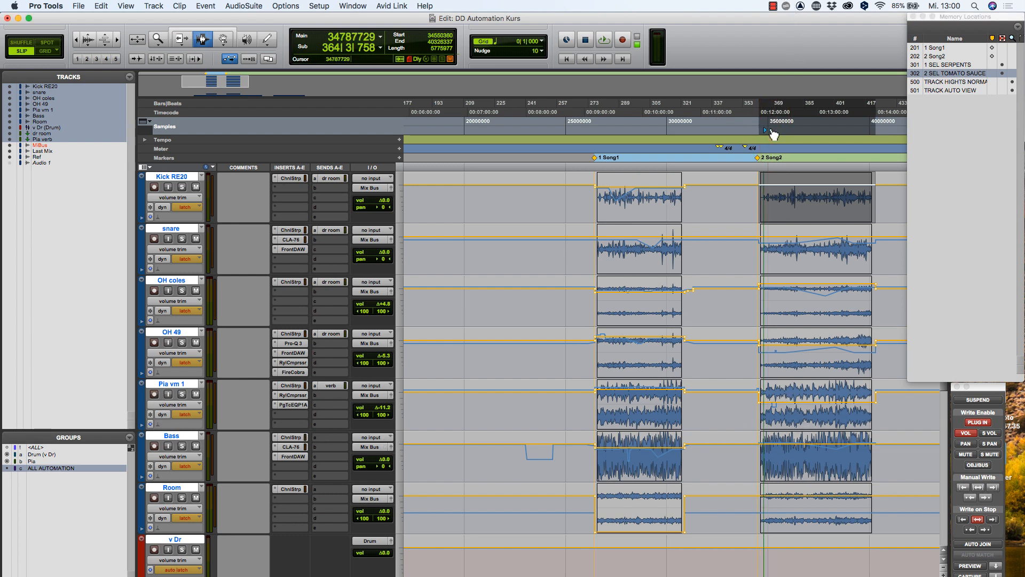
key("space")
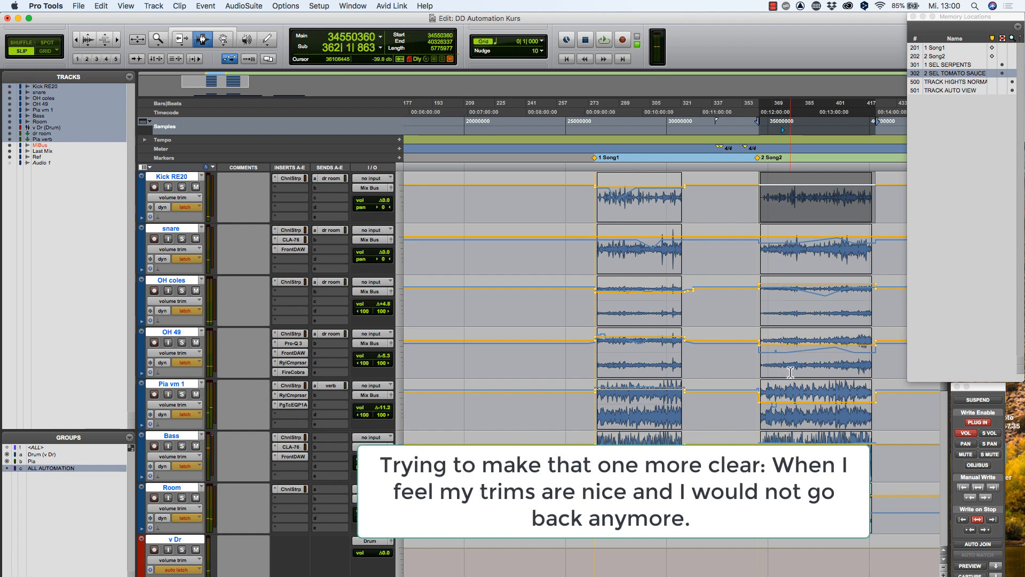
key("super+equal")
key("super+equal")
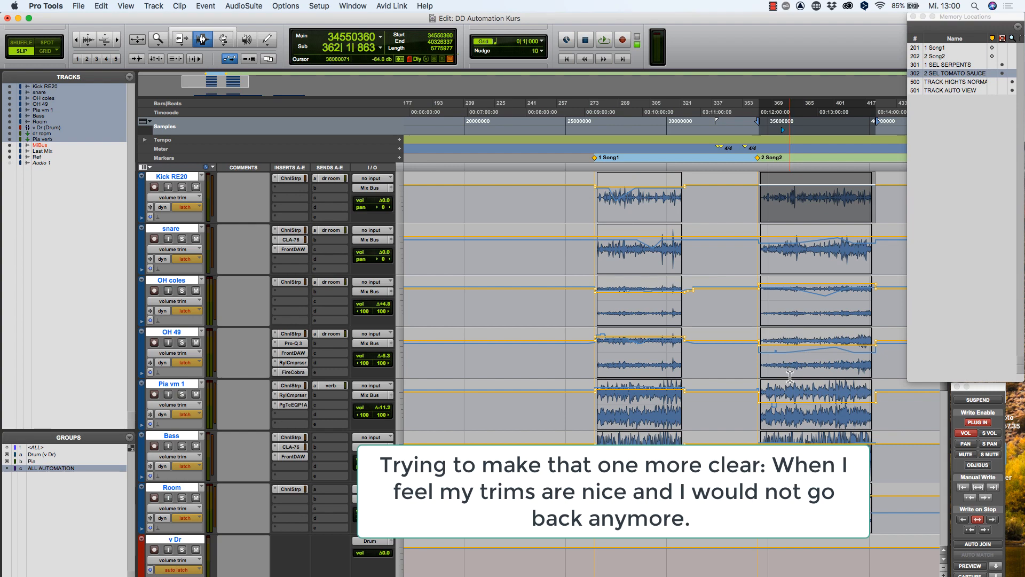
right_click(144, 382)
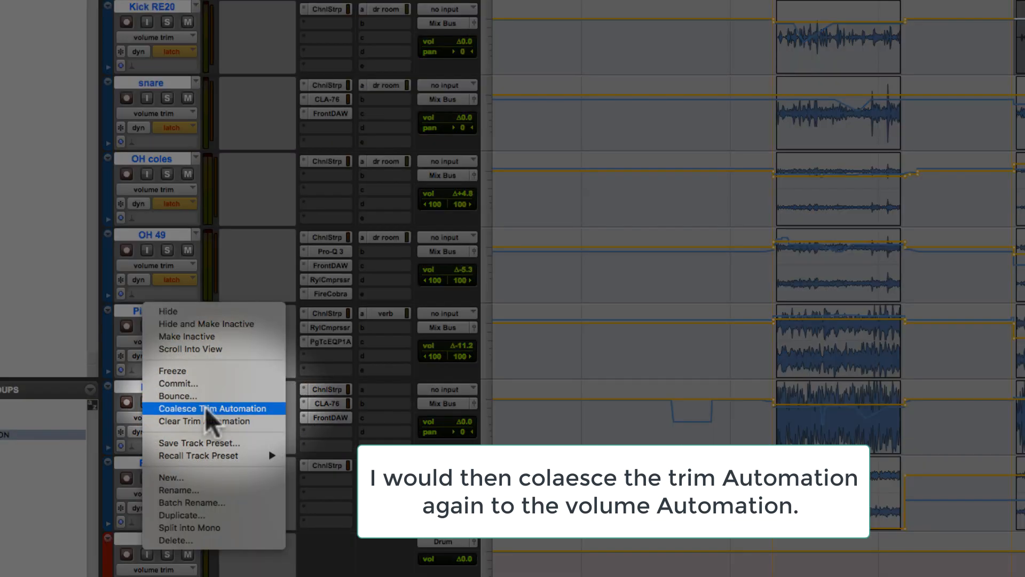
left_click(206, 409)
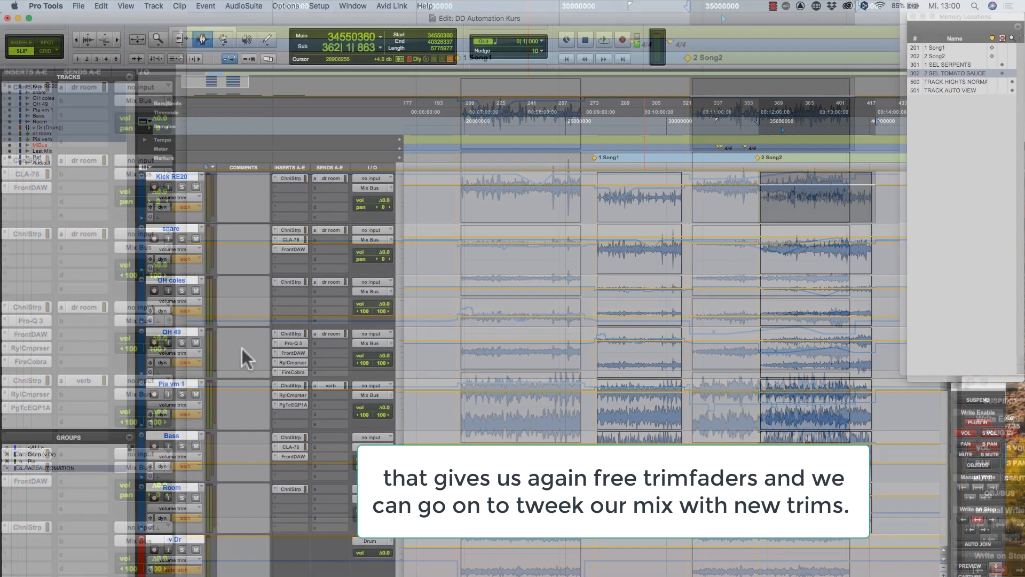
Step: Inspect the volume automation of OH 49, then return the track to its volume trim view
left_click(179, 353)
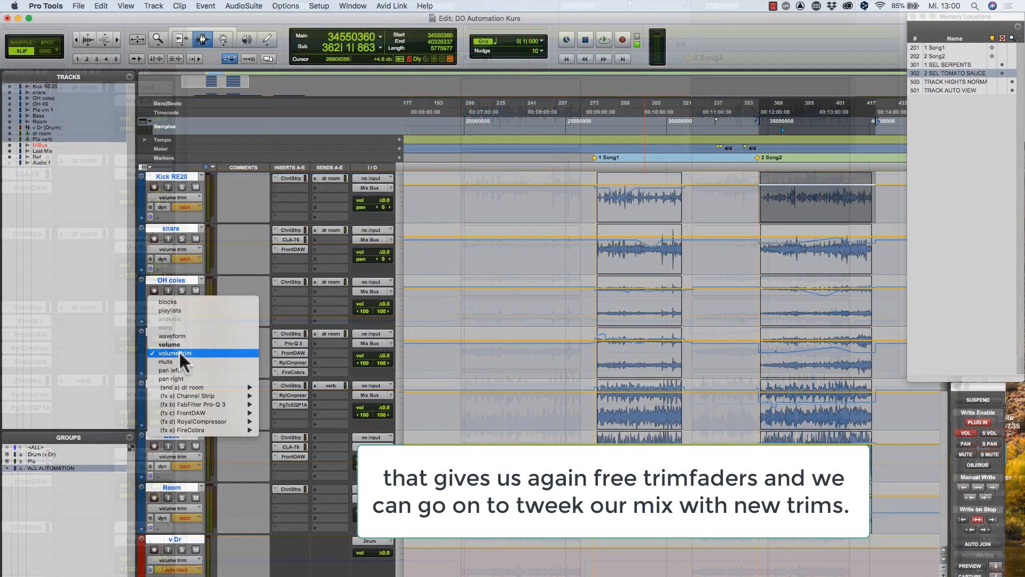
left_click(175, 343)
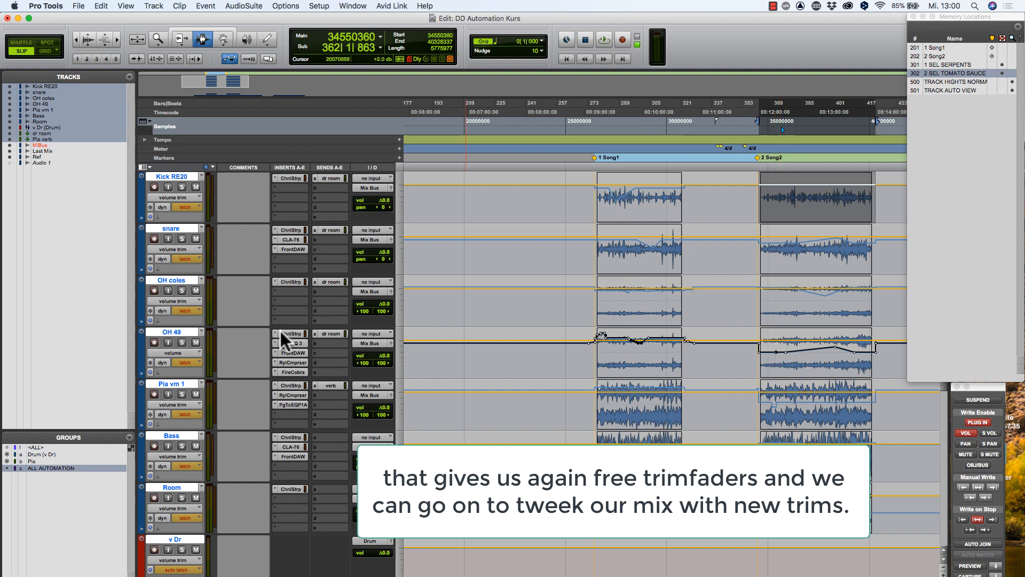
left_click(174, 352)
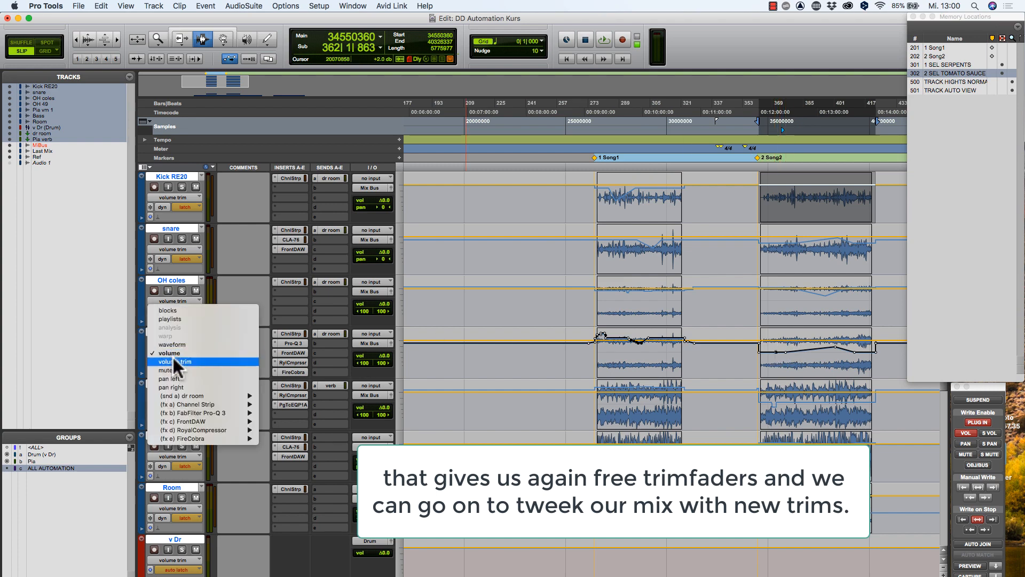
left_click(176, 362)
Step: Write Song2 volume trims in the mixer: snare and OH 49 +0.4 dB, OH coles and Pia vm 1 -1.1 dB
key("super+equal")
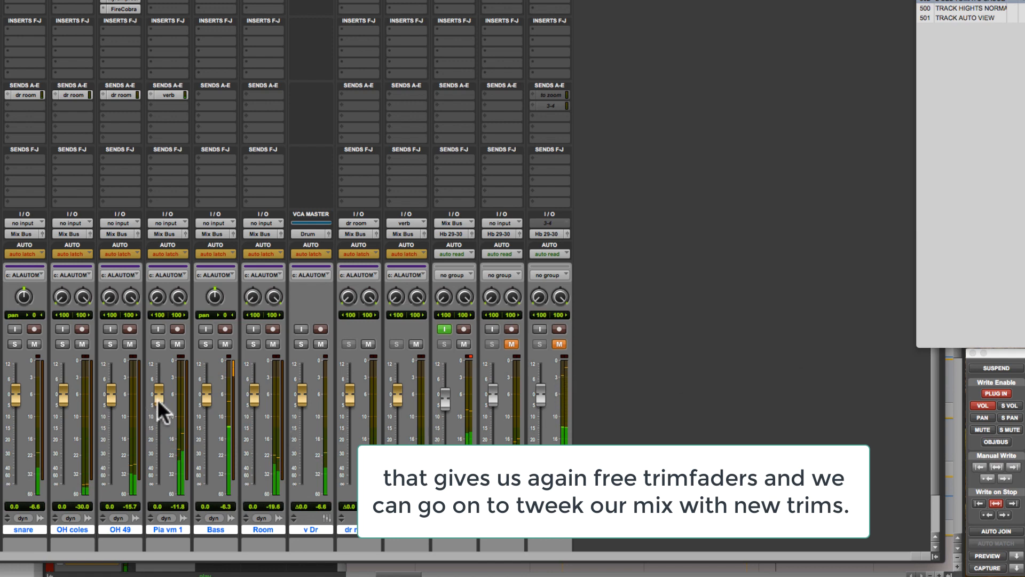
left_click_drag(157, 399, 15, 392)
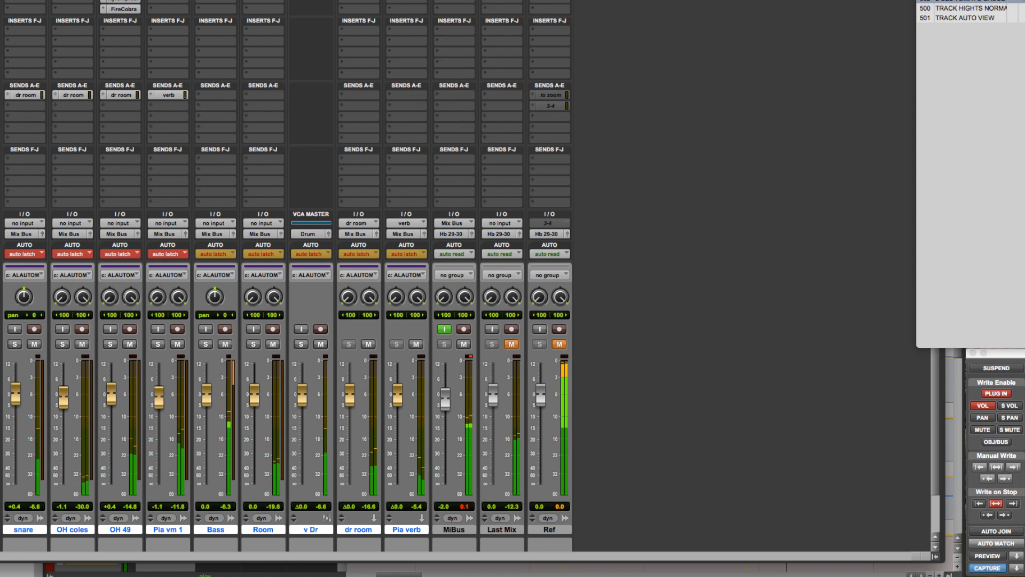
key("space")
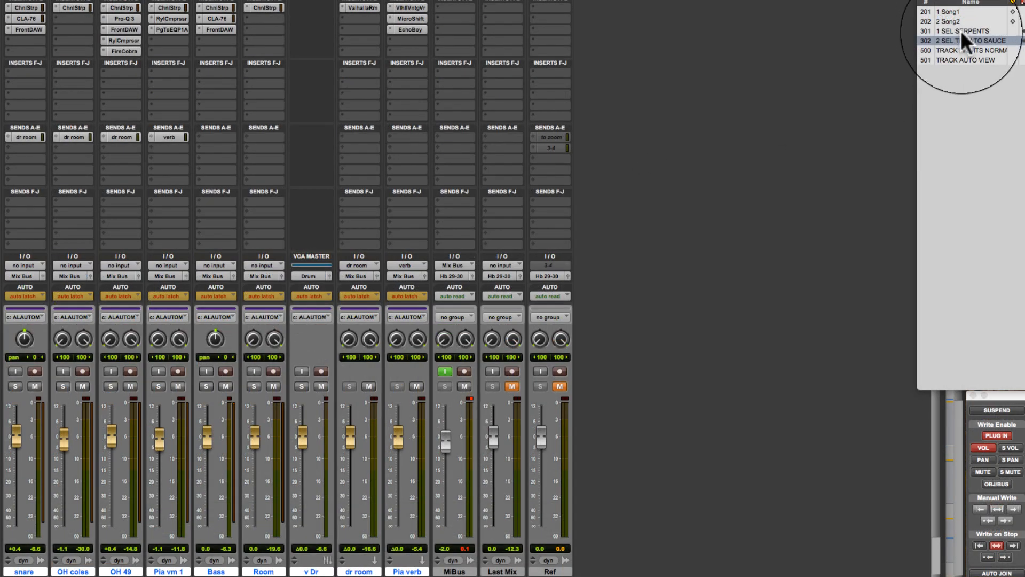
Step: Recall 1 SEL SERPENTS and write trims of -4.6 dB on OH coles, +5.8 on OH 49, -4.3 on Pia vm 1, +4.3 on Bass and -6.2 on Room
left_click(960, 30)
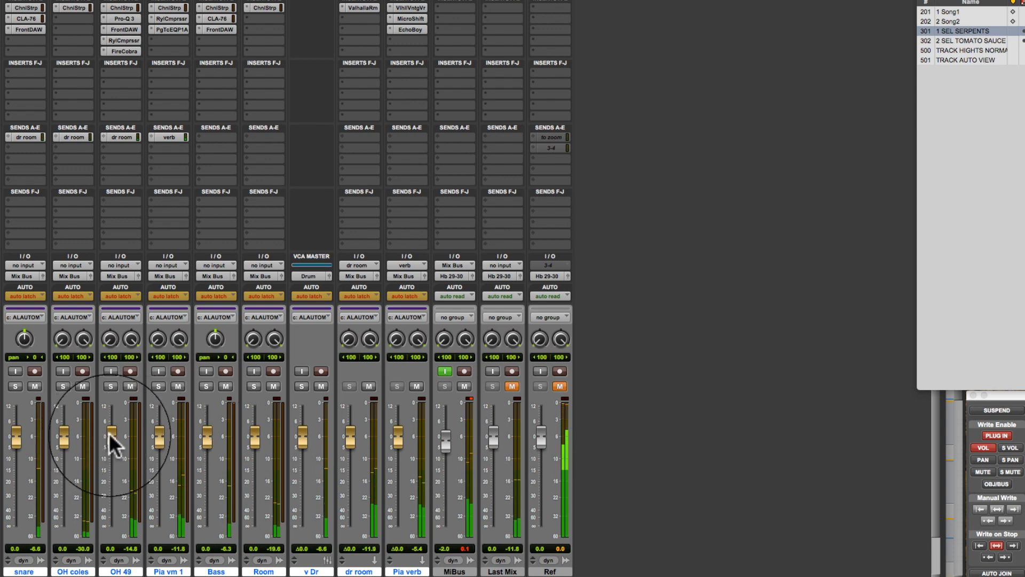
left_click_drag(108, 432, 253, 451)
left_click_drag(61, 437, 63, 444)
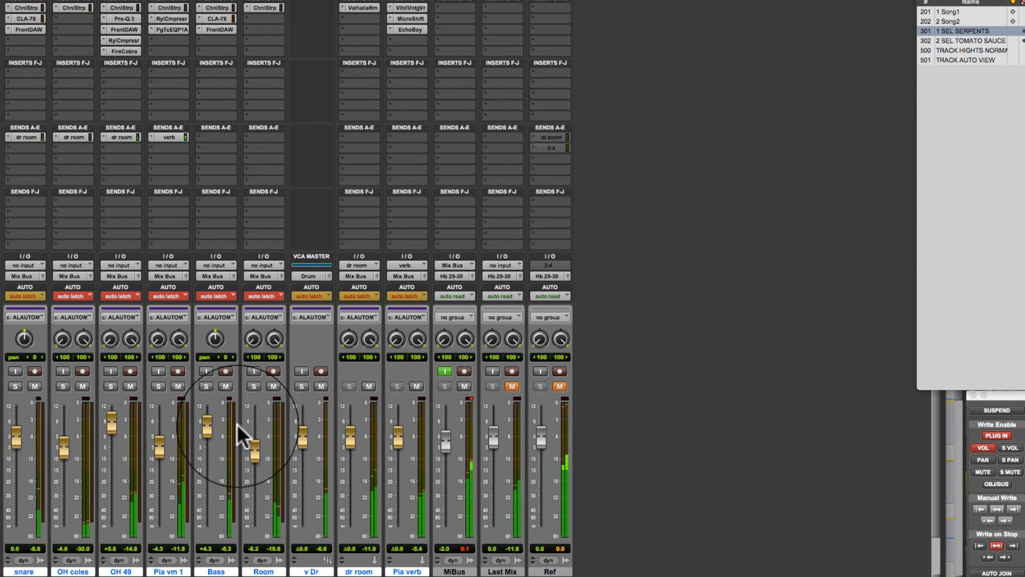
key("space")
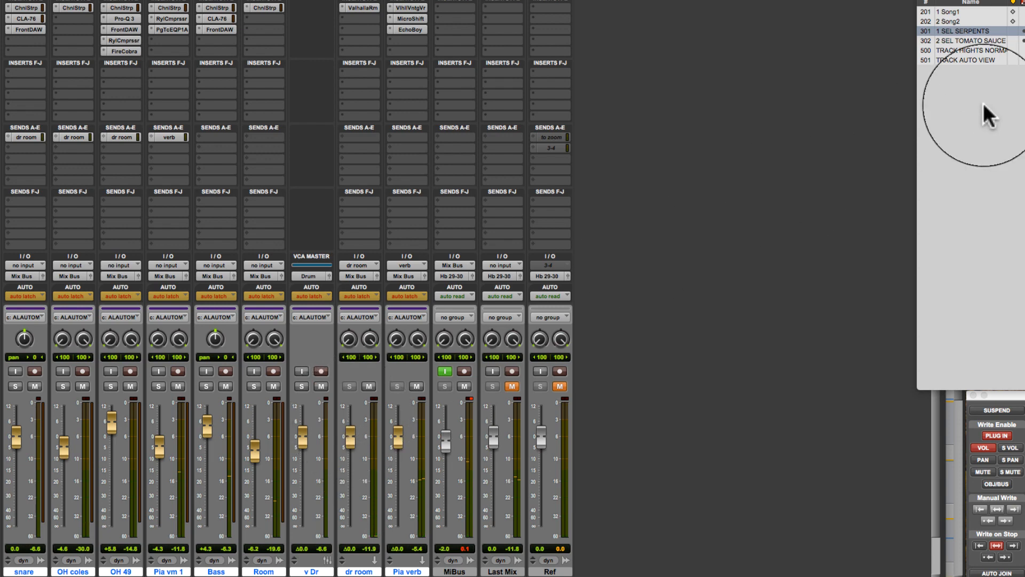
Step: Recall 2 SEL TOMATO SAUCE and 1 SEL SERPENTS to compare the trim levels written for the two songs
left_click(968, 41)
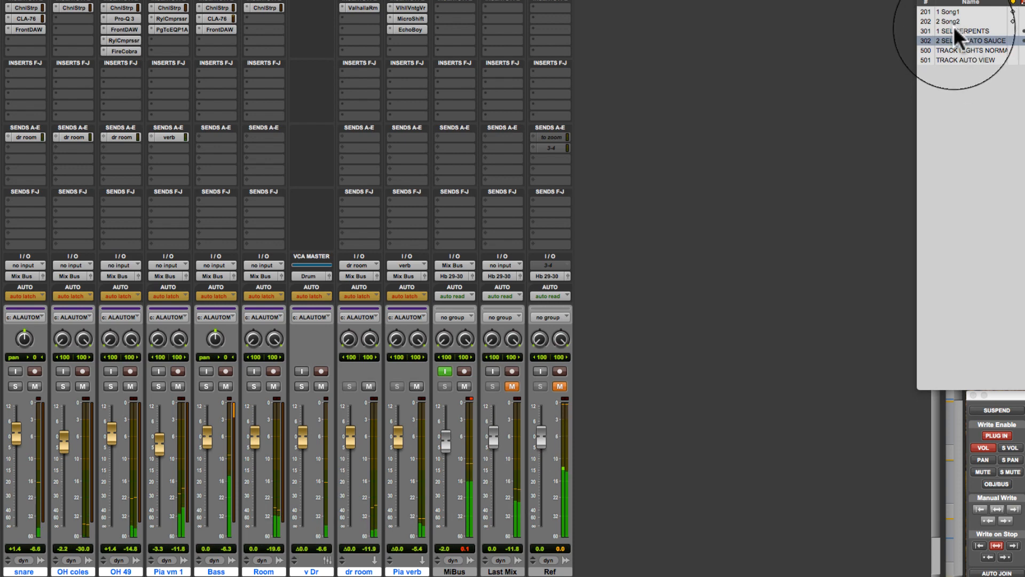
left_click(954, 30)
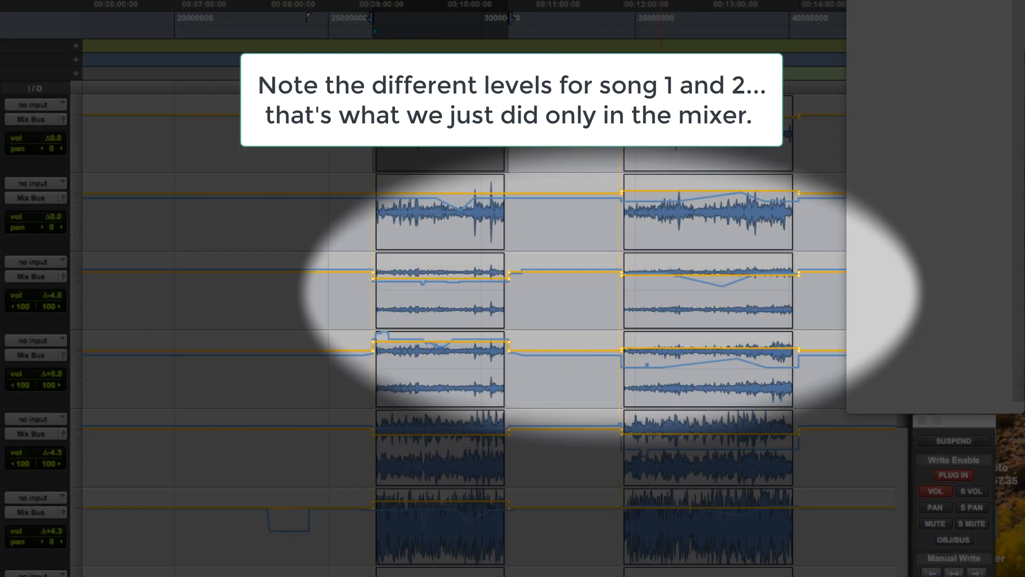
key("space")
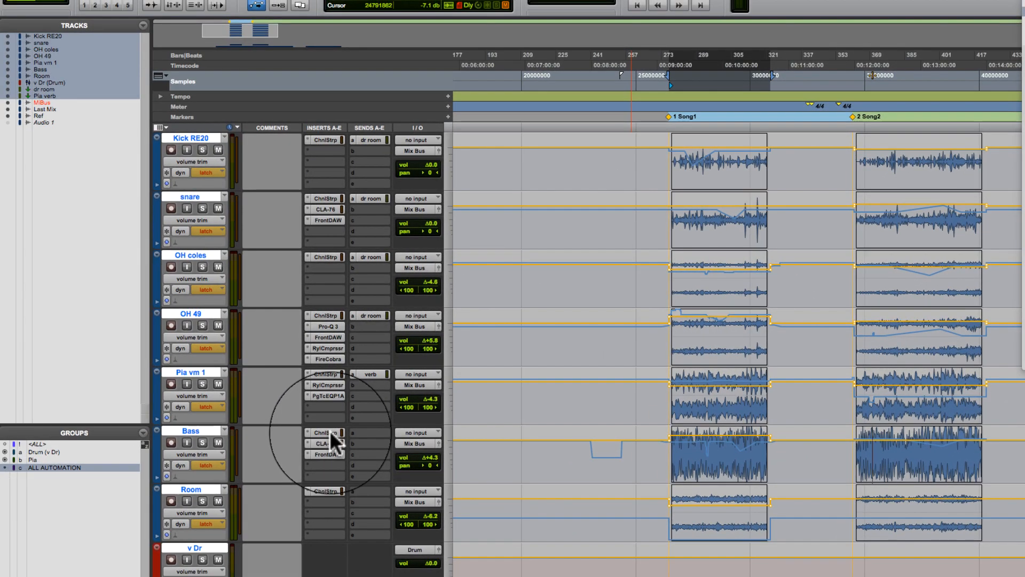
Step: Open the Channel Strip plug-in on the Bass track and play Song1 with the edit cursor placed in Song2
left_click(0, 471)
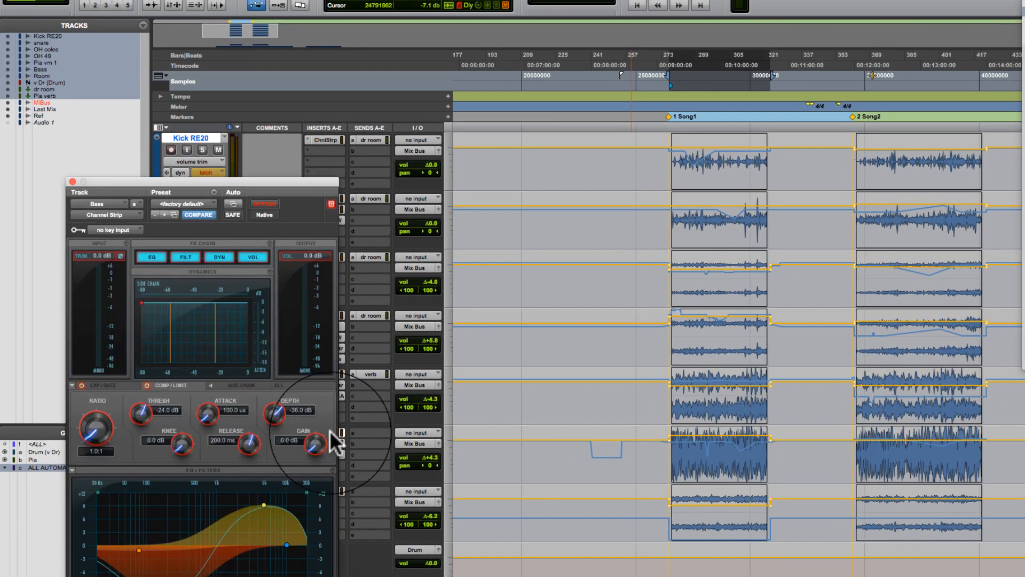
left_click(874, 451)
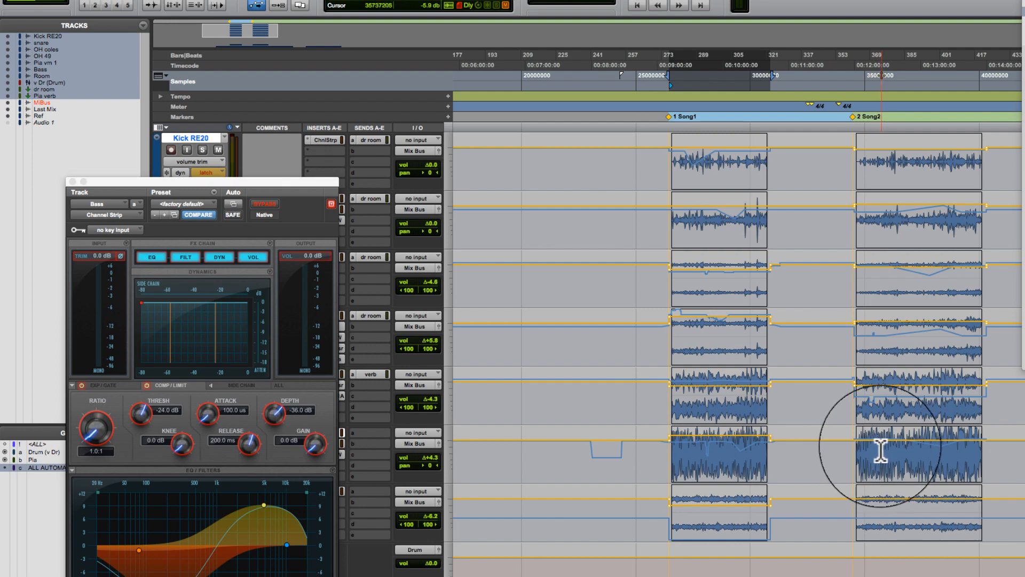
left_click(834, 458)
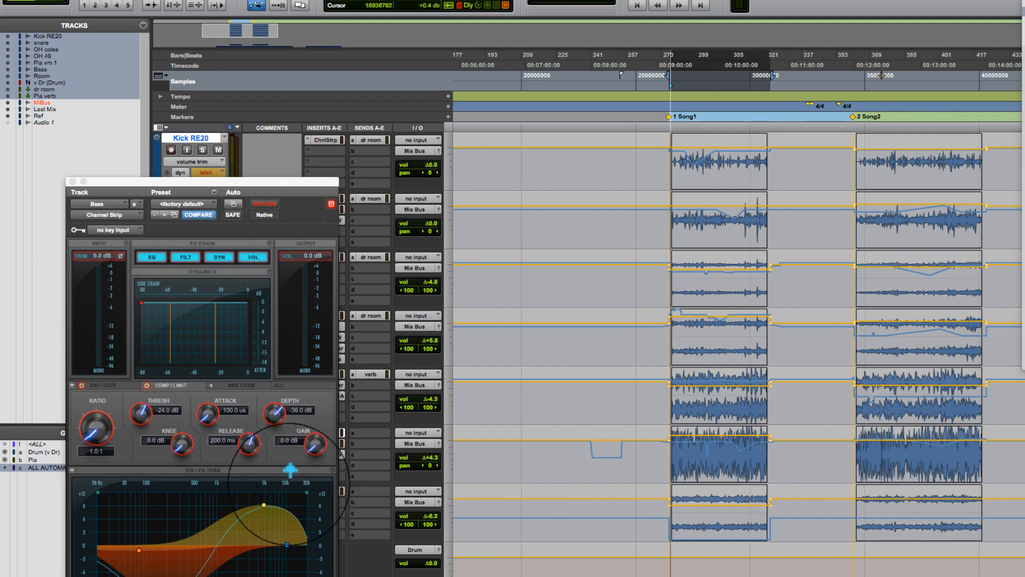
key("space")
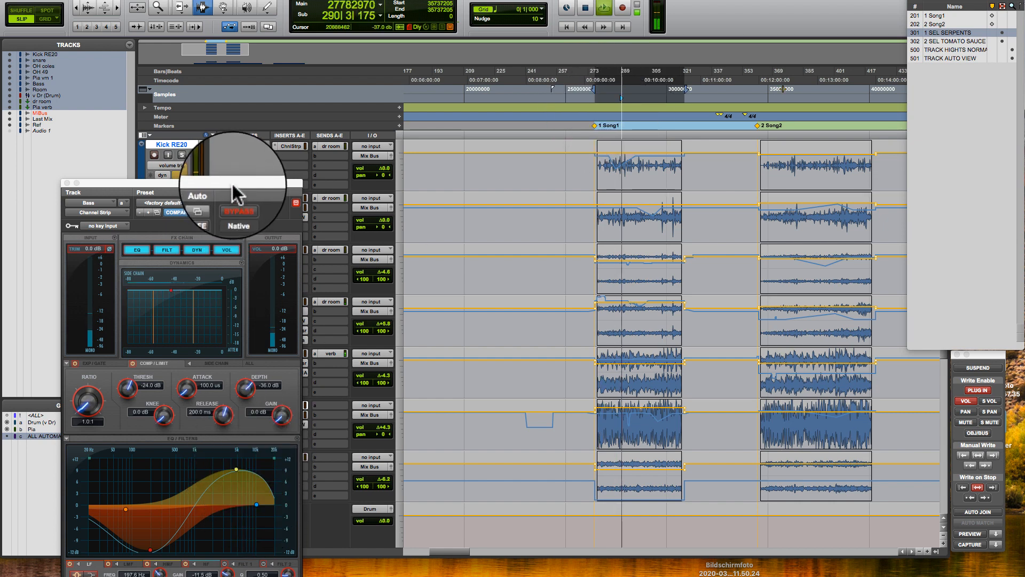
Step: Move the Channel Strip window aside and write Song1 Bass EQ changes, lowering the high-mid boost and setting the low band gain to -2.9 dB
left_click_drag(233, 184, 424, 99)
left_click_drag(433, 384, 433, 407)
mouse_move(322, 425)
left_mouse_down()
mouse_move(343, 423)
mouse_move(347, 469)
mouse_move(344, 430)
mouse_move(332, 433)
left_mouse_up()
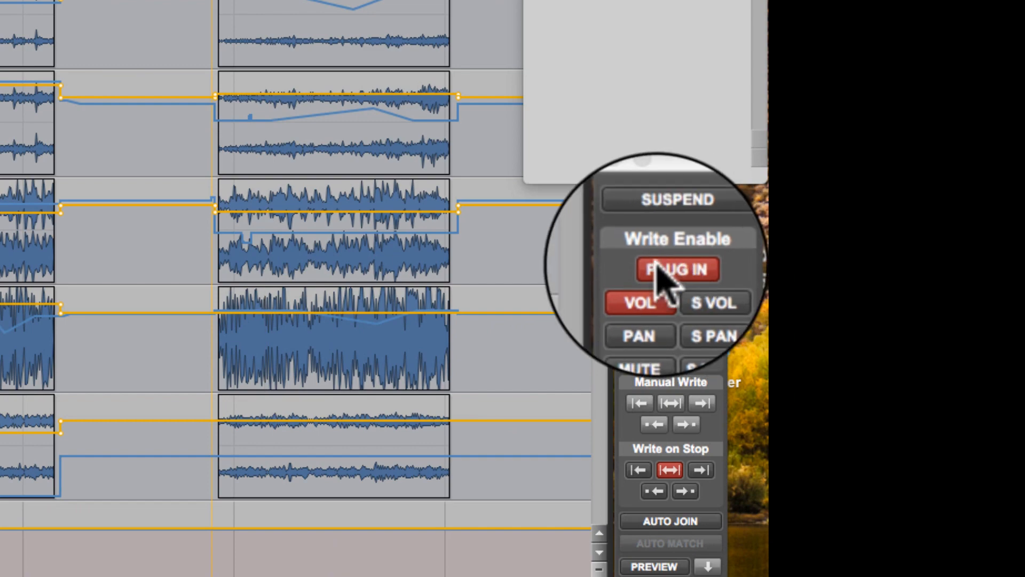
left_click(671, 474)
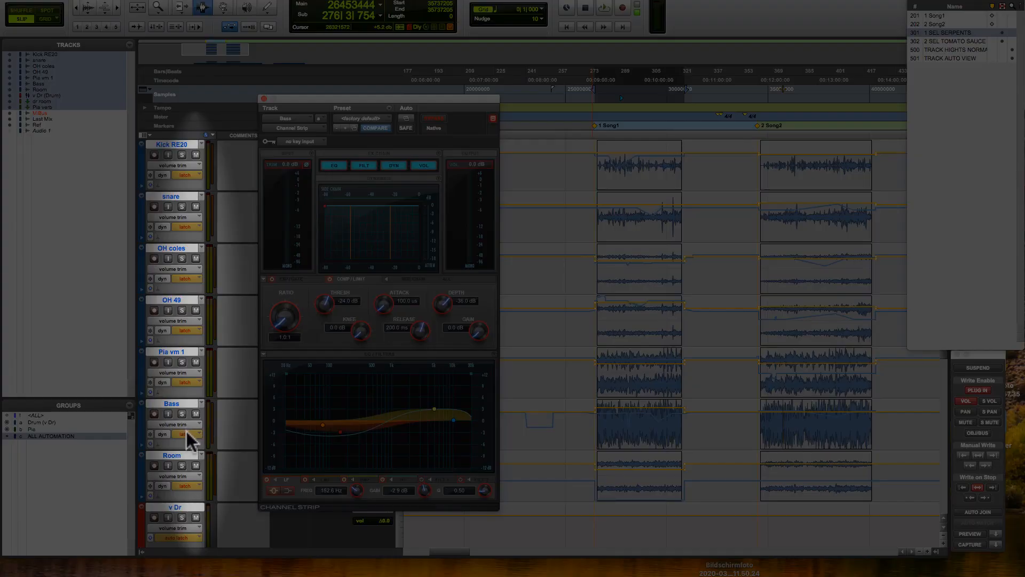
Step: Play Song1 again and write the Bass EQ low band at 146.7 Hz with -1.1 dB gain
key("space")
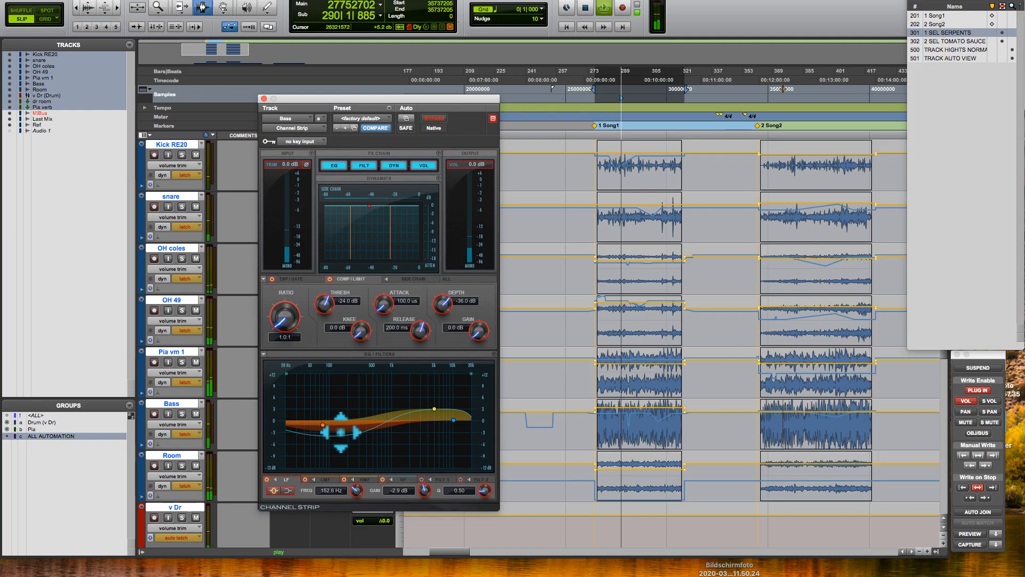
left_click_drag(340, 432, 340, 426)
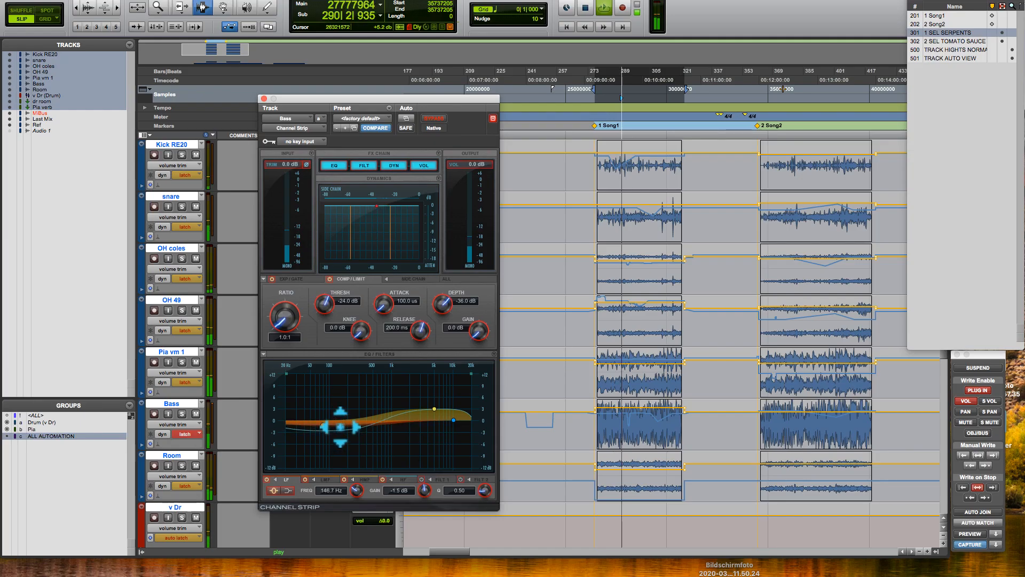
key("space")
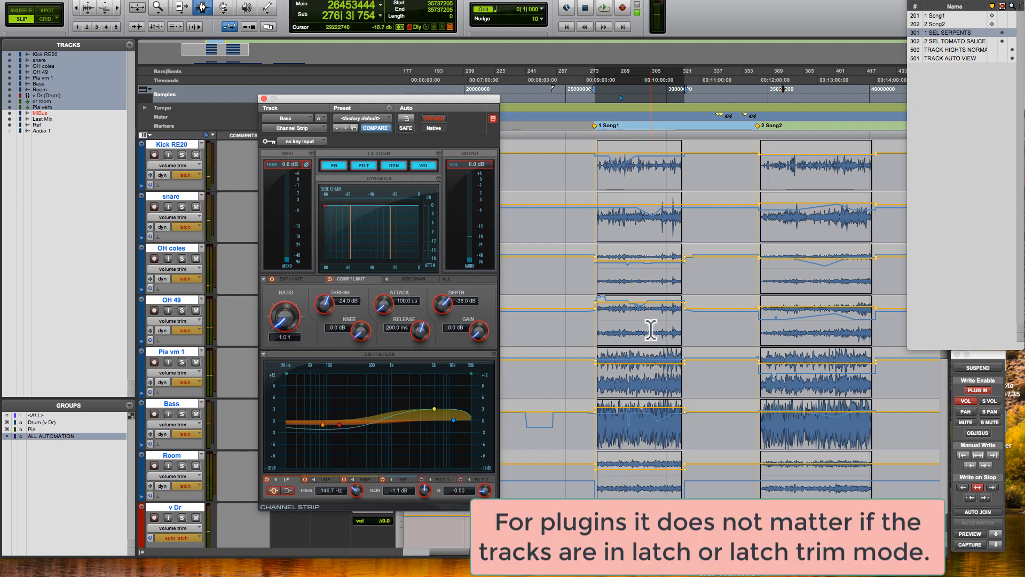
Step: Recall 2 SEL TOMATO SAUCE and write the Bass EQ for Song2: low band 77.7 Hz at 12.0 dB, low-mid band 103.9 Hz at 7.9 dB
left_click(943, 42)
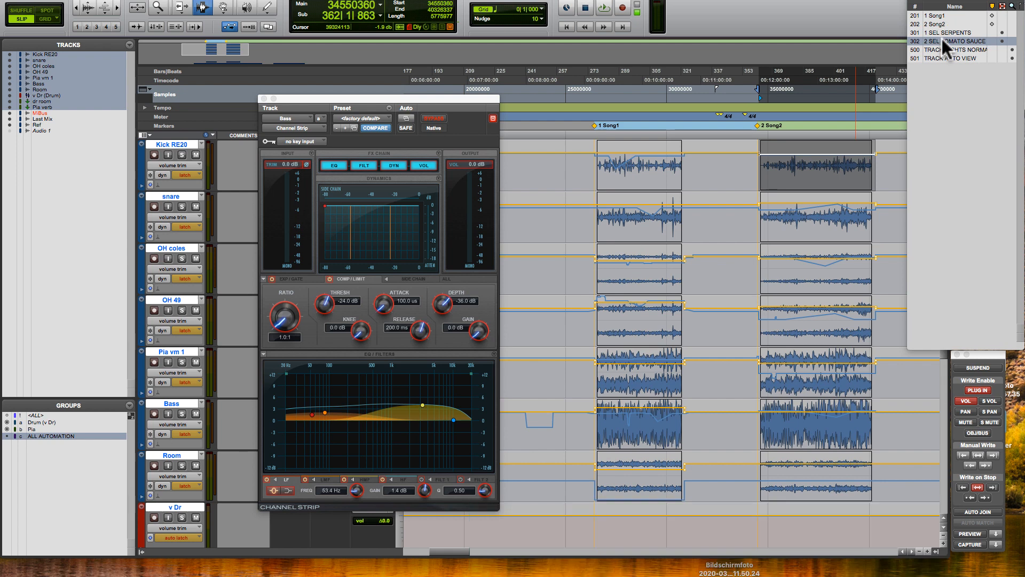
key("space")
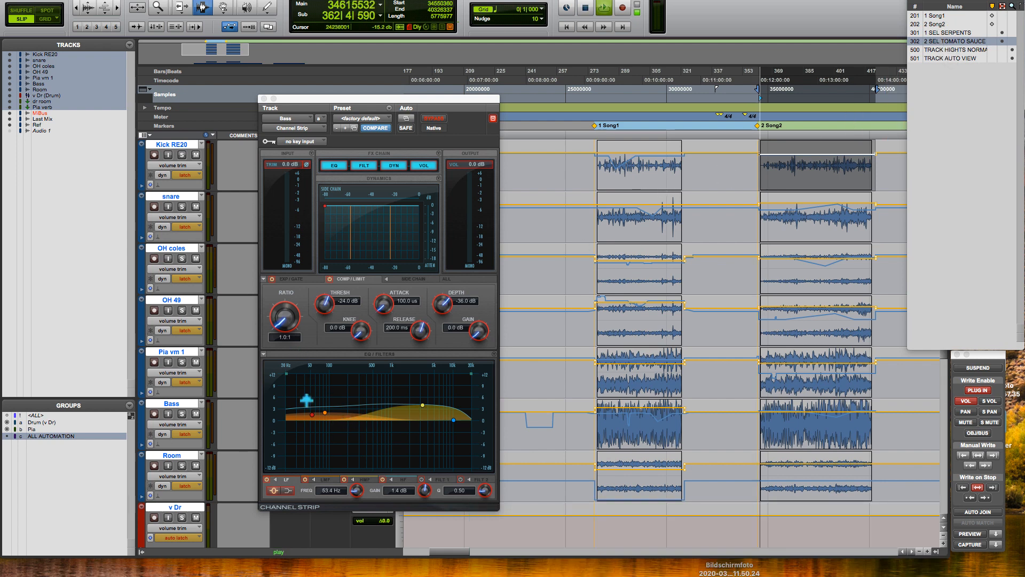
left_click_drag(312, 414, 325, 371)
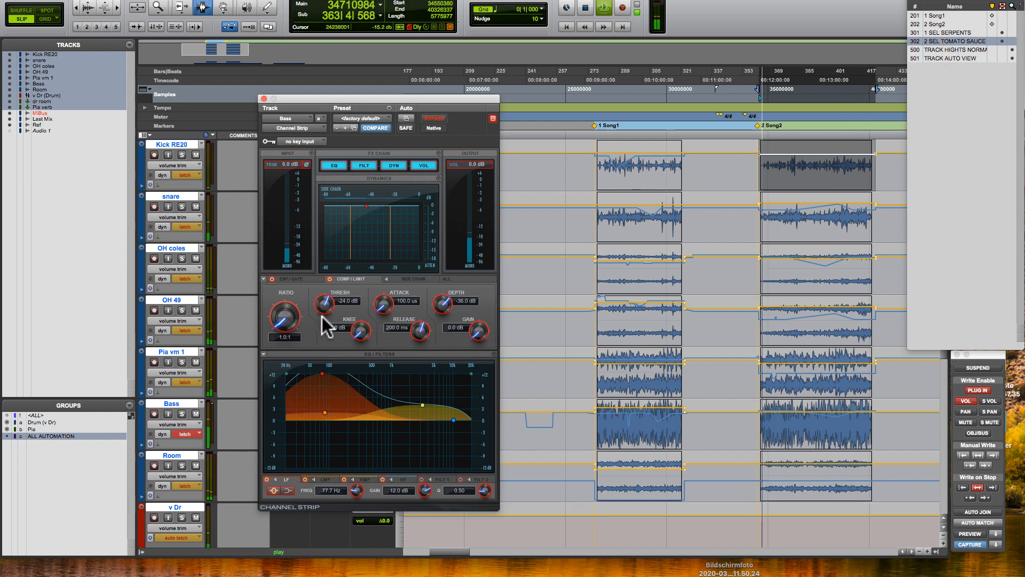
left_click_drag(325, 413, 331, 389)
key("space")
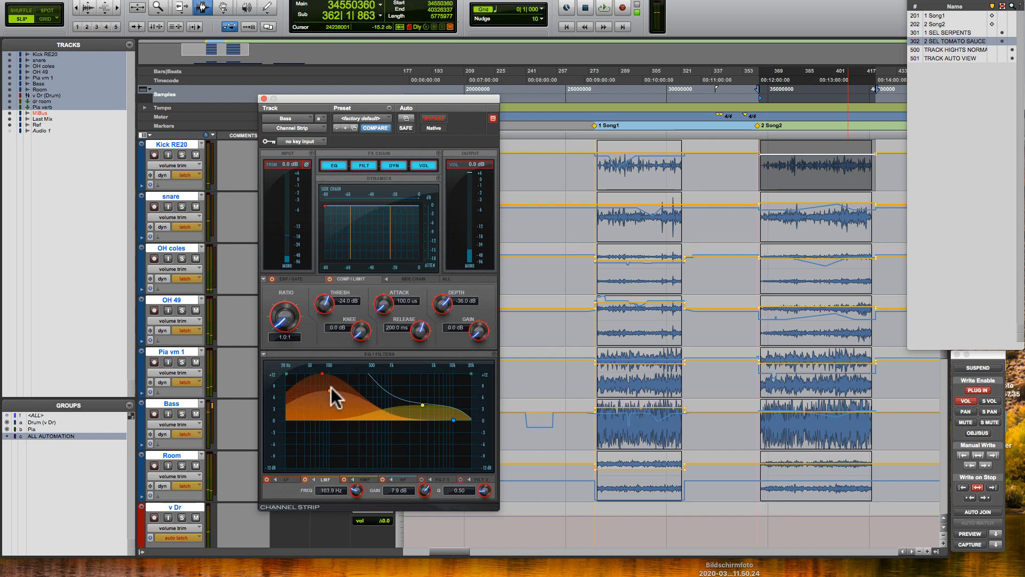
Step: Play Song1 from several timeline positions to check its Bass EQ automation while the edit selection stays on Song2
left_click(642, 95)
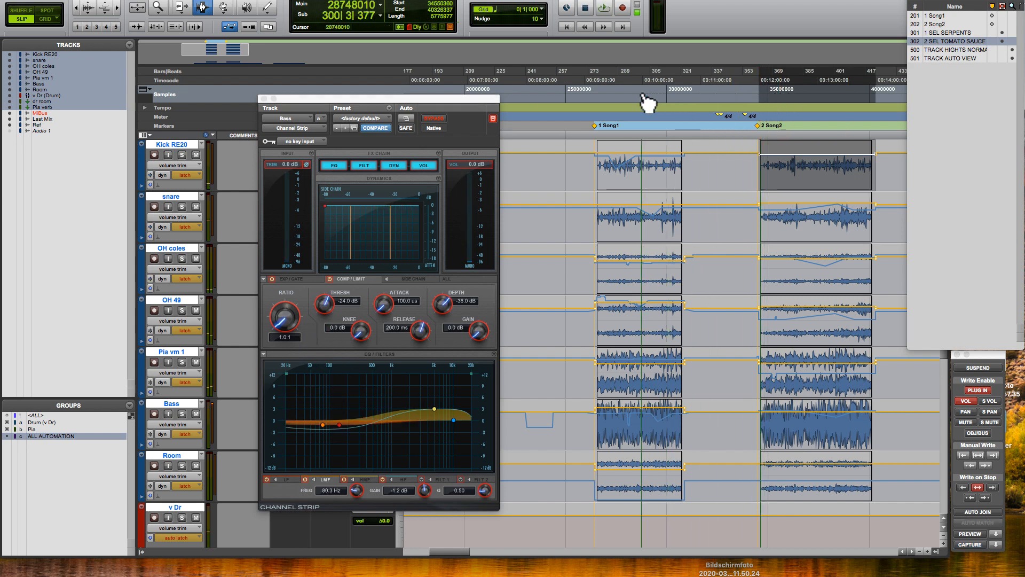
key("space")
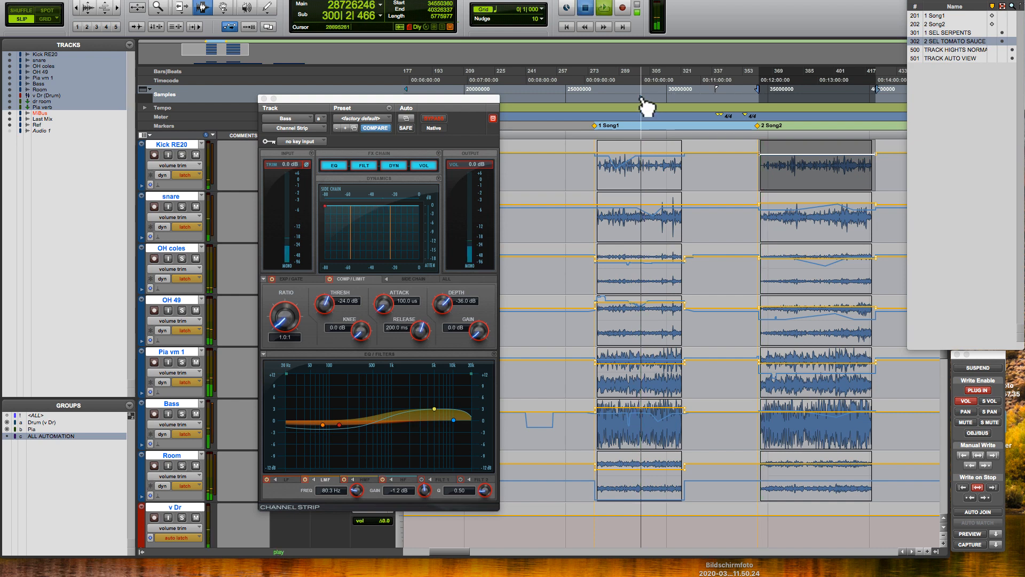
key("space")
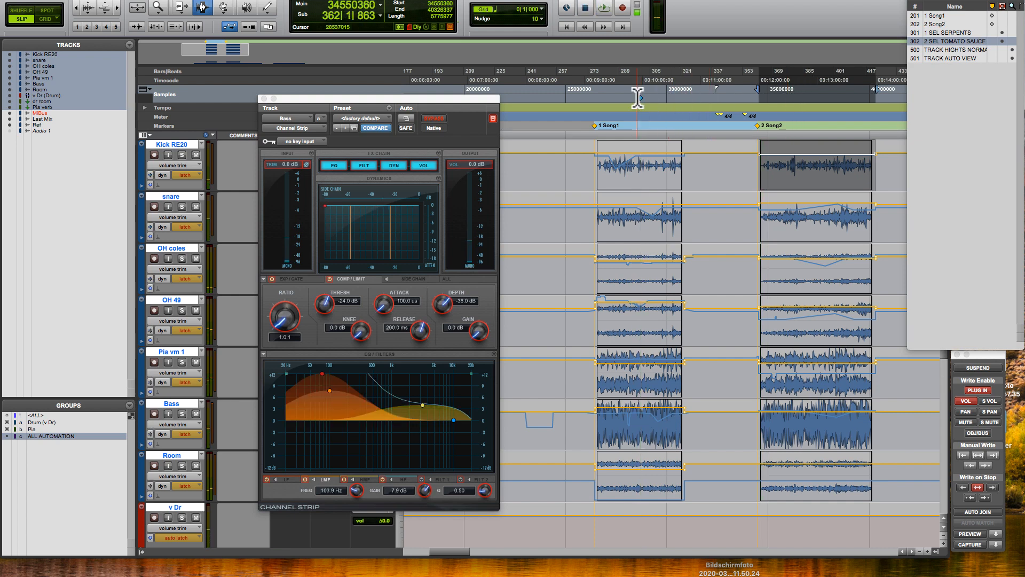
left_click(643, 98)
left_click(623, 98)
left_click(643, 98)
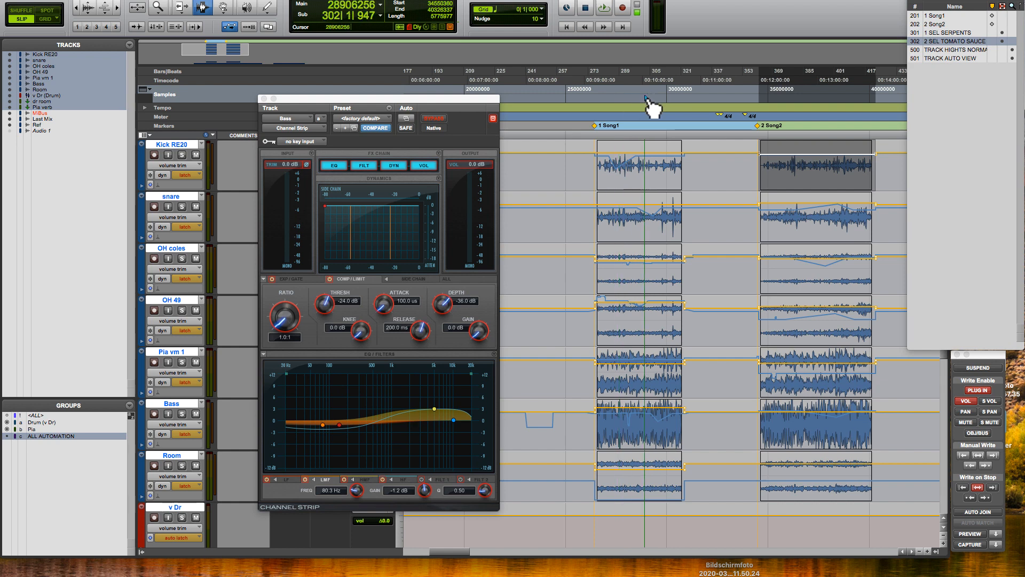
left_click(622, 98)
left_click(625, 98)
key("space")
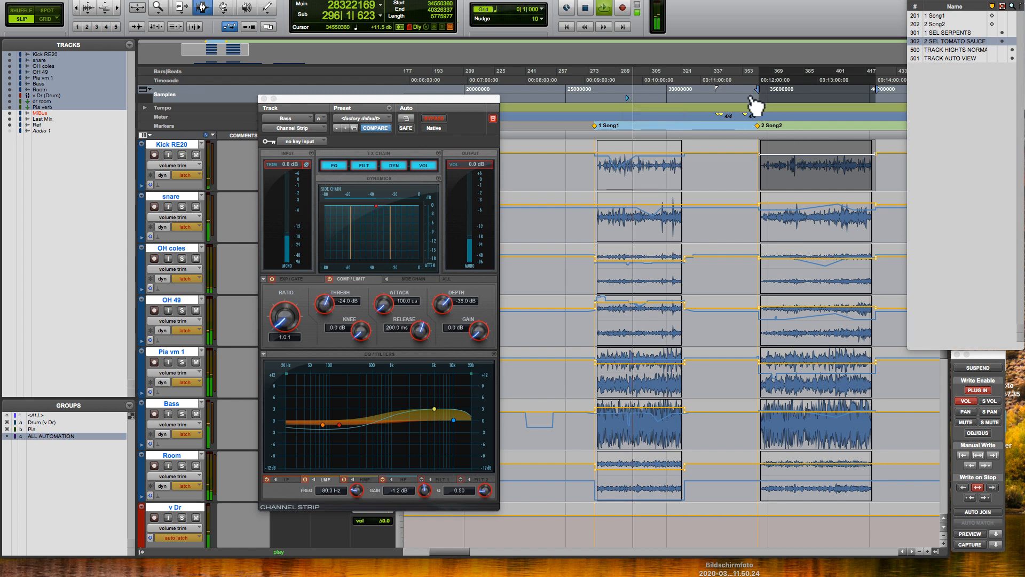
Step: Move playback from Song1 into Song2 to compare the Bass EQ automation of both songs, and stop playback
left_click_drag(629, 99, 776, 100)
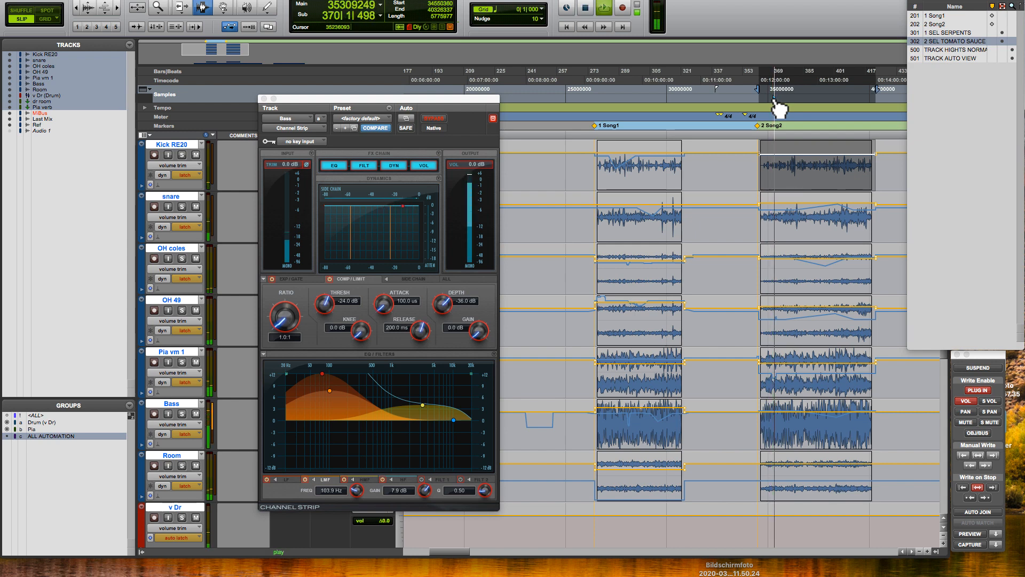
mouse_move(776, 99)
left_mouse_down()
mouse_move(652, 98)
mouse_move(789, 99)
left_mouse_up()
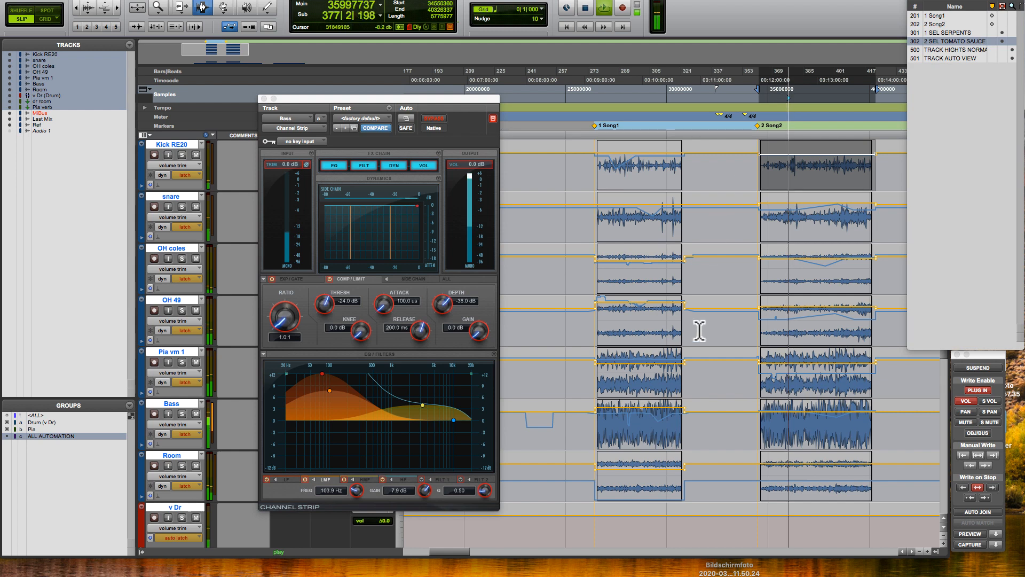
key("space")
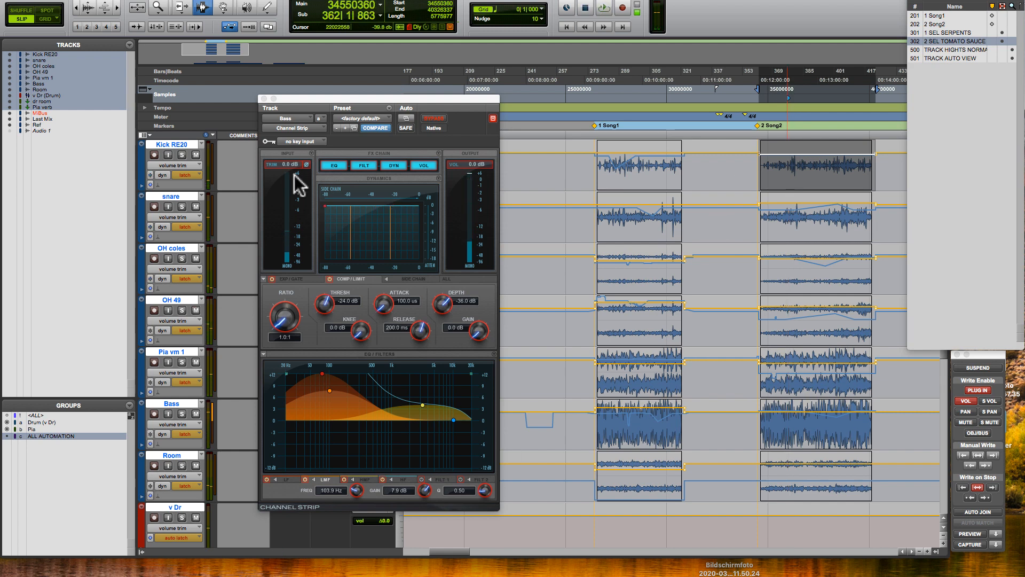
Step: Open the Channel Strip on Pia vm 1 and write a high-mid EQ boost of 10.3 dB at 4.9 kHz for Song2
left_click(263, 99)
left_click(295, 353)
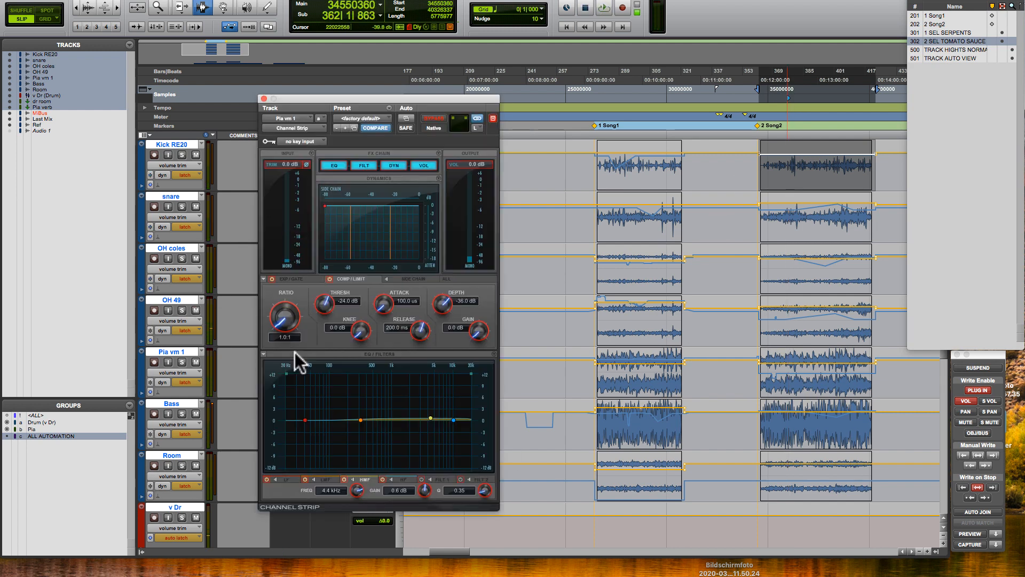
key("space")
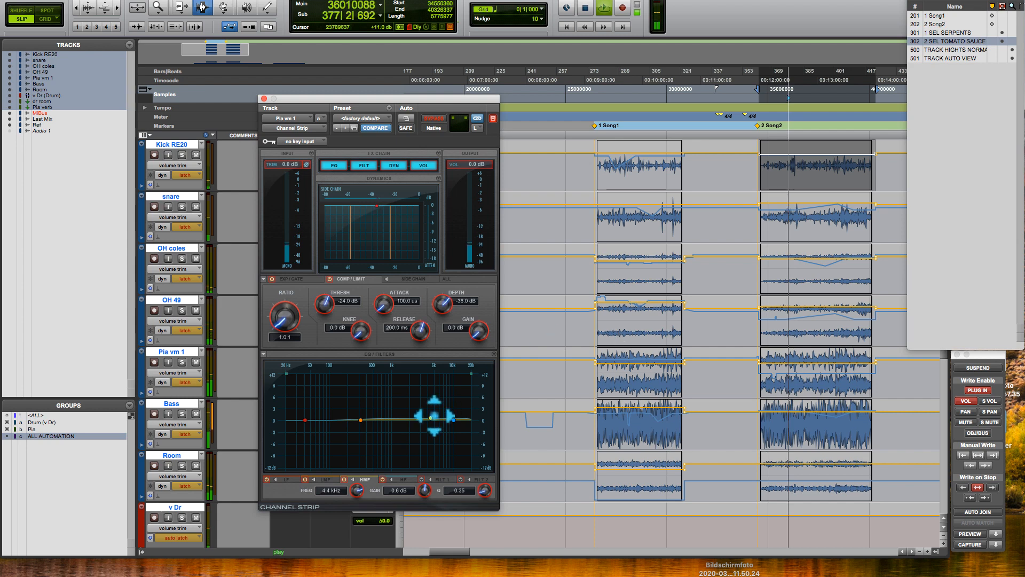
left_click_drag(432, 420, 436, 382)
key("space")
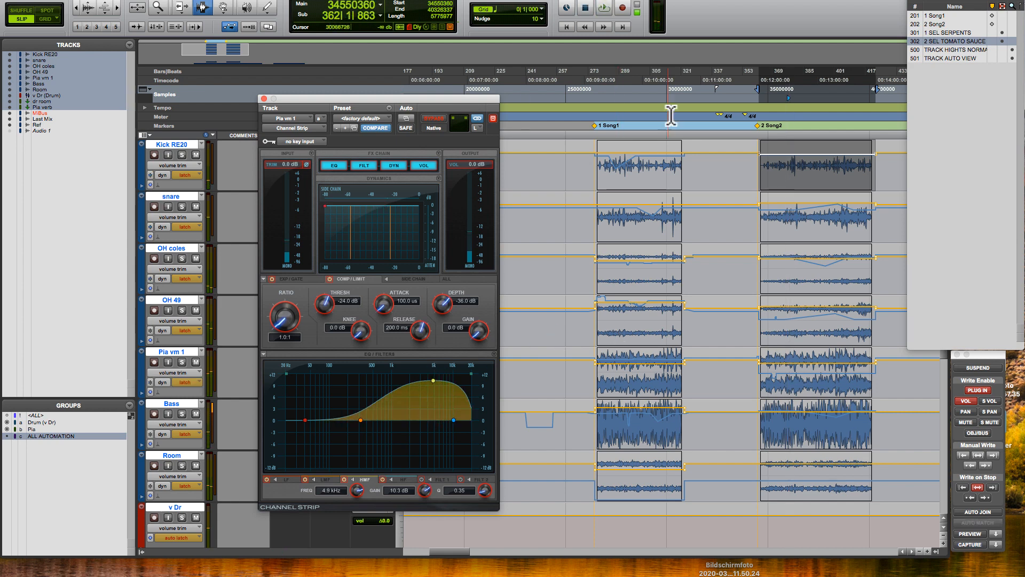
Step: Recall 1 SEL SERPENTS and write the Pia vm 1 EQ for Song1: low-mid band about 12 dB, high-mid band -12.0 dB at 4.4 kHz
left_click(950, 32)
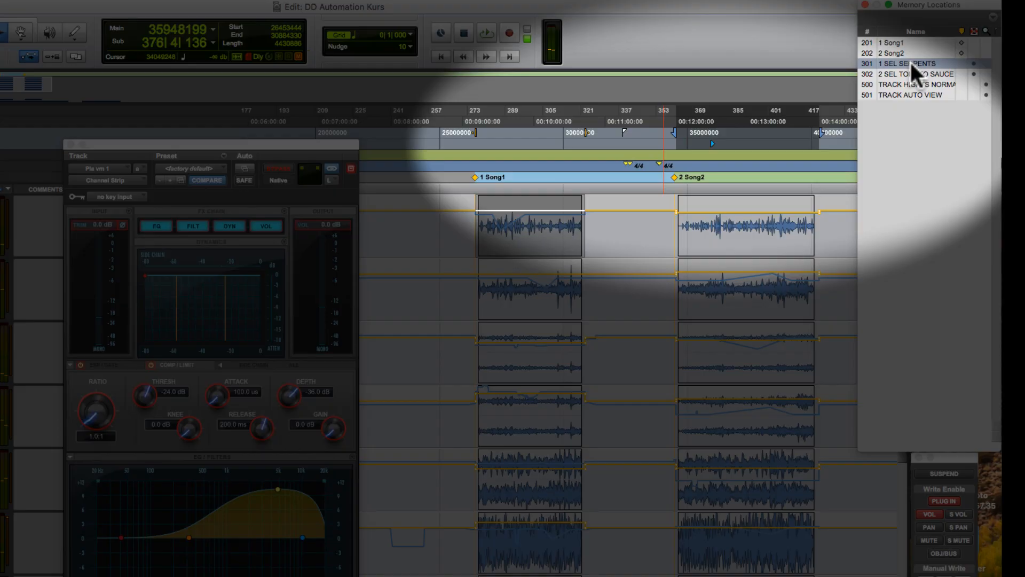
left_click(910, 61)
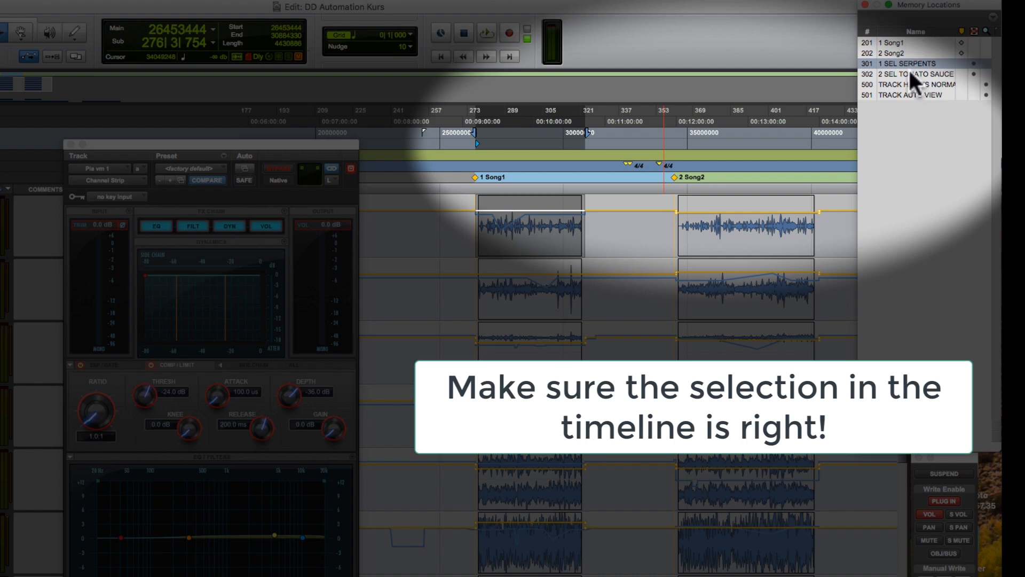
key("space")
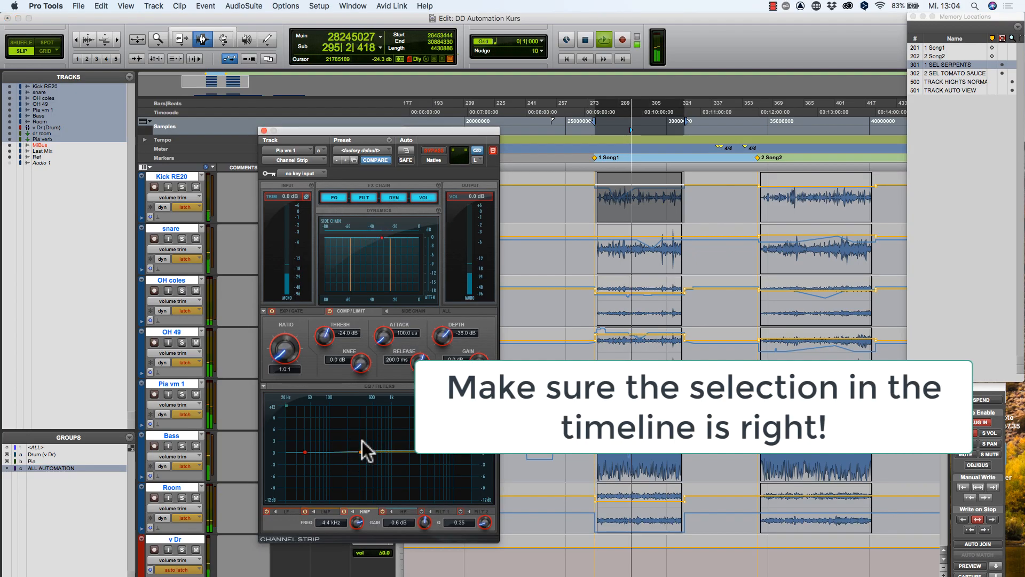
left_click_drag(362, 450, 343, 389)
left_click_drag(434, 451, 431, 500)
key("space")
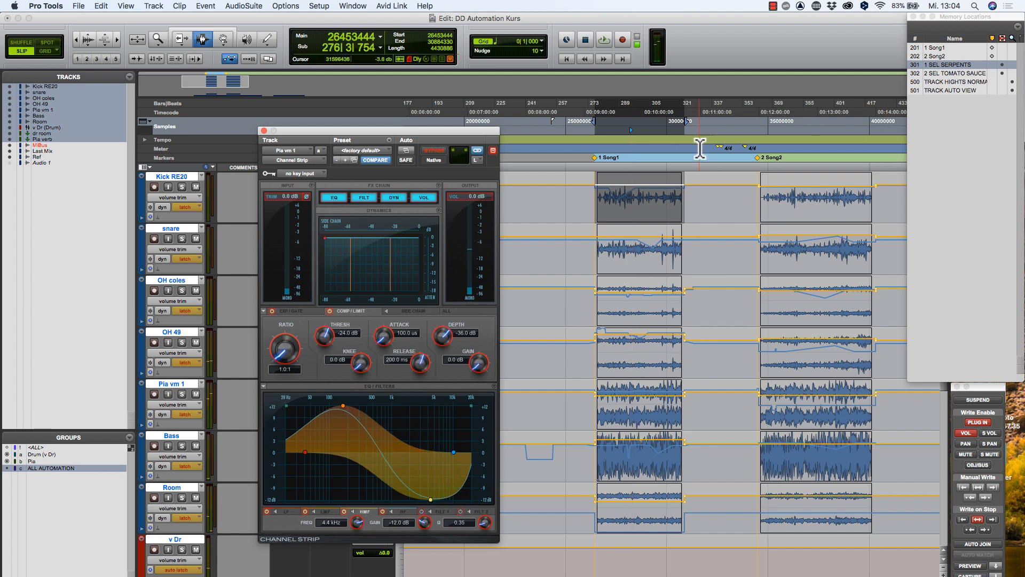
Step: Play from Song2 and from Song1 to compare their Pia vm 1 EQ automation
left_click(631, 129)
left_click(805, 129)
left_click(796, 129)
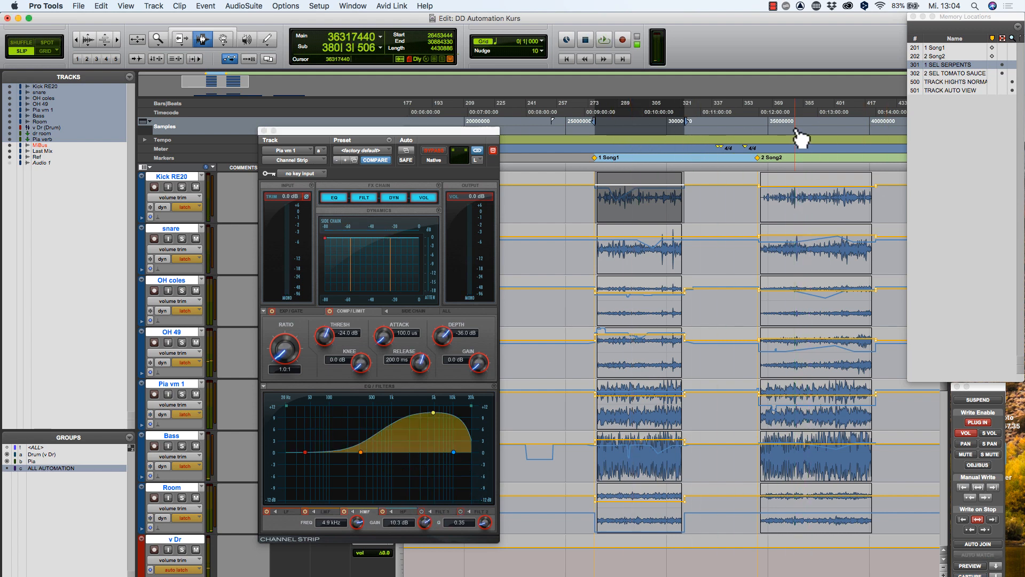
key("space")
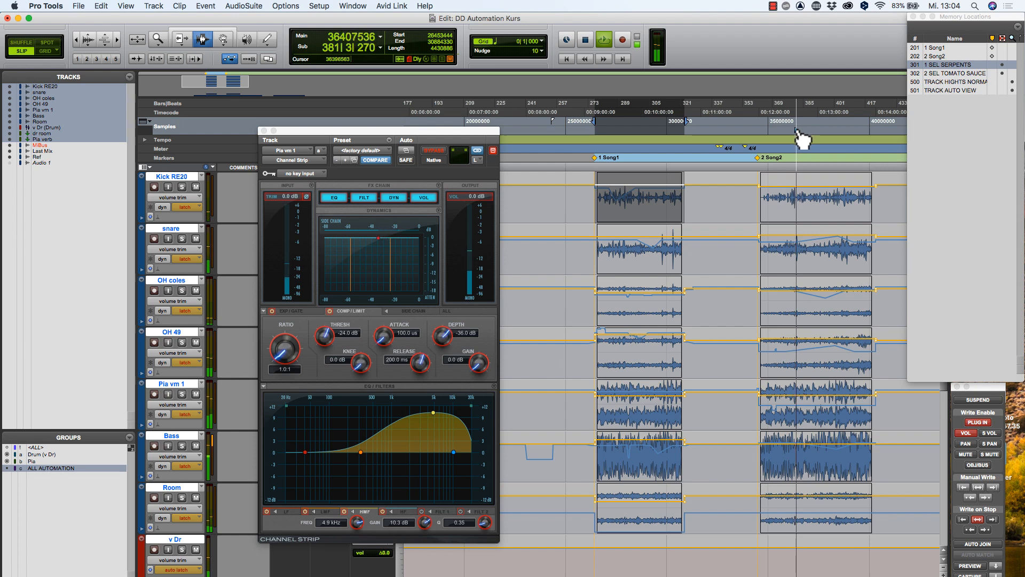
left_click(637, 130)
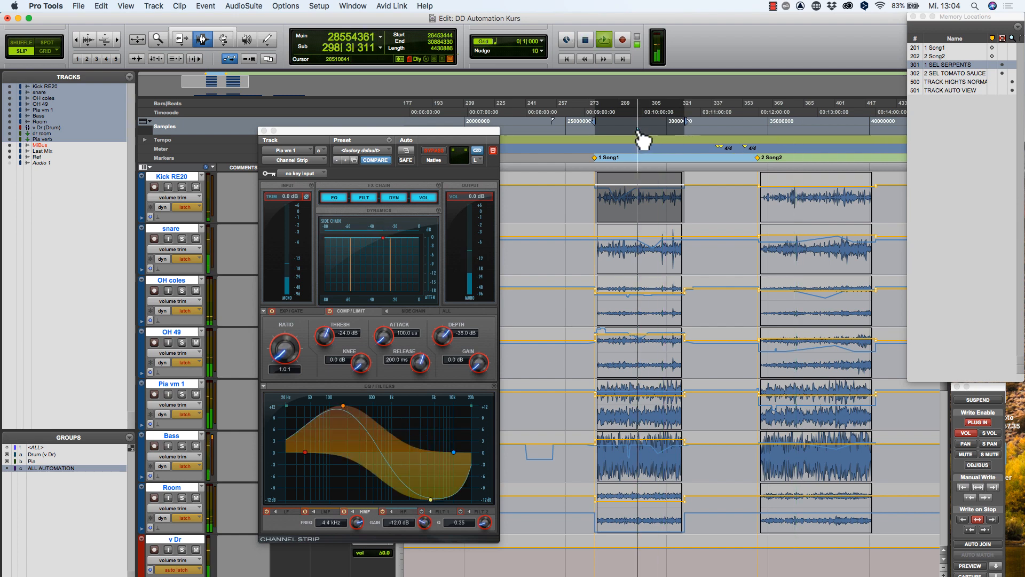
key("space")
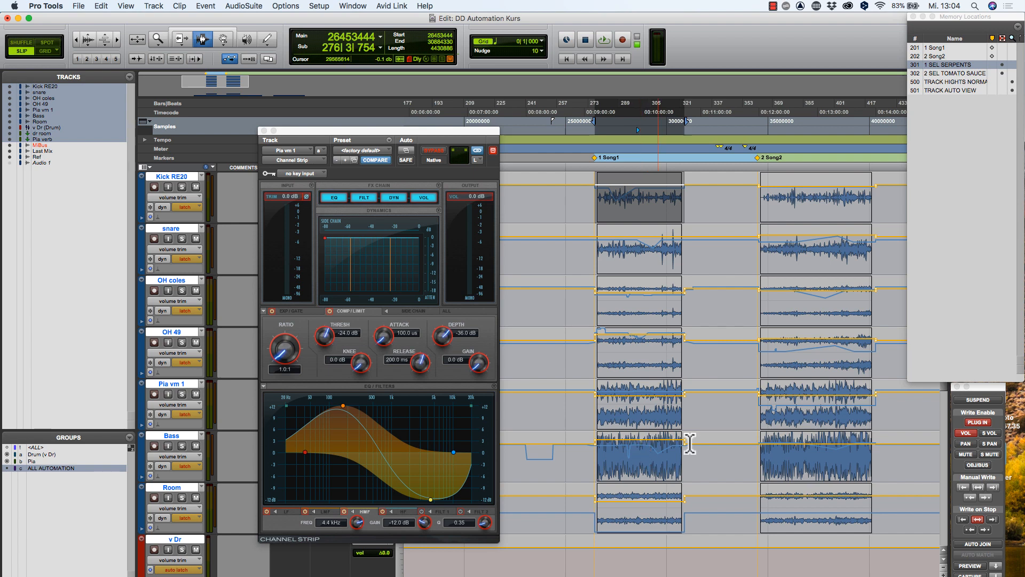
Step: Insert a CLA-76 compressor in the free insert slot of the Bass track and move its window clear of the timeline
left_click(781, 452)
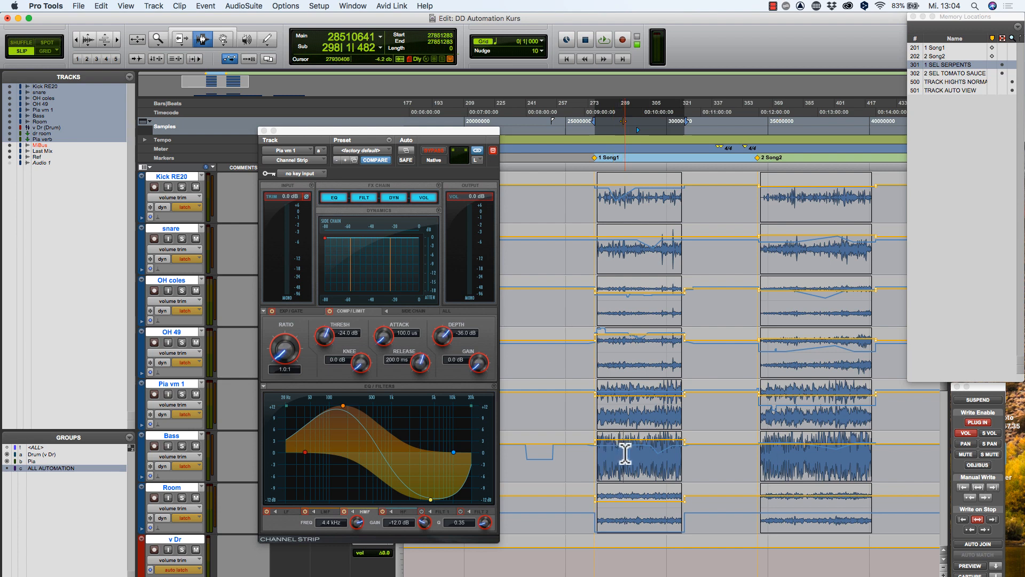
left_click_drag(346, 128, 435, 63)
left_click(285, 475)
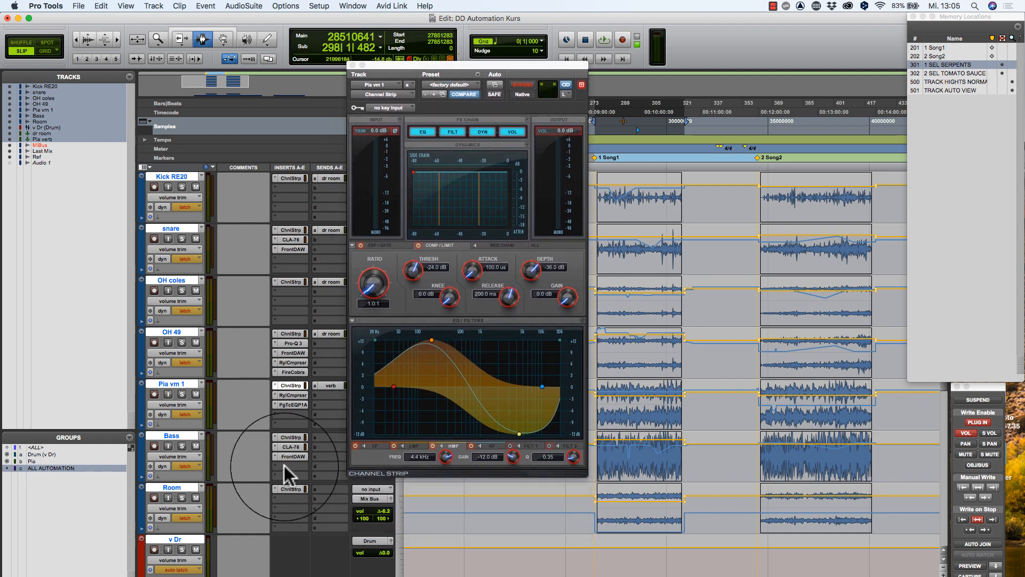
left_click(308, 451)
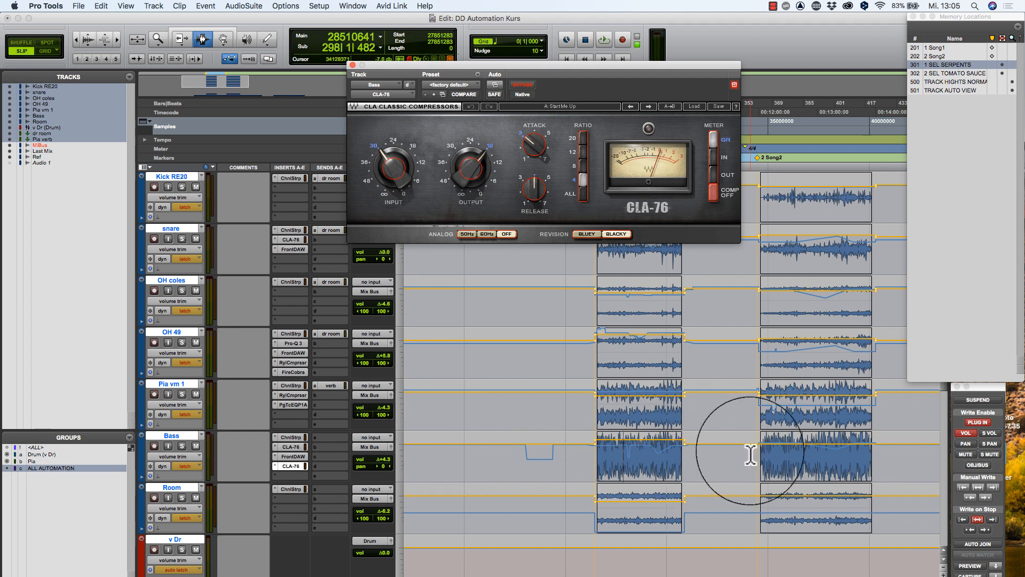
left_click(800, 134)
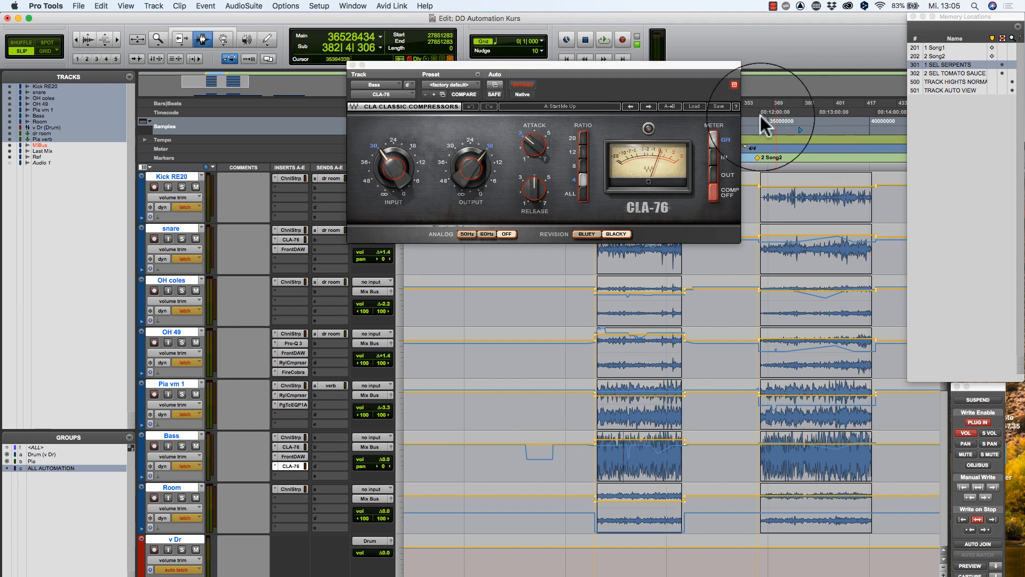
left_click_drag(671, 65, 456, 176)
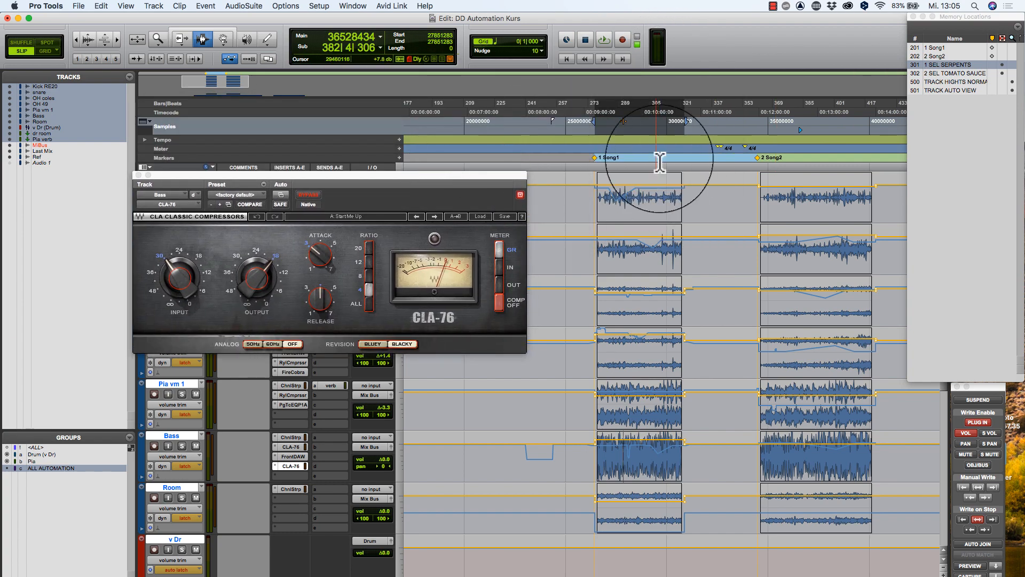
Step: Turn off plug-in automation writing, bypass the Bass CLA-76 outside any written automation, and turn plug-in writing back on
left_click(615, 131)
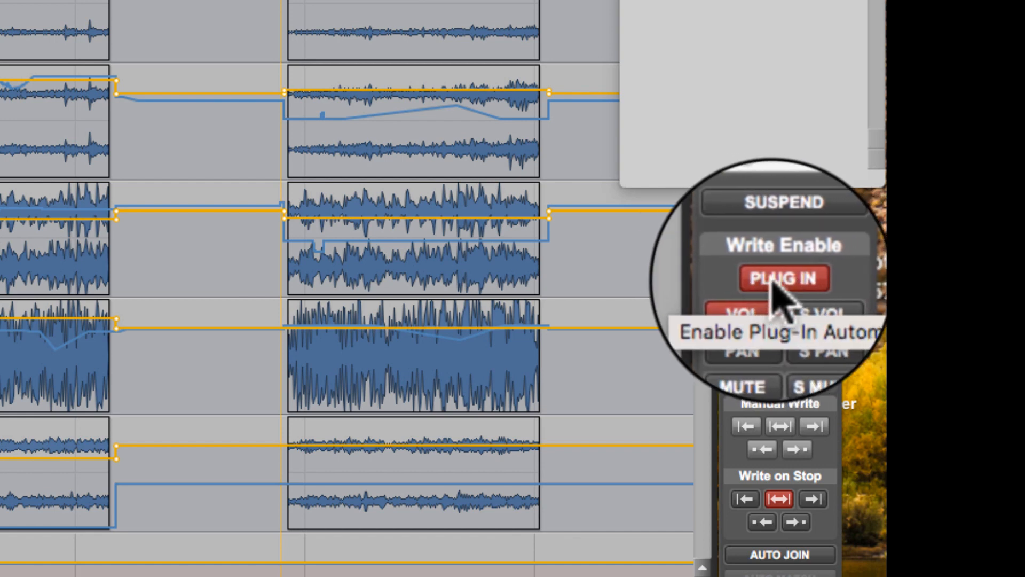
left_click(772, 283)
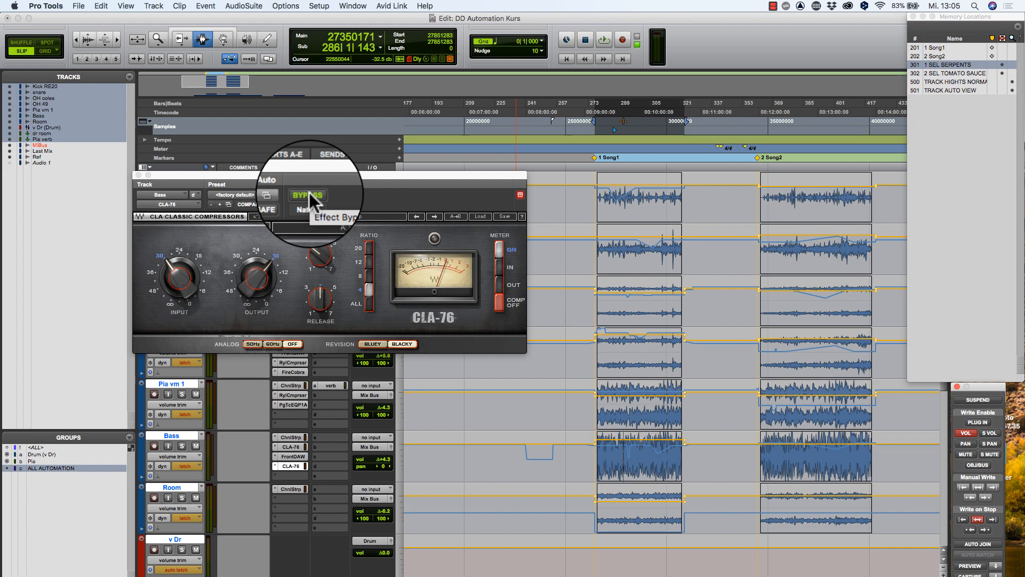
left_click(309, 193)
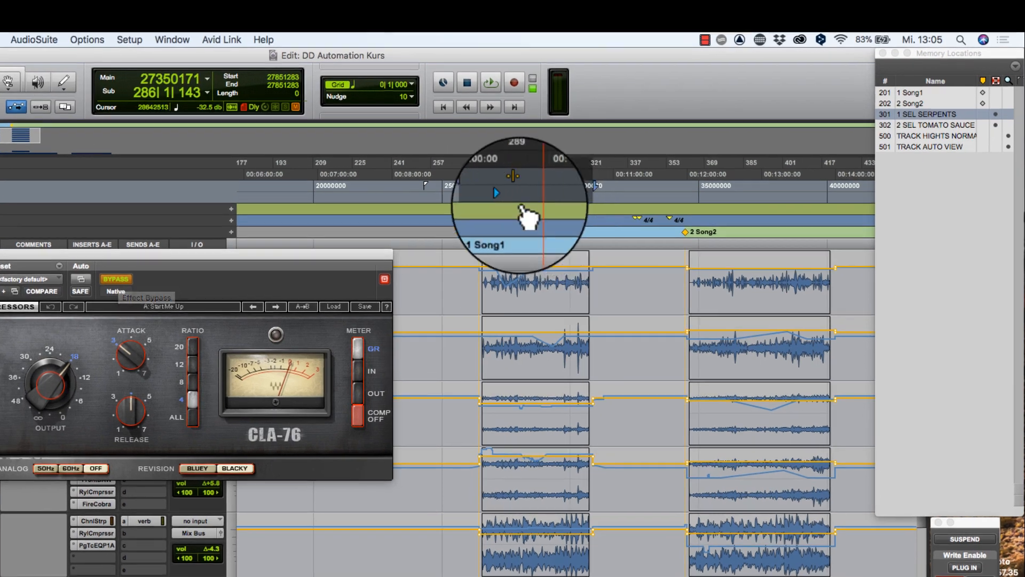
mouse_move(520, 187)
left_mouse_down()
mouse_move(737, 189)
mouse_move(515, 190)
left_mouse_up()
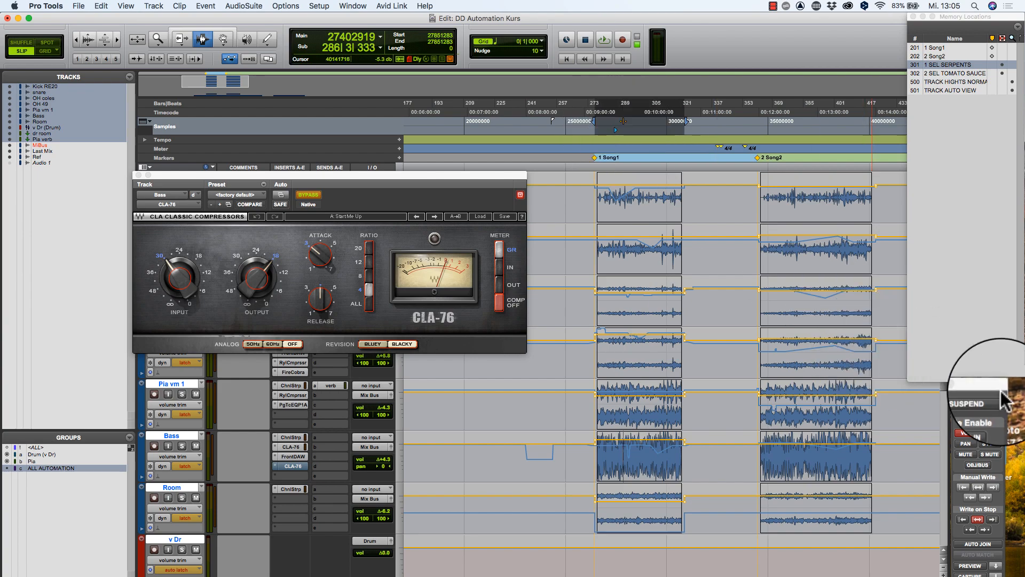
left_click(978, 422)
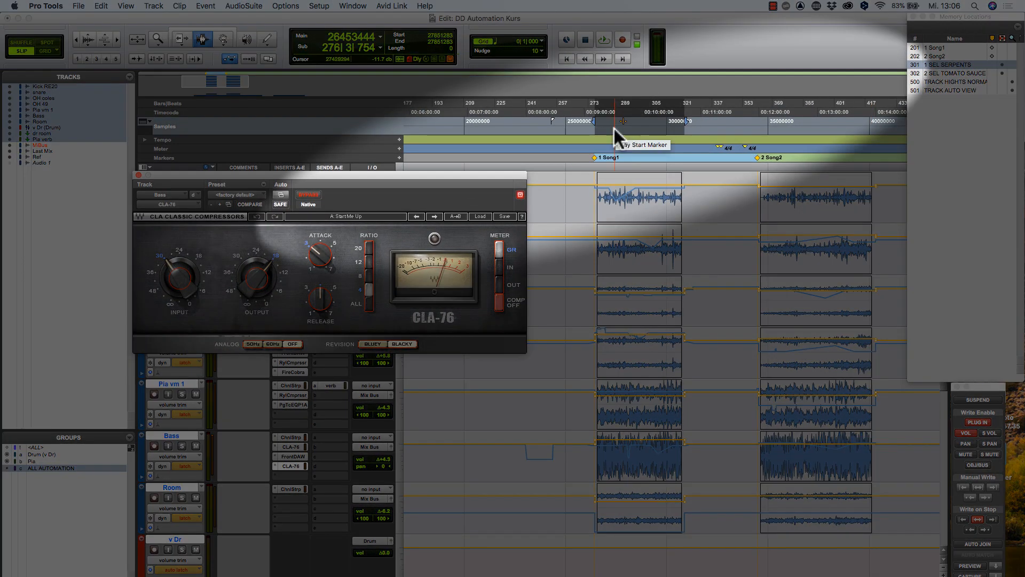
Step: Play Song2, return to Song1 and write new CLA-76 input and output levels there, with the output at -22.8
left_click_drag(614, 129, 805, 133)
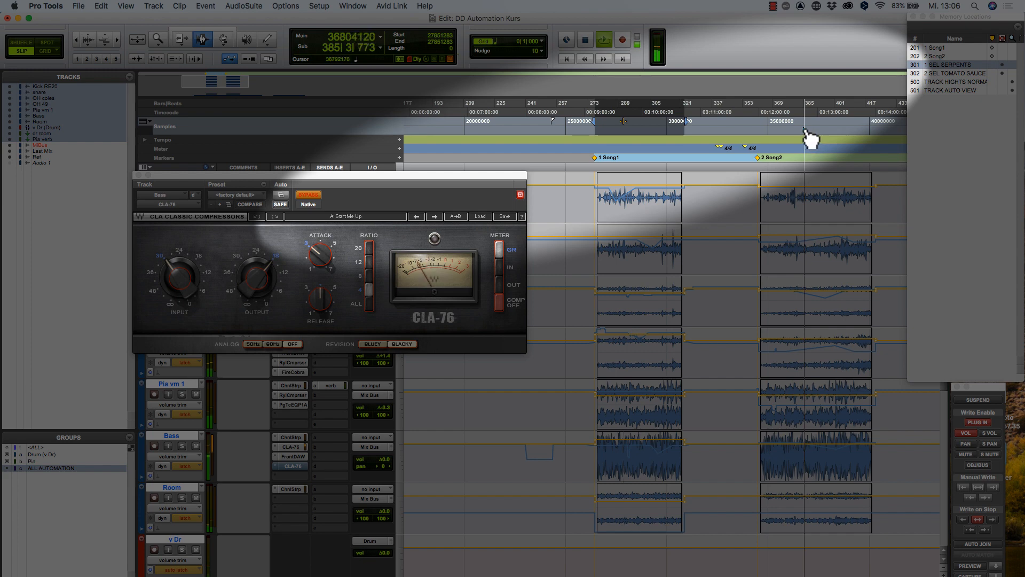
left_click(619, 129)
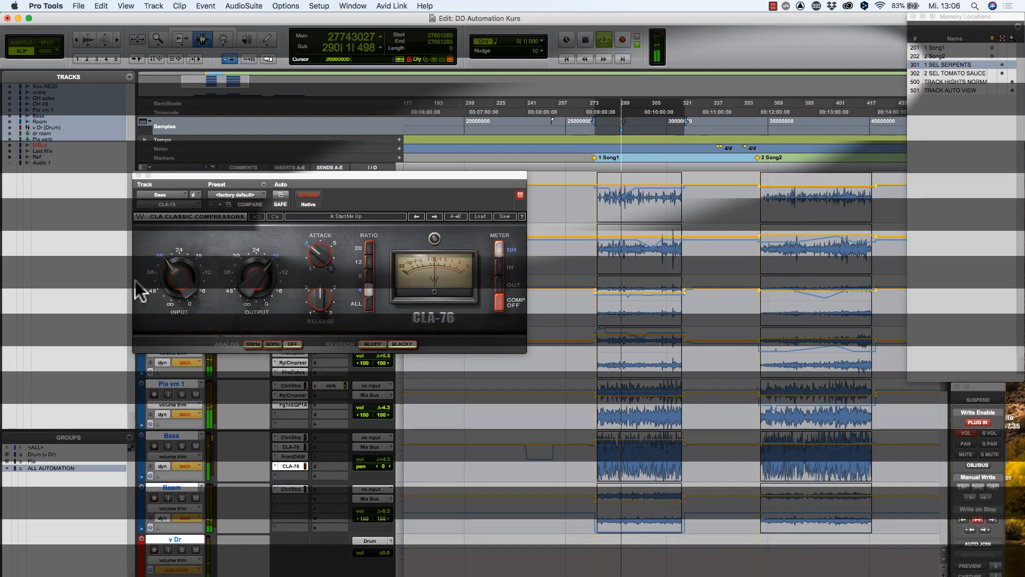
left_click_drag(178, 288, 177, 279)
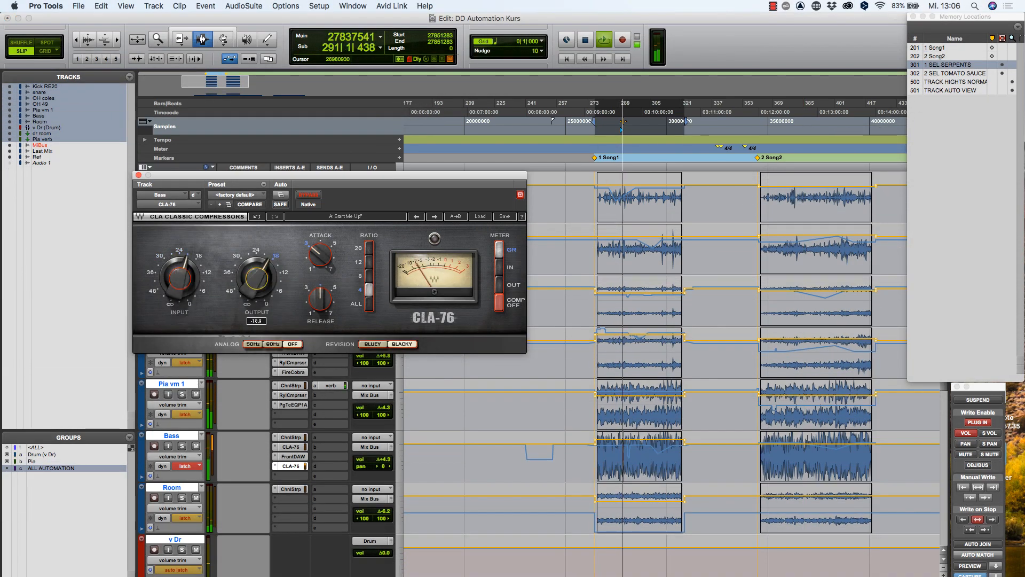
left_click_drag(256, 276, 256, 280)
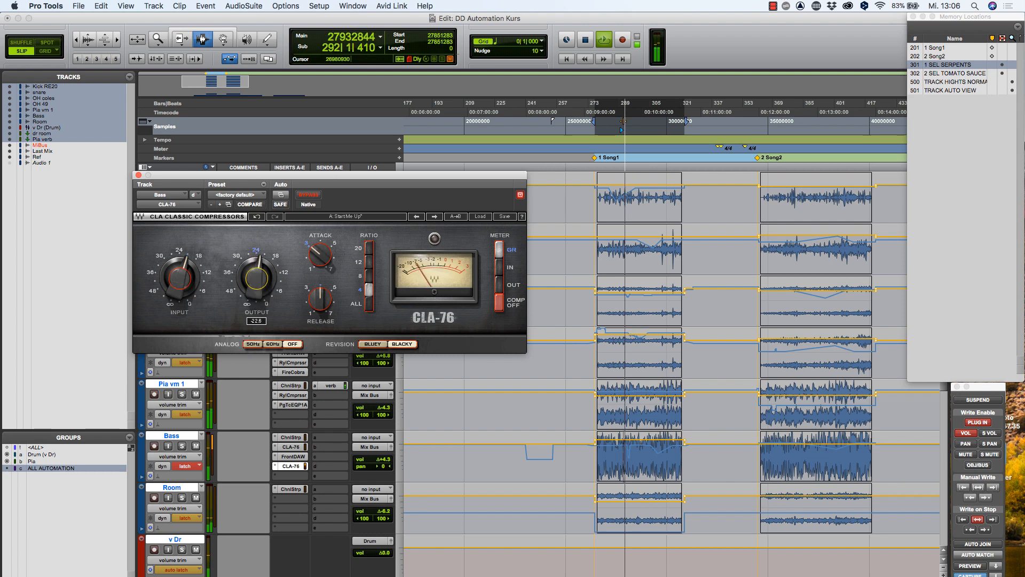
key("space")
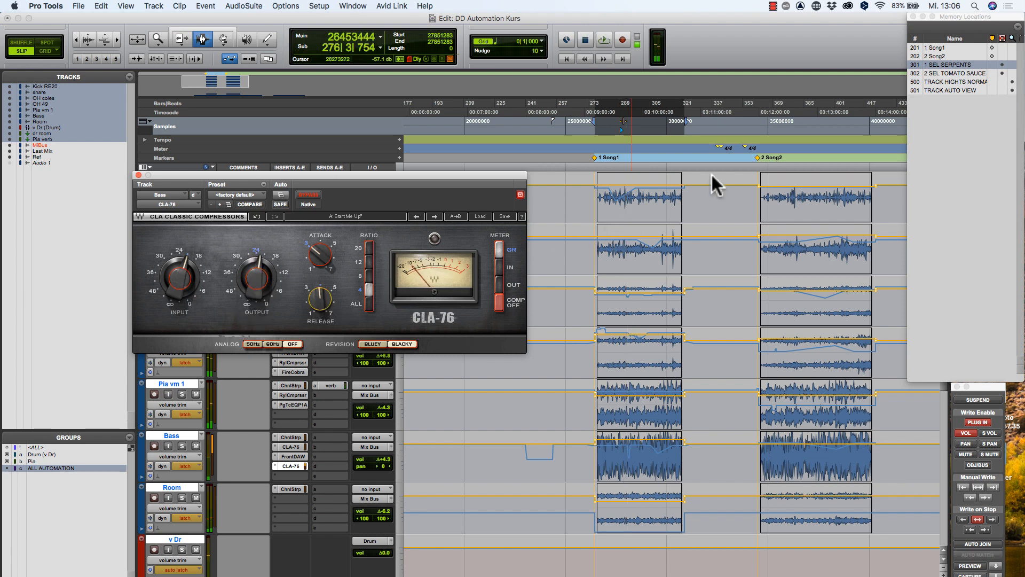
Step: Play from Song2 and from Song1 to compare the CLA-76 bypass and level automation on Bass
left_click(814, 140)
key("space")
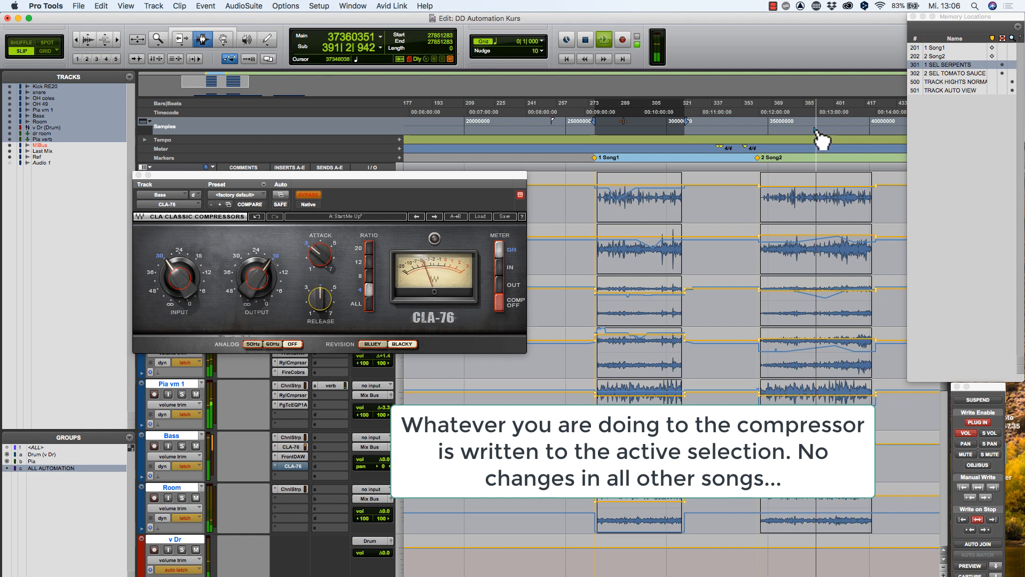
left_click(628, 139)
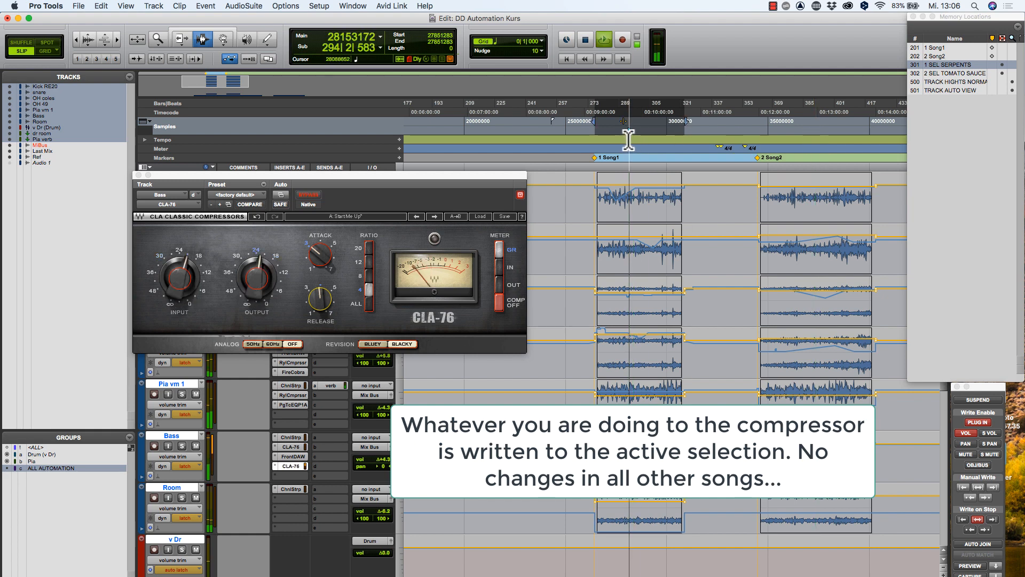
key("space")
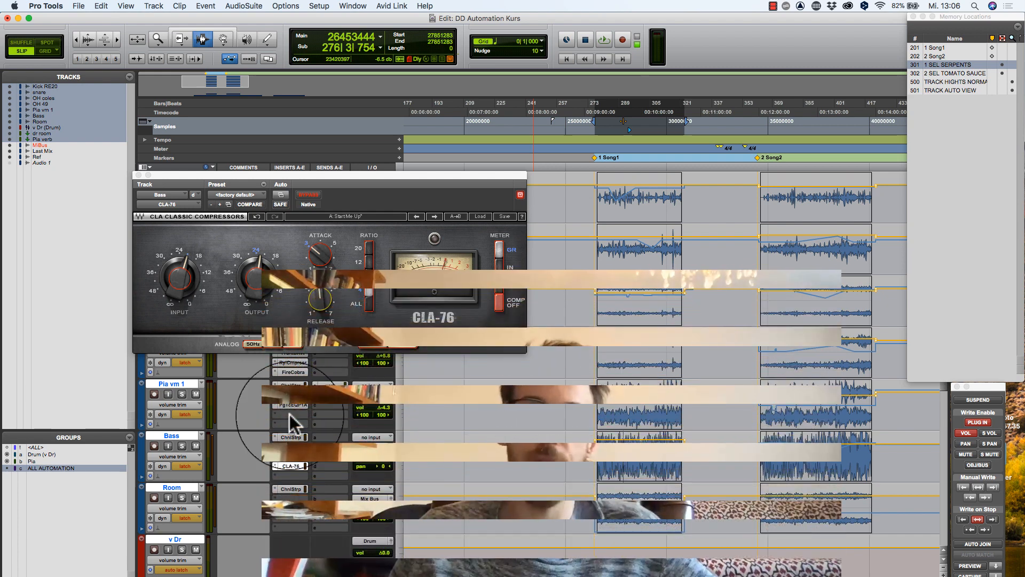
Step: Insert the FireMaster stereo multichannel plug-in in the free fourth insert slot of the Pia vm 1 track and move its window off the inserts
left_click(289, 414)
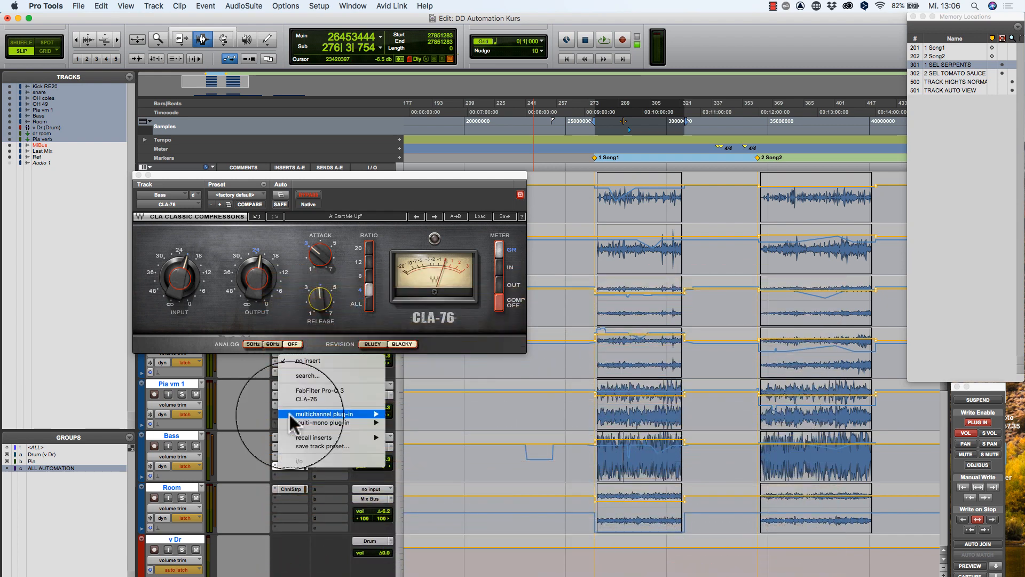
mouse_move(289, 412)
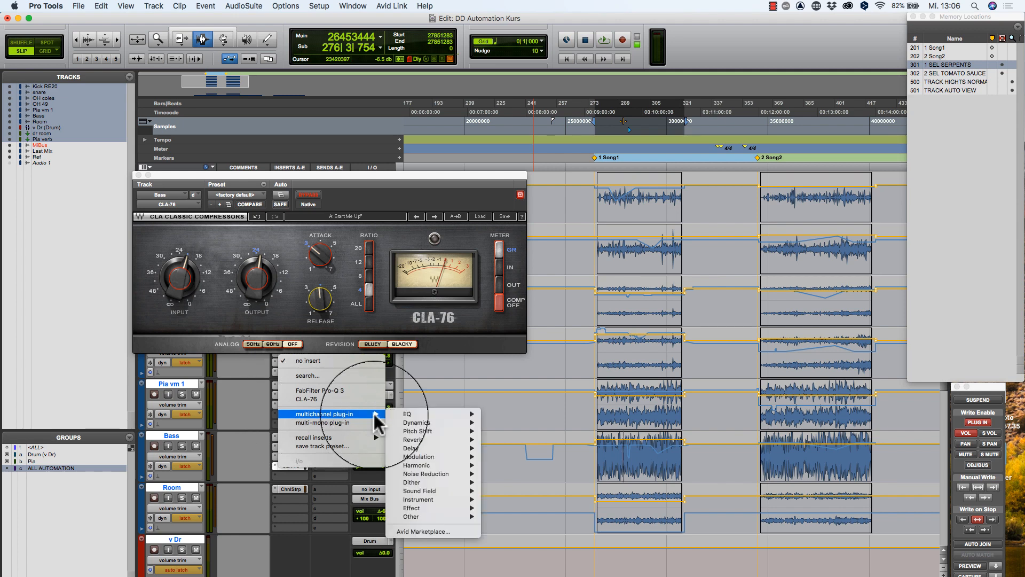
mouse_move(462, 467)
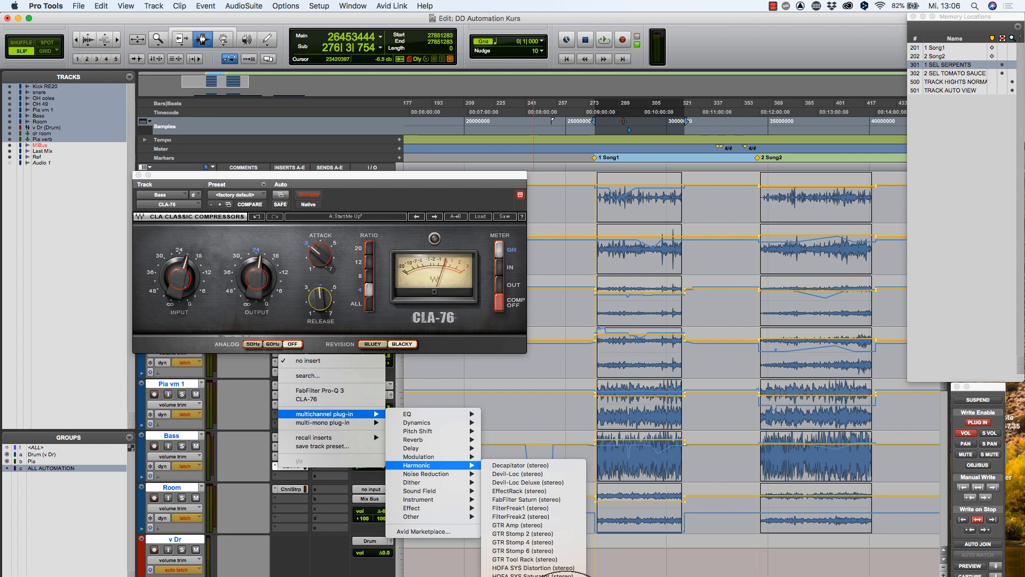
mouse_move(421, 515)
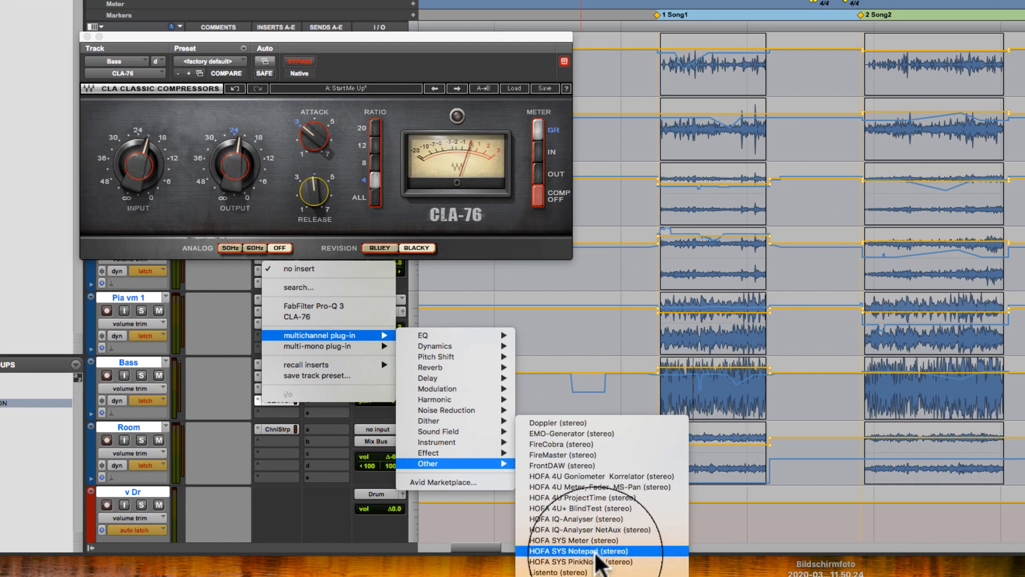
left_click(584, 451)
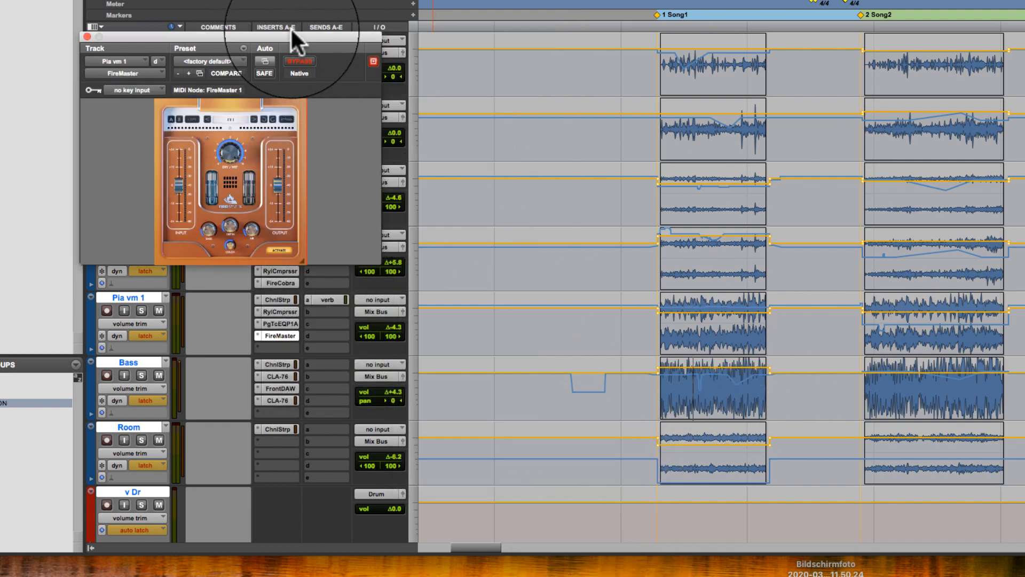
left_click_drag(293, 37, 573, 21)
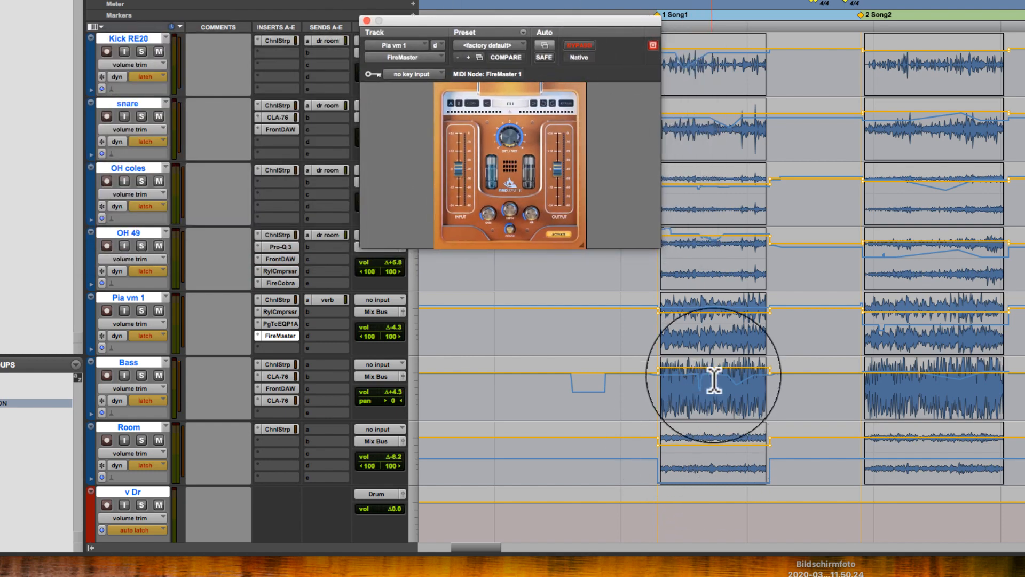
Step: Play passages of Song1 and Song2 to check the newly inserted FireMaster in both songs
key("space")
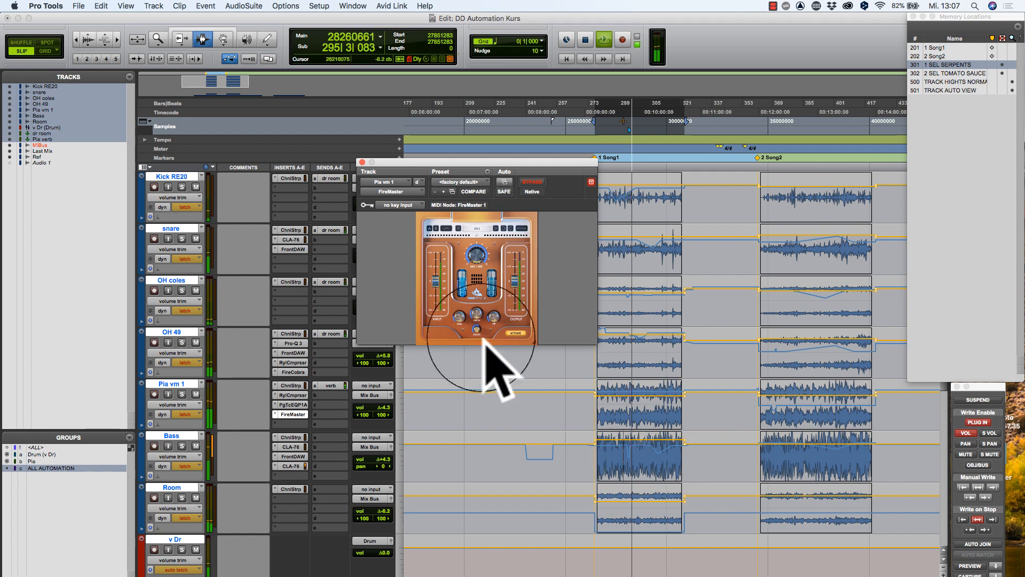
key("space")
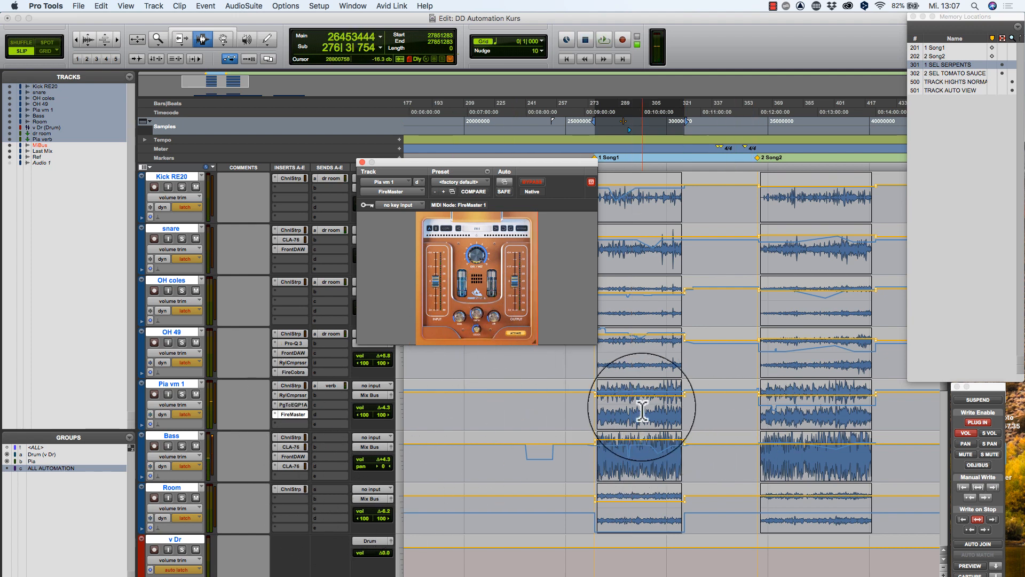
left_click(624, 392)
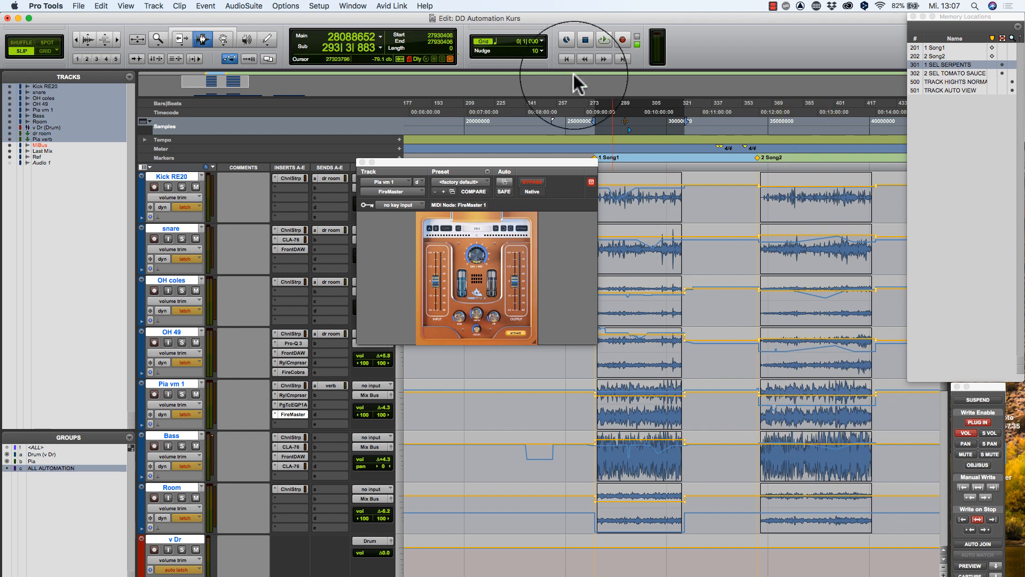
left_click(809, 131)
key("space")
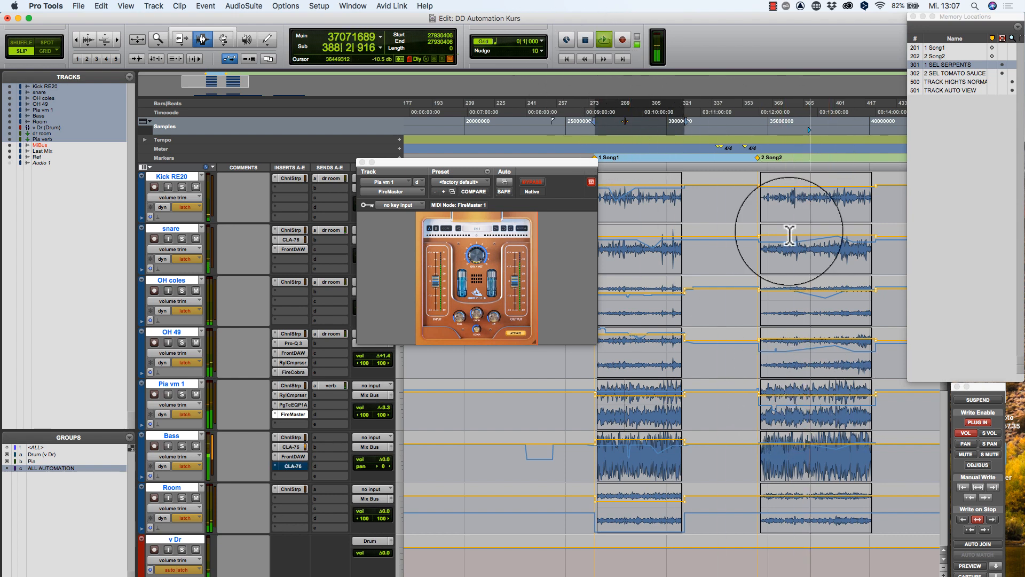
key("space")
Step: Open the Channel Strip on Pia vm 1 and play Song1 and Song2 passages to compare its EQ automation
left_click(290, 385)
key("space")
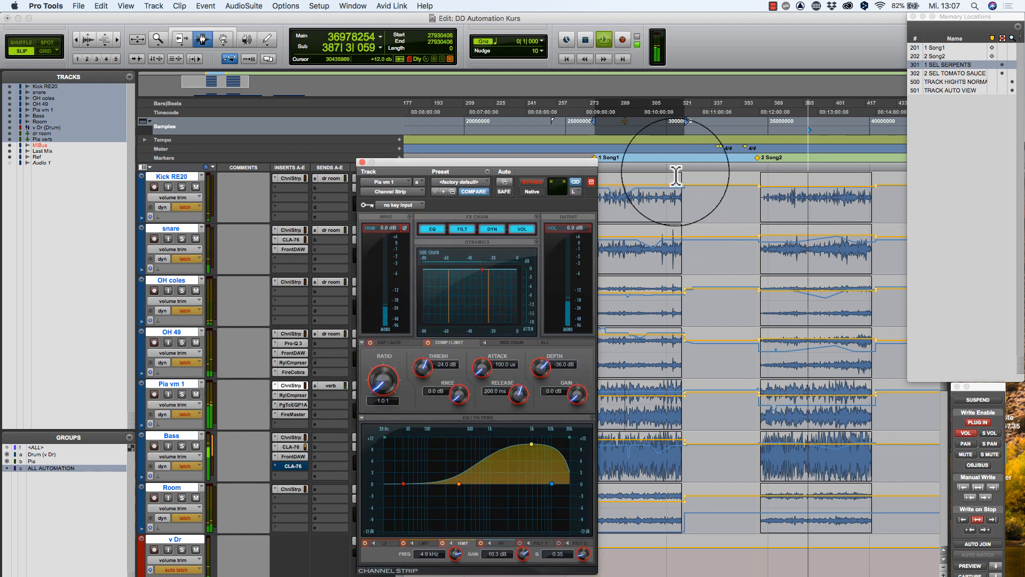
key("space")
left_click(801, 138)
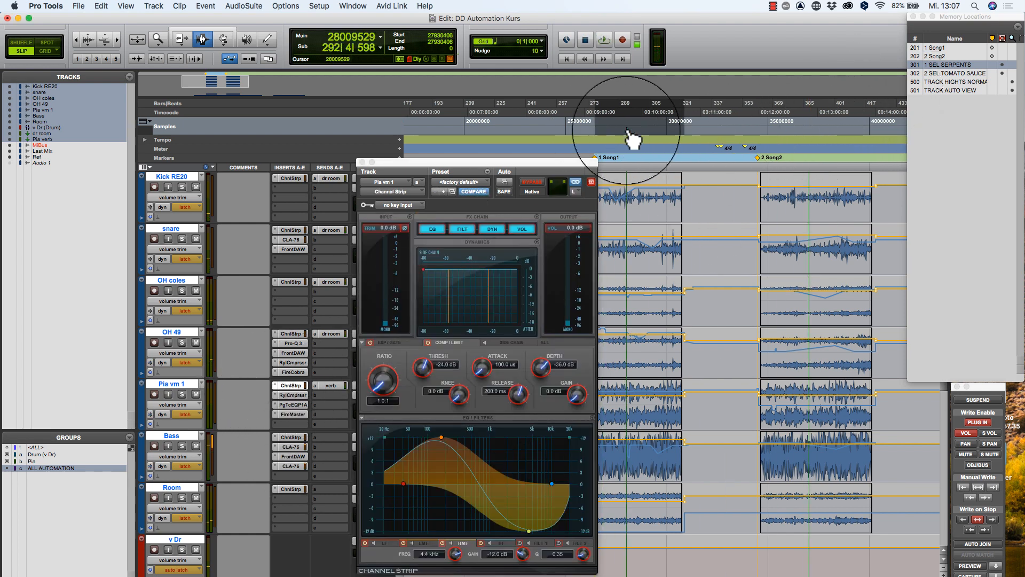
left_click(628, 138)
key("space")
left_click(821, 138)
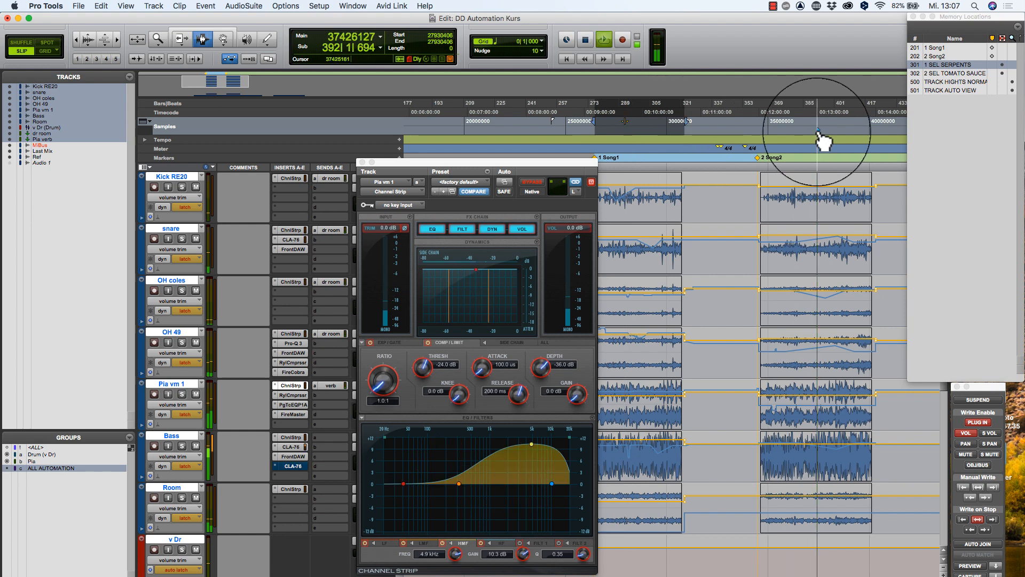
key("space")
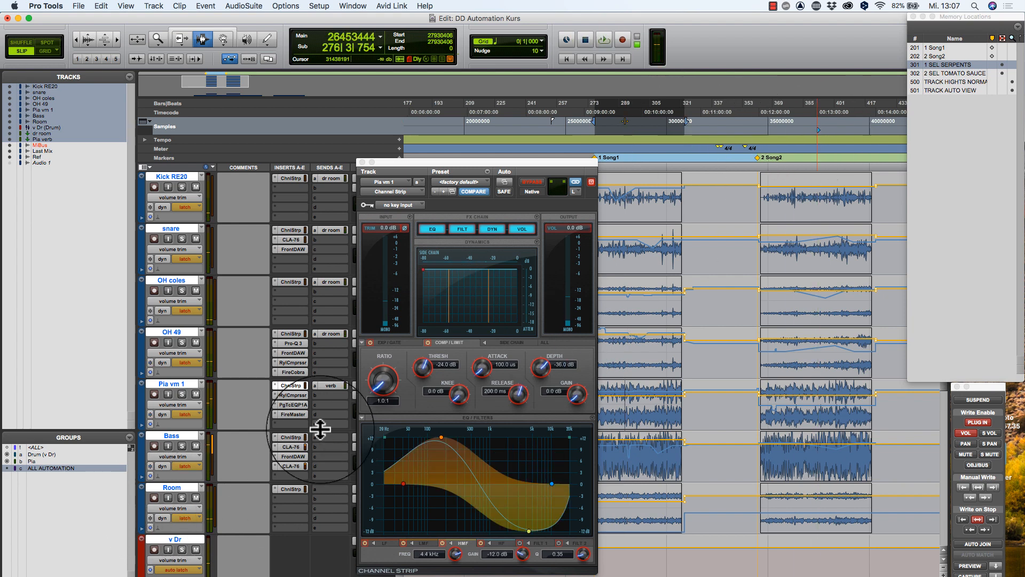
Step: Reopen FireMaster on Pia vm 1 and play passages of Song2 and Song1 to compare its settings
left_click(292, 413)
key("space")
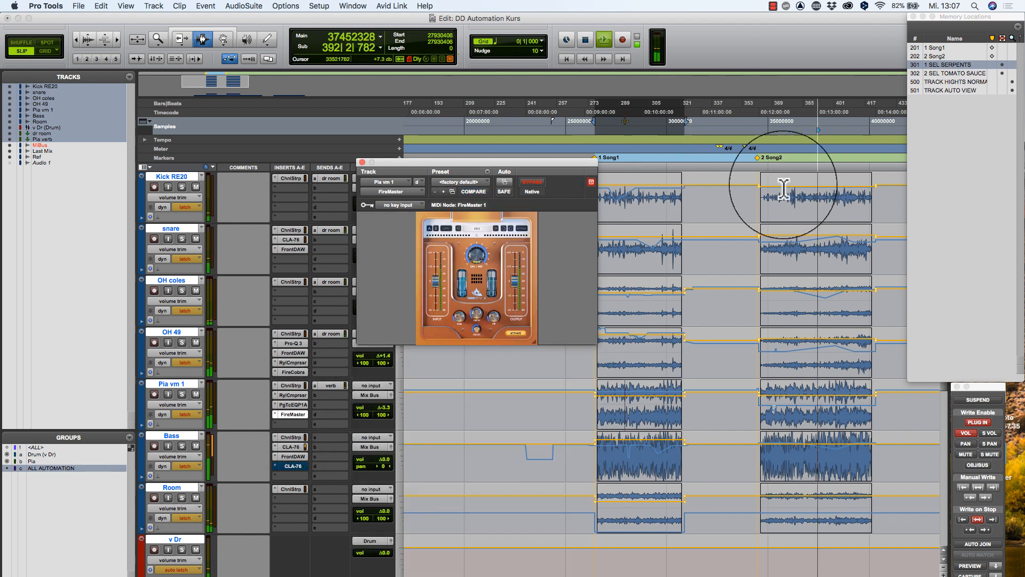
left_click(644, 138)
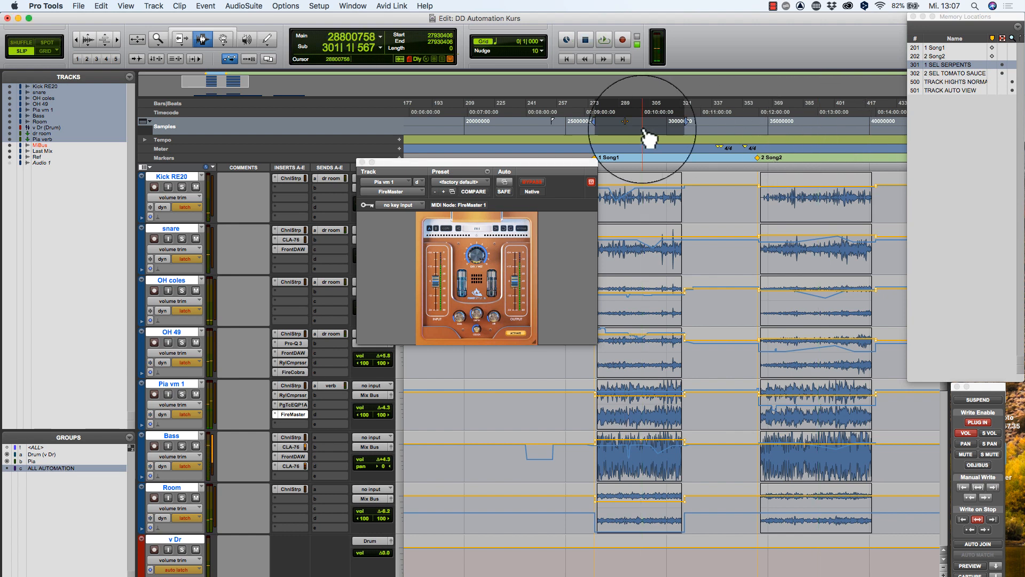
key("space")
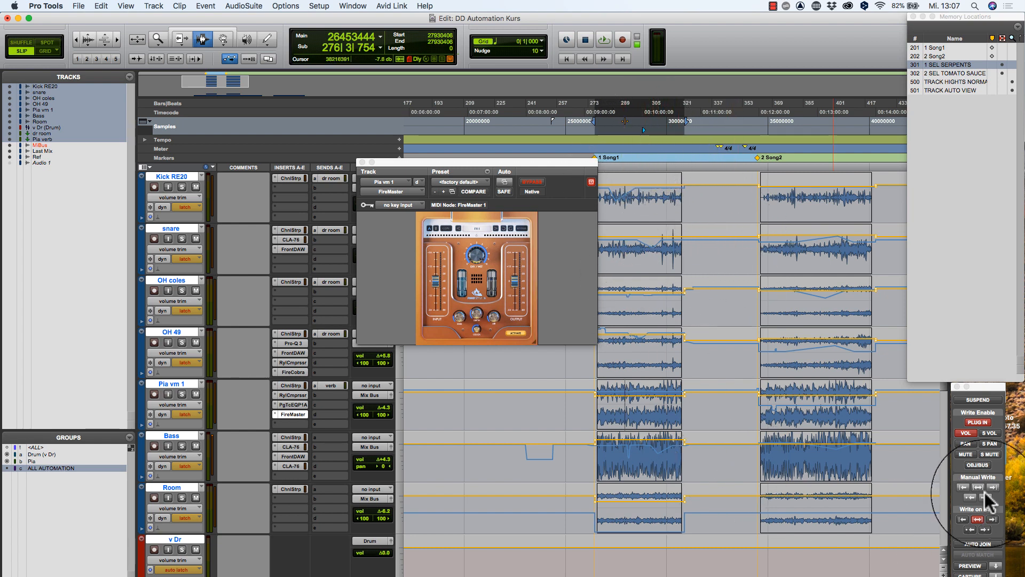
Step: Turn off plug-in automation writing and raise FireMaster's input level during Song1 playback so it applies to the entire session
left_click(979, 422)
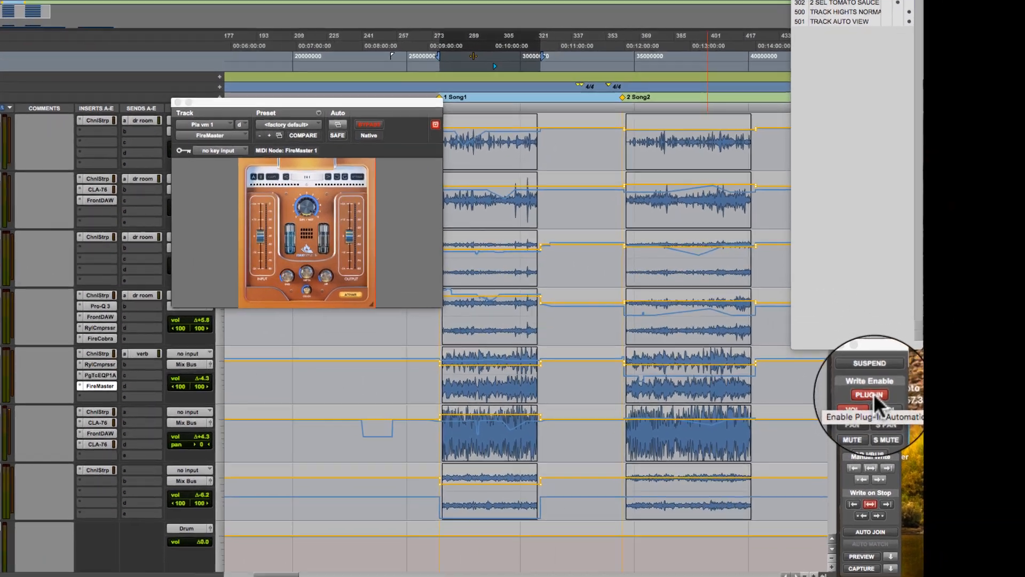
left_click(982, 423)
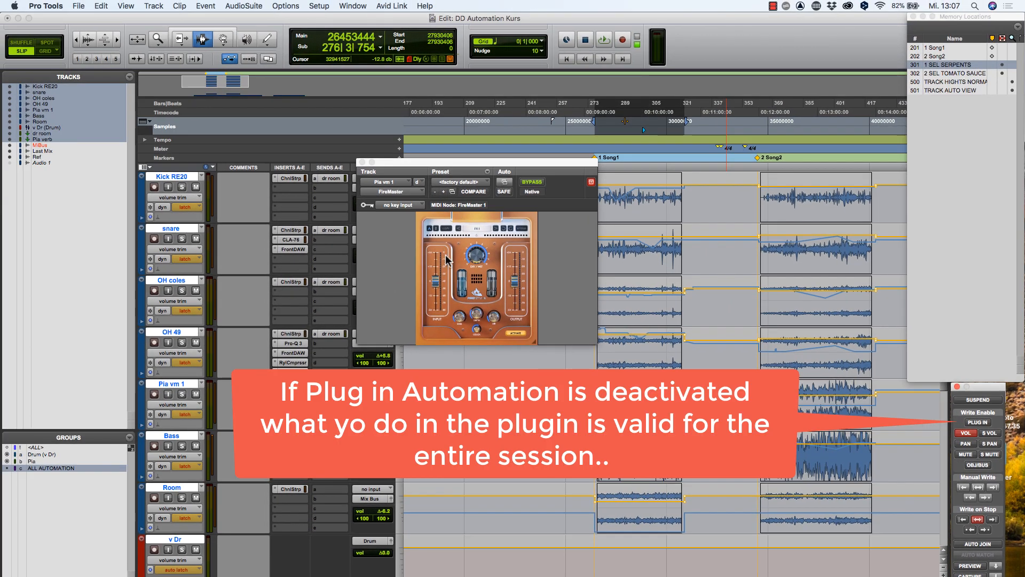
key("space")
left_click_drag(436, 280, 435, 263)
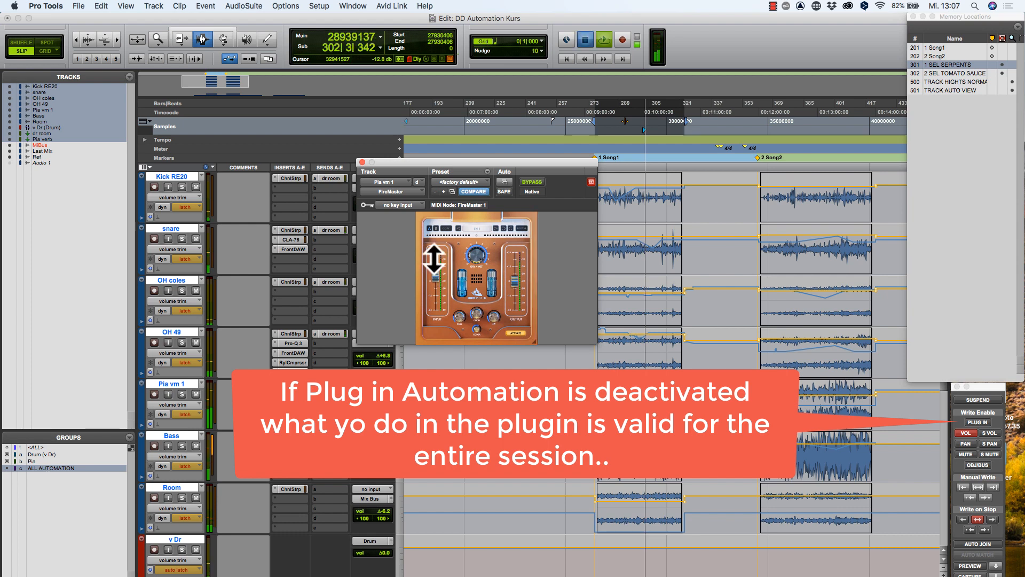
key("space")
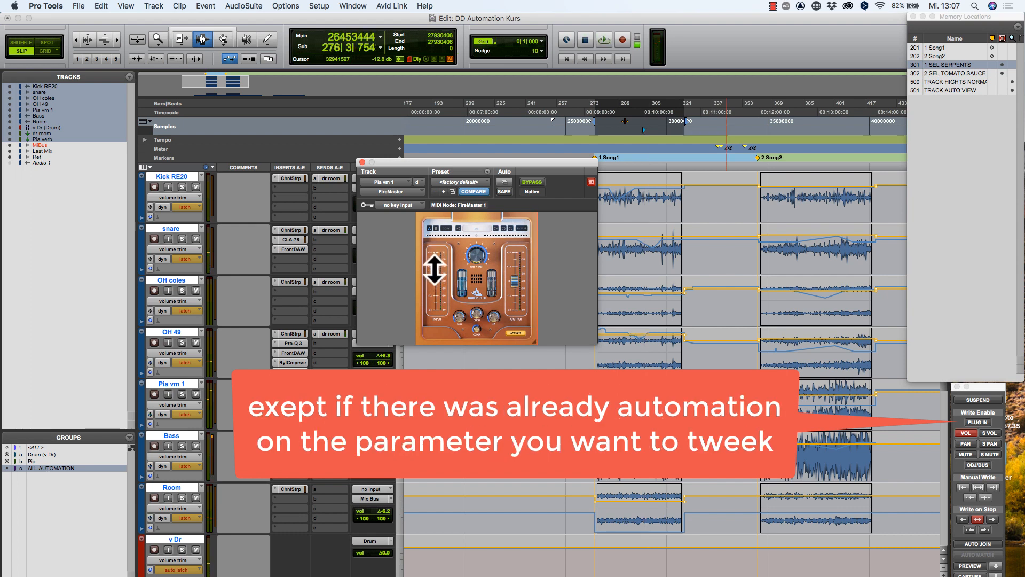
key("space")
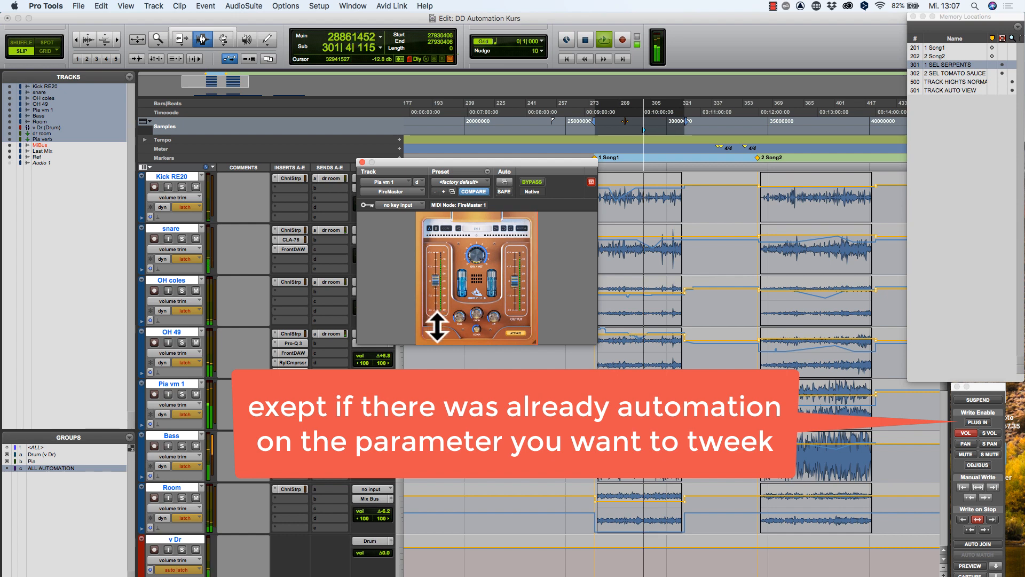
key("space")
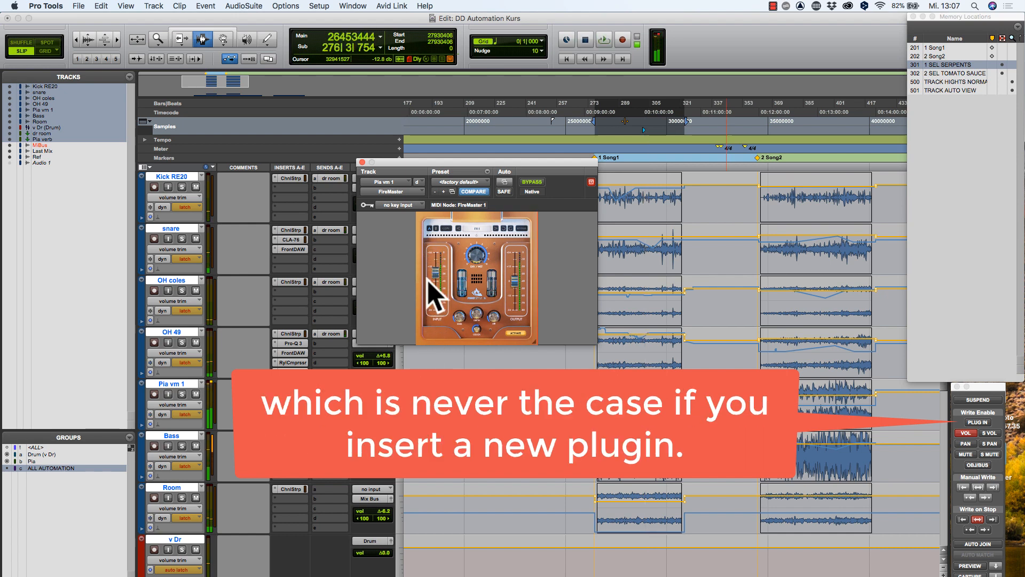
key("space")
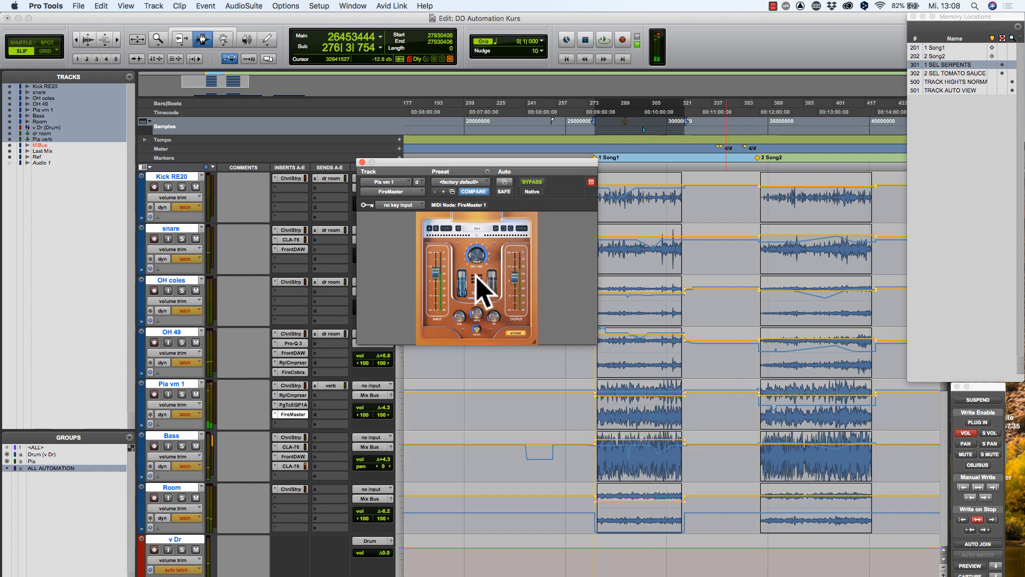
Step: Toggle the FireMaster bypass during Song1 playback to compare the sound with and without the effect
left_click(535, 182)
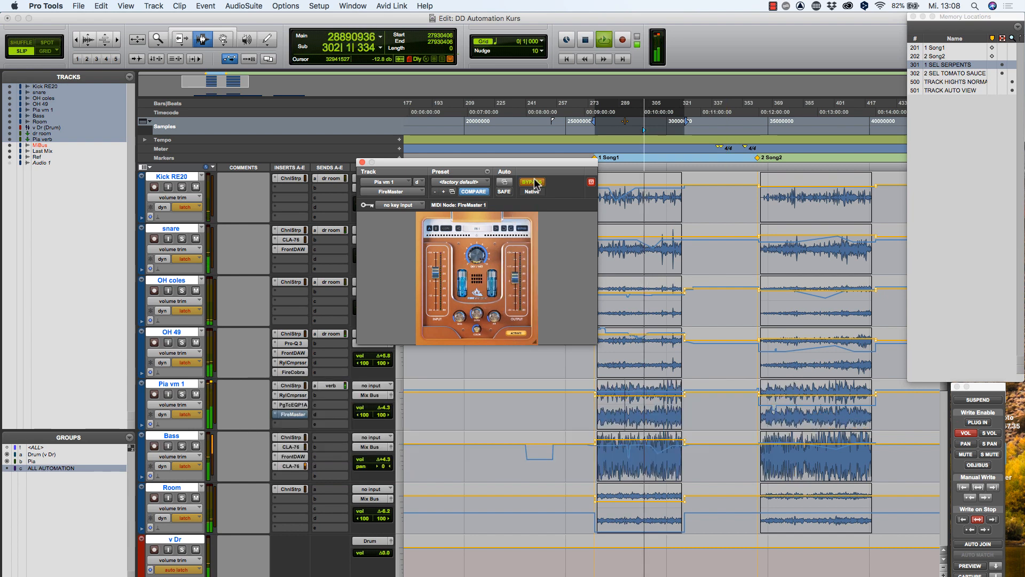
key("space")
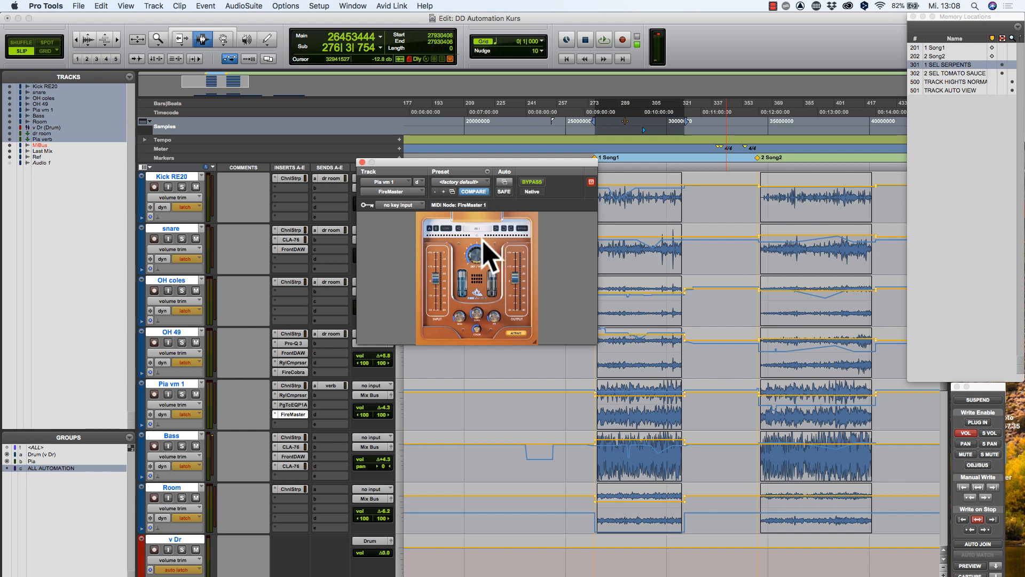
key("space")
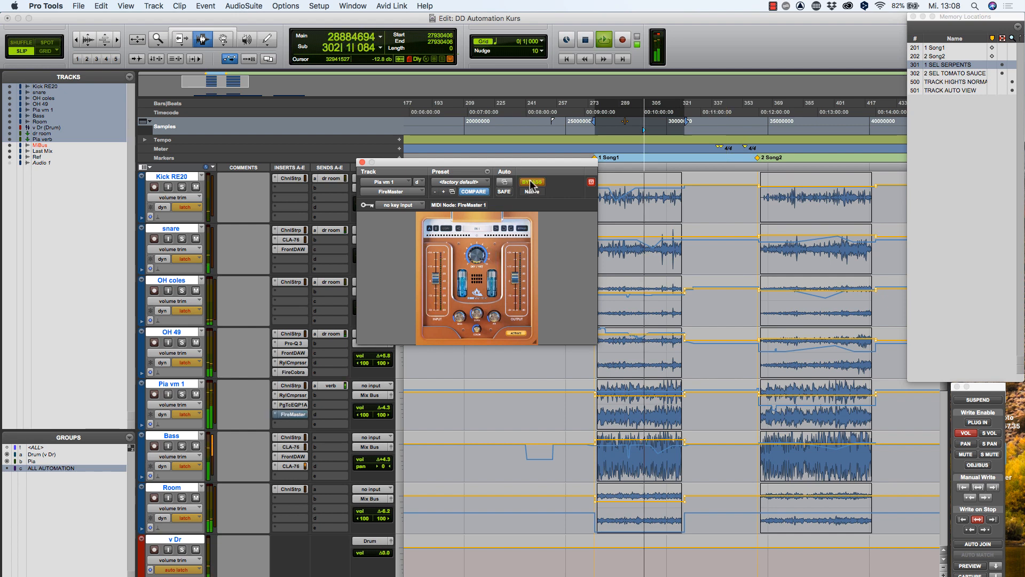
key("space")
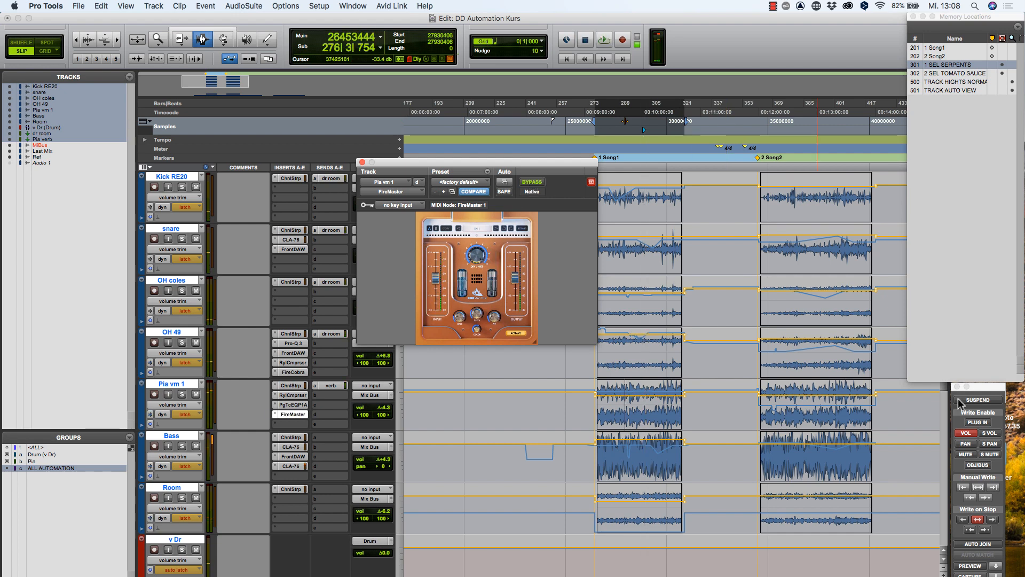
Step: Turn plug-in automation writing back on and recall the 2 SEL TOMATO SAUCE memory location to select Song2 in the timeline
left_click(980, 423)
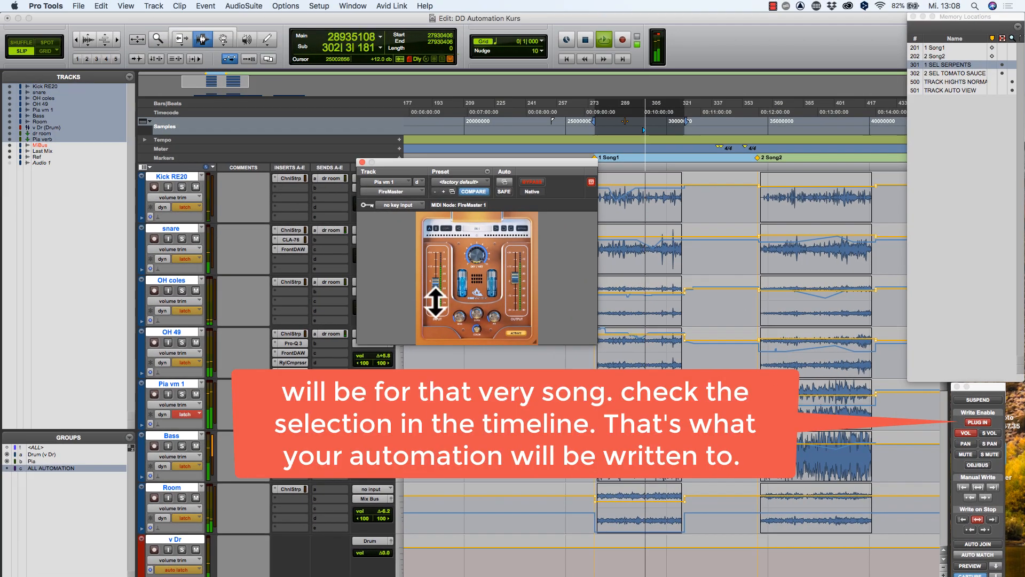
left_click(958, 73)
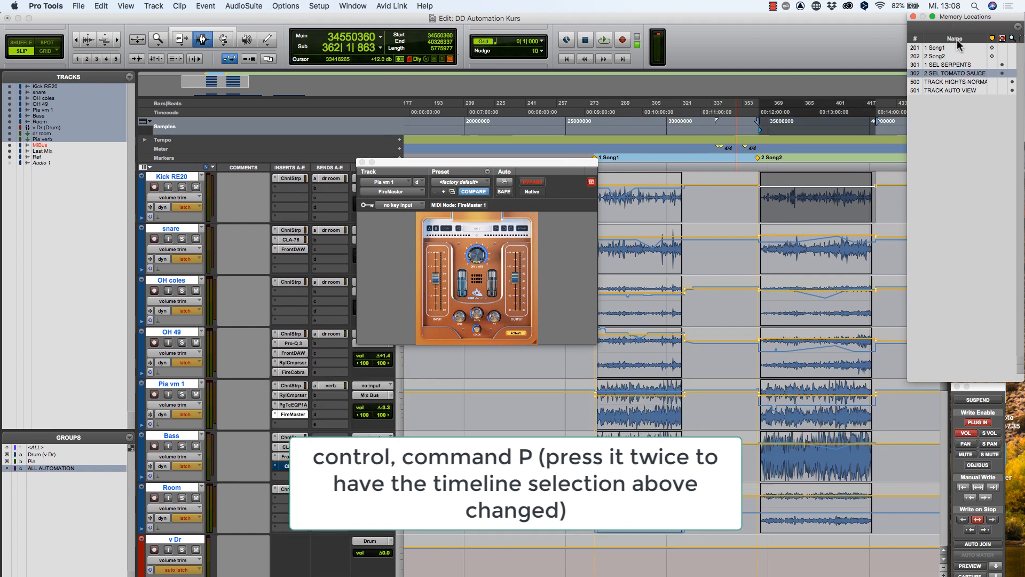
Step: Play within Song2 and write new FireMaster input and output levels on Pia vm 1, with the input lowered and the output raised
key("space")
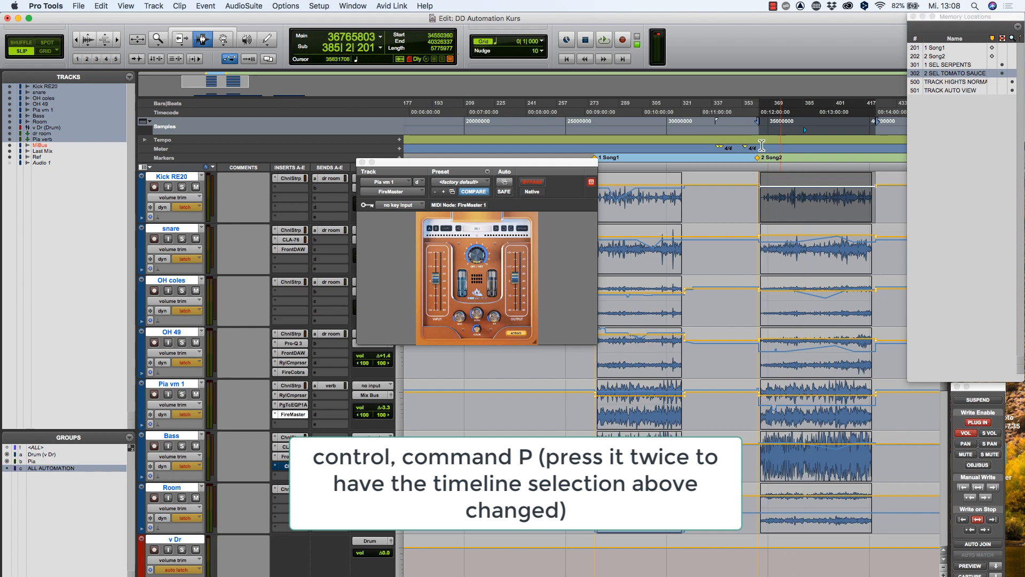
left_click(436, 281)
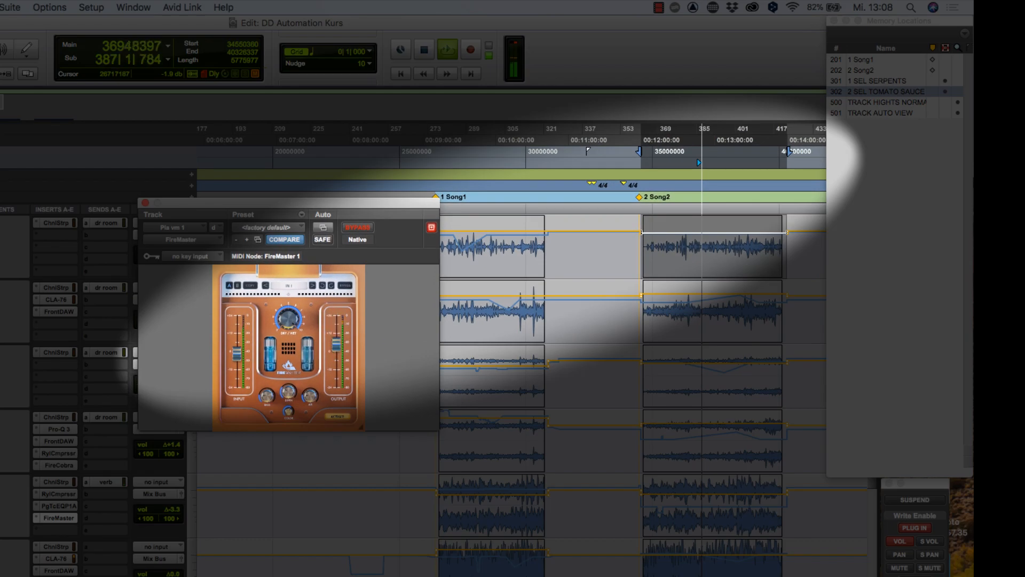
key("space")
left_click(713, 140)
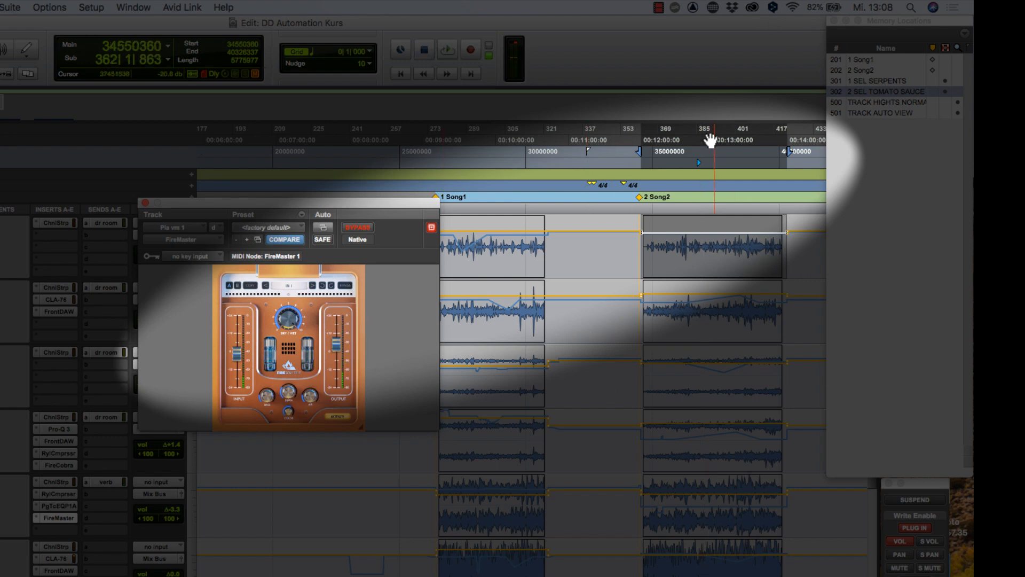
mouse_move(704, 168)
left_mouse_down()
mouse_move(483, 172)
mouse_move(718, 169)
left_mouse_up()
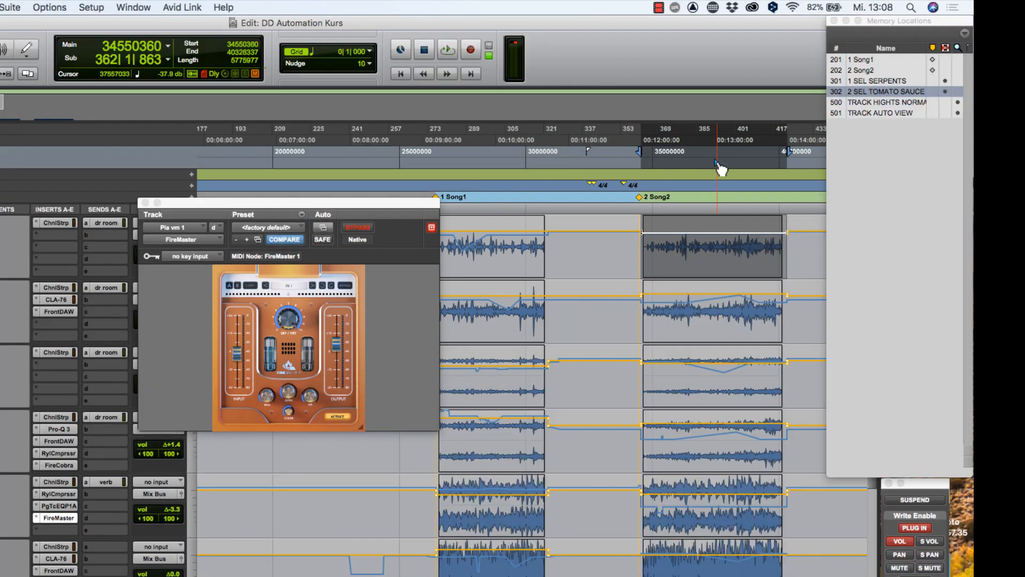
left_click(674, 162)
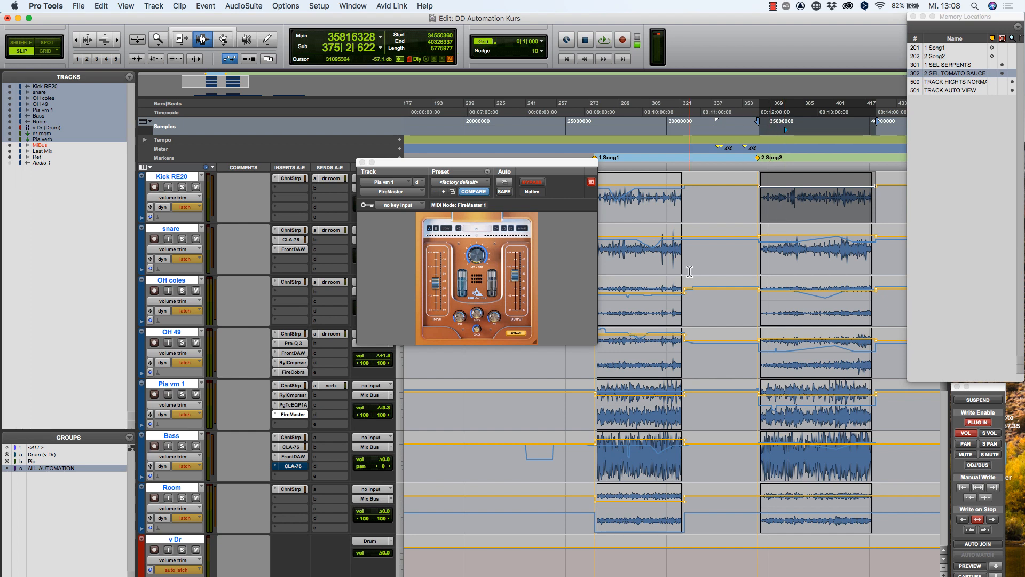
Step: Play Song2 briefly and turn off Plug-in Controls Default to Auto-Enabled in the Mixing preferences
key("space")
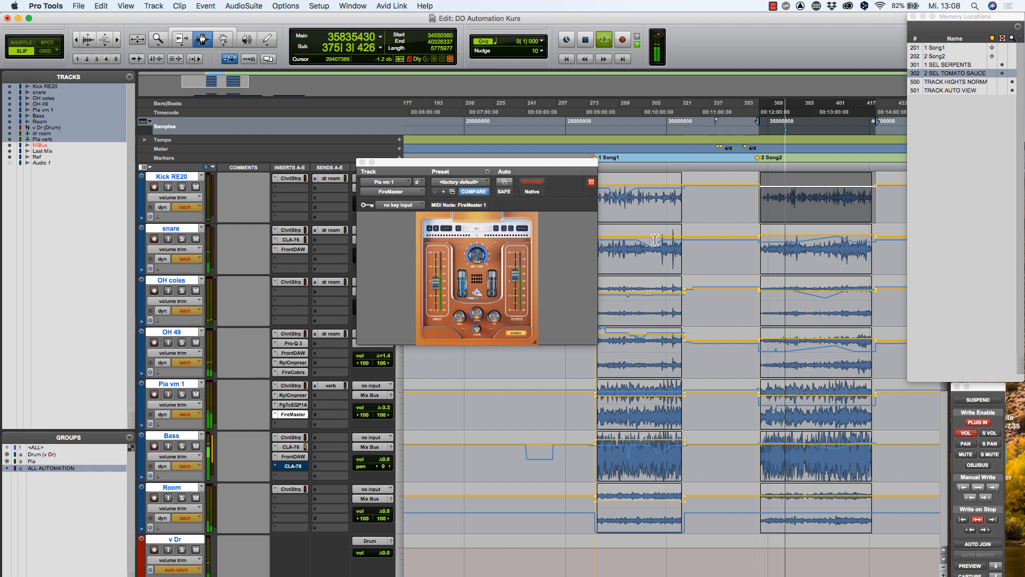
key("space")
left_click(322, 6)
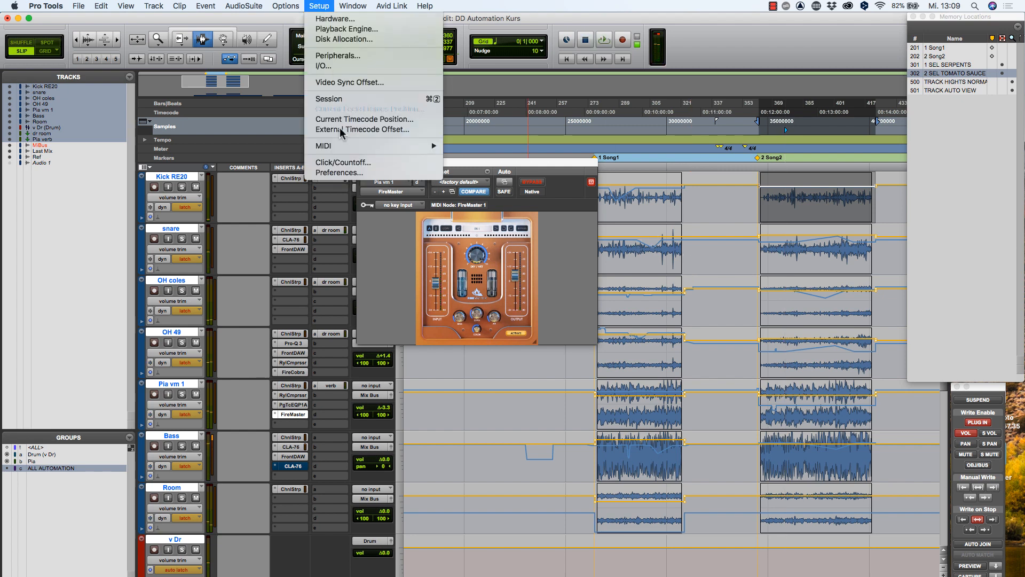
left_click(434, 172)
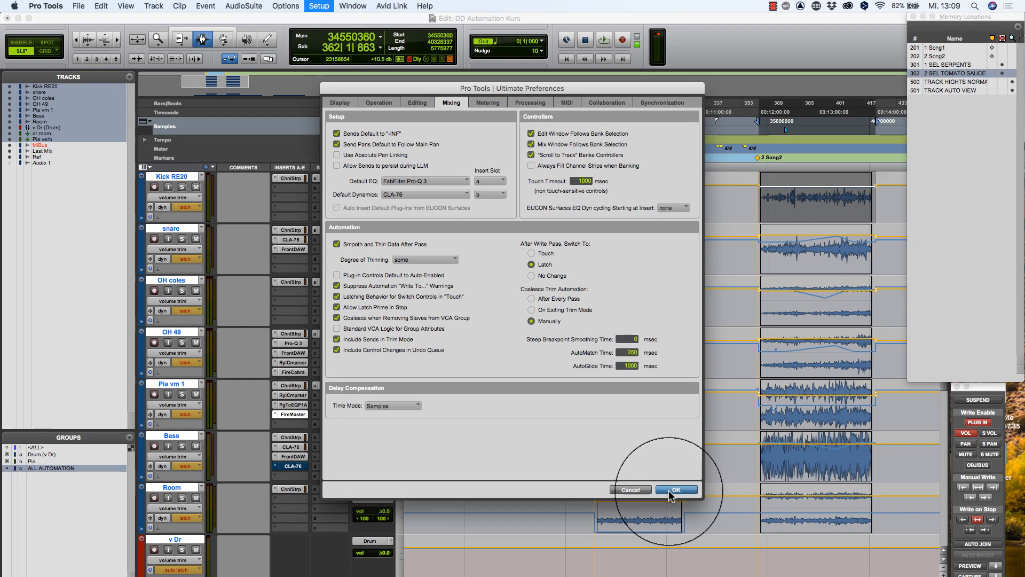
left_click(715, 522)
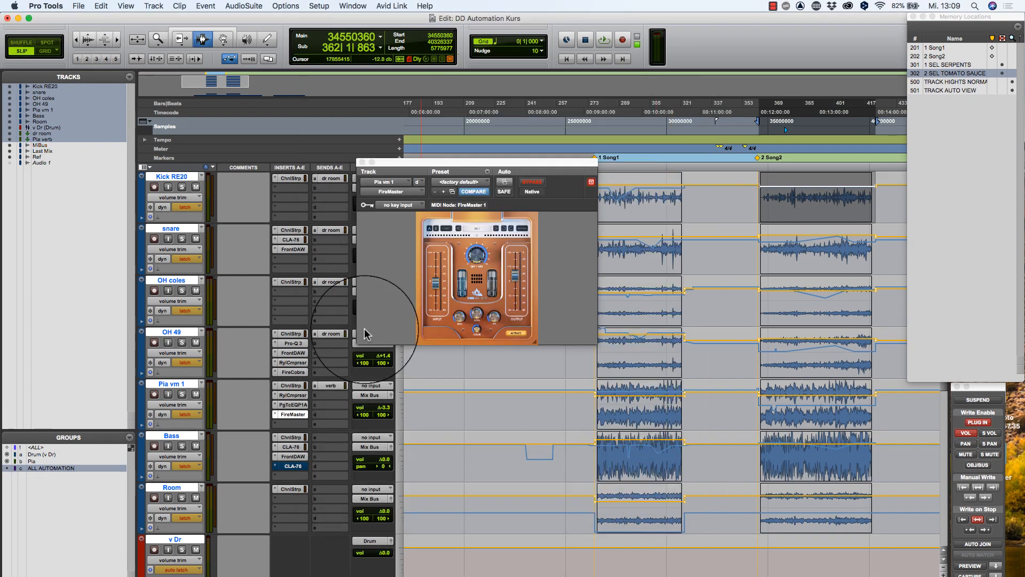
Step: Insert a stereo Channel Strip EQ in insert slot b of OH coles and inspect its plug-in automation parameter list
left_click(362, 162)
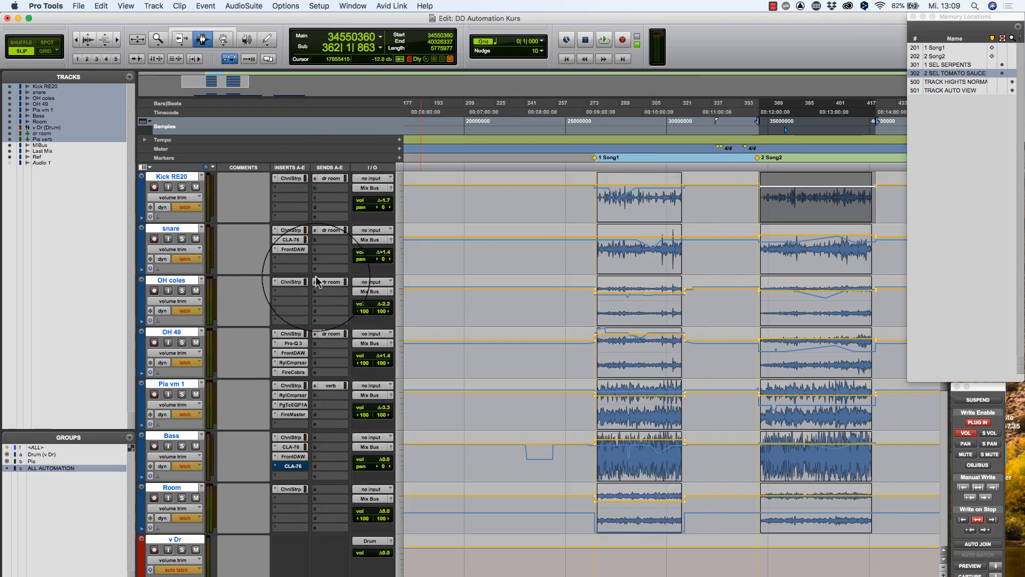
left_click(293, 292)
mouse_move(300, 294)
mouse_move(416, 292)
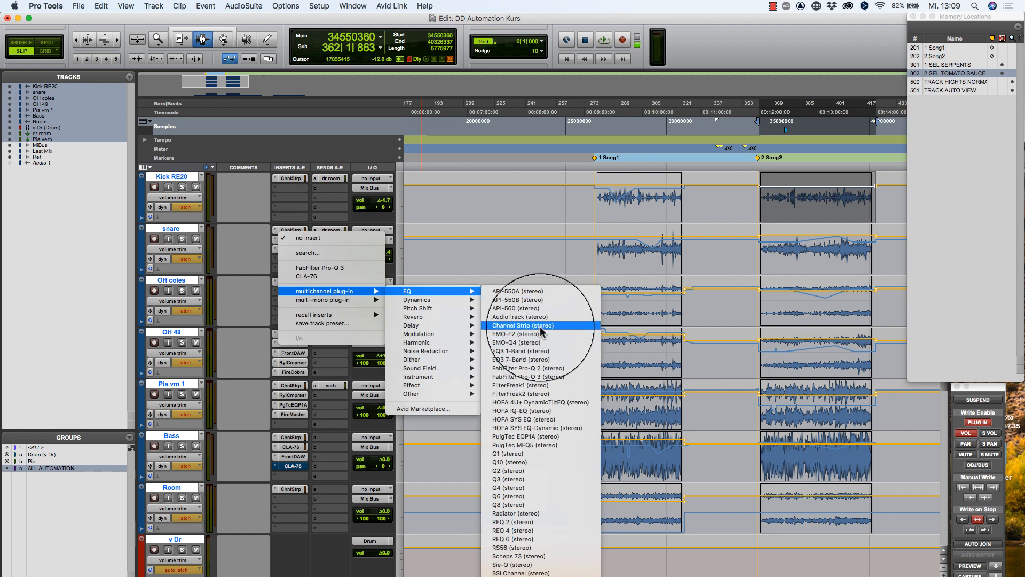
left_click(529, 326)
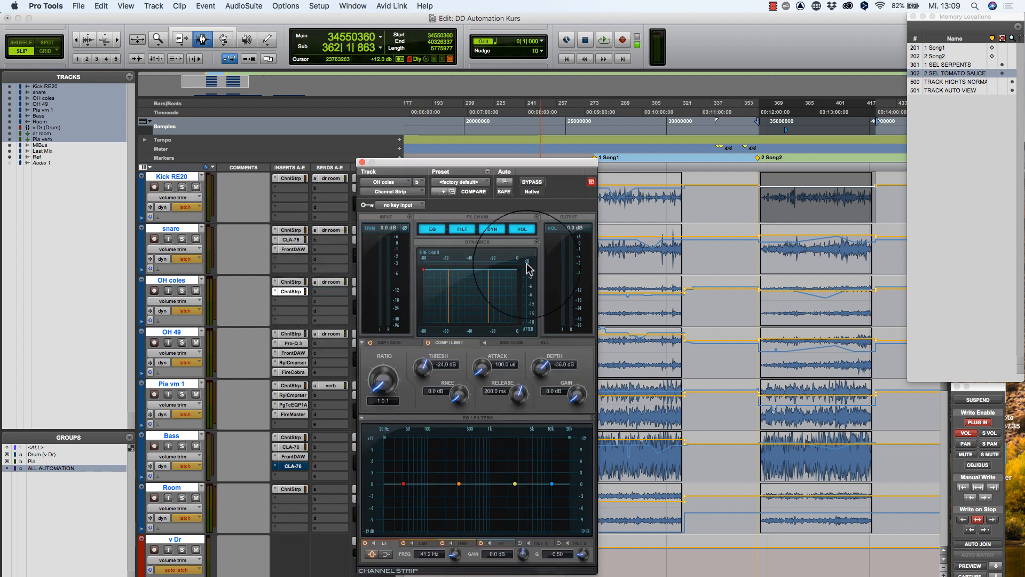
left_click(504, 182)
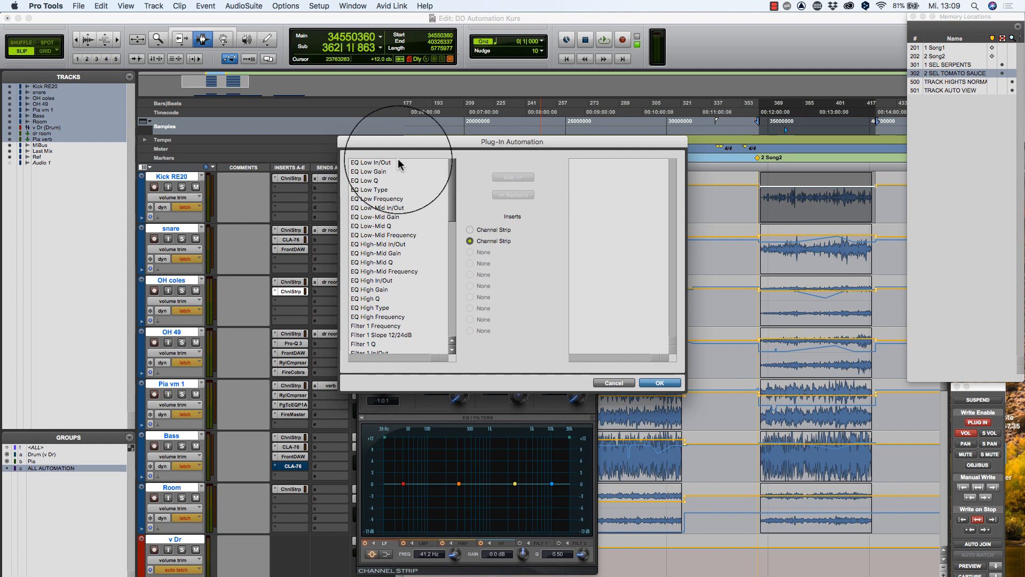
left_click(622, 383)
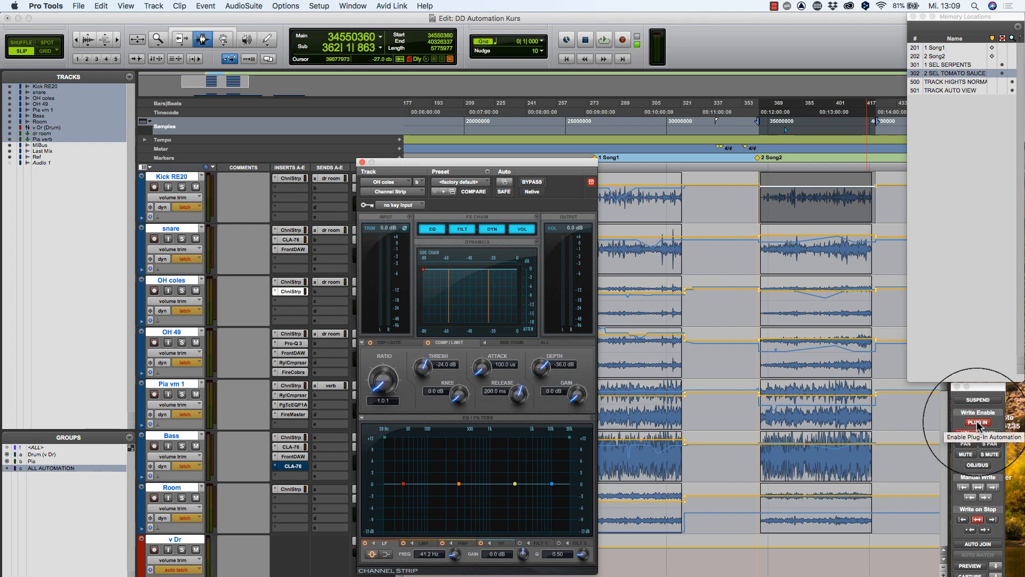
Step: Boost the Channel Strip's high-mid EQ band by 2.9 dB at 2.4 kHz and recheck its plug-in automation parameter list
key("space")
left_click_drag(514, 484, 511, 442)
key("space")
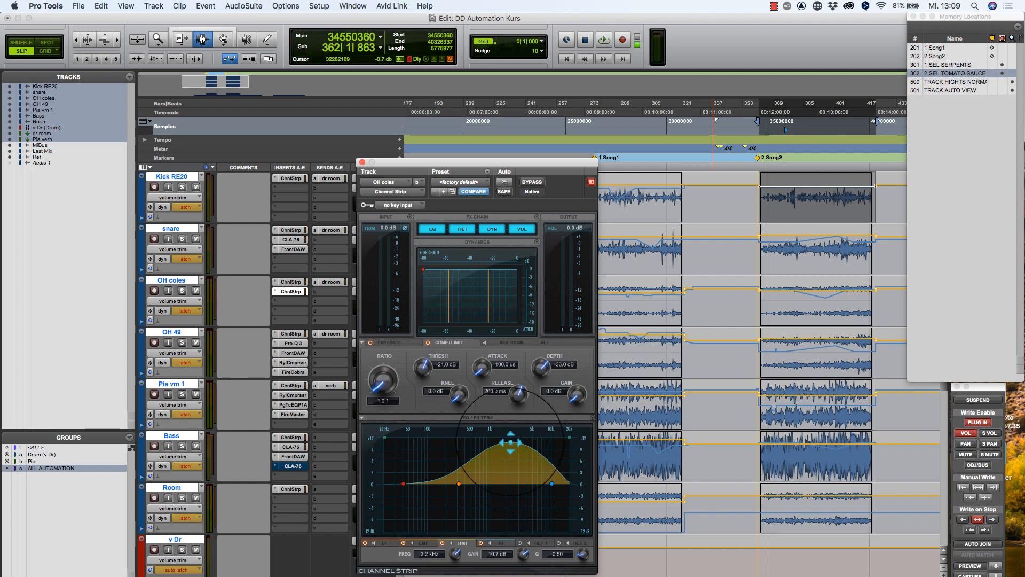
left_click_drag(511, 443, 511, 472)
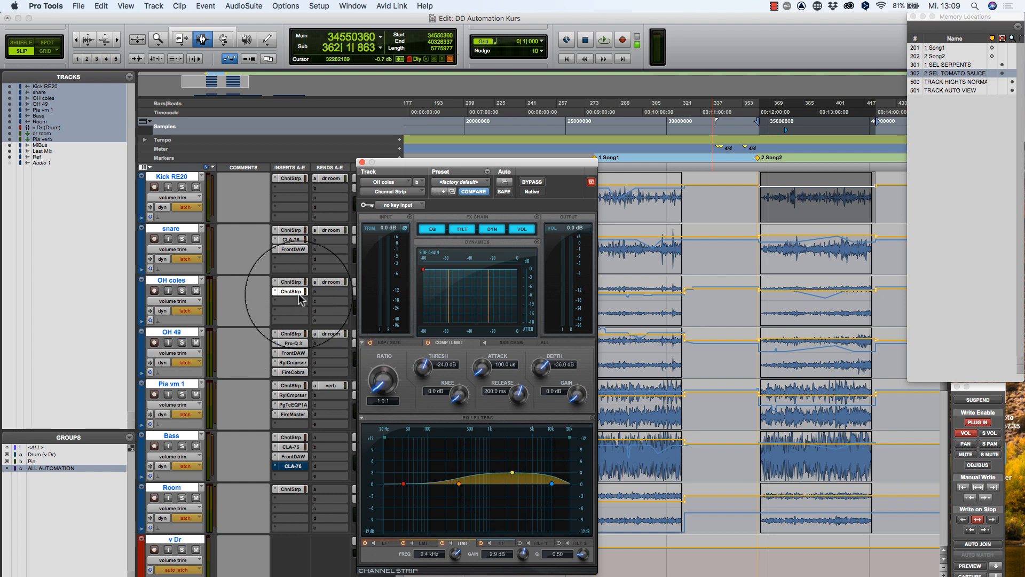
left_click(504, 182)
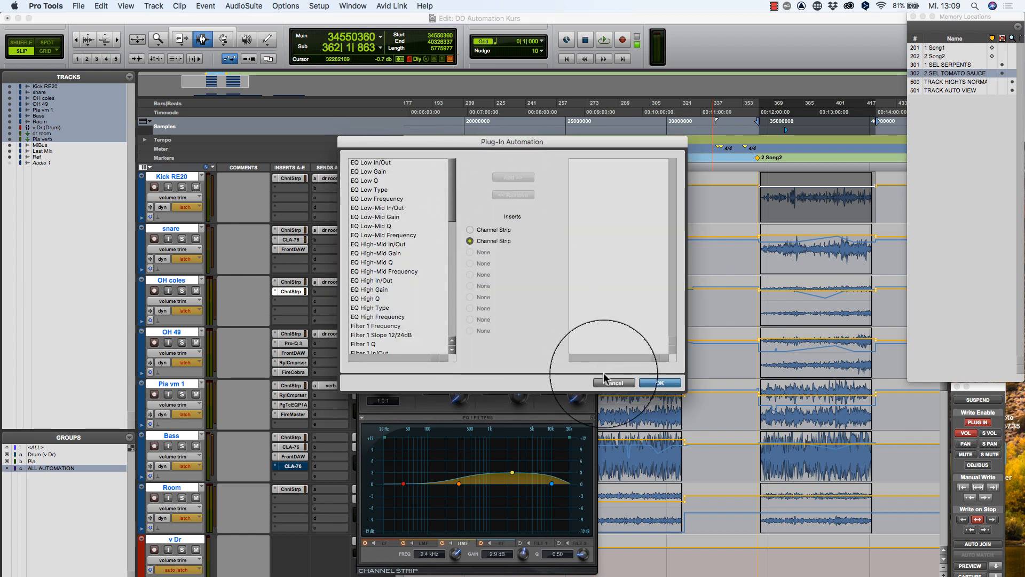
left_click(614, 382)
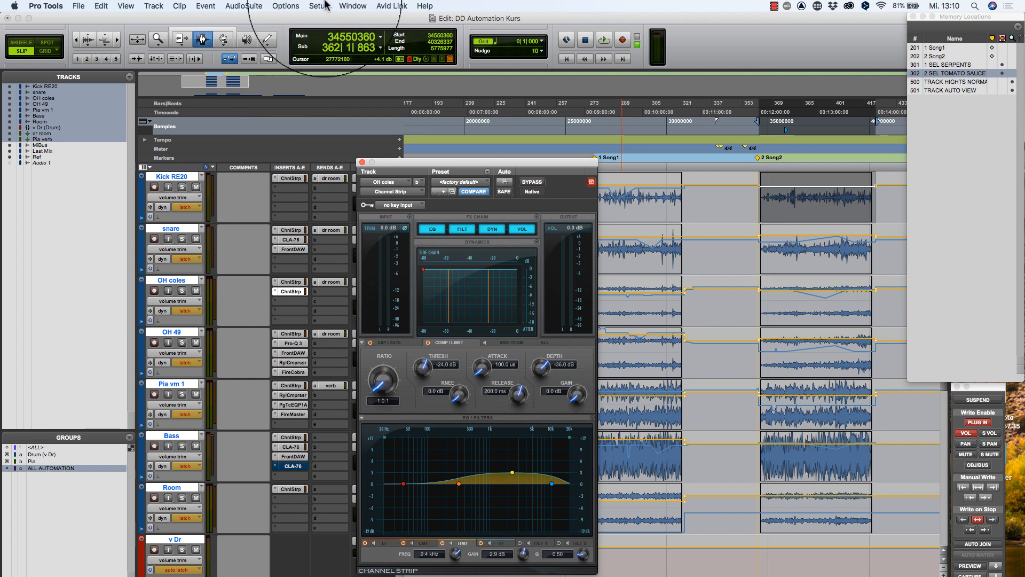
Step: Turn on Plug-in Controls Default to Auto-Enabled in the Mixing preferences
left_click(319, 6)
left_click(343, 178)
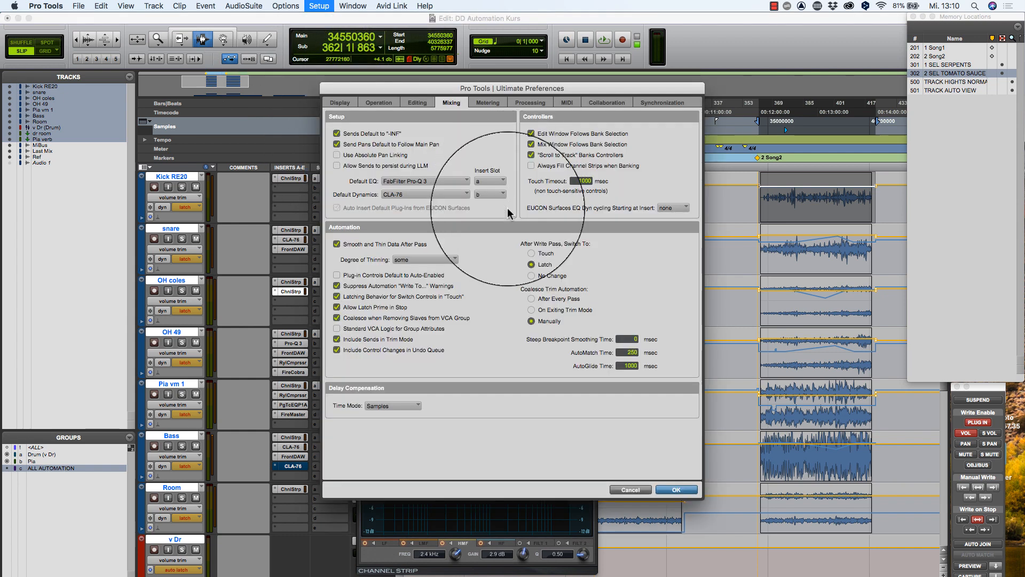
left_click(688, 490)
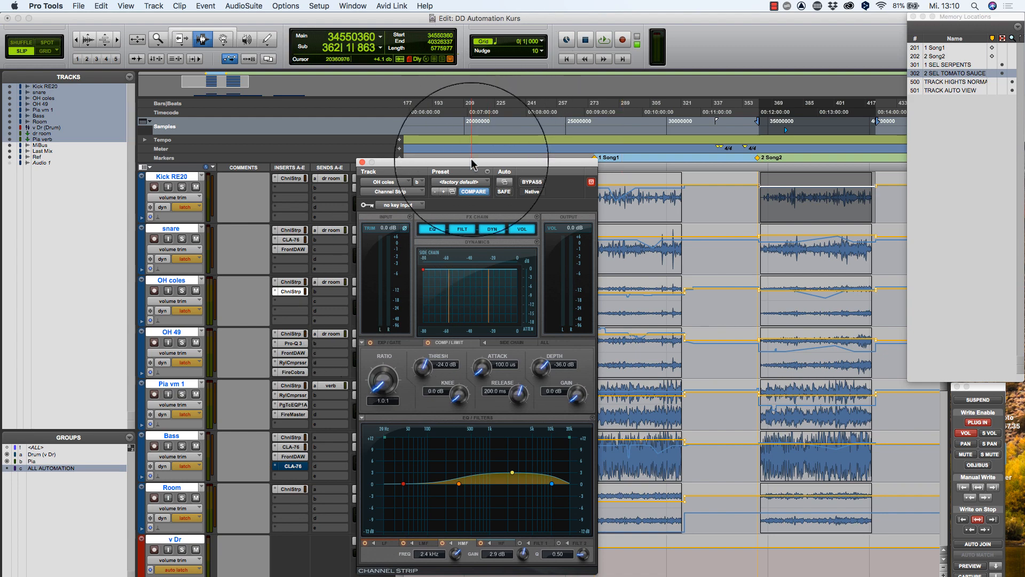
Step: Insert a second stereo Channel Strip in slot c of OH coles and place both plug-in windows side by side
left_click_drag(471, 163, 699, 21)
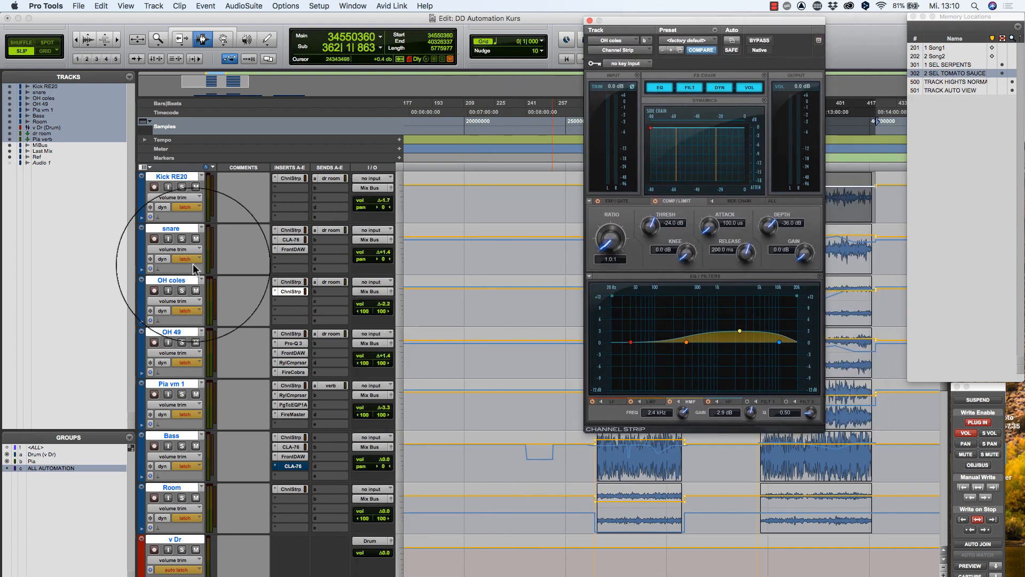
left_click(292, 300)
mouse_move(294, 303)
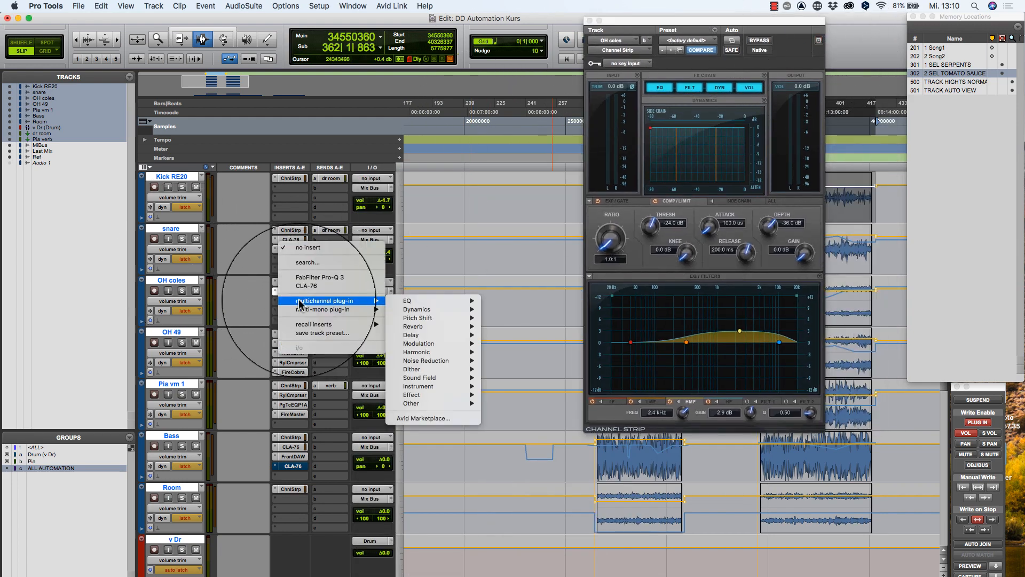
mouse_move(427, 301)
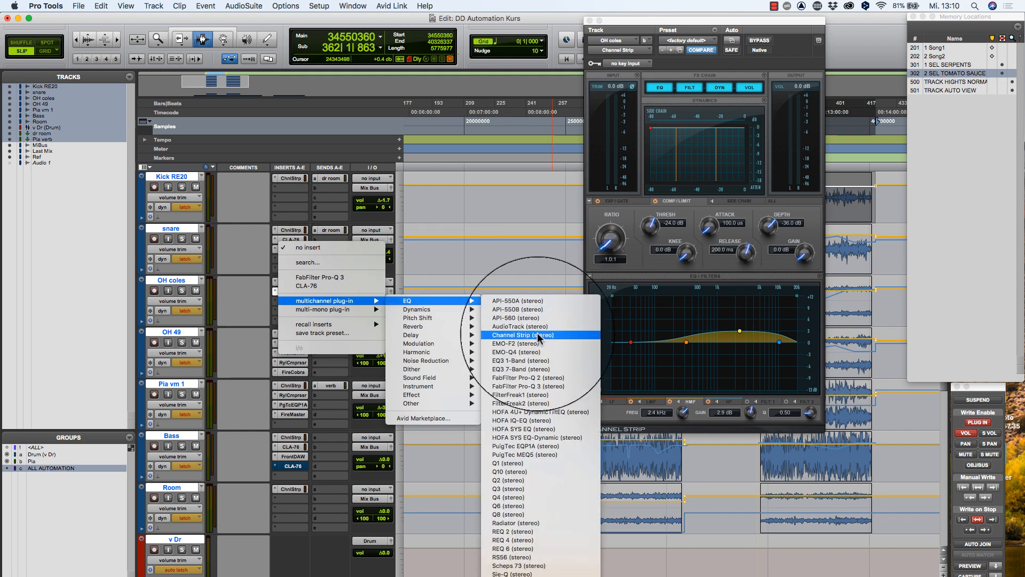
left_click(454, 235)
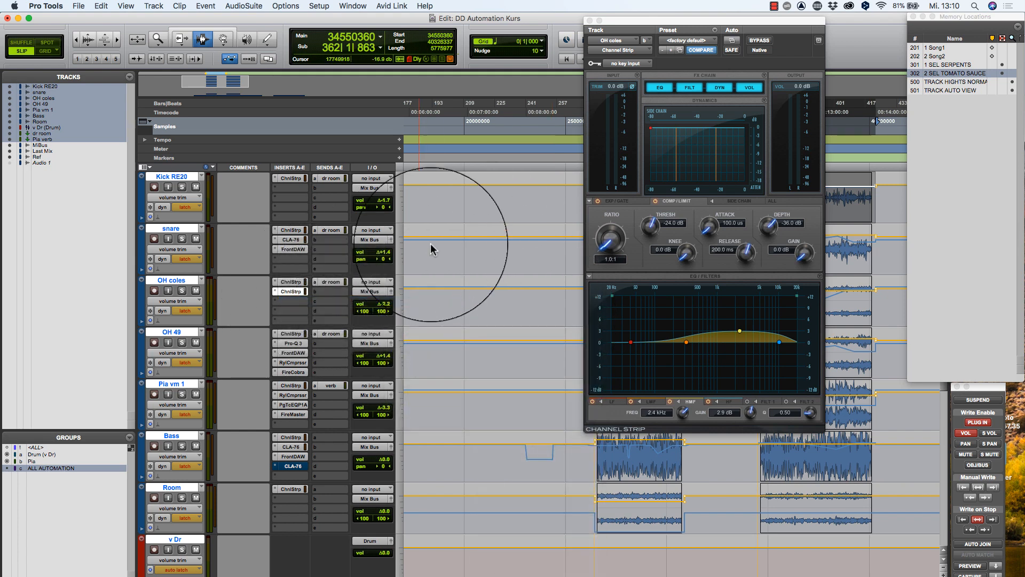
left_click(292, 301)
mouse_move(305, 306)
mouse_move(422, 301)
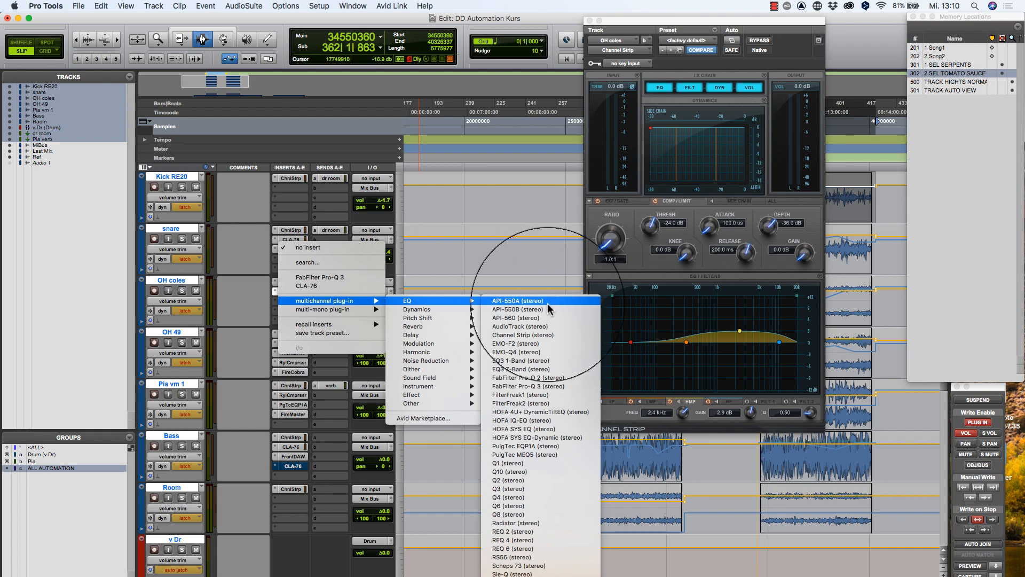
left_click(546, 335)
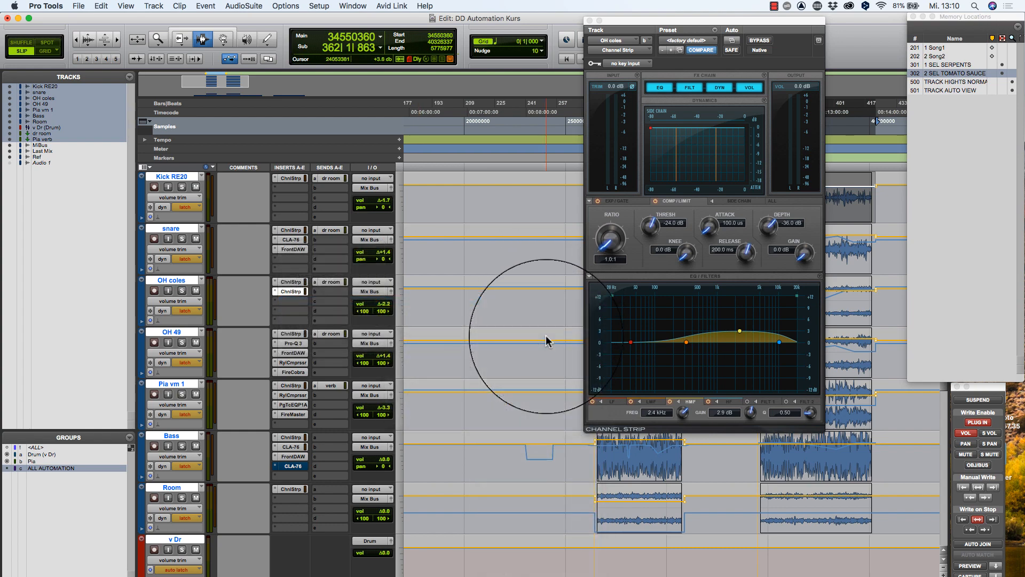
left_click_drag(686, 22, 446, 32)
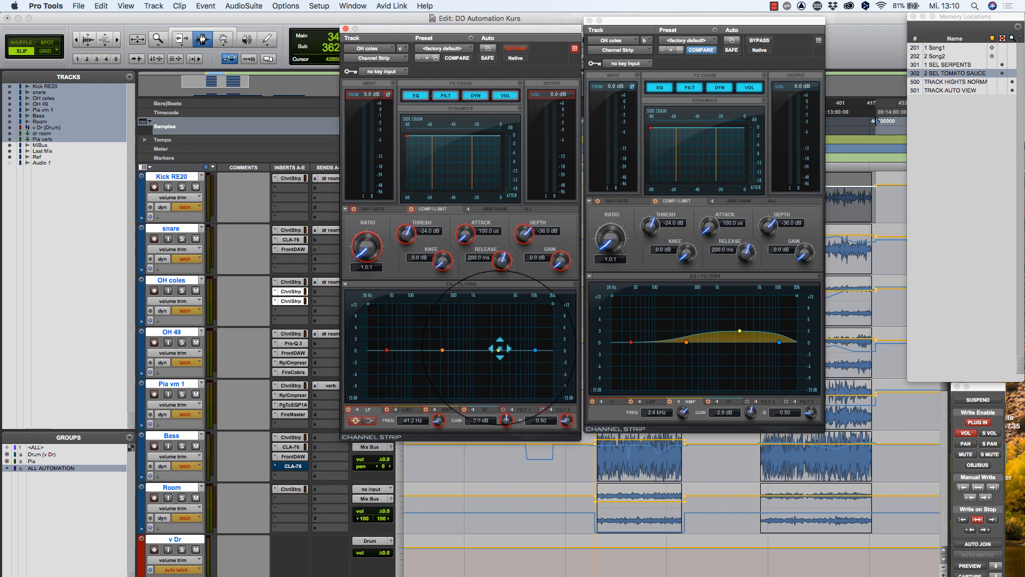
Step: Toggle plug-in automation write enable off, on and off again to compare the control outlines of both Channel Strips
left_click(978, 422)
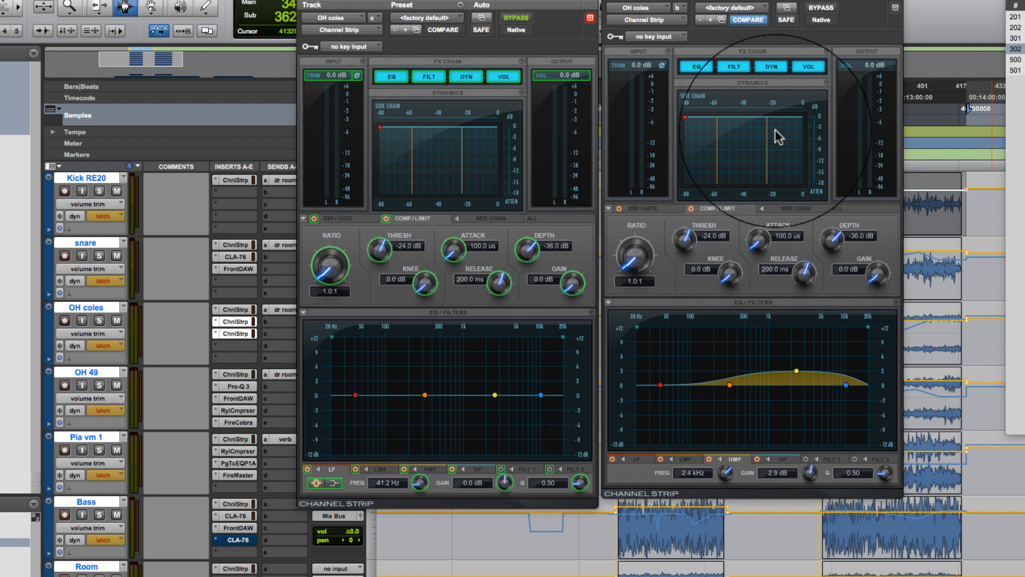
mouse_move(746, 2)
left_mouse_down()
mouse_move(775, 2)
mouse_move(756, 2)
left_mouse_up()
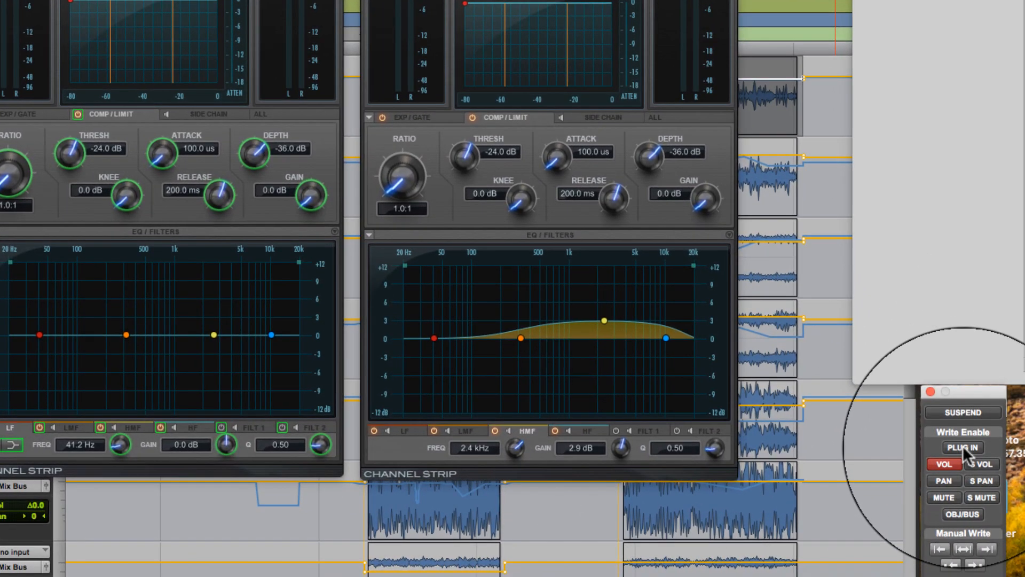
left_click(1024, 484)
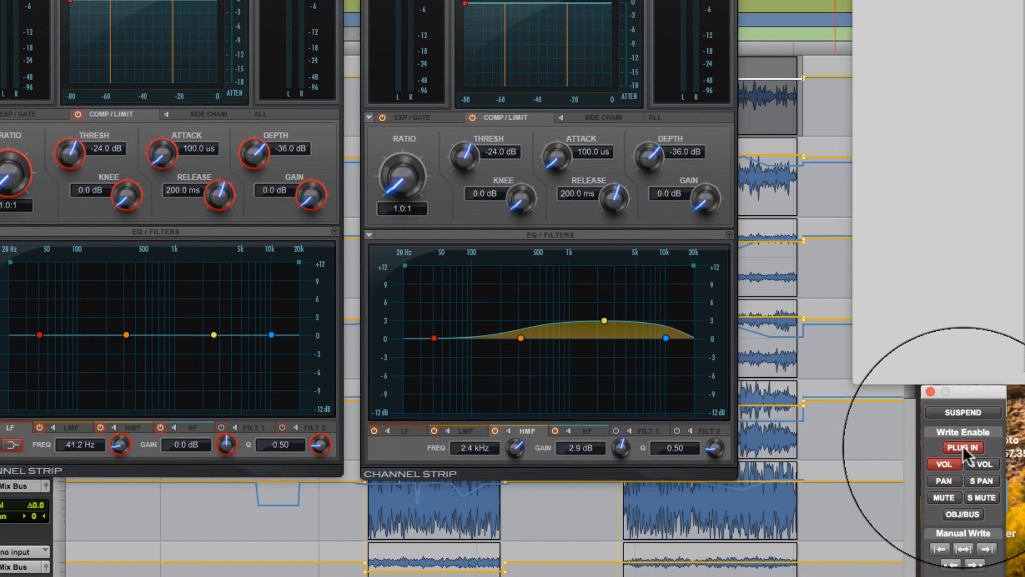
left_click(963, 447)
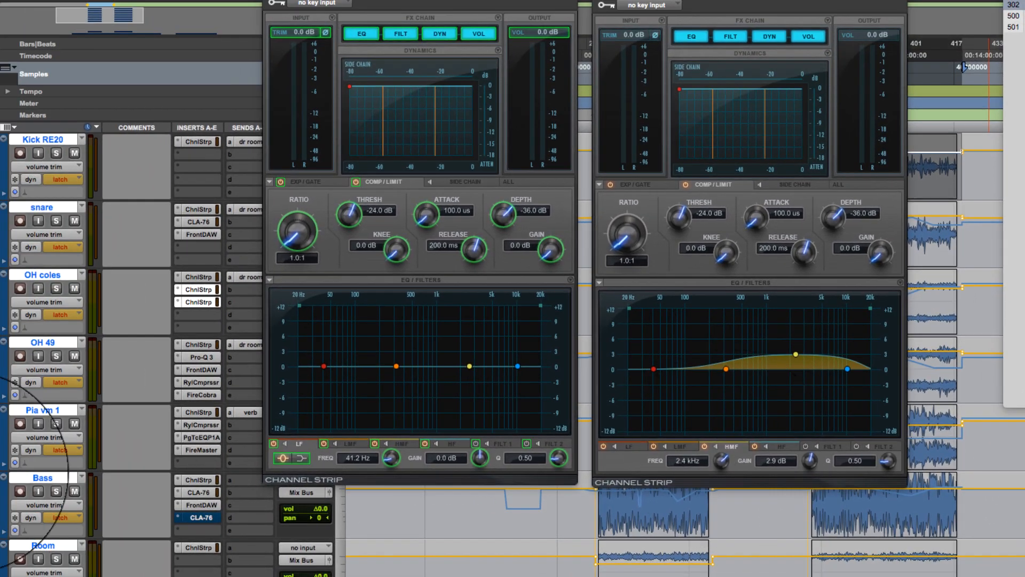
Step: Switch all tracks to read automation mode and back to a writing mode, with plug-in write enabled again
left_click(61, 449, "alt")
left_click(85, 424, "alt")
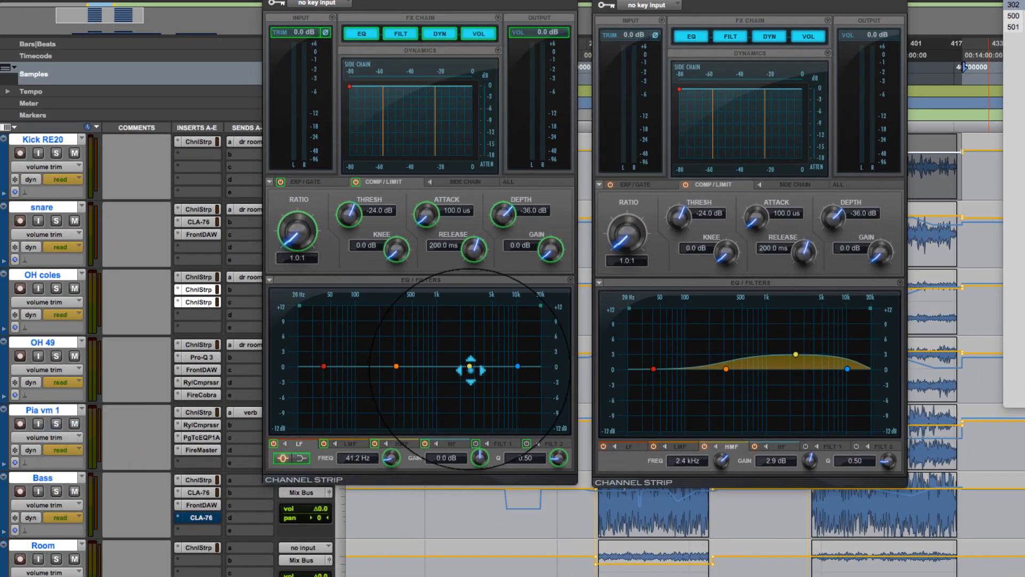
left_click(60, 449, "alt")
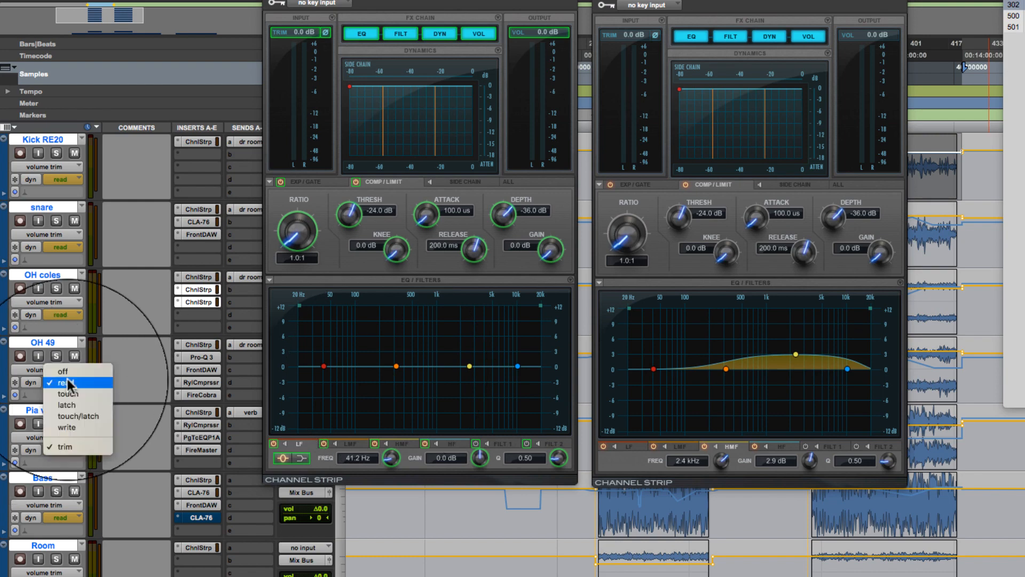
left_click(66, 415, "alt")
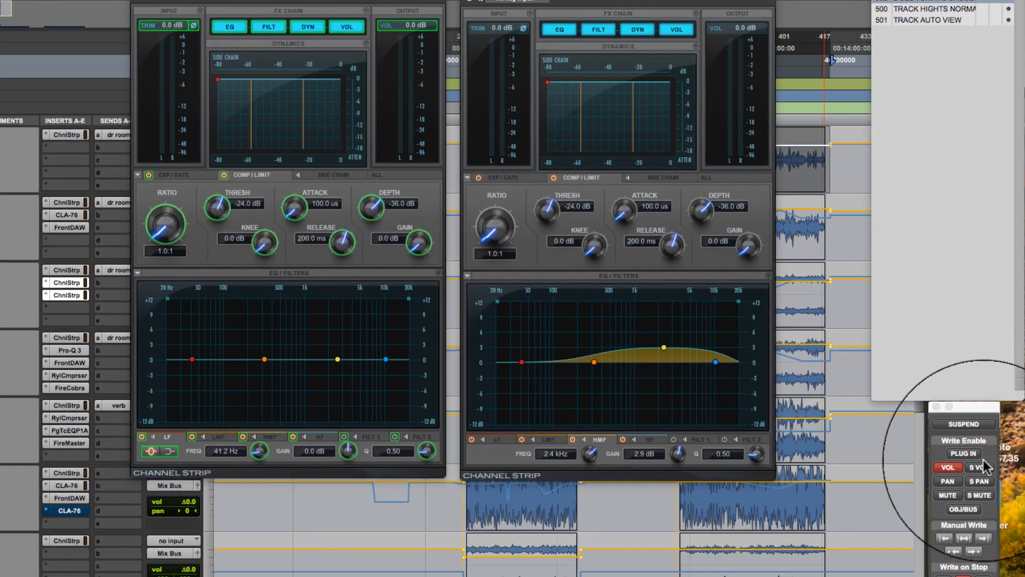
left_click(969, 453)
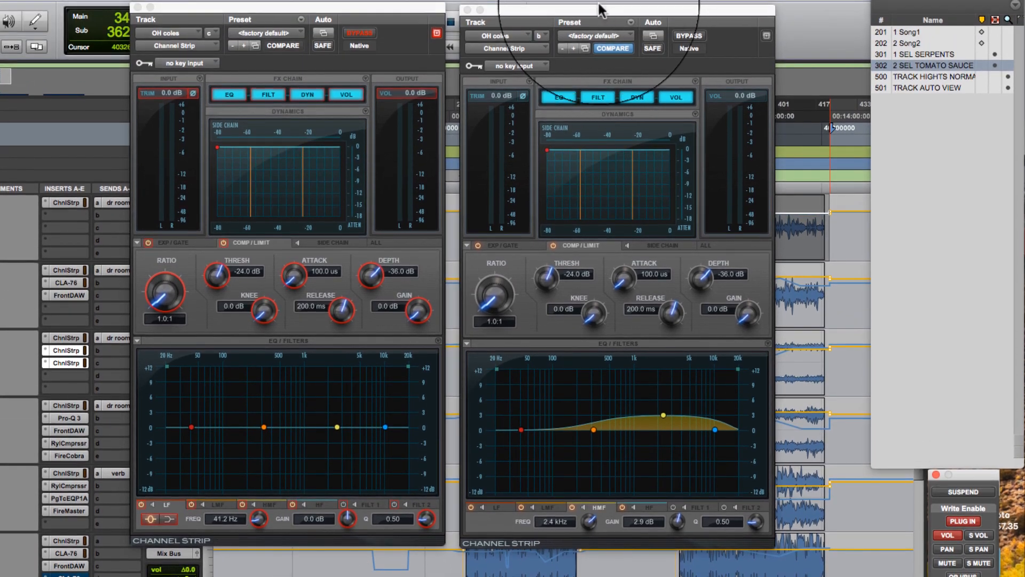
Step: Check the automation options of the EQ High-Mid Gain control on the insert b Channel Strip and dismiss them
left_click_drag(604, 9, 607, 37)
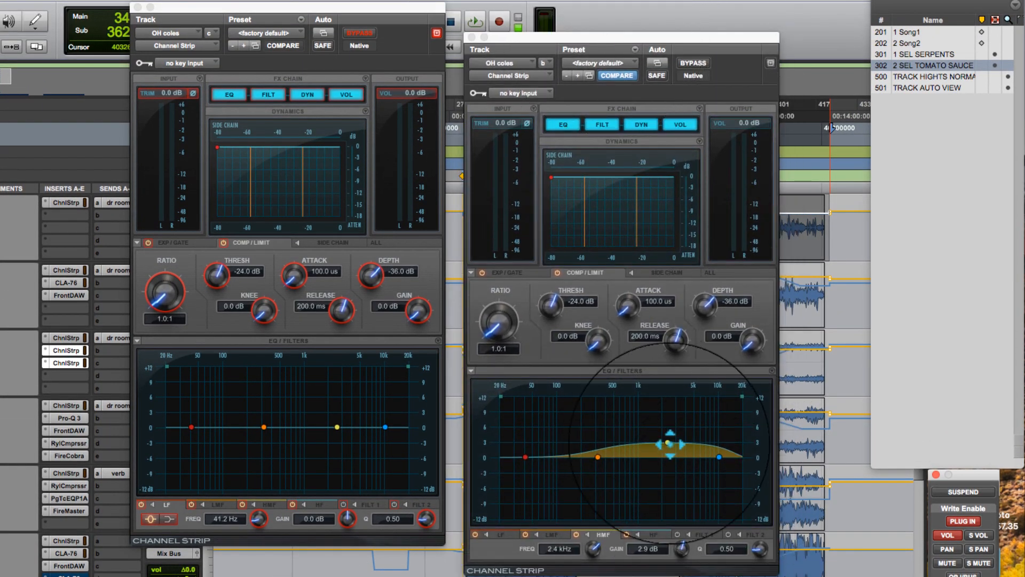
left_click(683, 554)
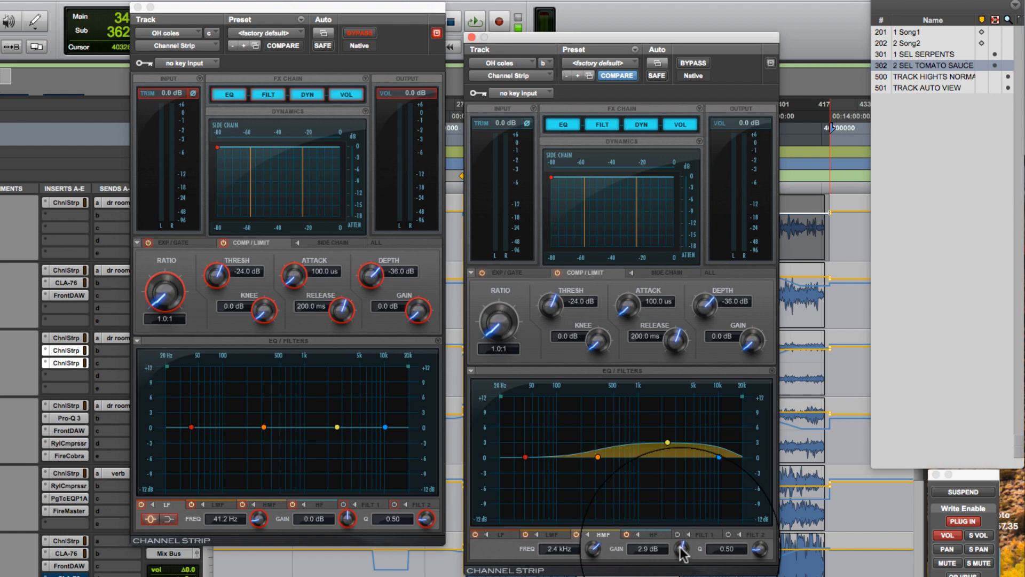
right_click(683, 554)
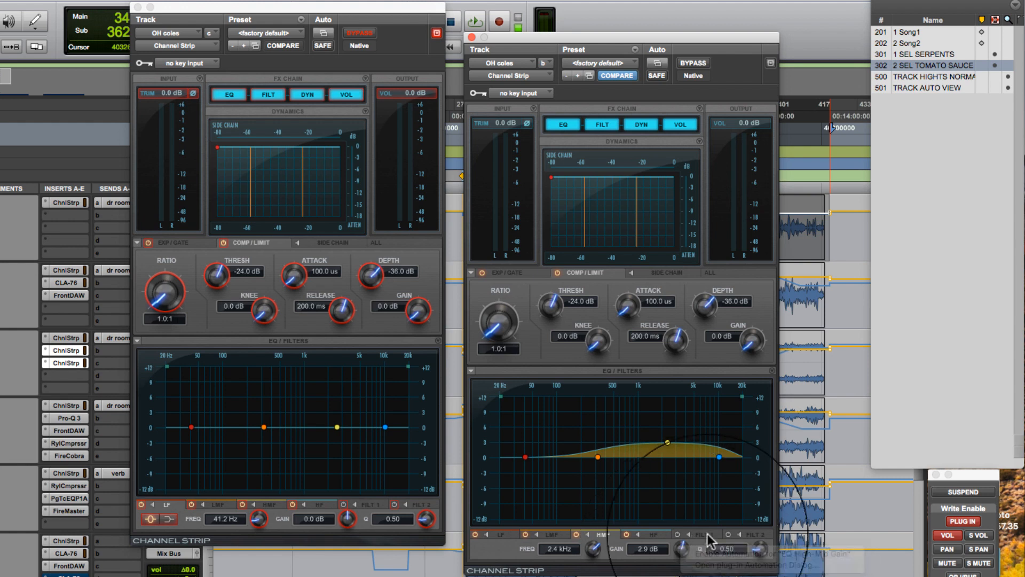
left_click(691, 554)
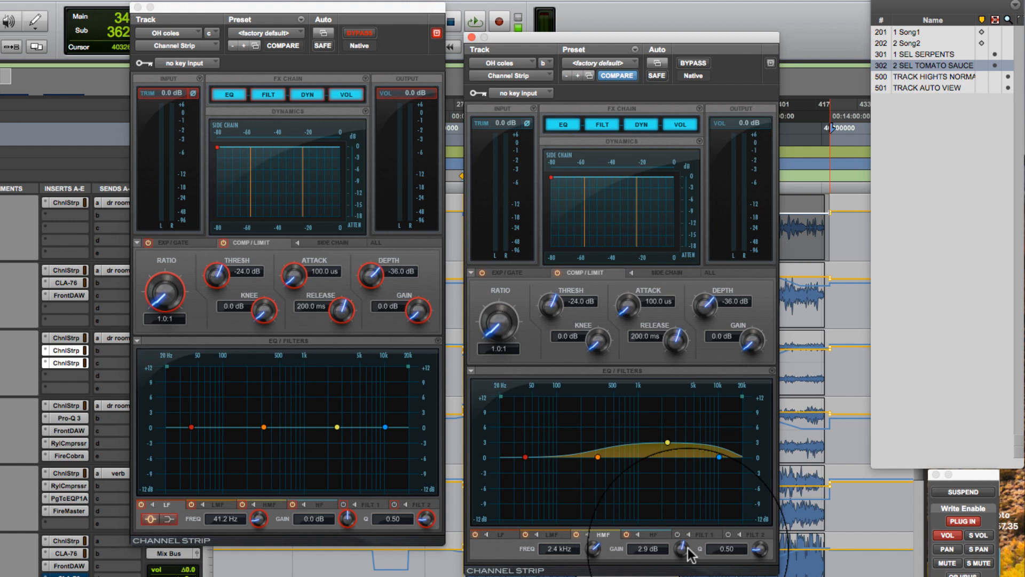
right_click(684, 553)
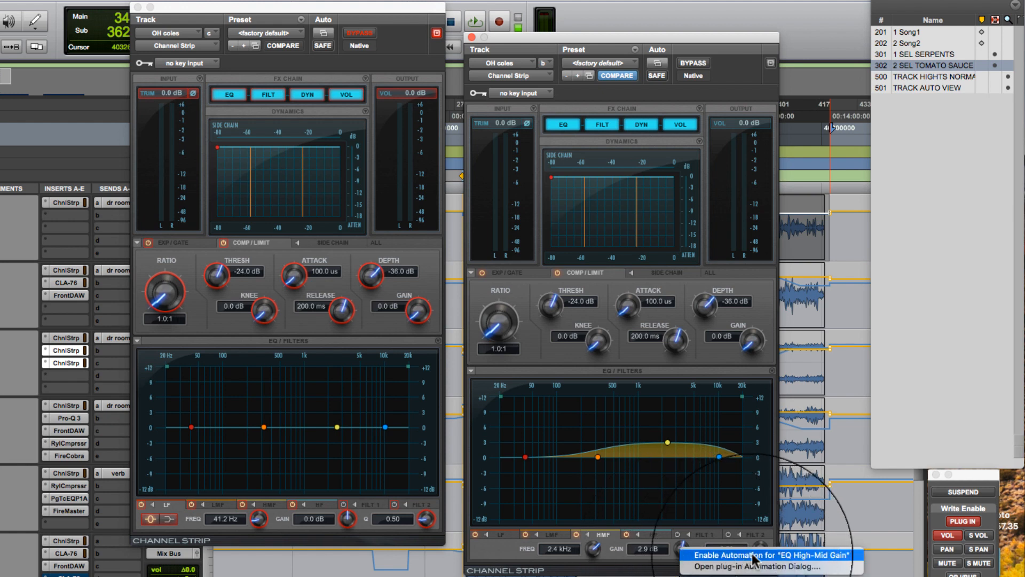
left_click(891, 556)
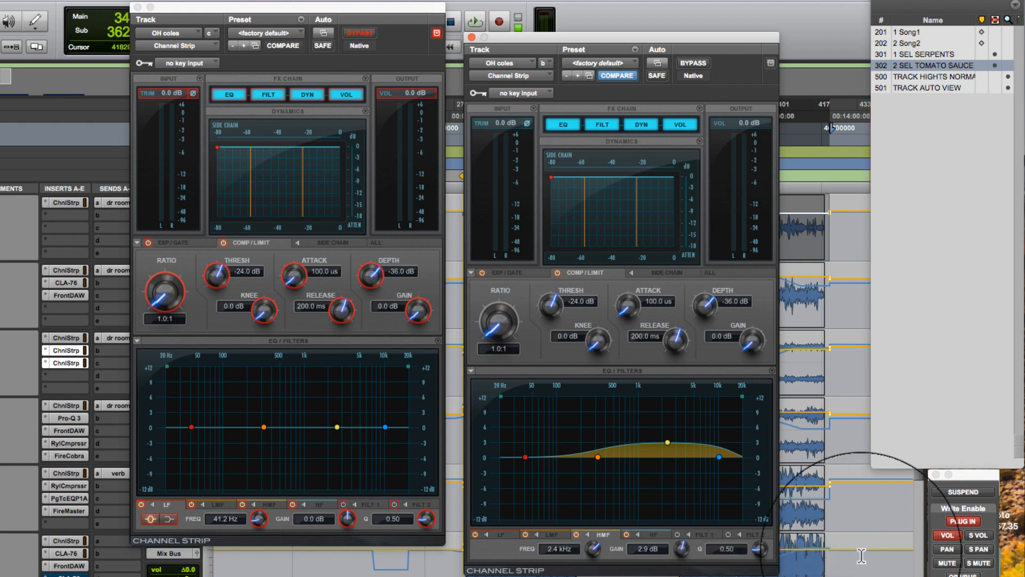
Step: Add all EQ parameters from EQ Low In/Out to EQ High Frequency to the insert b Channel Strip's automation list and remove them again
left_click(657, 62)
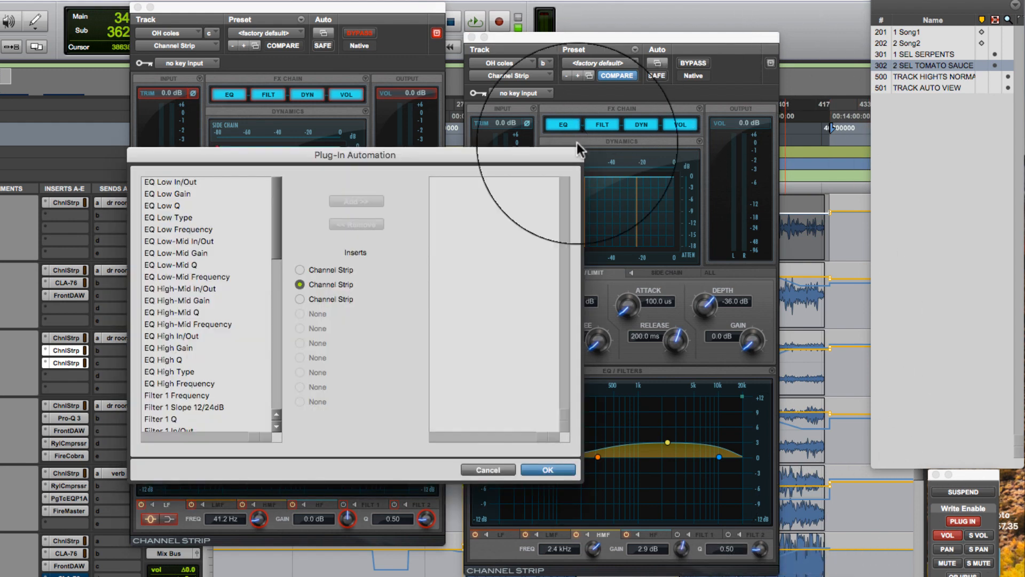
left_click(170, 181)
left_click(179, 384, "shift")
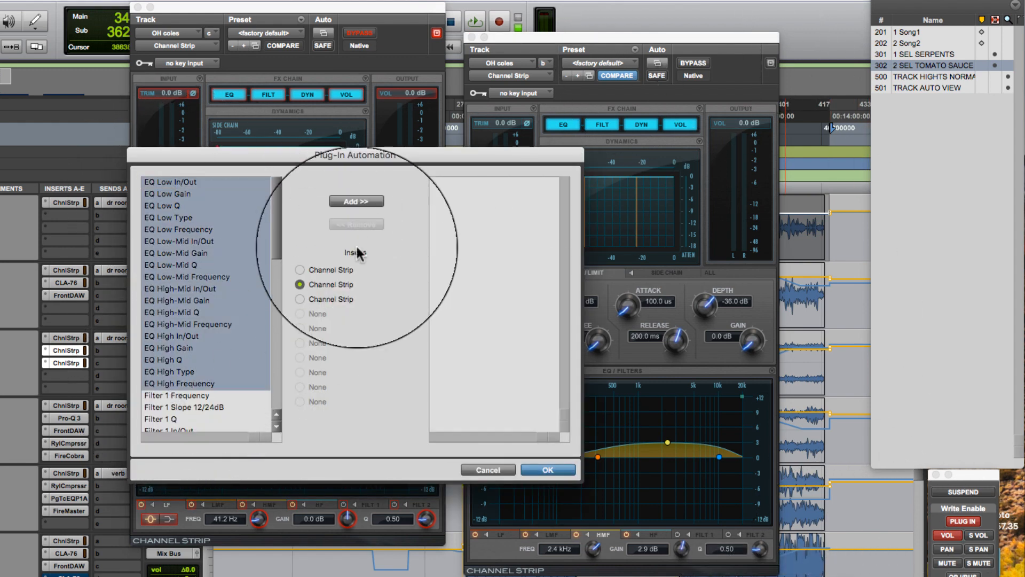
left_click(353, 201)
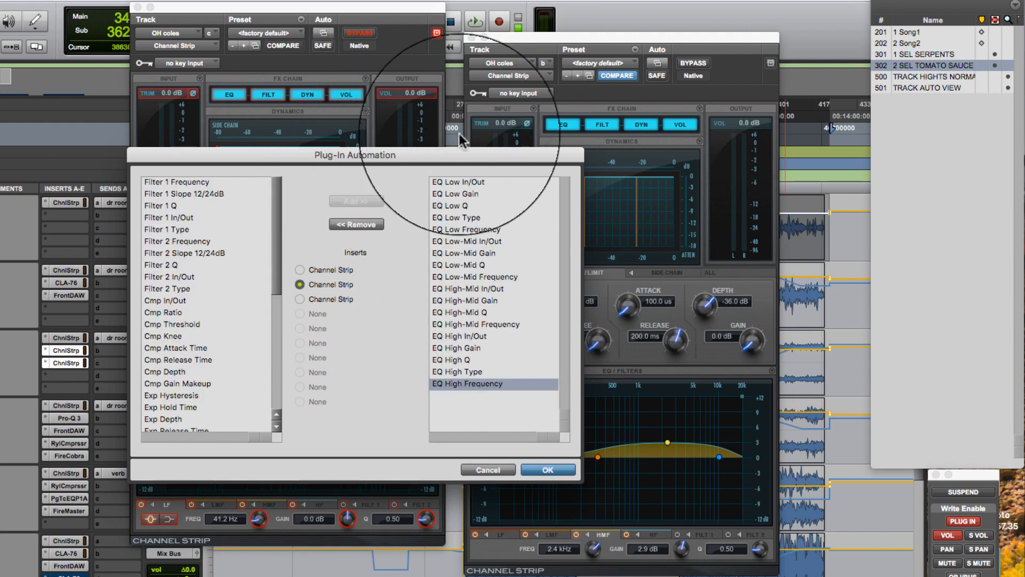
left_click(356, 224)
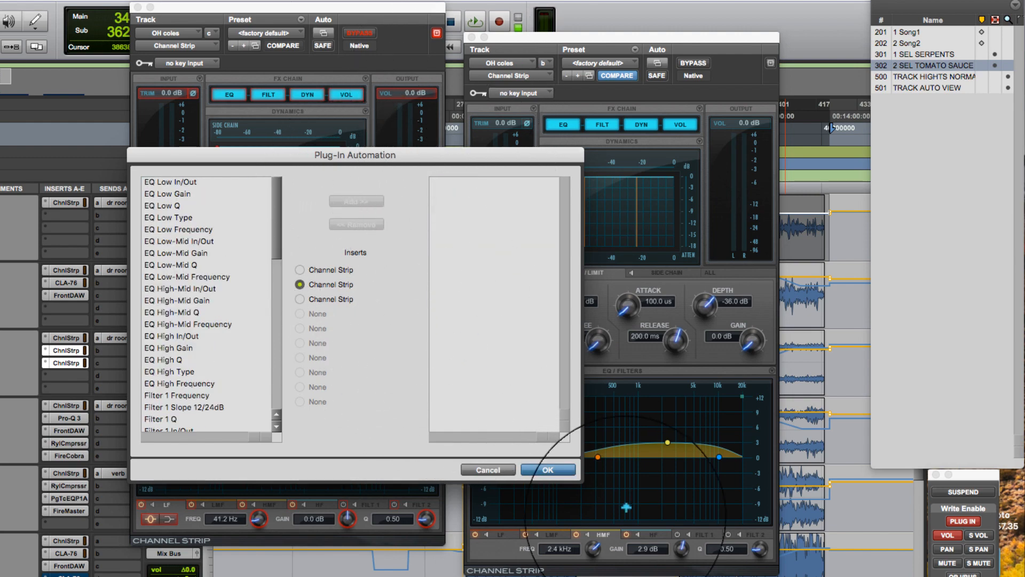
left_click(548, 469)
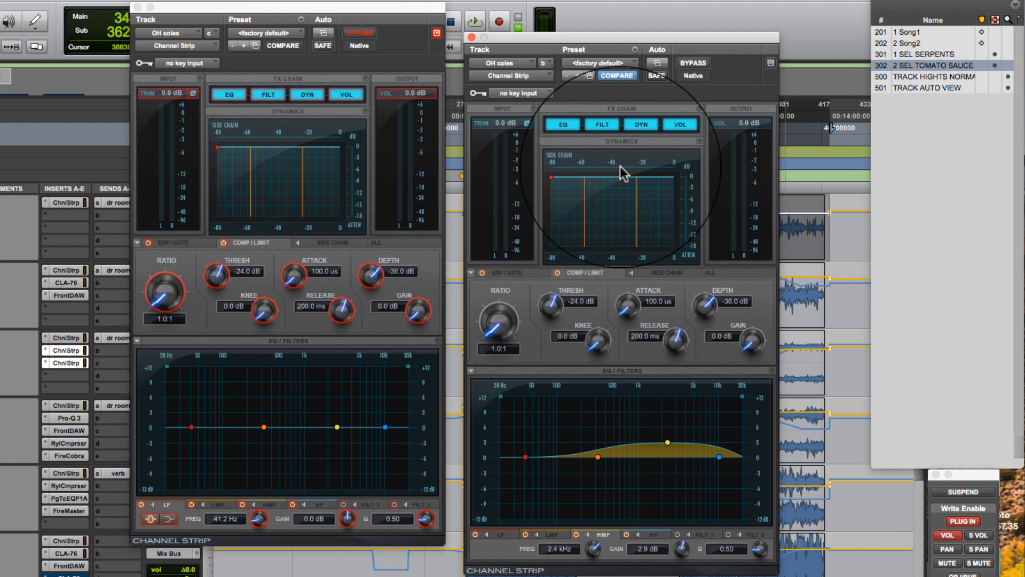
Step: Enable automation for all parameters of the insert b Channel Strip at once and close both Channel Strip windows
left_click_drag(604, 32, 617, 61)
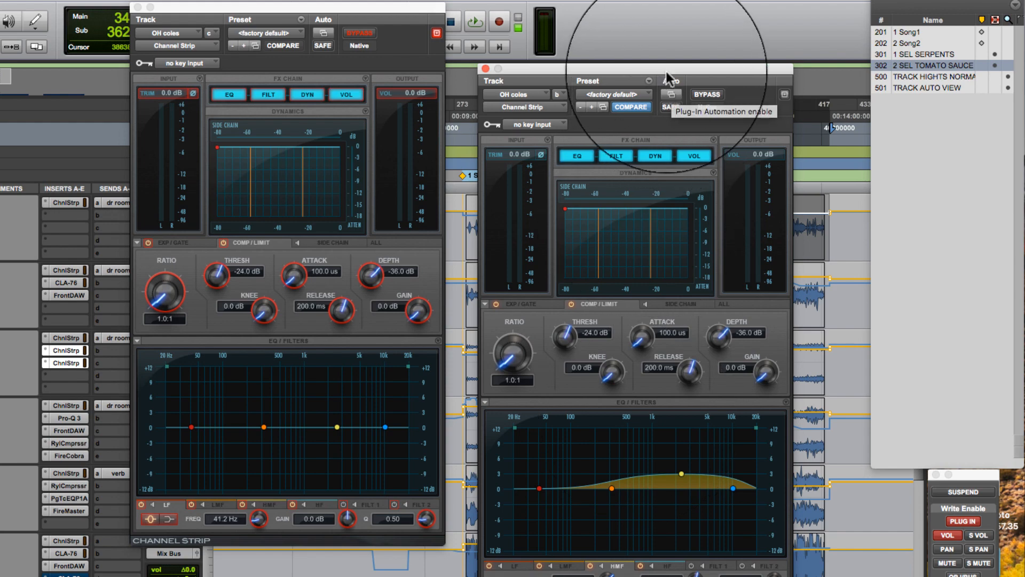
left_click_drag(666, 69, 645, 72)
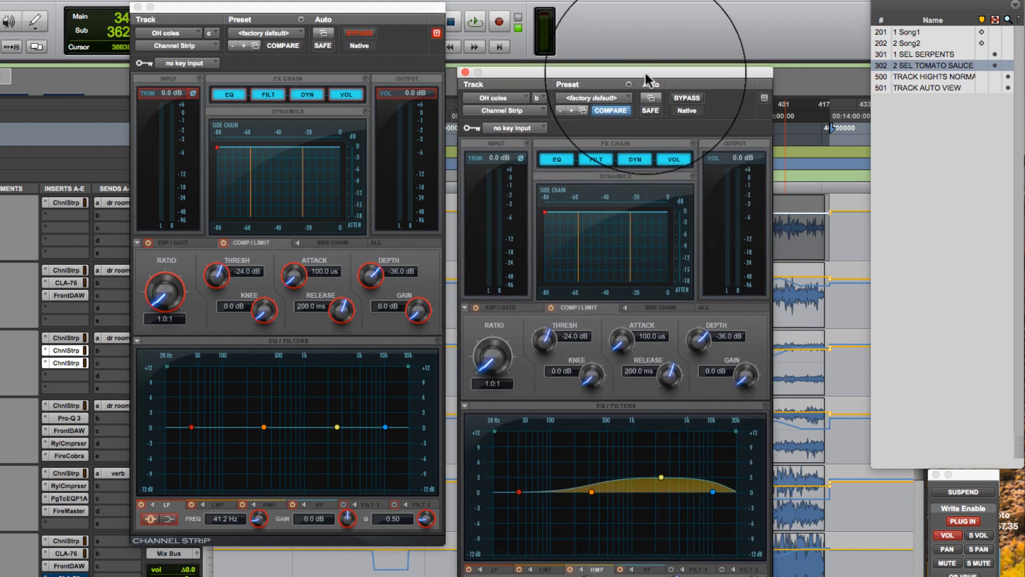
left_click(653, 101, "ctrl+alt+super")
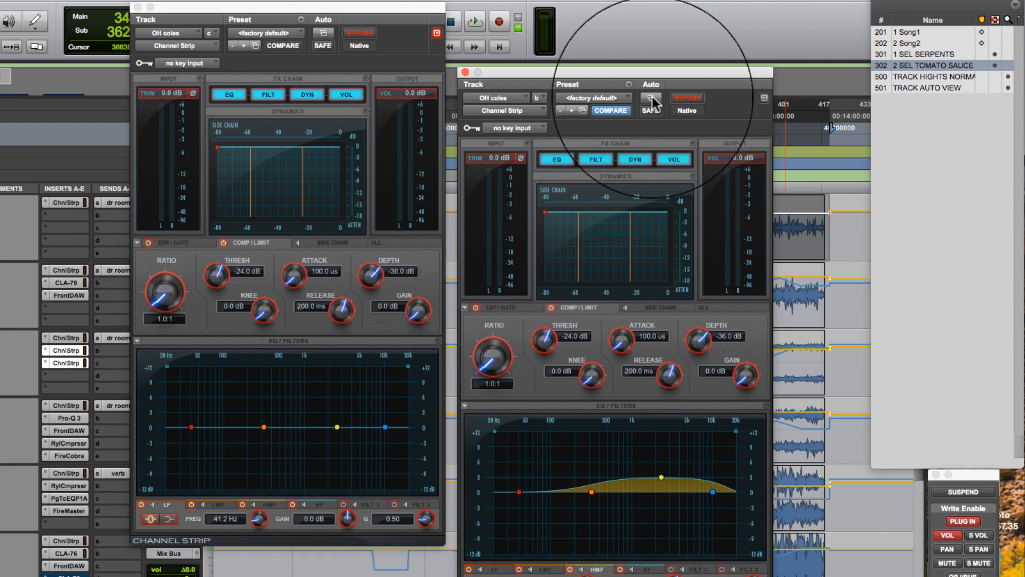
left_click(465, 72)
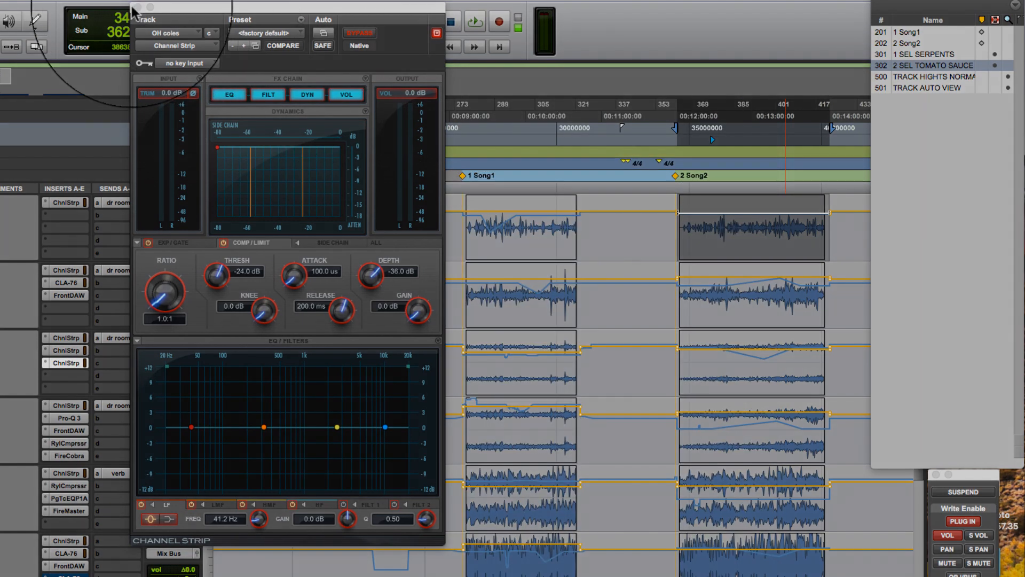
left_click(138, 7)
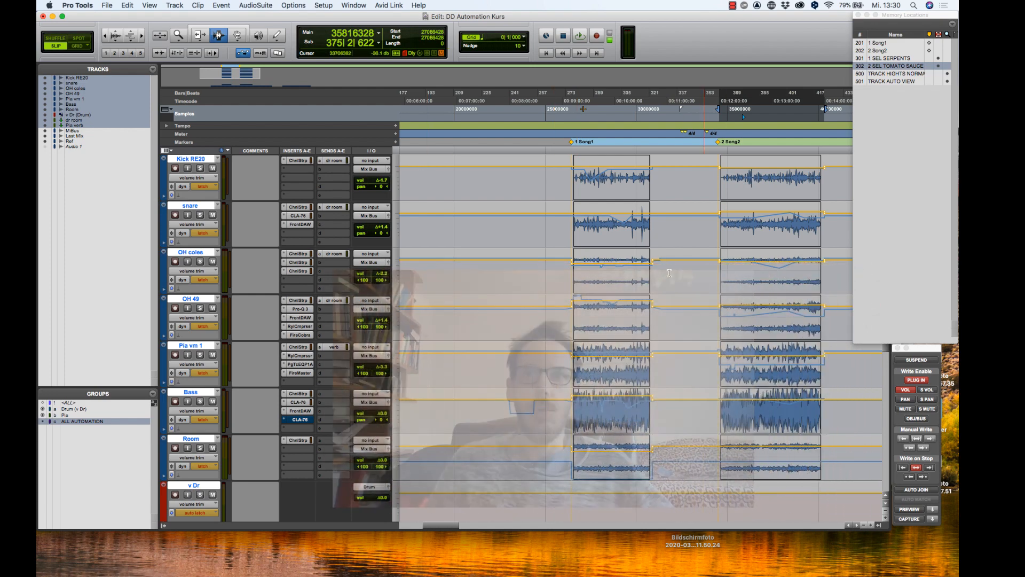
Step: Play short passages of Song2 and review the tracks down to MiBus, Last Mix and Ref
key("space")
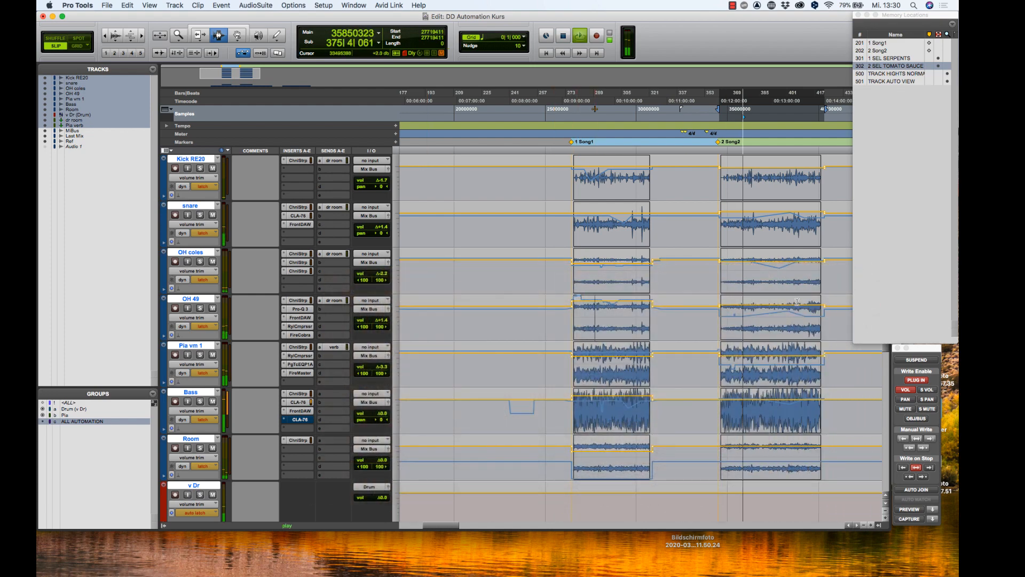
key("space")
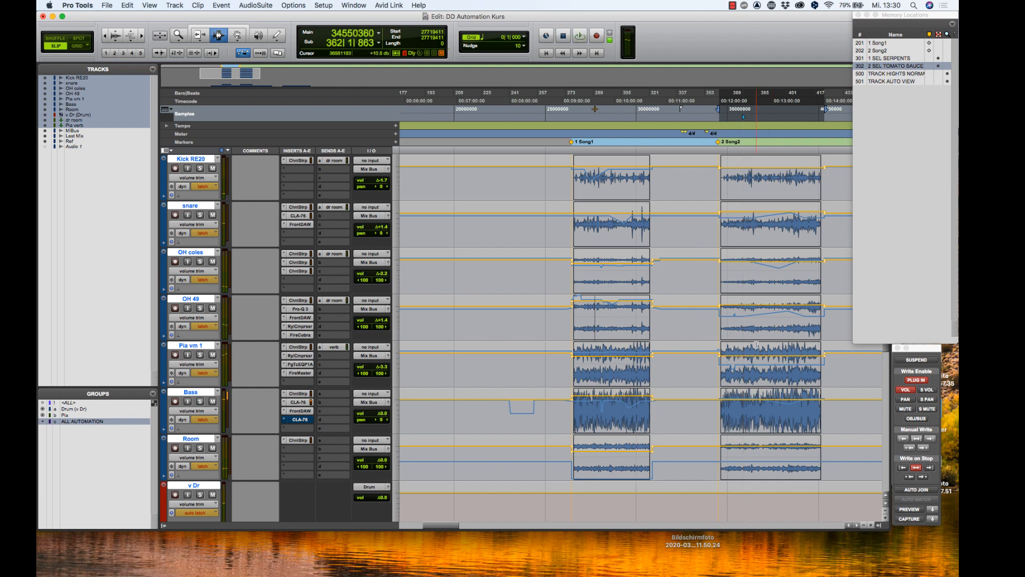
left_click(744, 333)
key("space")
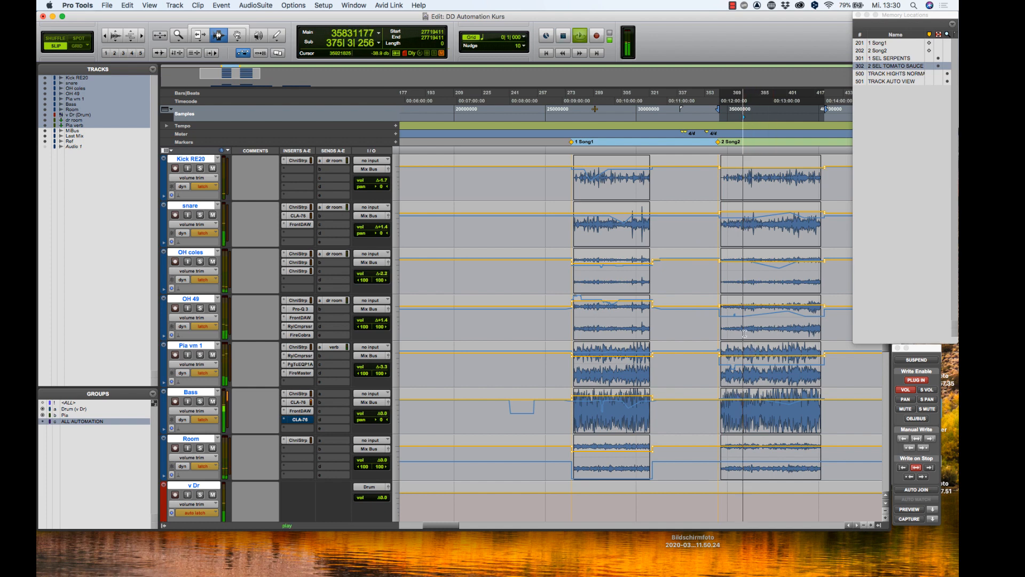
key("space")
scroll(743, 342, "down", 4)
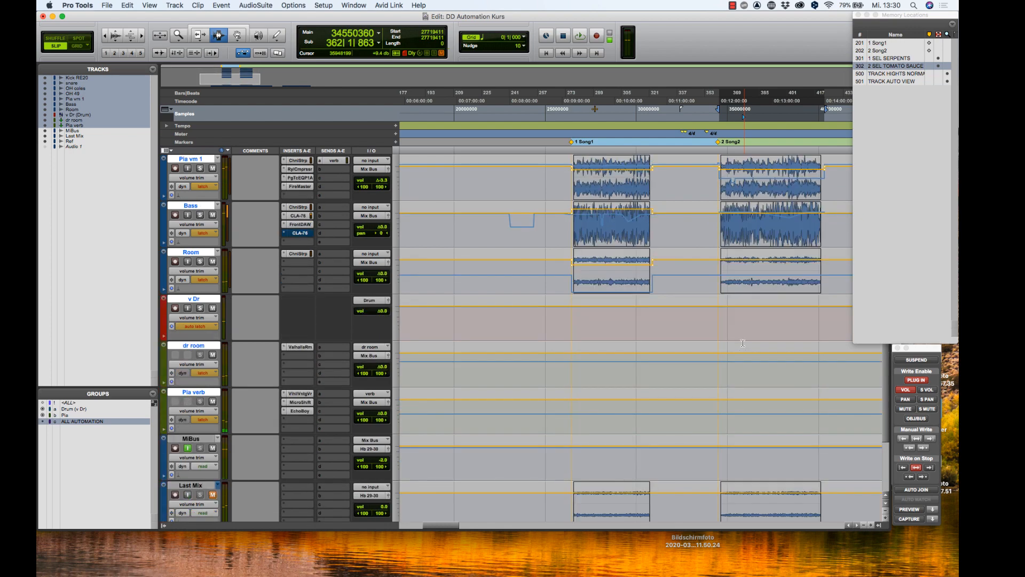
scroll(743, 343, "down", 2)
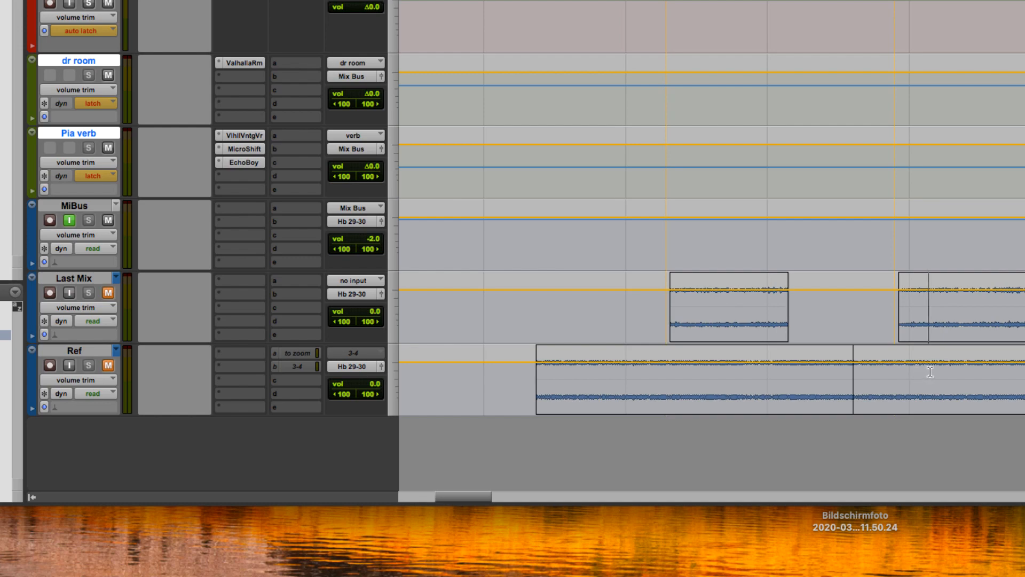
scroll(929, 374, "up", 1)
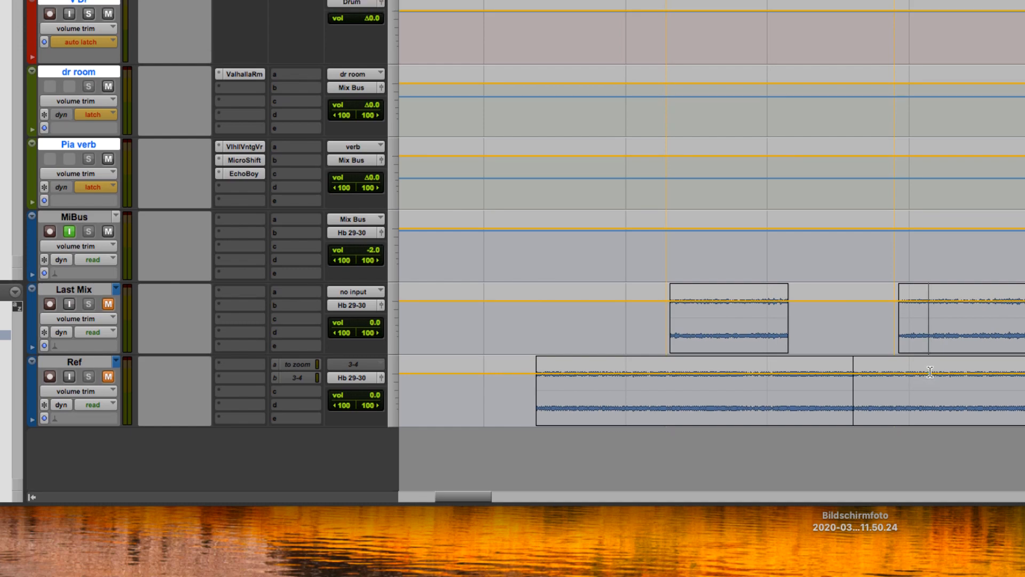
scroll(930, 372, "up", 10)
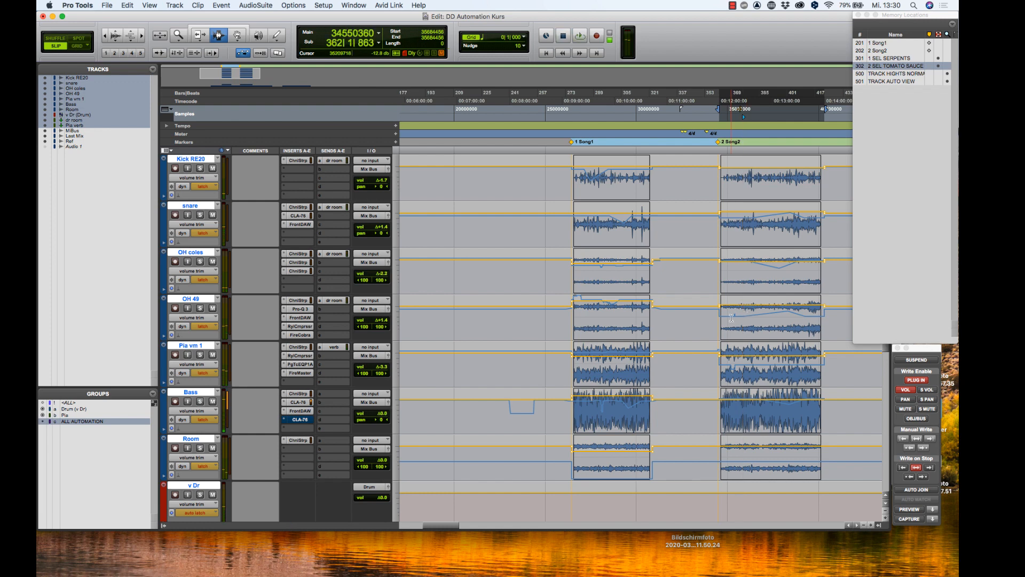
Step: Audition Song2 briefly, select its time range on the Pia vm 1 track and clear the selection
left_click(791, 307)
left_click(747, 305)
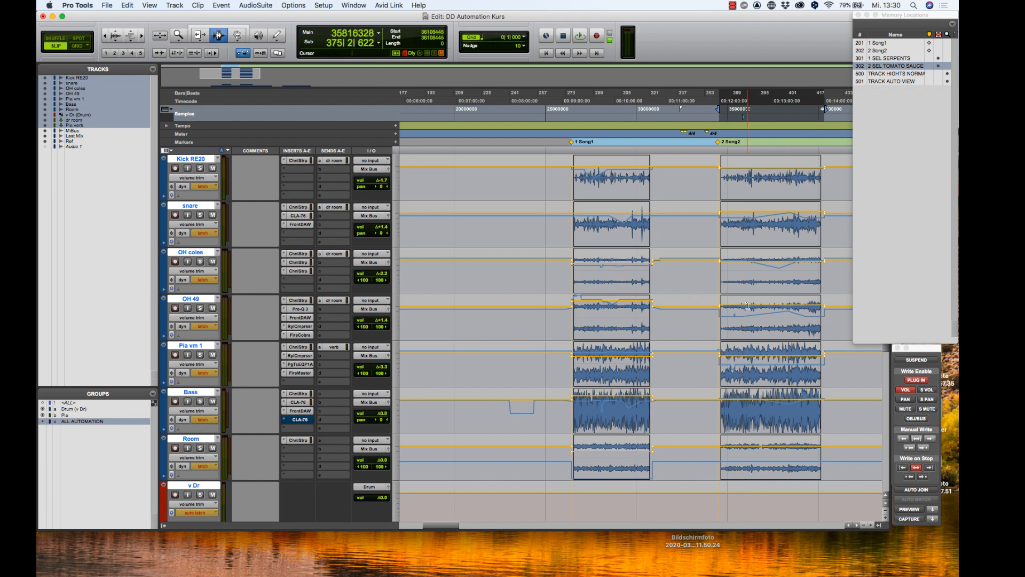
key("space")
key("space")
left_click_drag(708, 355, 828, 349)
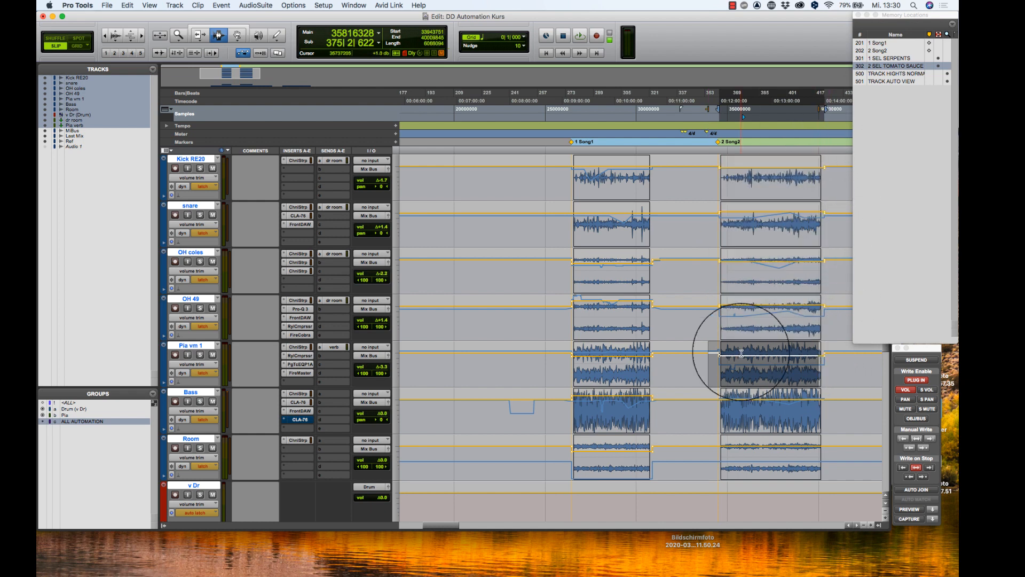
left_click(742, 352)
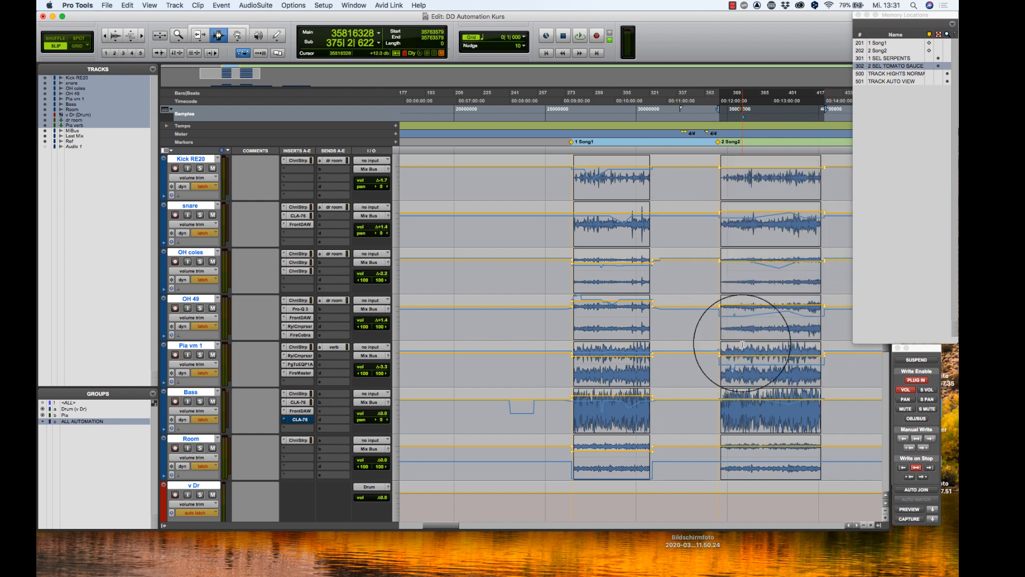
left_click(753, 310)
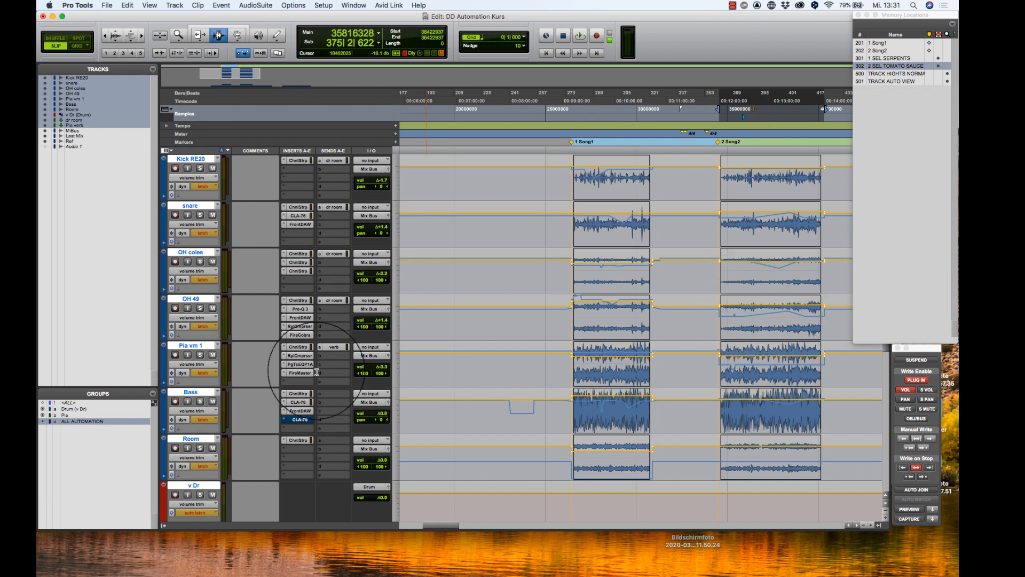
Step: View the FireCobra plug-in on OH 49 and the Channel Strip on Bass, closing each window after inspection
left_click(300, 334)
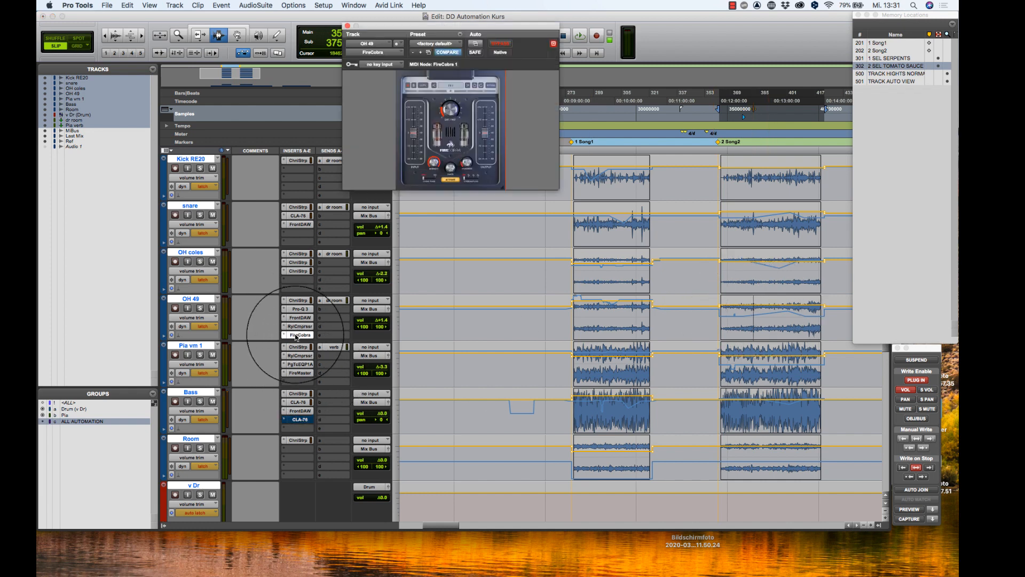
left_click(347, 25)
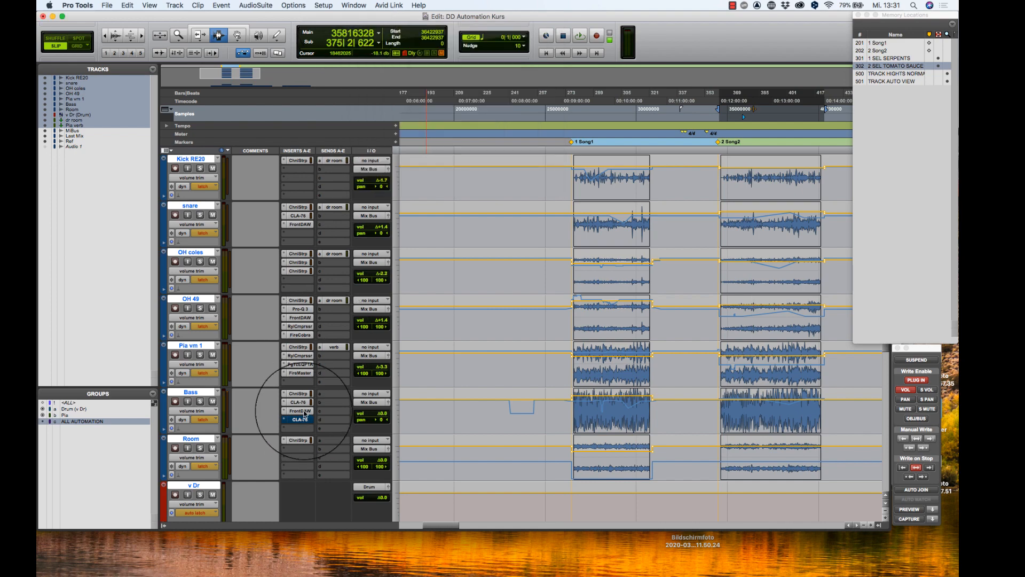
left_click(297, 394)
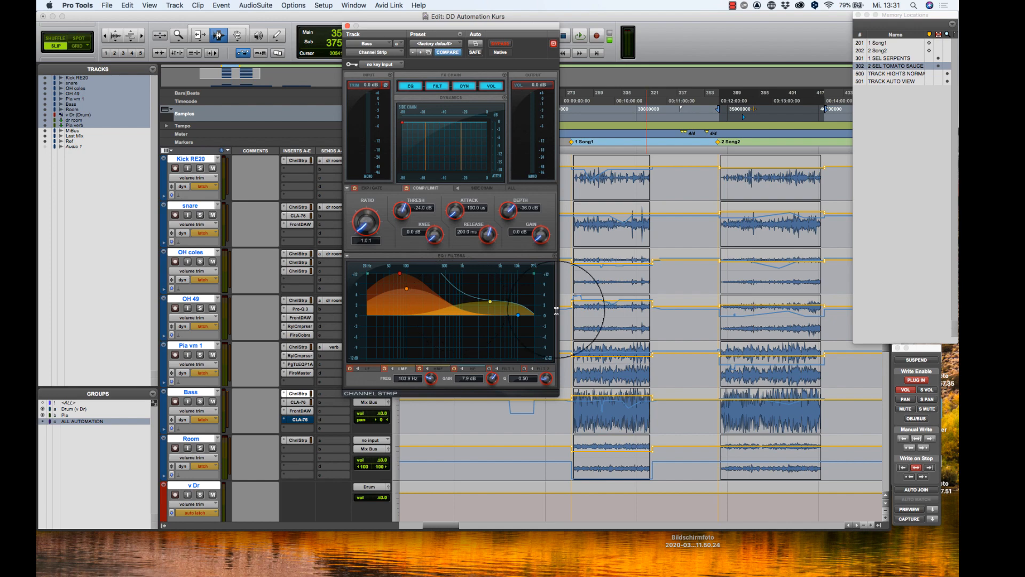
left_click(347, 25)
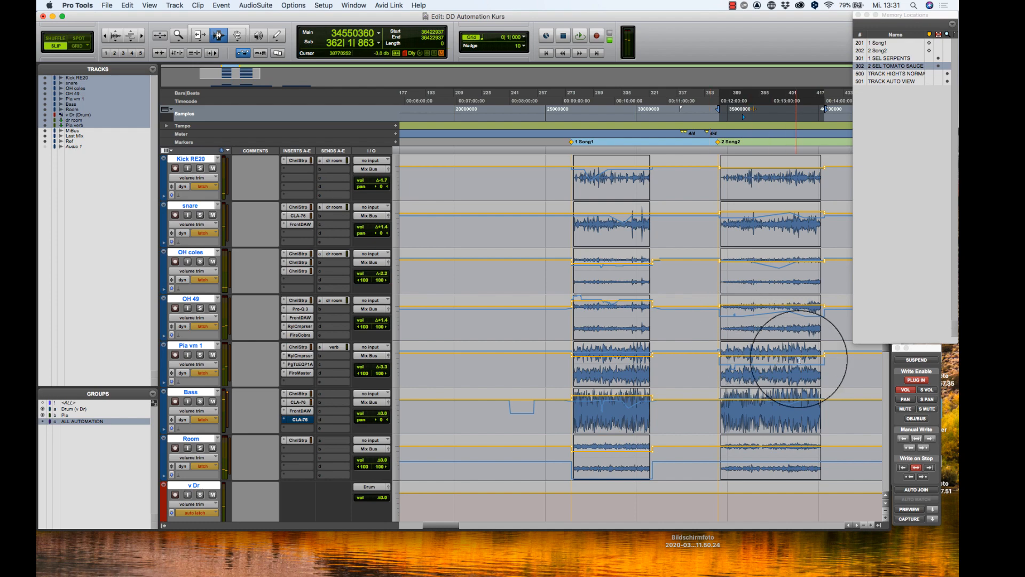
Step: Play back Song2 to compare the current mix on MiBus with the Last Mix track
scroll(777, 366, "down", 5)
scroll(521, 318, "up", 1)
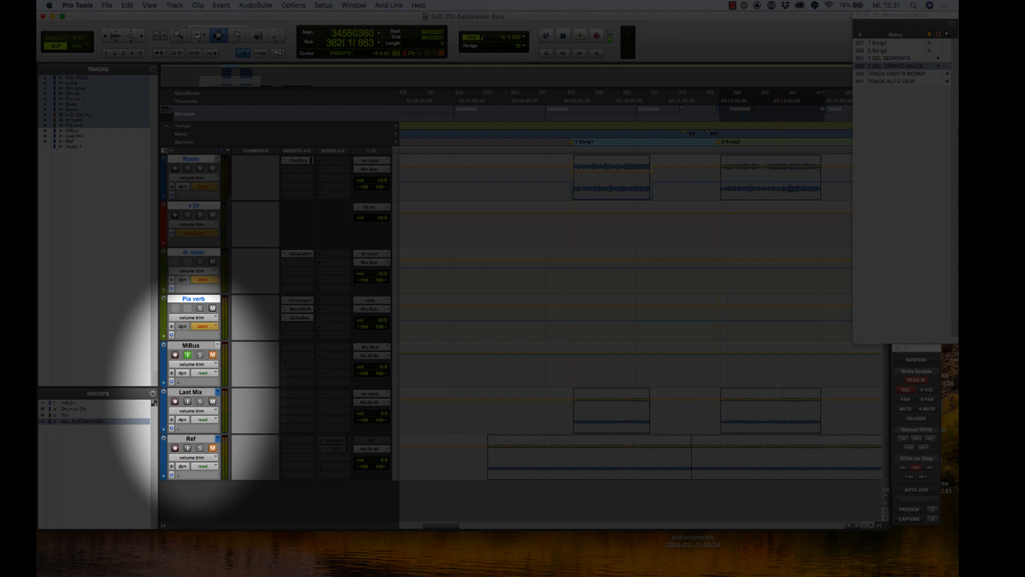
key("space")
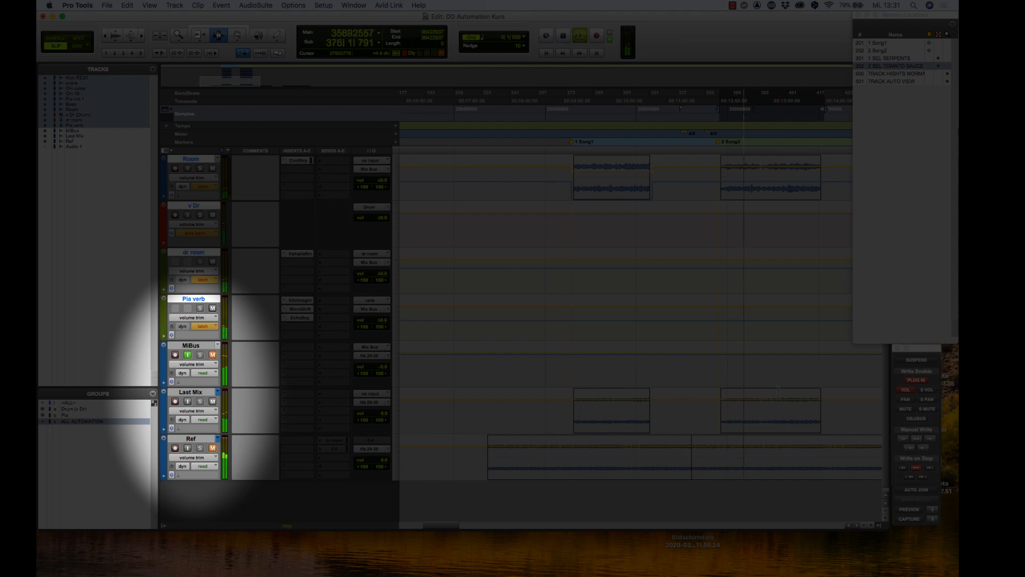
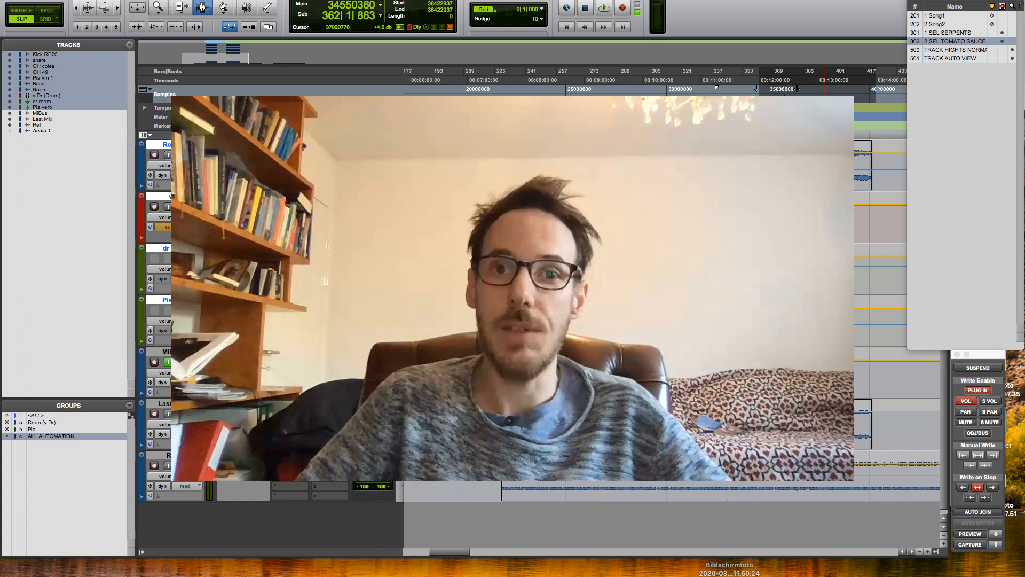
key("space")
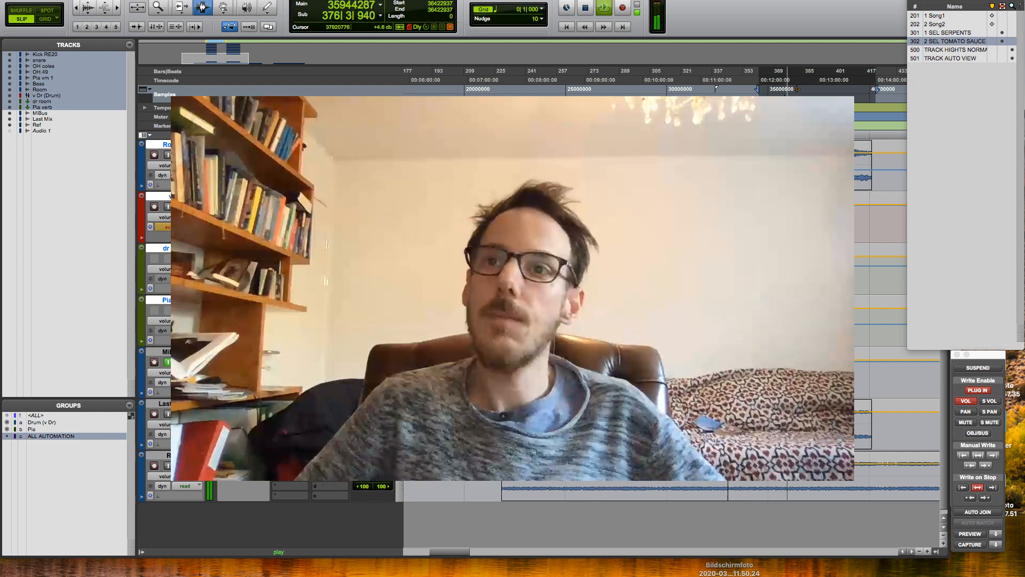
Step: Stop the playback and record the opening of Song2 onto the MiBus track
key("space")
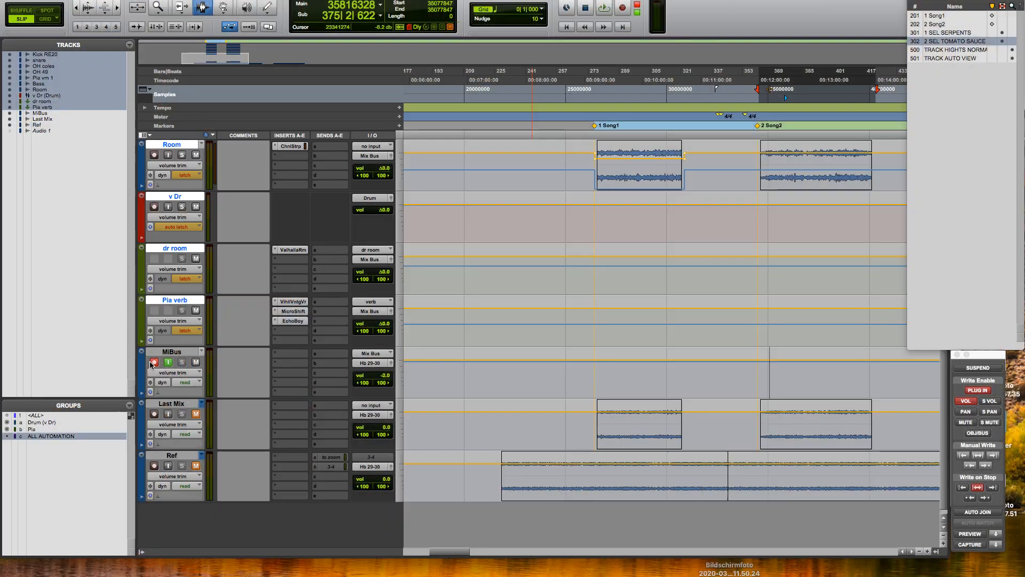
key("super+space")
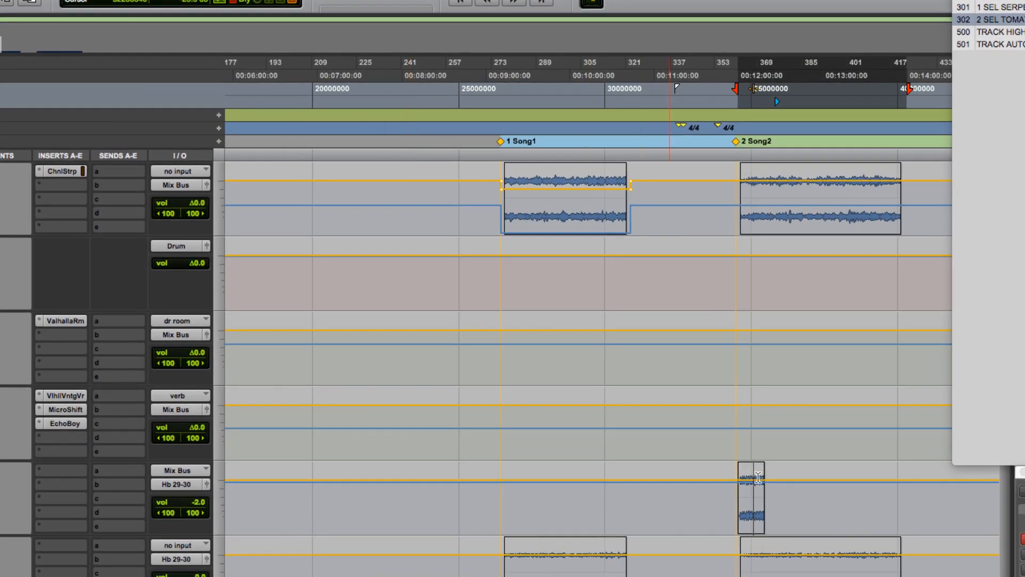
key("space")
Step: Play Song2 from about bar 369 and write a momentary volume trim dip on the Bass track
left_click(693, 469)
scroll(691, 469, "up", 5)
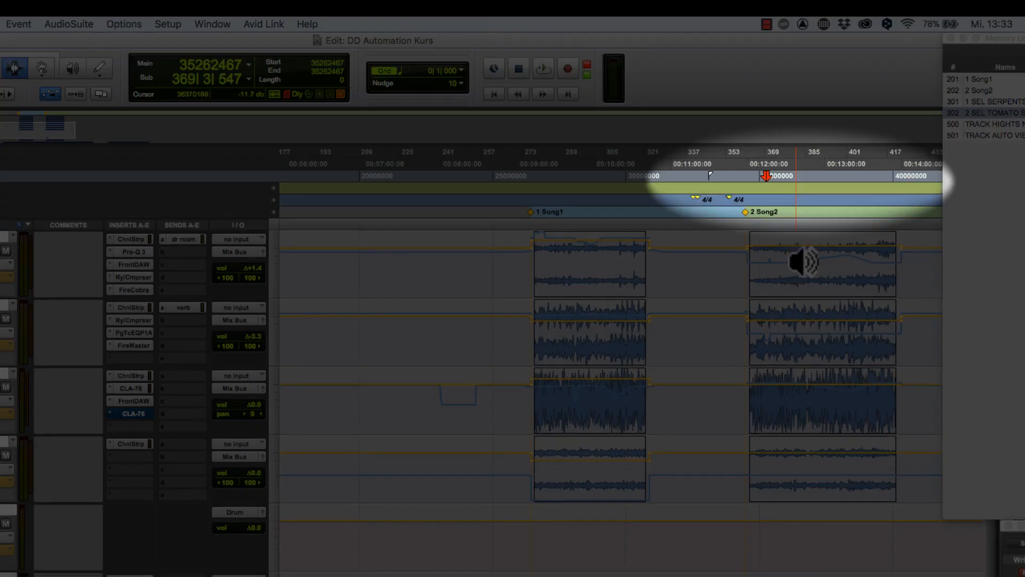
key("space")
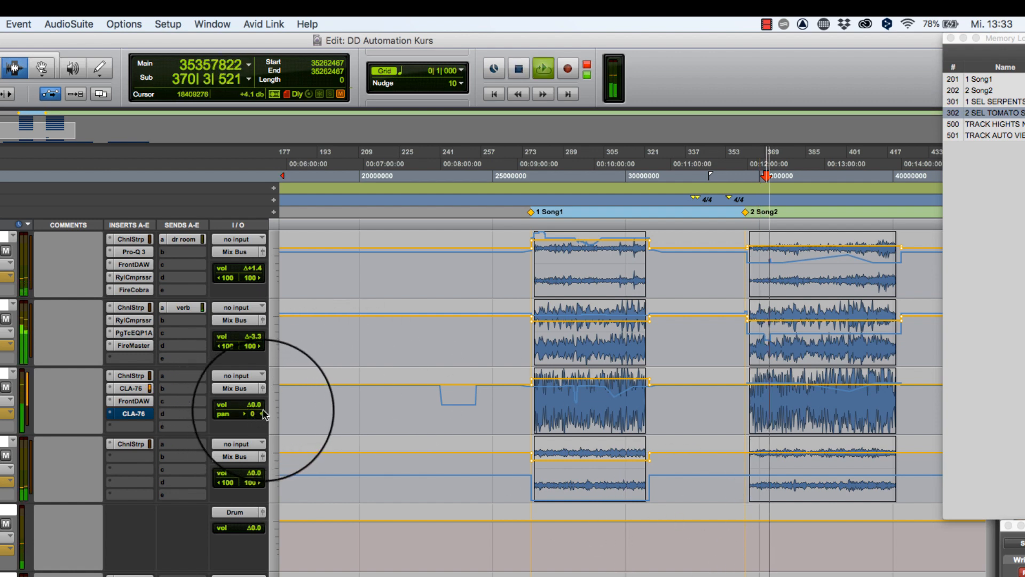
key("space")
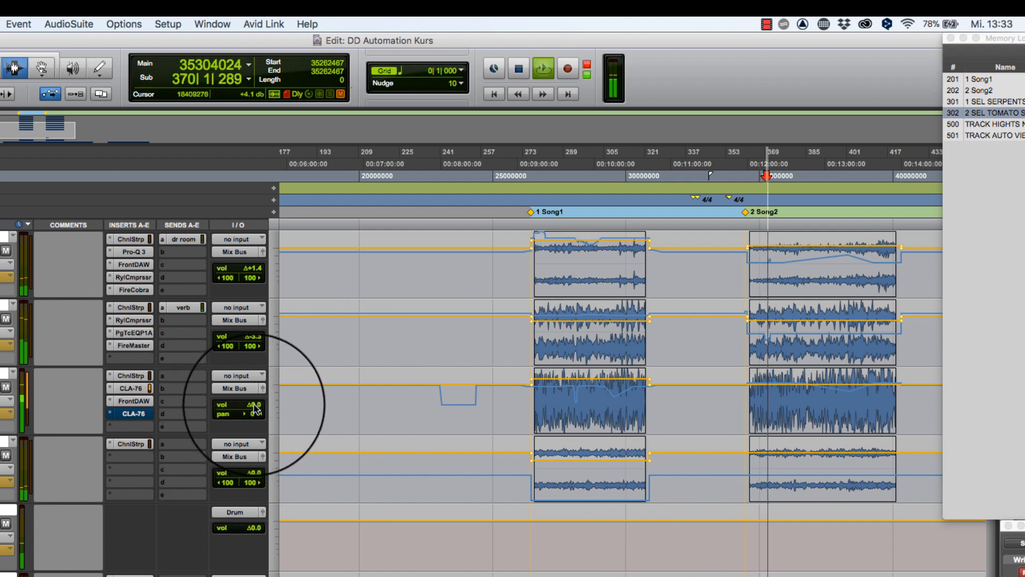
left_click(254, 407)
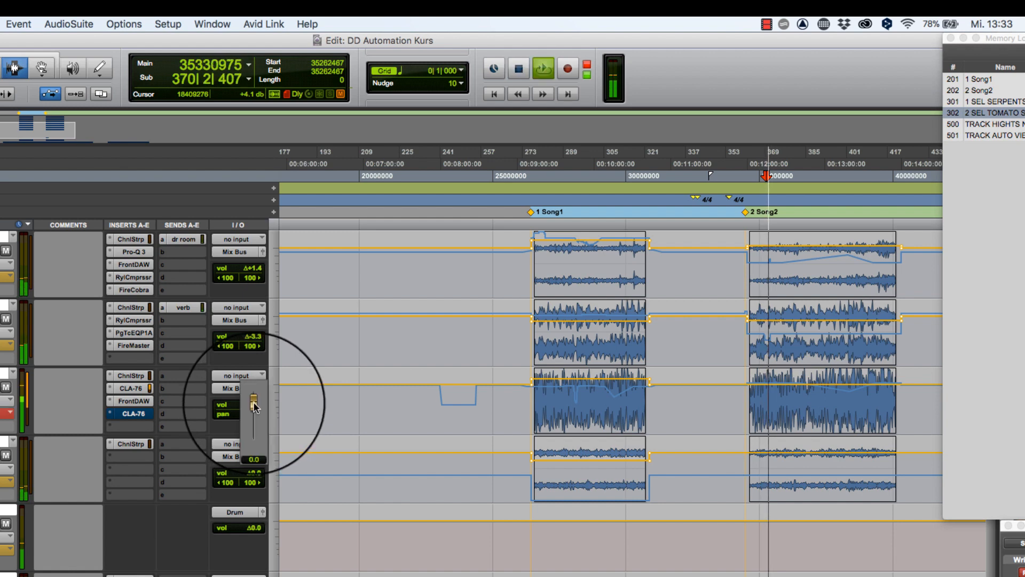
left_click_drag(254, 407, 254, 409)
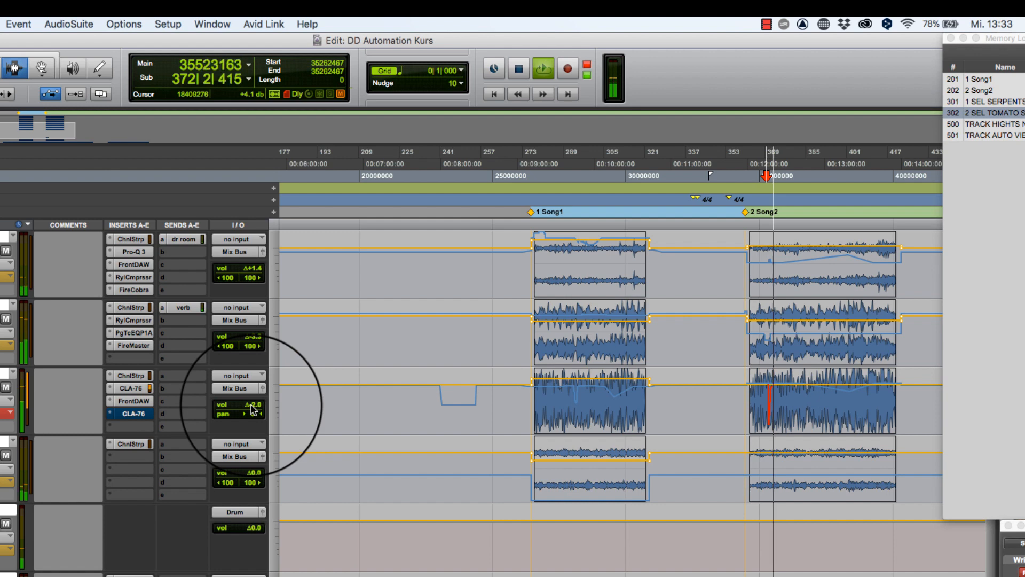
left_click(254, 410)
key("space")
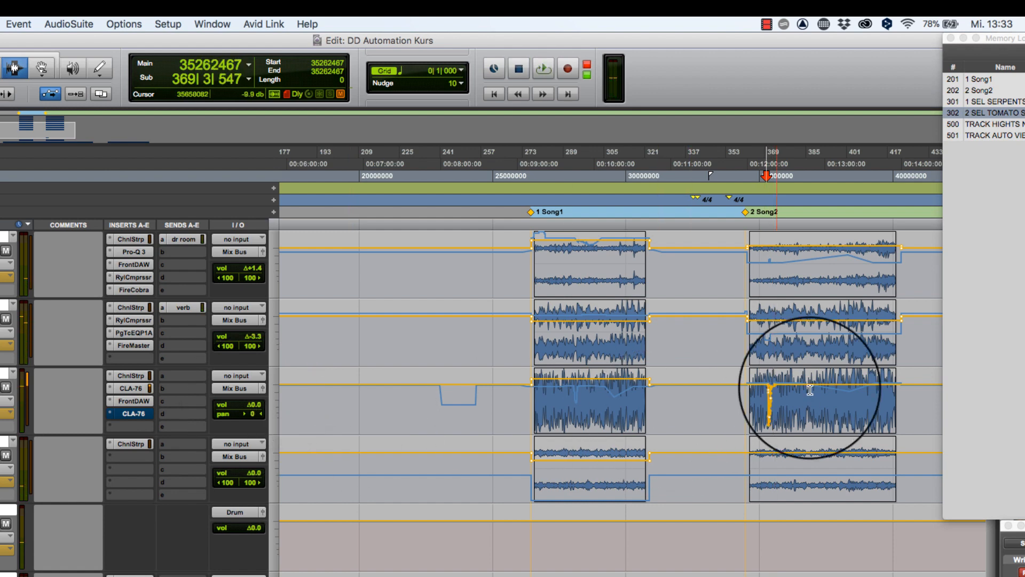
Step: Punch in a new recording on MiBus from just before the Bass volume dip and continue past it
left_click(766, 385)
key("space")
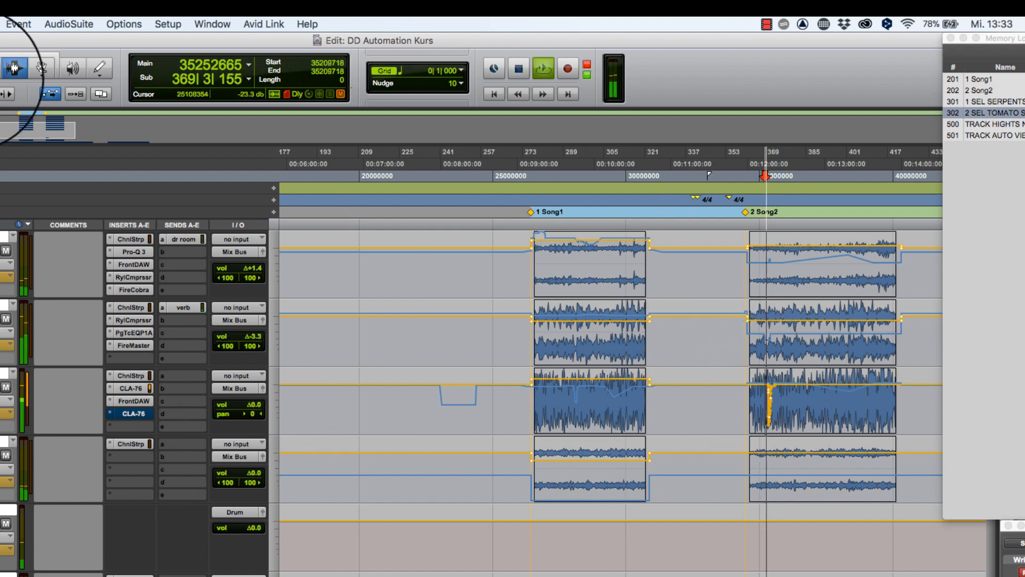
key("space")
key("super+bracketright")
key("super+bracketright")
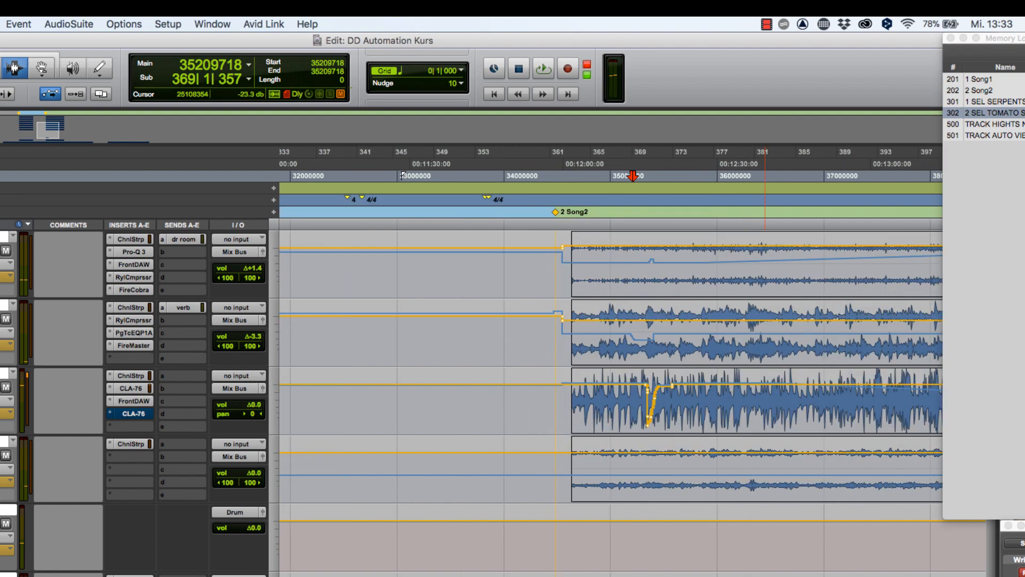
left_click(634, 386)
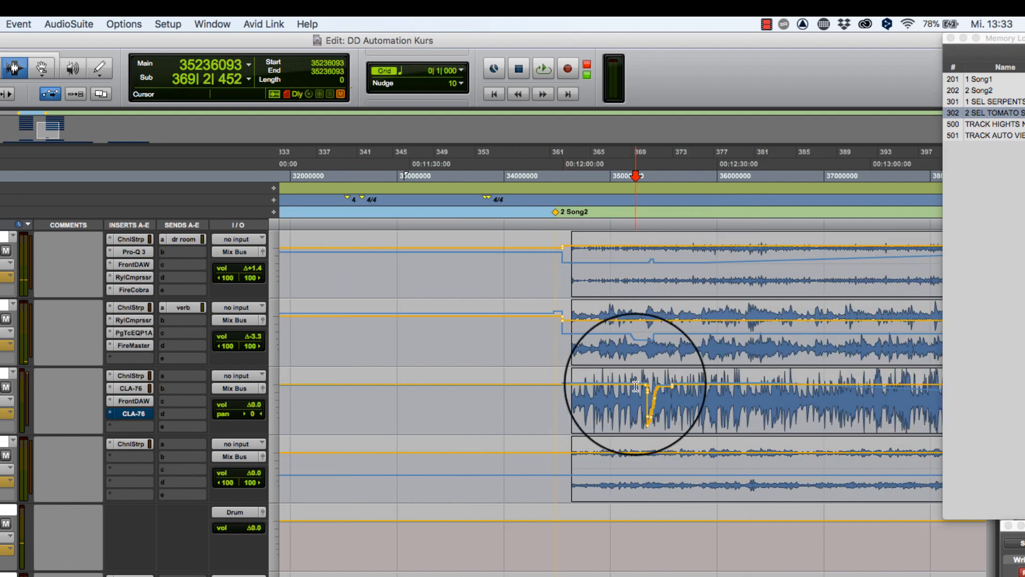
key("space")
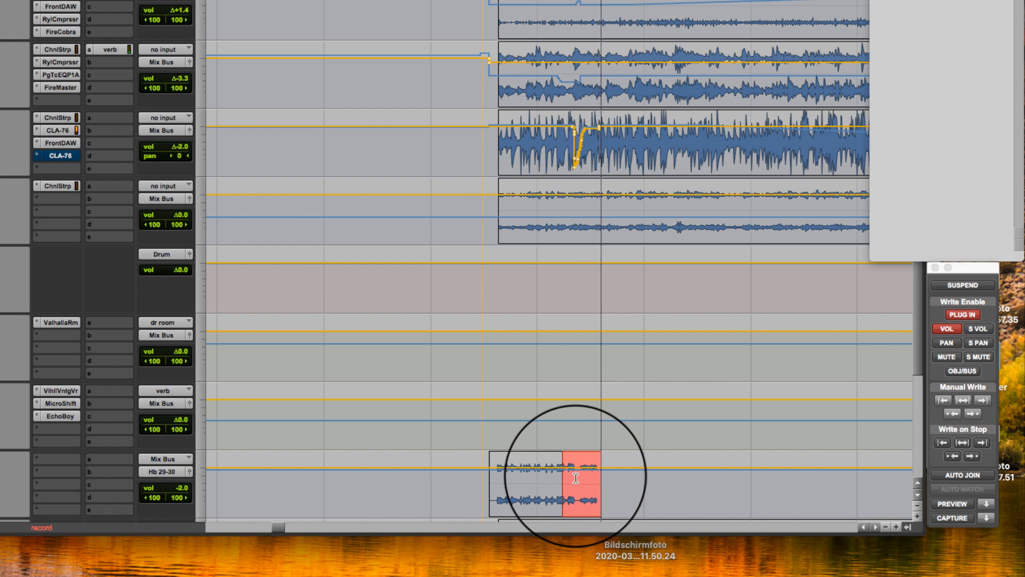
key("space")
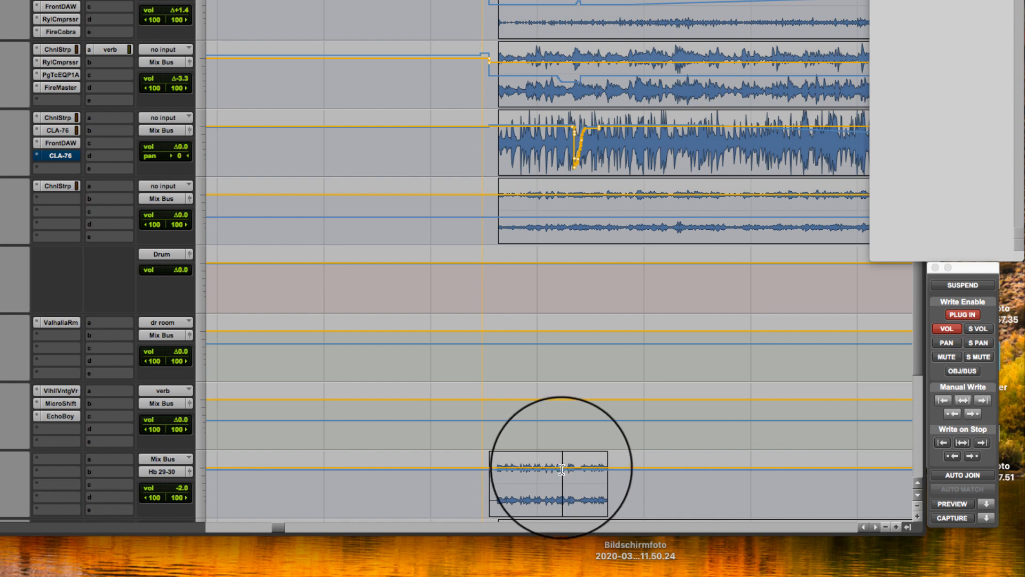
Step: Show the MiBus clips as waveforms, shift their boundary slightly later and crossfade the junction
key("minus")
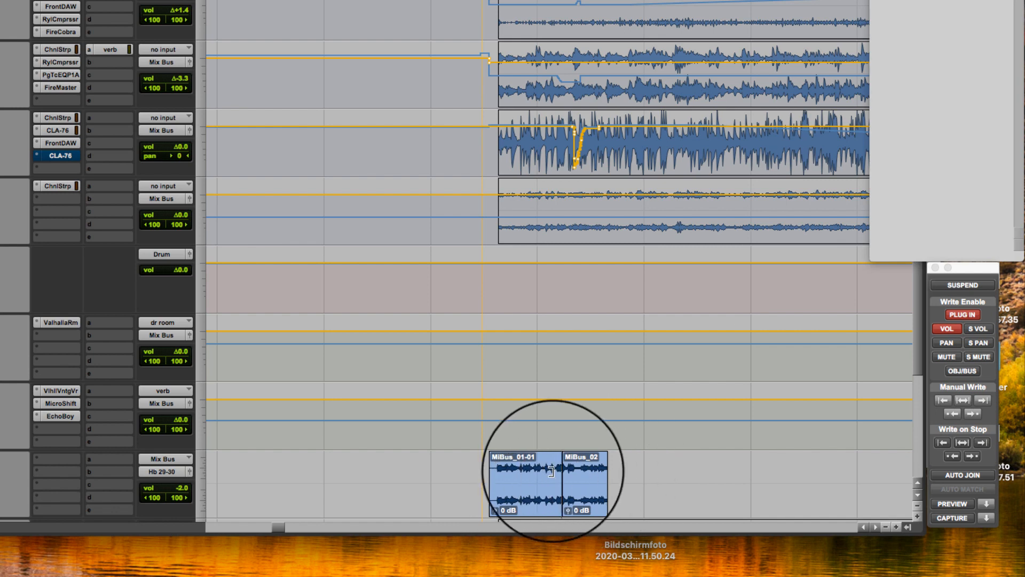
left_click_drag(552, 470, 567, 474)
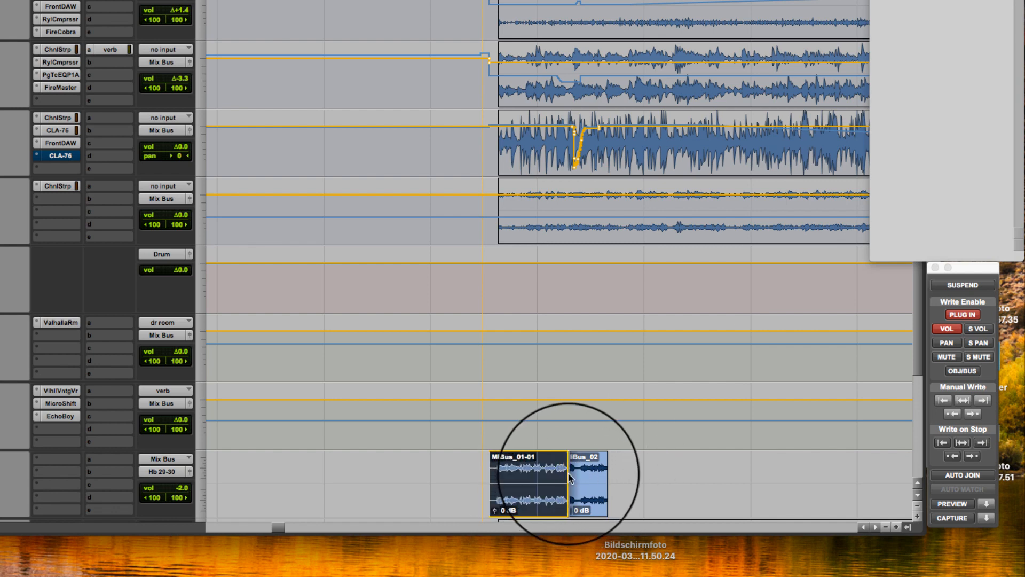
left_click(568, 467, "shift")
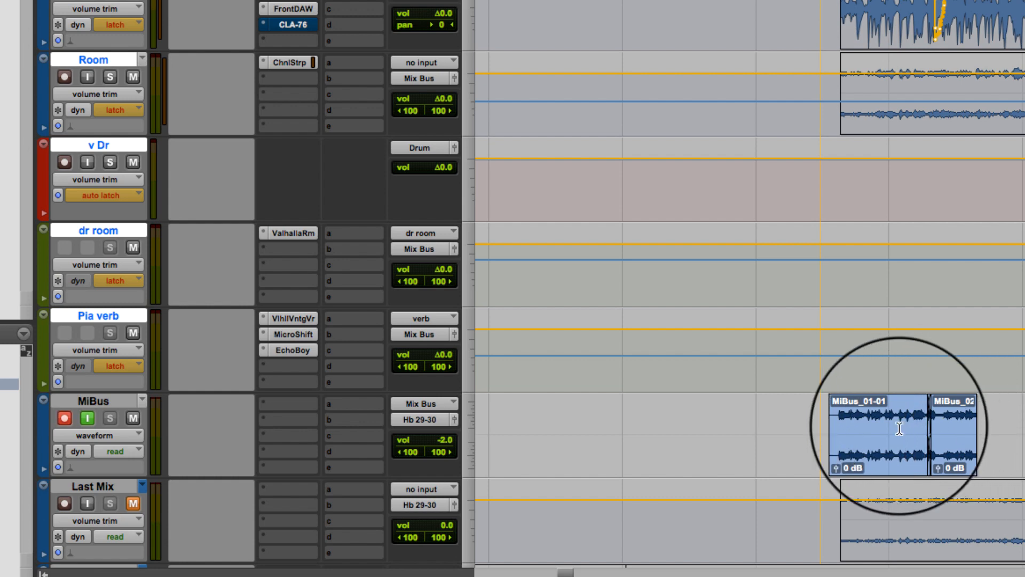
Step: Play across the Bass dip, toggling MiBus input monitoring to compare the recorded mix with the live mix
key("space")
left_click(88, 419)
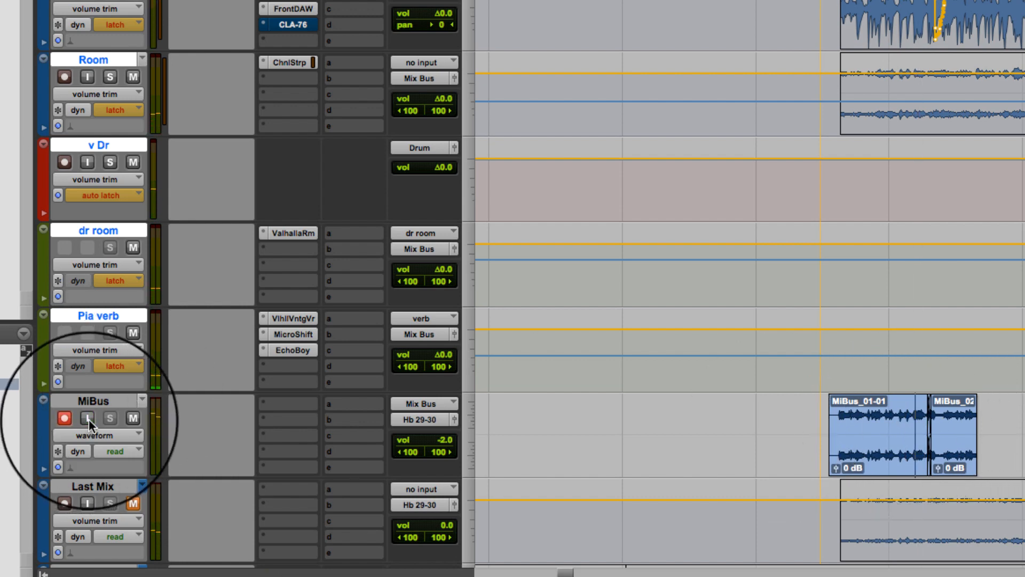
key("space")
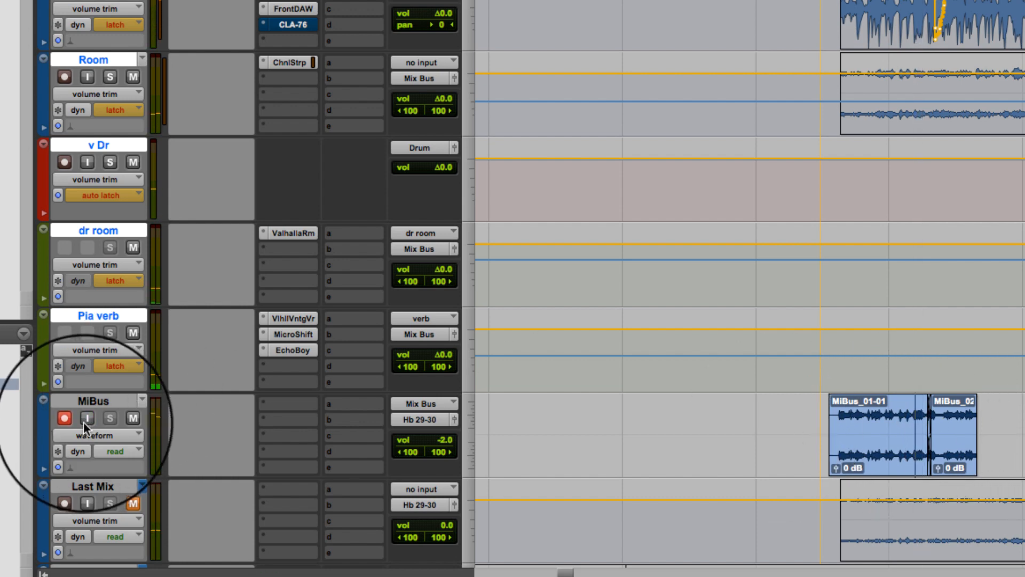
key("space")
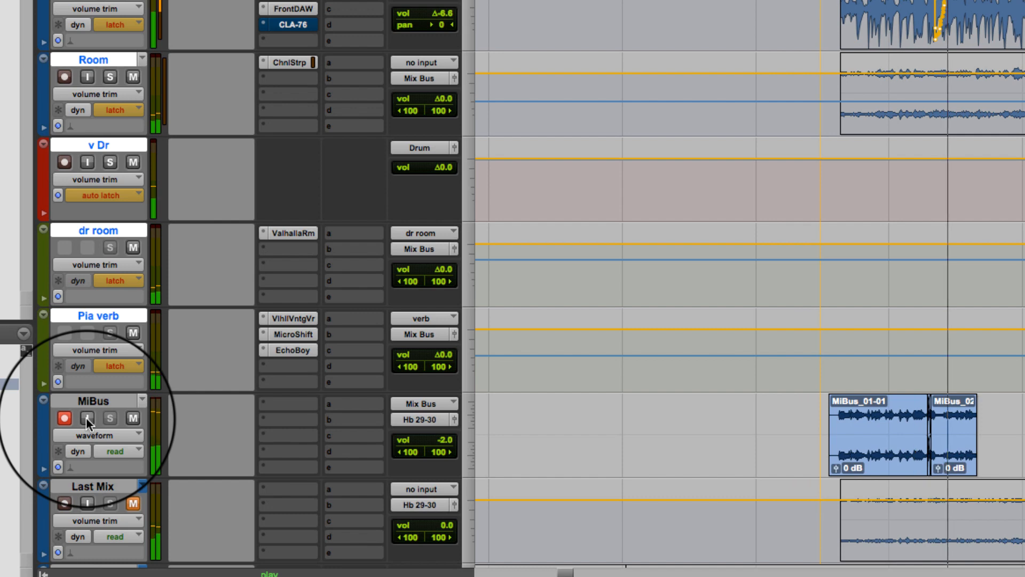
key("space")
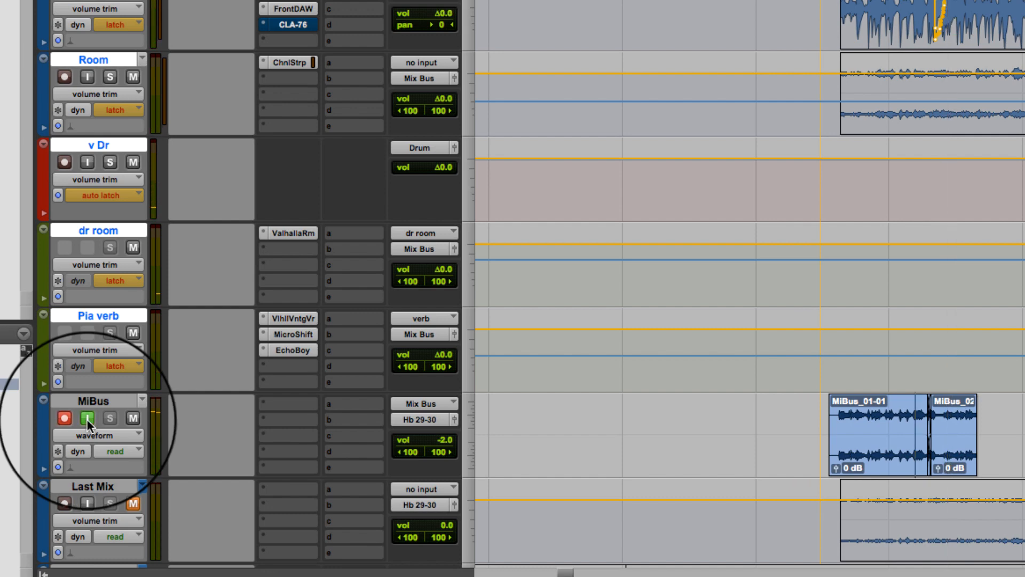
left_click(87, 420)
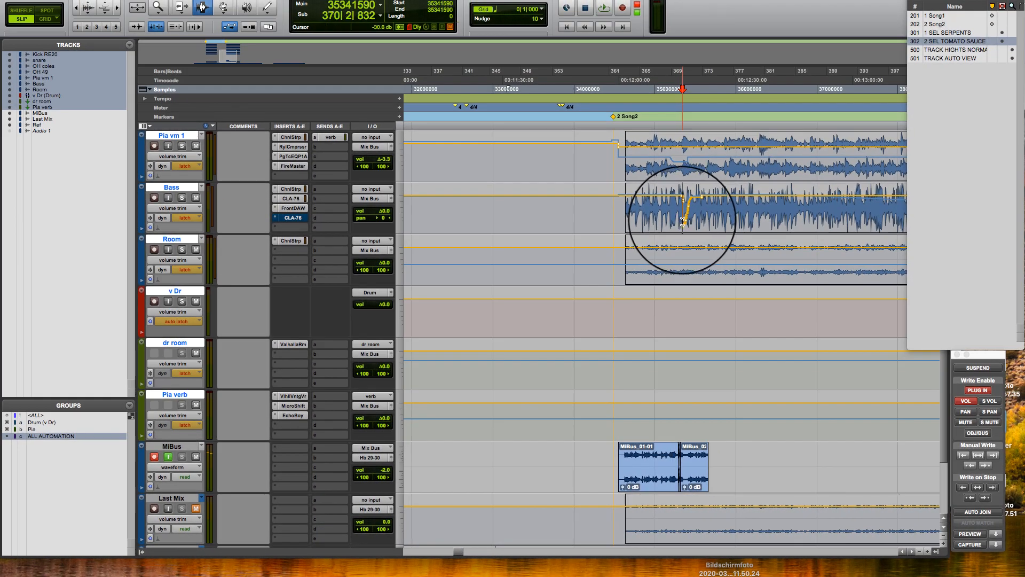
Step: Reshape the Bass volume trim dip near bar 370 by moving its lowest breakpoints so the drop slopes gradually
key("super+bracketright")
key("super+bracketright")
key("super+bracketright")
key("super+bracketright")
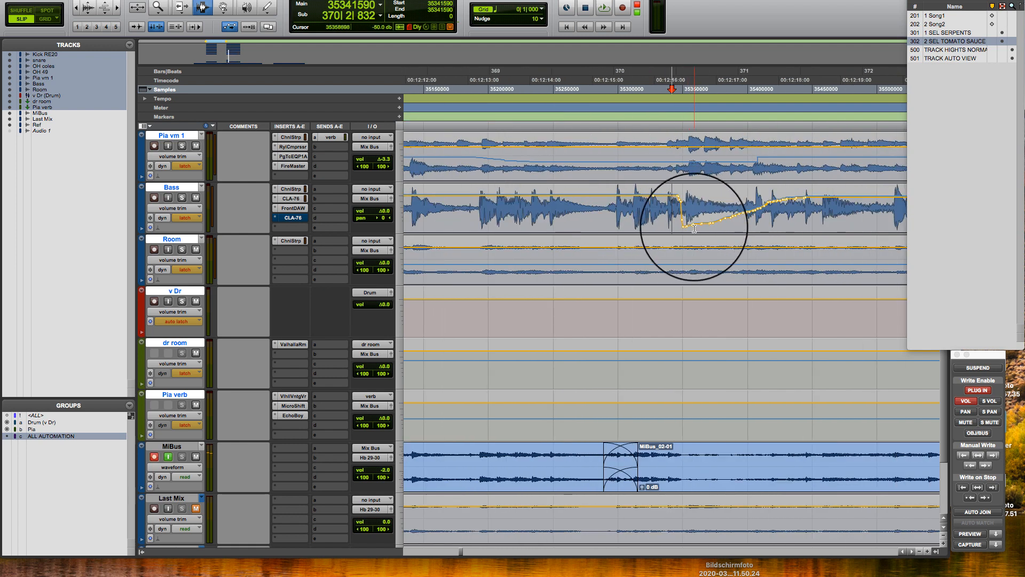
key("F8")
left_click(685, 223)
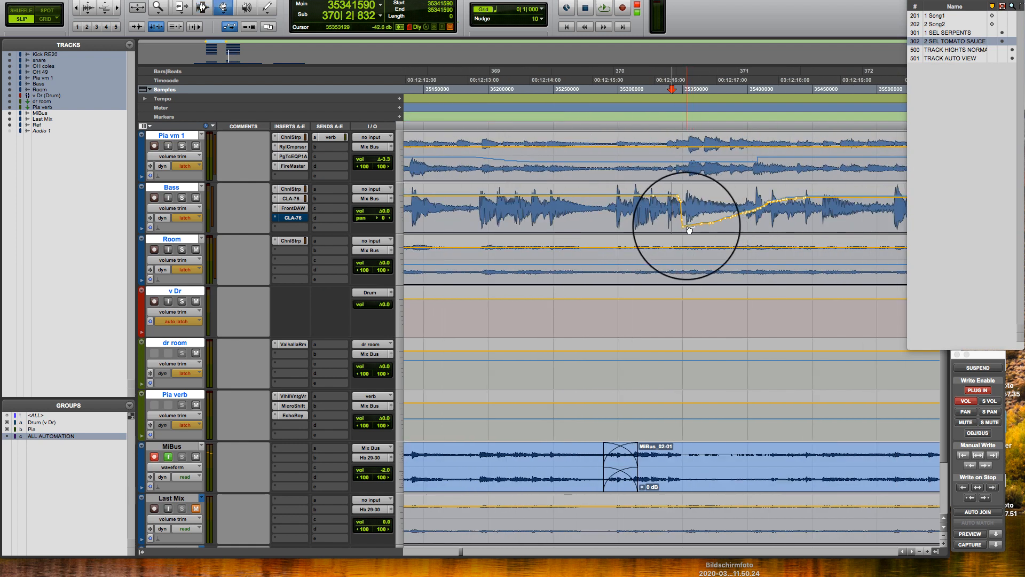
left_click_drag(684, 223, 695, 218)
key("F7")
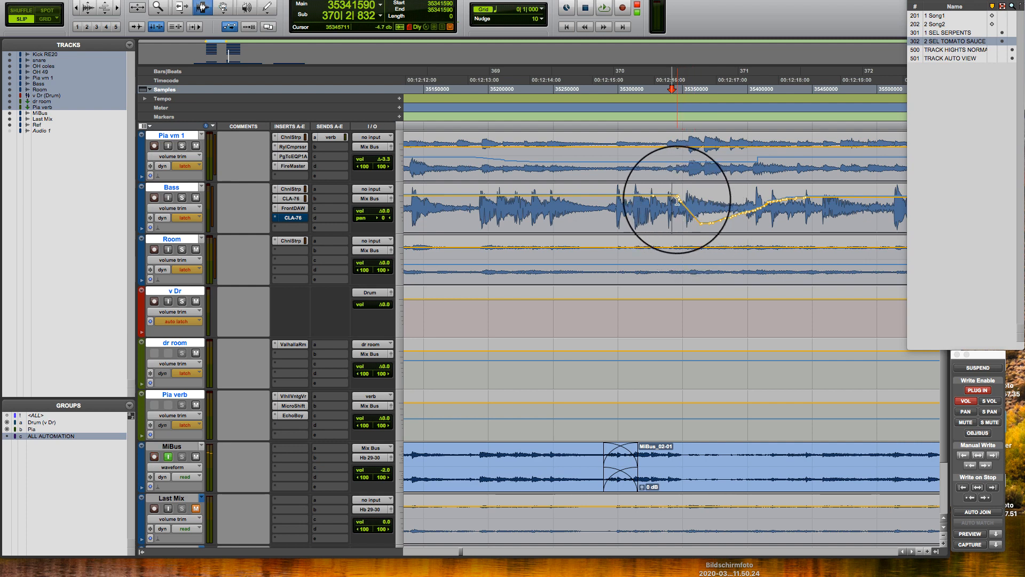
Step: Audition the reshaped Bass dip from about bar 370, switching MiBus between input and recorded playback
left_click(154, 456)
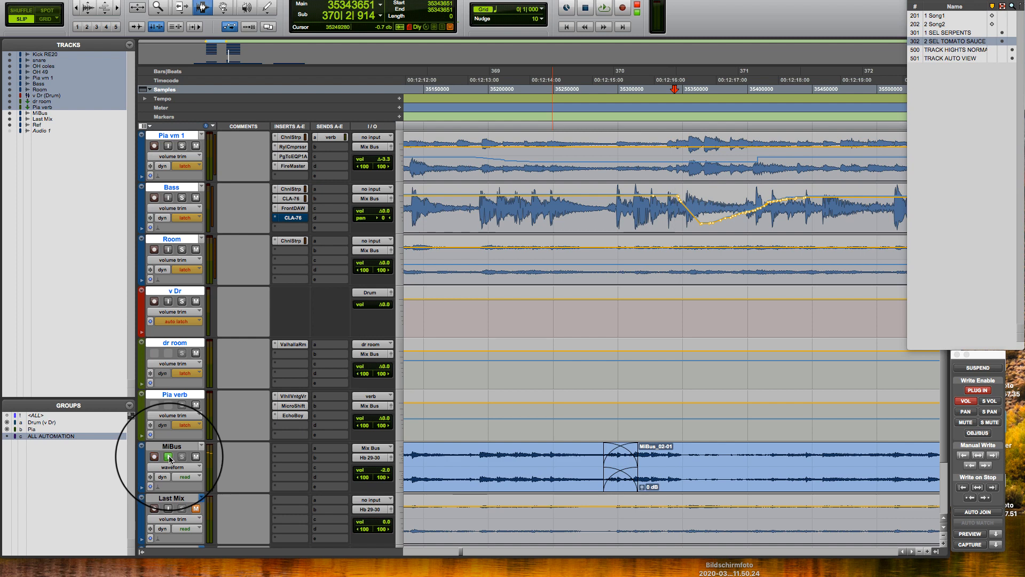
key("space")
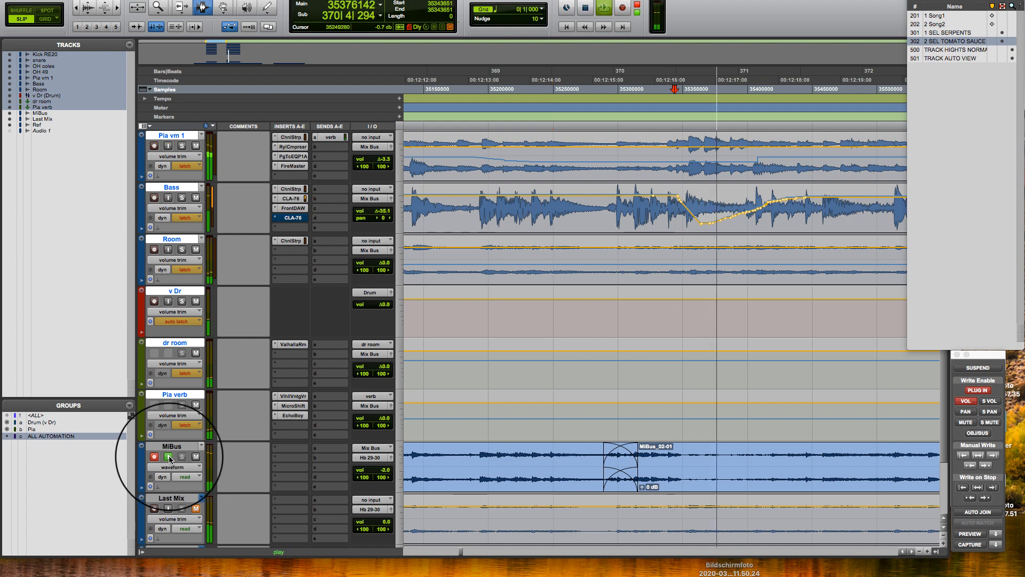
key("space")
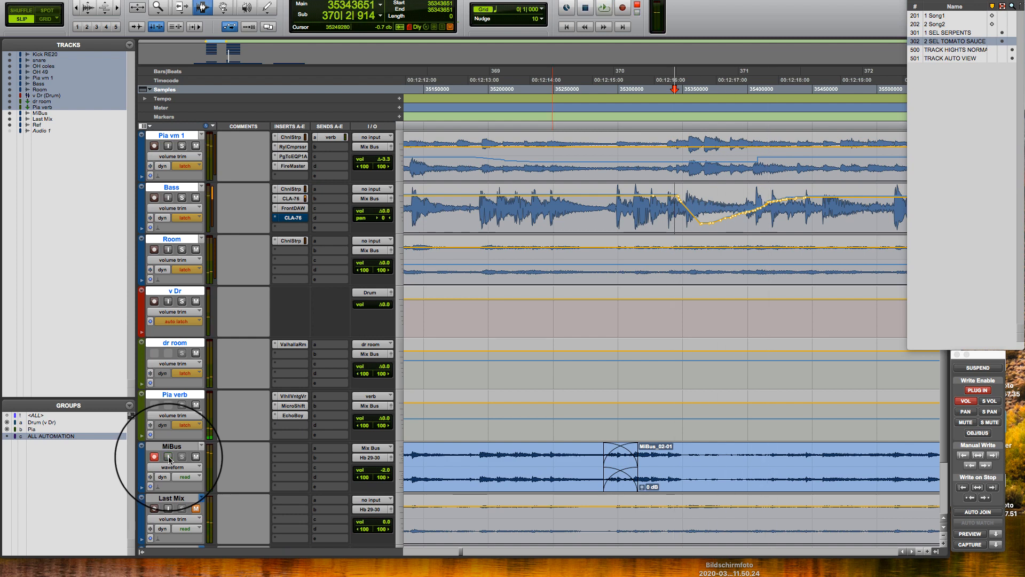
left_click(169, 458)
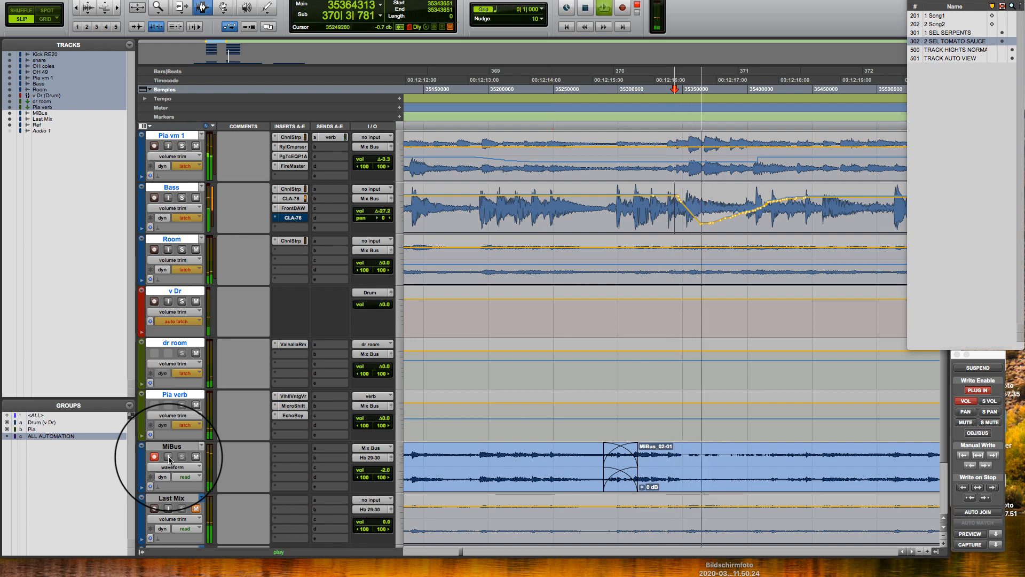
key("space")
Step: Remove the deep dip from the Bass volume trim curve near bar 370 and raise a short peak there instead
left_click(739, 196)
left_click_drag(688, 217, 776, 221)
key("Delete")
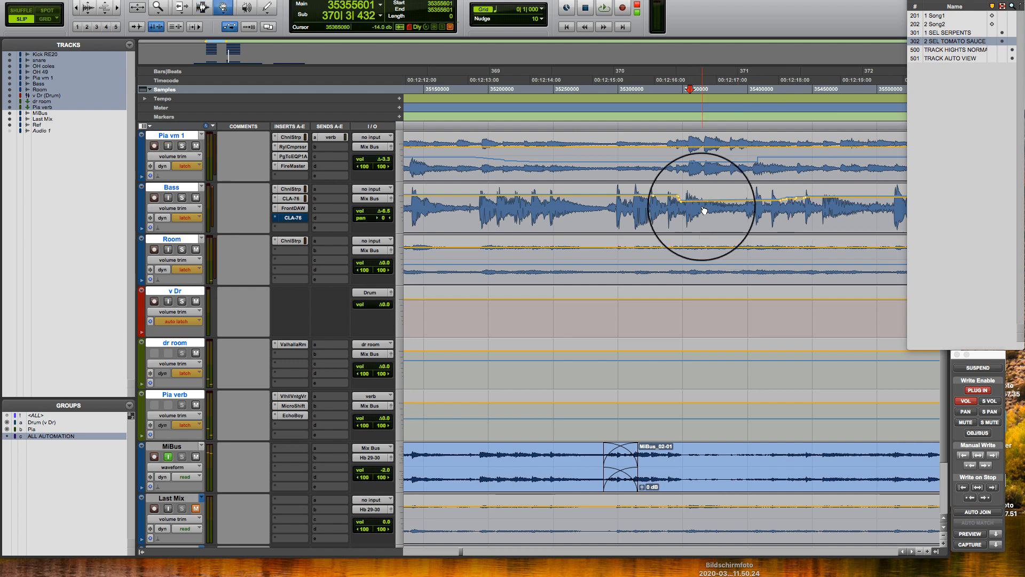
mouse_move(705, 201)
left_mouse_down()
mouse_move(705, 184)
mouse_move(701, 200)
left_mouse_up()
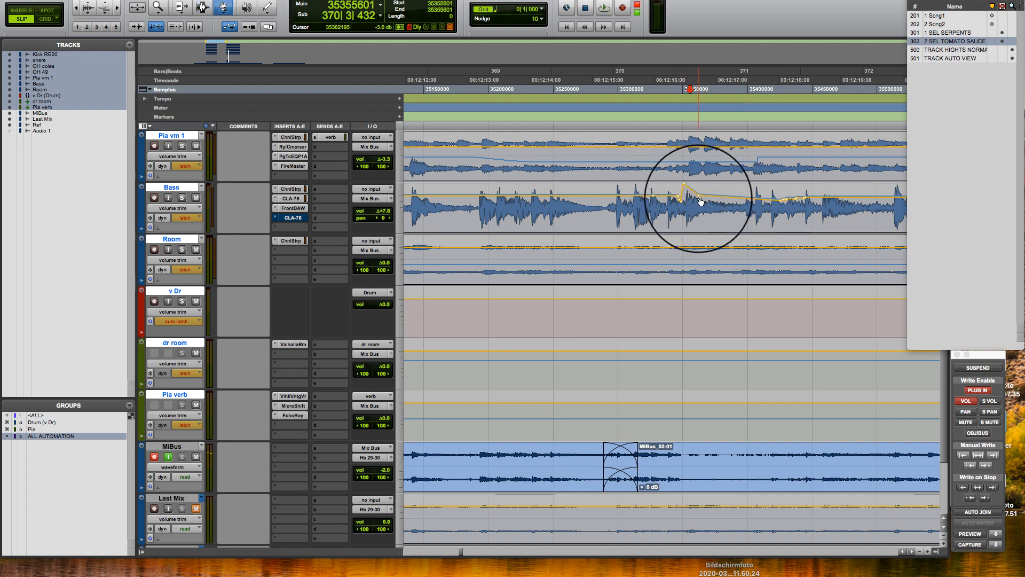
key("F7")
Step: Play the passage around the Bass volume peak and compare the live mix with the MiBus recording
left_click(676, 195)
key("space")
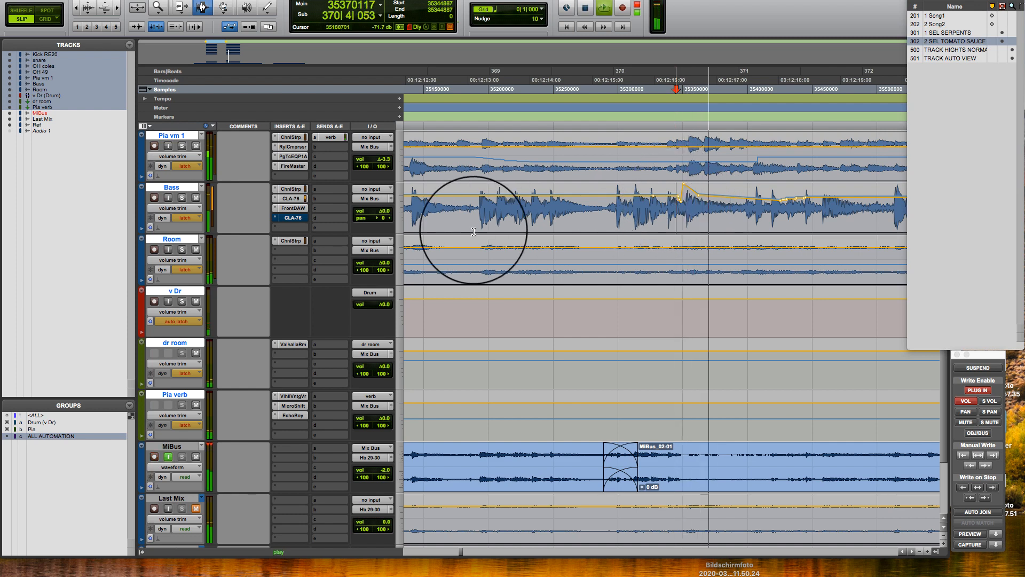
key("space")
left_click(572, 225)
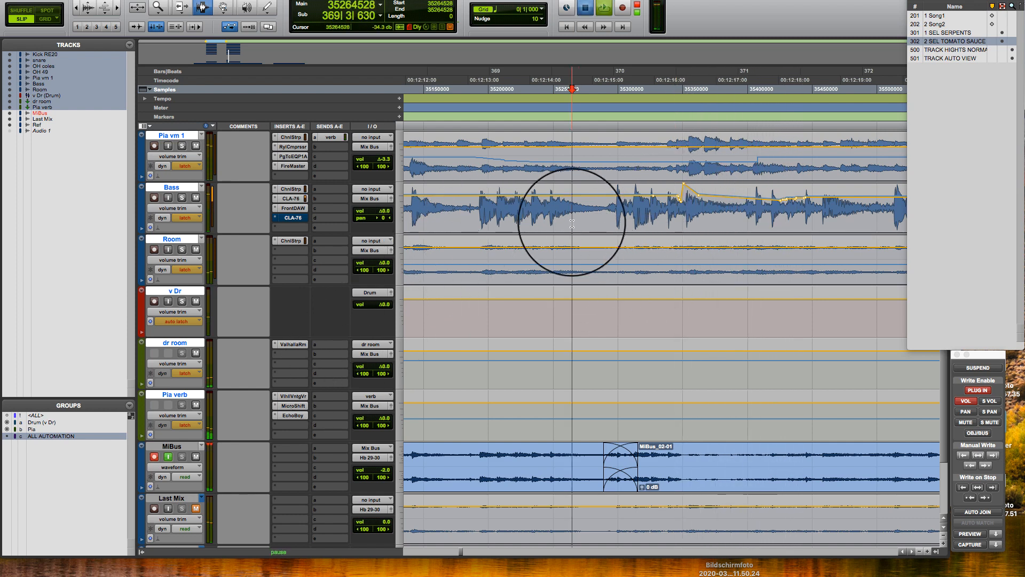
key("space")
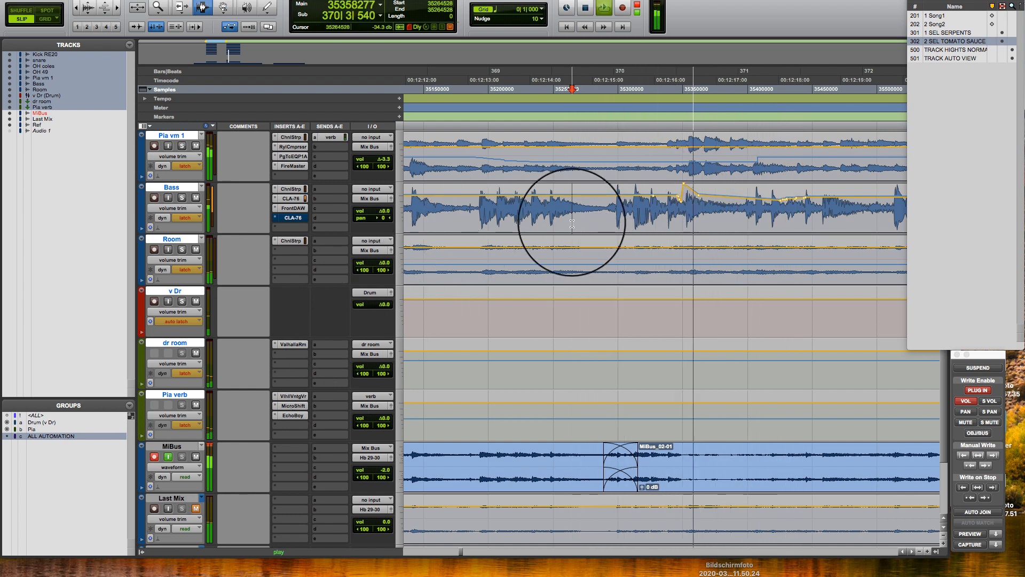
key("space")
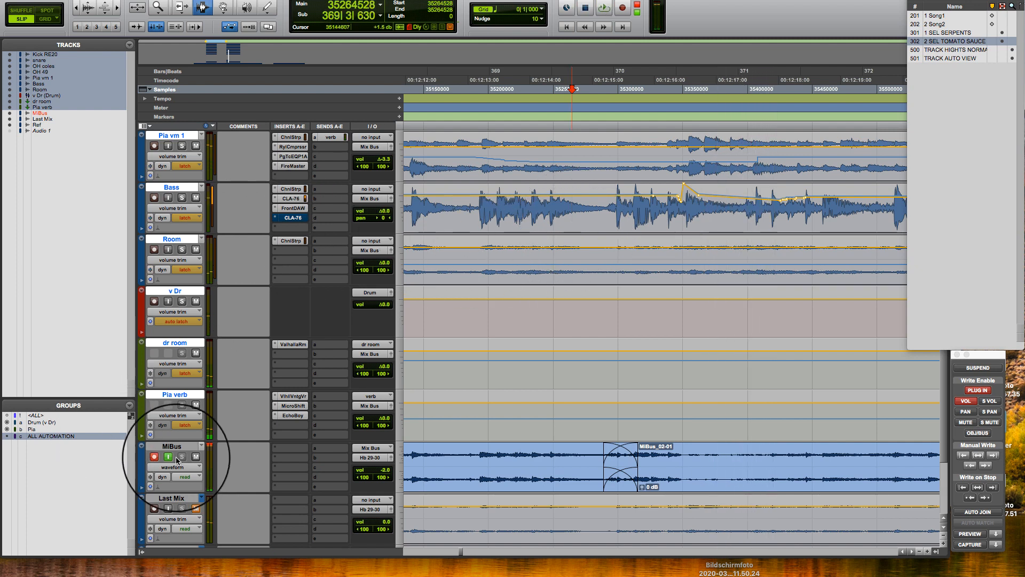
left_click(168, 457)
key("space")
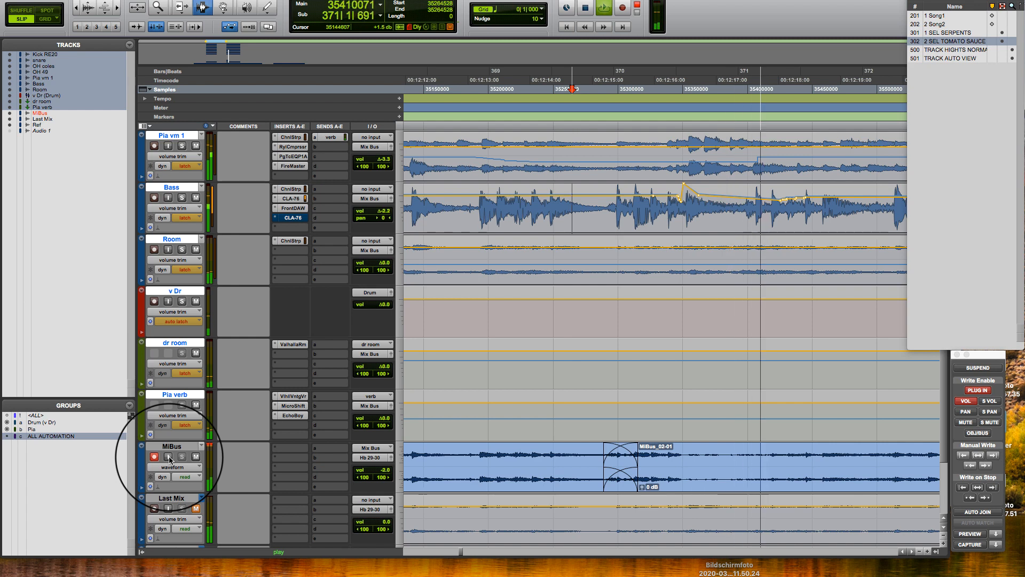
key("space")
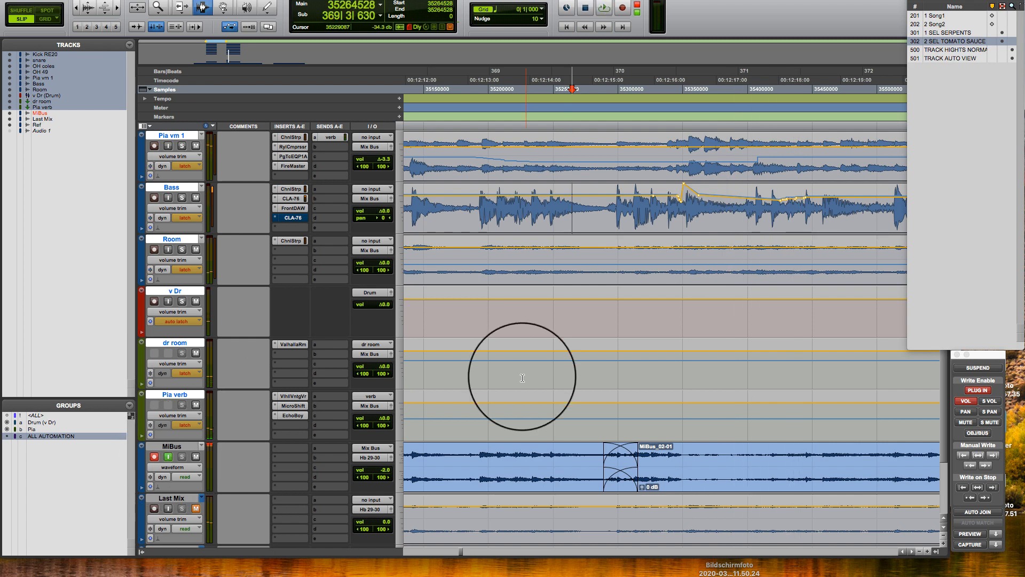
Step: Open the playlist options of the MiBus track
left_click(77, 8)
left_click(77, 8)
left_click(77, 8)
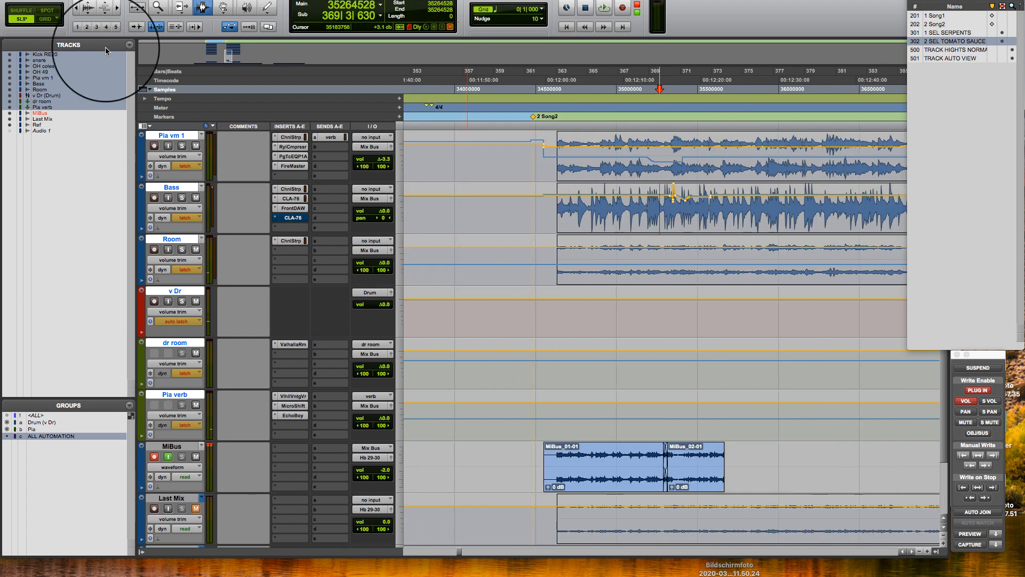
left_click(201, 446)
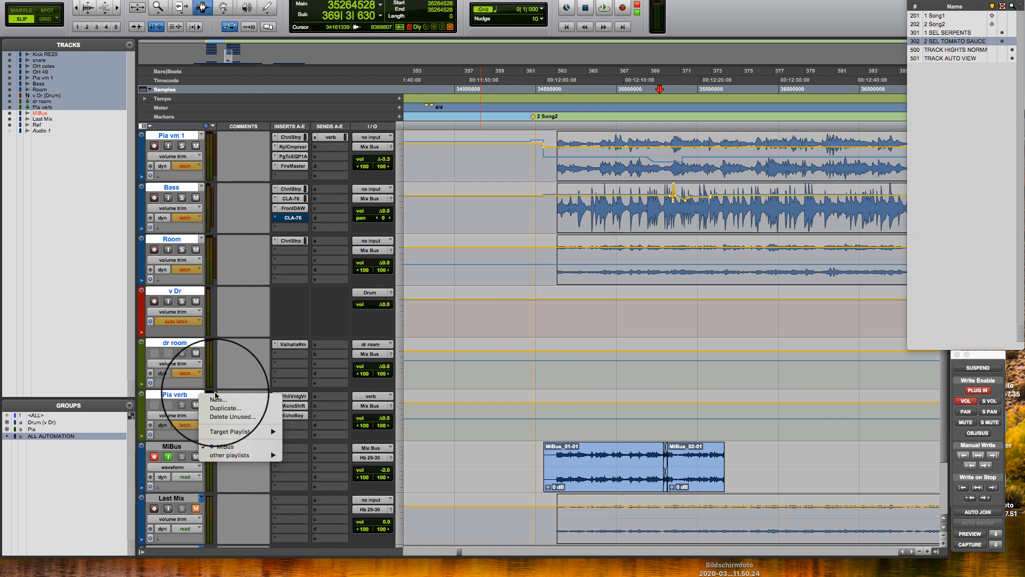
Step: Create a new playlist named MiBus.01 nu mix v 2 on the MiBus track and record a short pass of the second song into it
left_click(234, 400)
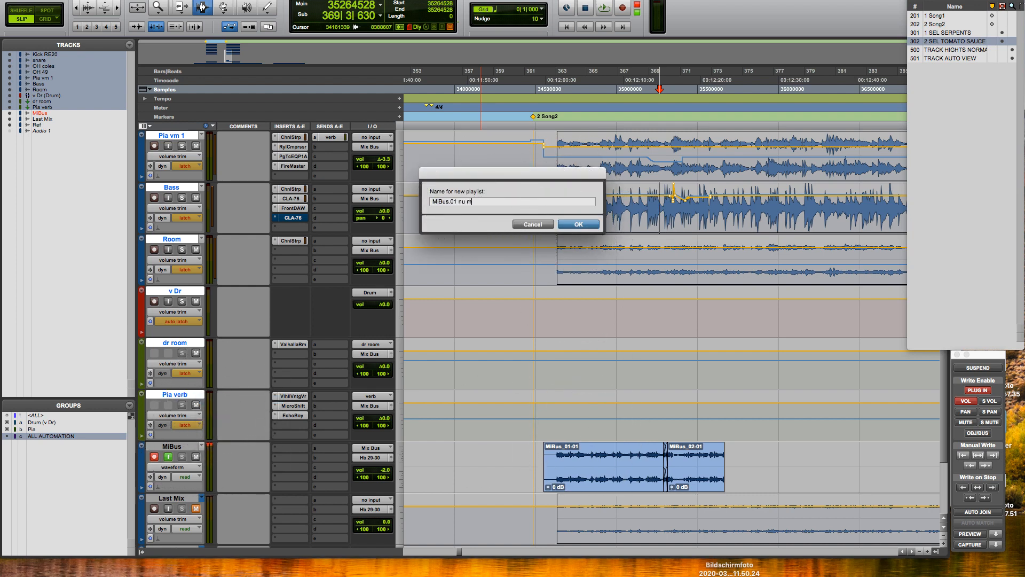
key("Return")
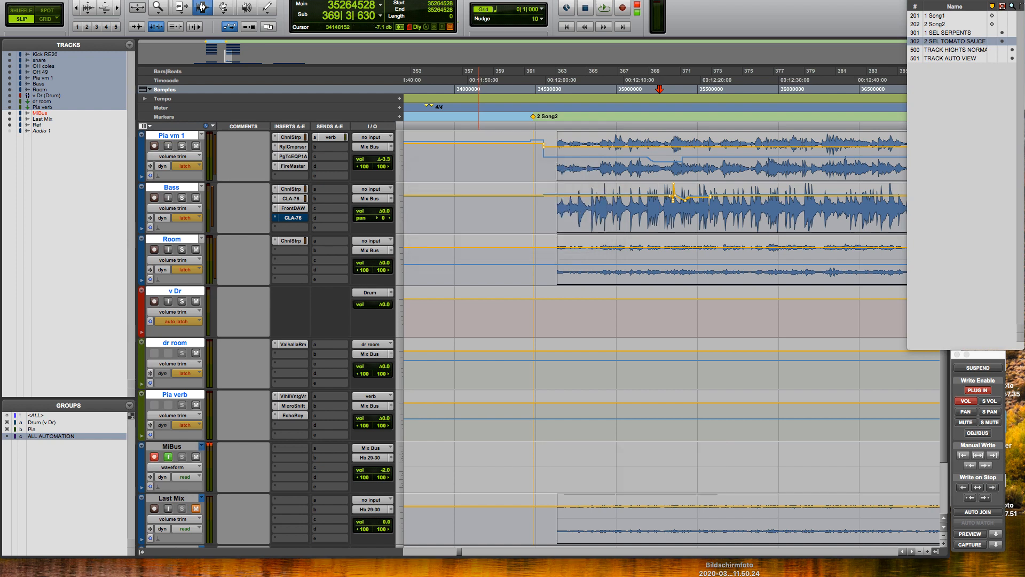
left_click(585, 454)
key("shift+r")
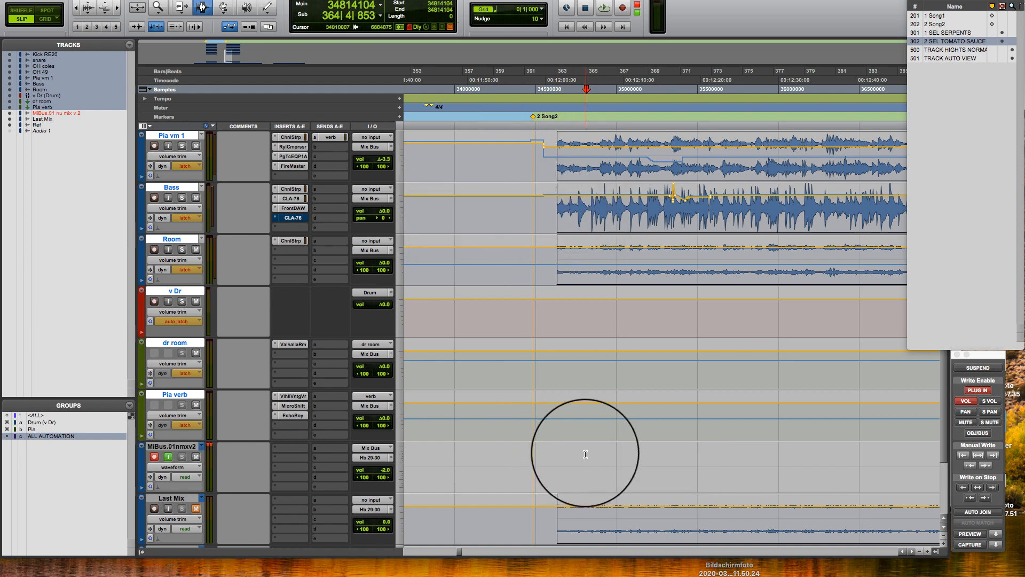
key("super+space")
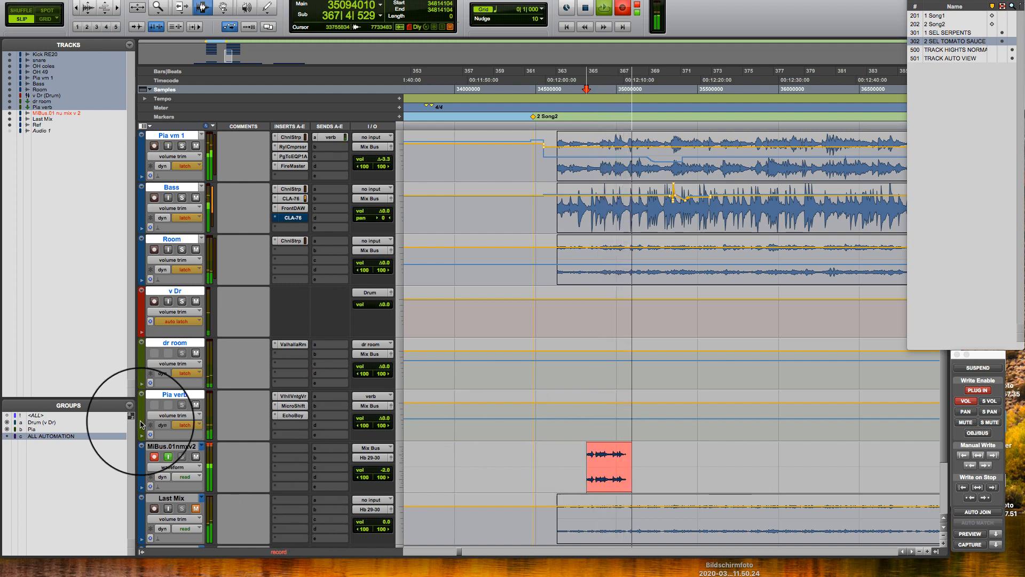
left_click(202, 446)
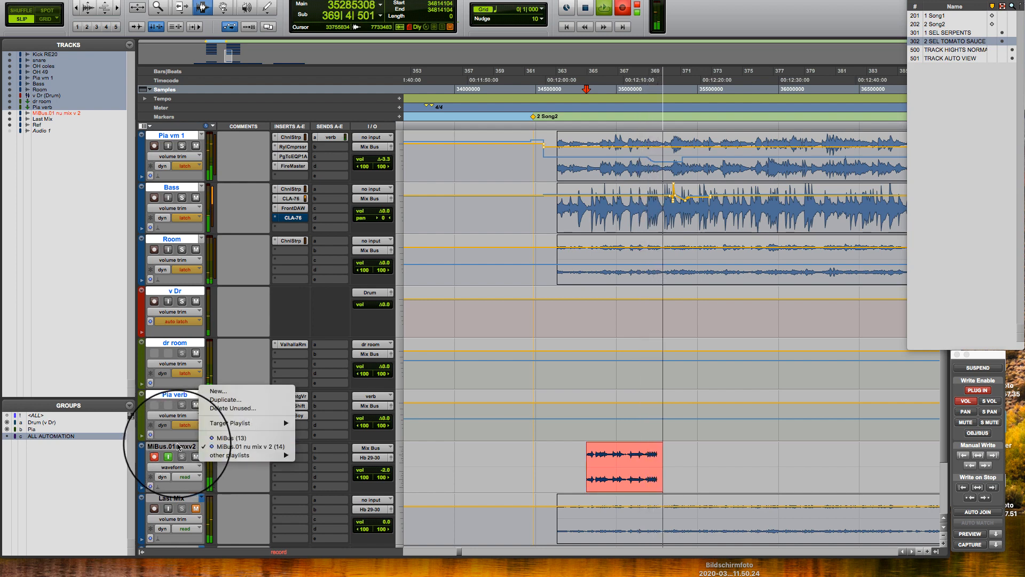
left_click(523, 454)
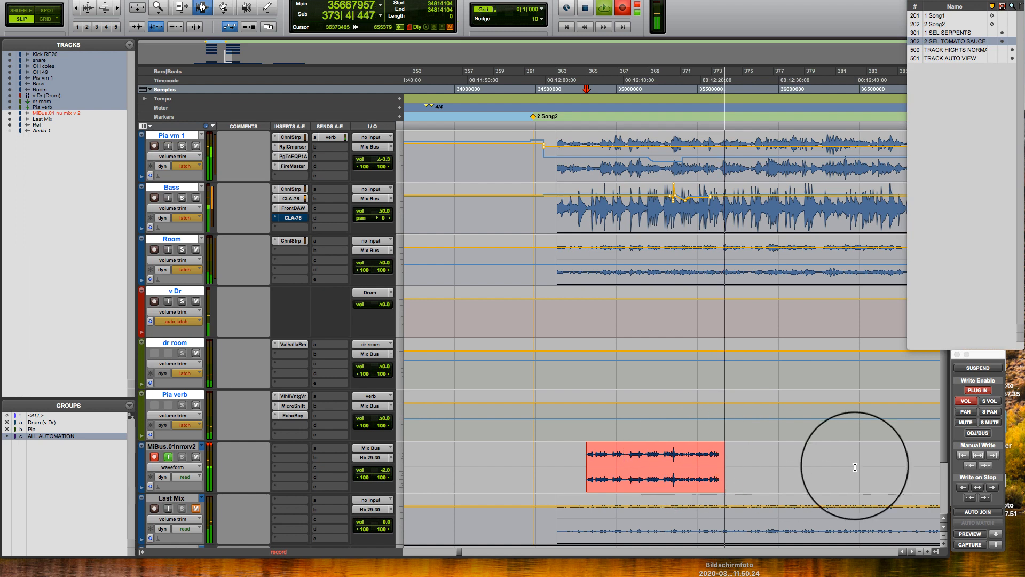
key("space")
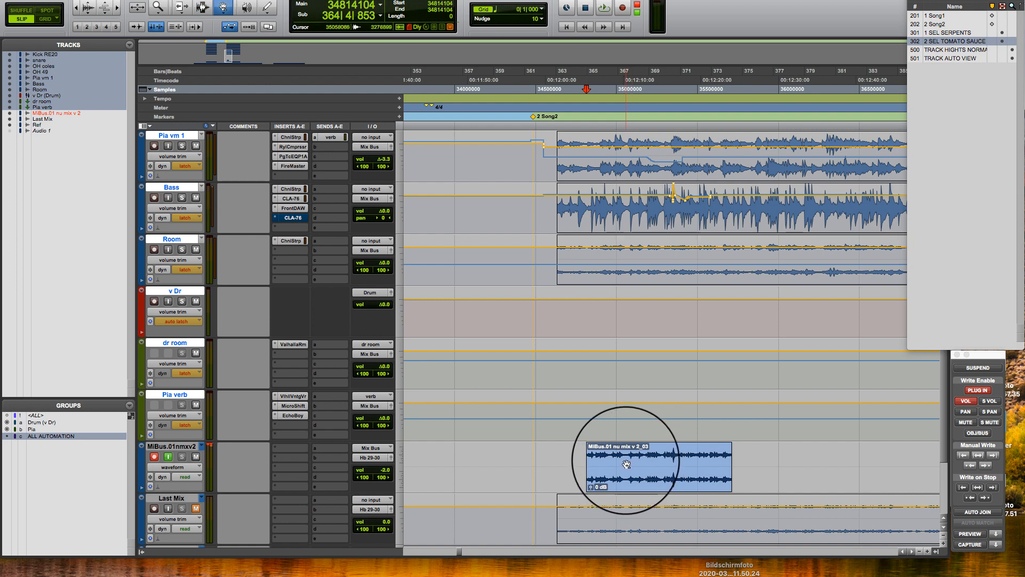
Step: Copy the newly recorded MiBus clip onto the Last Mix track at the same timeline position
left_click(633, 457)
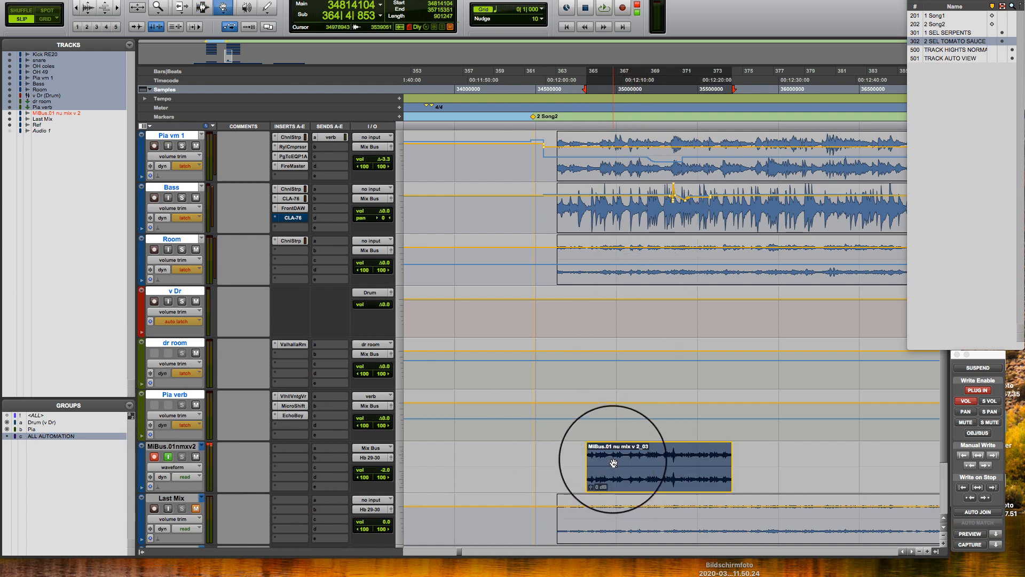
left_click_drag(613, 458, 613, 502)
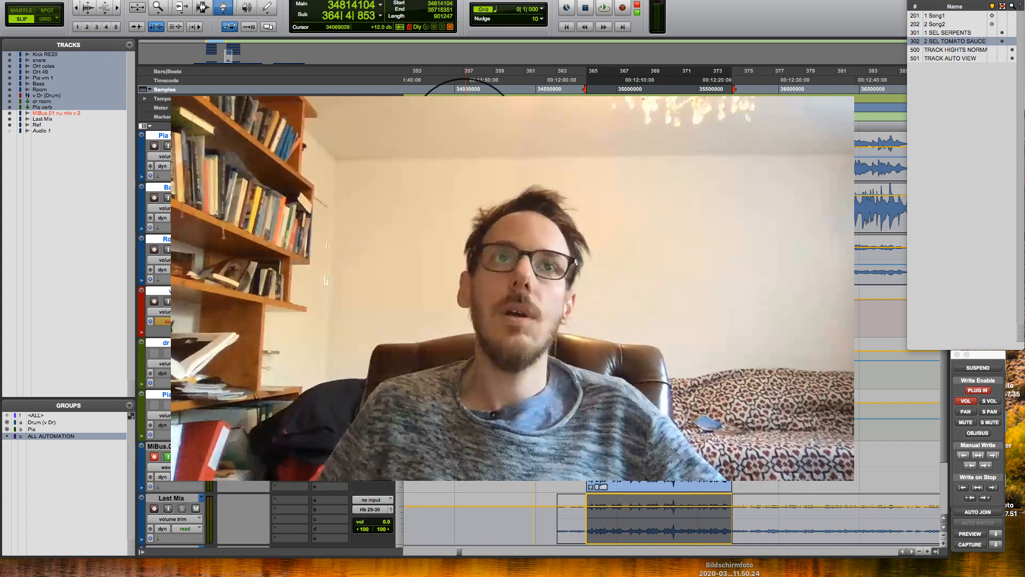
left_click(75, 8)
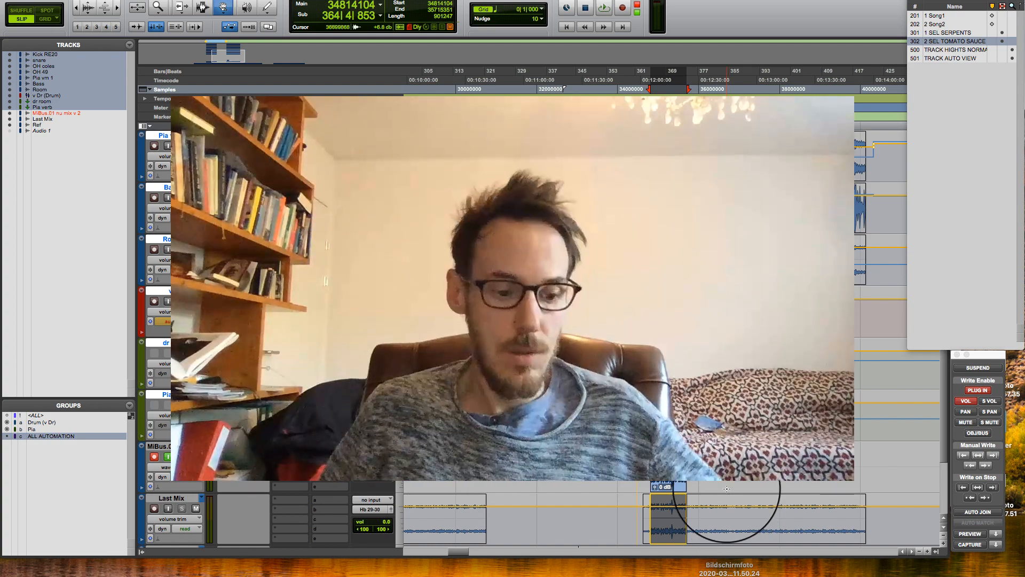
left_click_drag(665, 303, 690, 303)
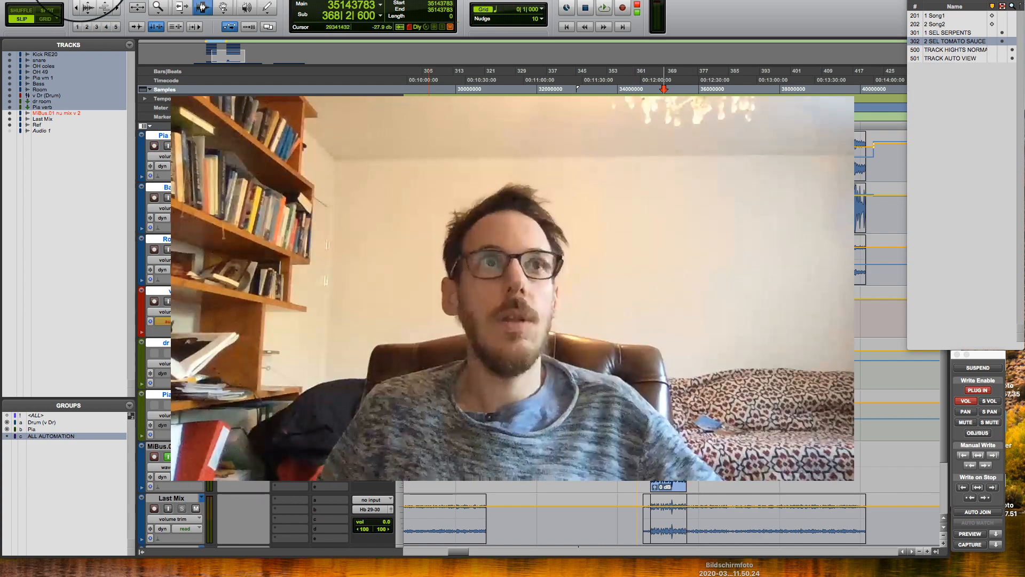
left_click(79, 9)
left_click(78, 10)
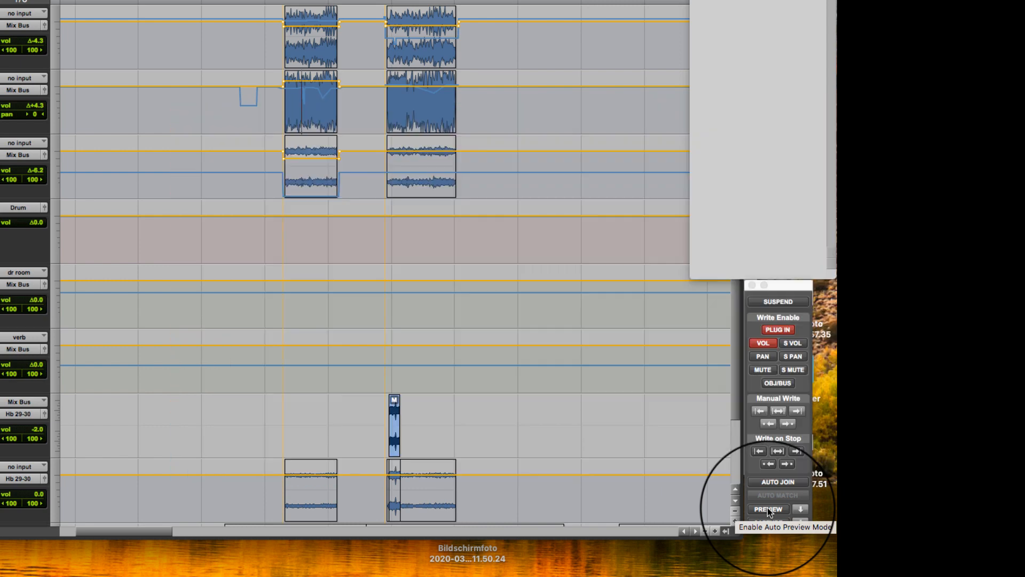
Step: Enable automation Preview mode and, while Song1 plays, set the volume trim to -10.6 dB on Bass and +6.6 dB on Pia vm 1
left_click(768, 509)
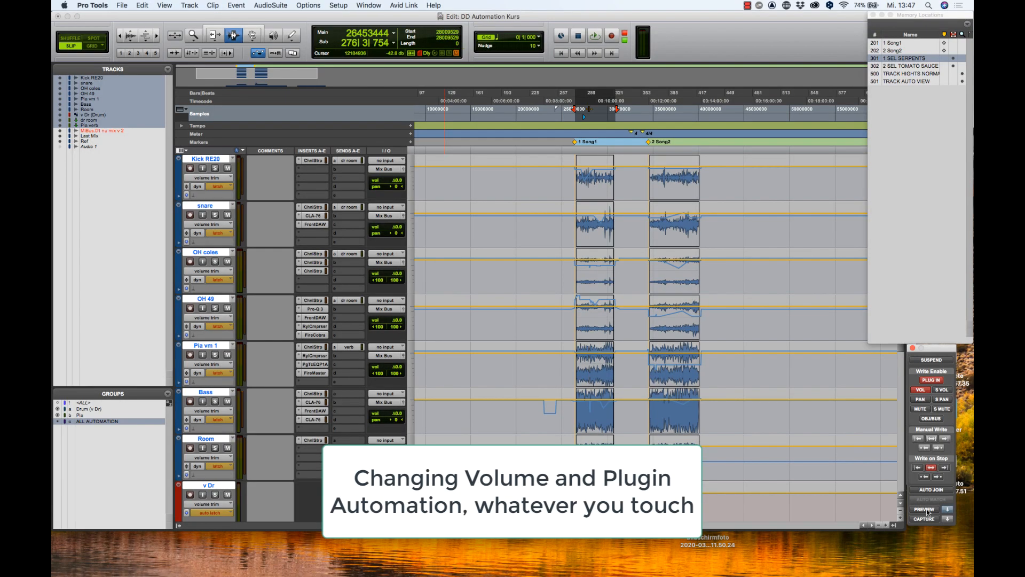
left_click(926, 510)
key("space")
key("space")
key("space")
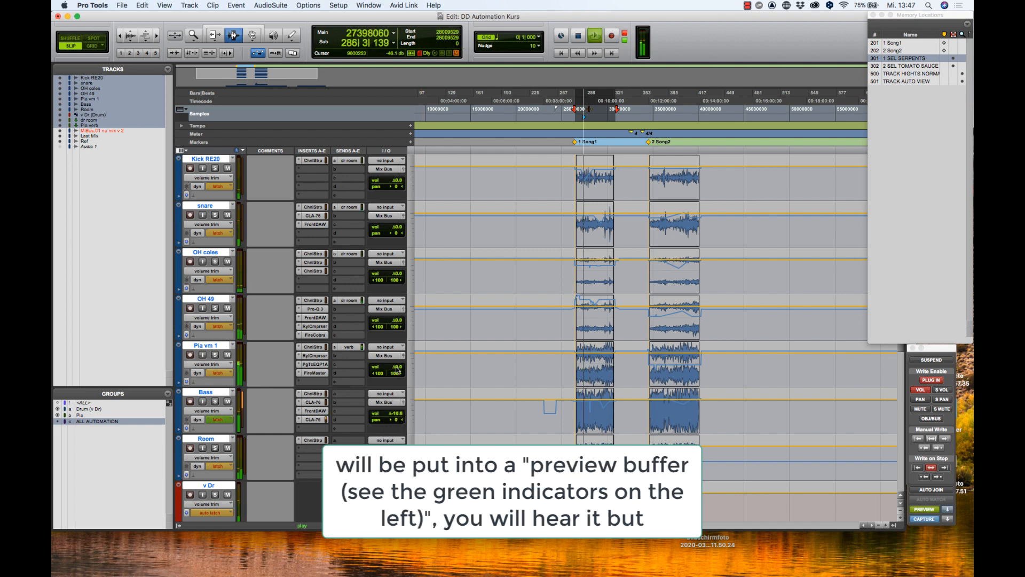
left_click_drag(397, 369, 398, 361)
key("space")
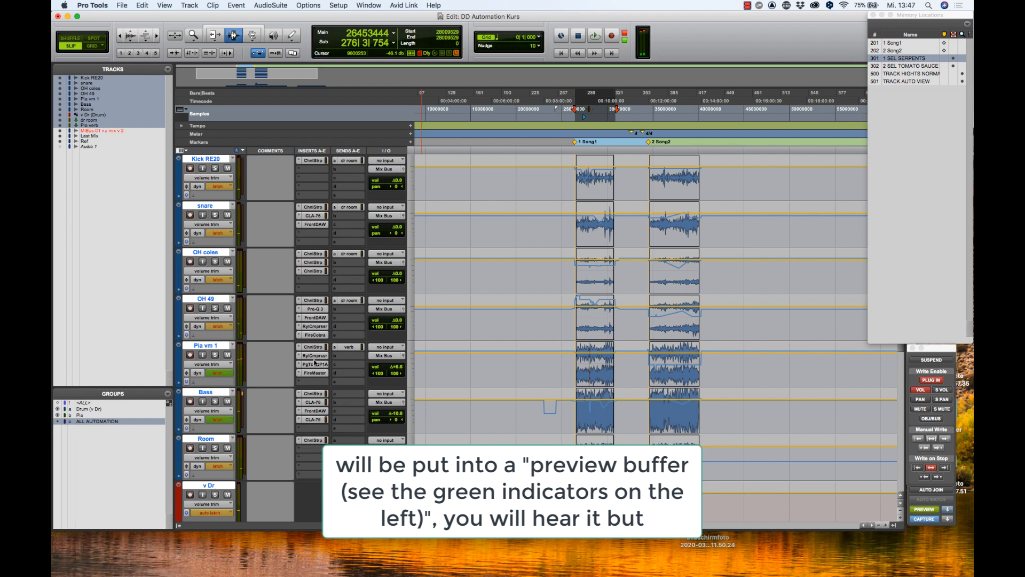
Step: In the Channel Strip EQ of Pia vm 1, set the LMF gain to 1.1 dB and the HMF gain to -2.2 dB
left_click(317, 348)
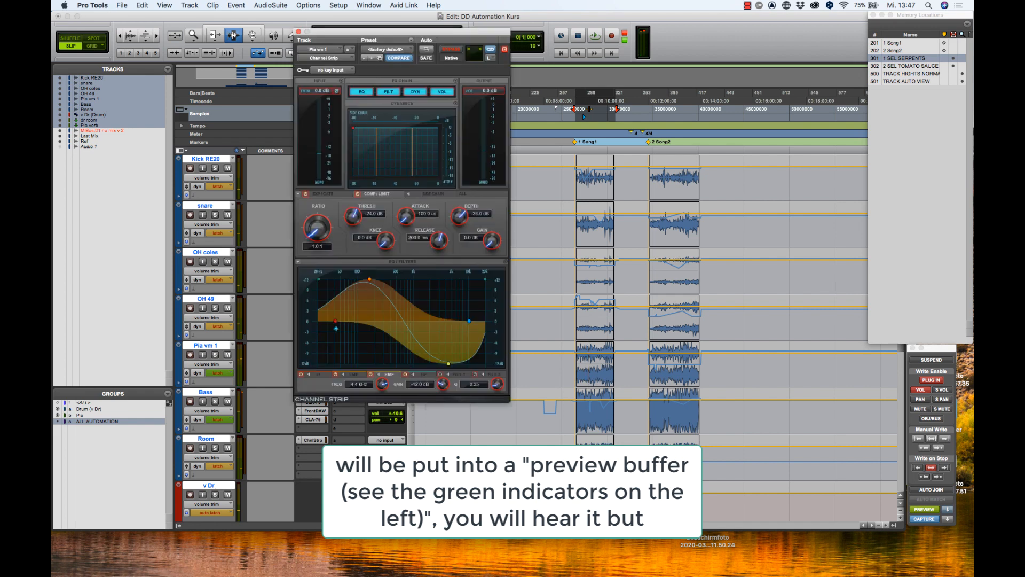
left_click_drag(366, 283, 367, 312)
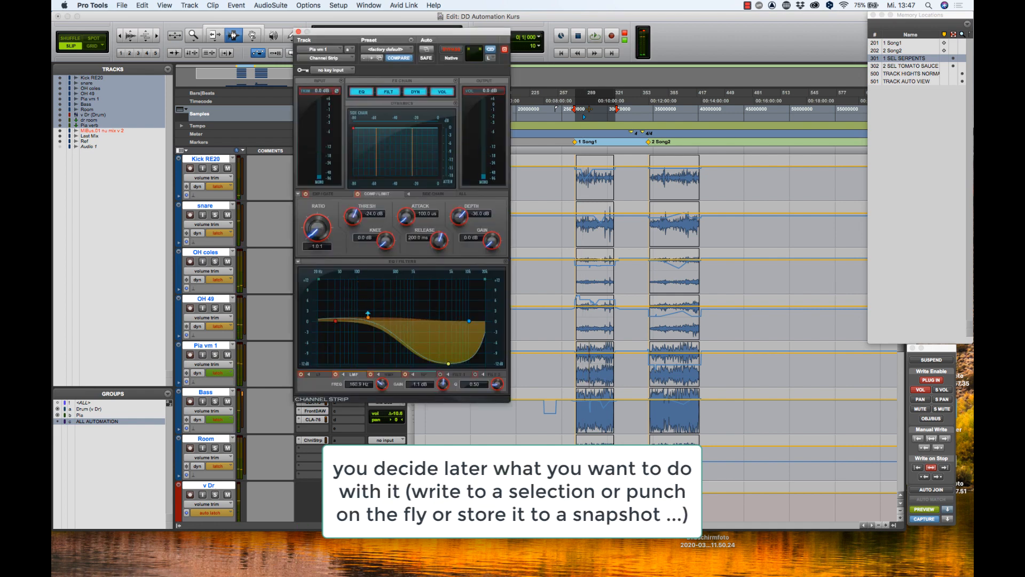
key("space")
left_click_drag(448, 363, 444, 328)
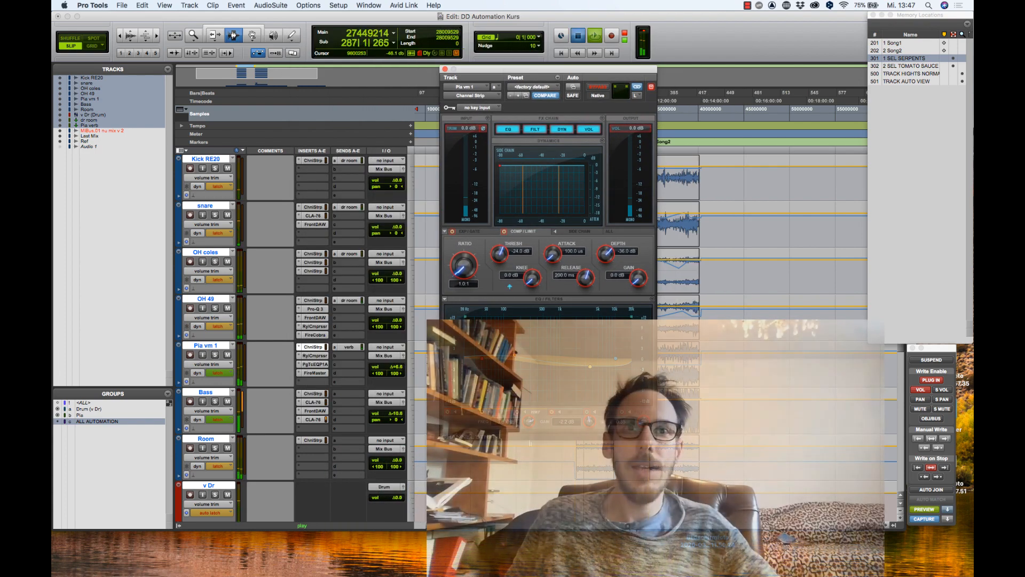
key("space")
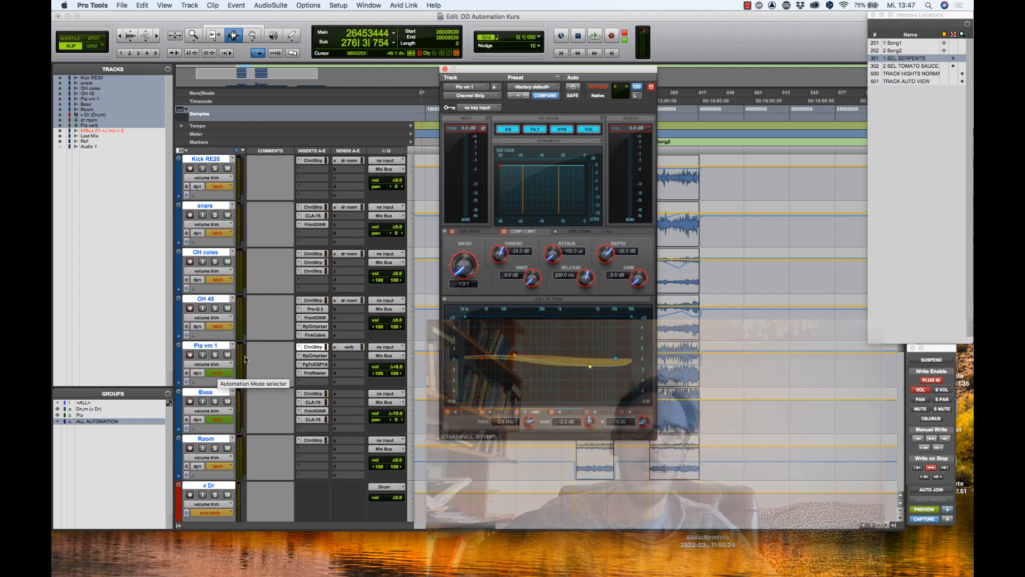
Step: In OH 49's Channel Strip EQ, cut the LMF about 2 dB and boost the HMF 2.6 dB at 3.6 kHz, with volume trim at -5.3 dB
key("space")
left_click_drag(514, 354, 539, 376)
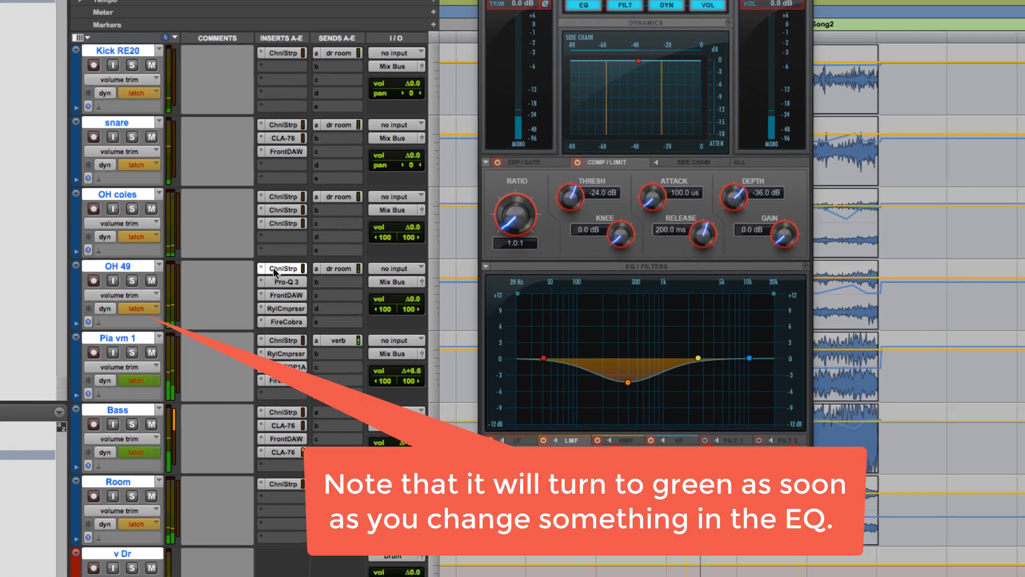
left_click_drag(633, 386, 617, 369)
left_click_drag(701, 358, 712, 345)
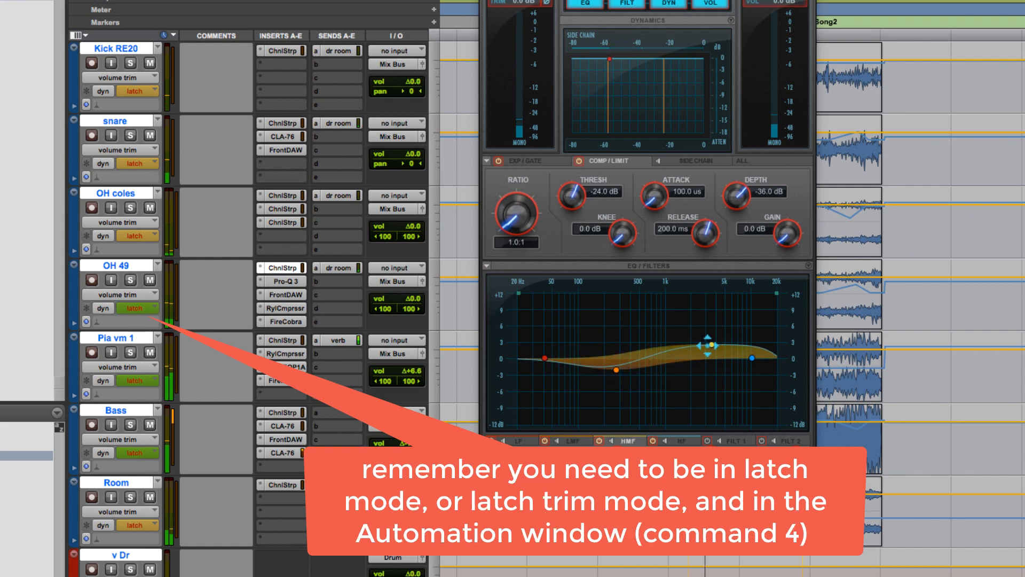
mouse_move(412, 304)
left_mouse_down()
mouse_move(412, 342)
mouse_move(411, 279)
mouse_move(412, 342)
mouse_move(412, 298)
mouse_move(413, 308)
left_mouse_up()
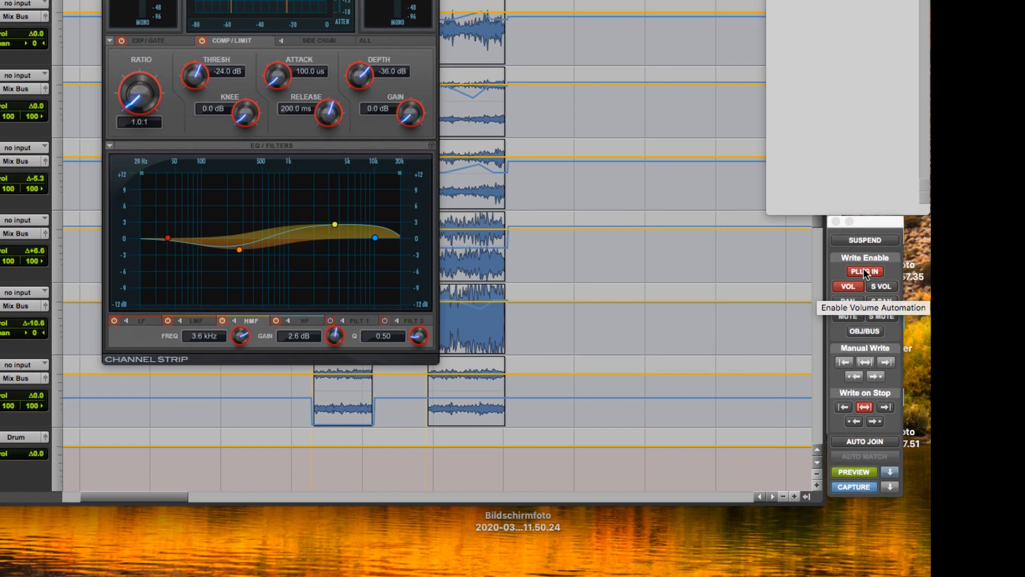
Step: Enable send volume automation writing, then trim Pia vm 1's verb send to -4.3 dB and the OH coles volume to +1.8 dB
left_click(884, 290)
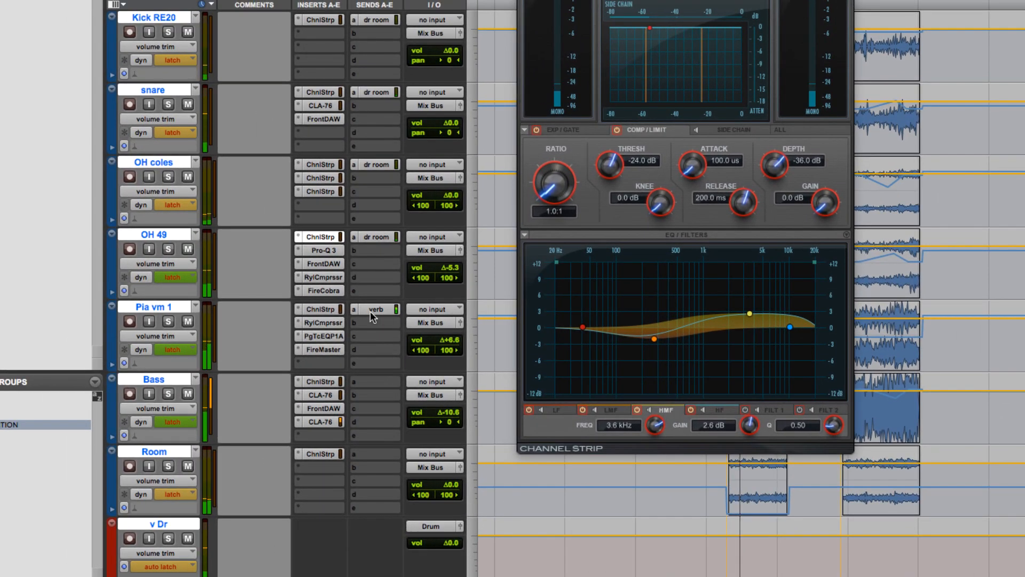
left_click(15, 232)
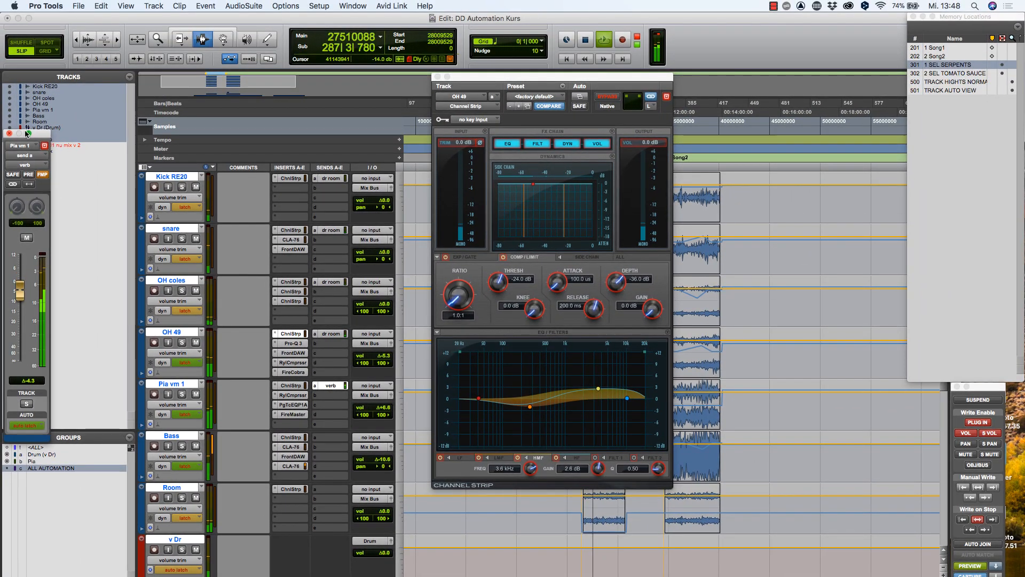
left_click(331, 385)
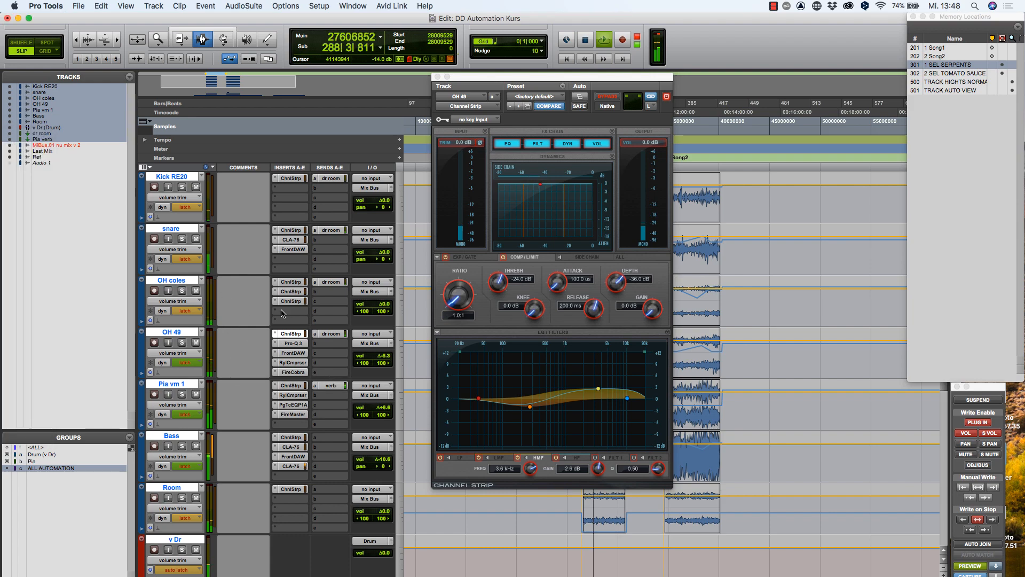
key("space")
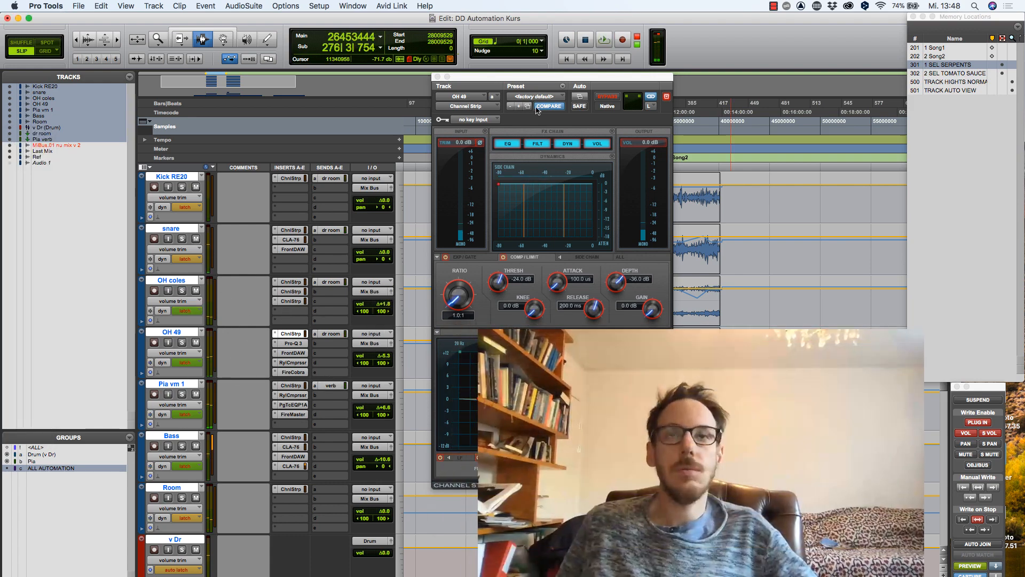
Step: Play back the Song1 selection to audition the previewed volume, send and EQ changes
left_click_drag(540, 83, 406, 80)
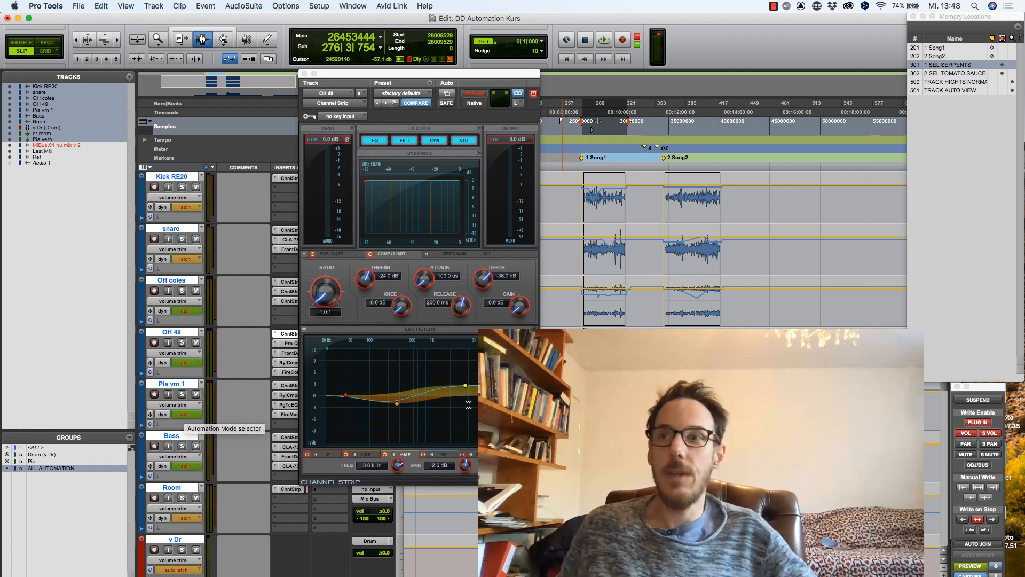
key("space")
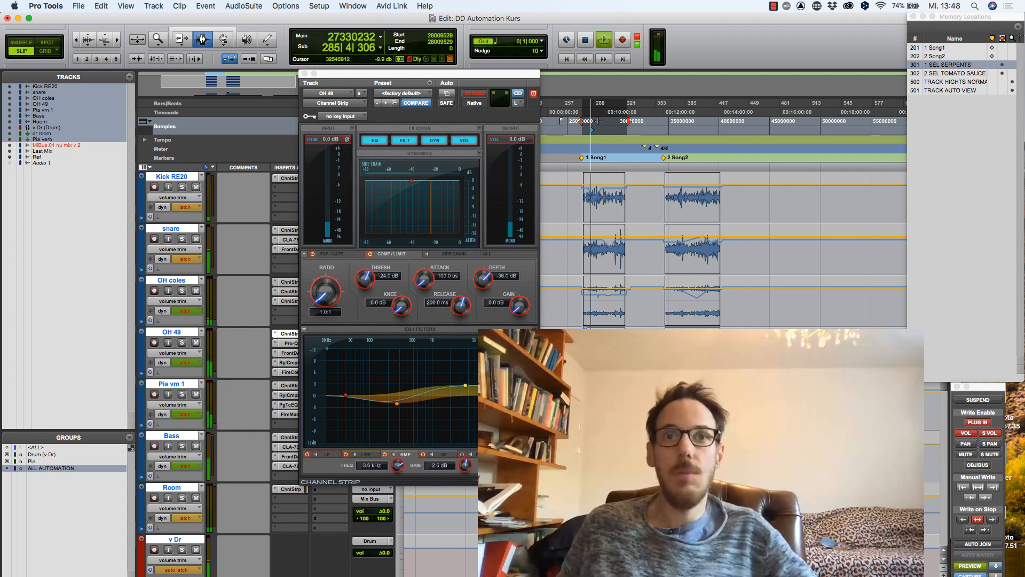
key("space")
key("space")
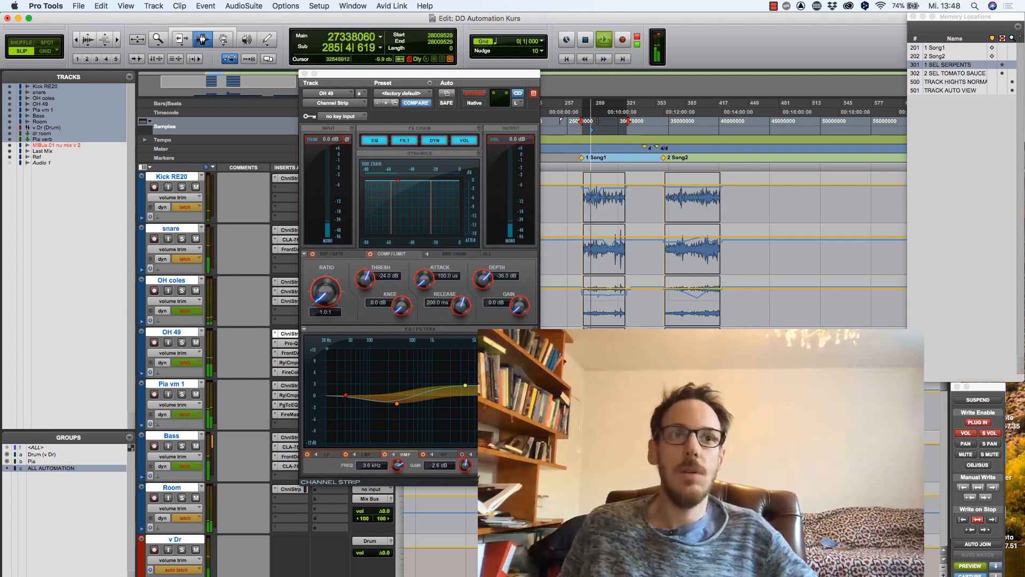
key("space")
left_click_drag(369, 77, 462, 74)
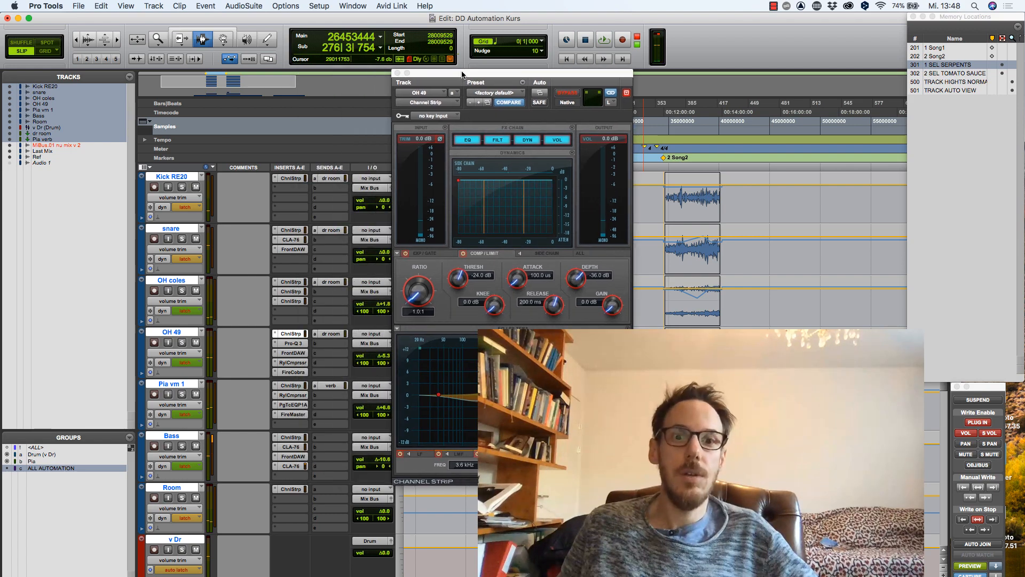
Step: Switch to the Mix window and set the Pia vm 1 volume trim to +4.6 dB
key("super+equal")
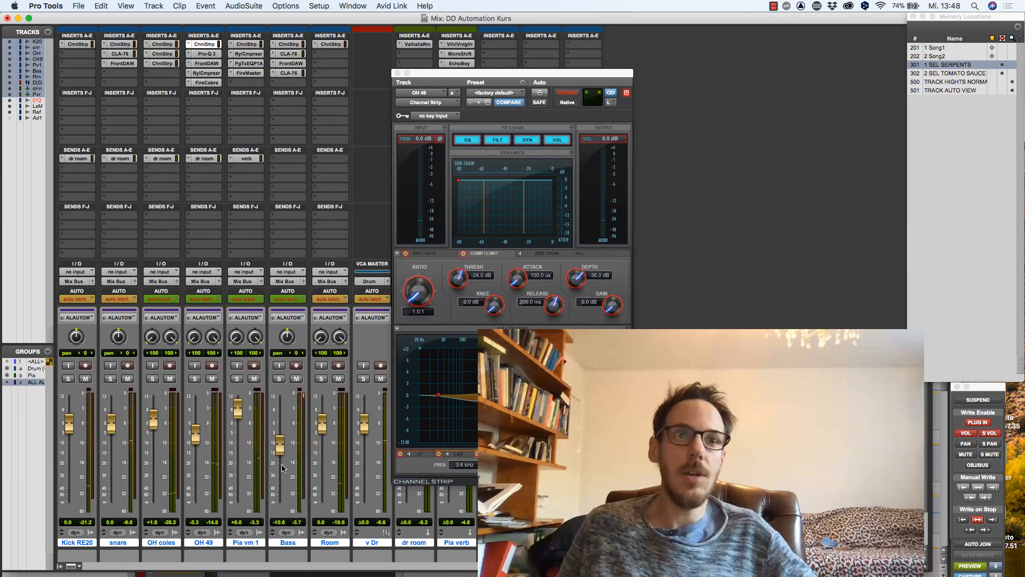
left_click_drag(237, 411, 235, 418)
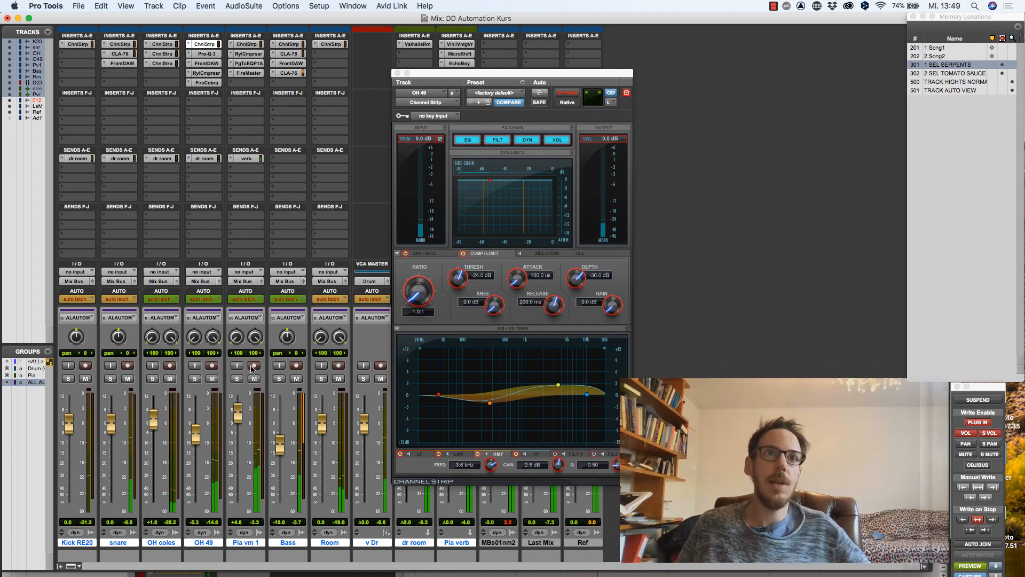
Step: Set the HMF gain in OH 49's Channel Strip EQ to 1.4 dB and open the Channel Strip of Pia vm 1
left_click(203, 45)
left_click(203, 44)
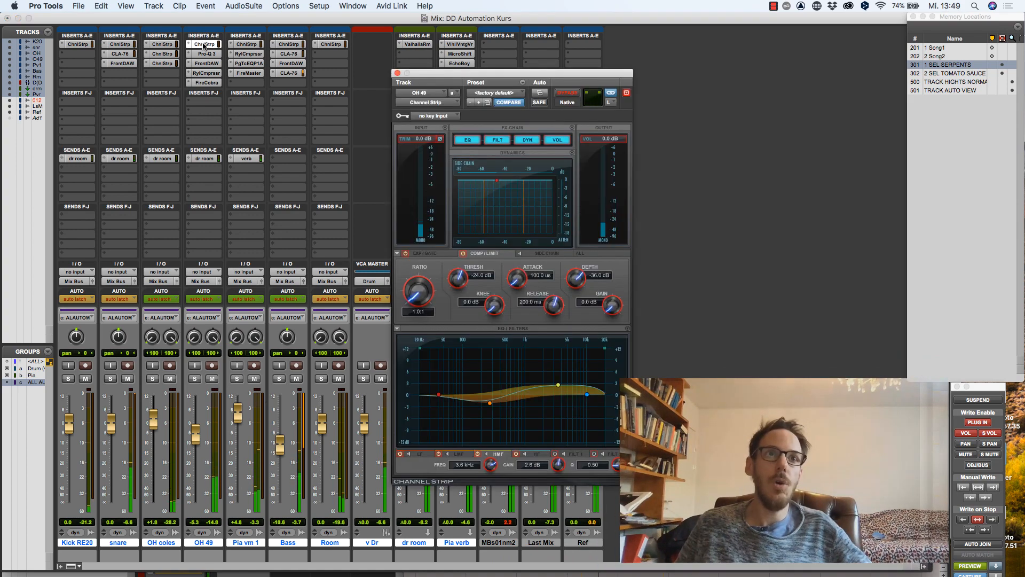
left_click_drag(558, 384, 558, 388)
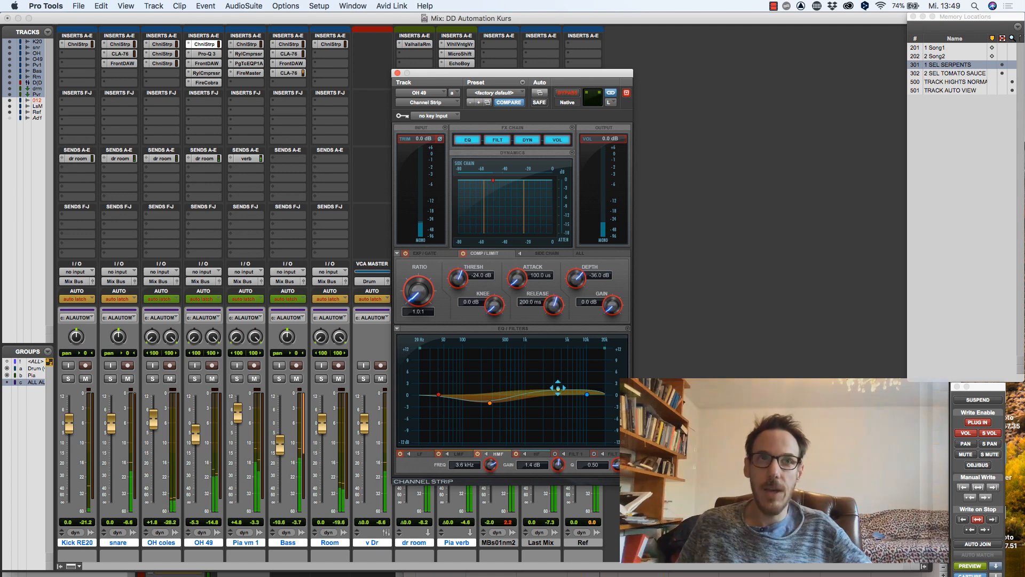
left_click(247, 45)
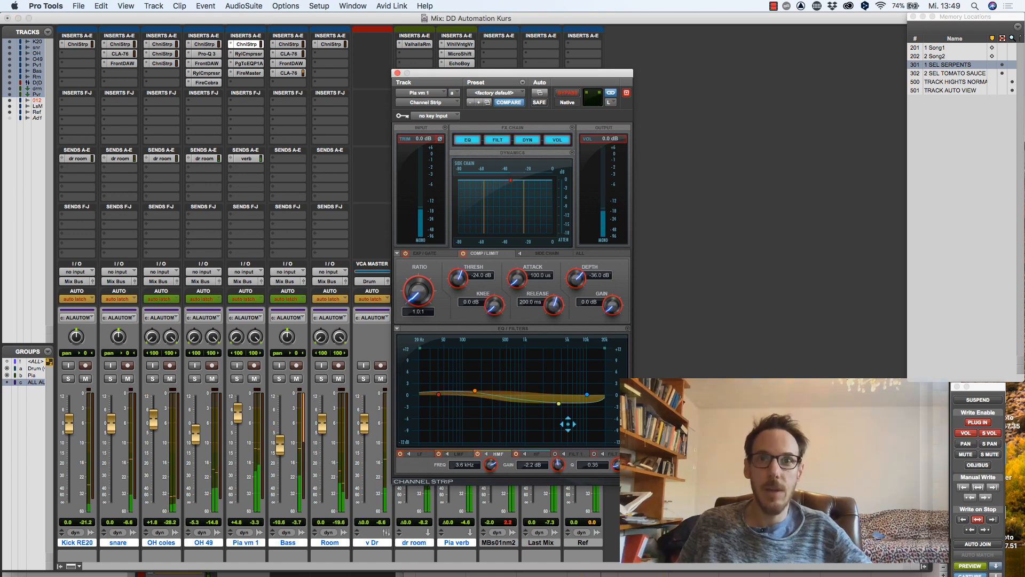
Step: Lower the HMF gain in Pia vm 1's Channel Strip EQ, and set the Bass Channel Strip's LF band to 149.6 Hz with 2.1 dB gain
left_click_drag(556, 401, 559, 405)
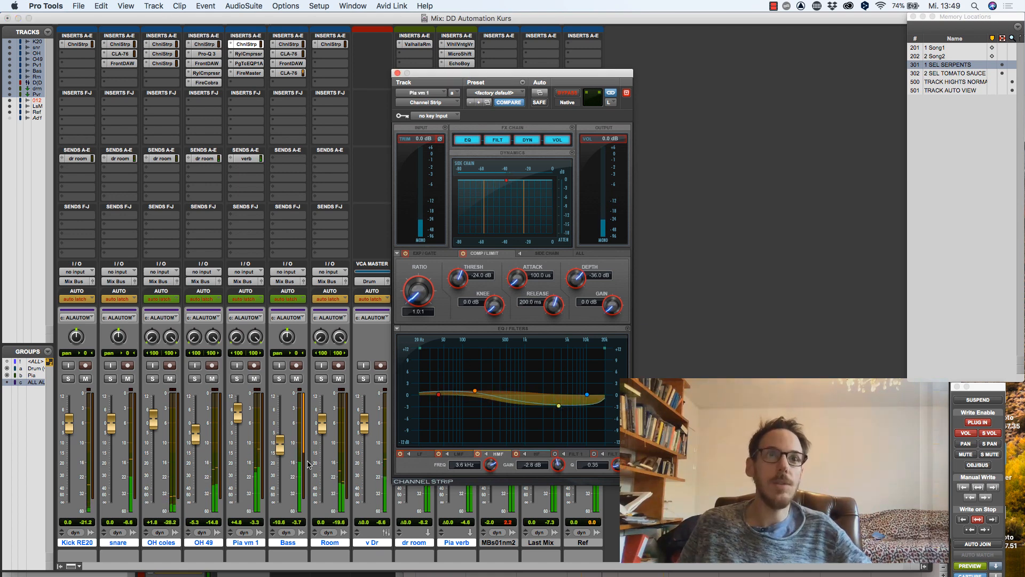
left_click(289, 46)
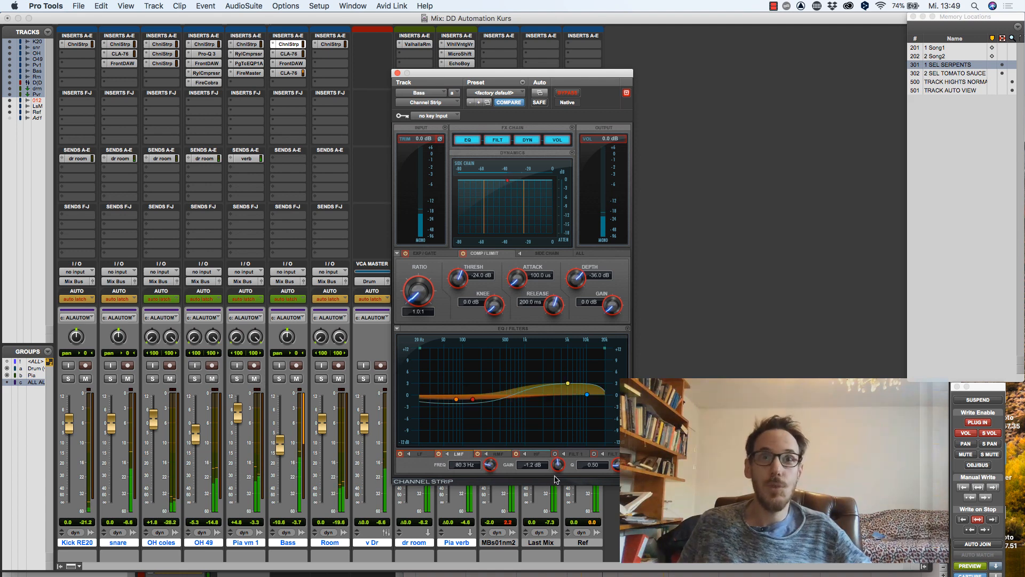
left_click_drag(484, 405, 473, 388)
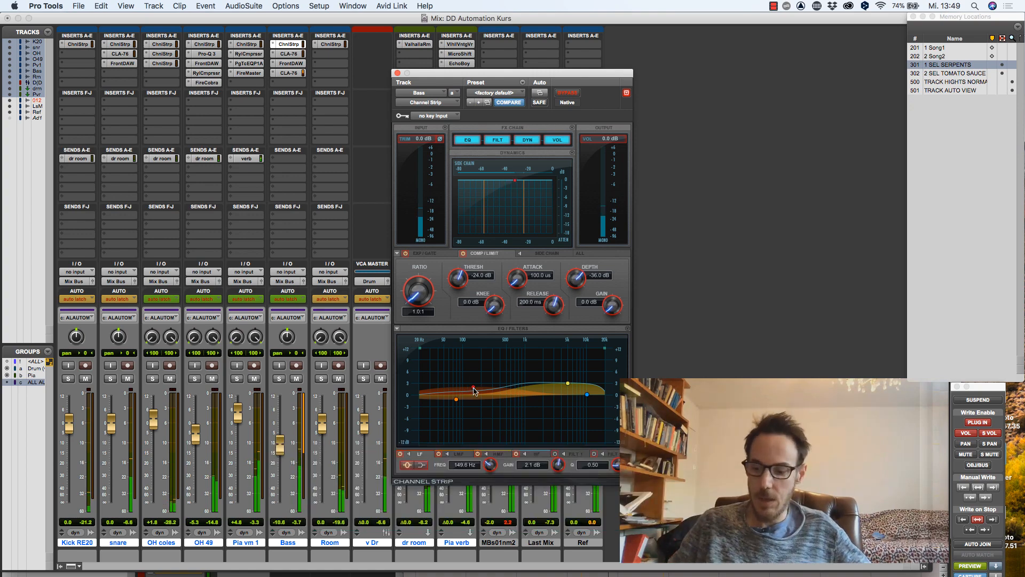
Step: Return to the Edit window and play back the Song1 selection to audition the previewed mix, including the Bass EQ change
key("super+equal")
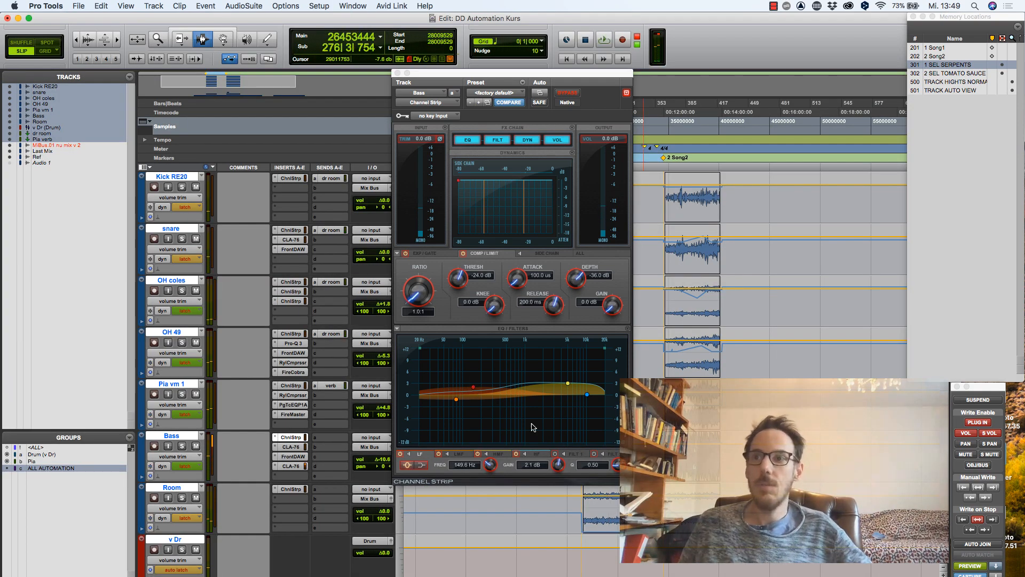
key("space")
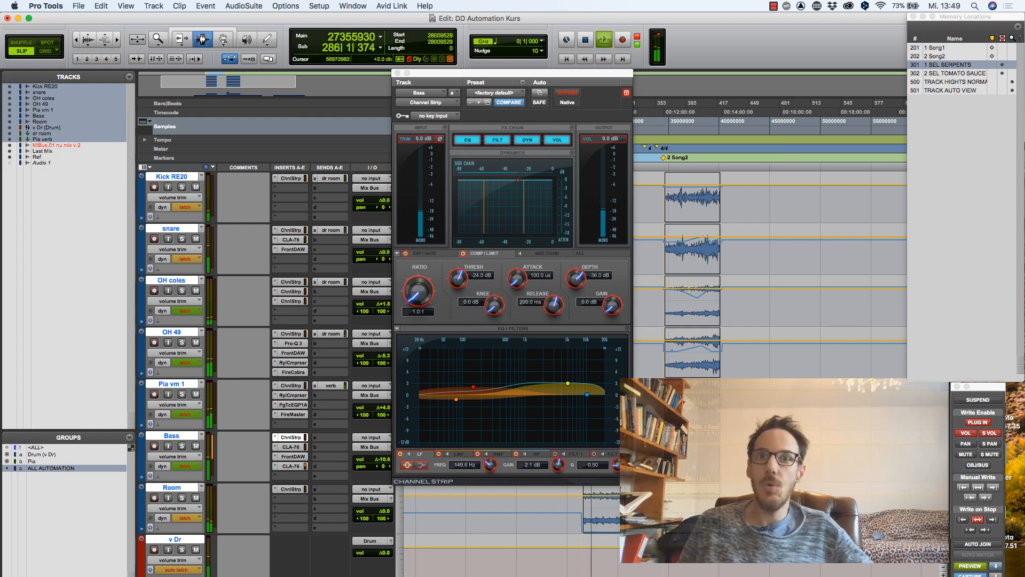
key("space")
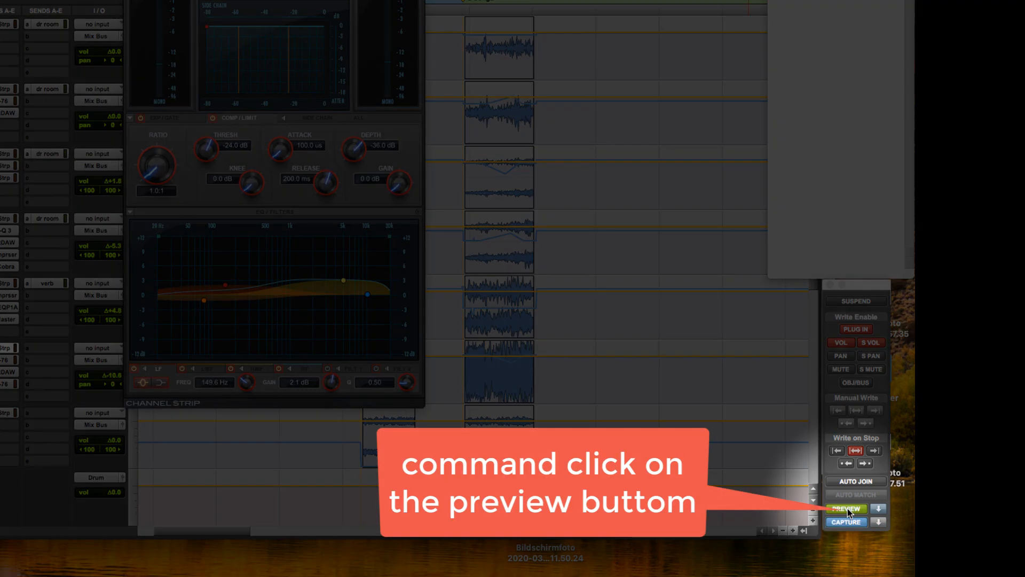
Step: Alternate between suspended and active Preview during Song1 playback to compare the existing automation with the previewed settings
left_click(847, 508, "super")
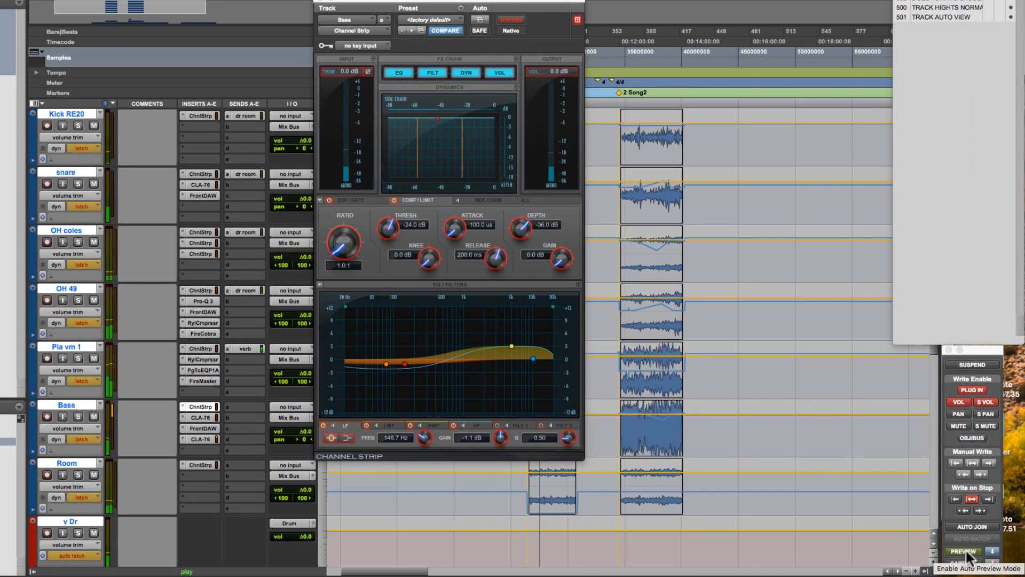
left_click(963, 549)
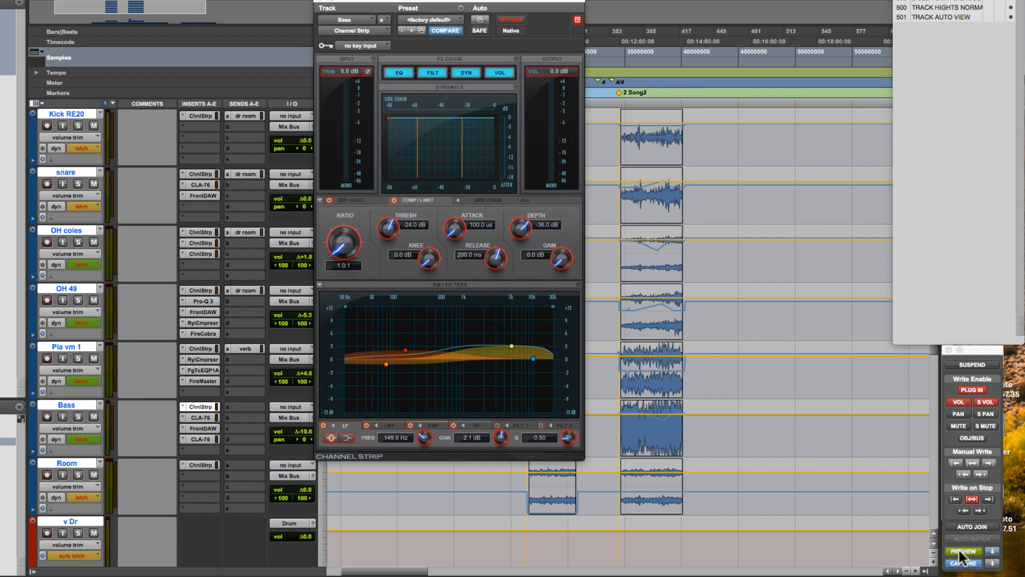
key("space")
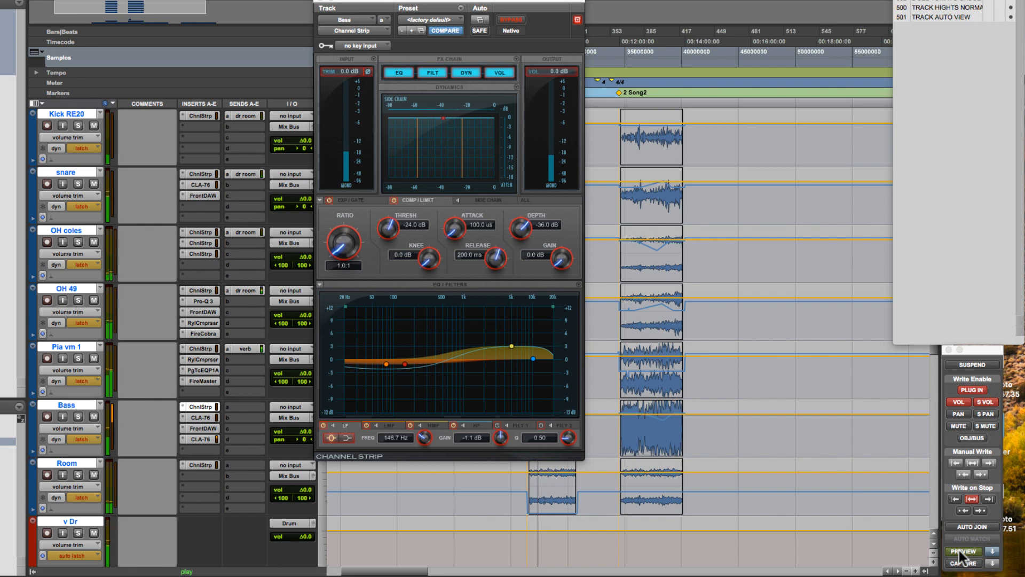
left_click(959, 550)
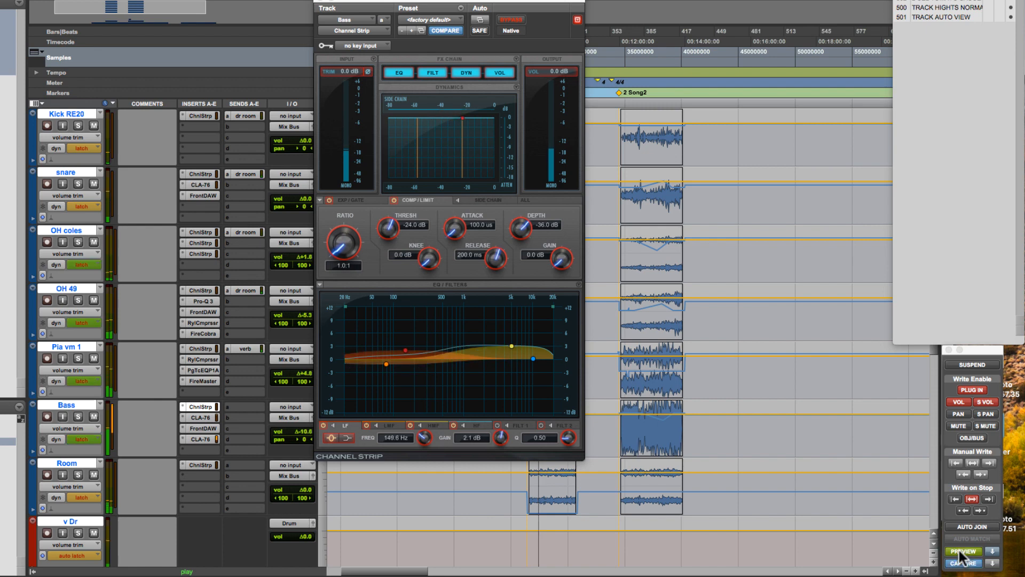
left_click(959, 549)
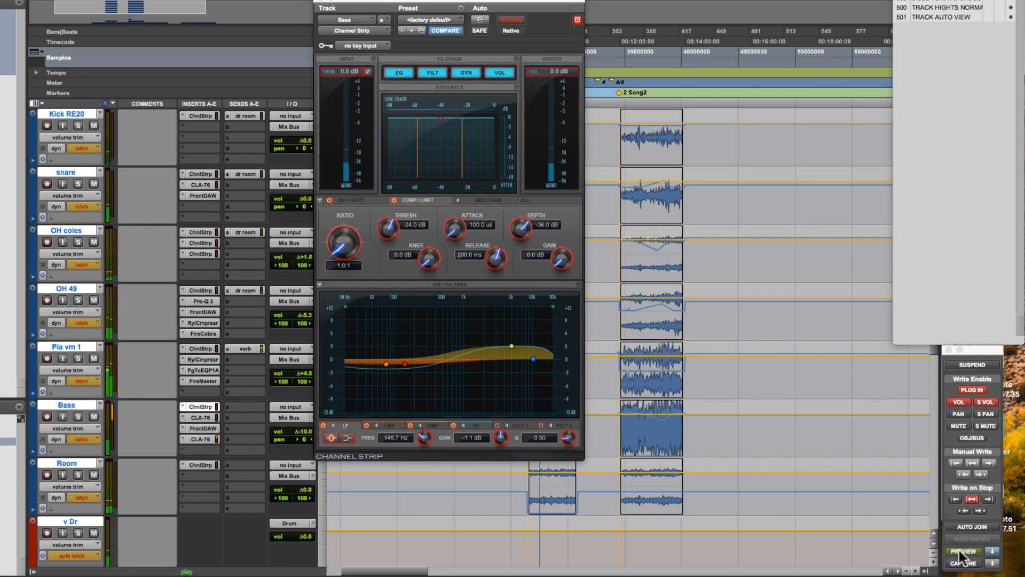
left_click(959, 550)
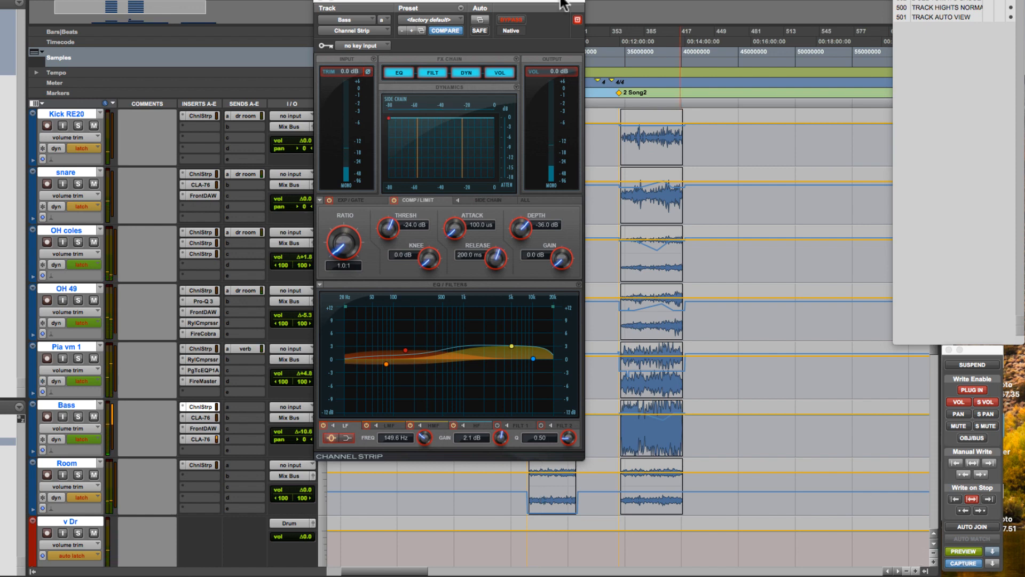
Step: Punch the previewed values into the automation during Song1 playback, then stop to write them across the whole selection
left_click_drag(561, 3, 451, 13)
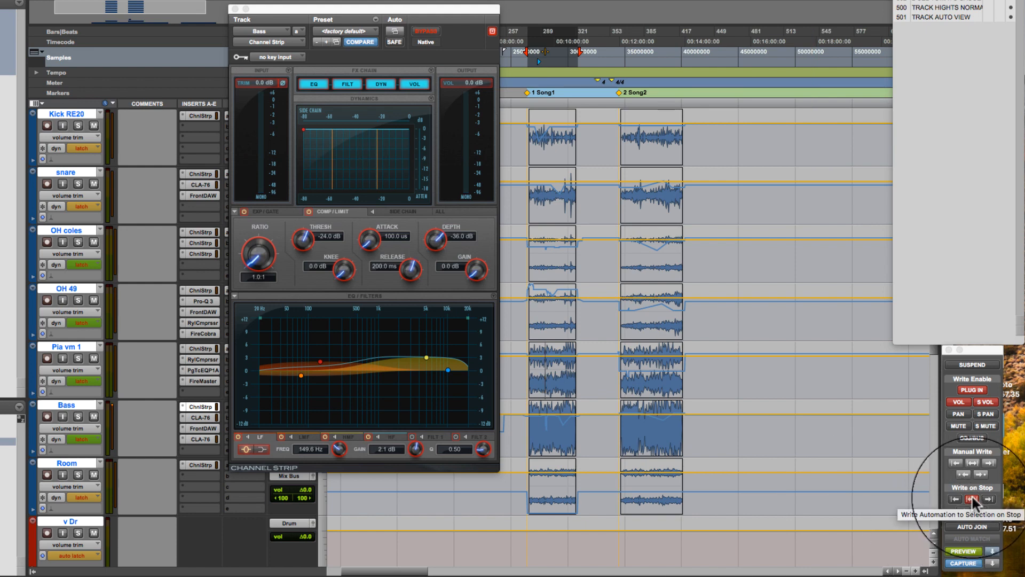
key("space")
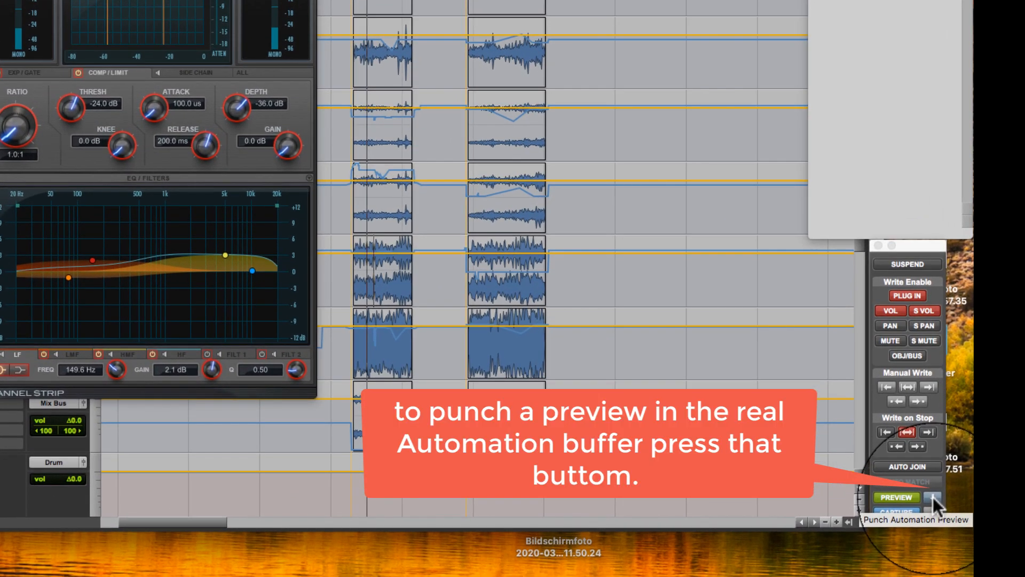
left_click(934, 497)
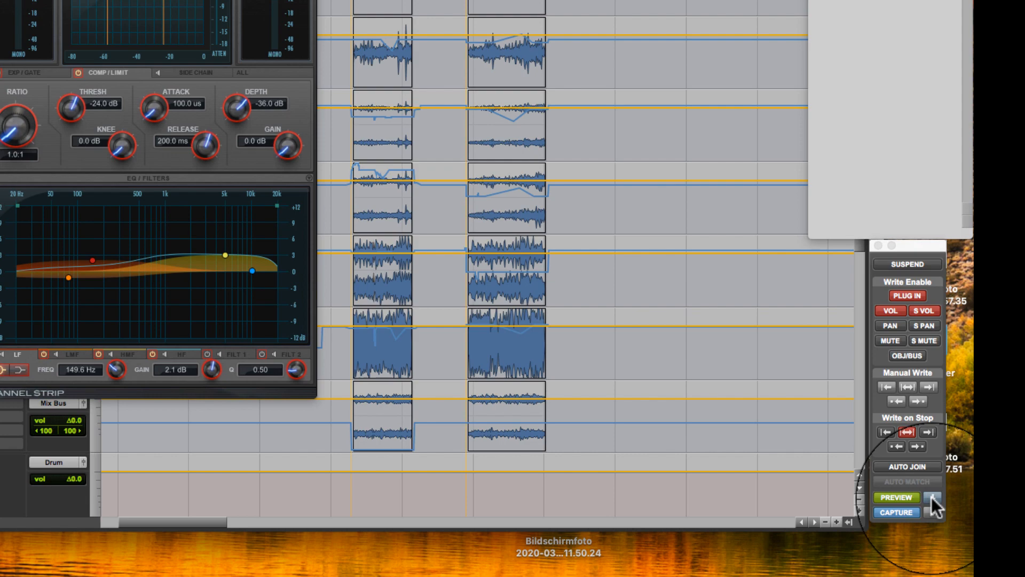
left_click(931, 497)
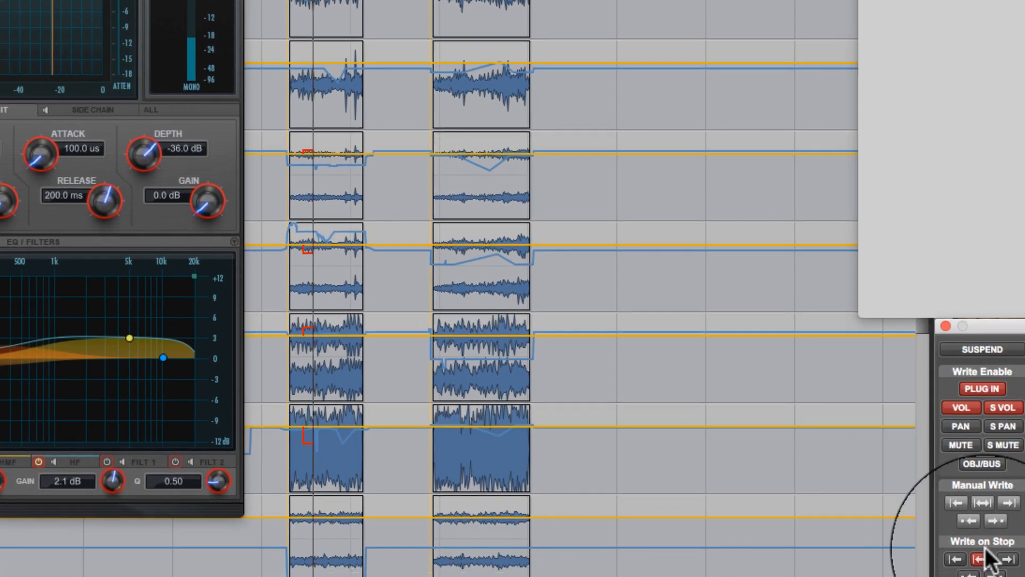
left_click(852, 532)
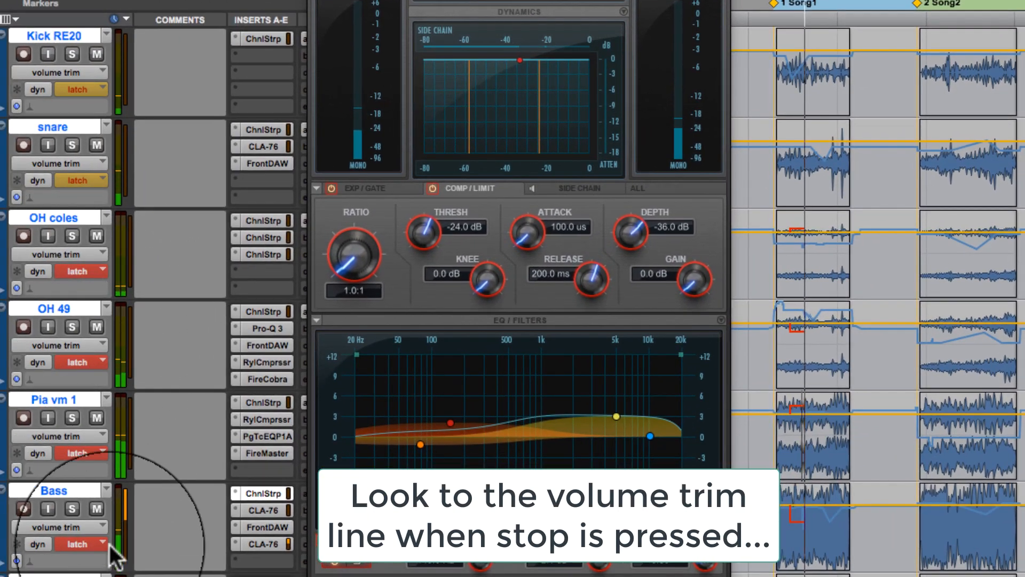
key("space")
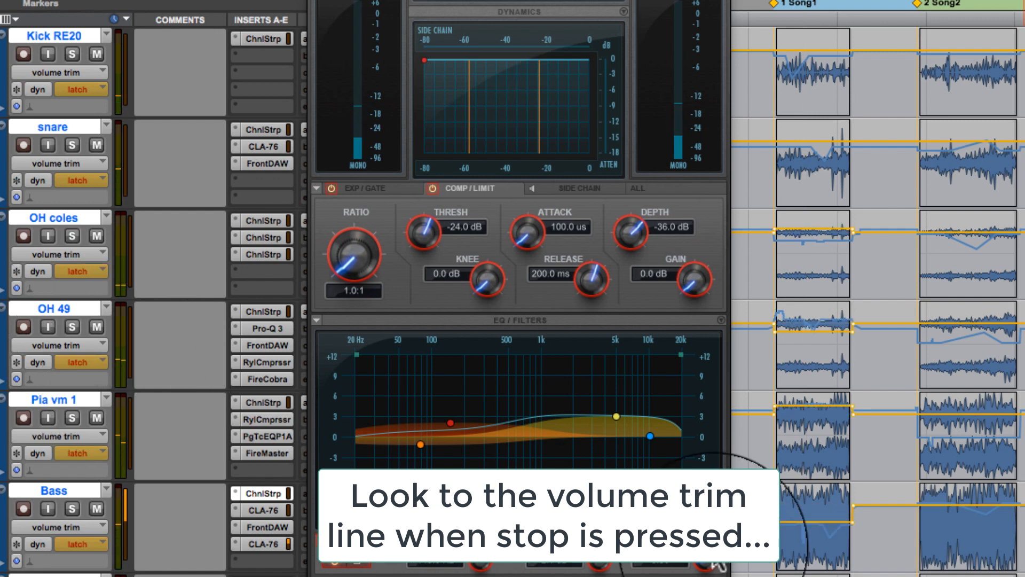
Step: Recall the 2 SEL TOMATO SAUCE memory location and switch Dynamic Transport off and on to move the timeline selection to Song2
left_click(811, 326)
left_click(801, 327)
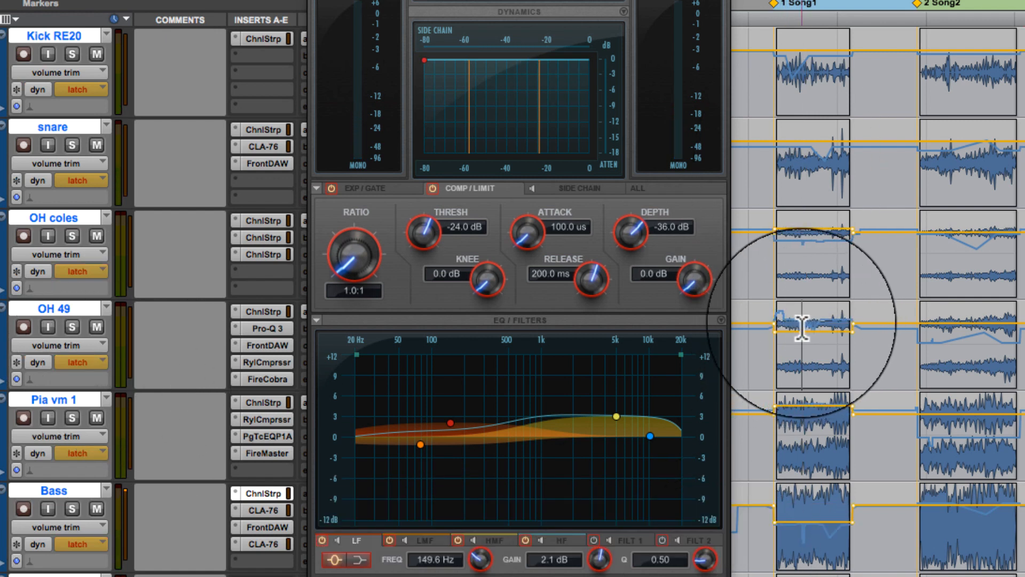
key("space")
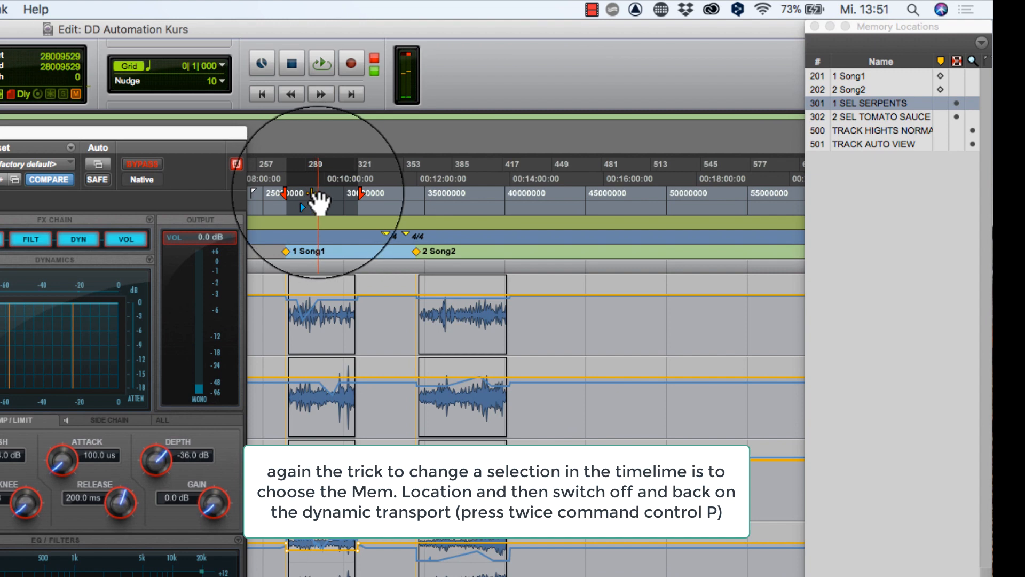
left_click(866, 115)
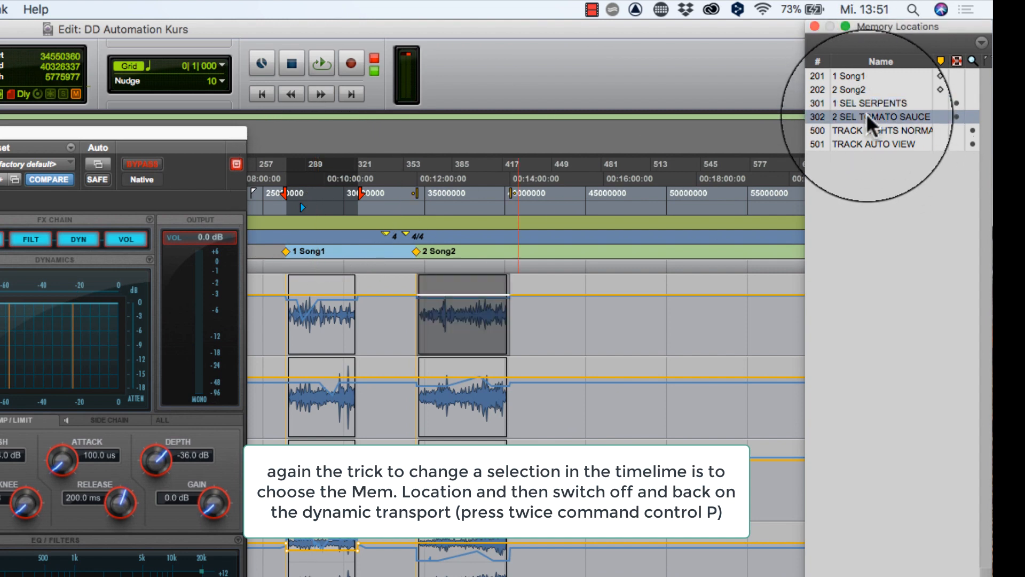
key("ctrl+super+p")
key("ctrl+super+p")
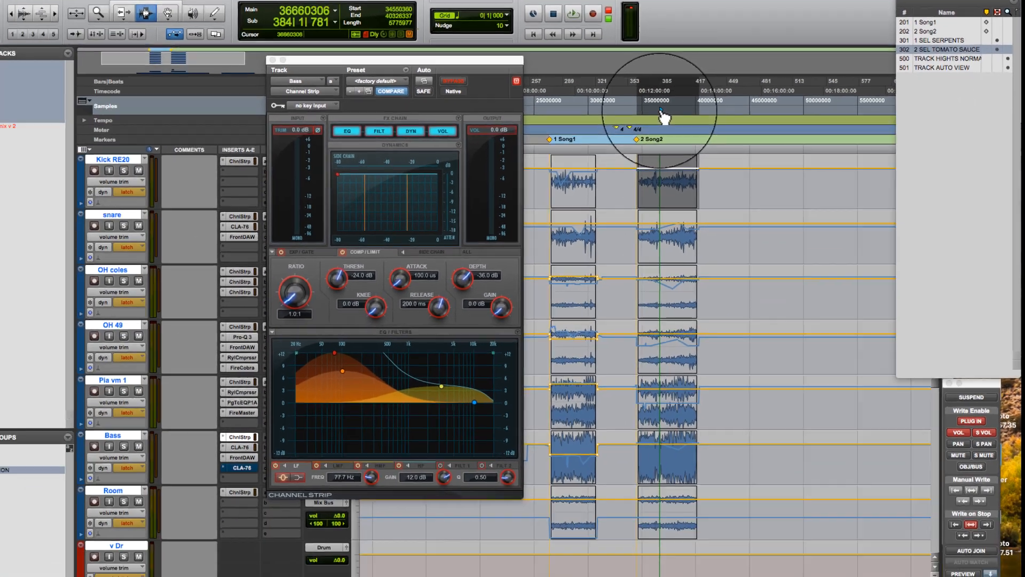
Step: Enable Preview during Song2 playback, lower the low EQ bands in the Bass Channel Strip, and close the plug-in window
key("space")
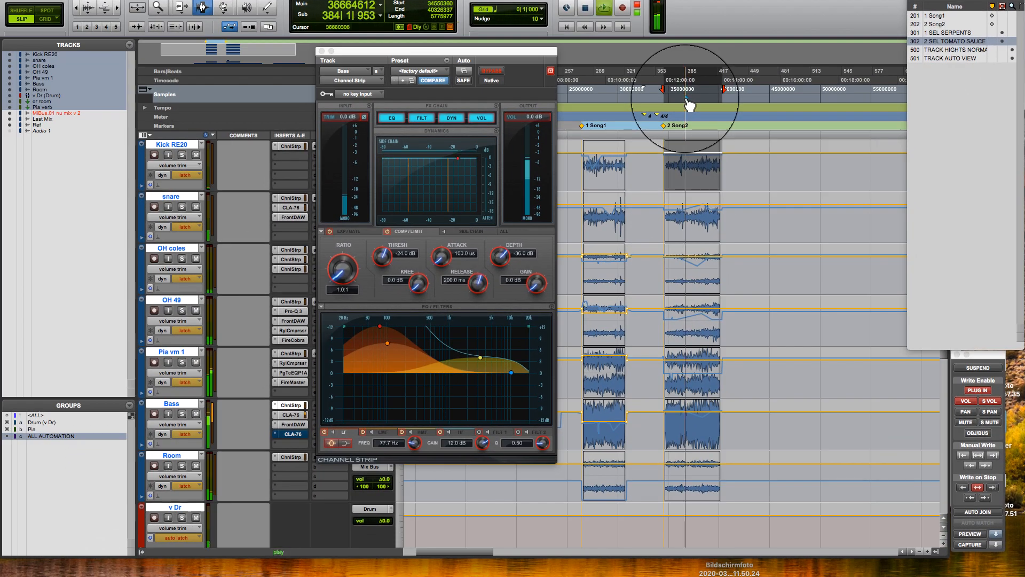
left_click(963, 573)
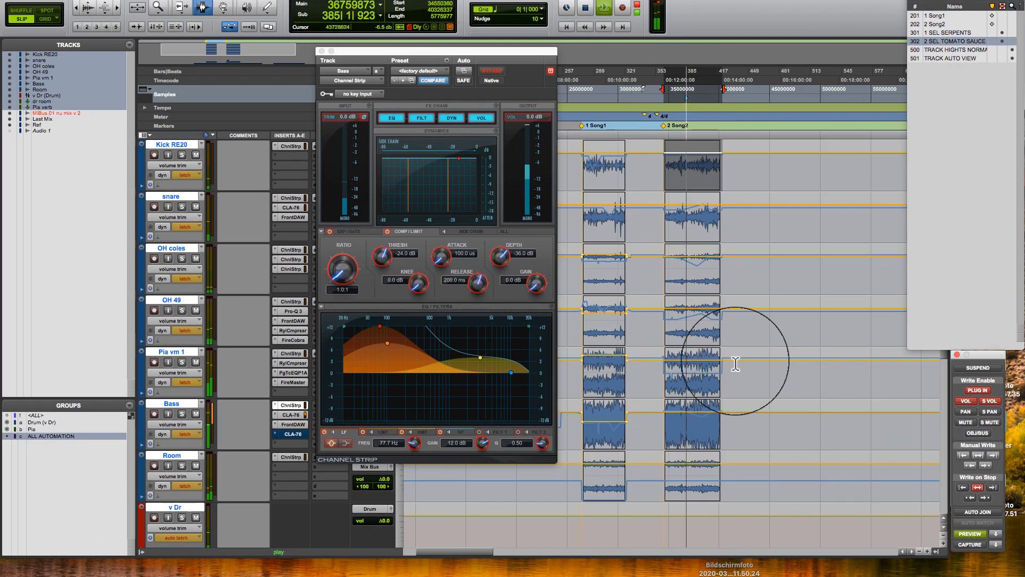
left_click_drag(381, 329, 389, 358)
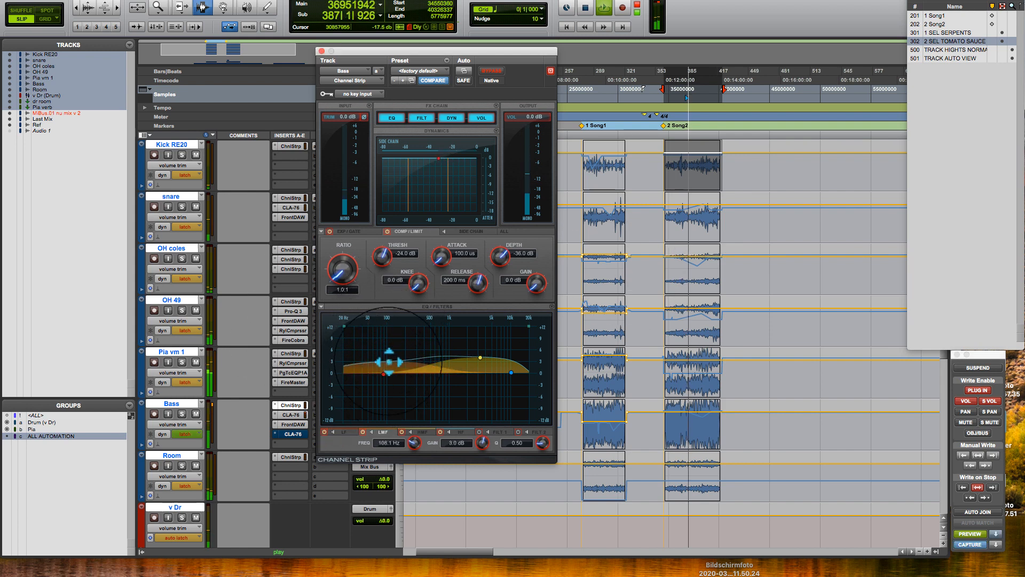
left_click_drag(383, 50, 457, 50)
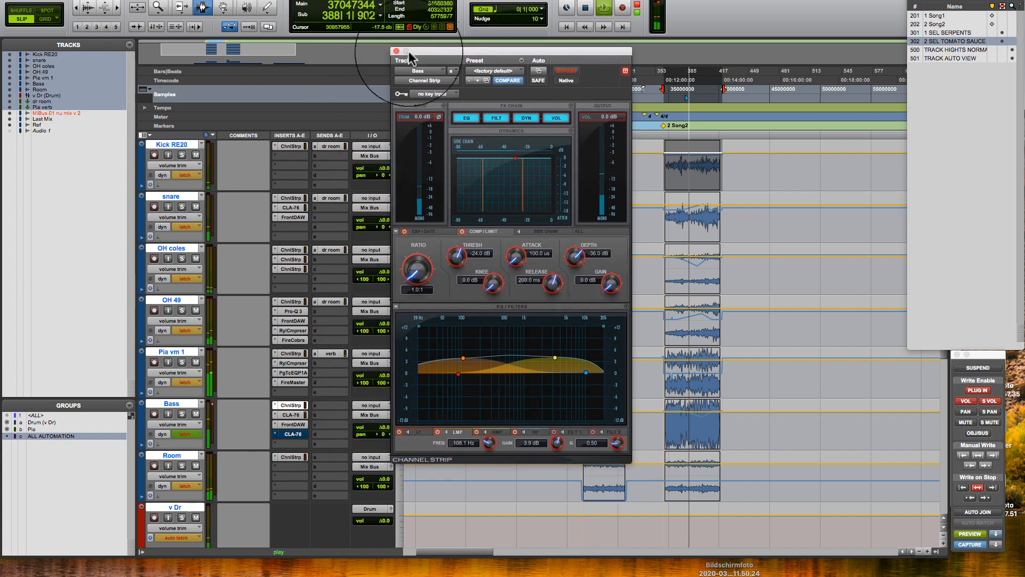
left_click(396, 51)
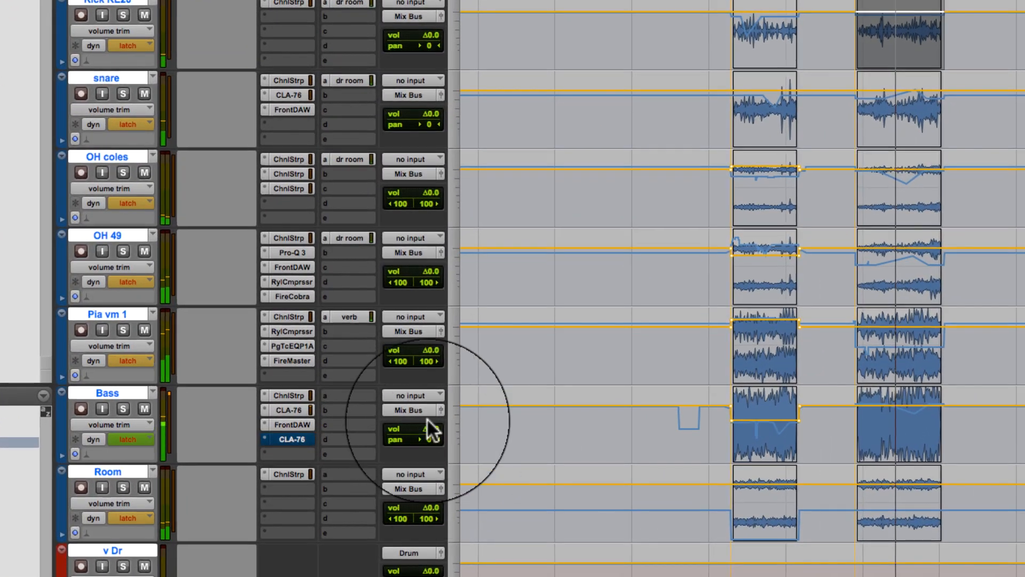
Step: Raise the previewed volume trims of Bass, Pia vm 1 and OH 49 to +12.0 dB, and also raise the OH coles trim
left_click_drag(427, 417, 434, 409)
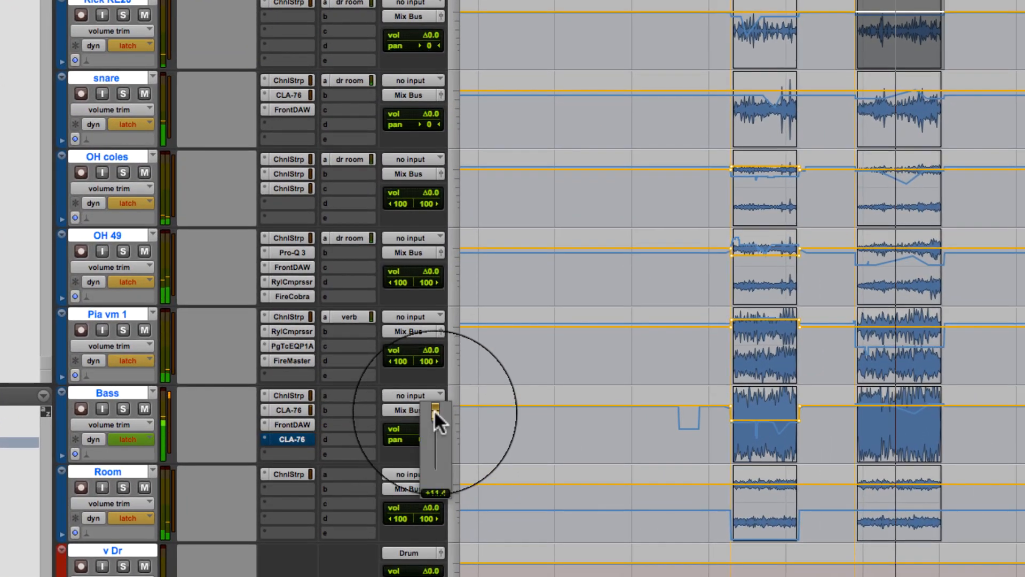
left_click_drag(431, 355, 431, 345)
left_click_drag(432, 273, 429, 268)
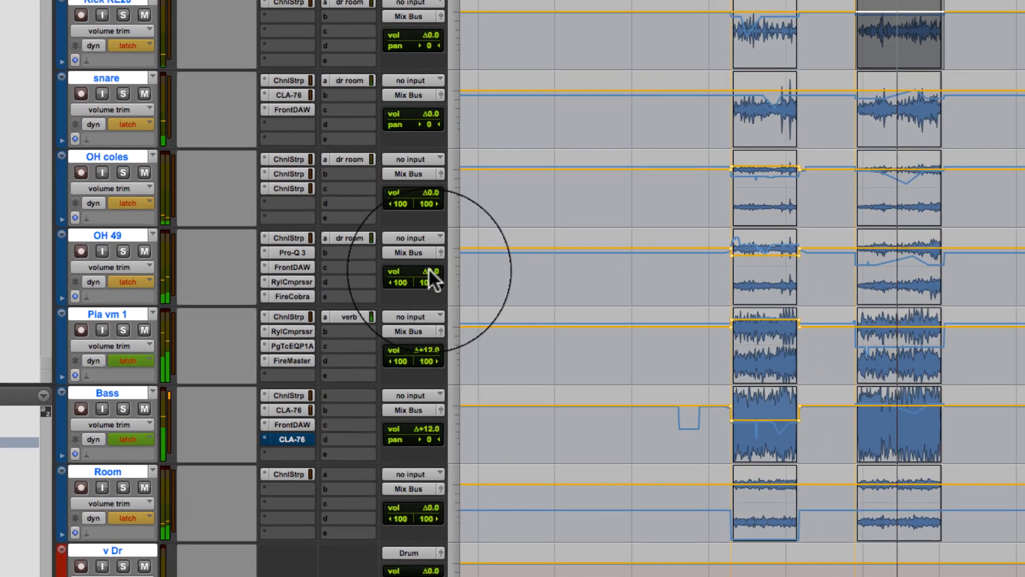
mouse_move(433, 194)
left_mouse_down()
mouse_move(431, 179)
mouse_move(428, 188)
left_mouse_up()
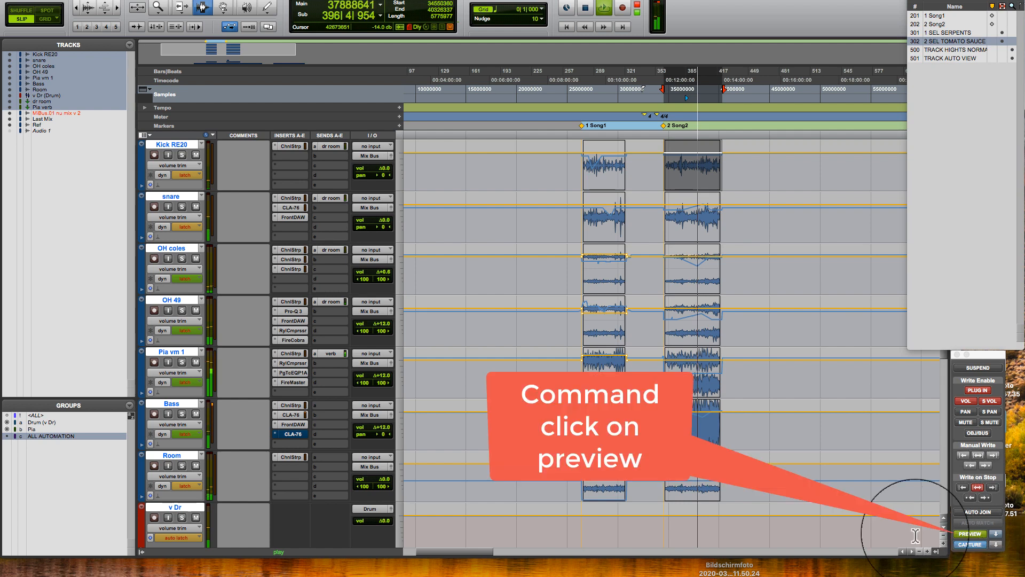
Step: Suspend and resume Preview to compare the Song2 trims, then stop playback and turn Preview off to discard the unpunched changes
left_click(968, 533, "super")
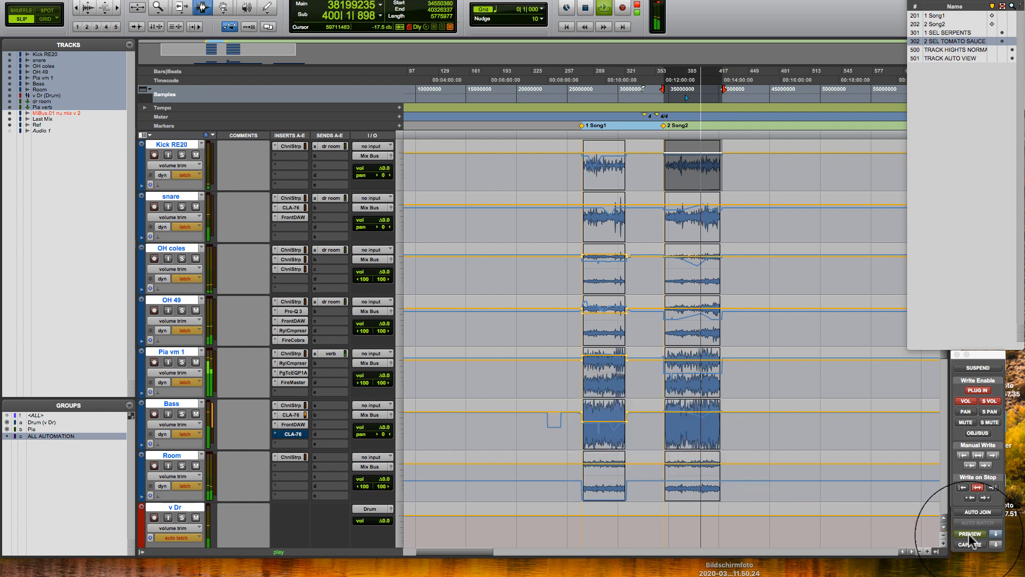
left_click(969, 533)
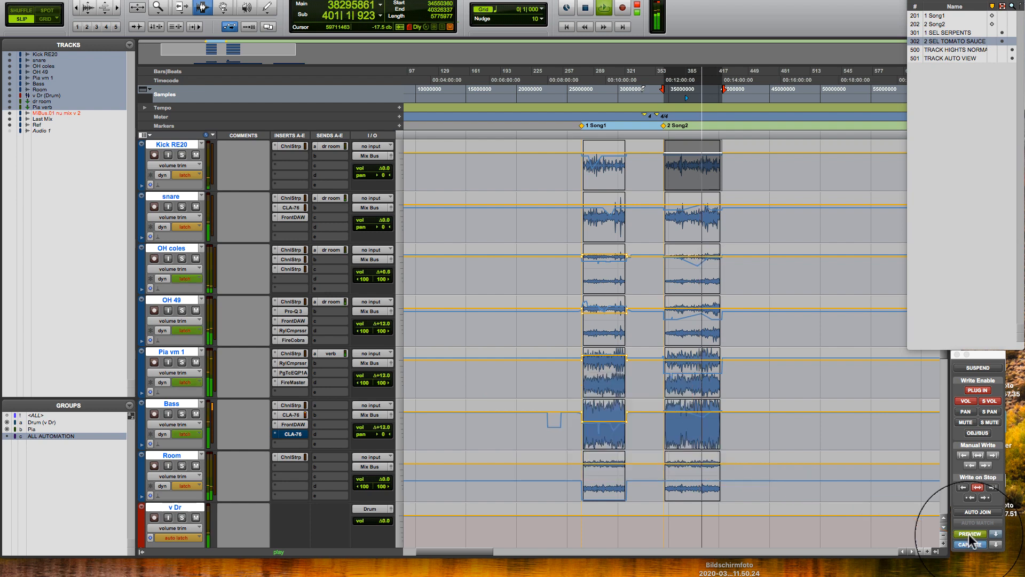
key("space")
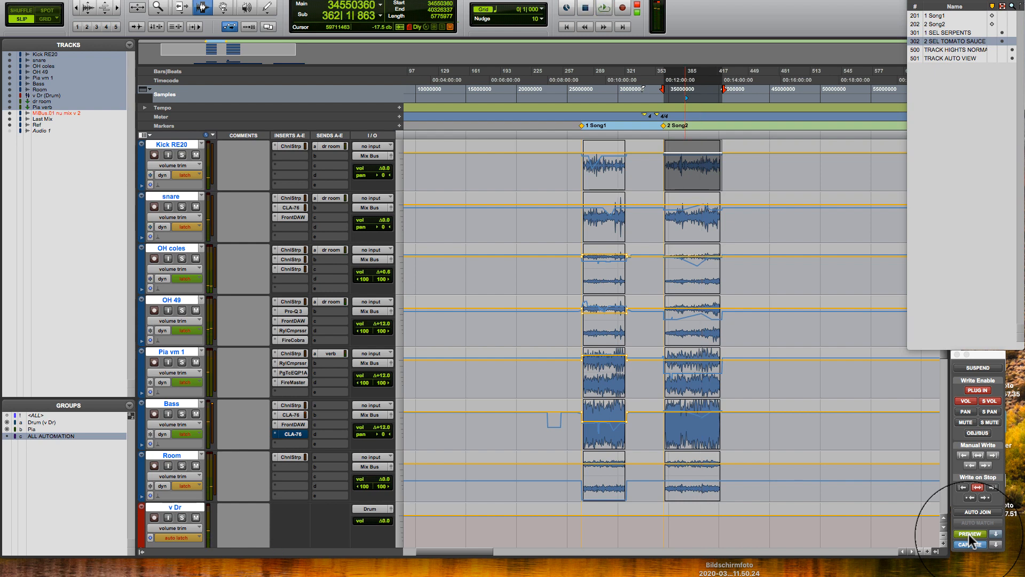
key("space")
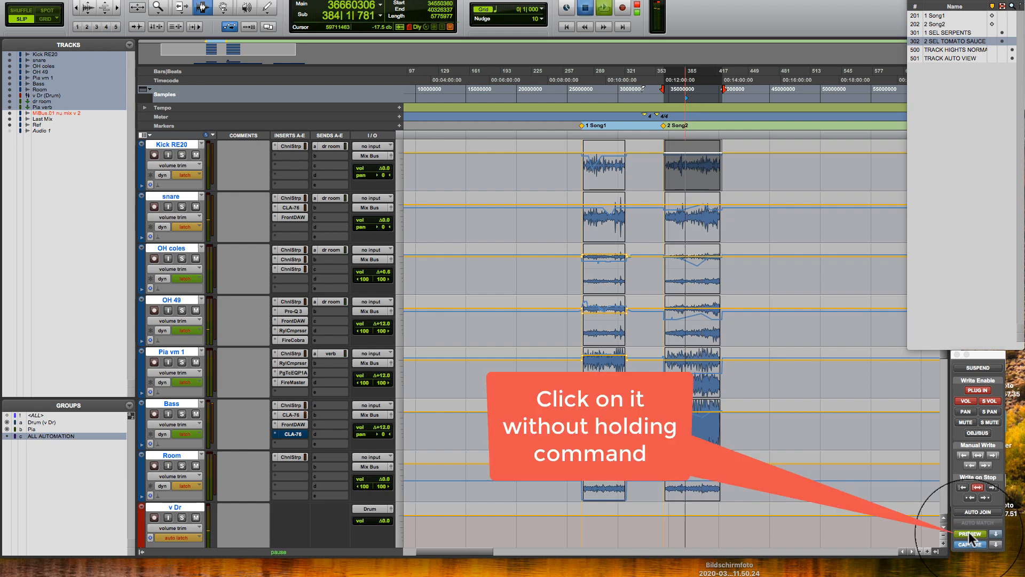
key("space")
left_click(969, 530)
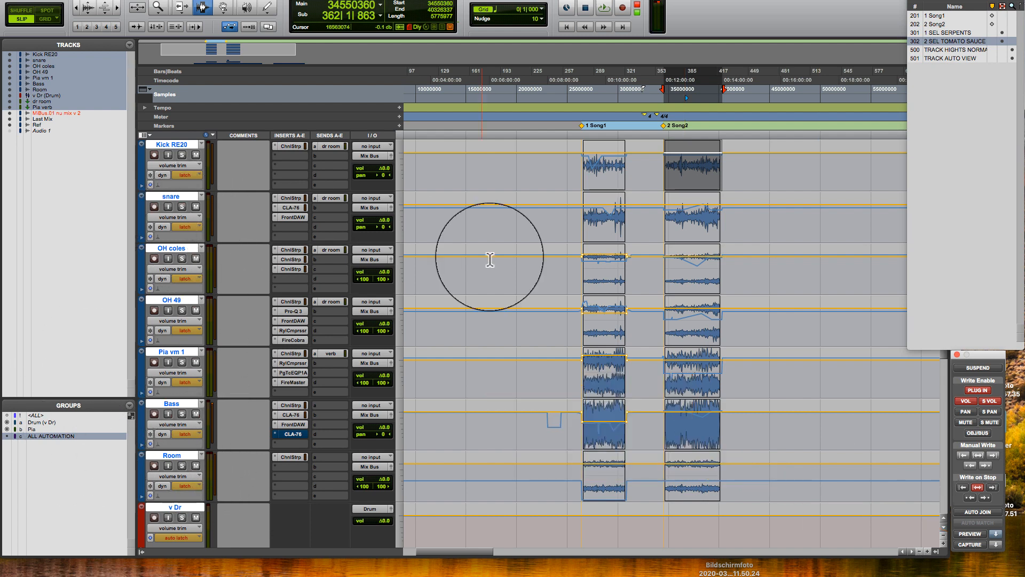
Step: Play Song2 briefly with Preview off, then turn off Dynamic Transport and place the playback position inside Song2
key("space")
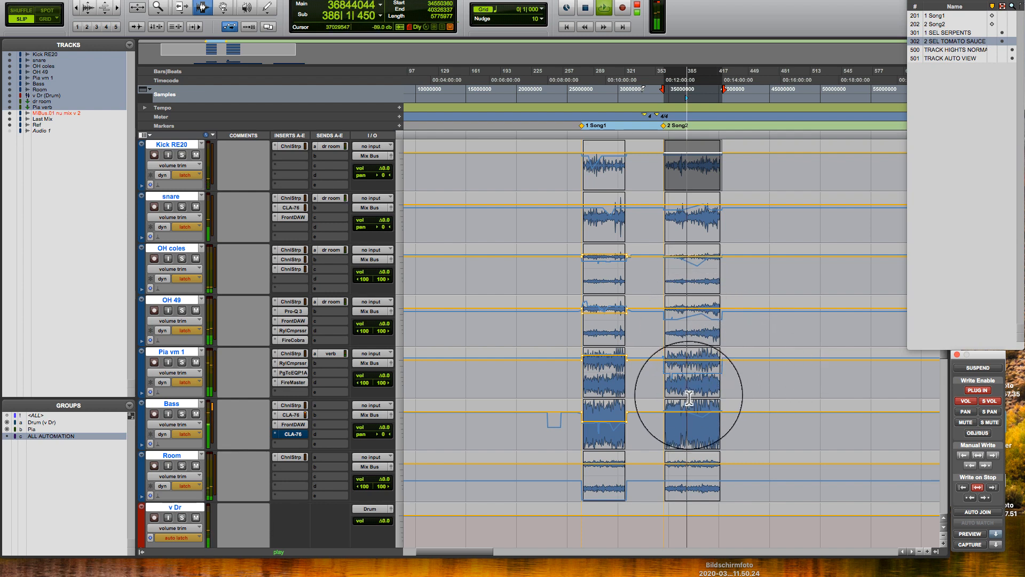
key("space")
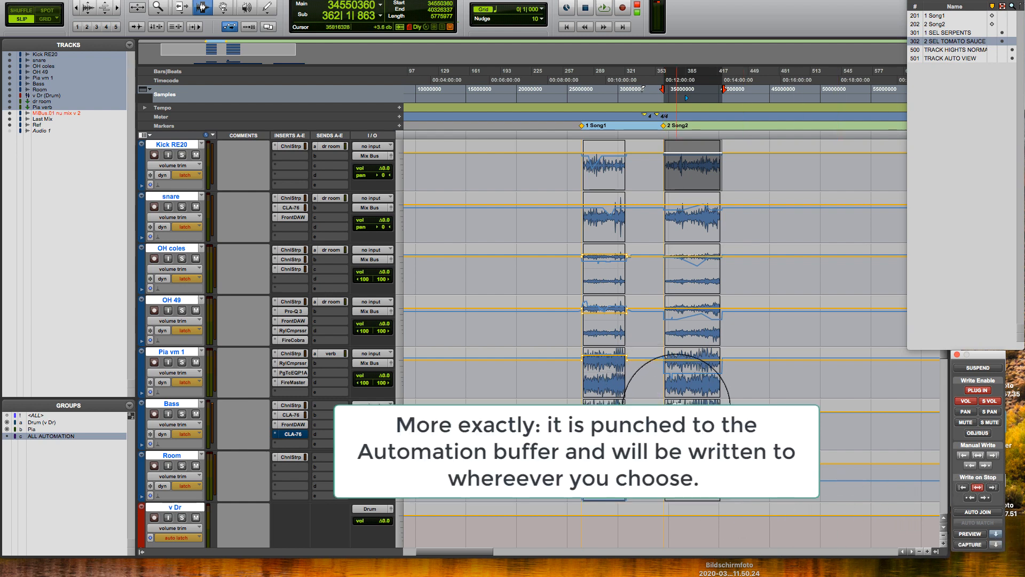
left_click(676, 405)
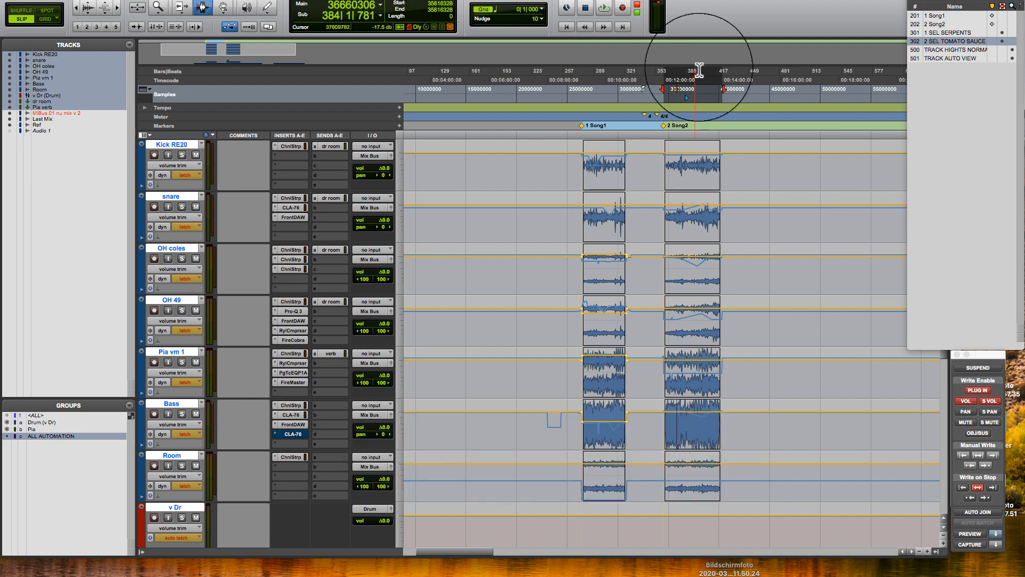
key("shift+slash")
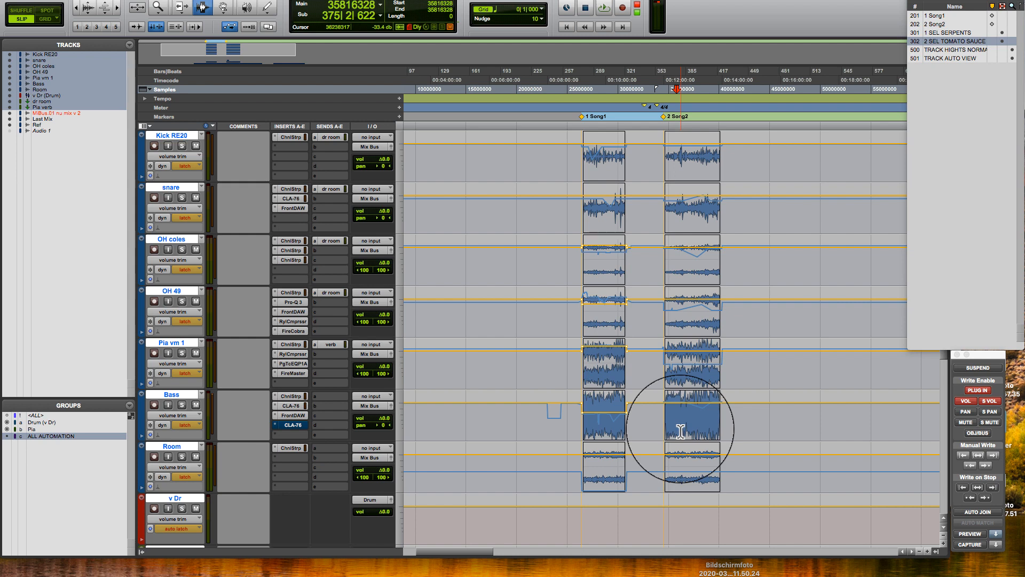
left_click(701, 401)
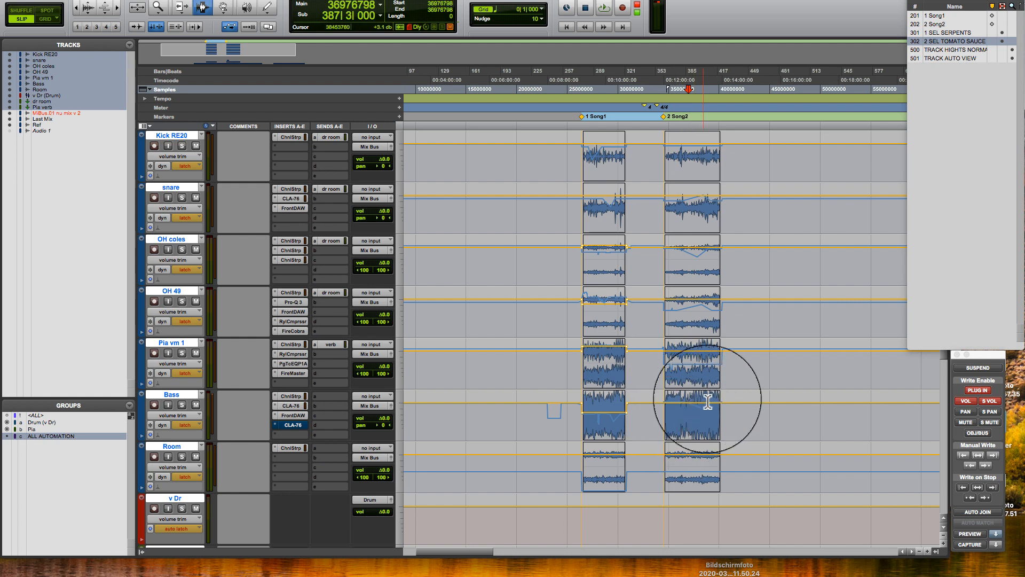
Step: Select a short passage from about bar 405 on Pia vm 1 in Song2 and audition it
key("space")
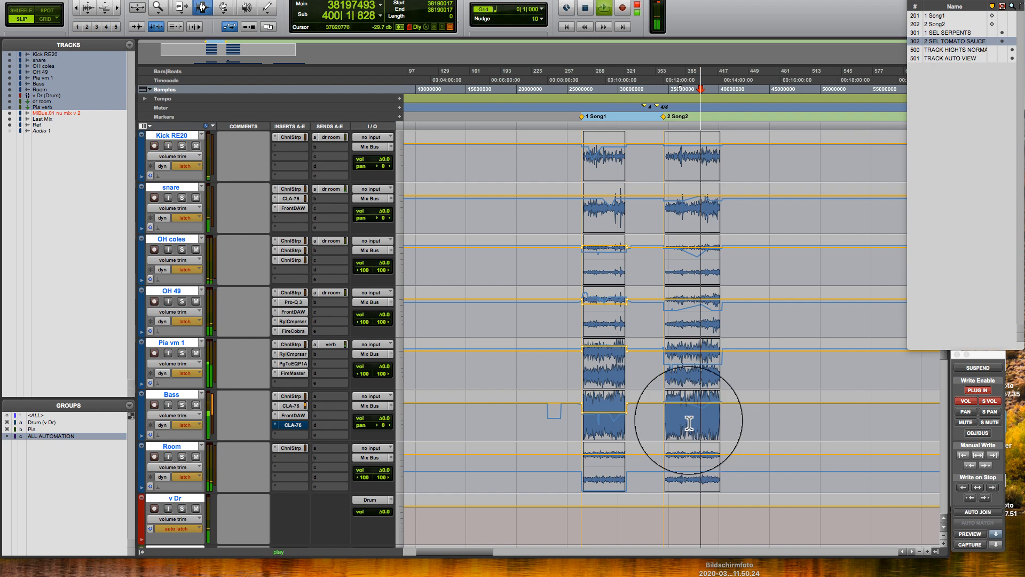
left_click(116, 8)
left_click(117, 8)
left_click(116, 8)
key("space")
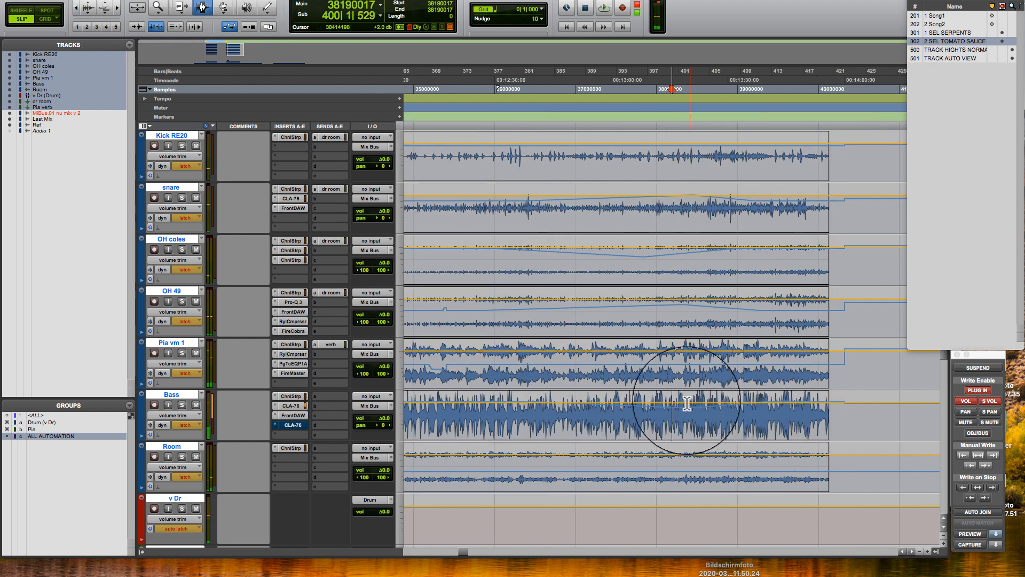
left_click_drag(686, 401, 788, 377)
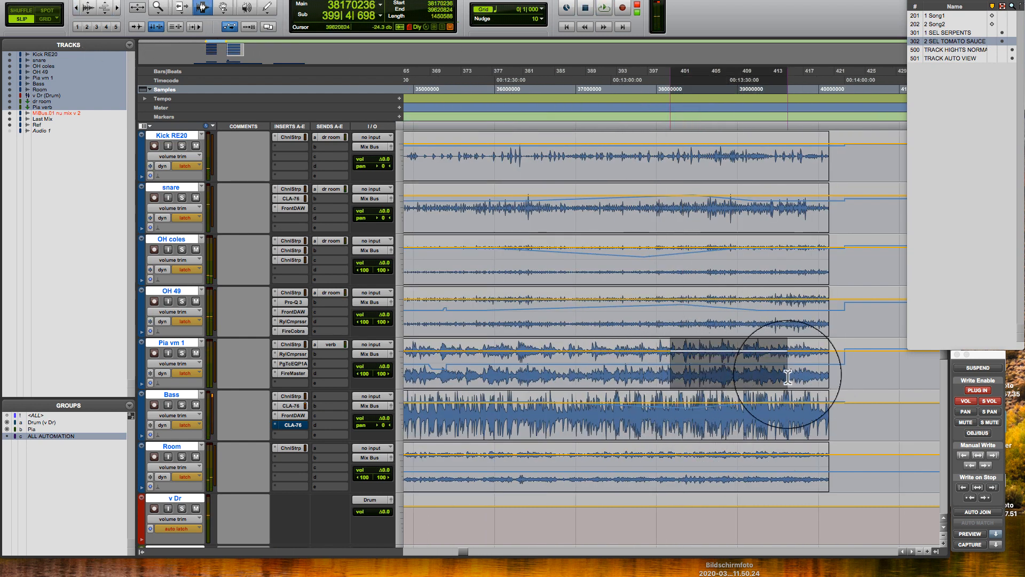
left_click_drag(713, 376, 733, 375)
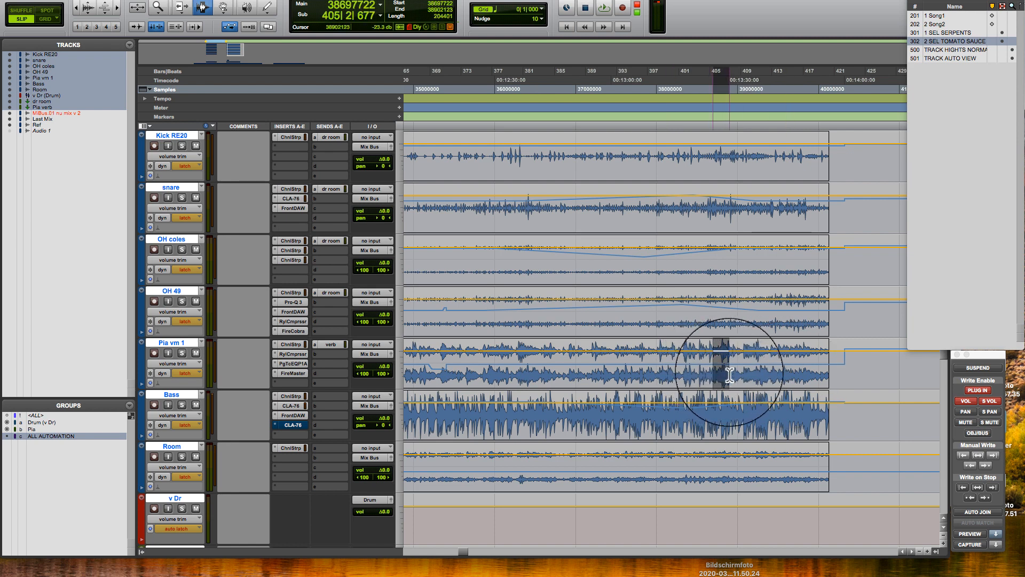
key("space")
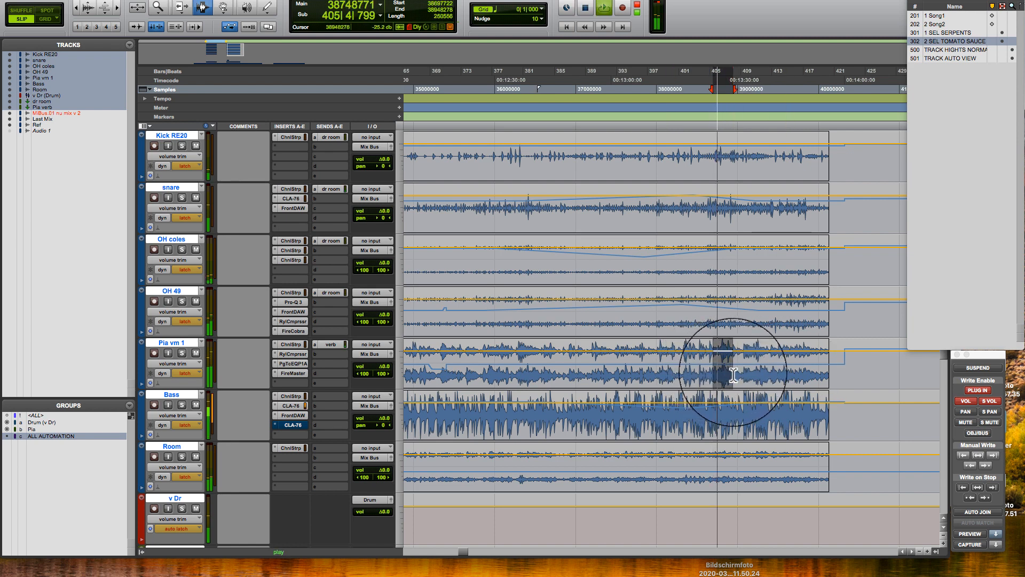
key("space")
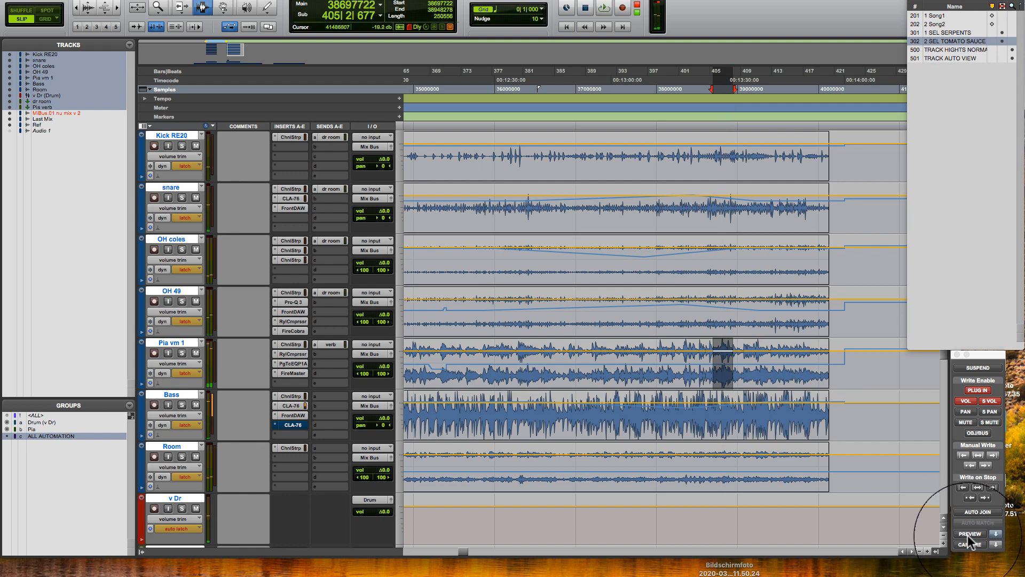
Step: Enable Preview and lower the volume trims: Pia vm 1, OH coles and OH 49 to -14.5 dB, Bass to -19.1 dB, snare to -5.9 dB
left_click(967, 534)
key("space")
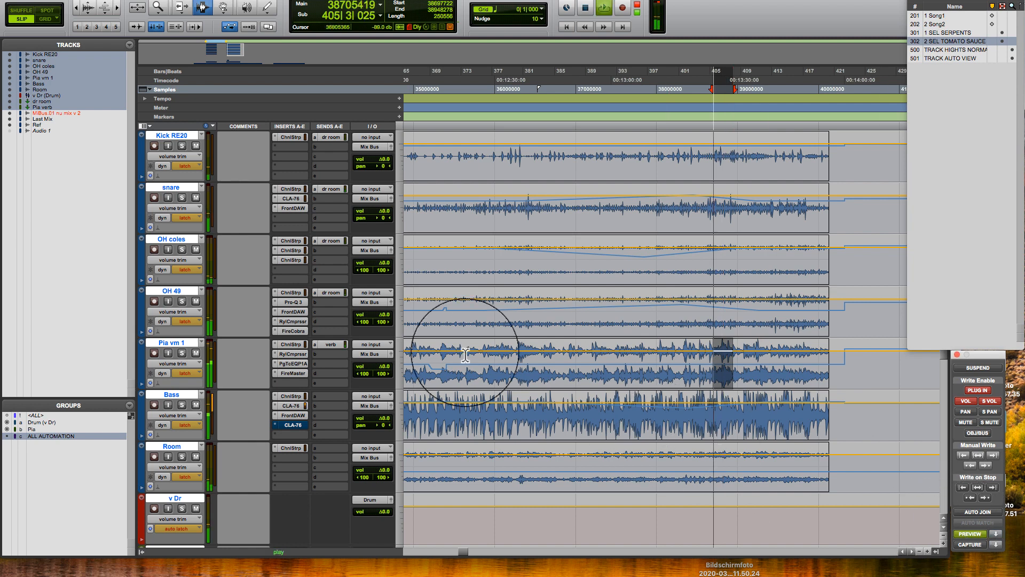
left_click_drag(377, 366, 391, 435)
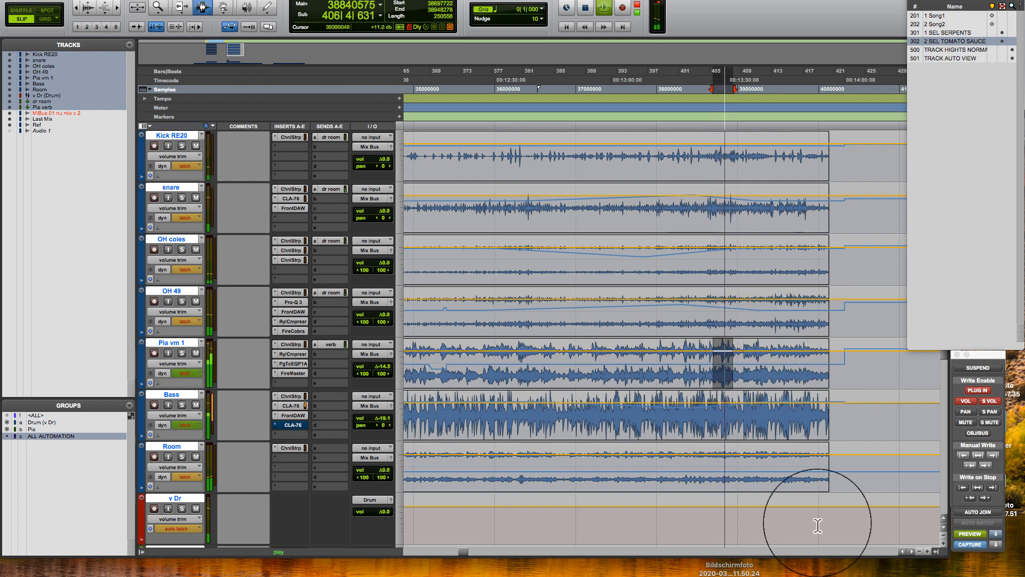
left_click(992, 533)
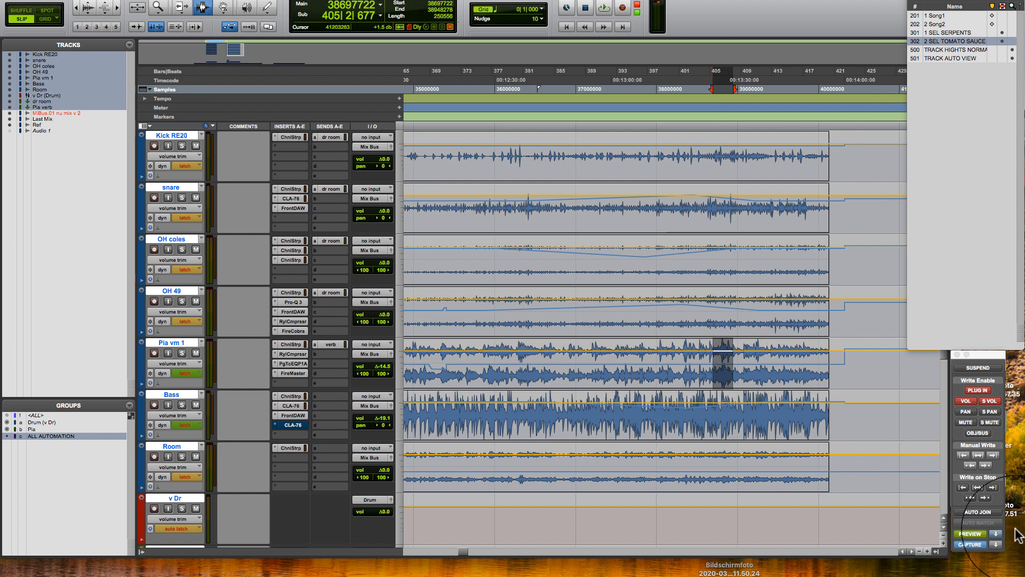
key("space")
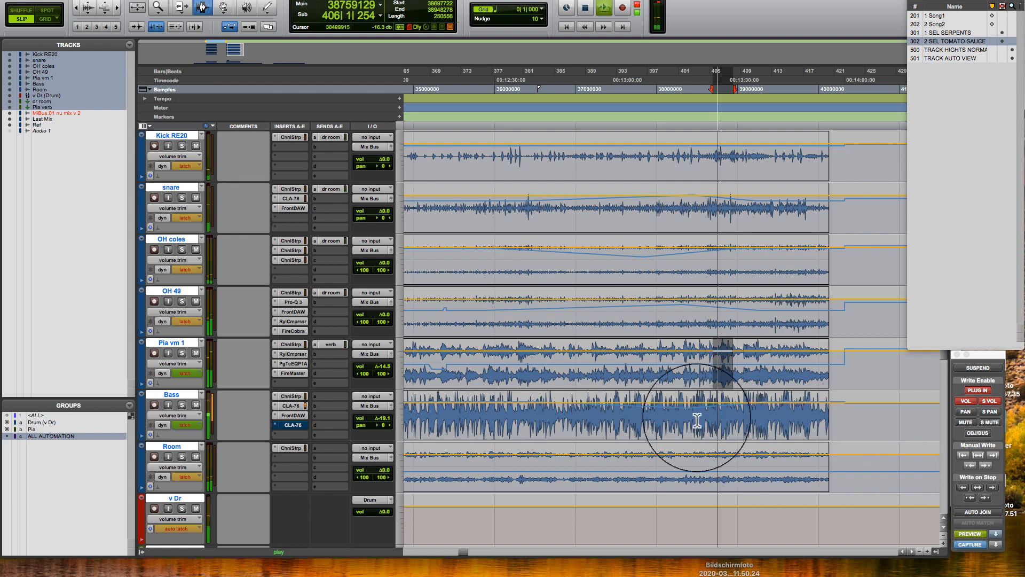
left_click_drag(389, 313, 383, 217)
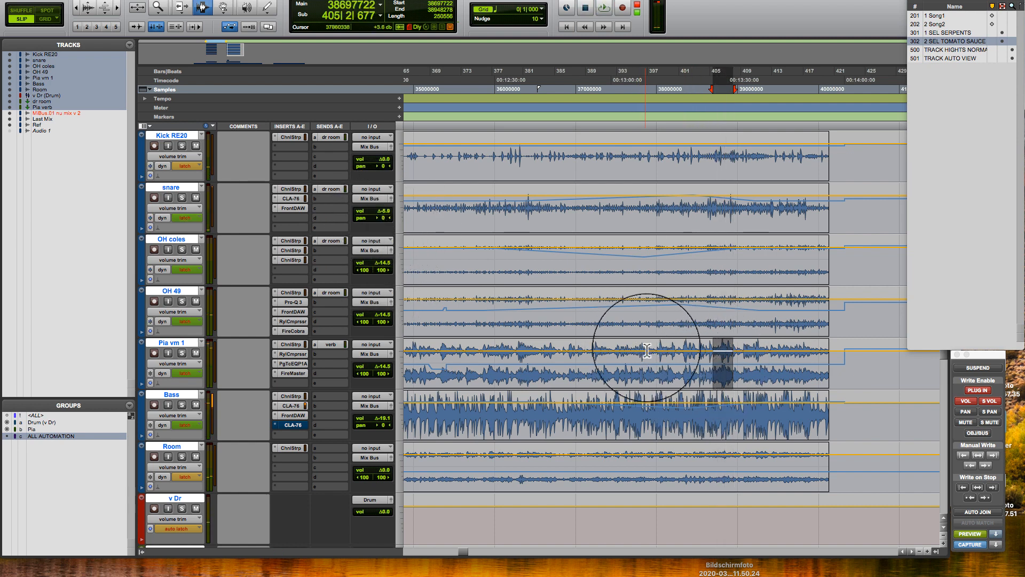
Step: Create a marker memory location named "go in here" at about bar 401 in Song2
left_click(681, 354)
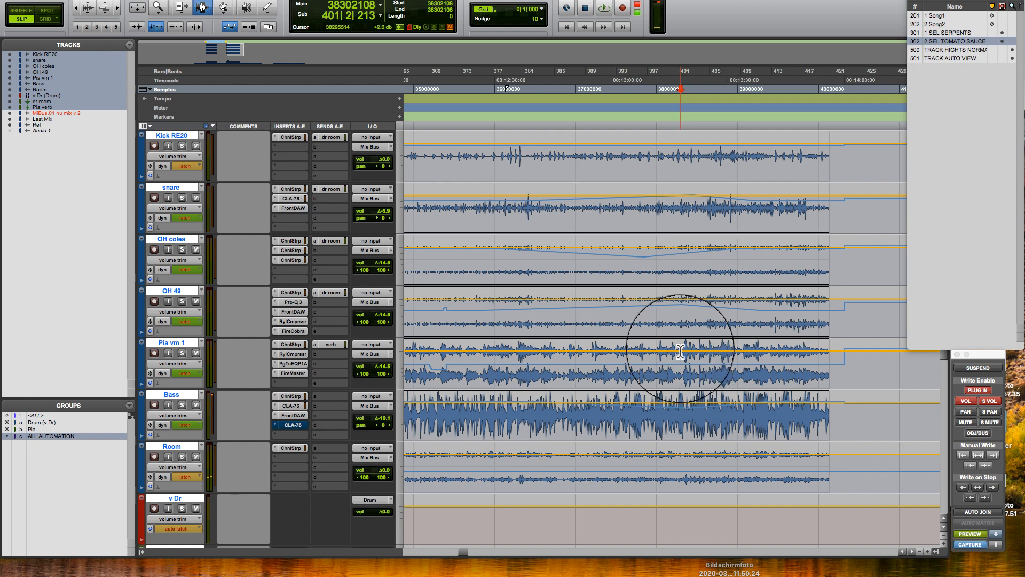
left_click(680, 352)
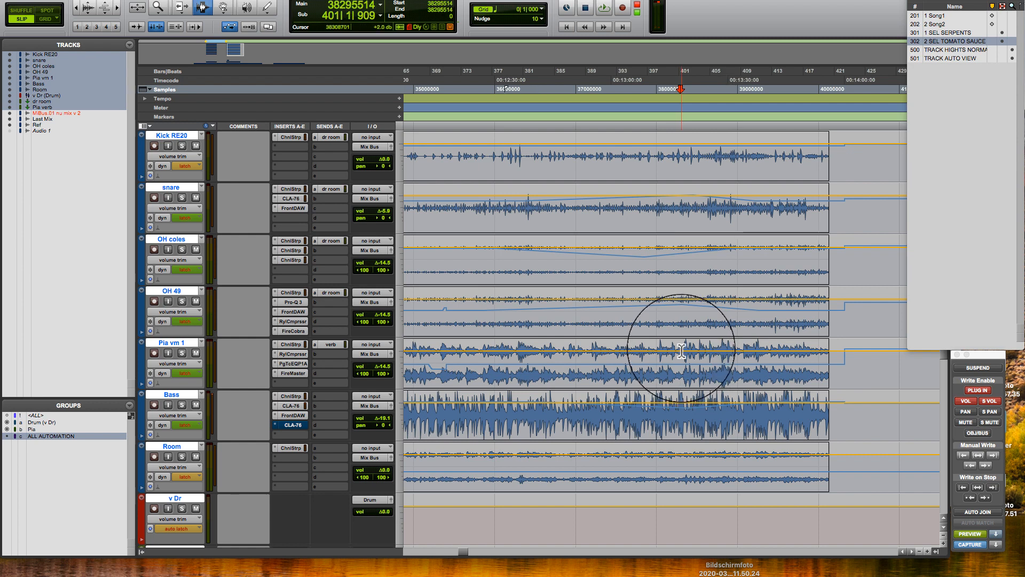
key("KP_Enter")
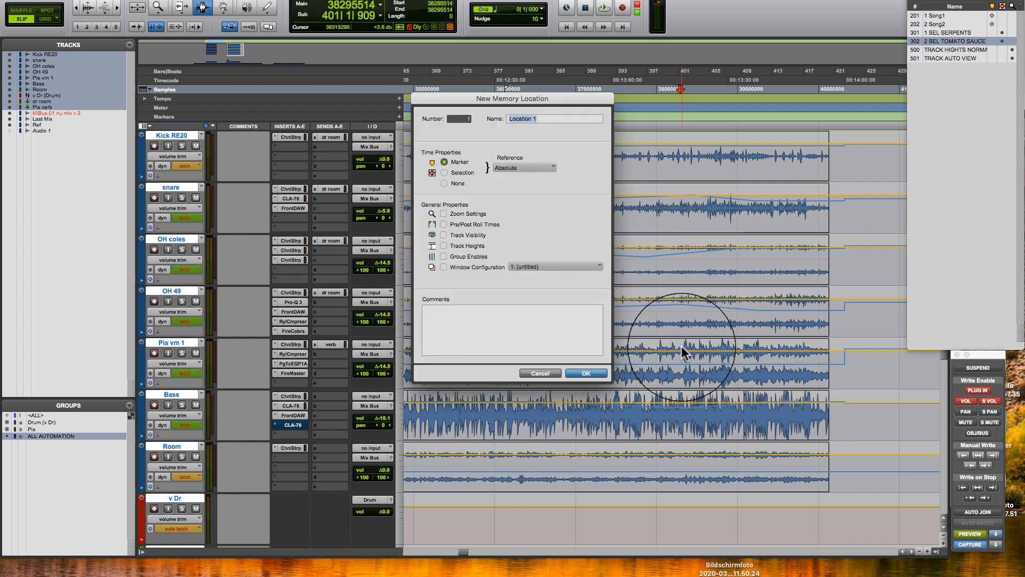
type("go in here")
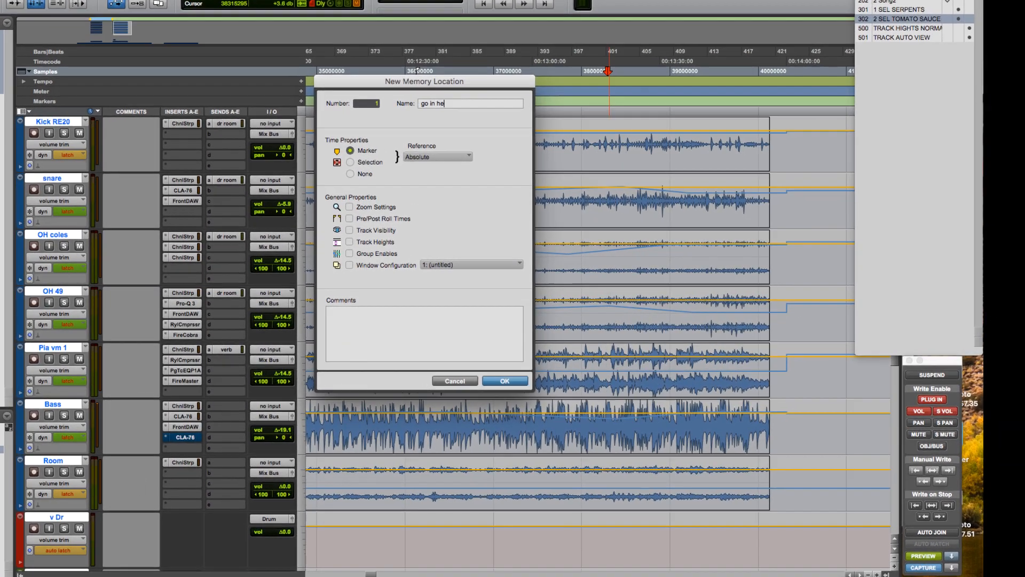
key("Return")
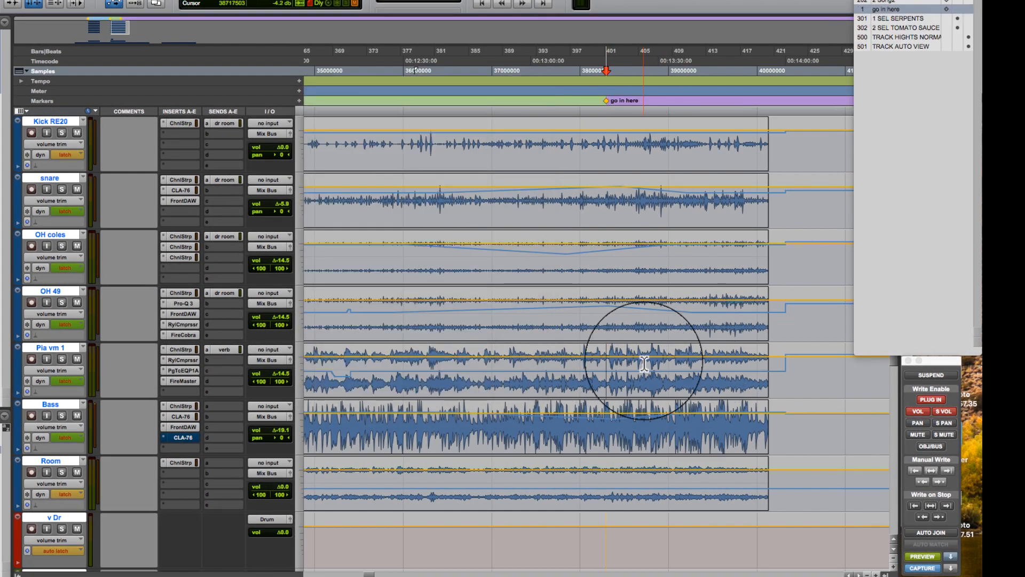
Step: Create a second marker memory location named "go out here" at about bar 409
left_click(672, 364)
key("KP_Enter")
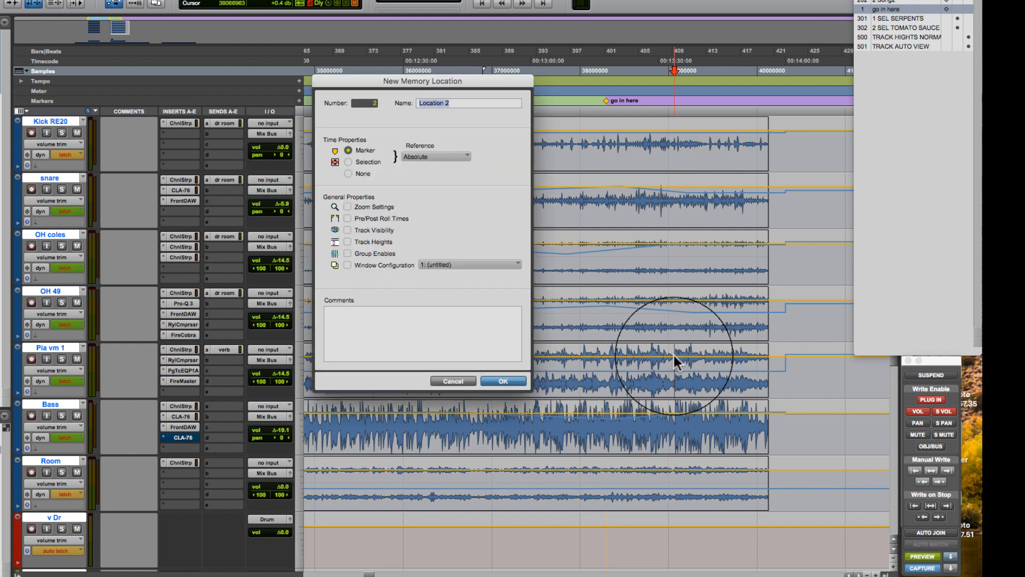
type("go out here")
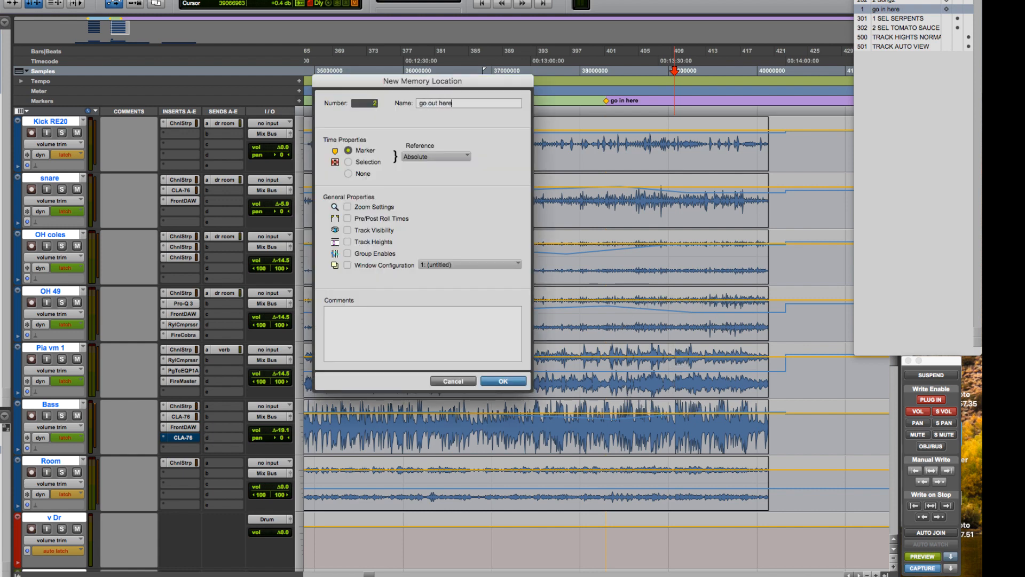
key("Return")
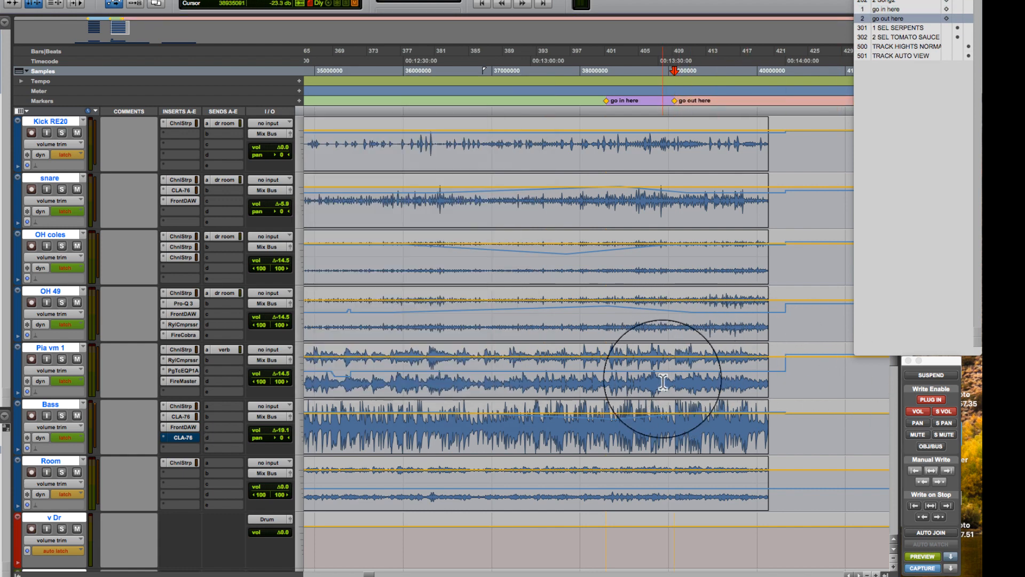
Step: During playback, punch the previewed trims at the go in here marker, AutoMatch out at go out here, and stop to write them
left_click(584, 374)
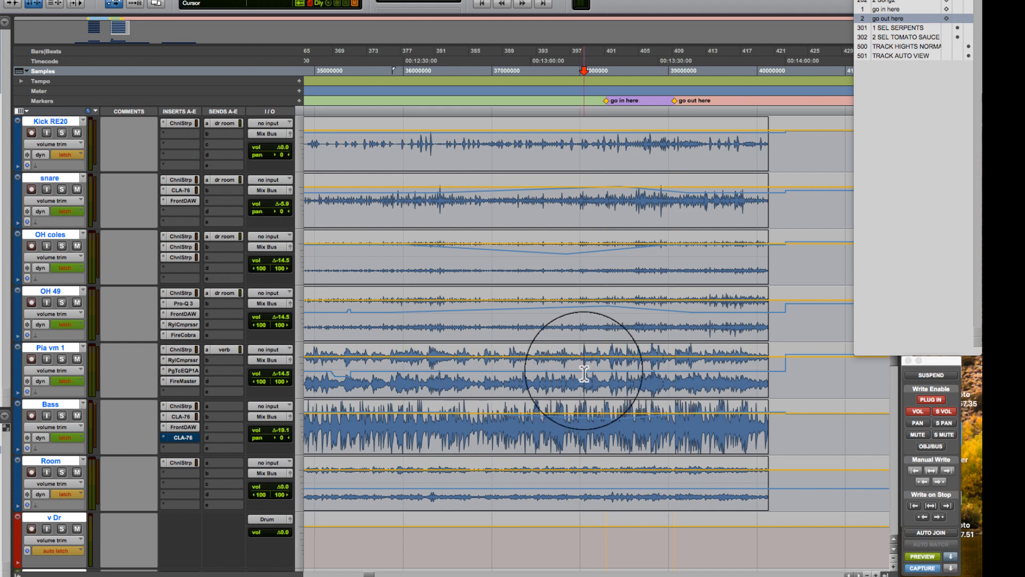
key("space")
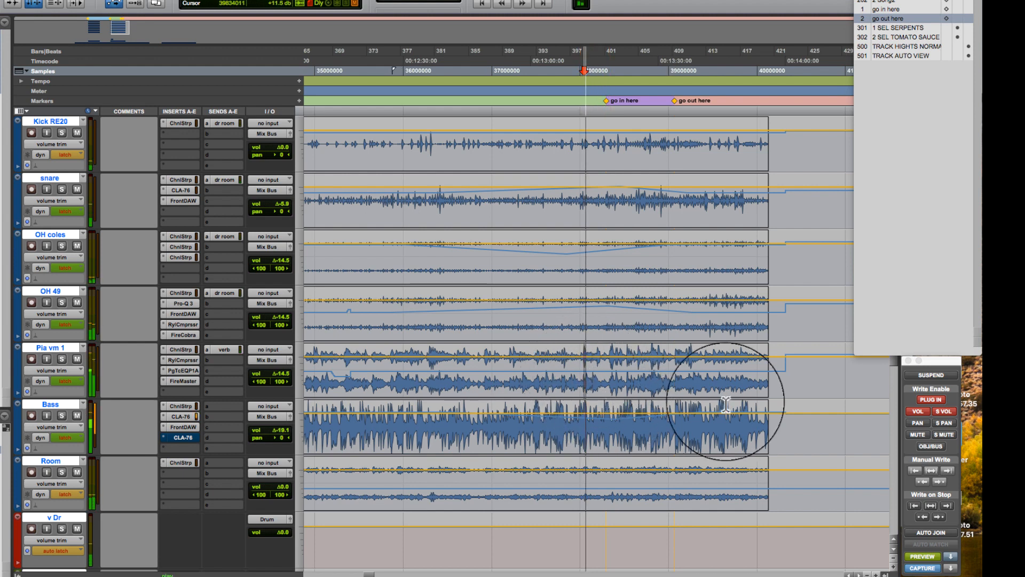
left_click(950, 558)
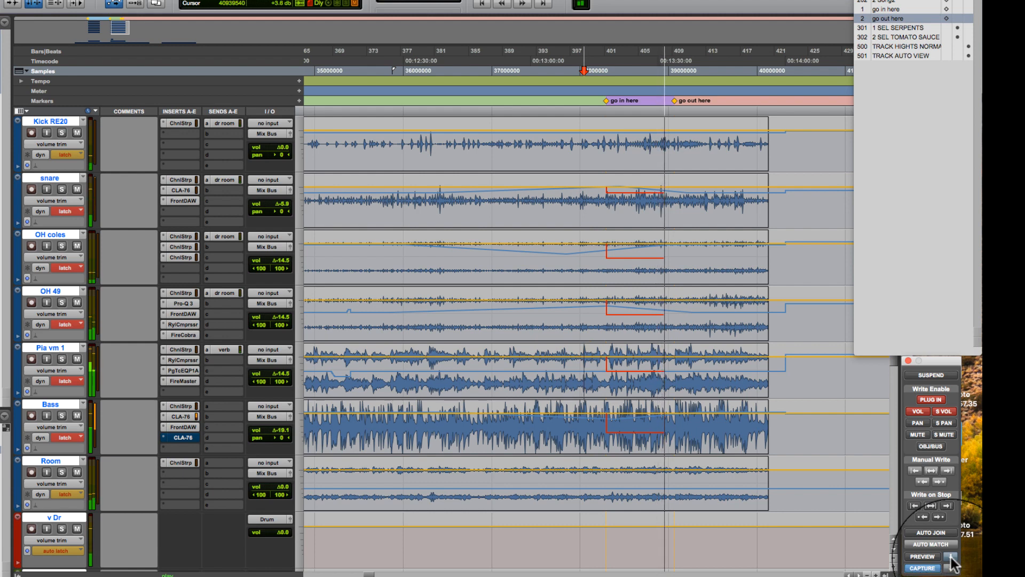
left_click(917, 544)
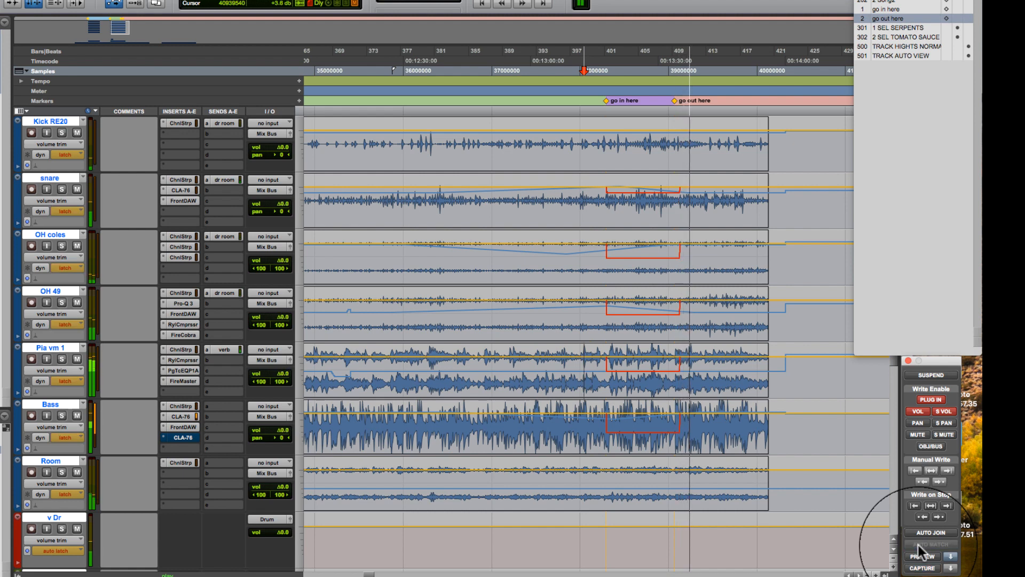
key("space")
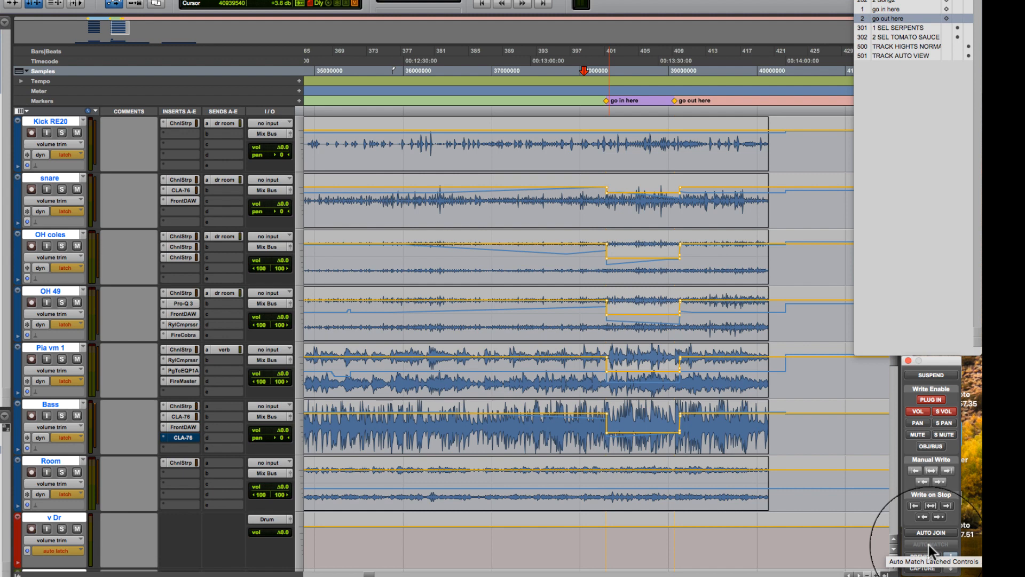
Step: Play across the go in here section to check the written trims, then undo the automation write
left_click(592, 293)
key("space")
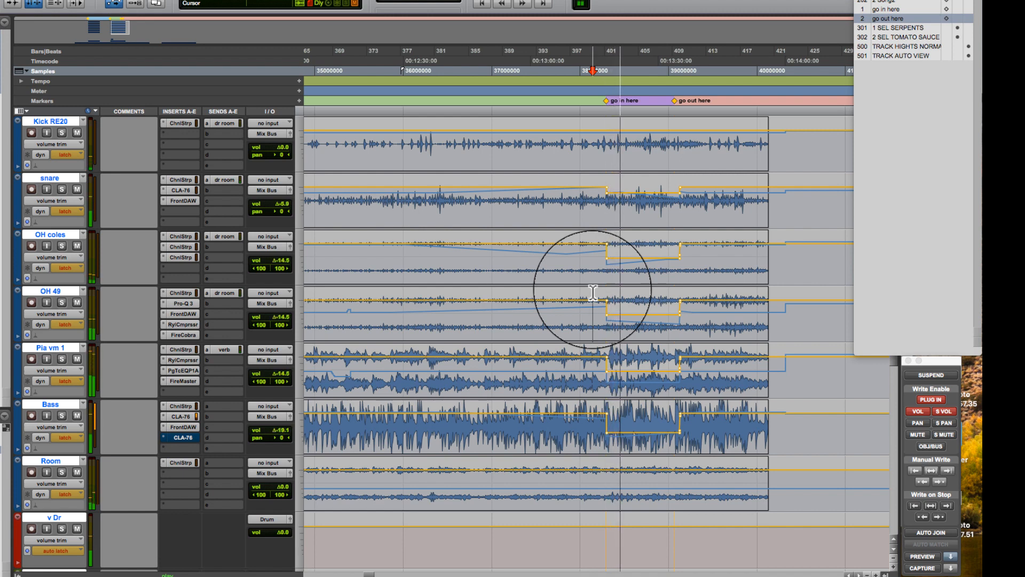
left_click(679, 240)
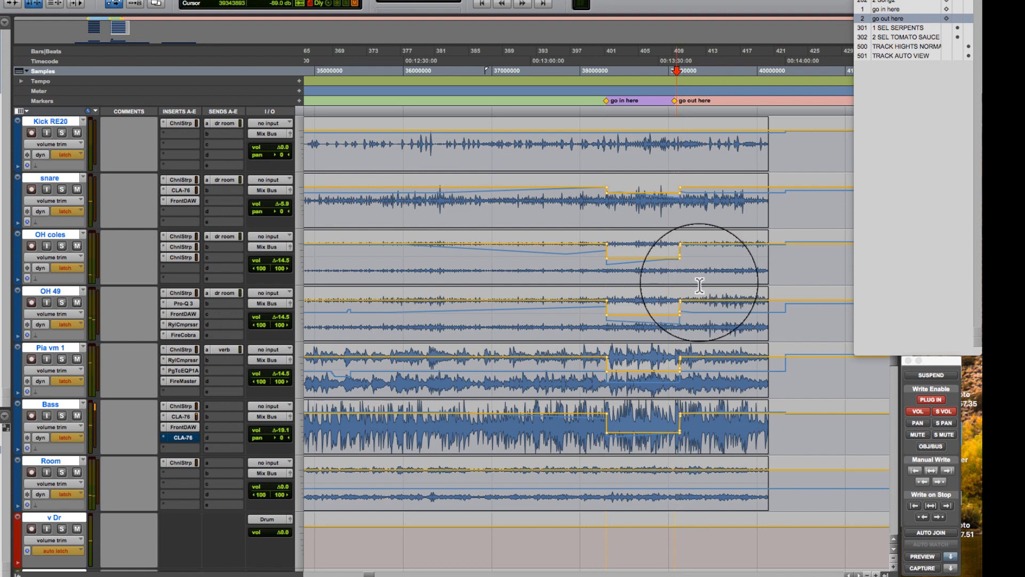
key("super+z")
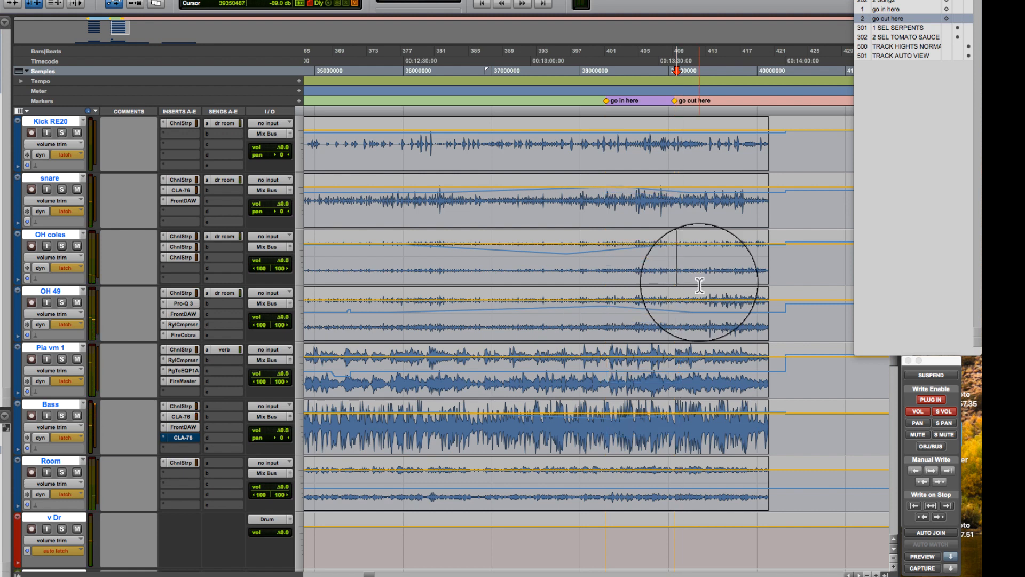
left_click(649, 357)
left_click_drag(649, 356, 663, 361)
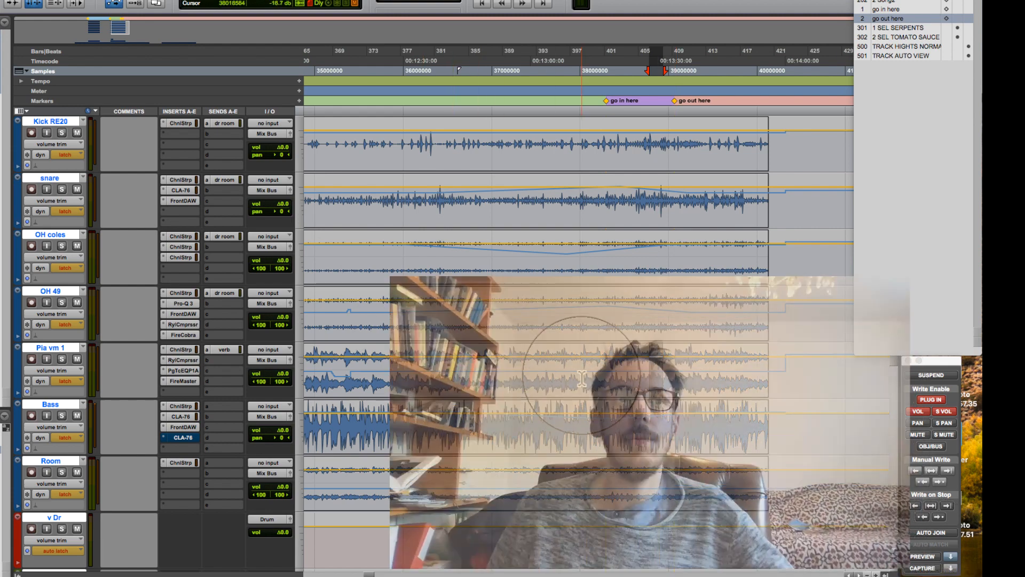
left_click(563, 360)
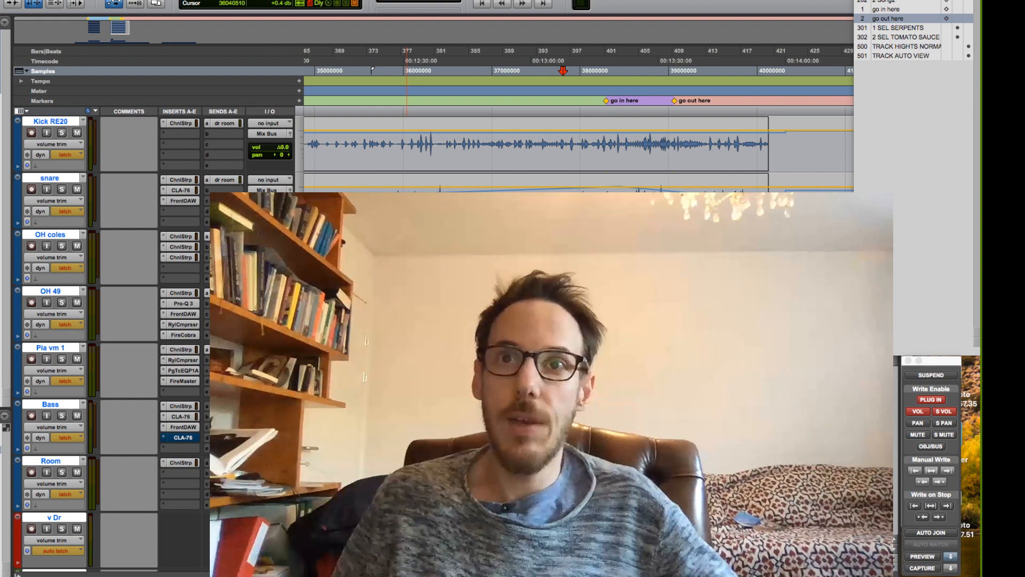
left_click(545, 320)
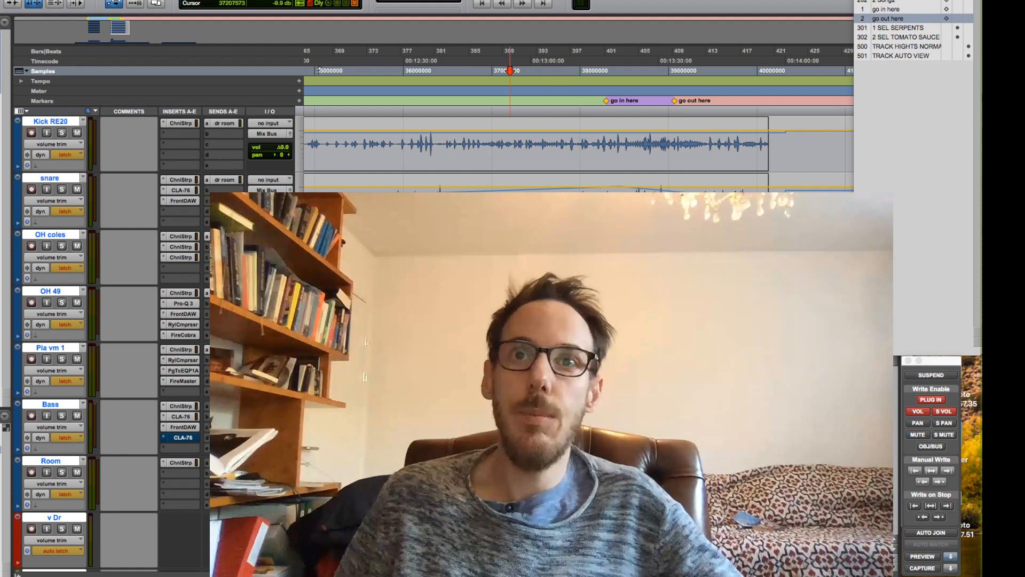
Step: With Preview on during Song2 playback, audition volume trims of +10.8 dB on Pia vm 1, +7.8 dB on Bass and +12.0 dB on OH 49
key("space")
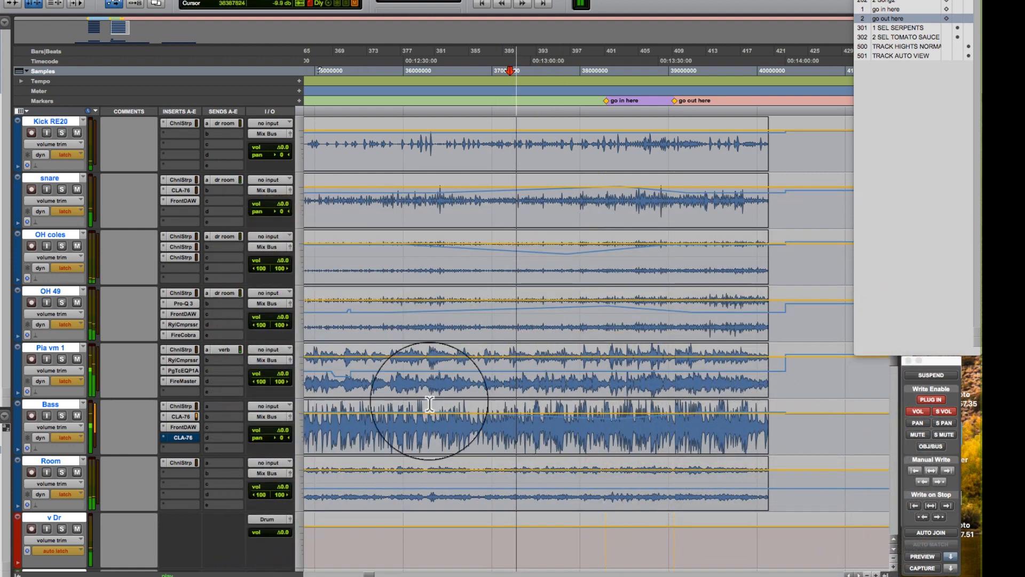
mouse_move(274, 373)
left_mouse_down()
mouse_move(275, 360)
mouse_move(275, 377)
left_mouse_up()
key("space")
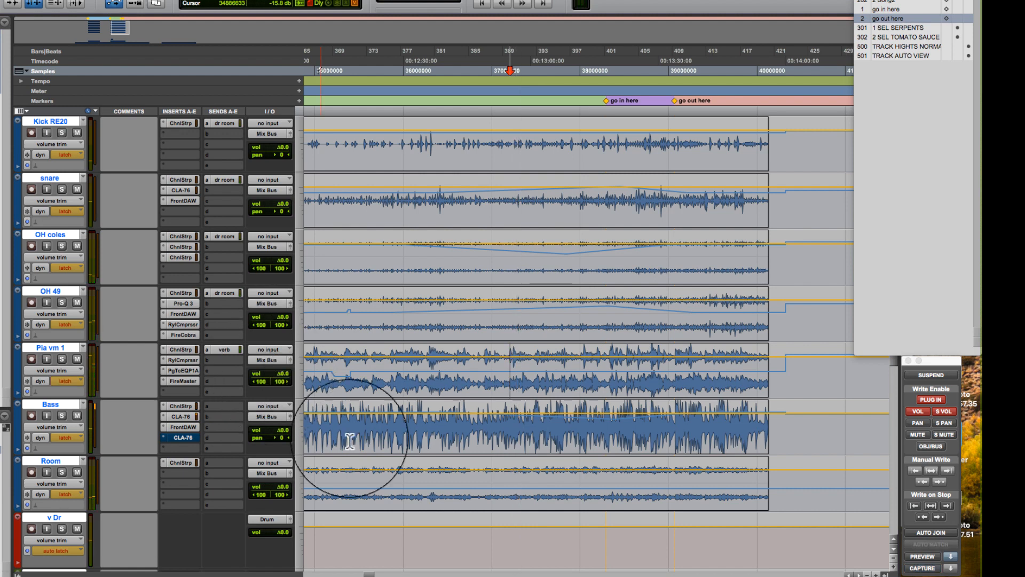
left_click(923, 556)
key("space")
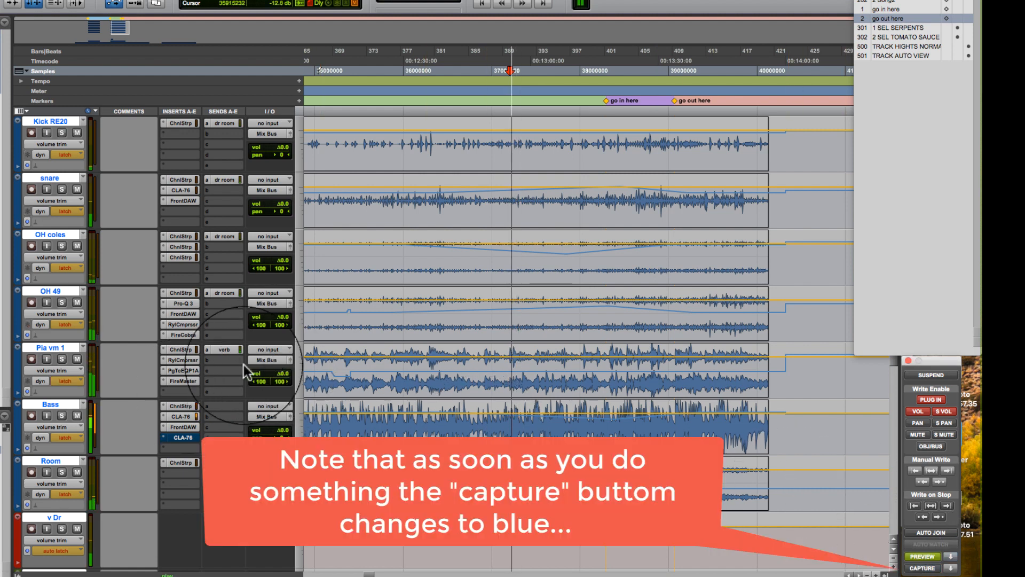
left_click_drag(274, 374, 275, 361)
left_click_drag(278, 423, 277, 413)
left_click_drag(286, 322, 281, 303)
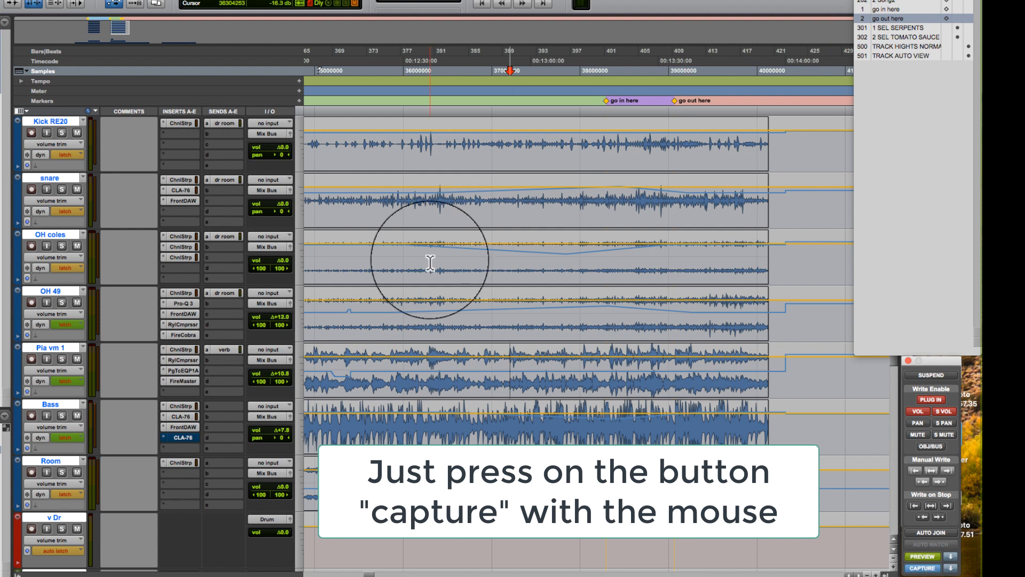
Step: During playback, punch the previewed trims in at about bar 390, AutoMatch out at about bar 392, and stop to write them
key("space")
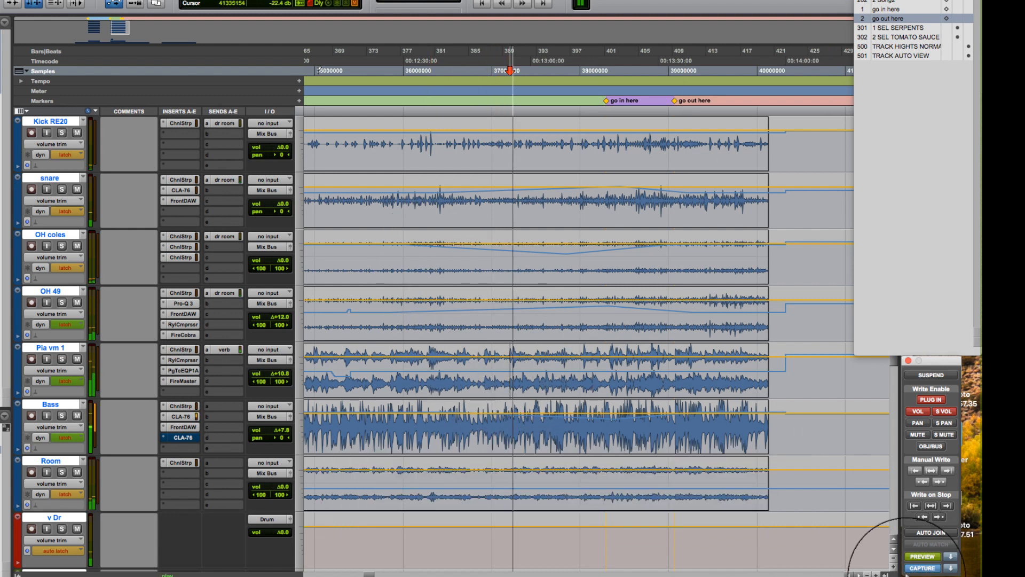
left_click(950, 557)
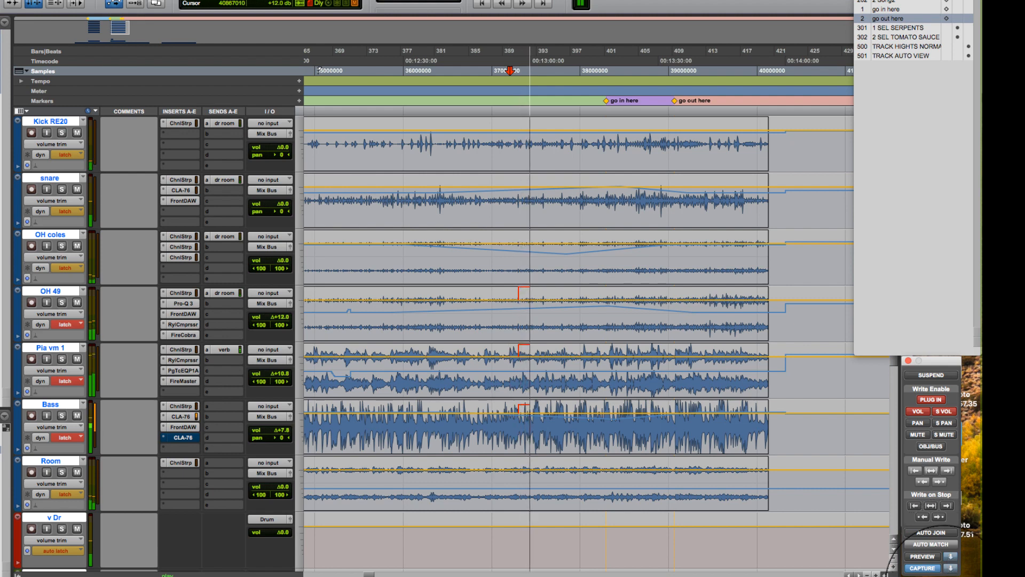
left_click(930, 544)
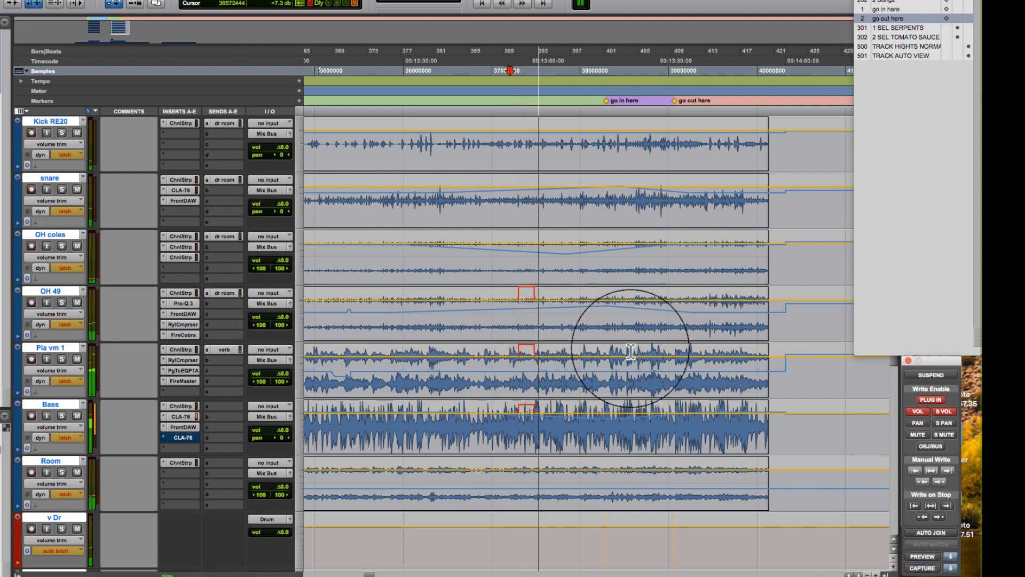
key("space")
Step: Preview lower volume trims near Song2's start: -4.8 dB on Pia vm 1, -6.6 dB on OH 49 and -5.3 dB on OH coles
left_click(696, 363)
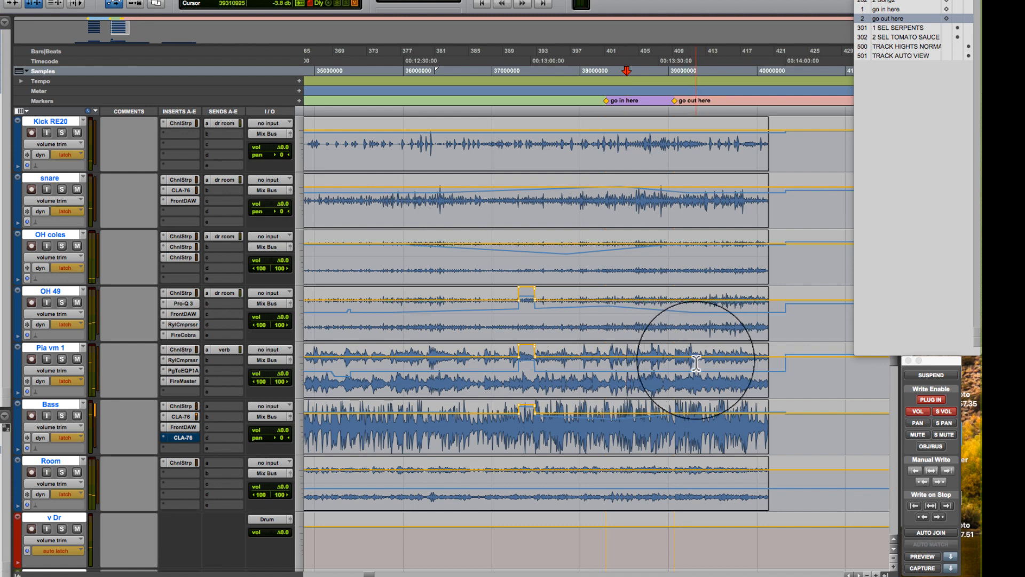
left_click(652, 358)
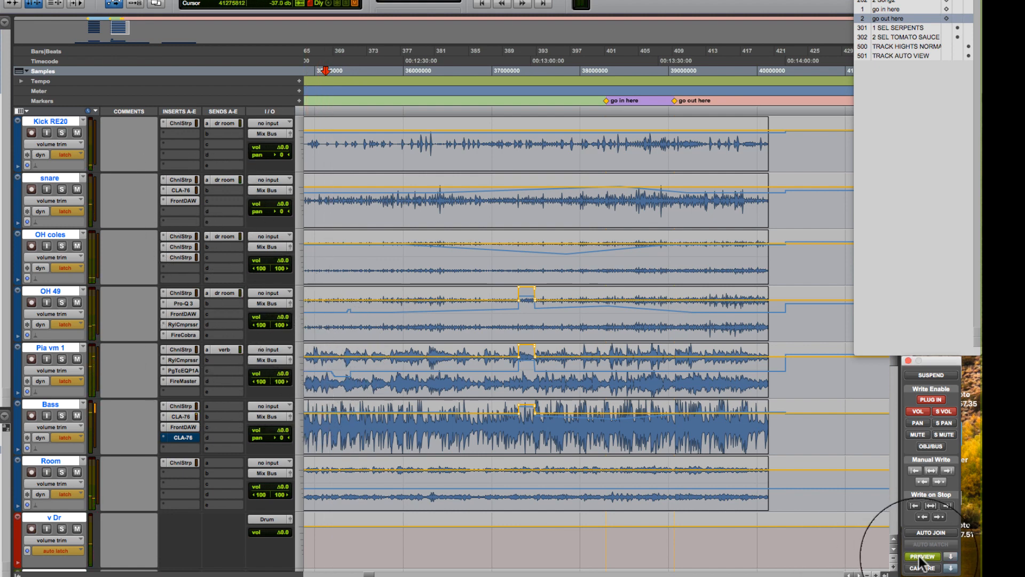
key("space")
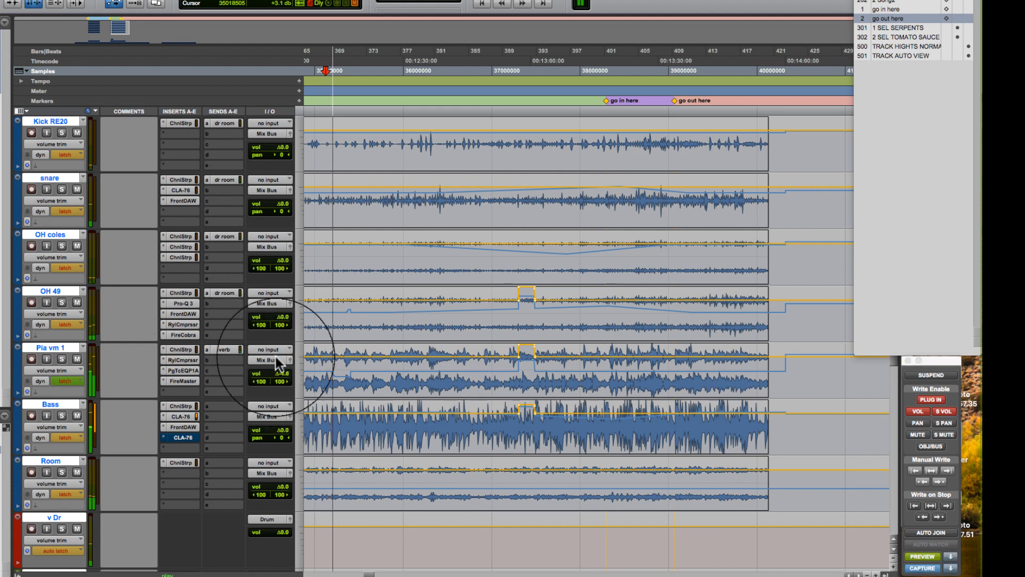
left_click_drag(274, 318, 274, 324)
left_click_drag(278, 264, 279, 267)
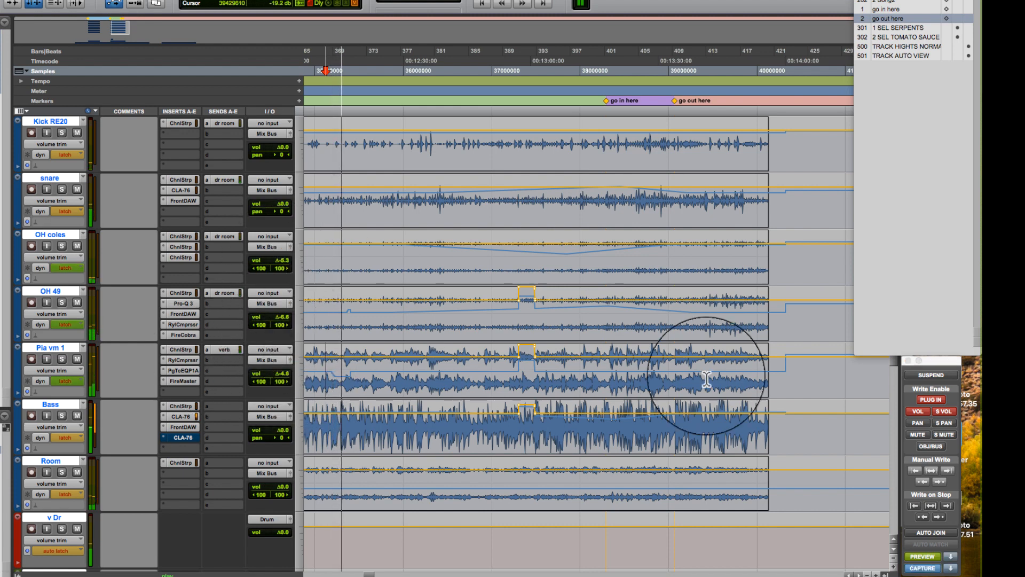
Step: Punch the lower previewed trims in at about bar 370, AutoMatch out at about bar 372, and stop to write them
left_click(950, 556)
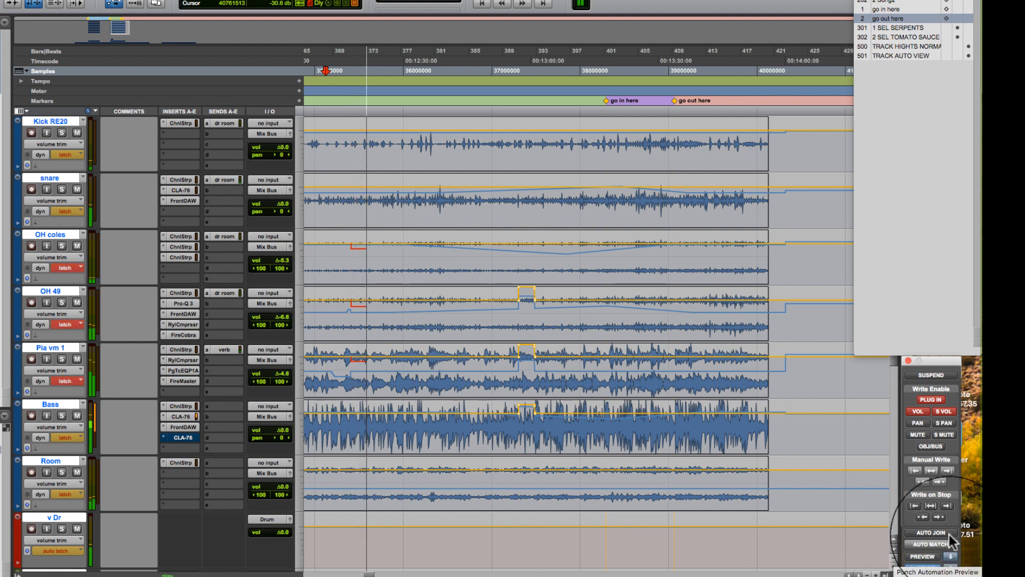
left_click(940, 545)
key("space")
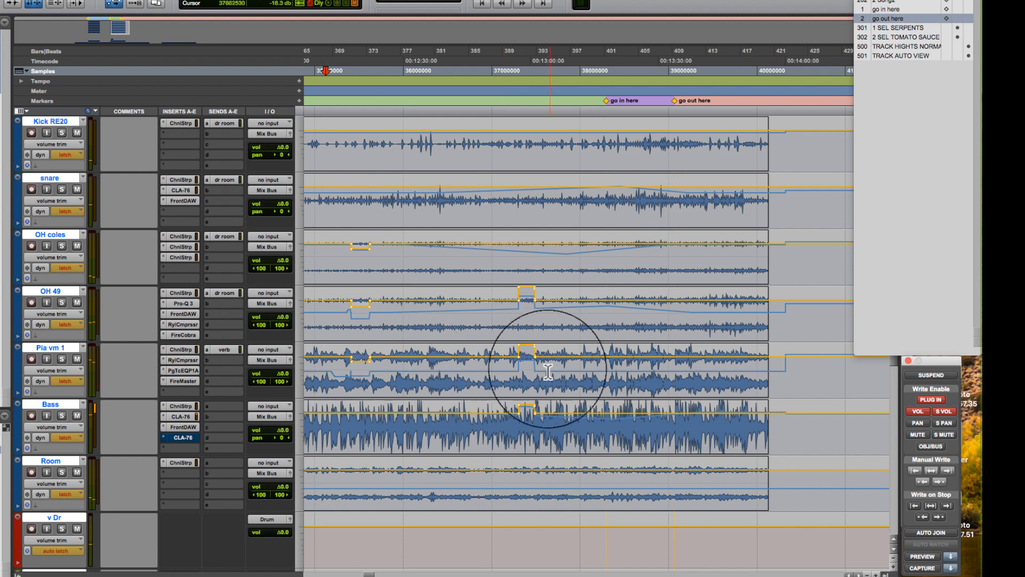
Step: Play from inside the raised trim section at about bar 391 and capture its trim values
left_click(526, 353)
key("space")
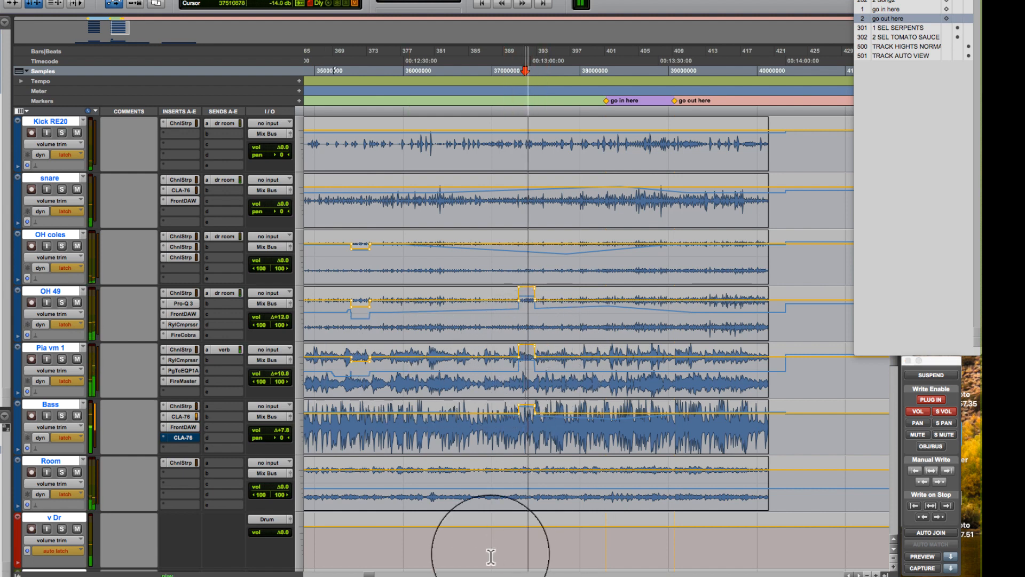
key("space")
Step: During playback, punch the captured trims in at about bar 380, AutoMatch out at about bar 382, and stop to write them
scroll(368, 550, "left", 3)
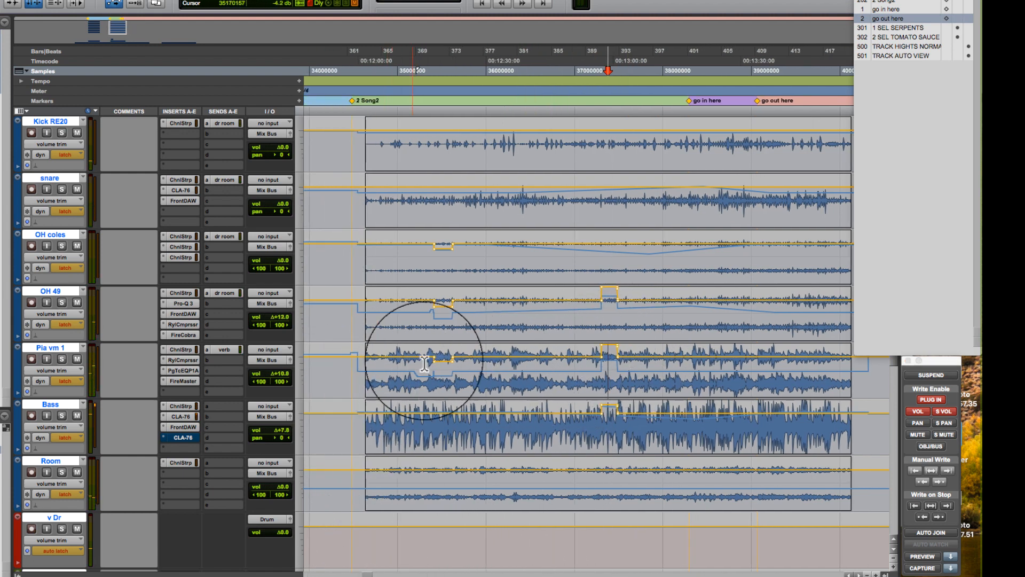
left_click(507, 344)
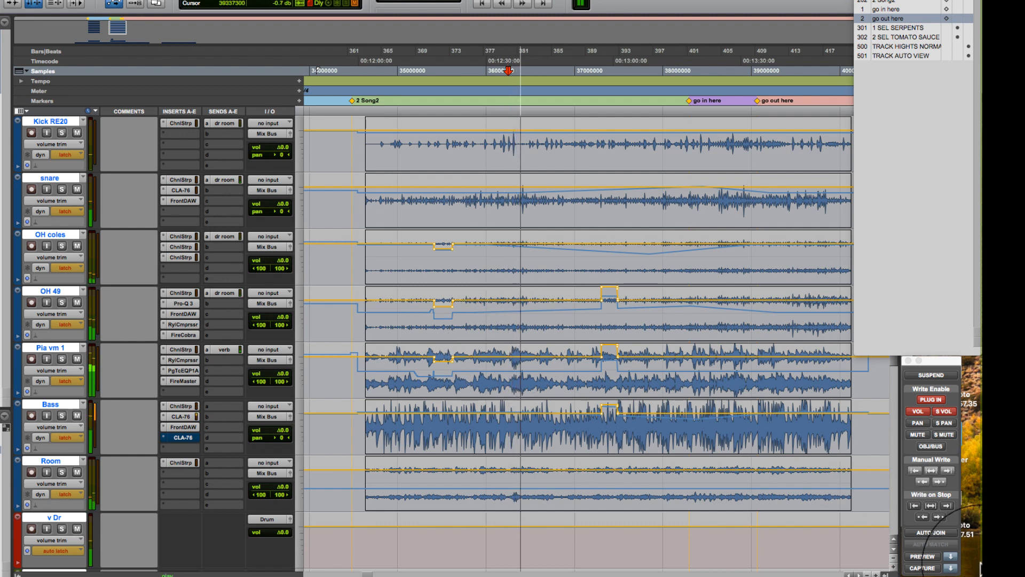
key("space")
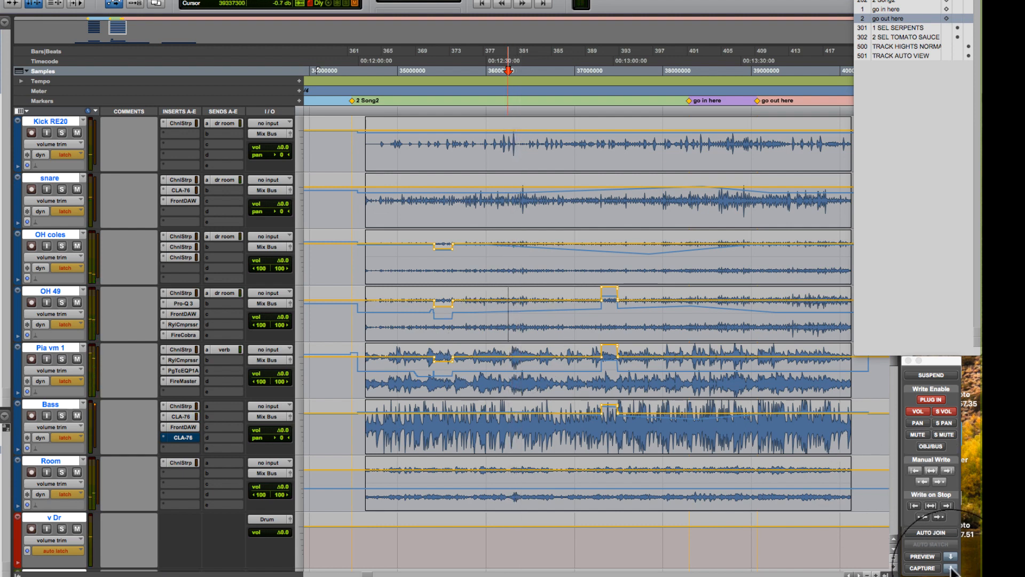
key("space")
left_click(951, 568)
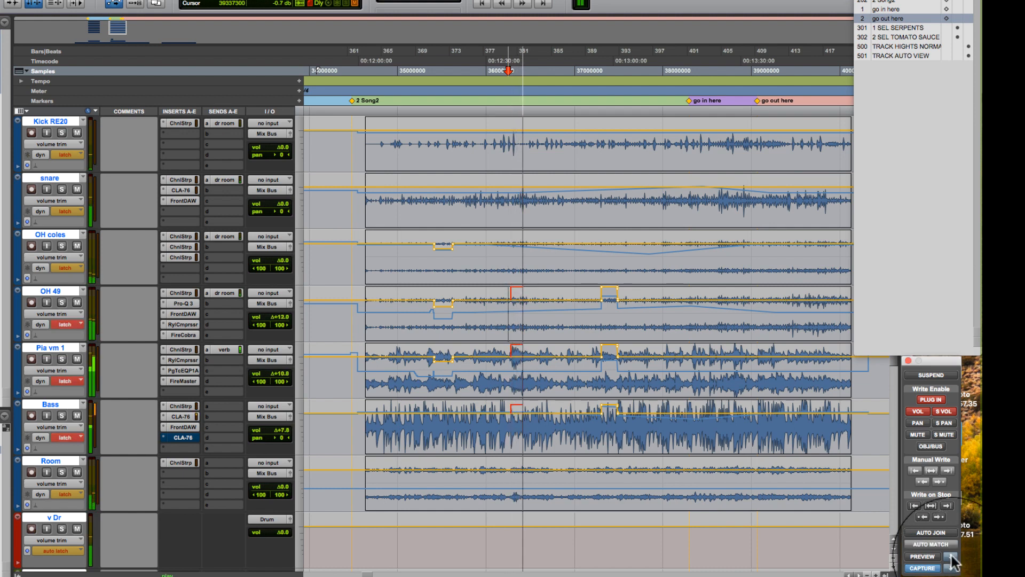
left_click(934, 544)
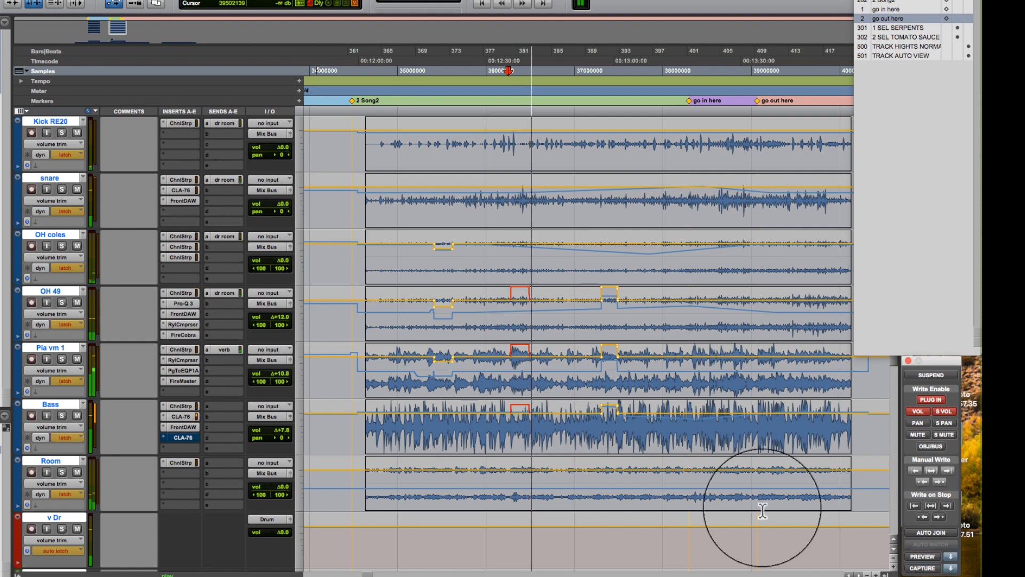
key("space")
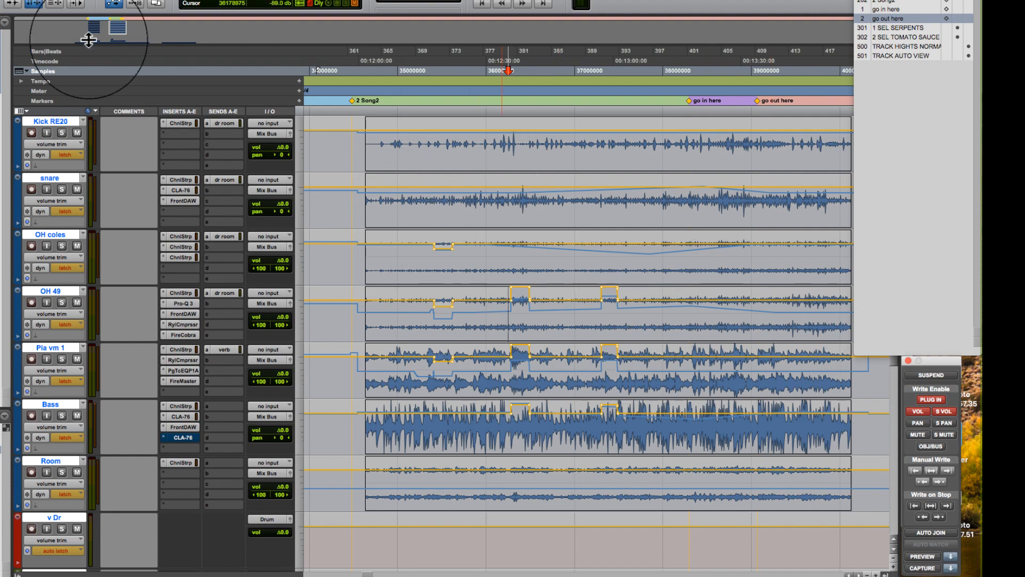
Step: Select about bars 397 to 412 on the Bass track, punch the captured trims, and manually write them across the whole selection
key("r")
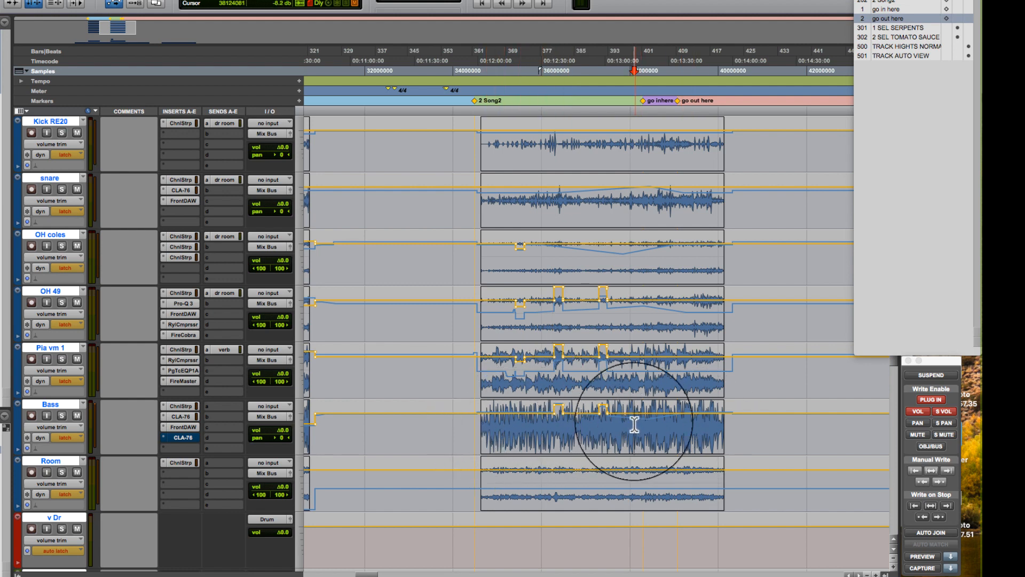
left_click_drag(634, 424, 703, 432)
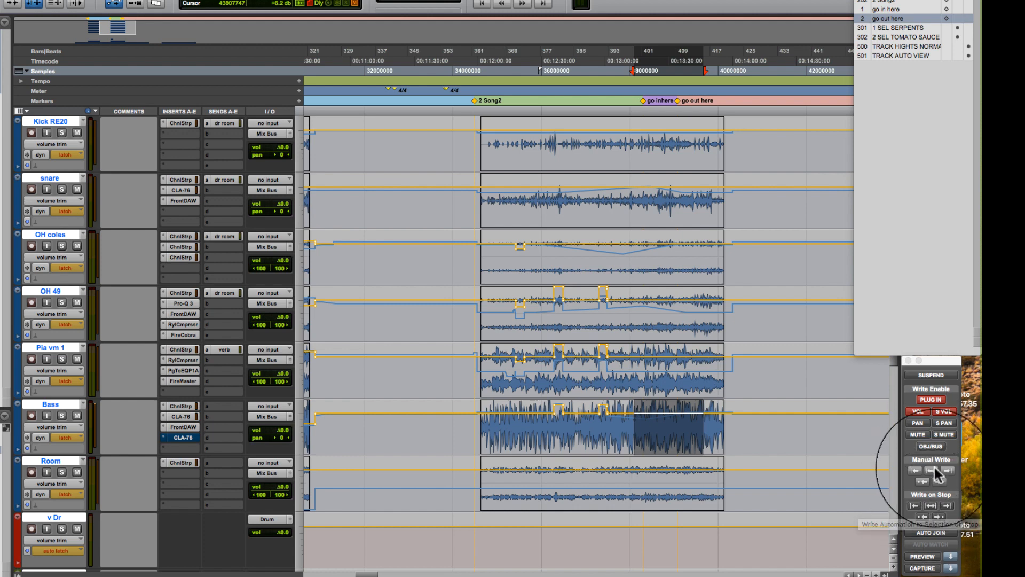
left_click(632, 420)
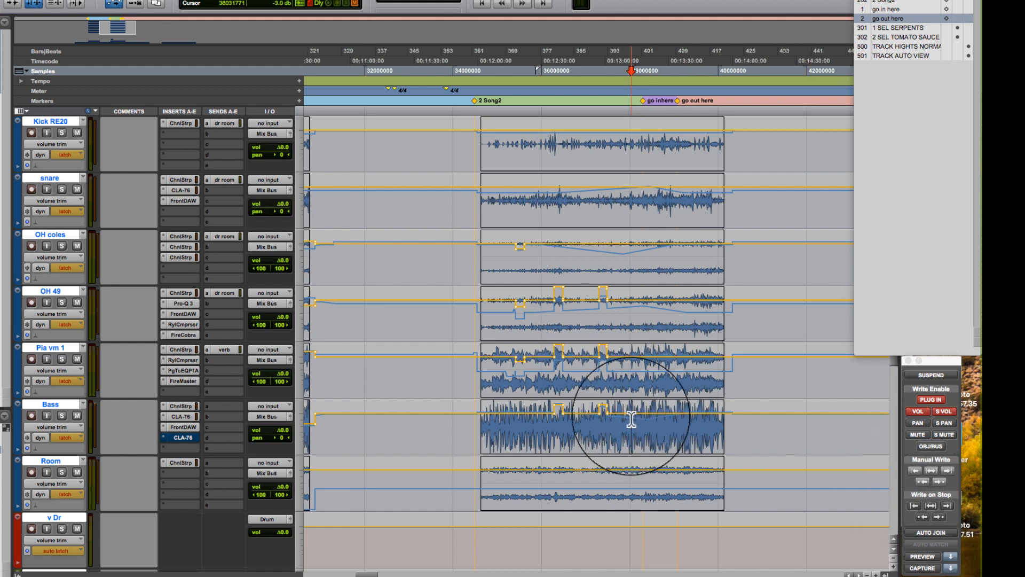
left_click_drag(631, 419, 695, 423)
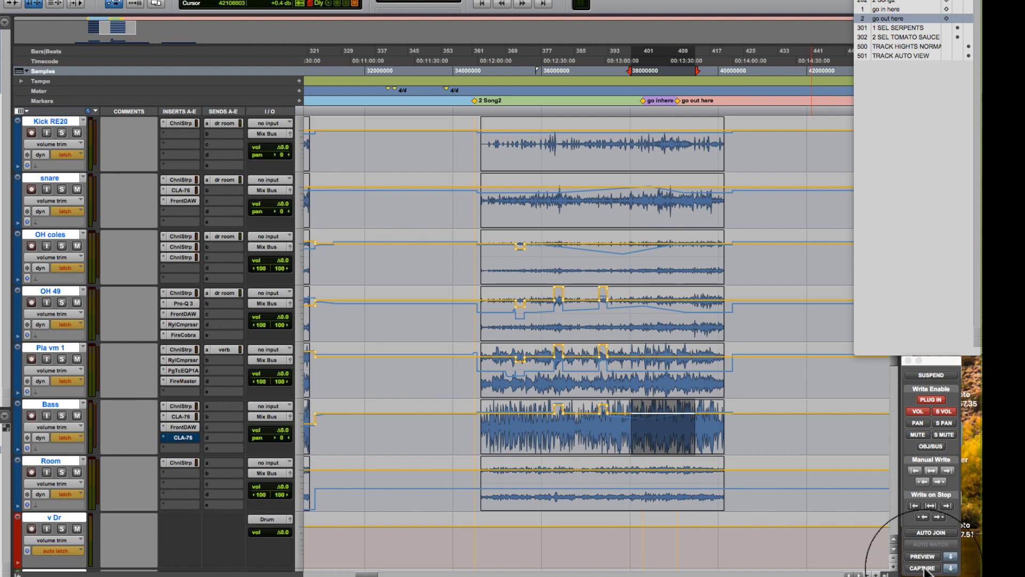
left_click(952, 569)
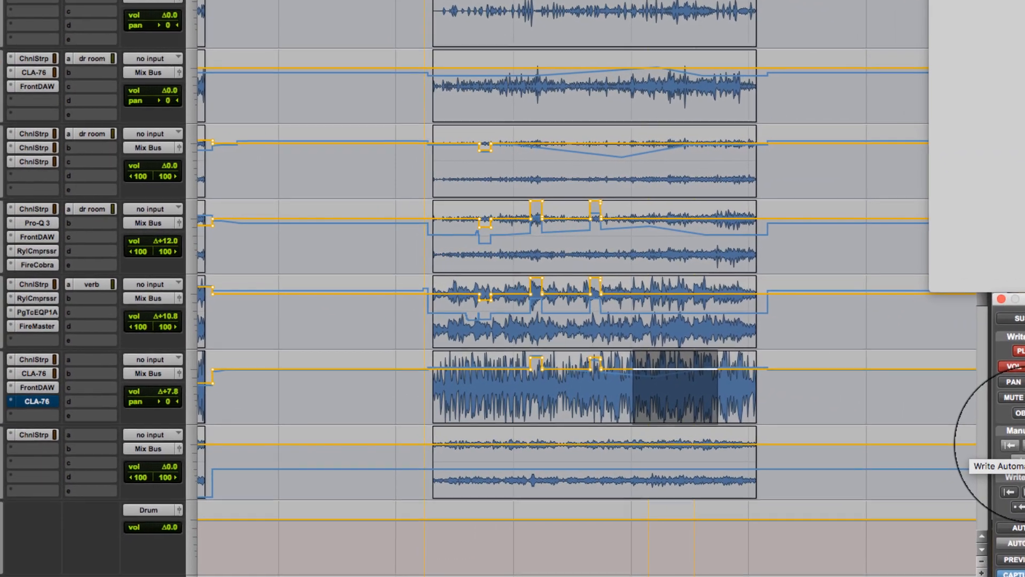
left_click(965, 435)
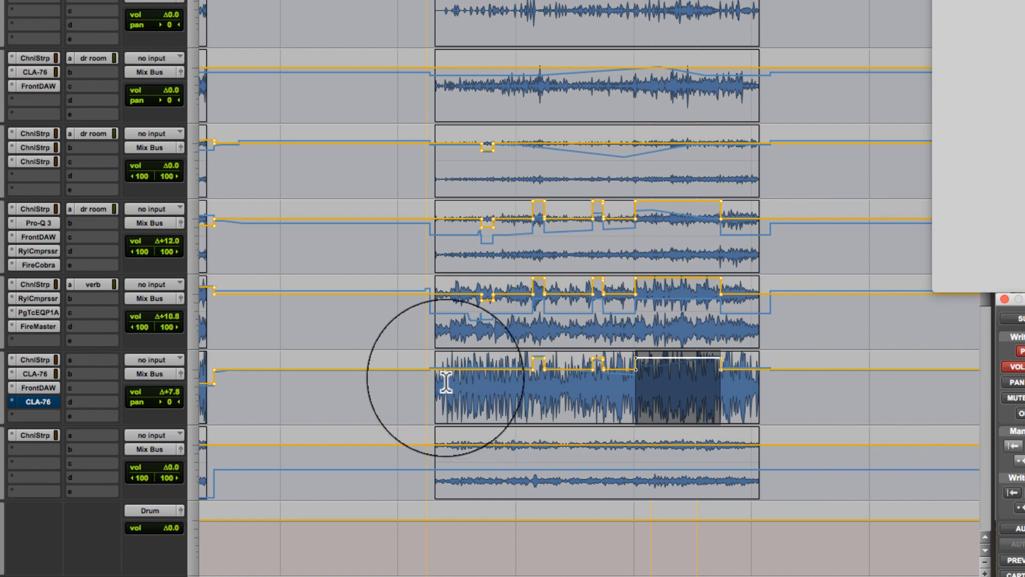
Step: Select Song2's opening up to about bar 369 on Bass, punch the captured trims, and manually write them across the selection
mouse_move(446, 383)
left_mouse_down()
mouse_move(476, 383)
mouse_move(431, 371)
left_mouse_up()
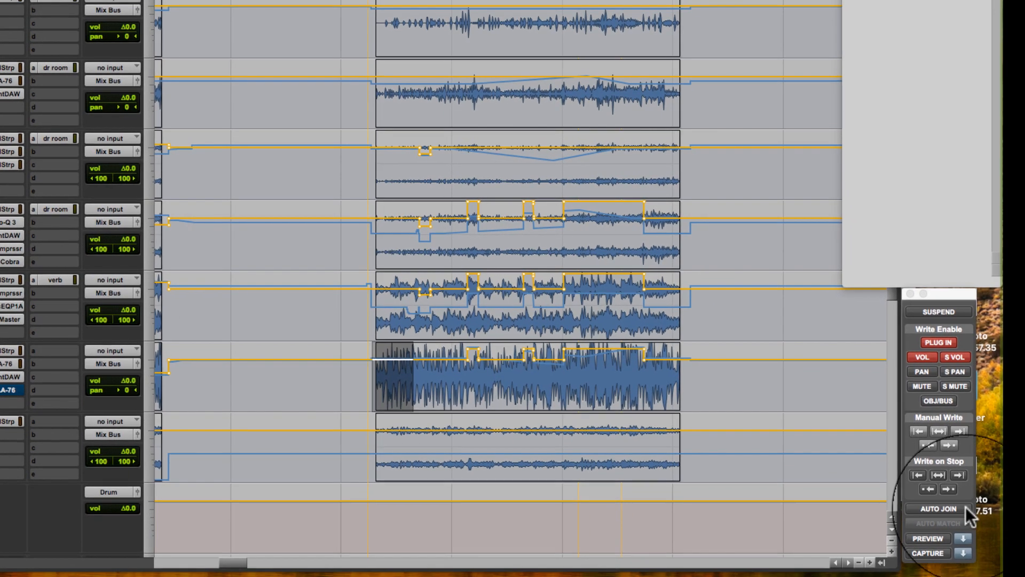
left_click(963, 553)
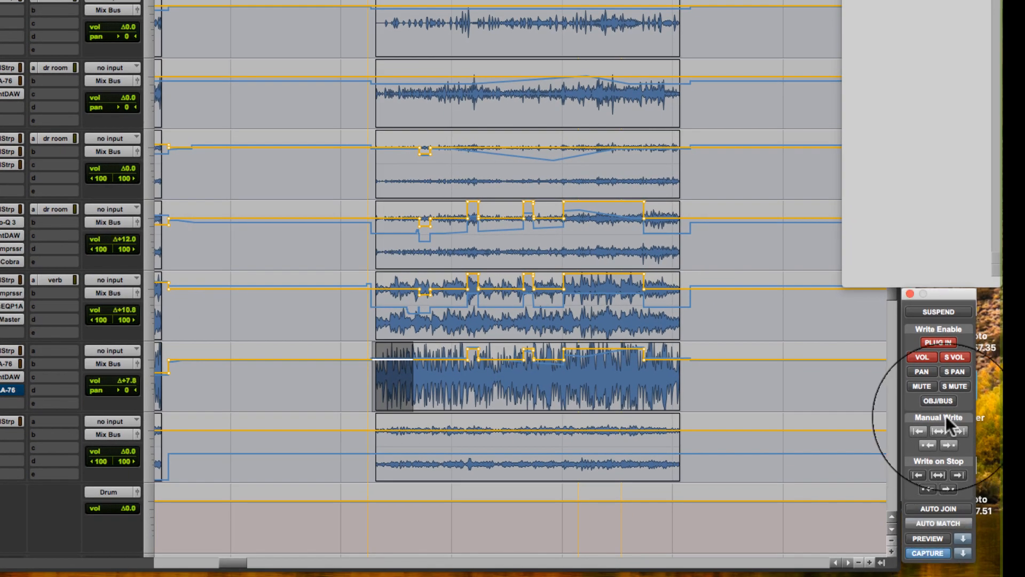
left_click(939, 431)
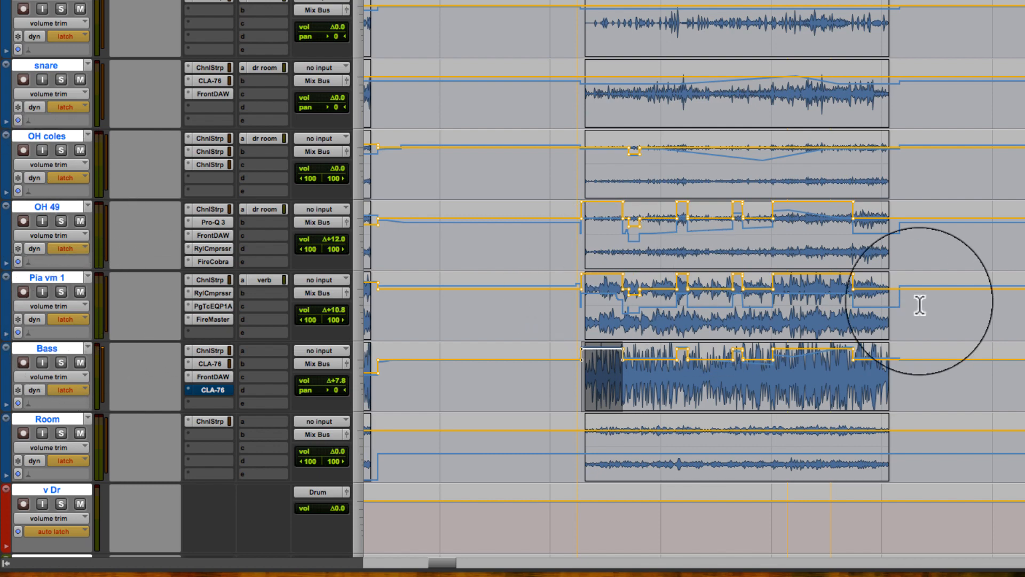
Step: Select the empty range after Song2, about bars 424 to 442, punch the captured trims, and set Write on Stop to the whole selection
left_click_drag(917, 299, 980, 310)
left_click_drag(914, 96, 1014, 106)
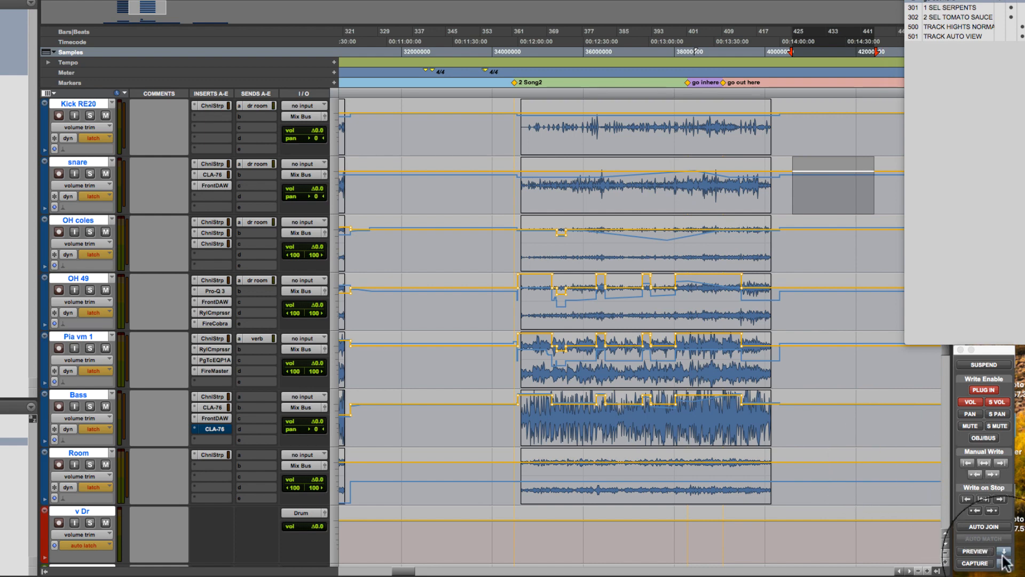
left_click(1004, 564)
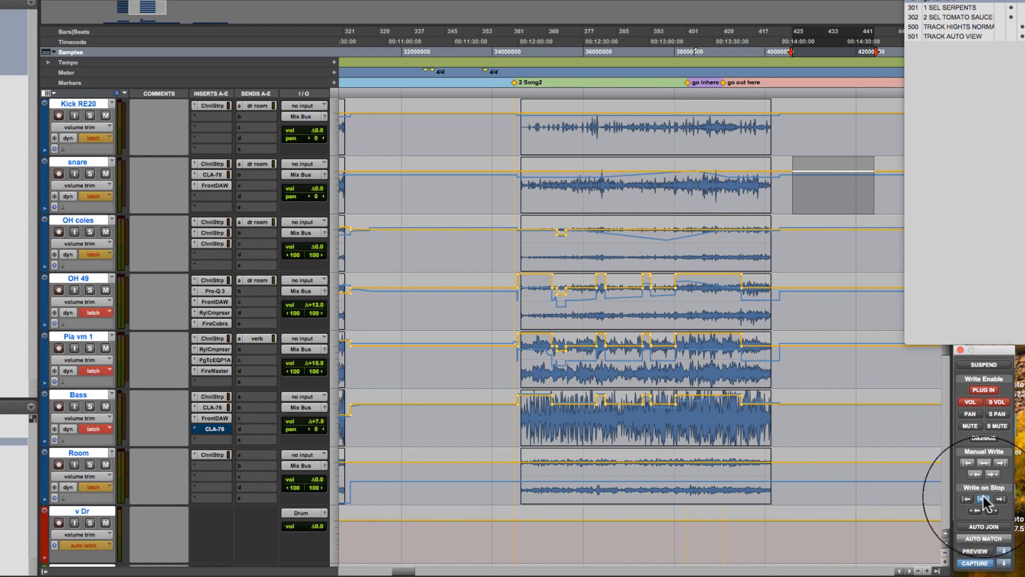
left_click(984, 499)
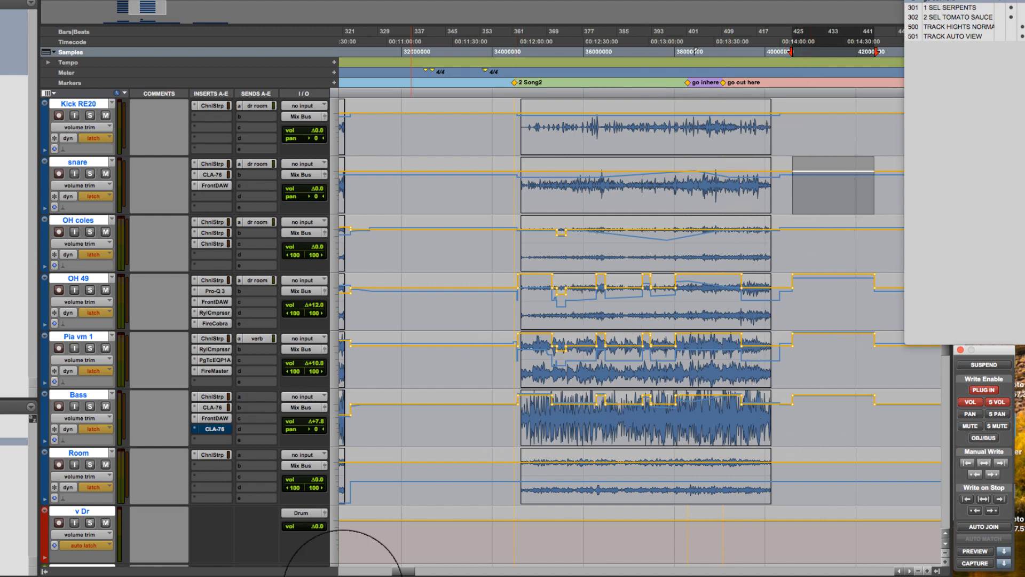
Step: Select about bars 299 to 321 of Song1 on the Pla vm 1 track, punch the captured trims, and manually write them across the selection
left_click_drag(402, 572, 391, 572)
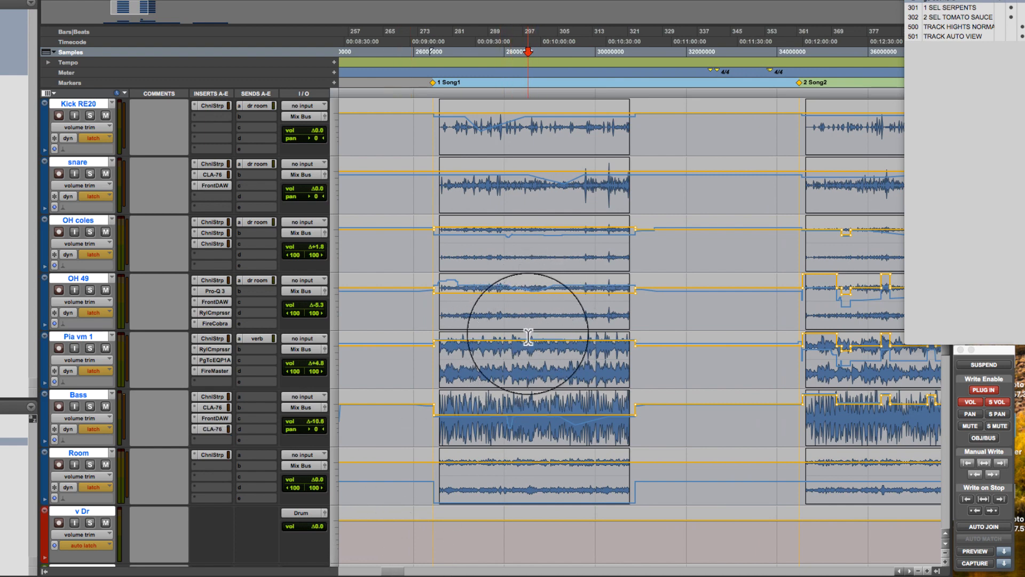
left_click(529, 337)
key("space")
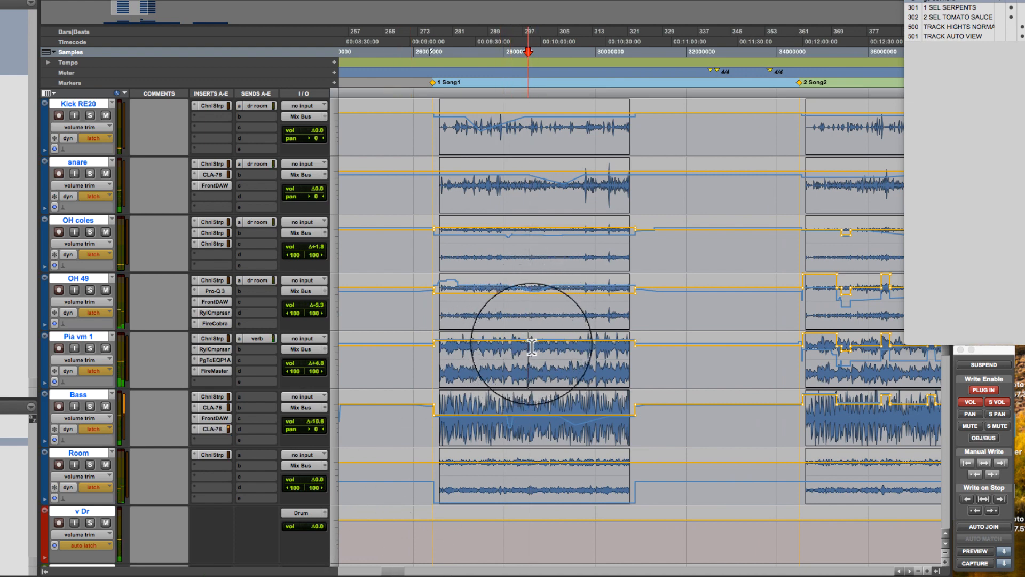
left_click_drag(528, 346, 633, 348)
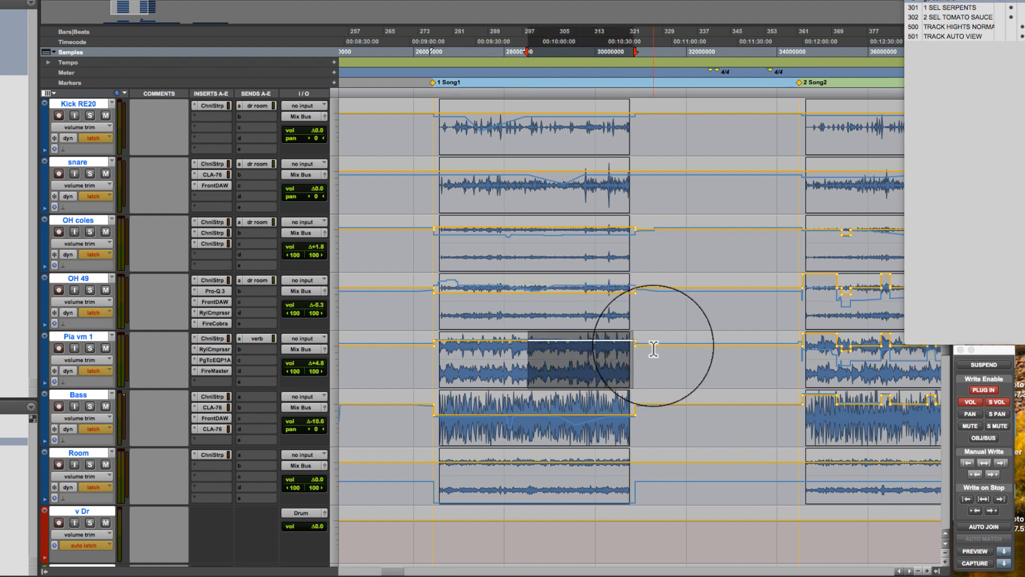
left_click(535, 346, "shift")
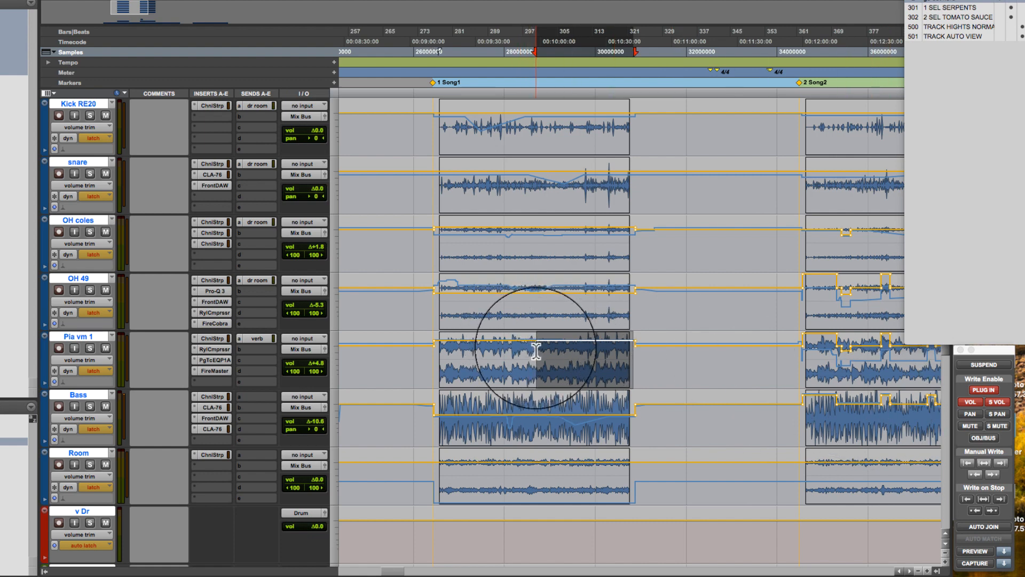
left_click(1004, 563)
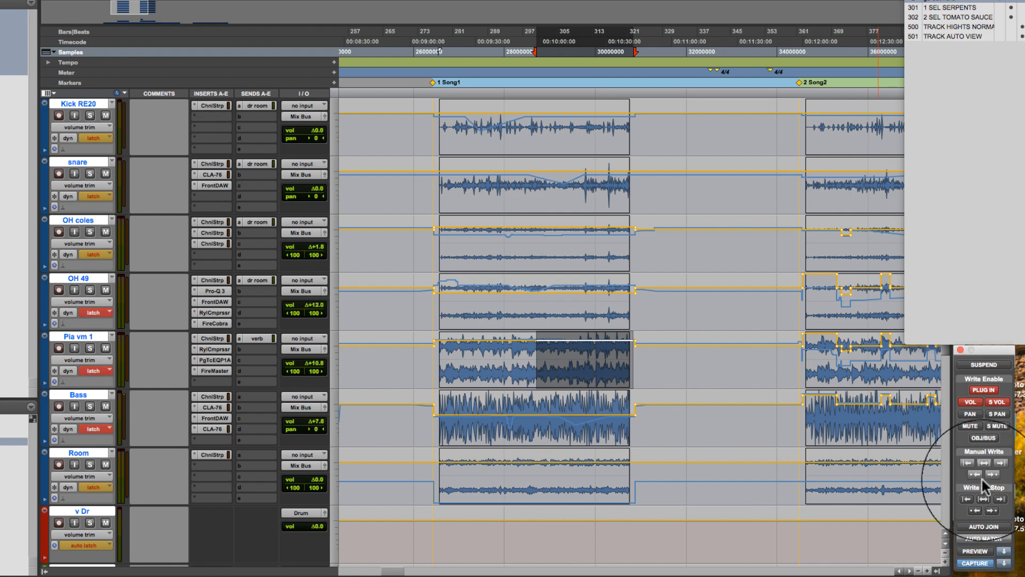
left_click(984, 463)
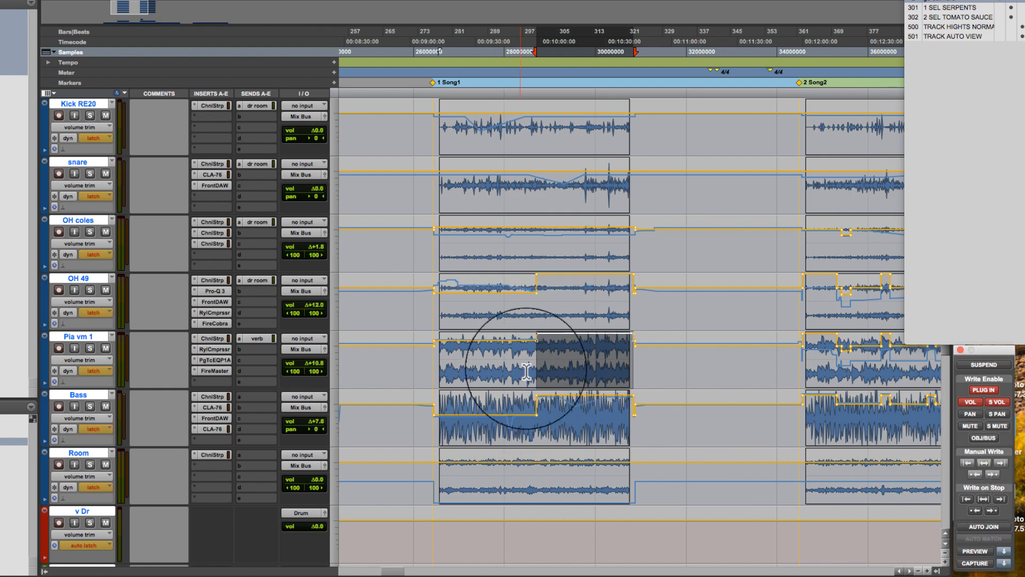
Step: Audition the trim change at about bar 299 in Song1, and undo the written trims
left_click(534, 338)
key("space")
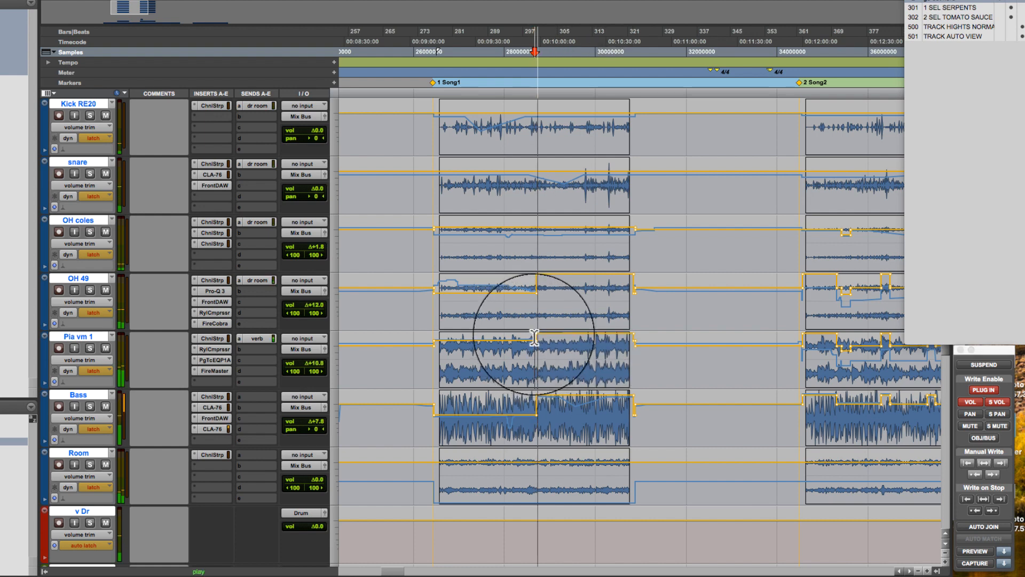
key("space")
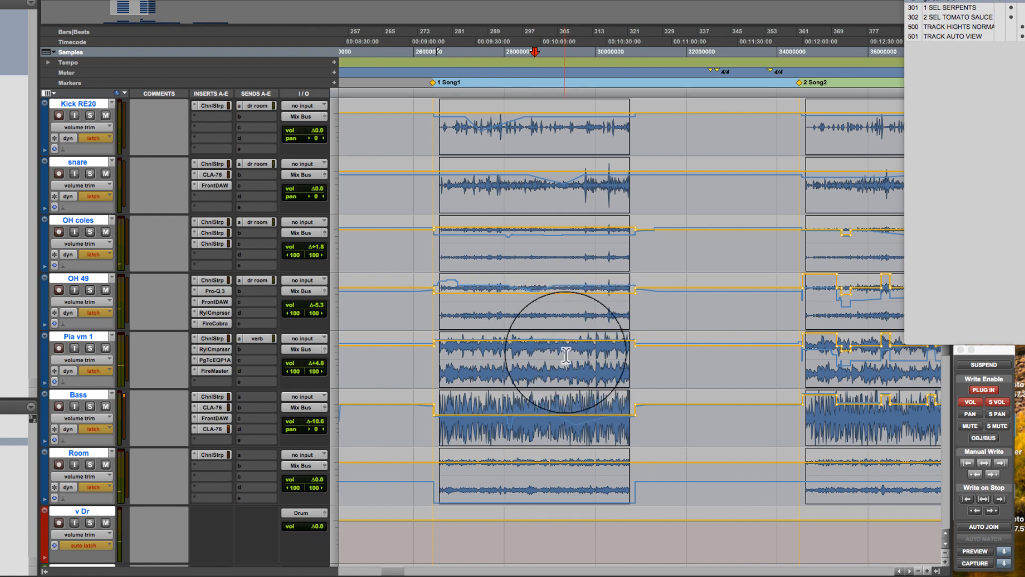
left_click(562, 355)
left_click(750, 459)
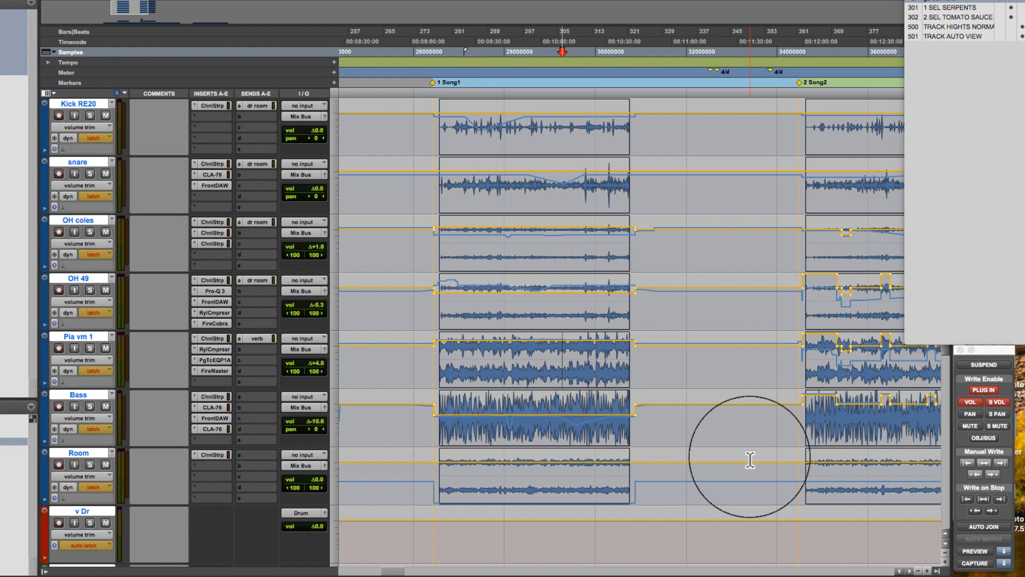
left_click(707, 466)
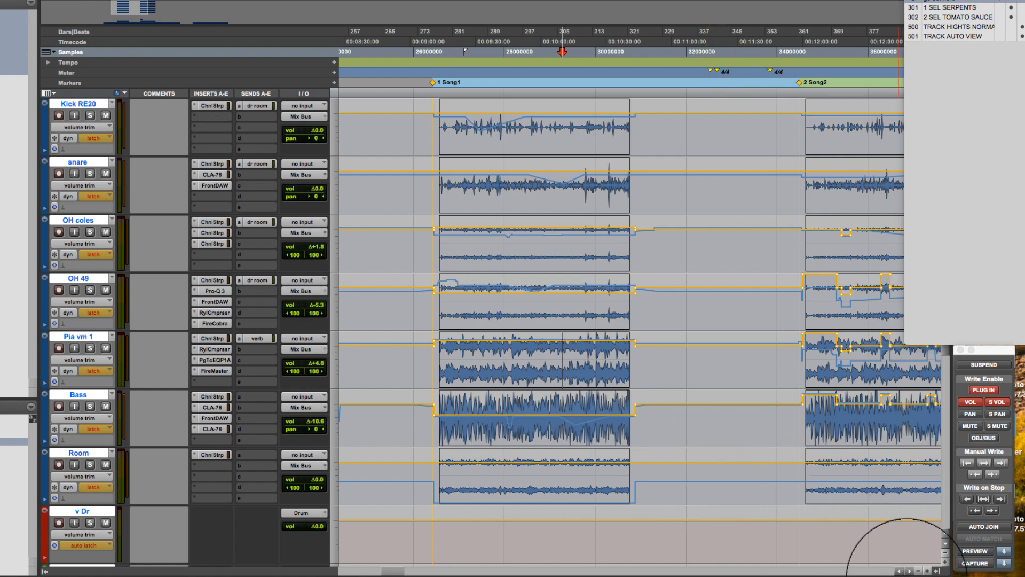
left_click(908, 571)
left_click(908, 571)
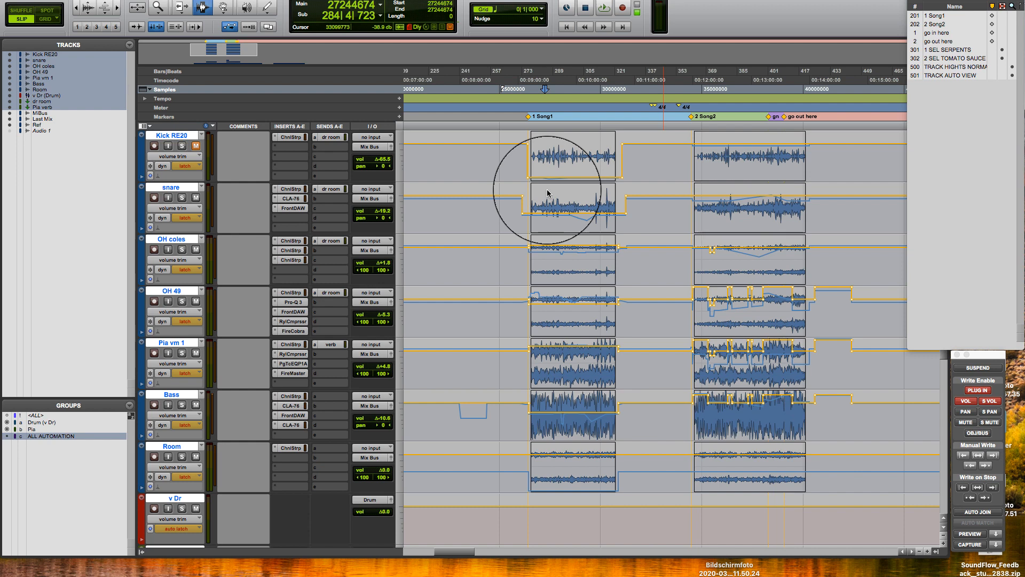
Step: Audition Song1 from about bar 283 and capture the tracks' automation values at that point
left_click(543, 162)
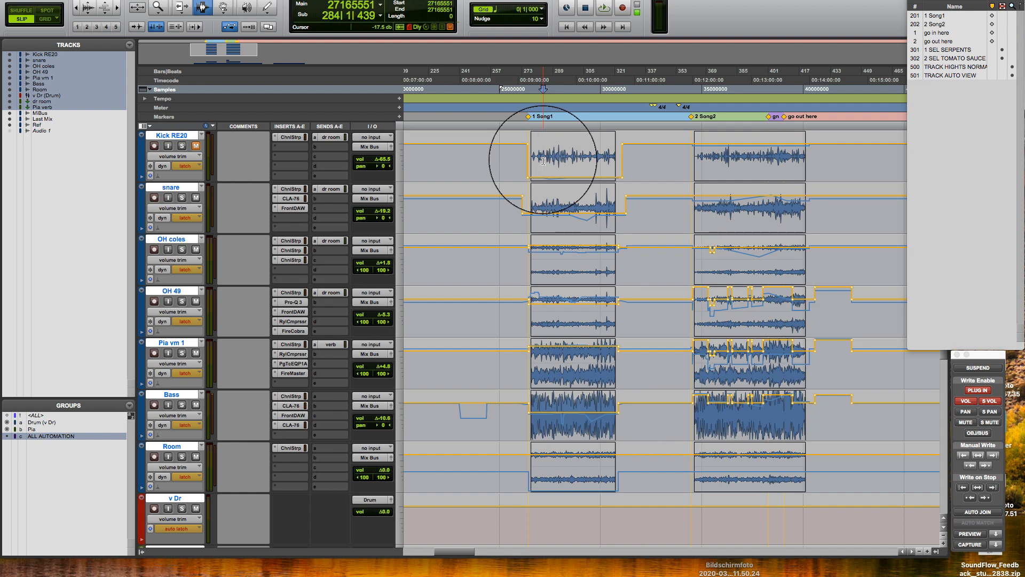
left_click(488, 162)
left_click(539, 158)
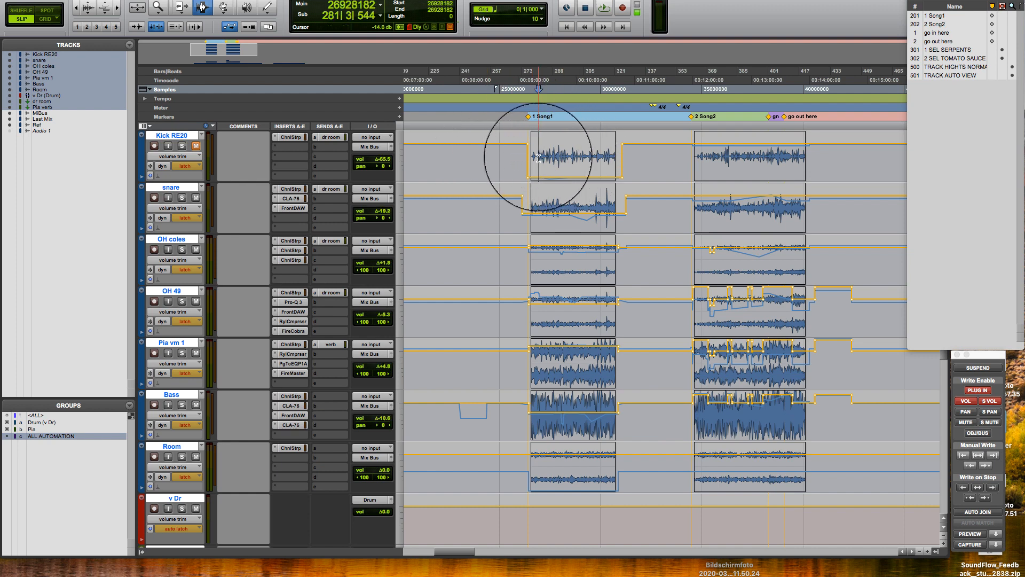
left_click(541, 158)
key("space")
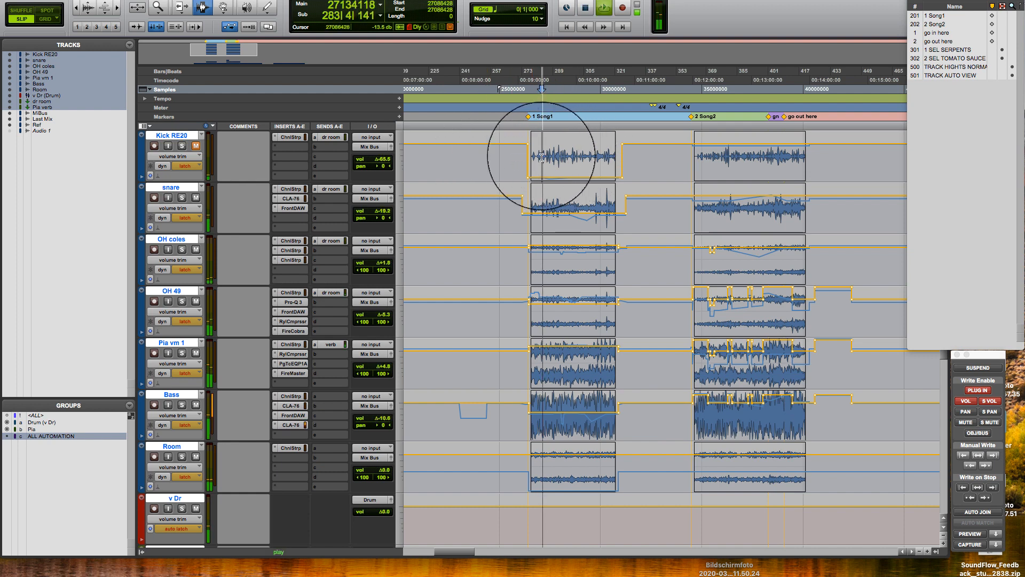
key("space")
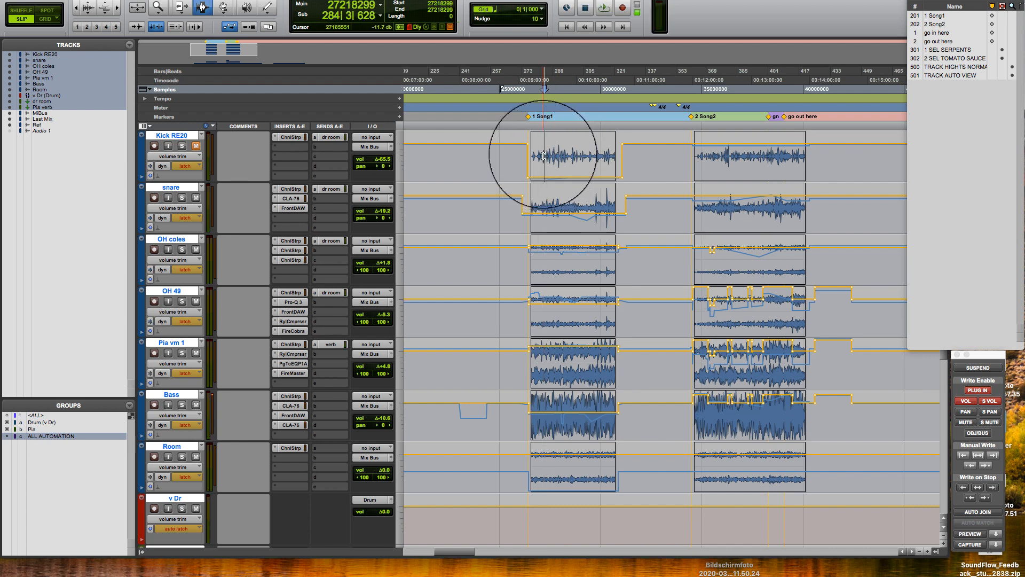
key("space")
key("space")
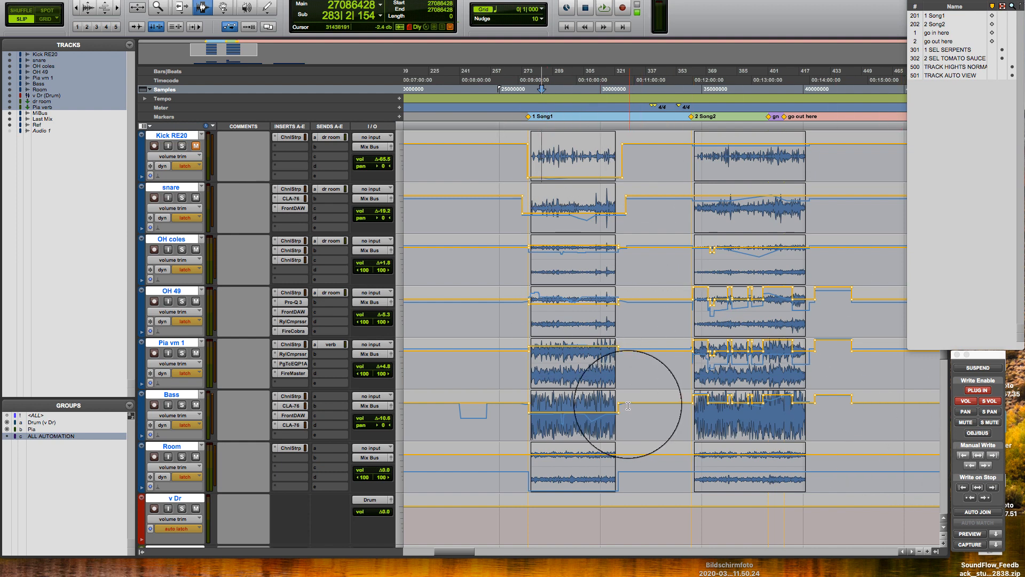
left_click(967, 546)
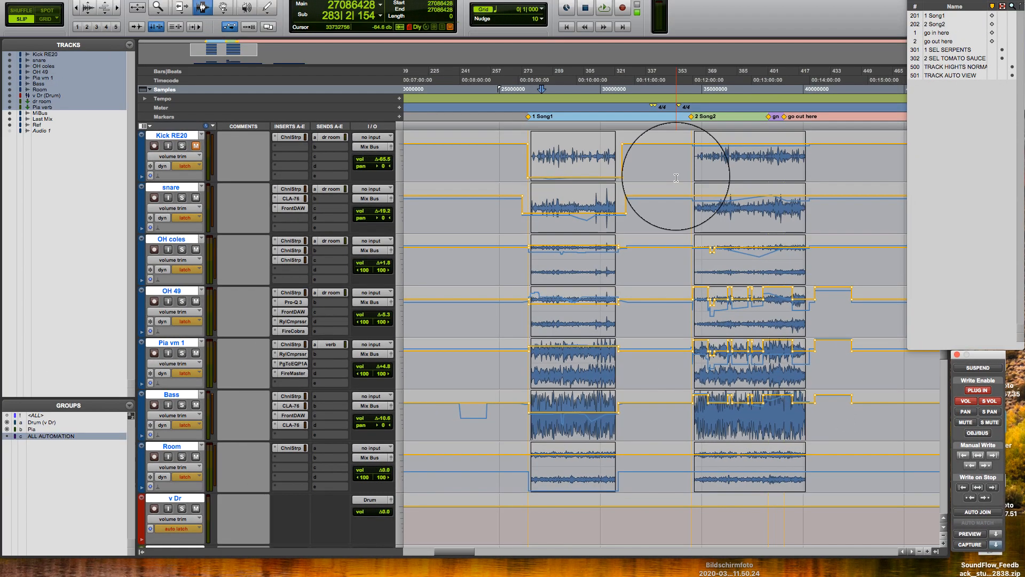
Step: Select about bars 369 to 375 of Song2 on the snare track, punch the captured values, and manually write them across the whole selection
left_click(704, 211)
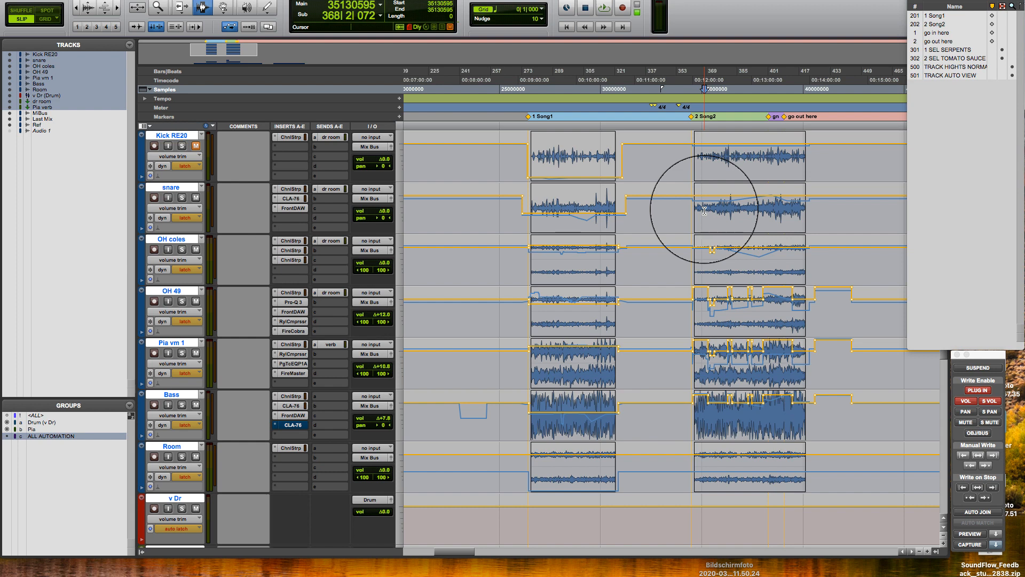
left_click(705, 198)
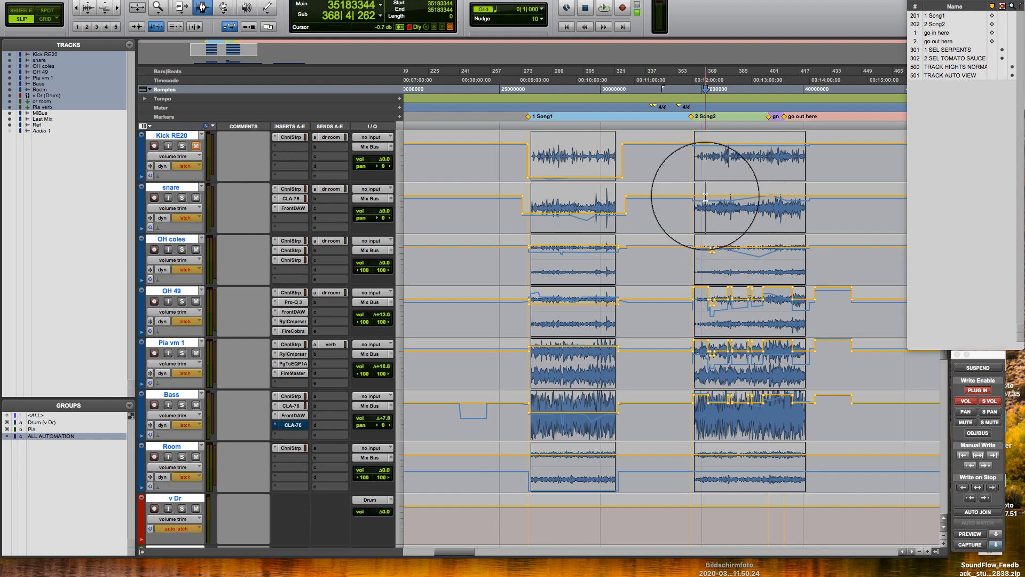
left_click_drag(705, 198, 717, 197)
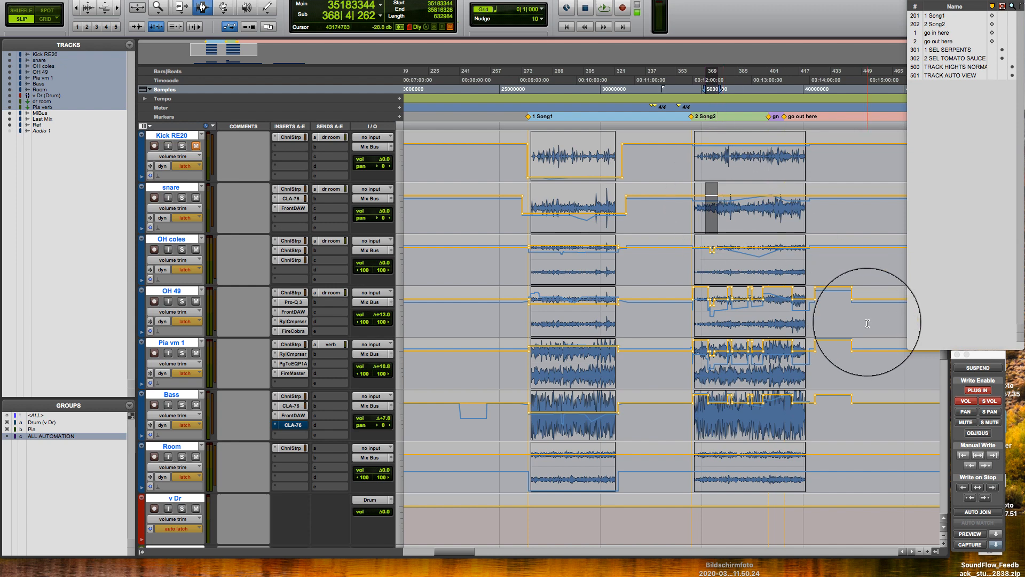
left_click(996, 545)
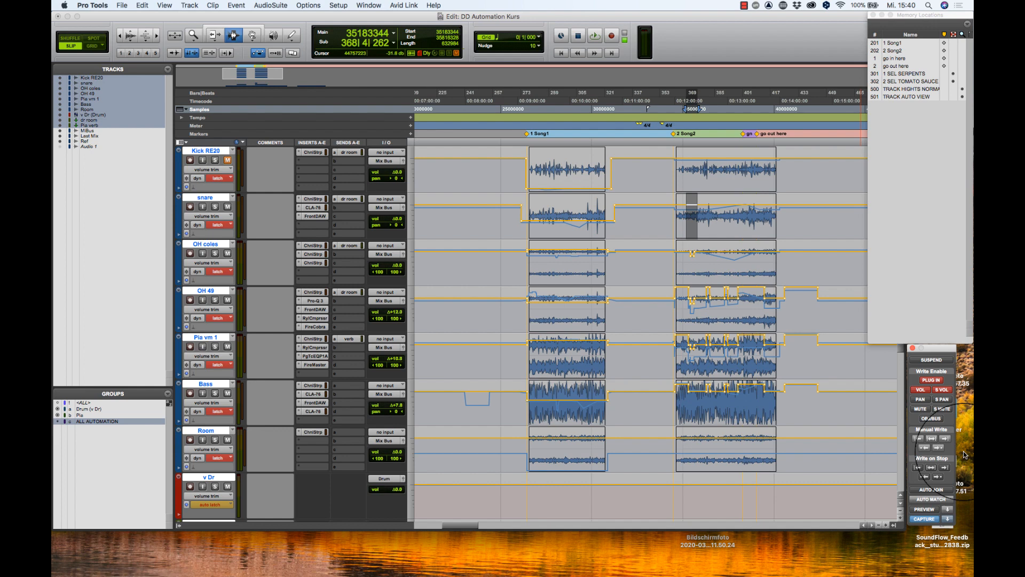
left_click(930, 440)
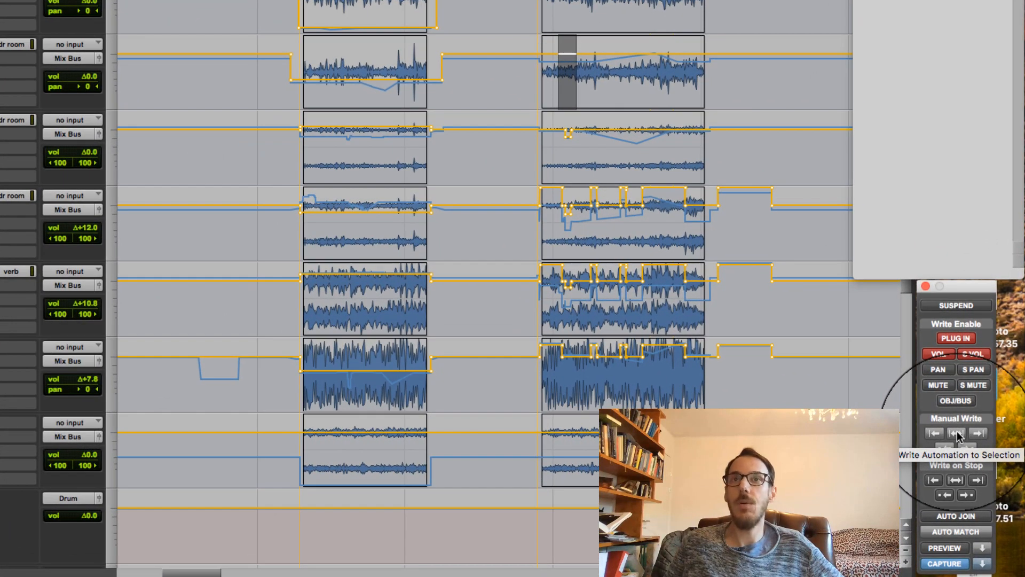
left_click(957, 431)
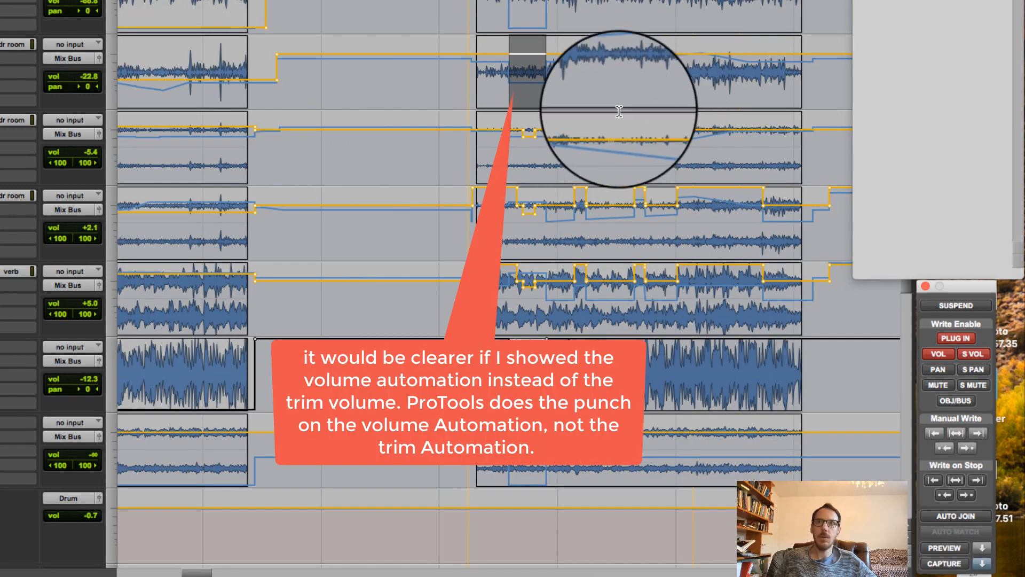
Step: Display the snare track's volume automation around Song1 and Song2 for inspection, and return the track to its volume trim view
left_click(505, 64)
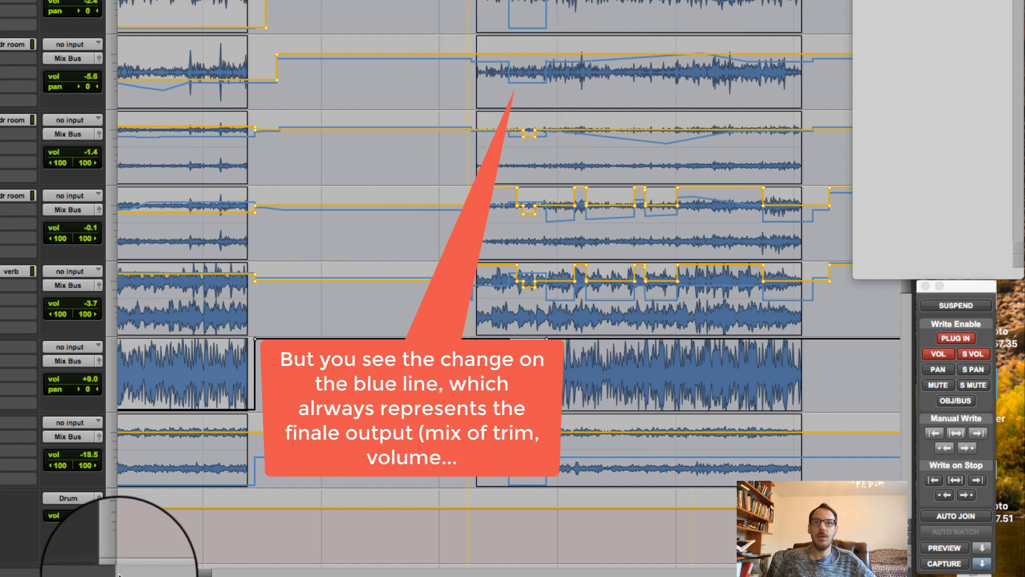
left_click_drag(197, 572, 187, 574)
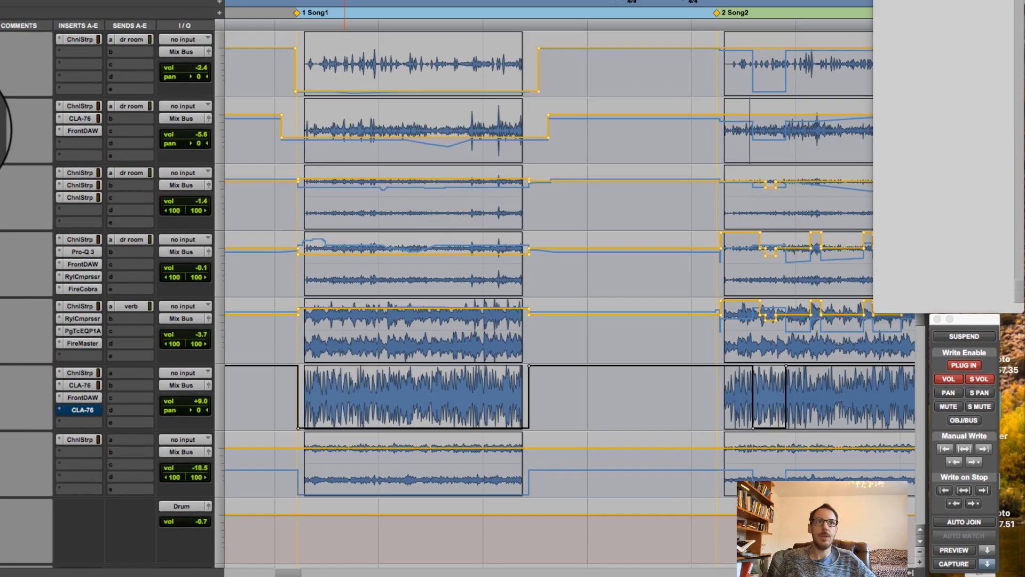
left_click(172, 228)
left_click(182, 221)
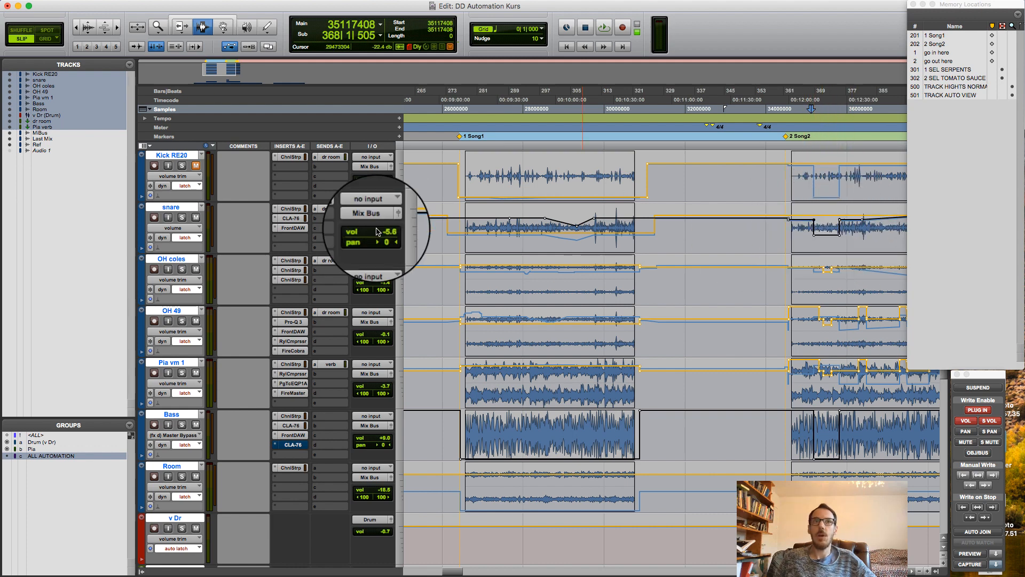
left_click(173, 228)
left_click(181, 236)
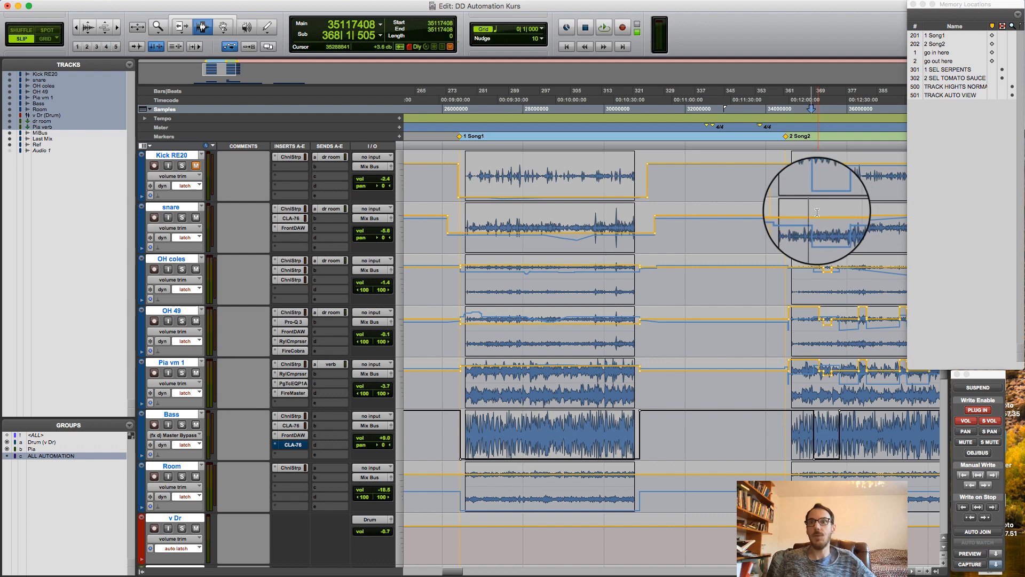
Step: Open the Bass track's last CLA-76 compressor, check its bypass state with the cursor at about bar 279, and close the plug-in
left_click(294, 446)
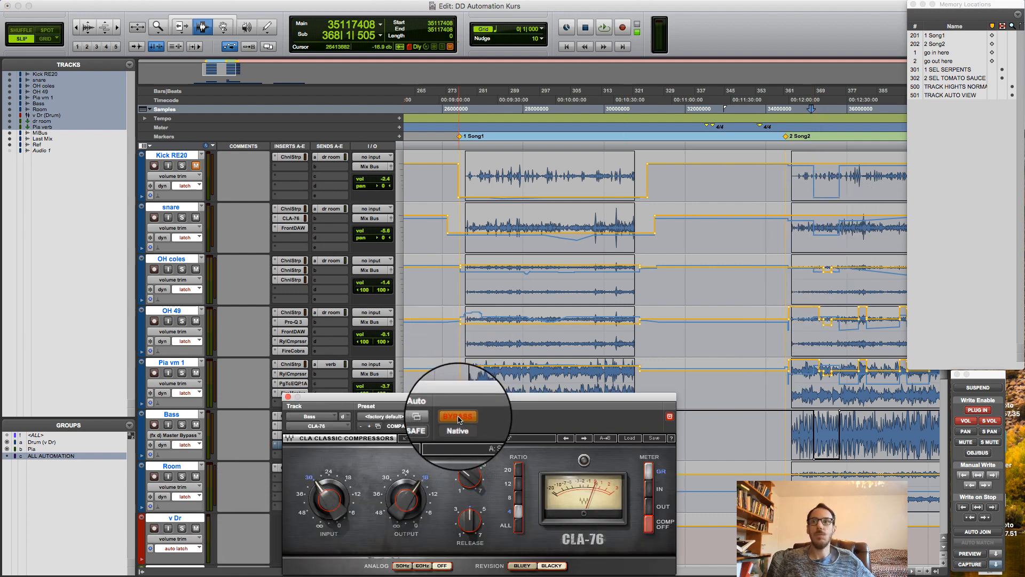
left_click(474, 391)
left_click_drag(476, 396, 472, 499)
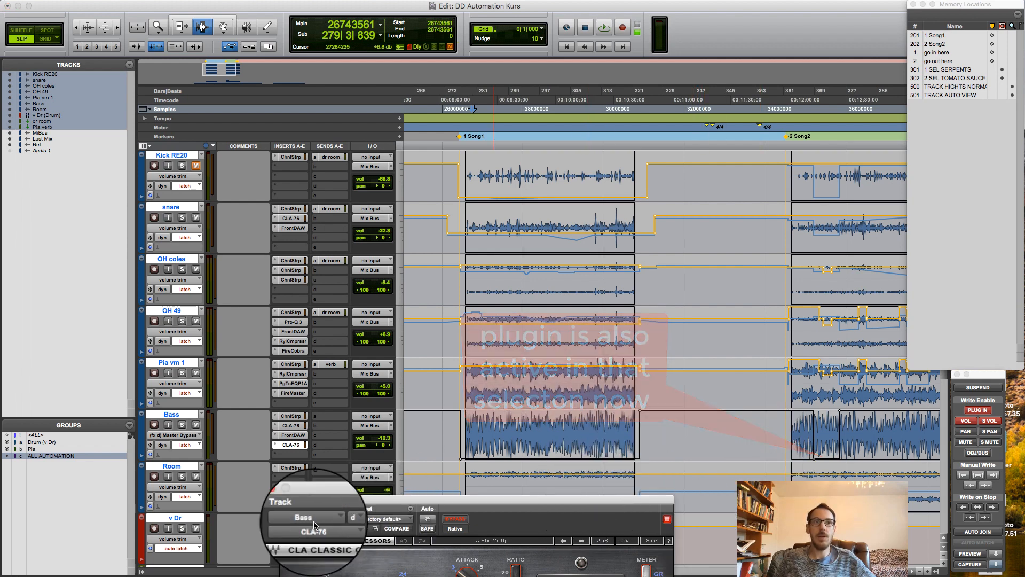
left_click(283, 499)
Step: Play Song2 from about bar 382, punch the captured values in at about bar 385, and stop at about bar 392 to write them
scroll(446, 550, "right", 5)
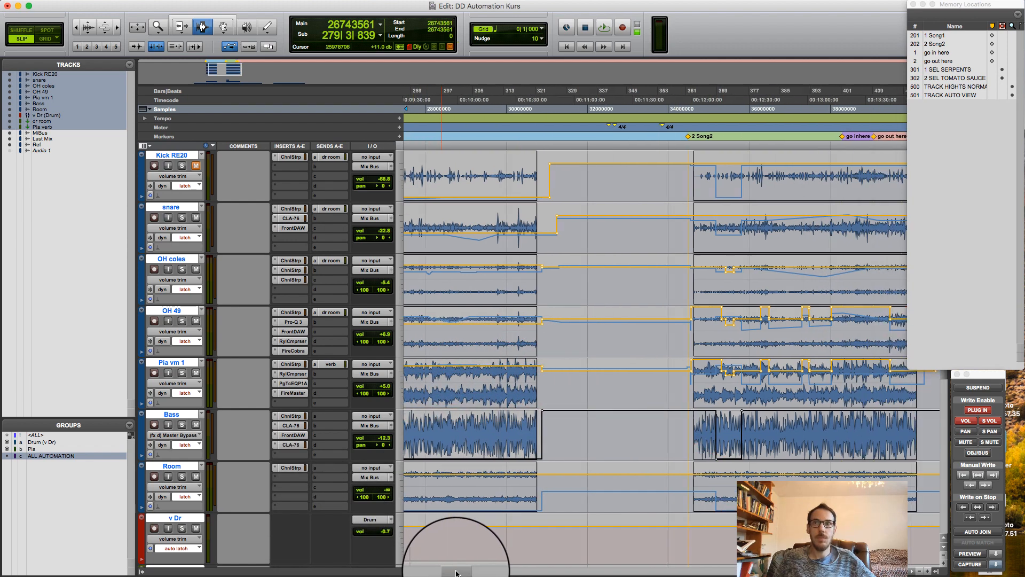
left_click(660, 236)
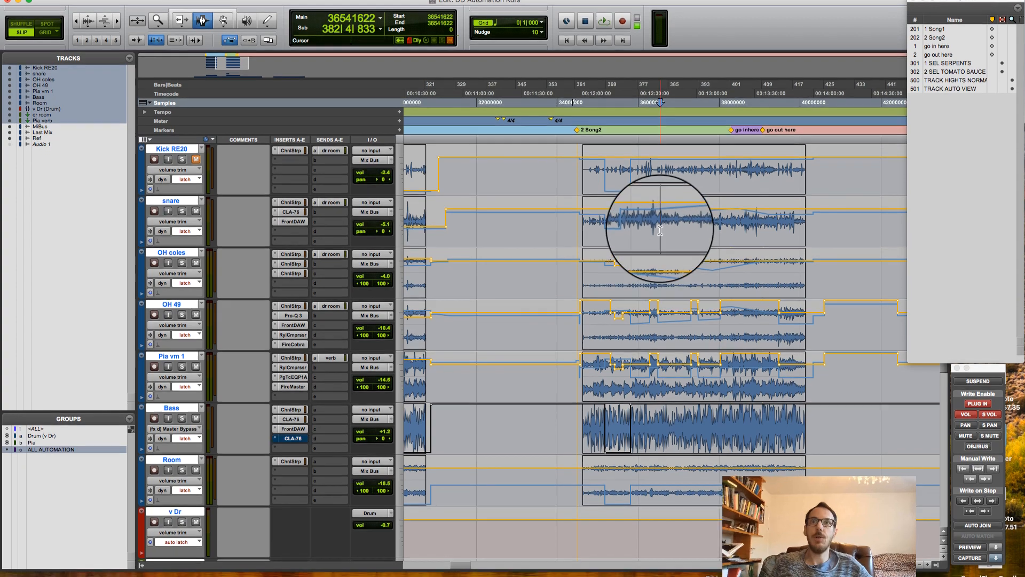
key("space")
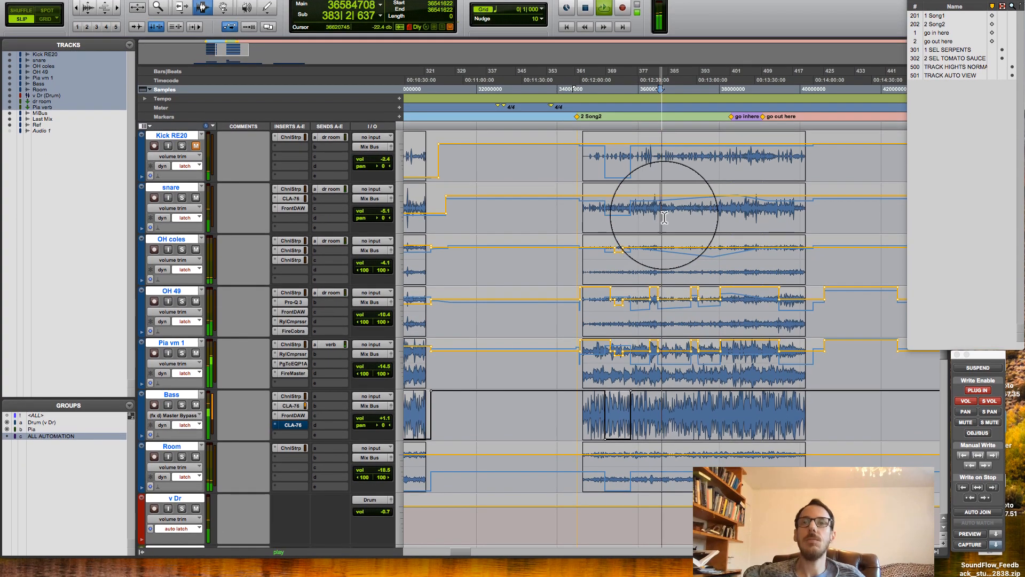
left_click(994, 546)
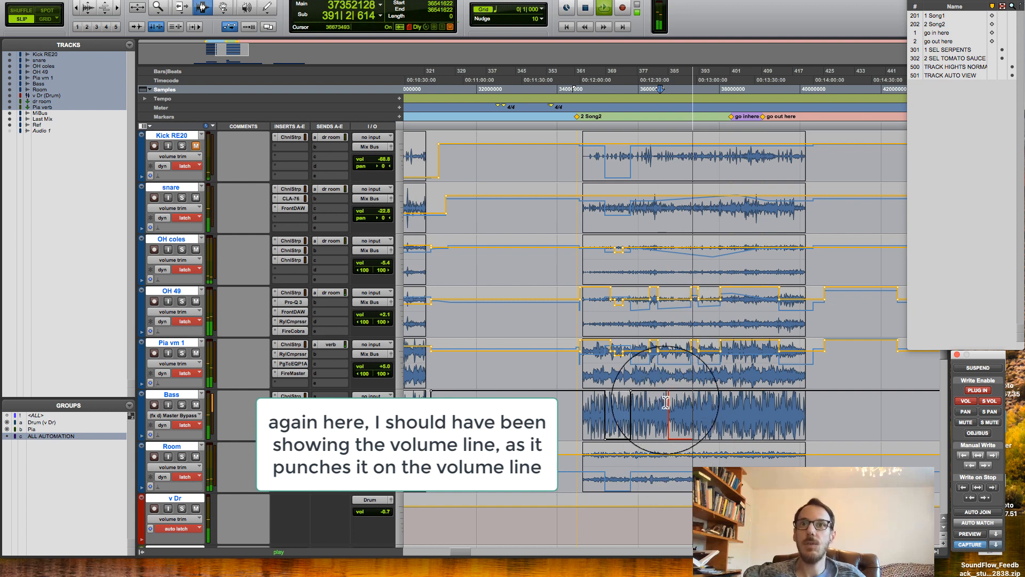
key("space")
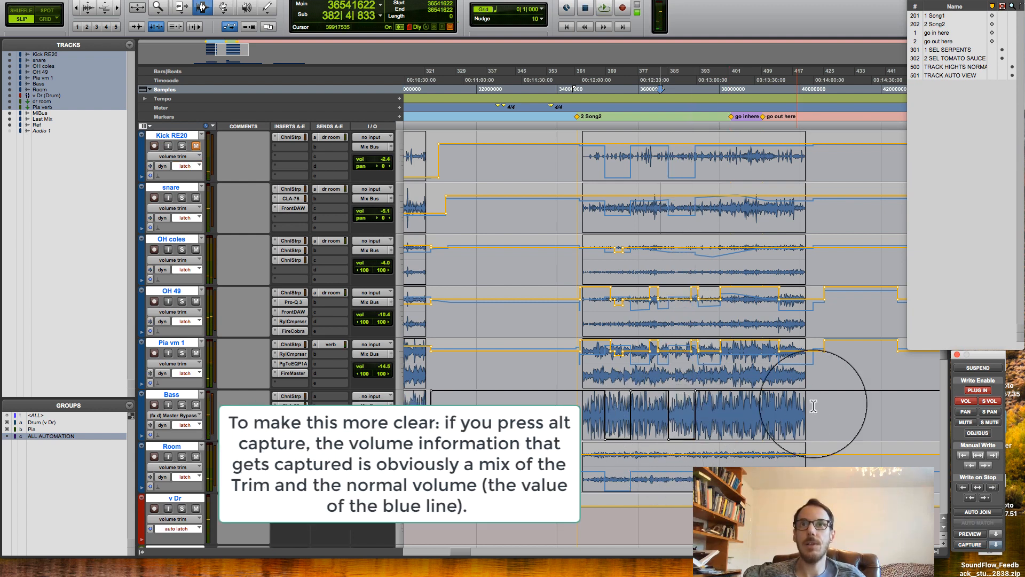
left_click(700, 206)
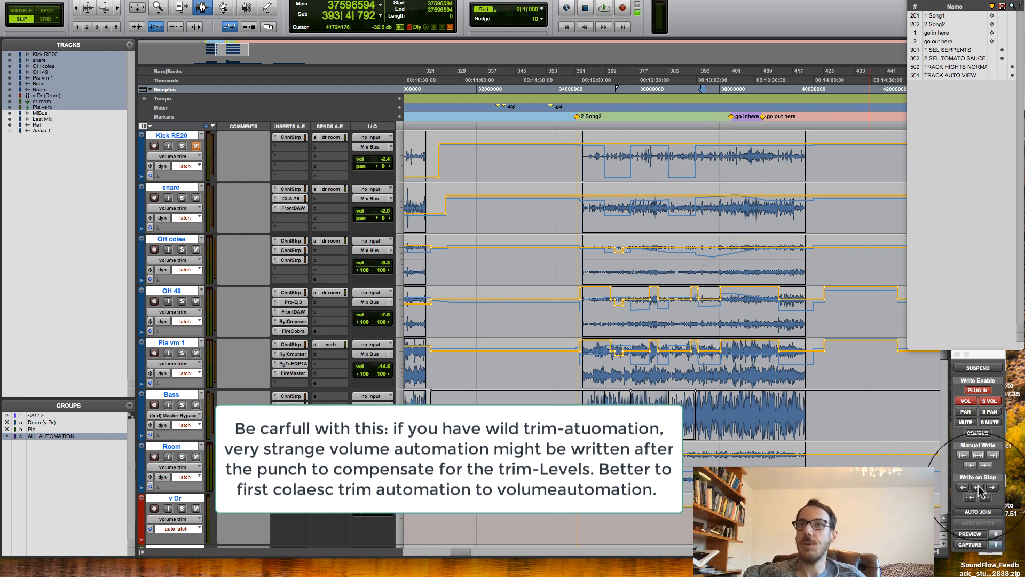
Step: Play Song2 from about bar 393, punch the captured values on all tracks, and write them to the whole timeline on stop
key("space")
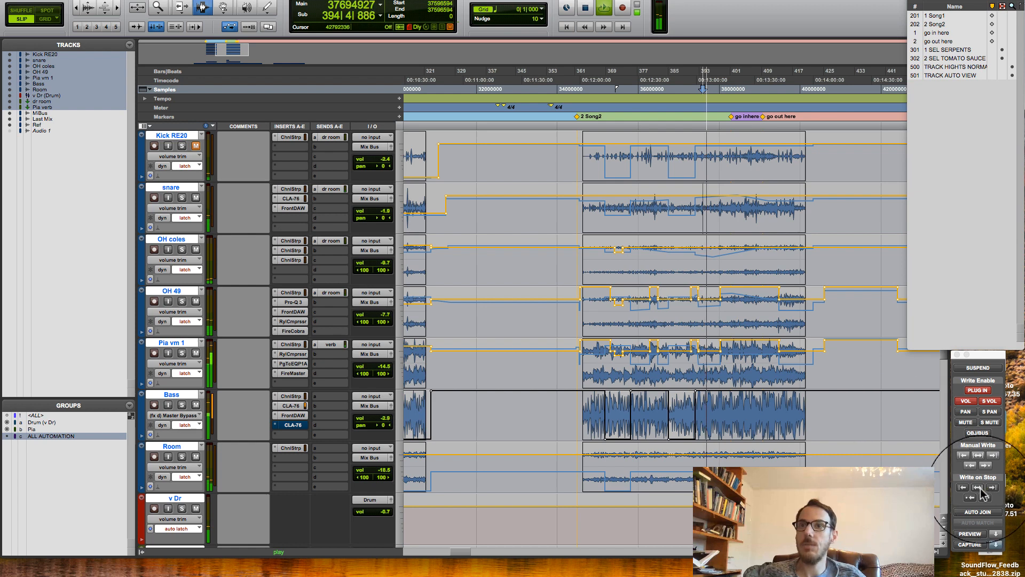
left_click(996, 544)
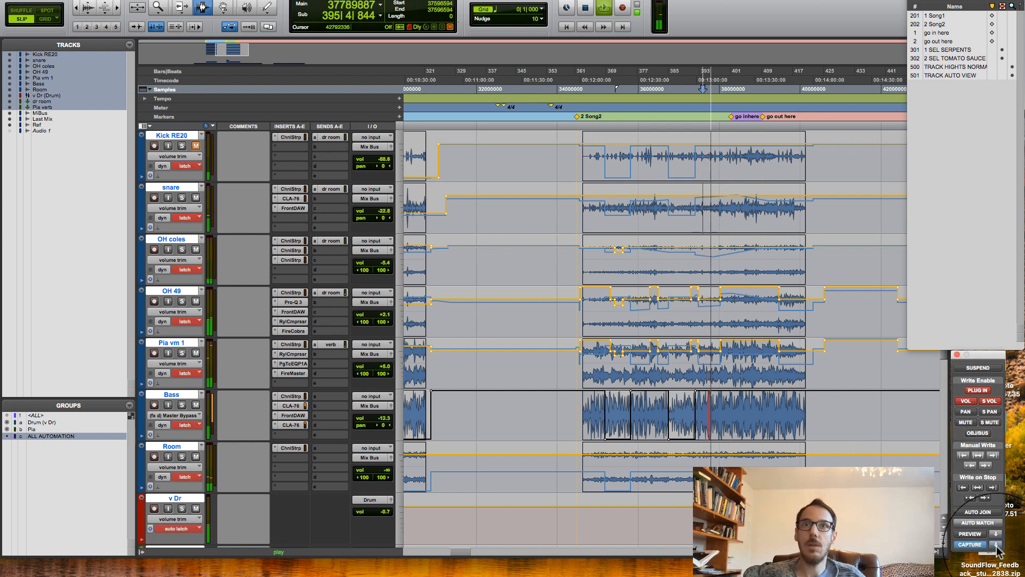
left_click(978, 487)
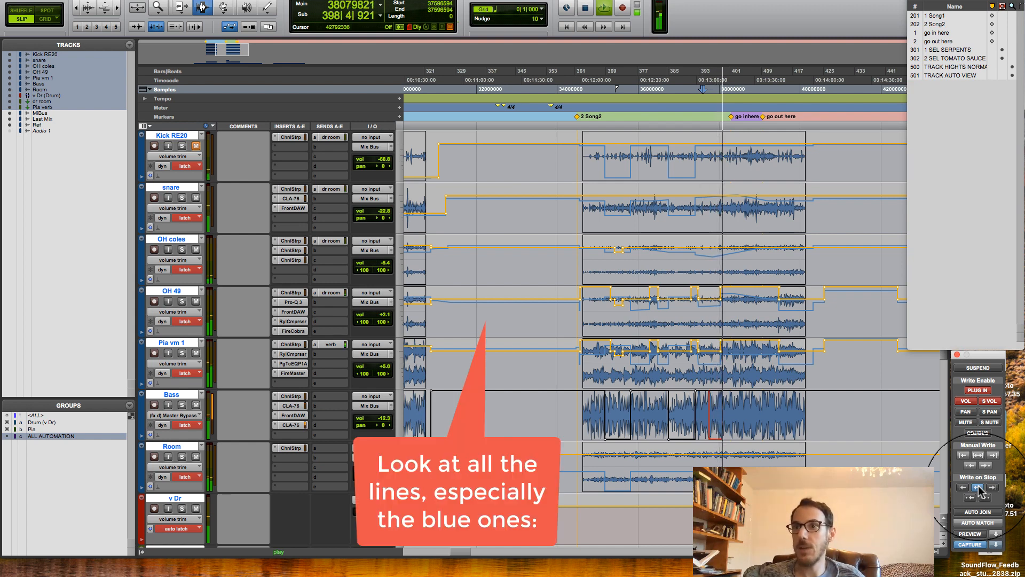
key("space")
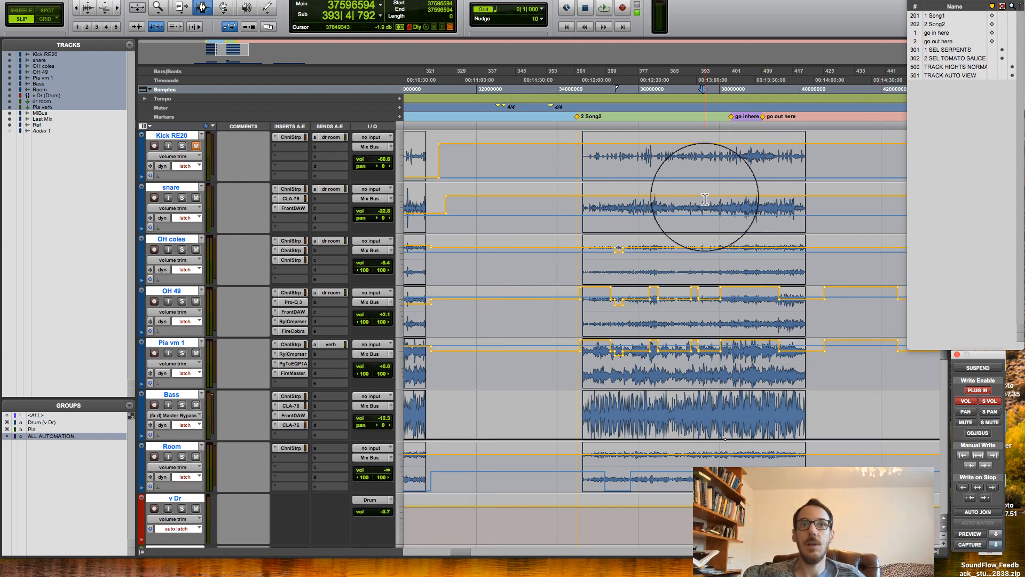
Step: Check the effect on Song1's volume automation and undo the write to the whole timeline
left_click_drag(462, 549, 455, 552)
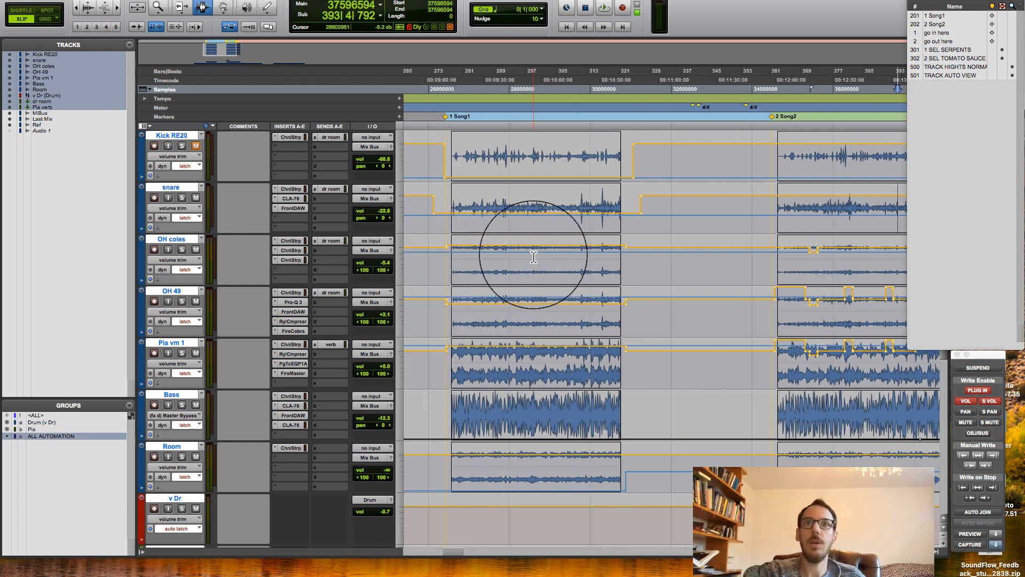
key("super+z")
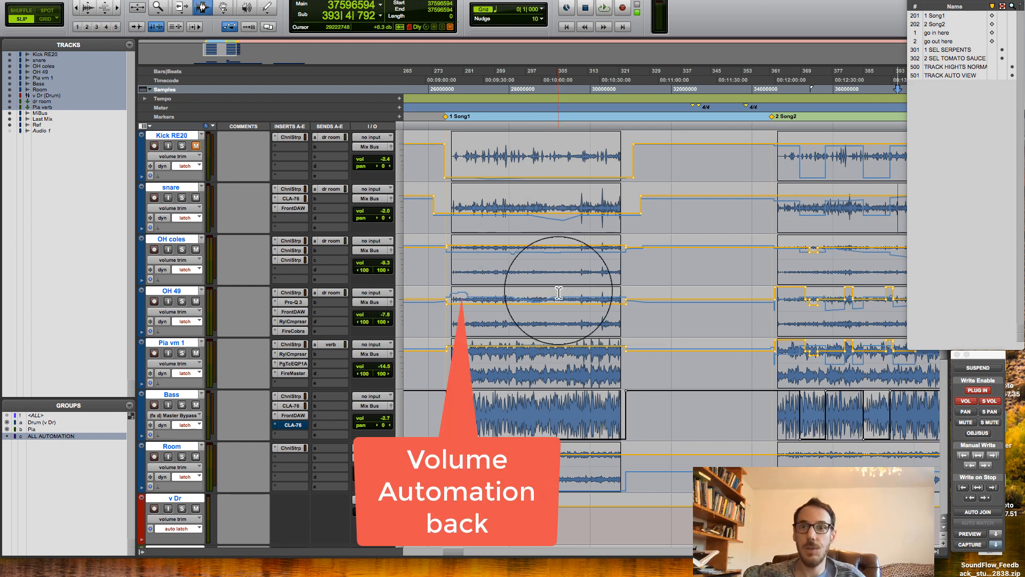
Step: Select about bars 395 to 404 of Song2 on the snare track, play the selection, and punch the captured values in
scroll(451, 556, "right", 10)
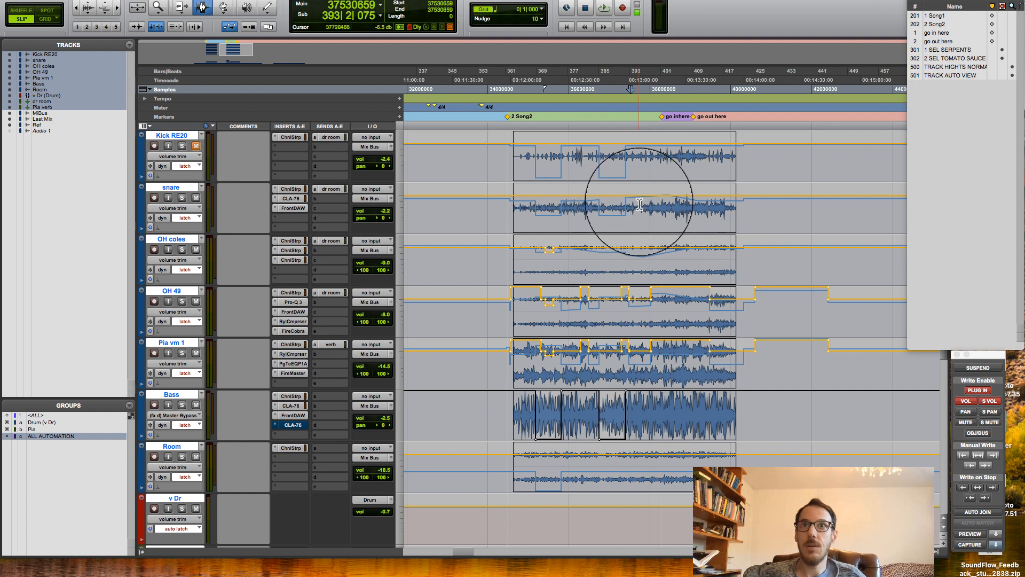
left_click_drag(638, 208, 673, 208)
key("space")
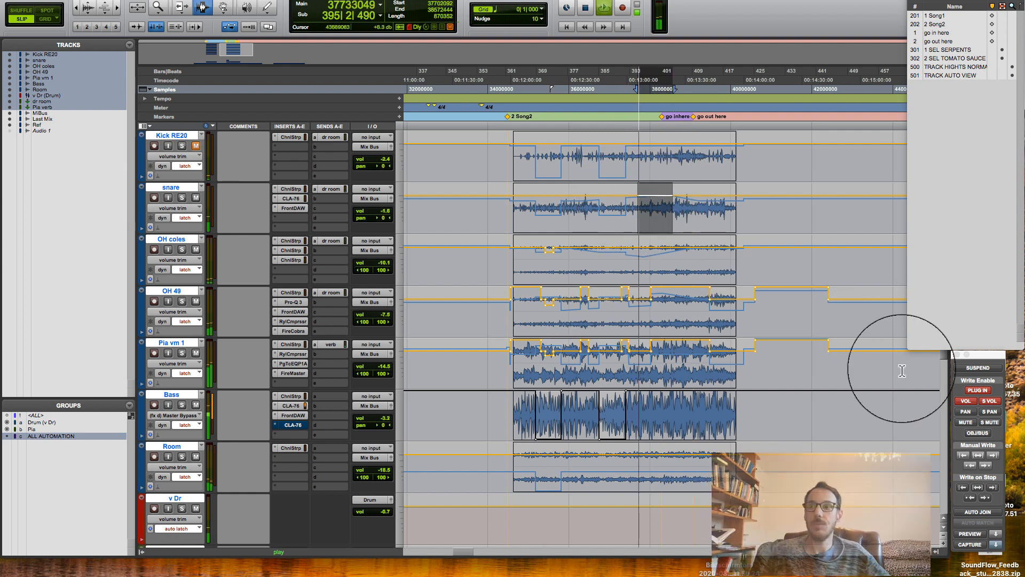
left_click(995, 545)
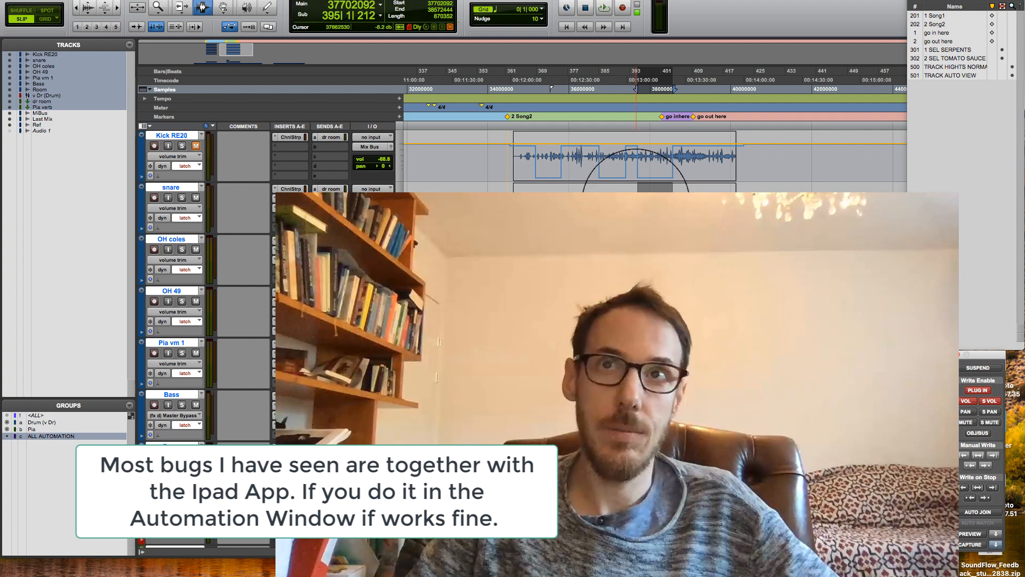
Step: Select the Pia vm 1 and Bass tracks and punch the captured values on those tracks only, playing Song2 from about bar 406
left_click(682, 197)
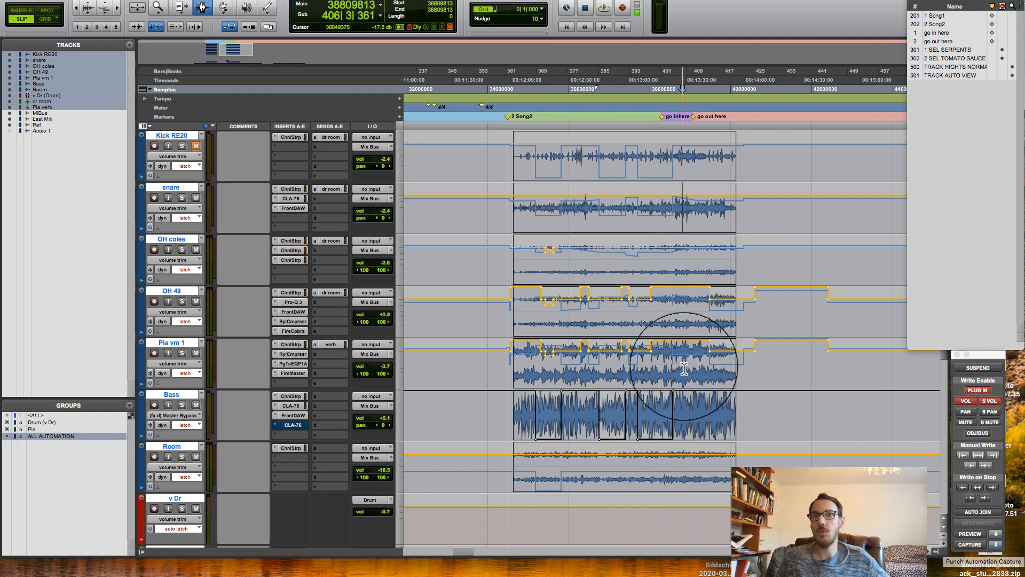
left_click(684, 331)
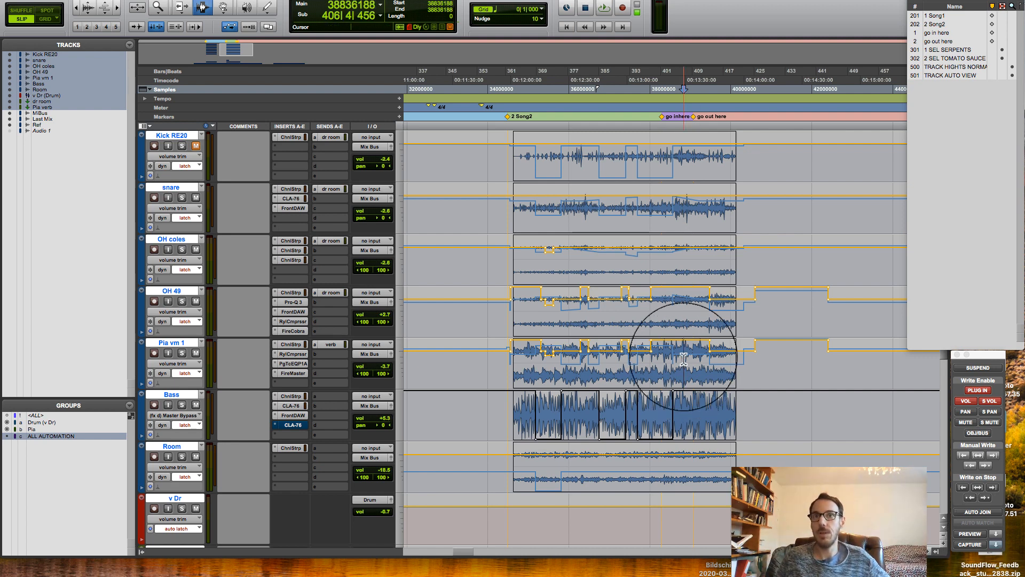
left_click(174, 396)
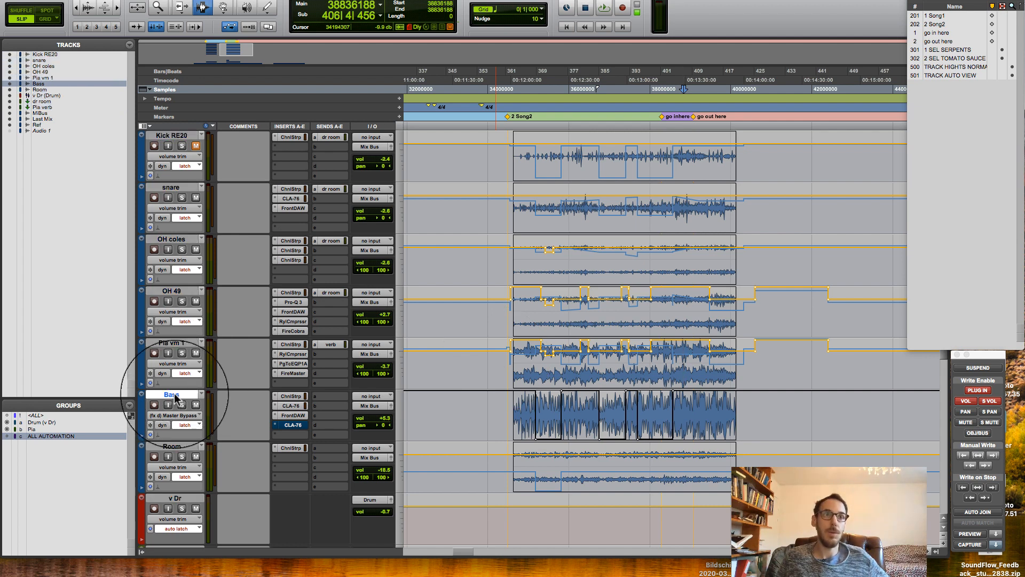
left_click(175, 343)
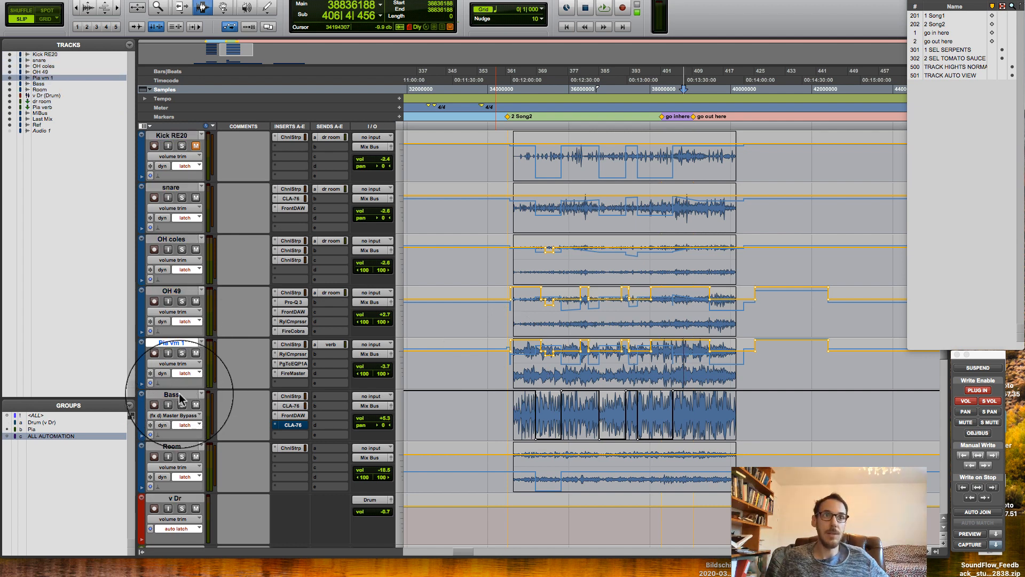
left_click(171, 394, "shift")
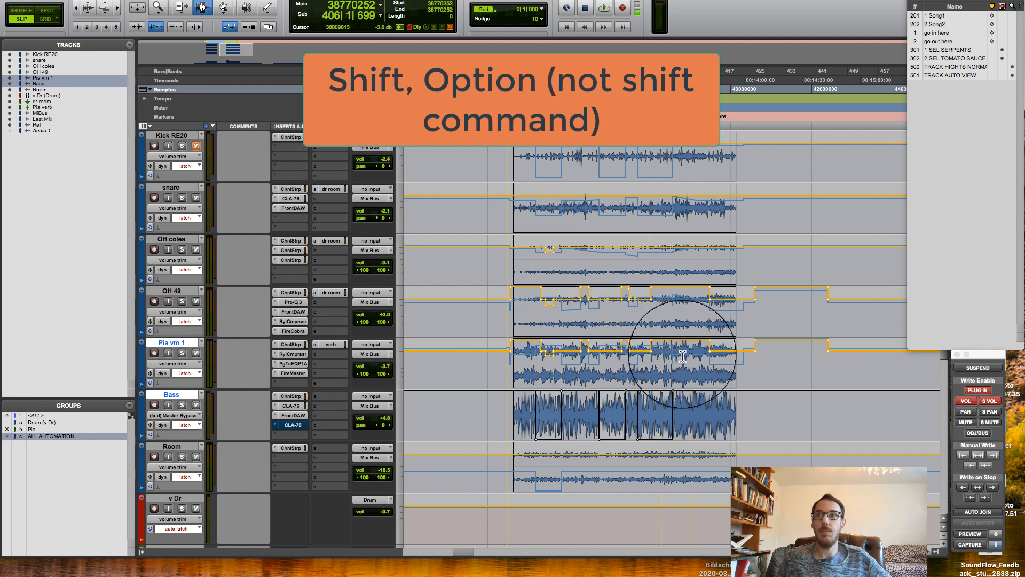
key("space")
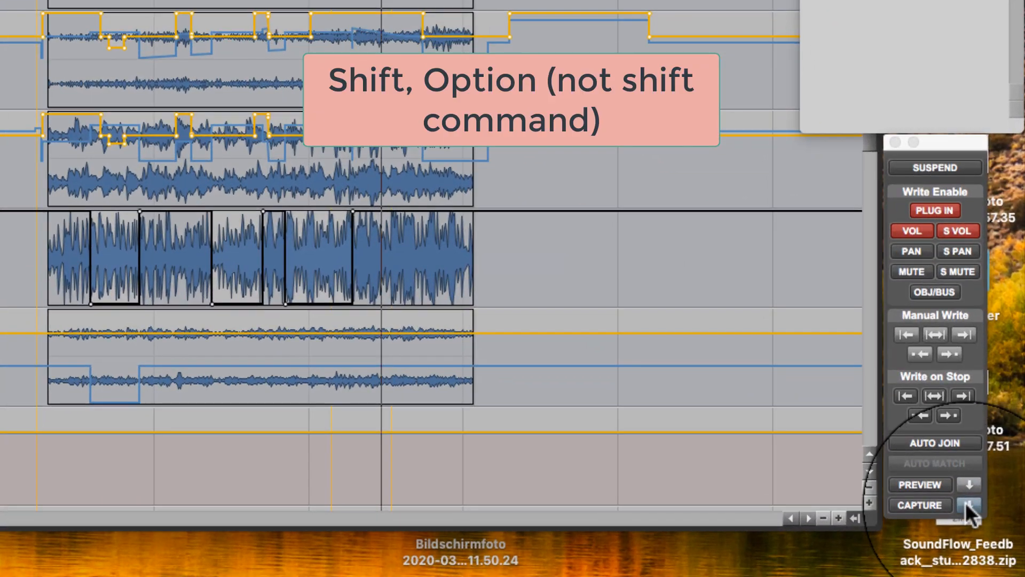
left_click(969, 504)
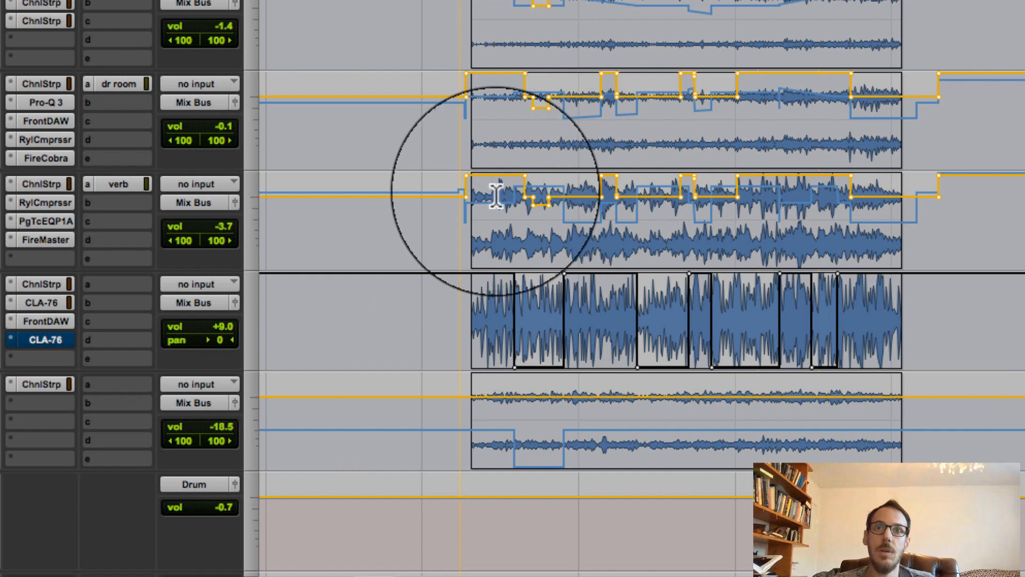
Step: Capture all values at an early Song2 passage and punch them in during playback in the empty area after Song2
left_click(537, 224)
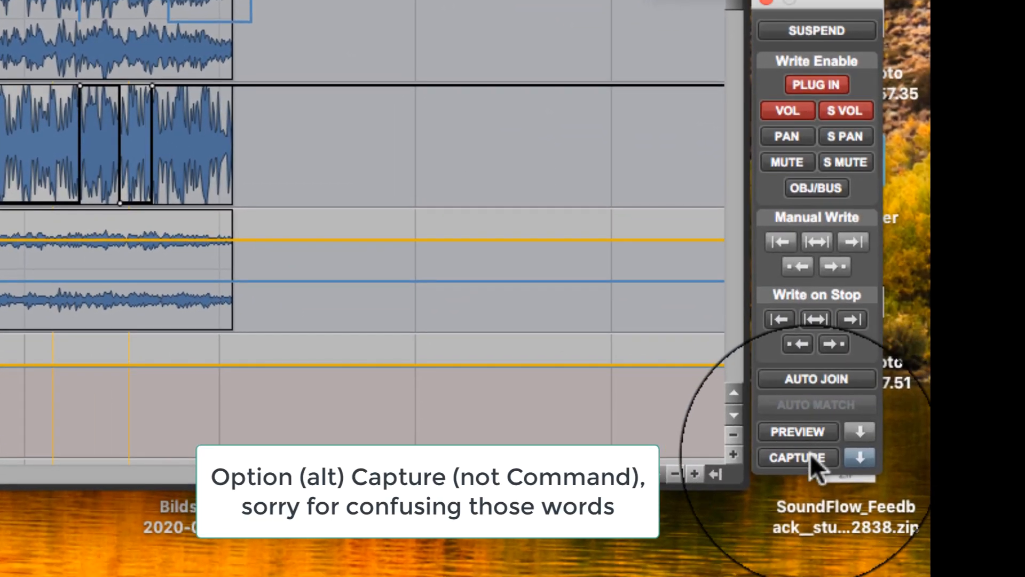
left_click(859, 457)
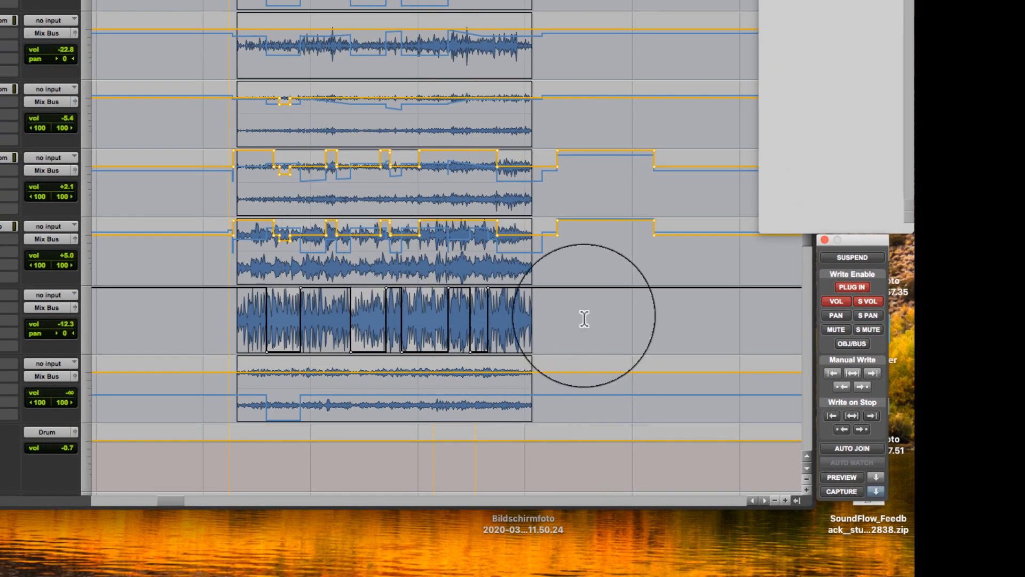
left_click(581, 318)
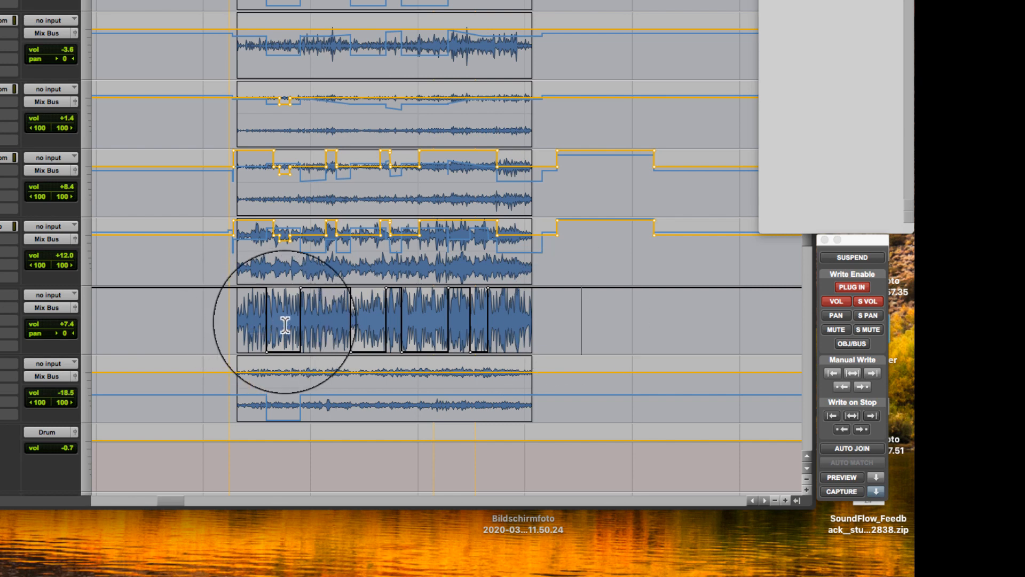
key("space")
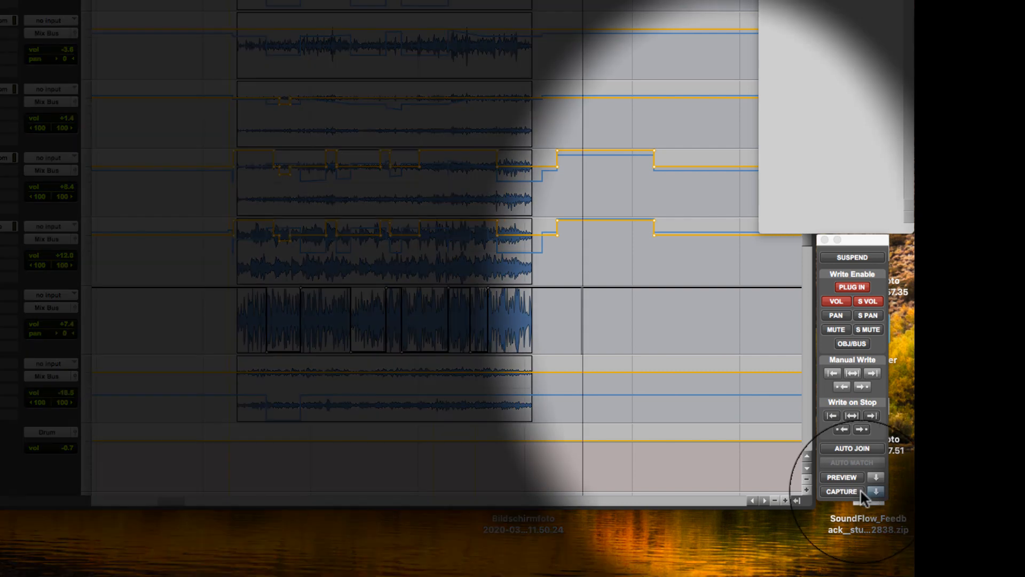
key("space")
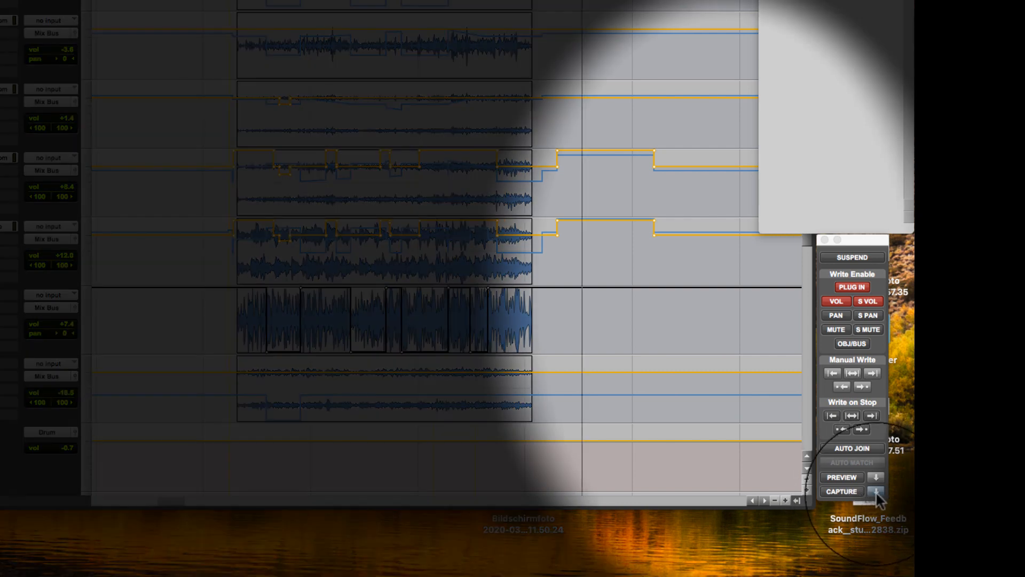
left_click(876, 491)
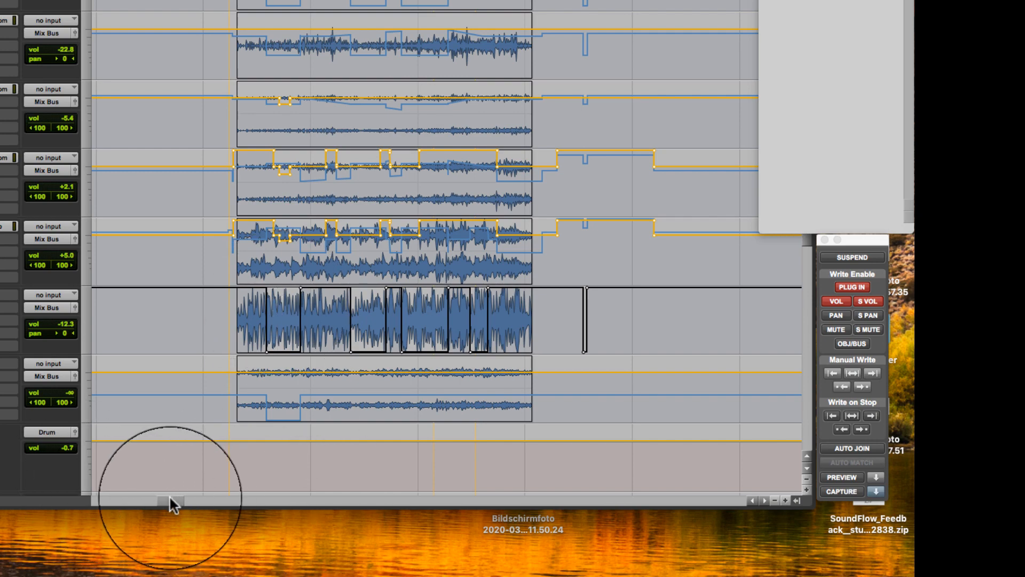
Step: Play Song1 from near its start, punch the captured values, and release them with Auto Match before stopping
left_click_drag(171, 502, 152, 499)
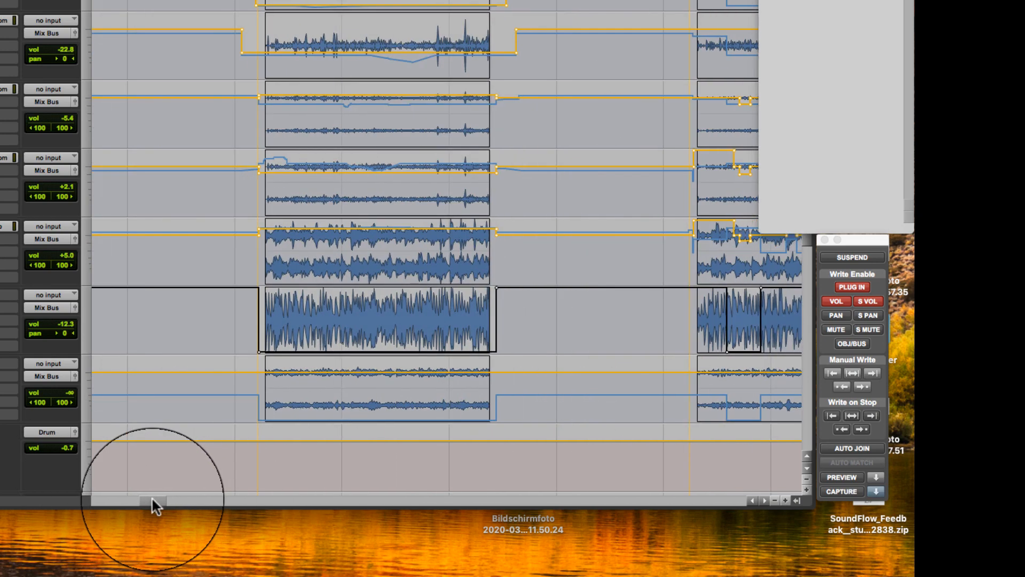
left_click(303, 258)
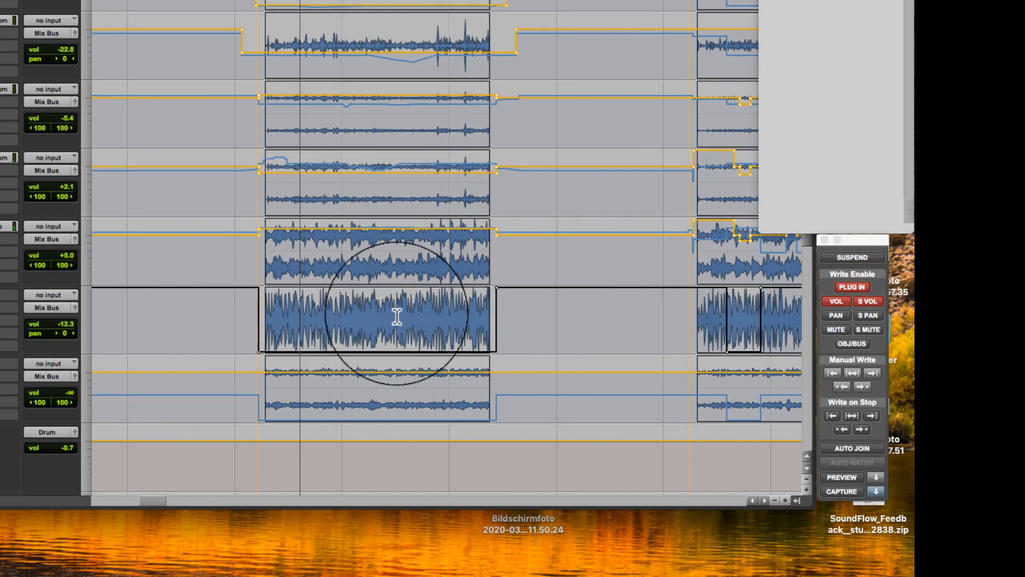
left_click(876, 490)
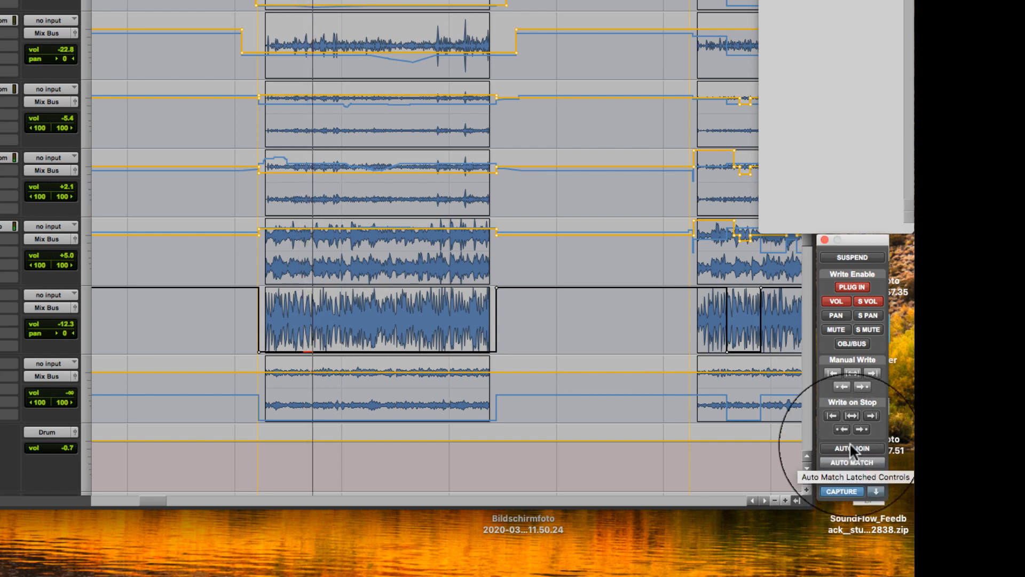
left_click(851, 462)
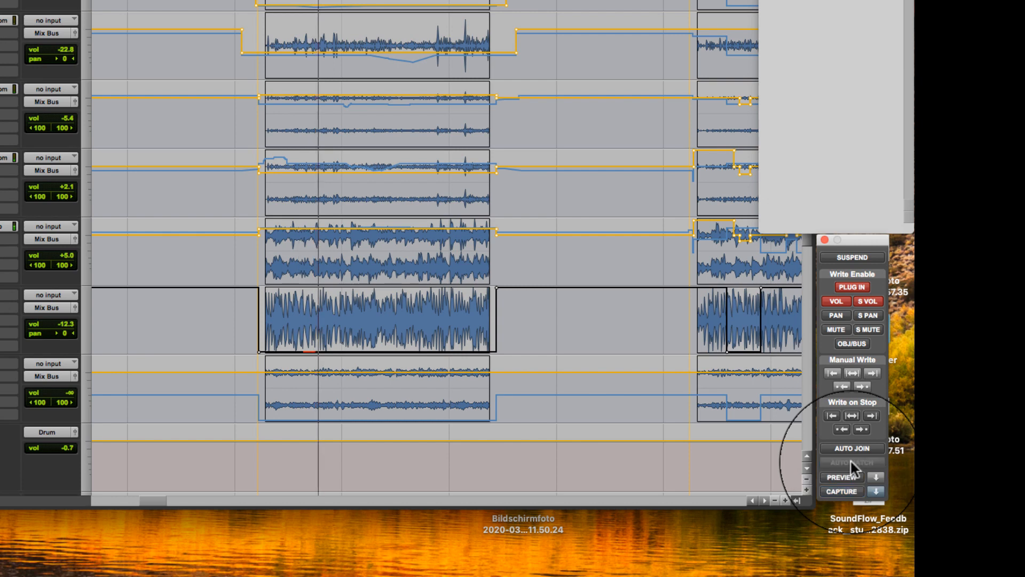
key("space")
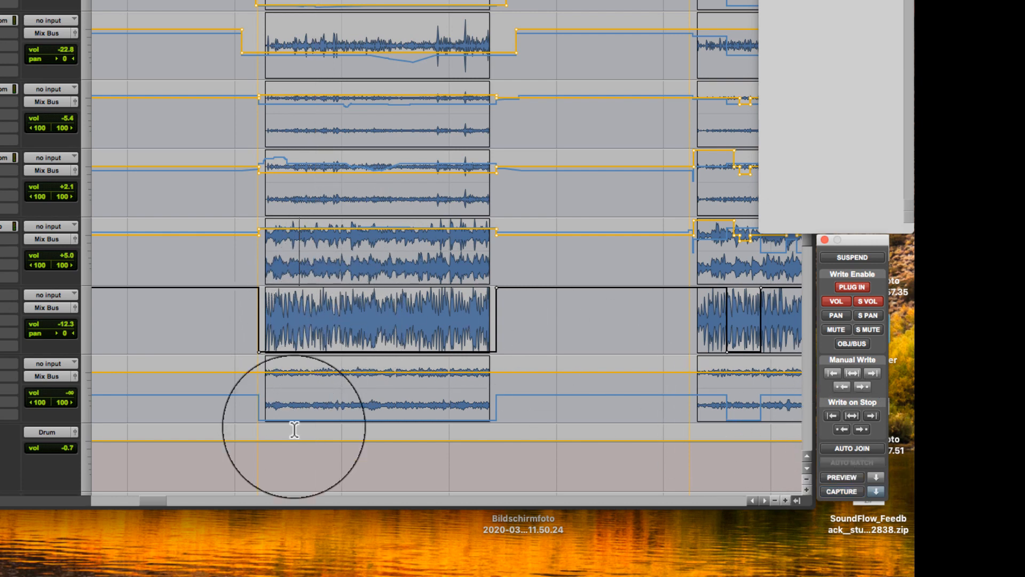
Step: Play from about bar 329 between the songs, punch the captured values, and return to the existing automation with Auto Match before stopping
scroll(148, 498, "right", 2)
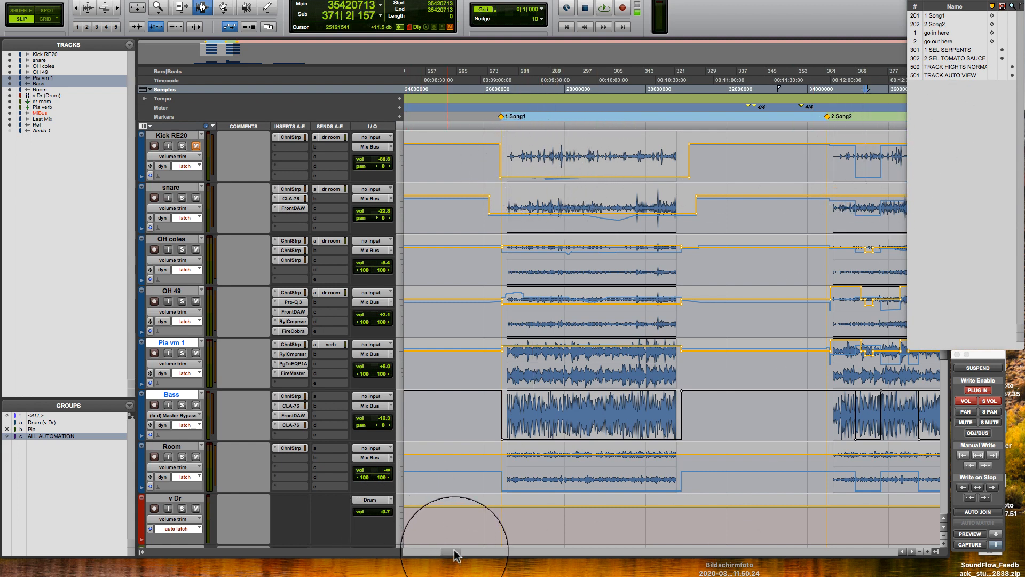
left_click_drag(456, 556, 460, 555)
left_click(566, 399)
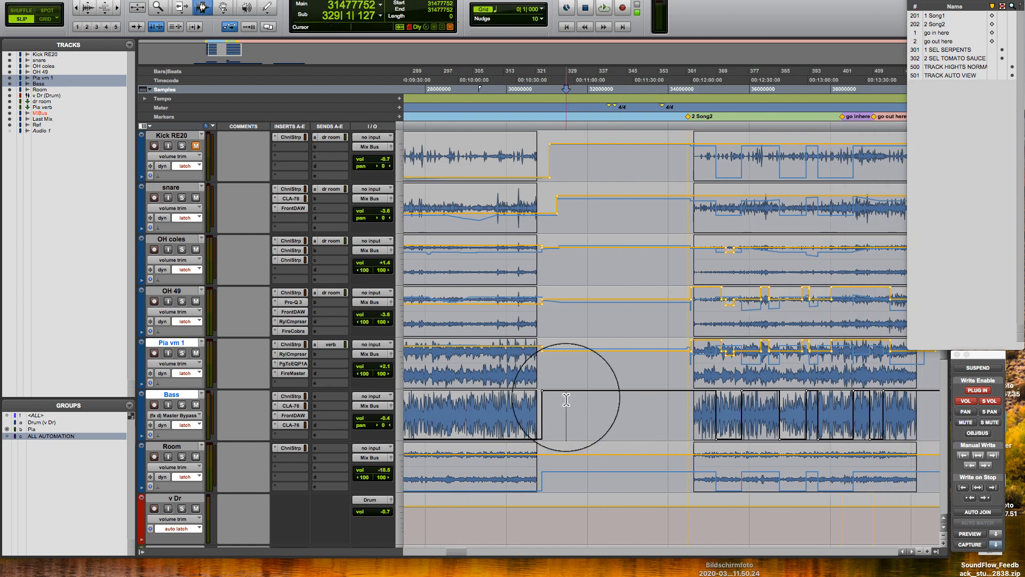
key("space")
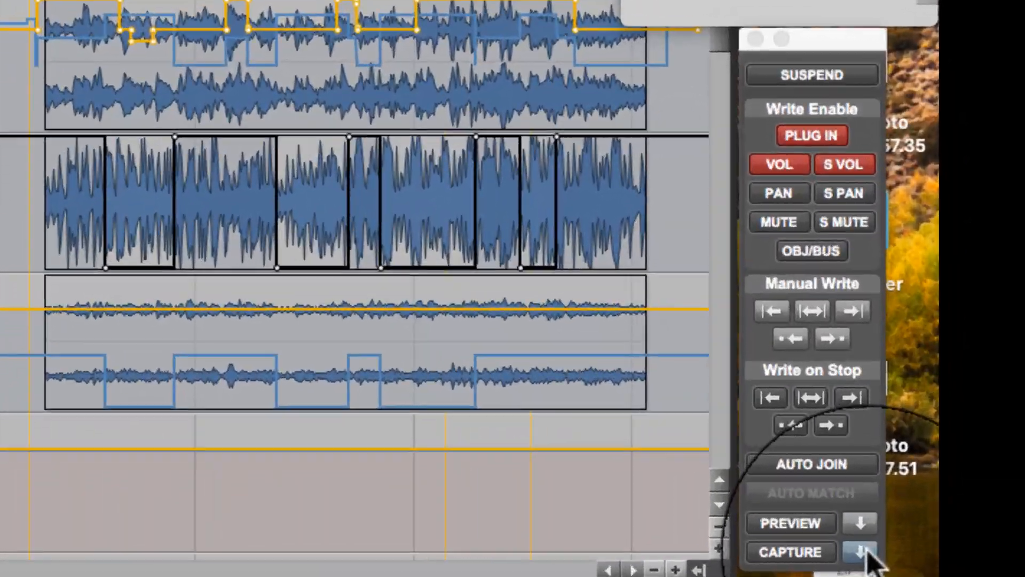
left_click(996, 545)
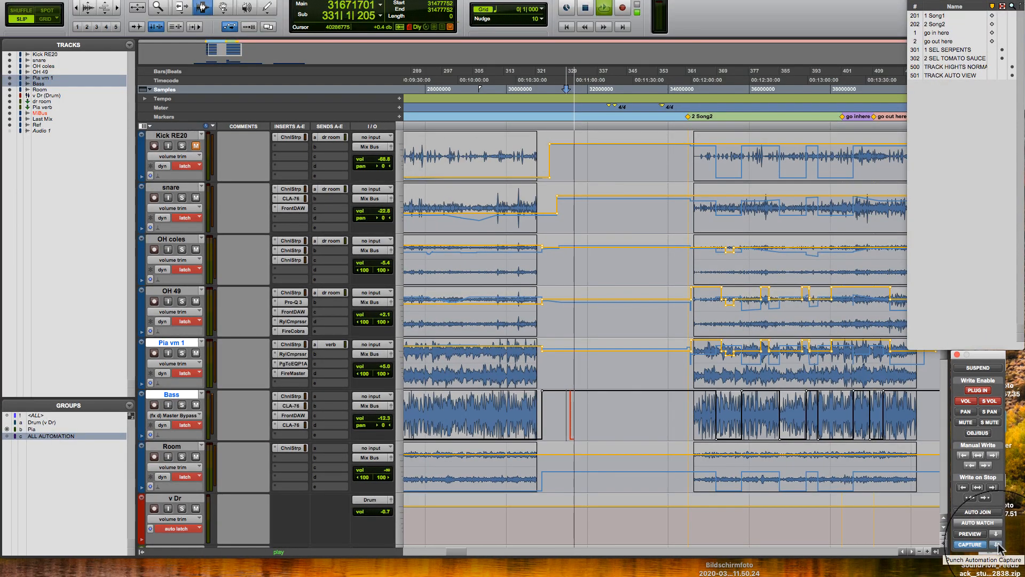
left_click(976, 523)
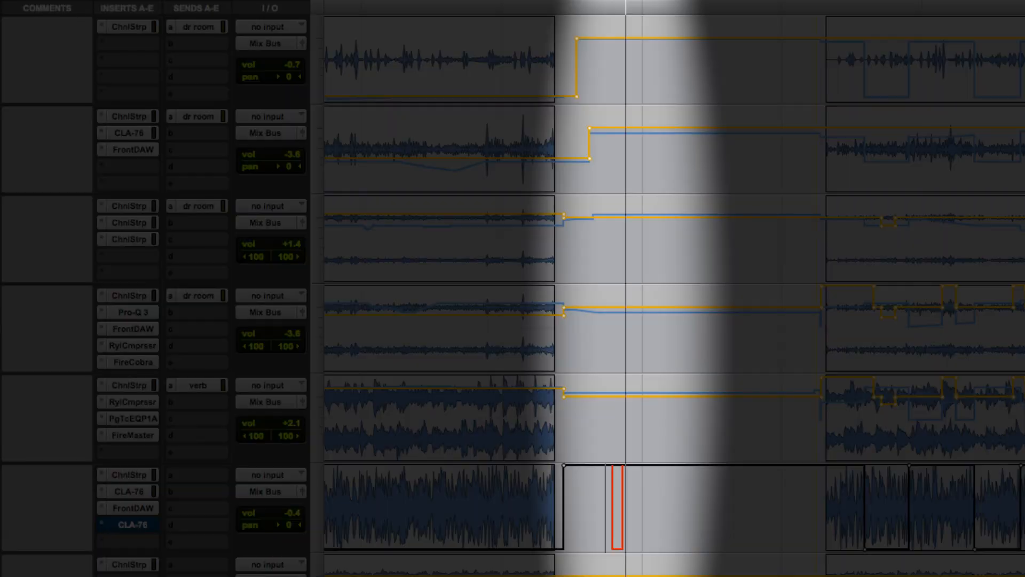
key("space")
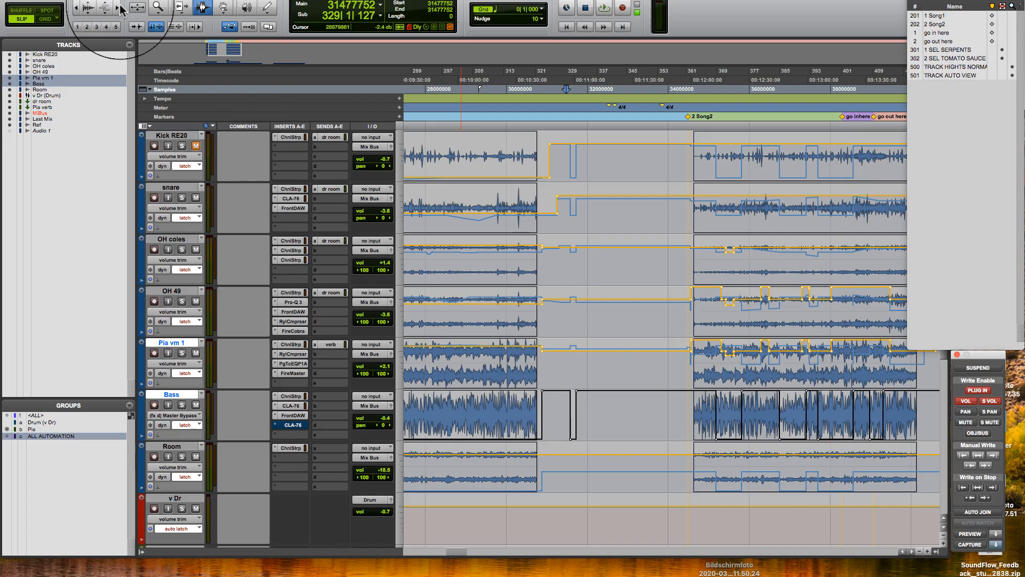
Step: Examine the automation transitions of the punched passage around bars 330 to 331 between the two songs
left_click(120, 9)
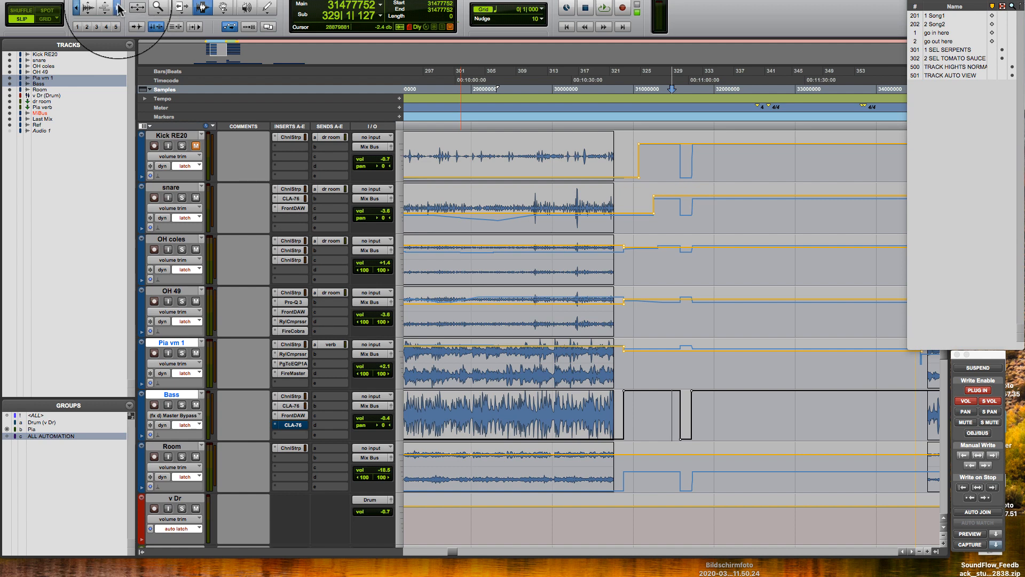
left_click(120, 9)
left_click(120, 9)
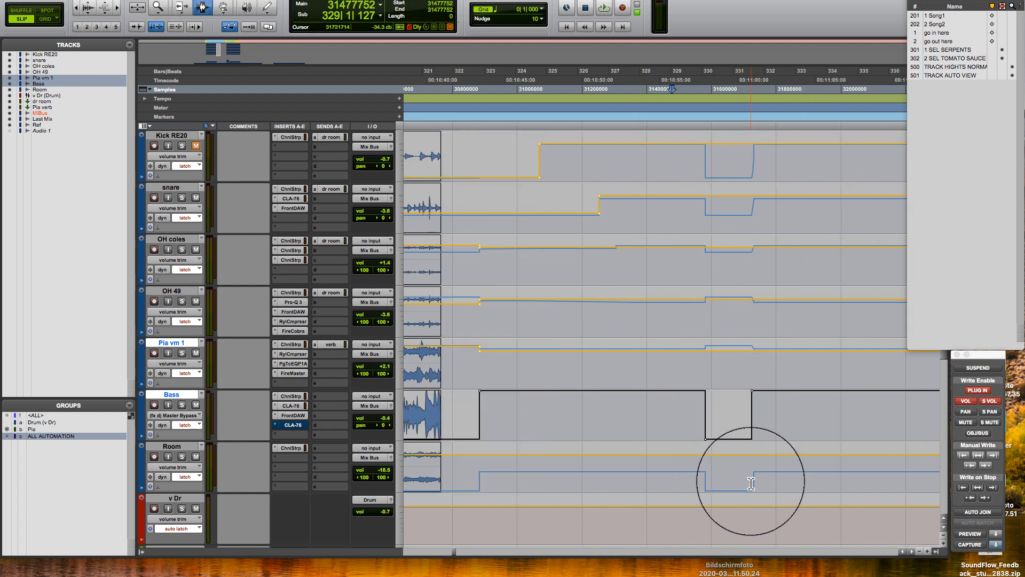
Step: Inspect the short Auto Match ramps at the end of the punched passage near bar 331 across the tracks
key("super+bracketright")
key("super+bracketright")
key("super+bracketright")
key("super+bracketright")
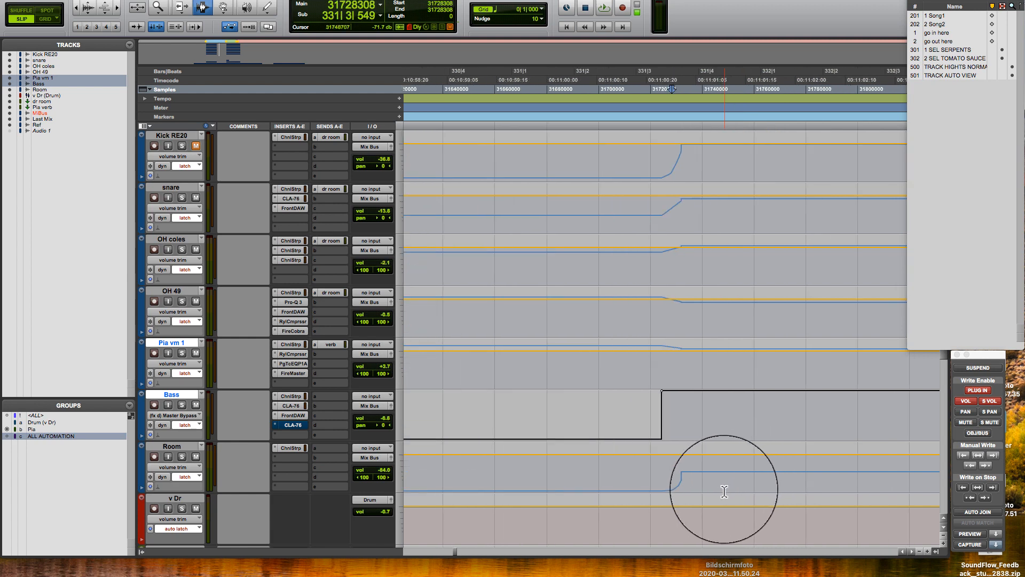
key("super+bracketleft")
key("super+bracketleft")
key("super+bracketleft")
key("super+bracketleft")
key("super+bracketleft")
key("super+bracketleft")
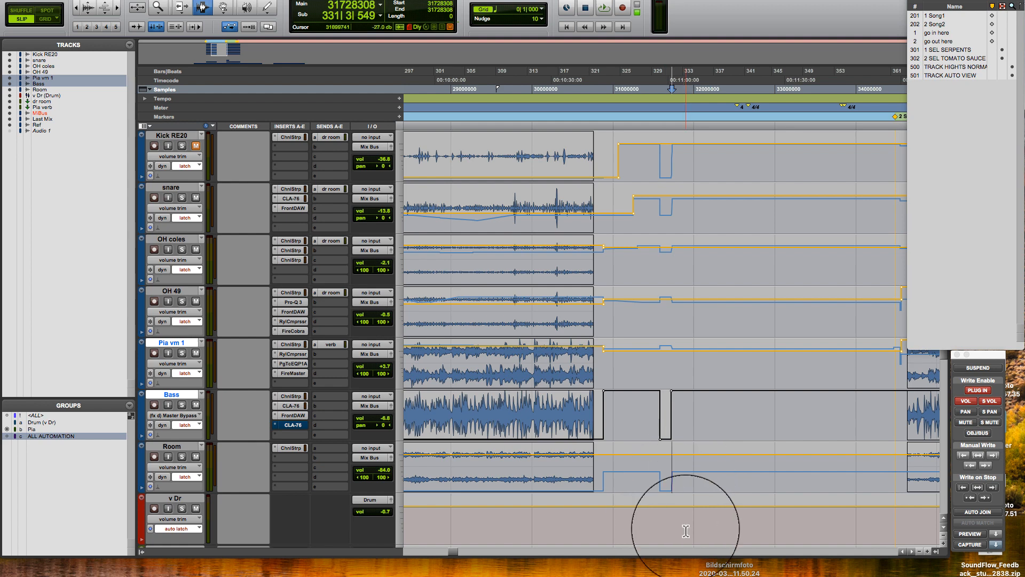
Step: Set the AutoMatch Time to 5000 msec in the mixing preferences
left_click(325, 5)
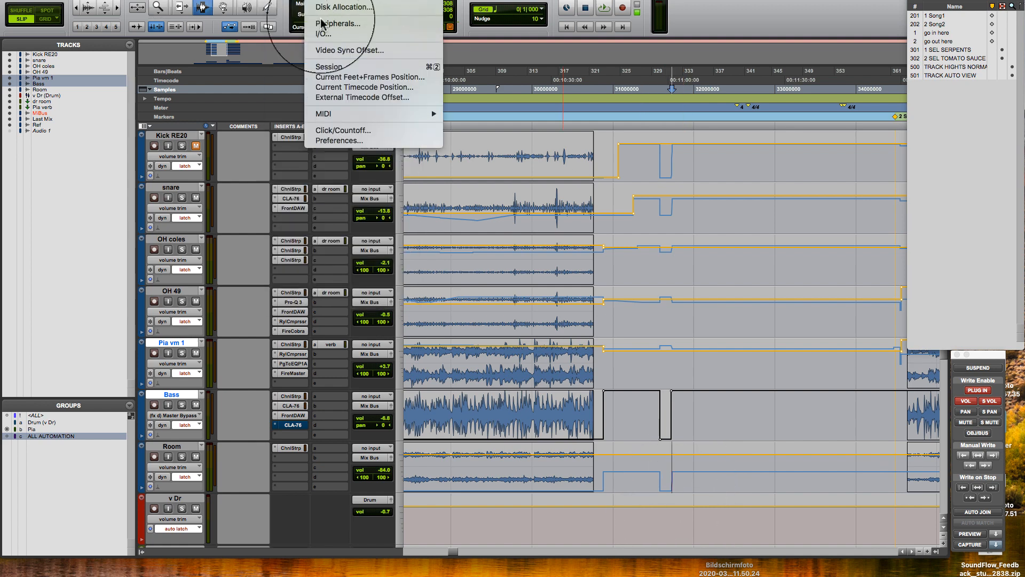
left_click(373, 160)
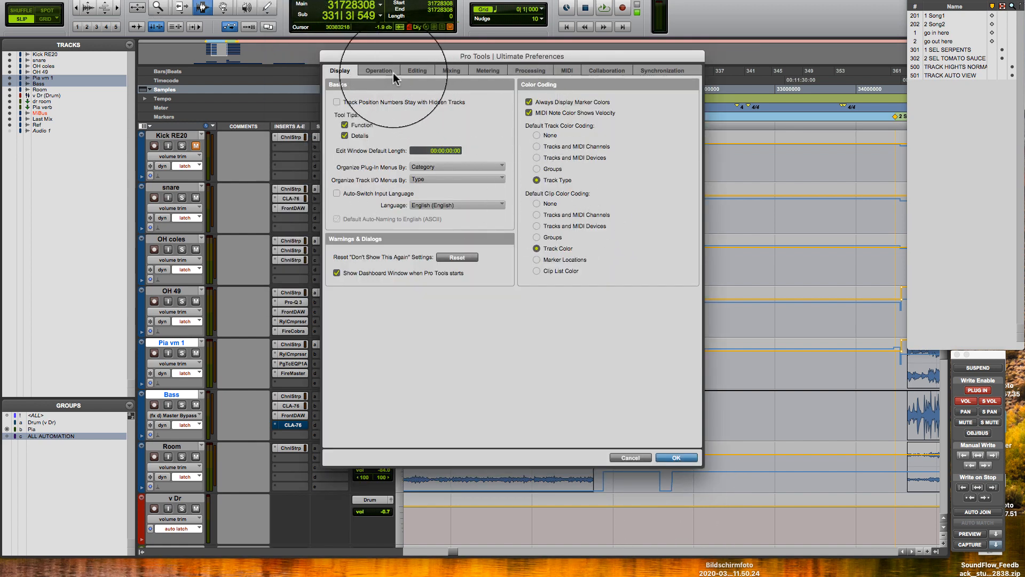
left_click(459, 70)
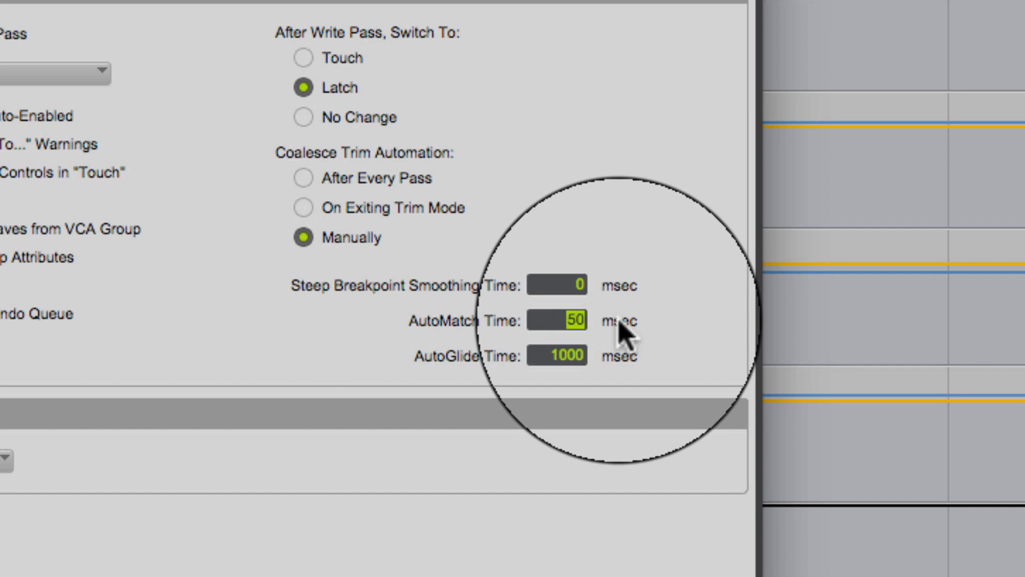
left_click(553, 318)
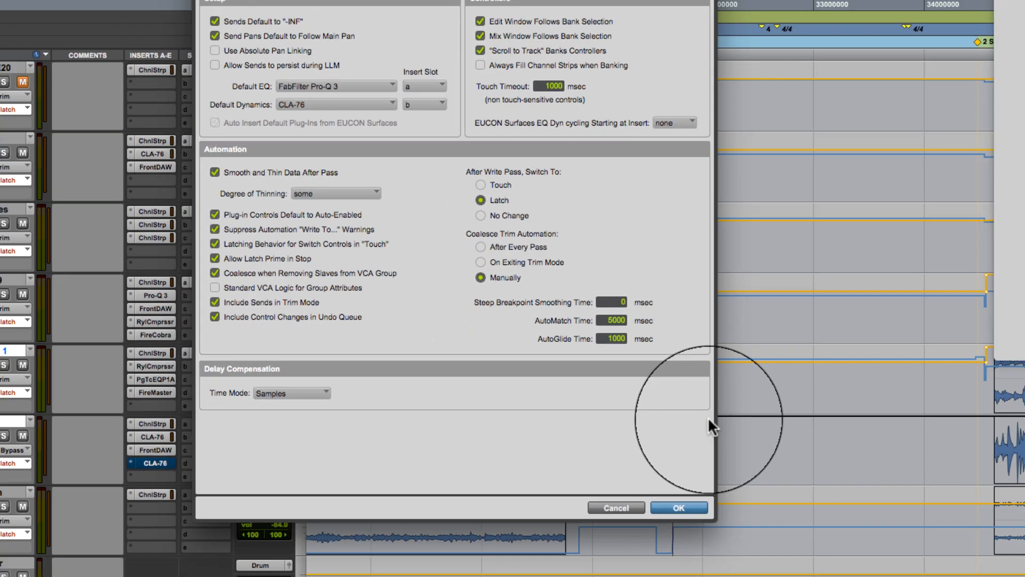
key("Return")
Step: Play from about bar 338 between the songs, punch the captured values, and release them with Auto Match
left_click(726, 401)
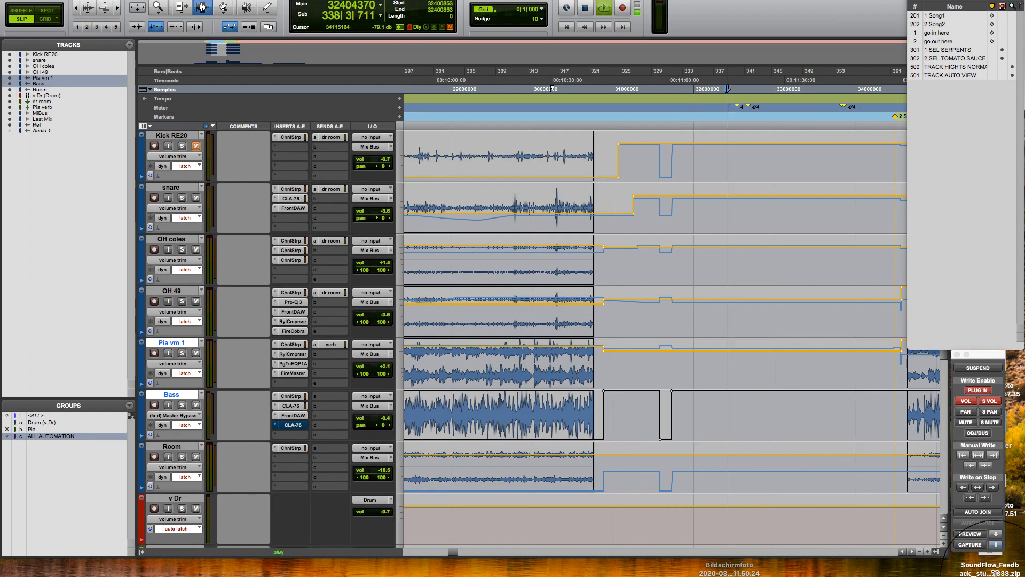
left_click(994, 545)
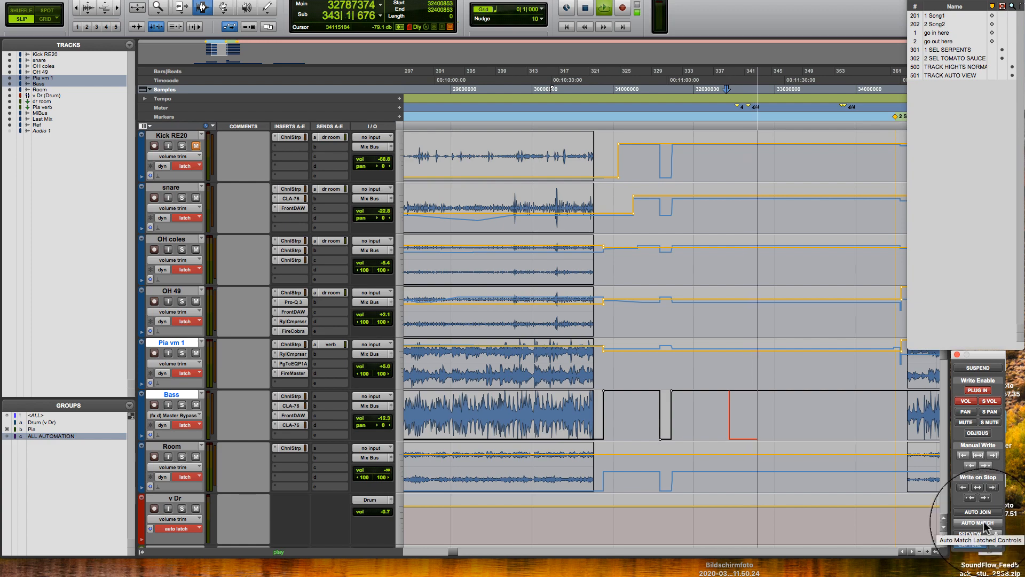
left_click(982, 523)
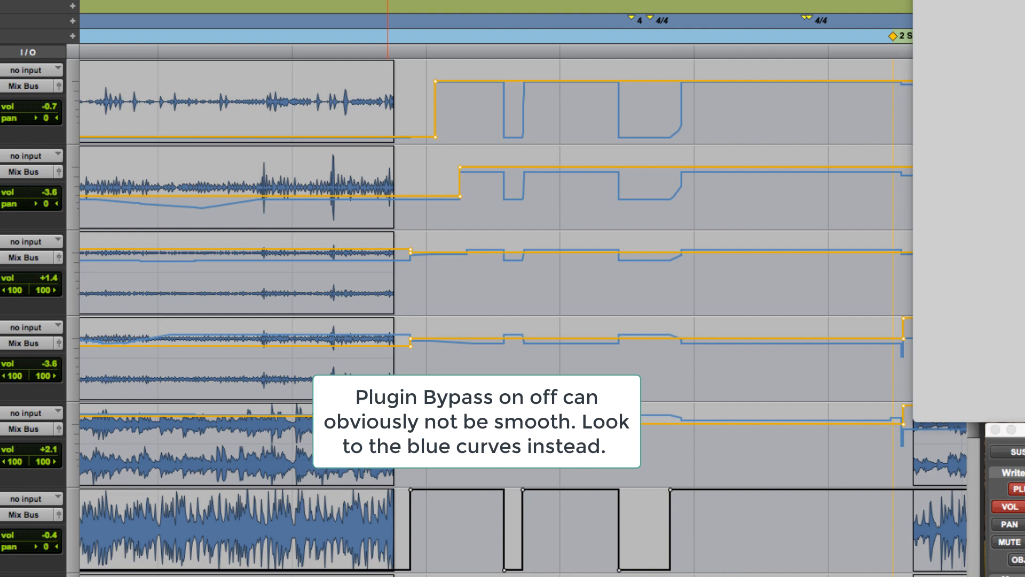
Step: Show the Bass track's volume automation and inspect the longer Auto Match ramp after the newly punched passage
key("minus")
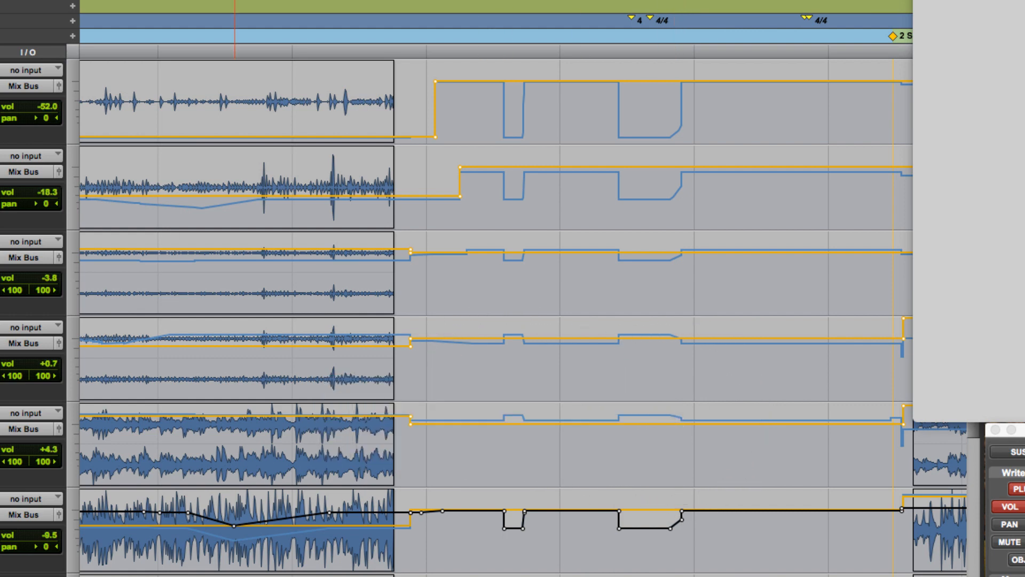
key("super+bracketright")
key("super+bracketright")
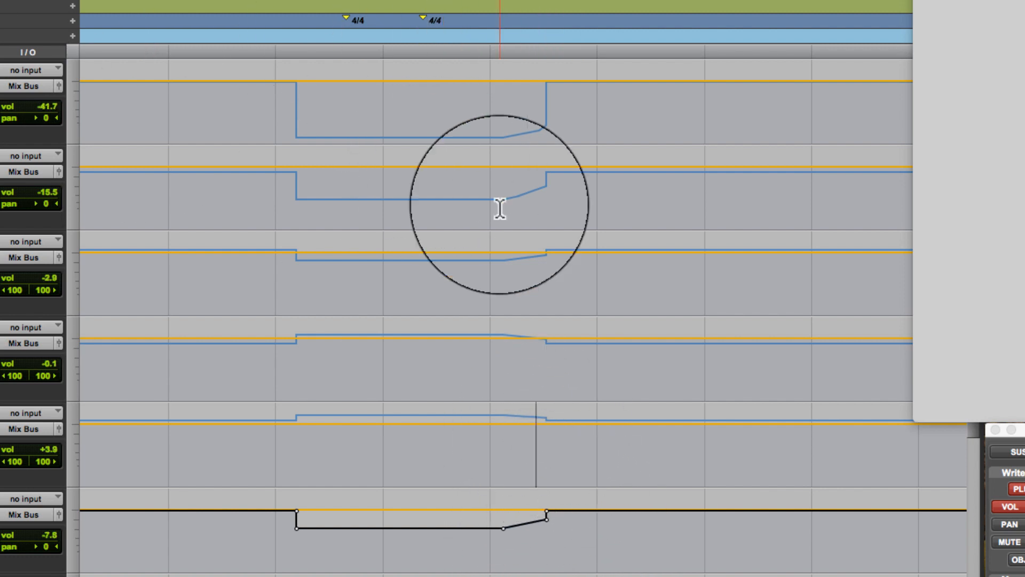
left_click_drag(500, 205, 560, 217)
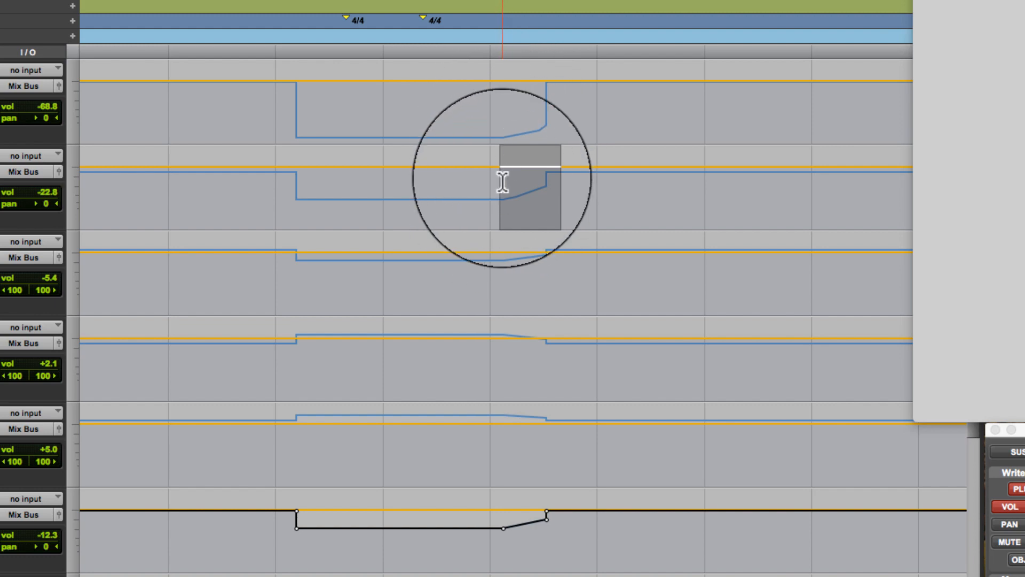
left_click(589, 200)
key("super+bracketleft")
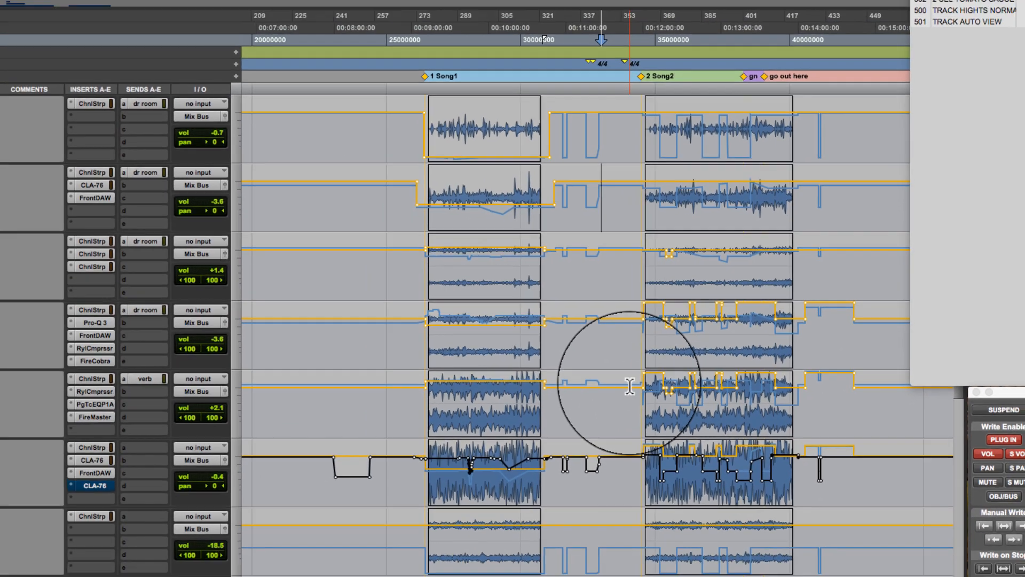
Step: Select the whole of Song2, punch the captured values, and write them to the entire selection
left_click_drag(630, 386, 796, 387)
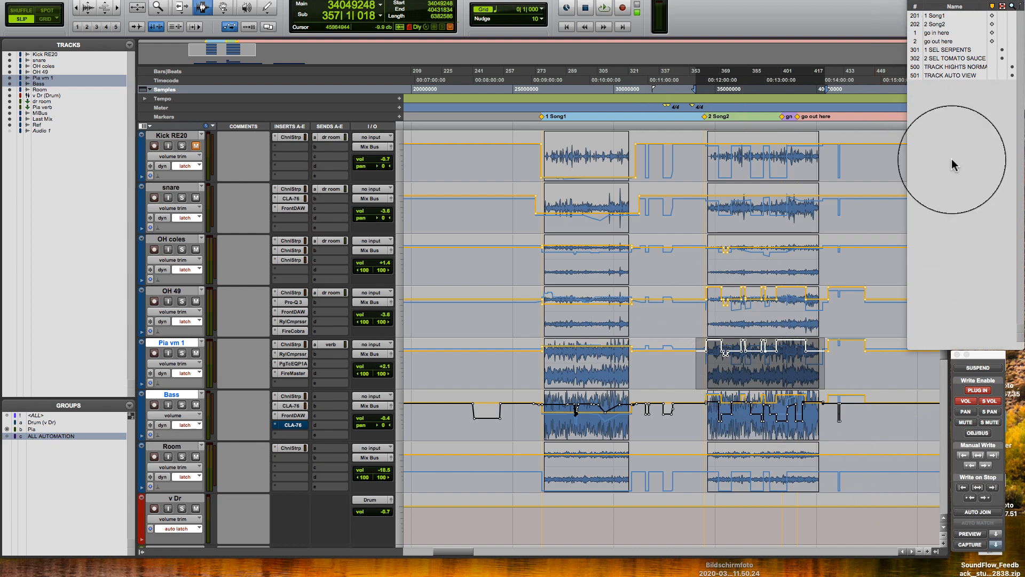
left_click(995, 545)
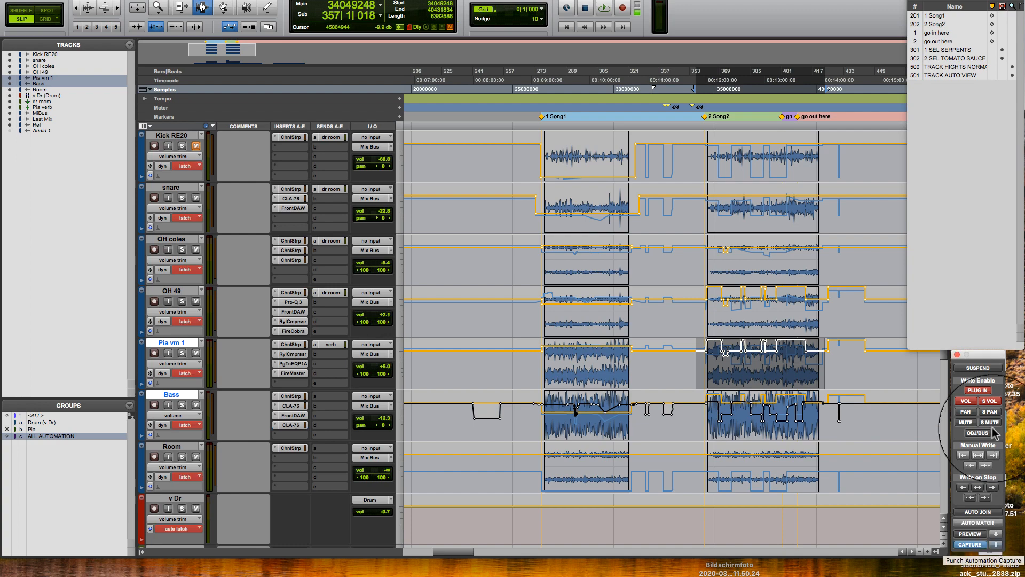
left_click(977, 455)
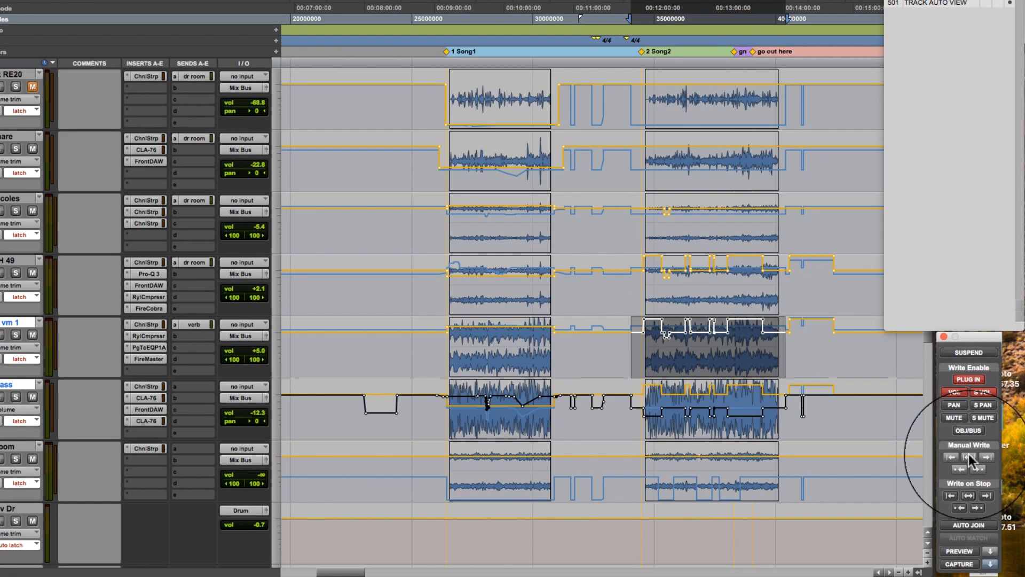
left_click(676, 363)
key("space")
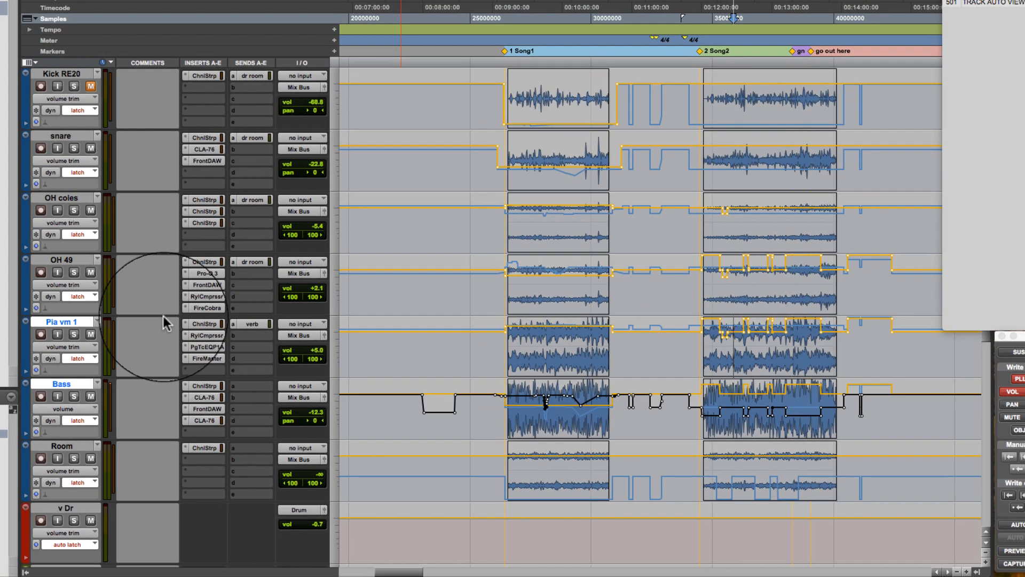
Step: Switch the Pia vm 1 track's view to volume and inspect its automation across Song2
left_click(6, 347)
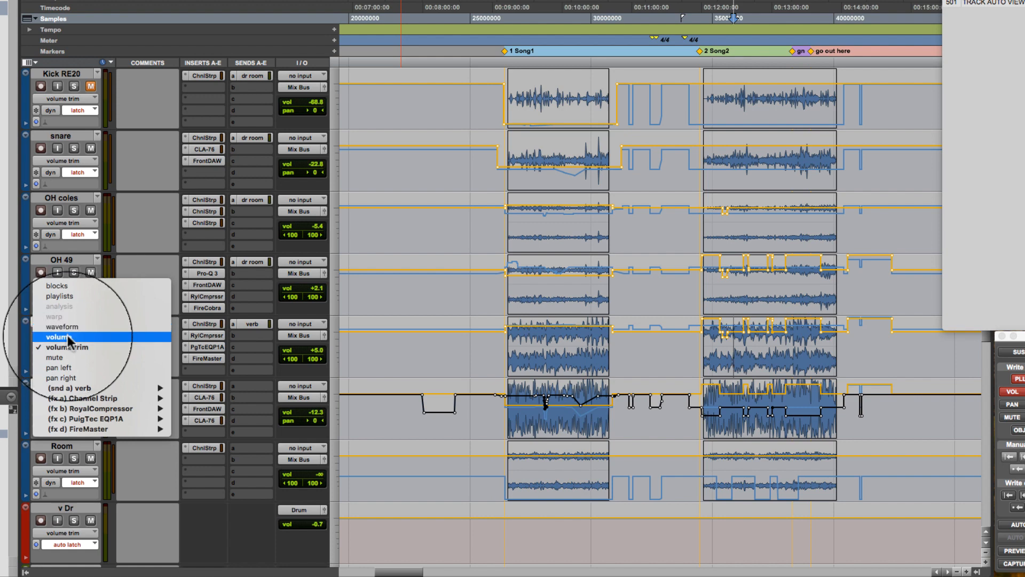
left_click(59, 337)
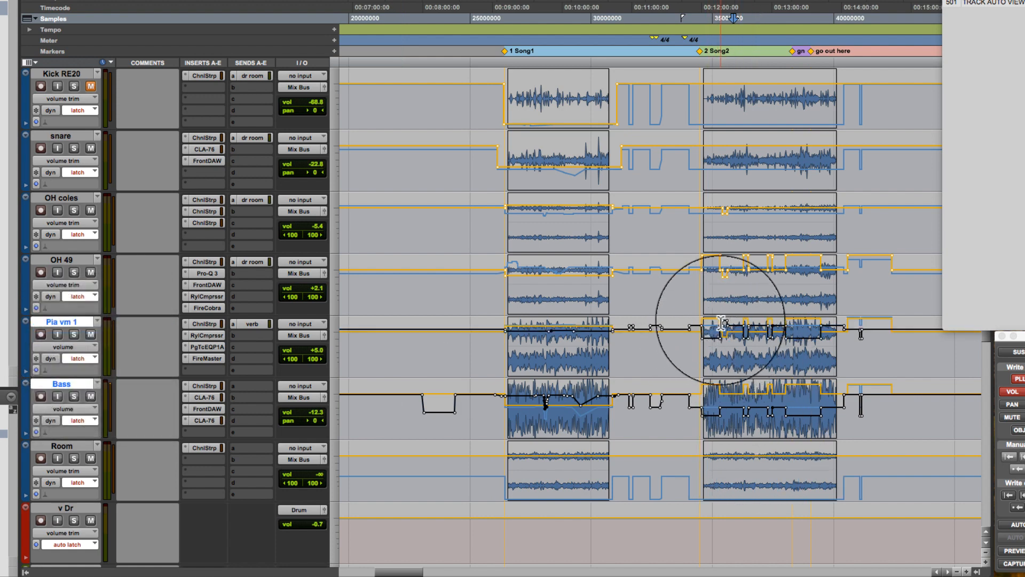
left_click(79, 346)
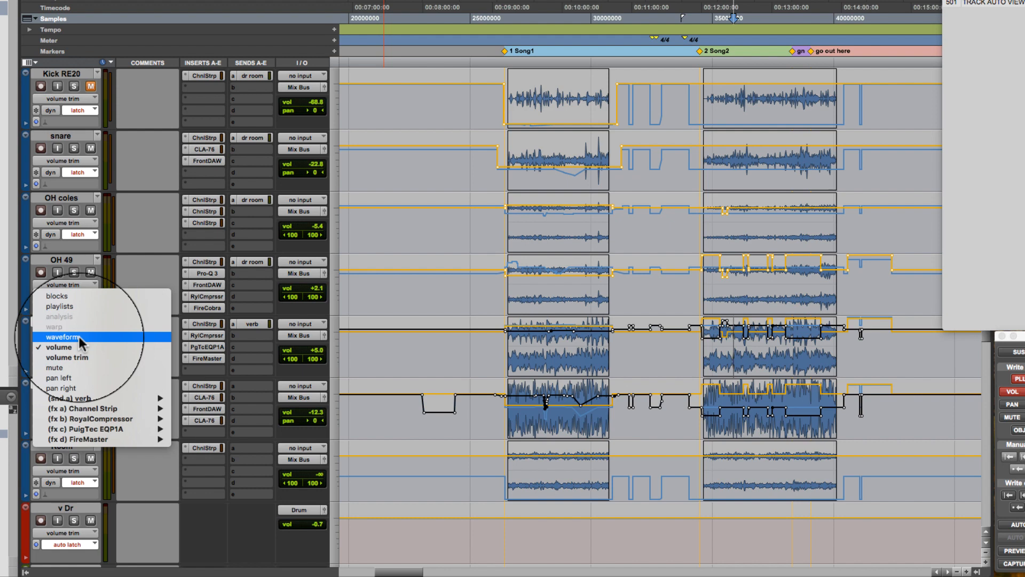
left_click(79, 336)
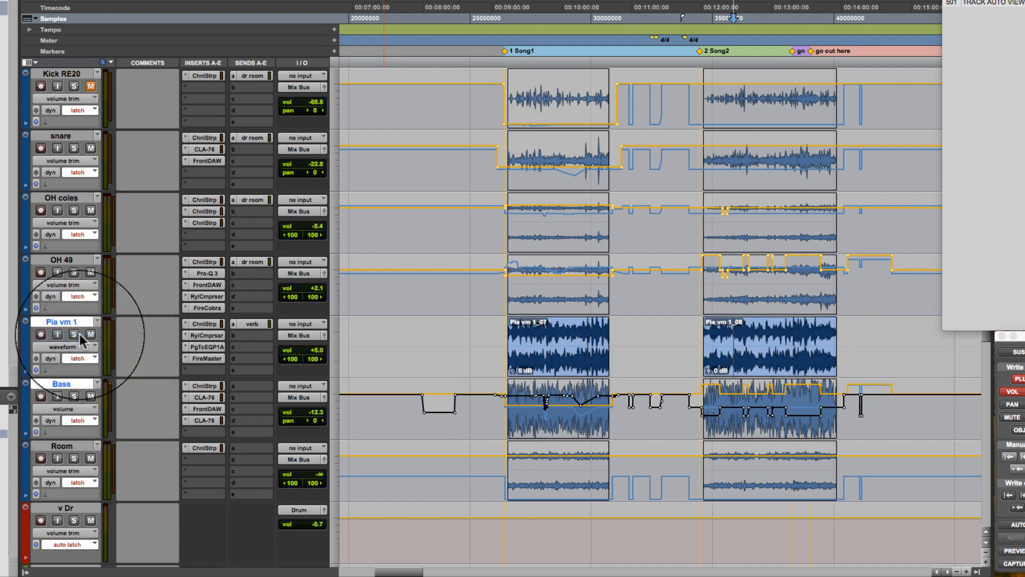
left_click(69, 347)
left_click(70, 356)
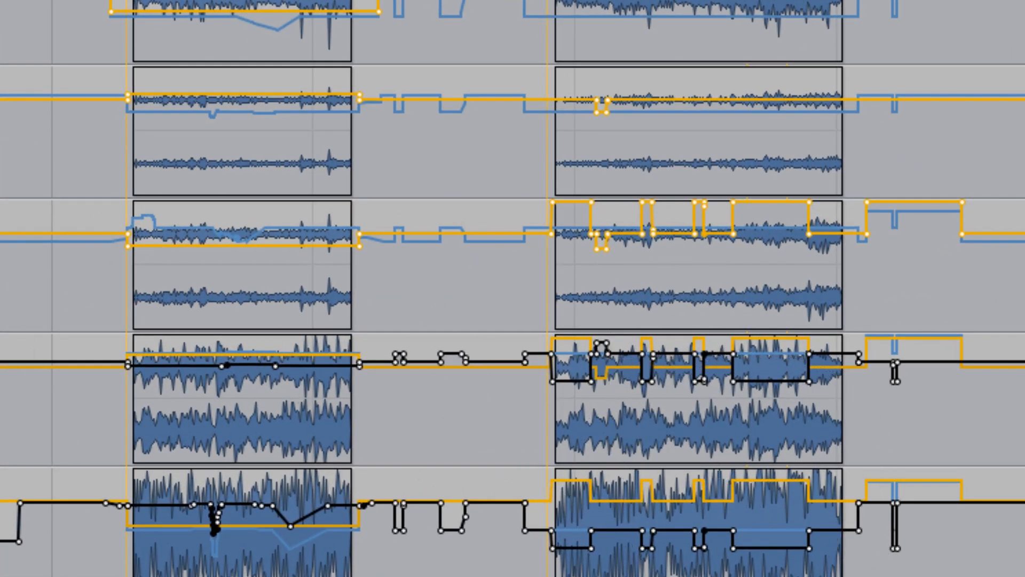
key("t")
key("t")
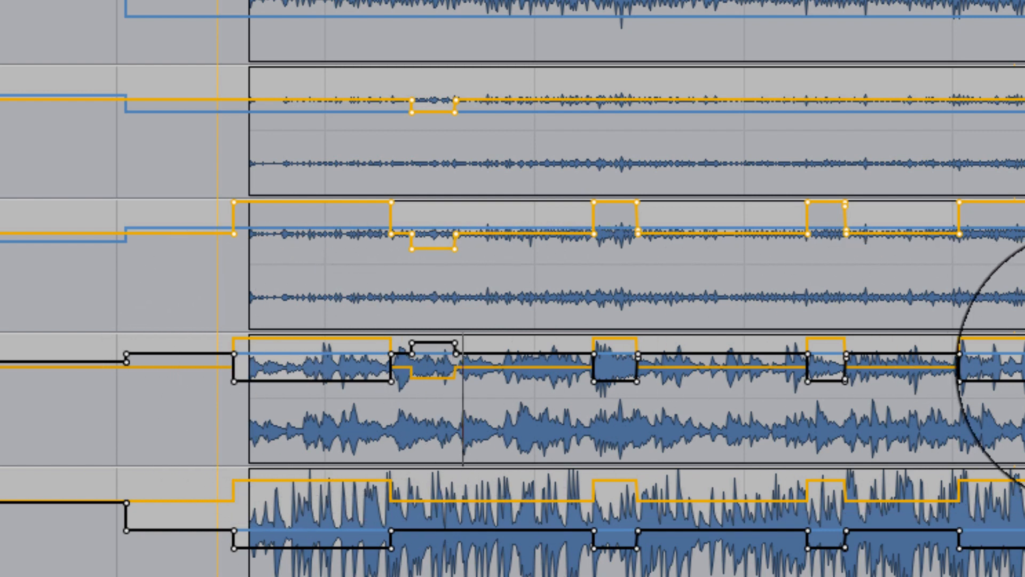
left_click(595, 366)
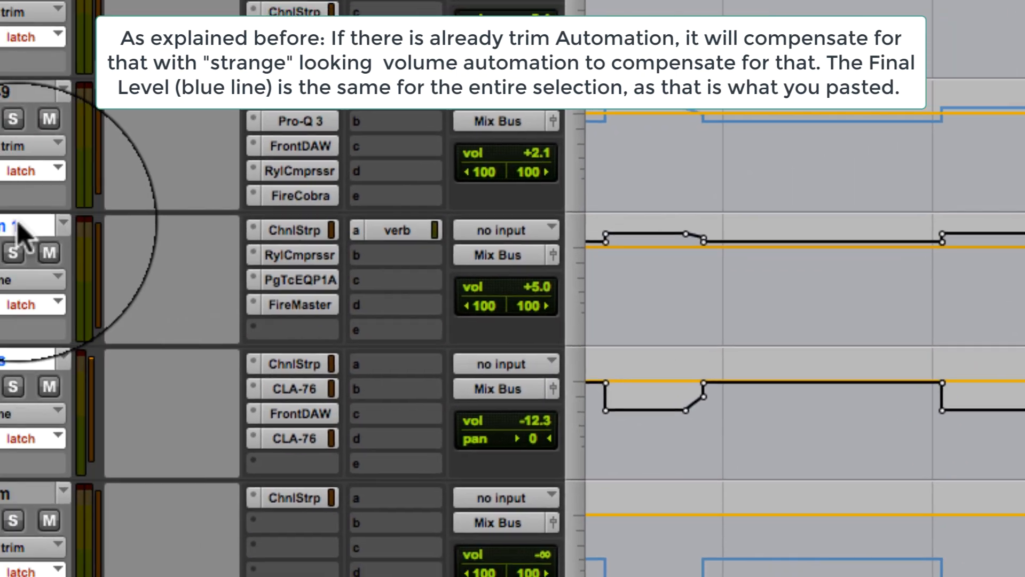
Step: Coalesce the trim automation of Pia vm 1, Bass and the remaining tracks
right_click(17, 224)
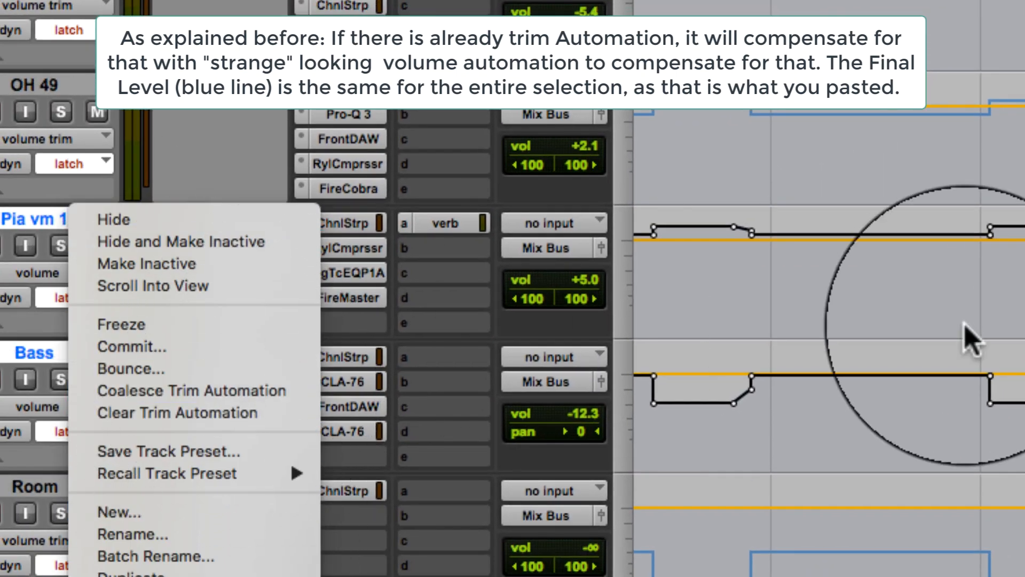
left_click(972, 337)
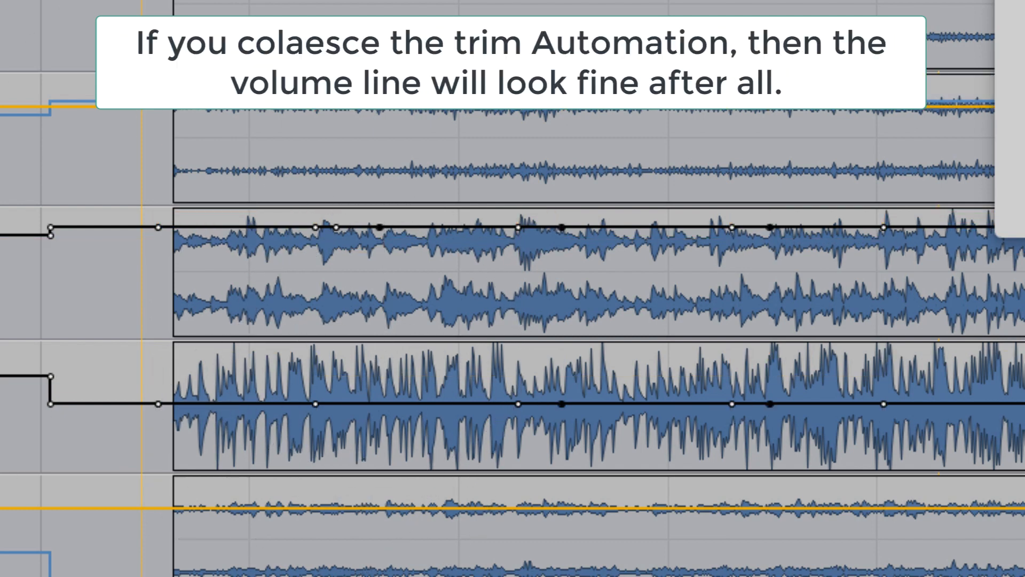
key("r")
key("r")
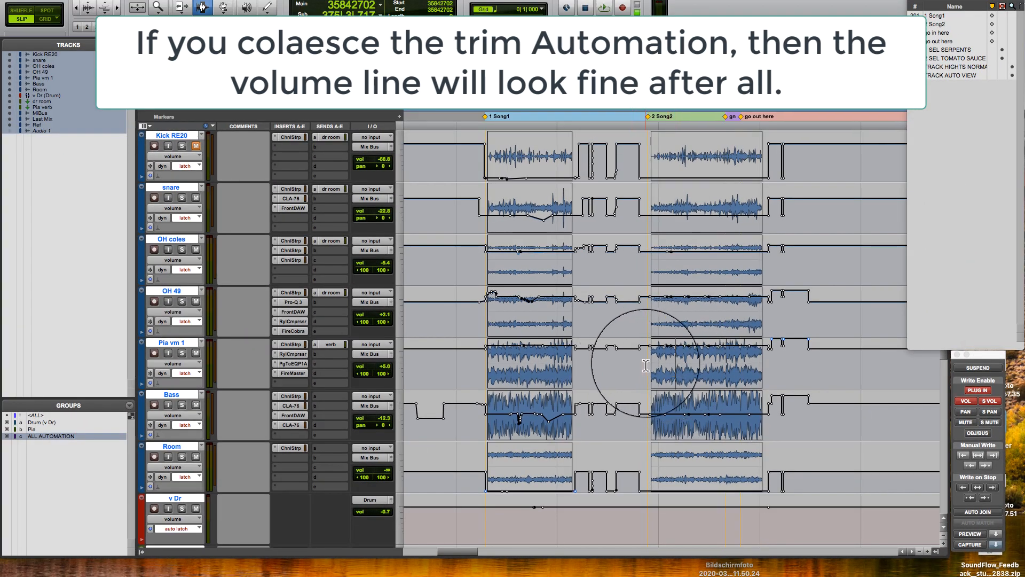
Step: Reselect Song2 with all tracks coalesced, punch the captured values again, and write them over the selection
left_click_drag(645, 365, 770, 372)
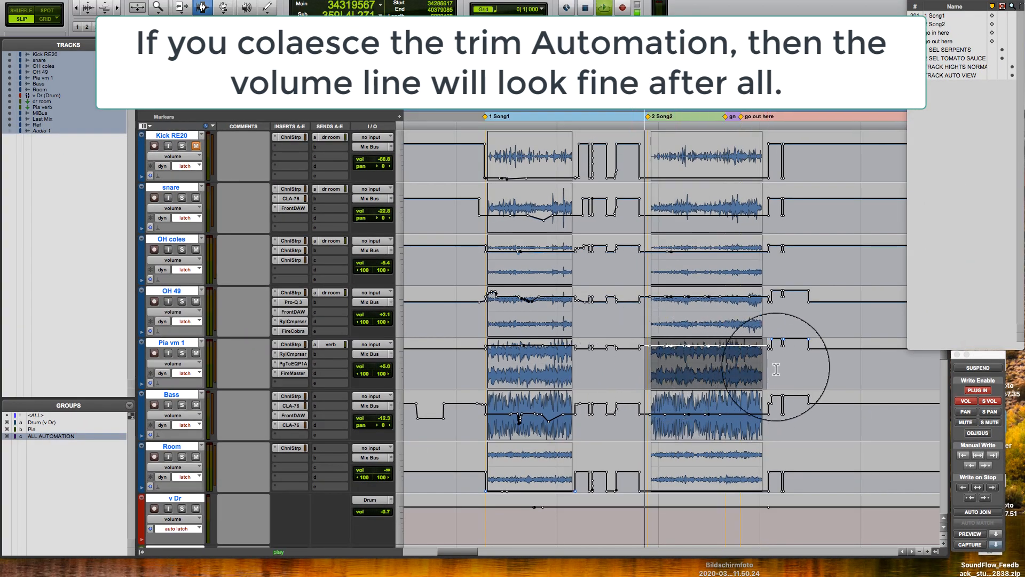
key("space")
left_click(996, 546)
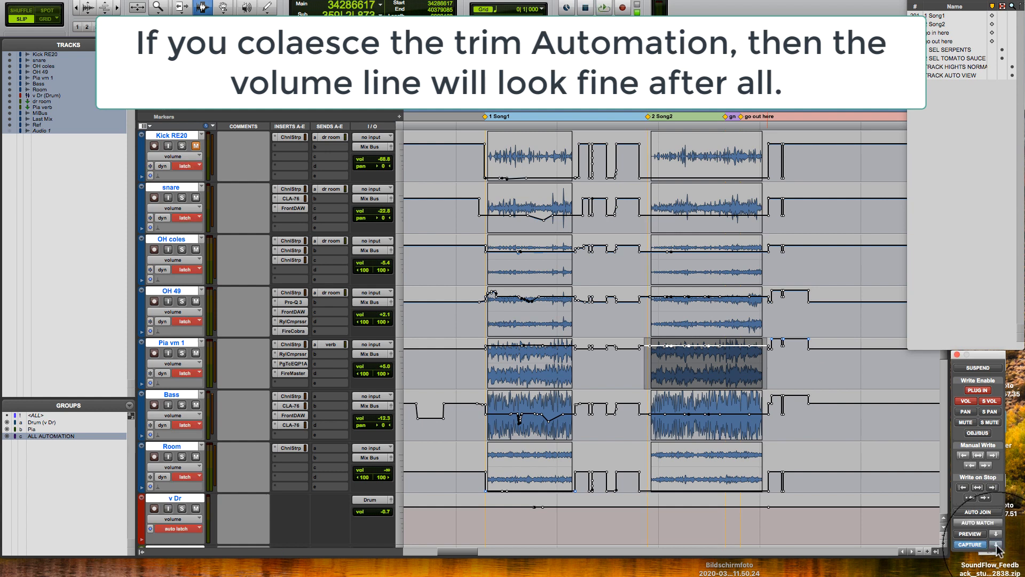
left_click(978, 455)
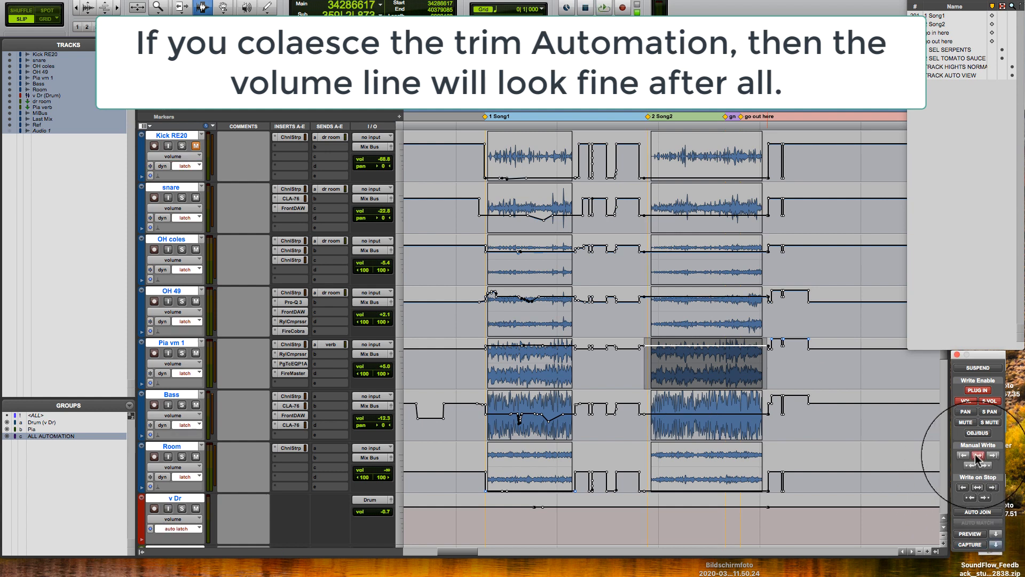
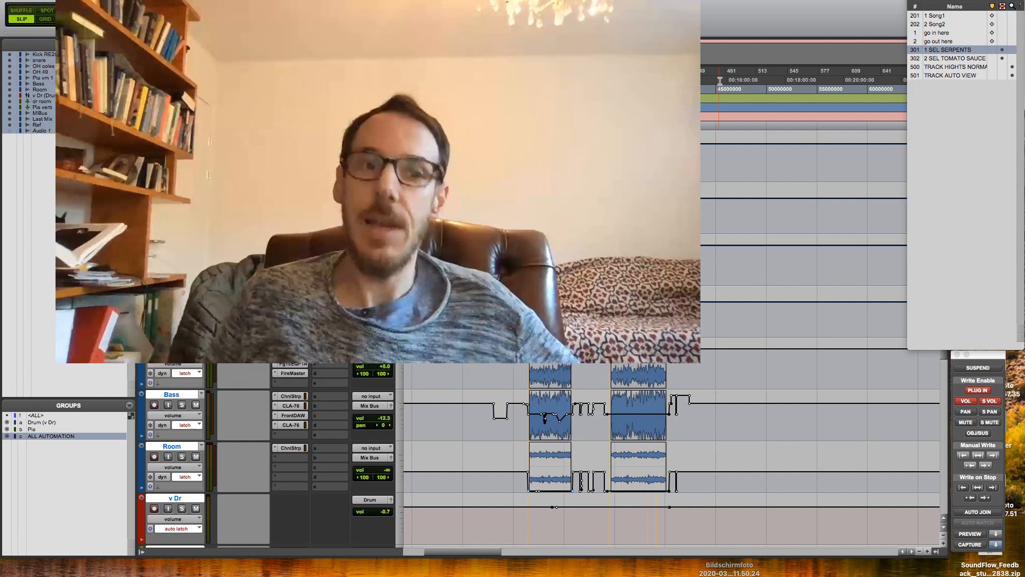
Step: Open the Bass track's Channel Strip and, during Song1 playback, boost the high-mid EQ band to about 5.3 dB at 5.4 kHz
key("ctrl+super+p")
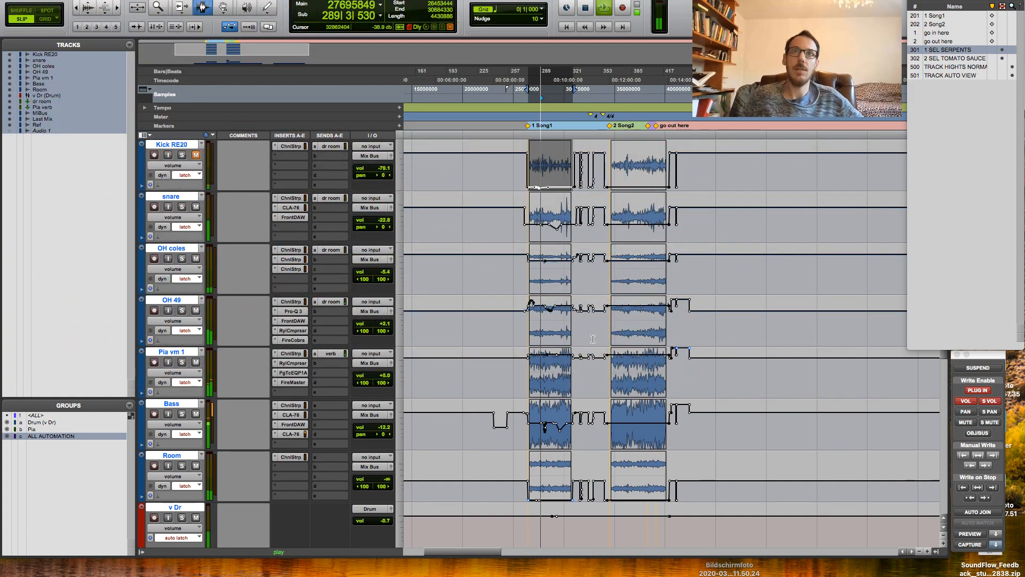
key("space")
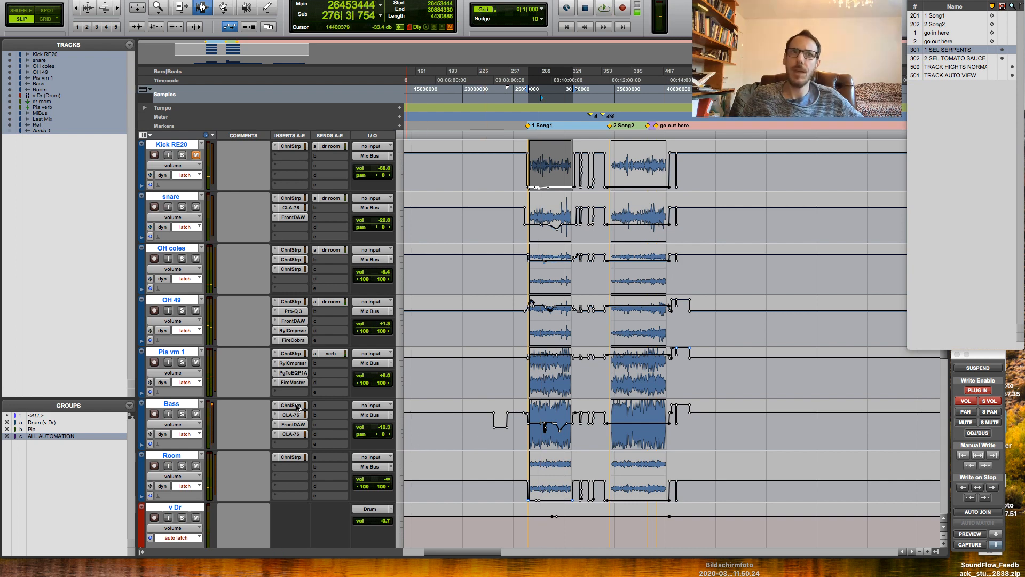
left_click(297, 407)
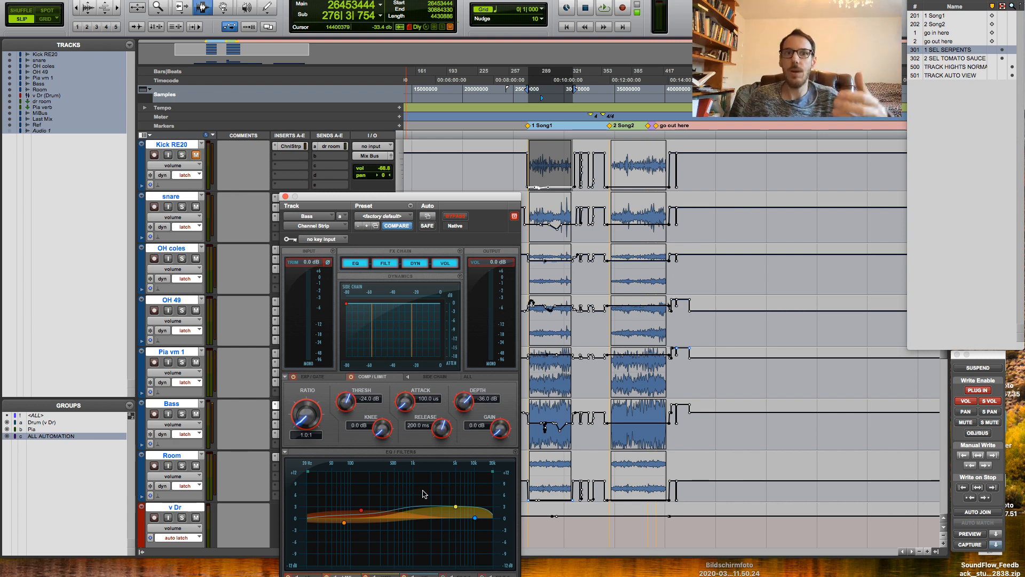
left_click_drag(364, 208, 391, 182)
key("space")
left_click_drag(482, 481, 484, 472)
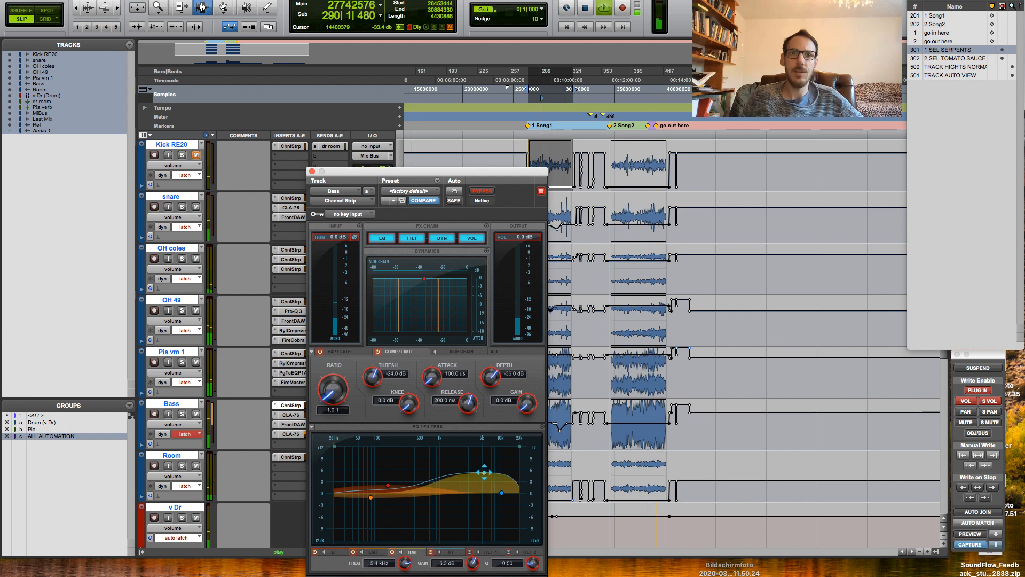
Step: Raise the input and slightly adjust the output of the Bass track's second CLA-76 compressor during Song1 playback
left_click(291, 433)
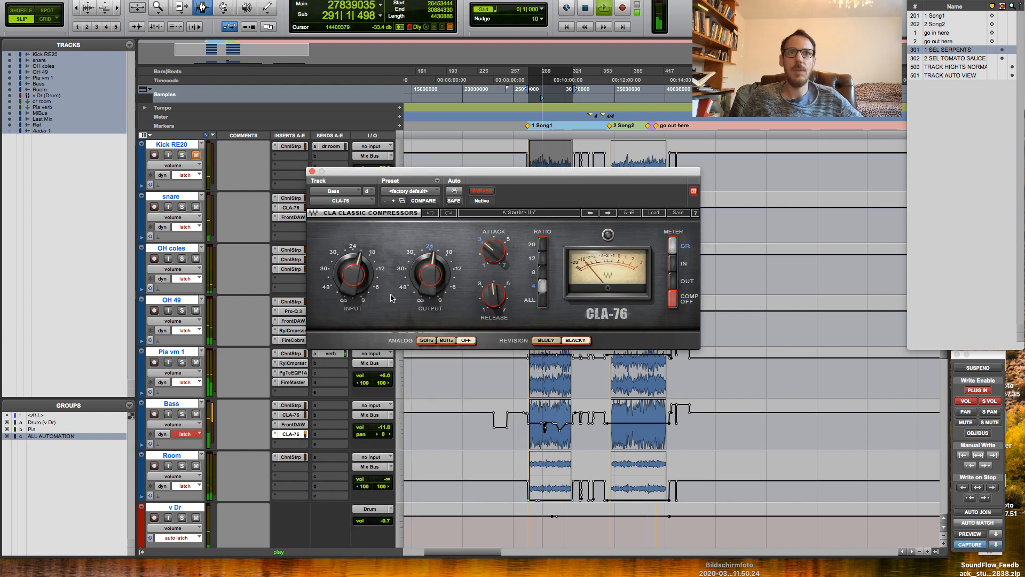
left_click_drag(363, 280, 365, 260)
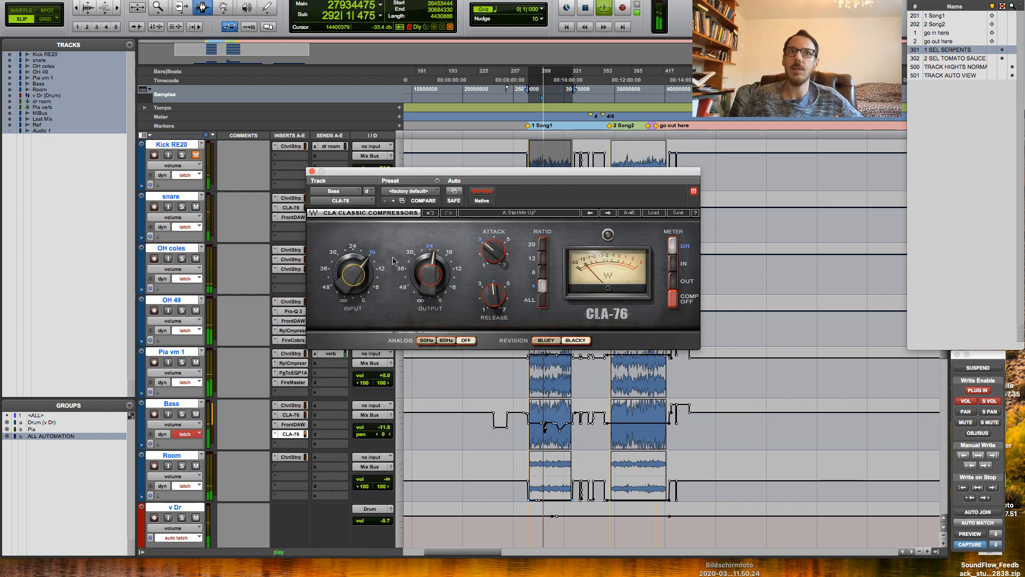
left_click_drag(430, 273, 430, 267)
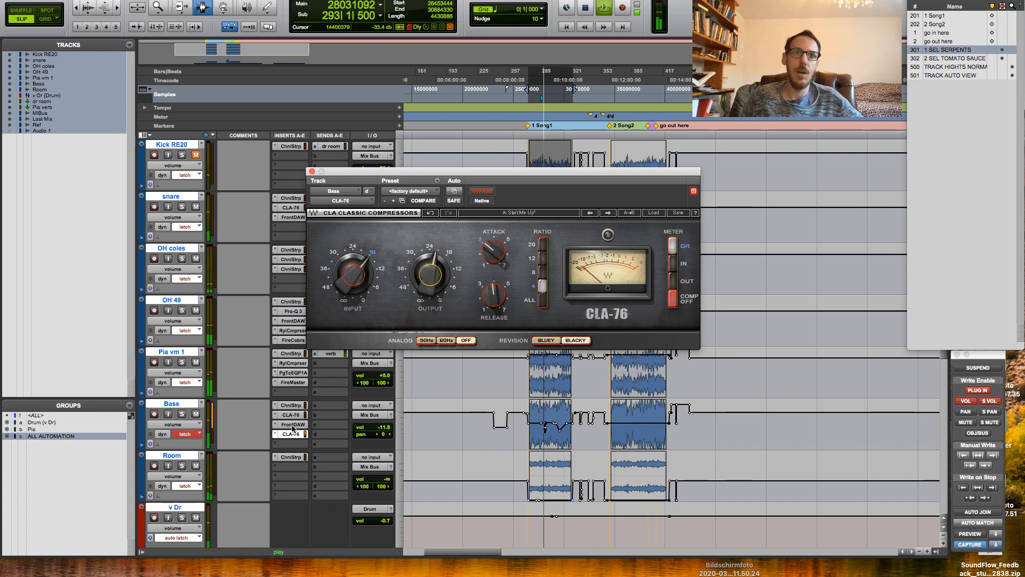
Step: Turn up the Mojo knob in the Bass track's FrontDAW slightly and write the changes over the whole Song1 selection on stop
left_click(293, 424)
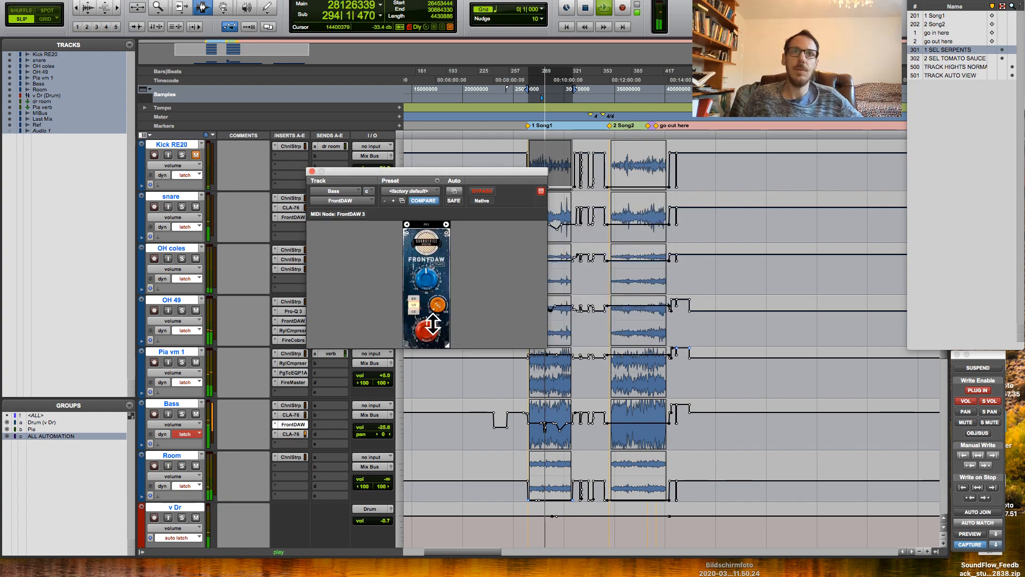
left_click_drag(426, 326, 427, 319)
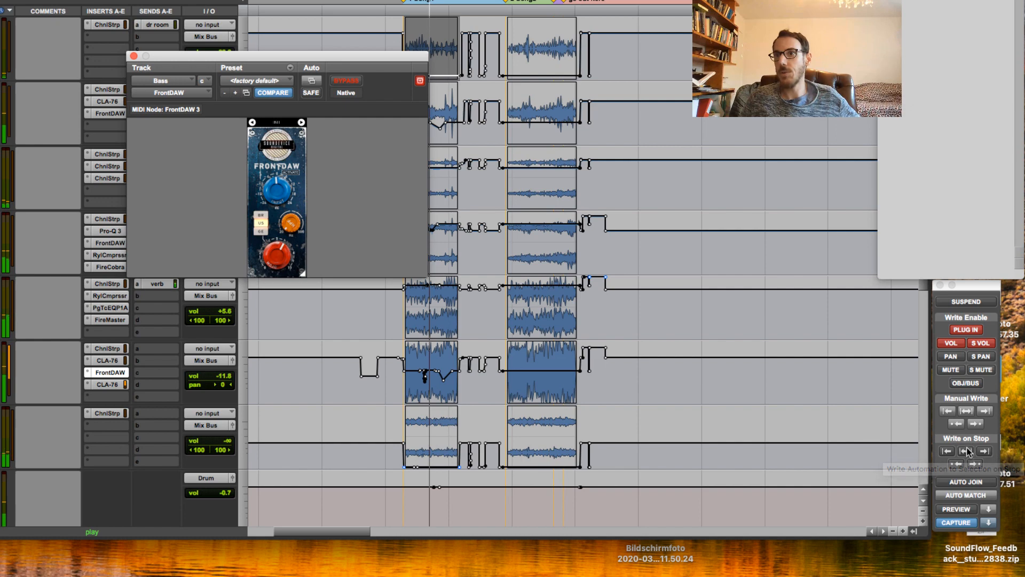
left_click(967, 452)
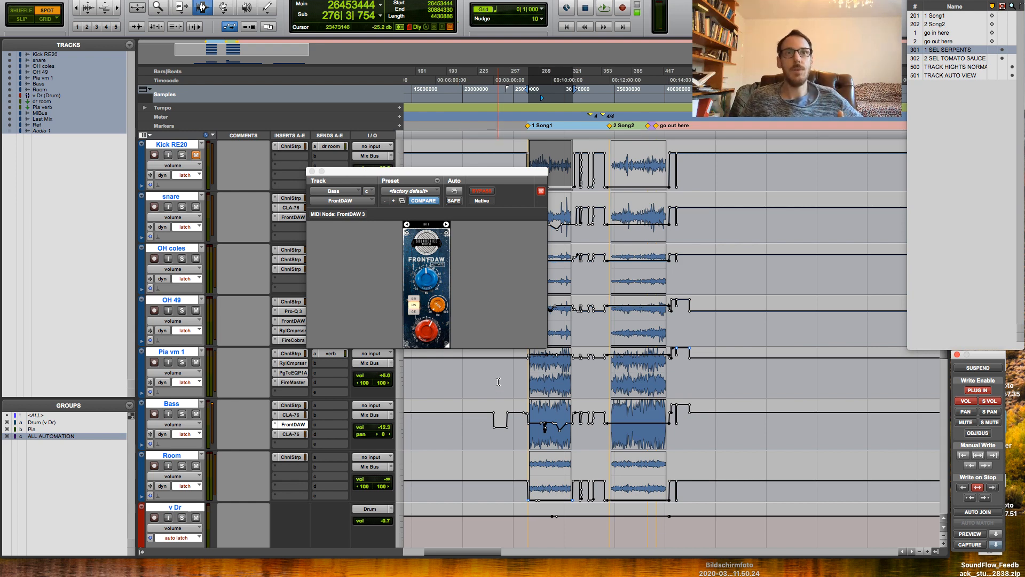
Step: Play Song1 and display the FrontDAW Mojo automation on the Bass track to check the written change
key("space")
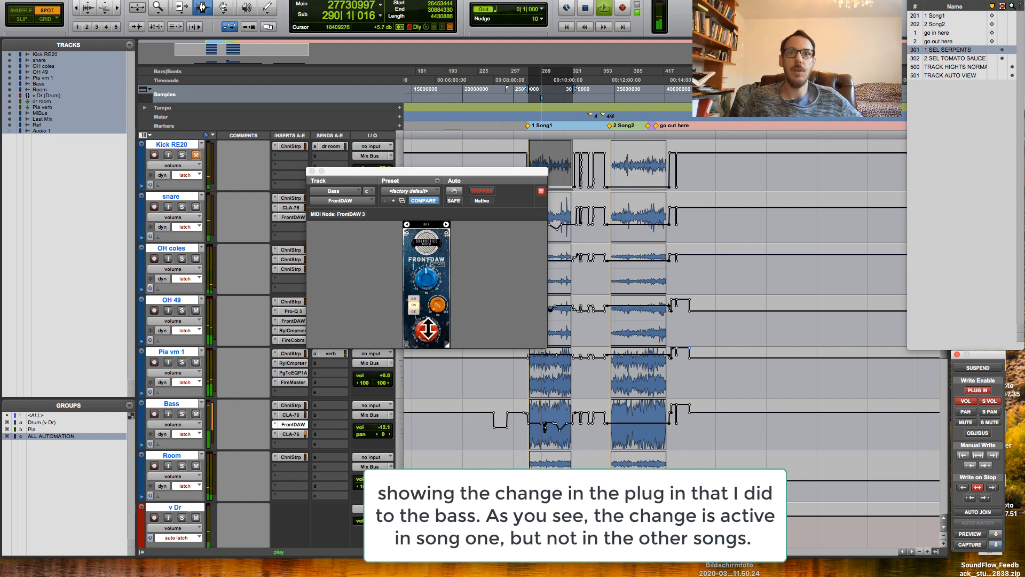
left_click(428, 329)
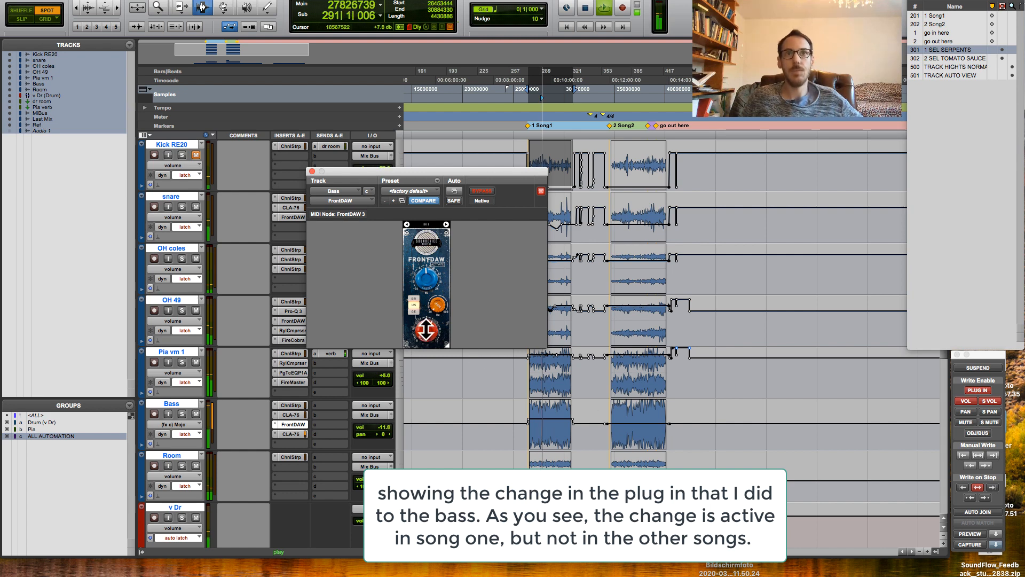
key("space")
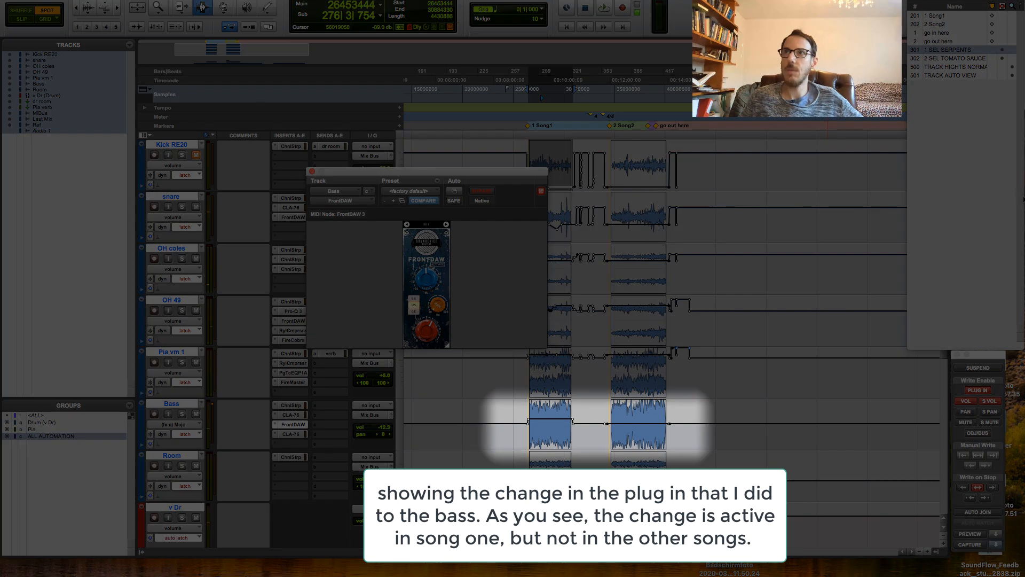
Step: Recall the 2 SEL TOMATO SAUCE selection and adjust the snare CLA-76's input and output during playback
left_click(972, 58)
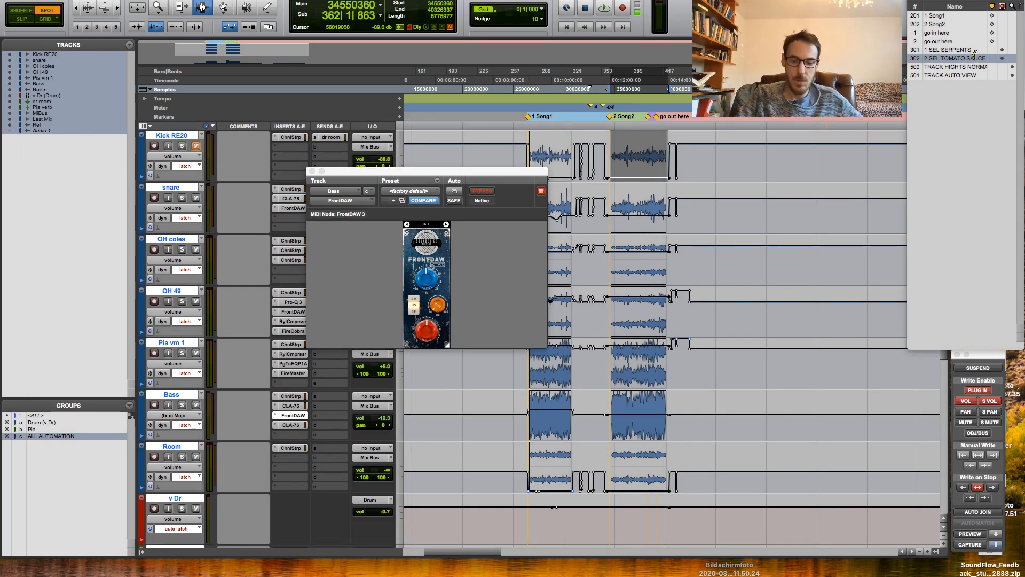
left_click(614, 101)
key("space")
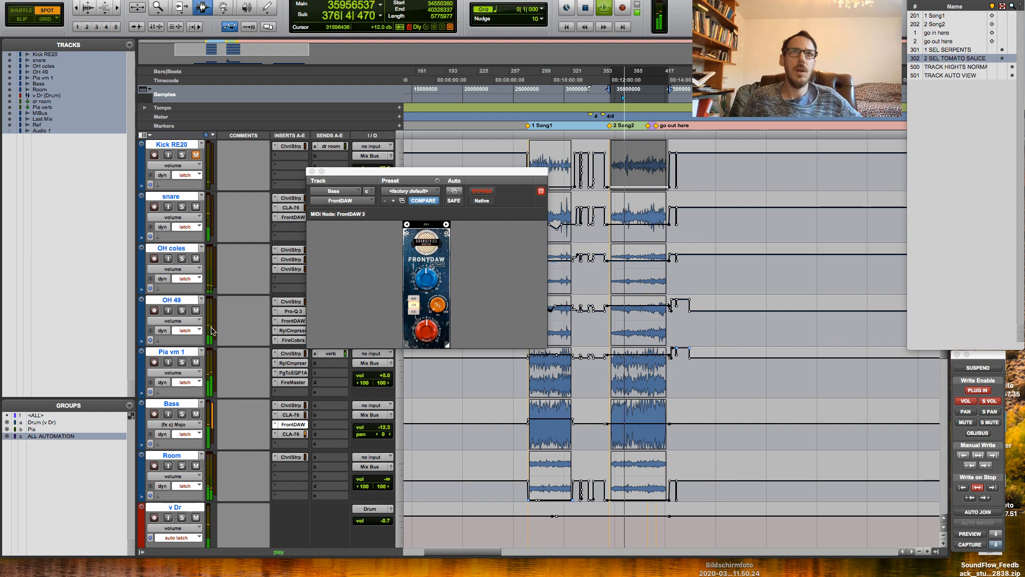
left_click(291, 208)
left_click_drag(348, 274, 347, 256)
left_click_drag(434, 265, 433, 274)
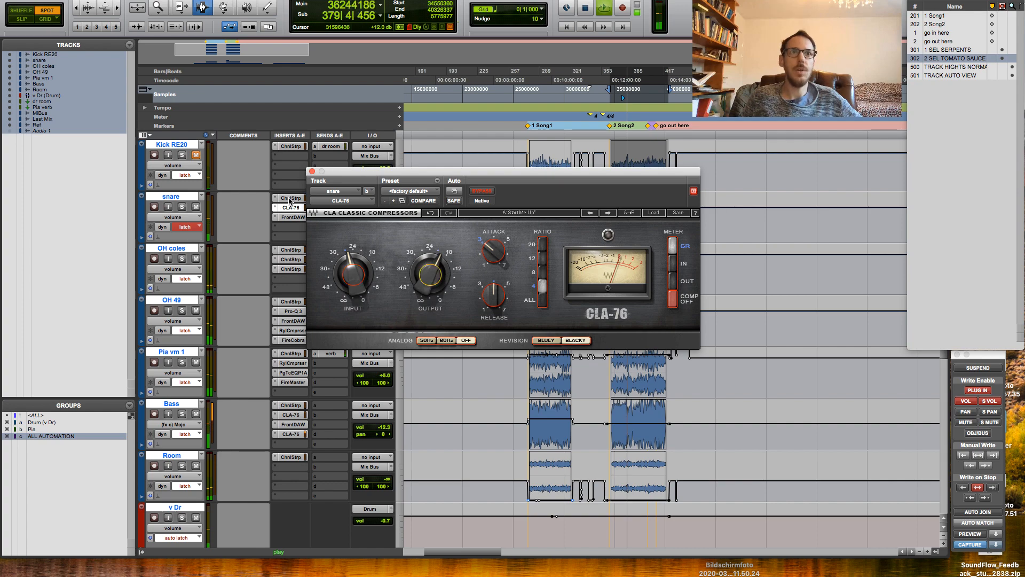
Step: Boost the snare Channel Strip's high band to about 2.1 dB at 8.1 kHz and low band to 6.4 dB at 122.7 Hz, writing on stop
left_click(289, 198)
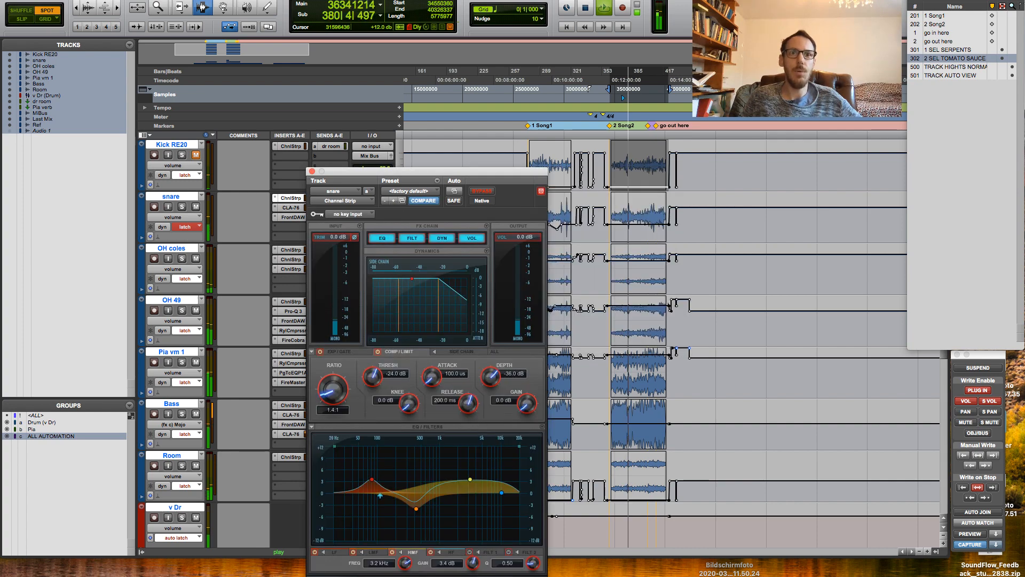
left_click_drag(505, 494, 495, 484)
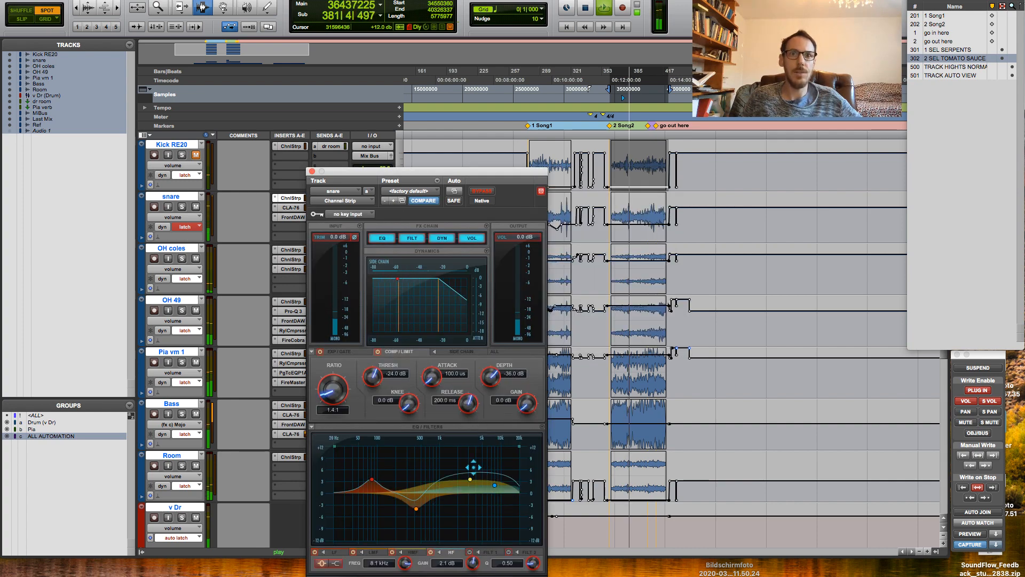
left_click_drag(373, 479, 382, 468)
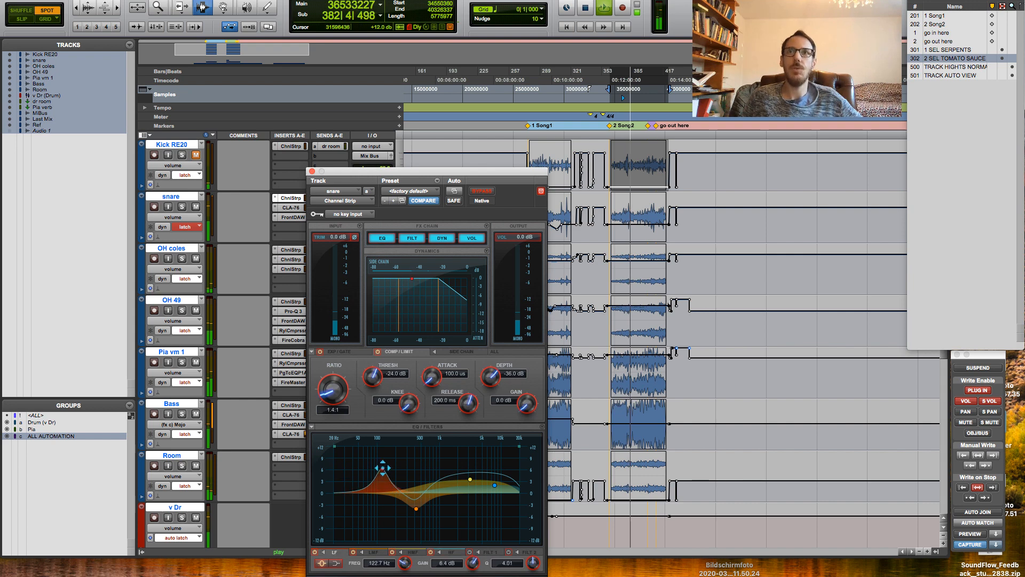
key("space")
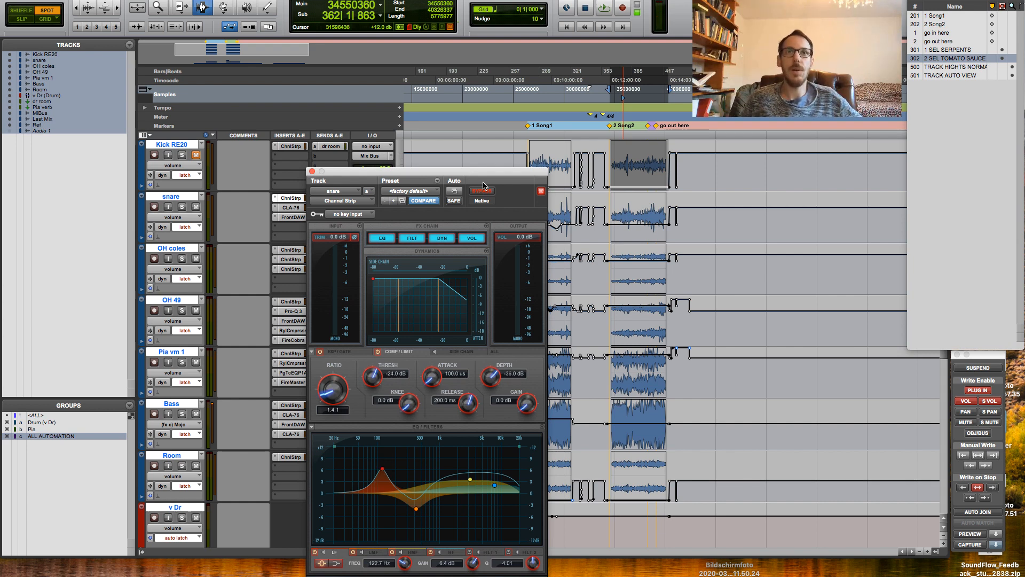
Step: Move the plug-in window out of the way, raise the Room track's volume during Song2 playback, and write it over the selection
left_click_drag(488, 172, 489, 534)
key("space")
key("space")
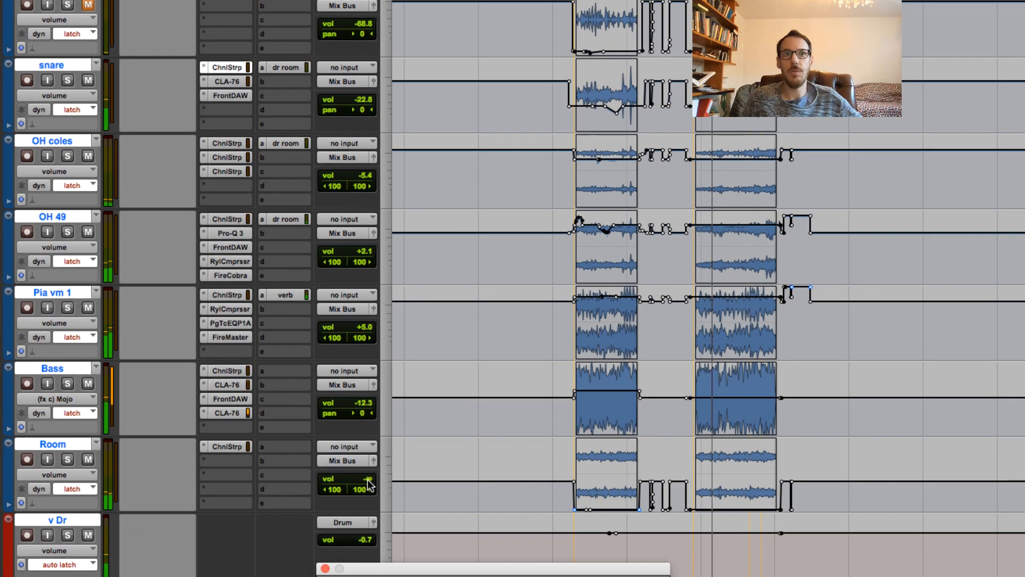
left_click_drag(382, 479, 364, 420)
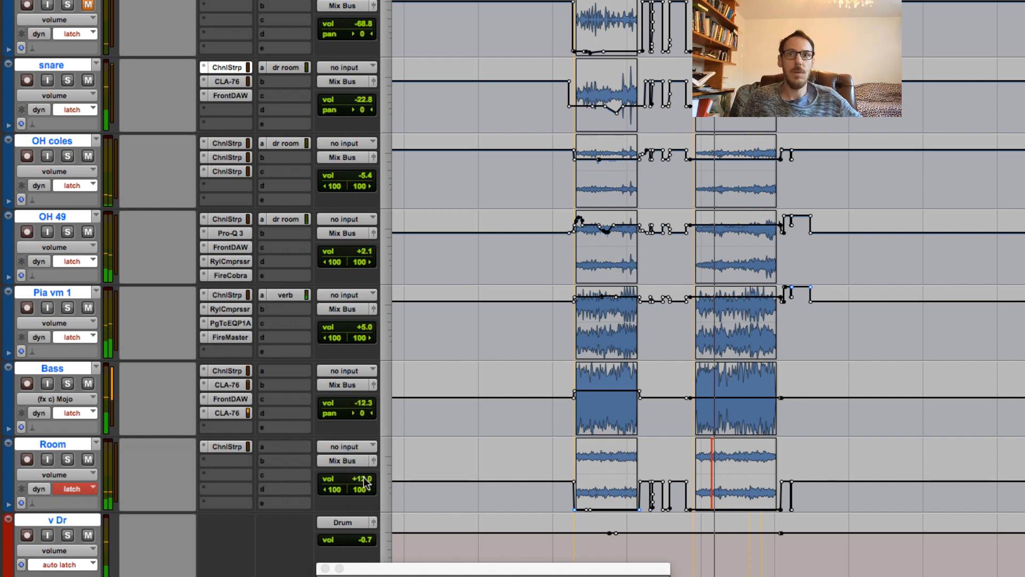
left_click_drag(365, 478, 359, 502)
key("space")
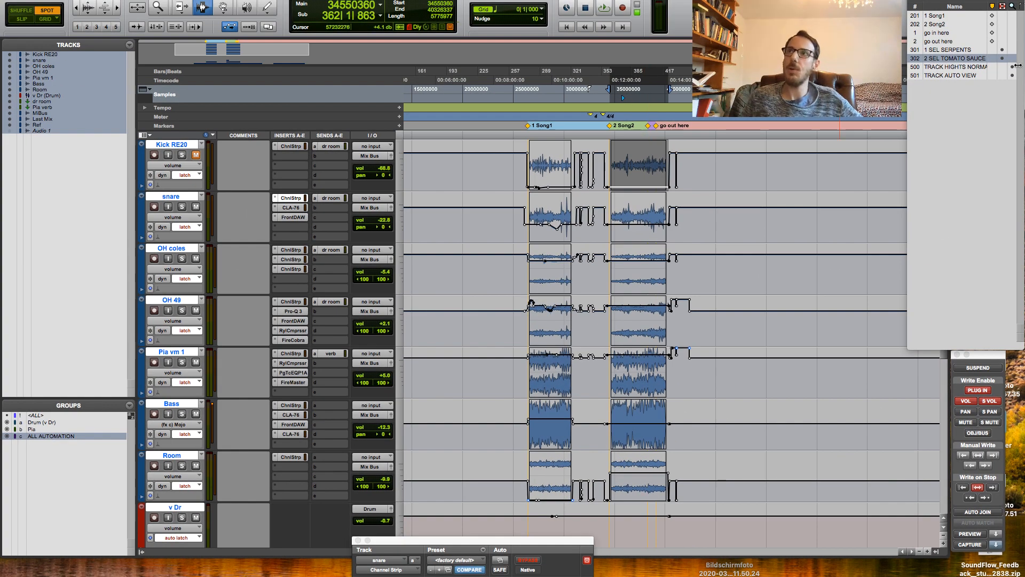
Step: Recall the 1 SEL SERPENTS selection, raise the Room volume to about -2.0 dB during playback, and write it over the selection
left_click(954, 49)
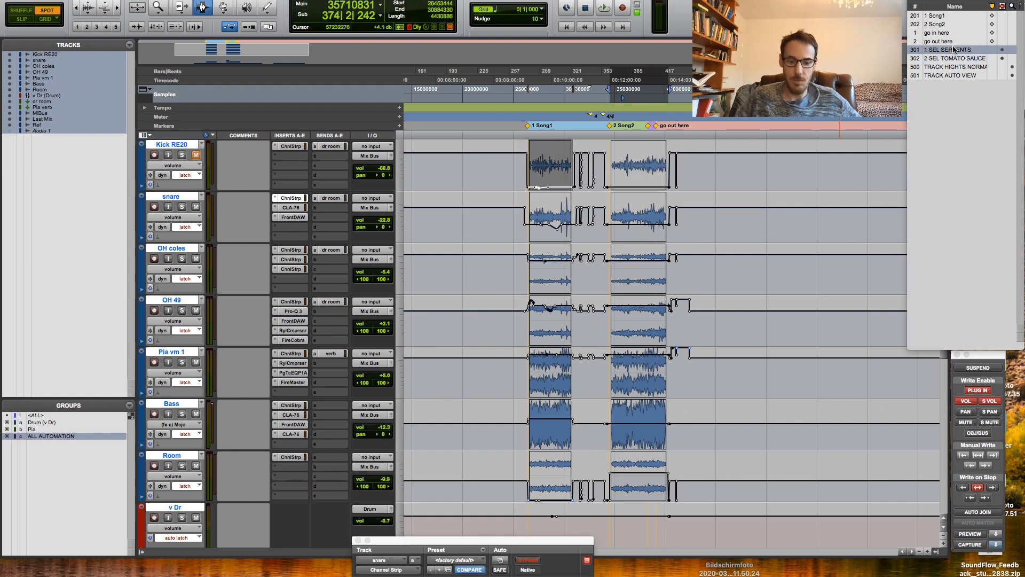
key("space")
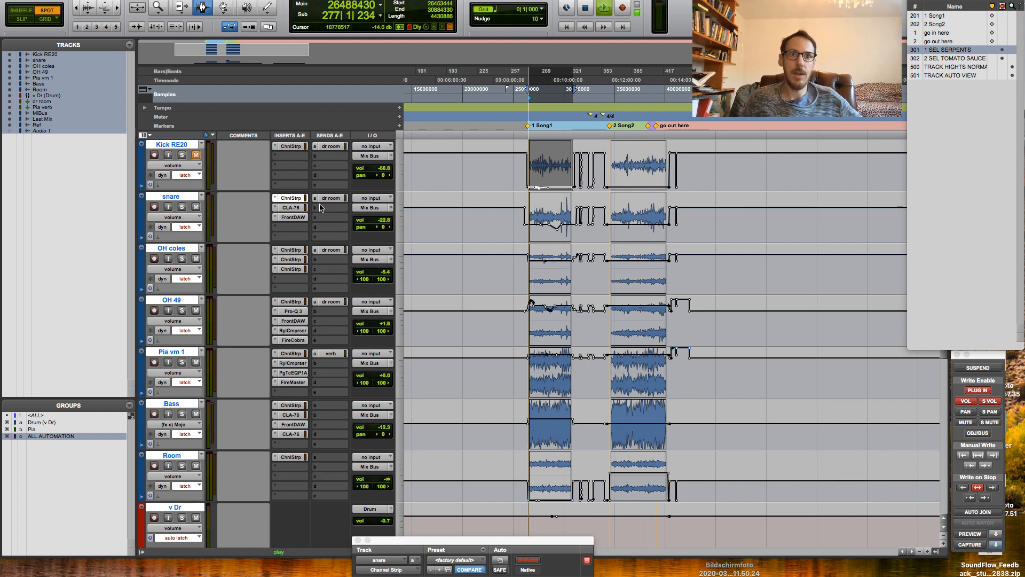
left_click_drag(374, 479, 385, 448)
key("space")
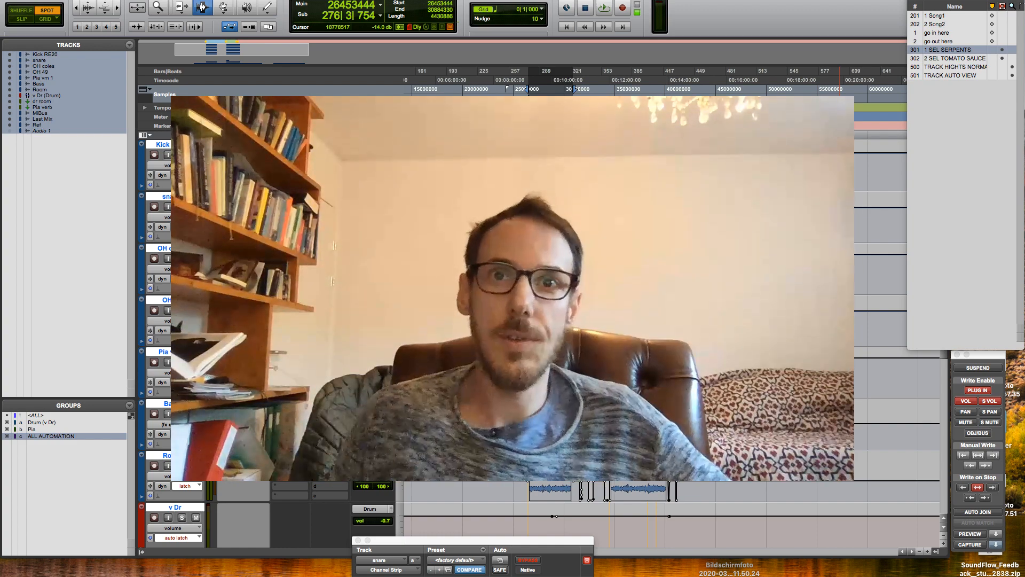
Step: Open the Bass track's Channel Strip and show its EQ high-mid gain automation on the track
scroll(301, 357, "down", 5)
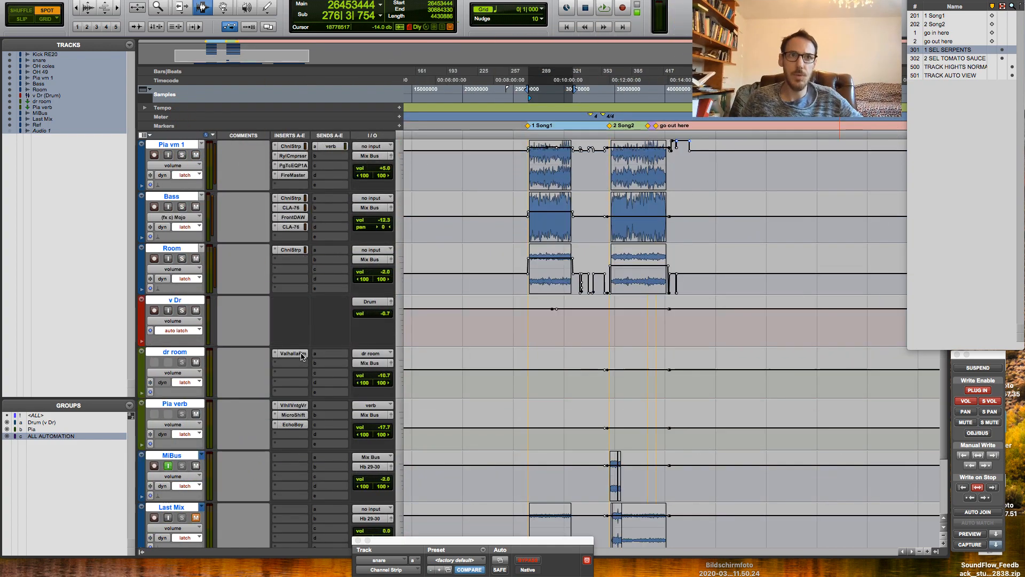
scroll(301, 357, "up", 4)
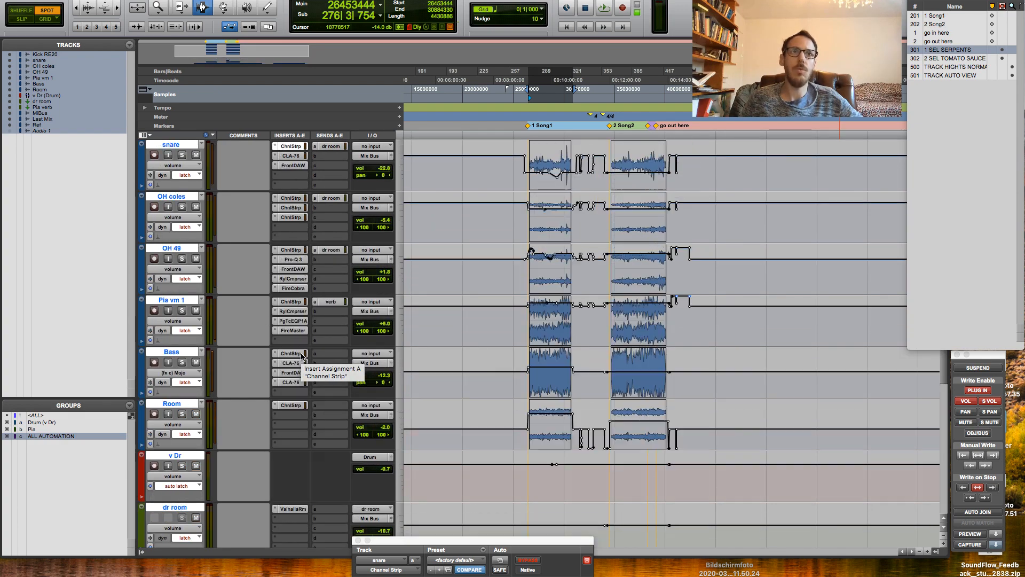
scroll(301, 357, "up", 1)
left_click(291, 405)
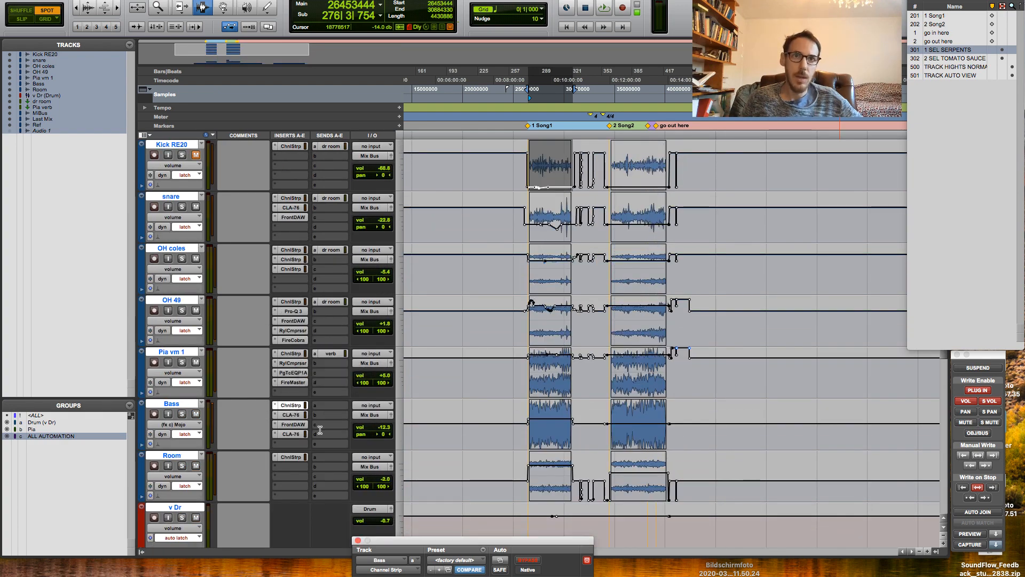
left_click_drag(472, 540, 350, 143)
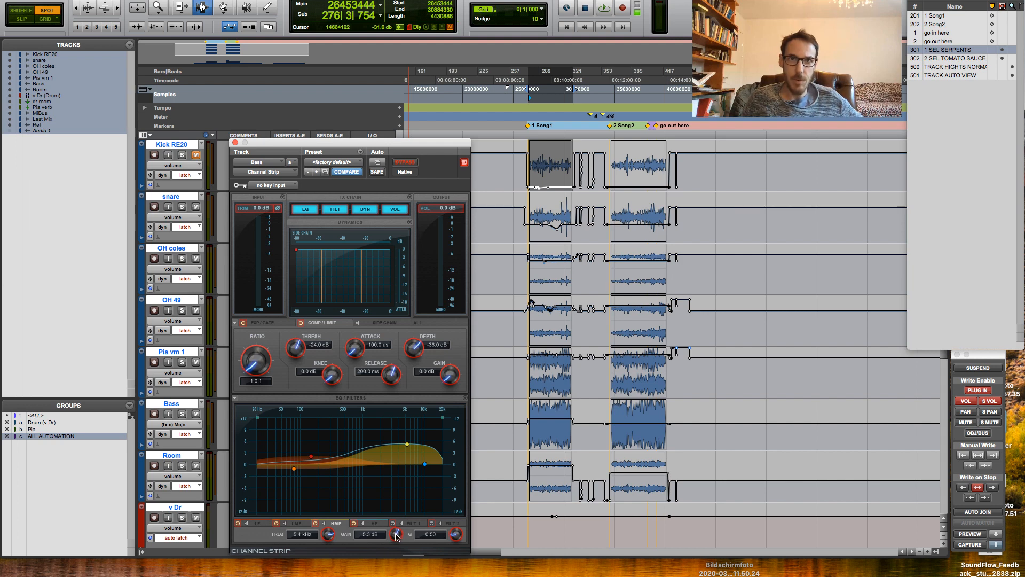
left_click(395, 534, "ctrl+super")
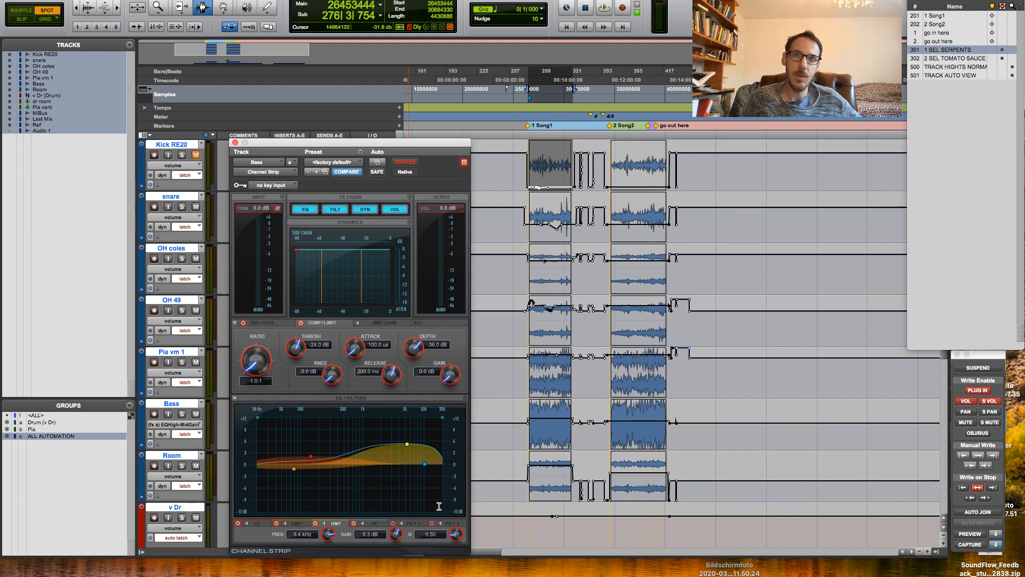
Step: Switch to Slip mode with the Grabber tool and edit the Bass high-mid gain automation line in Song1 to about 7.4 dB
key("F8")
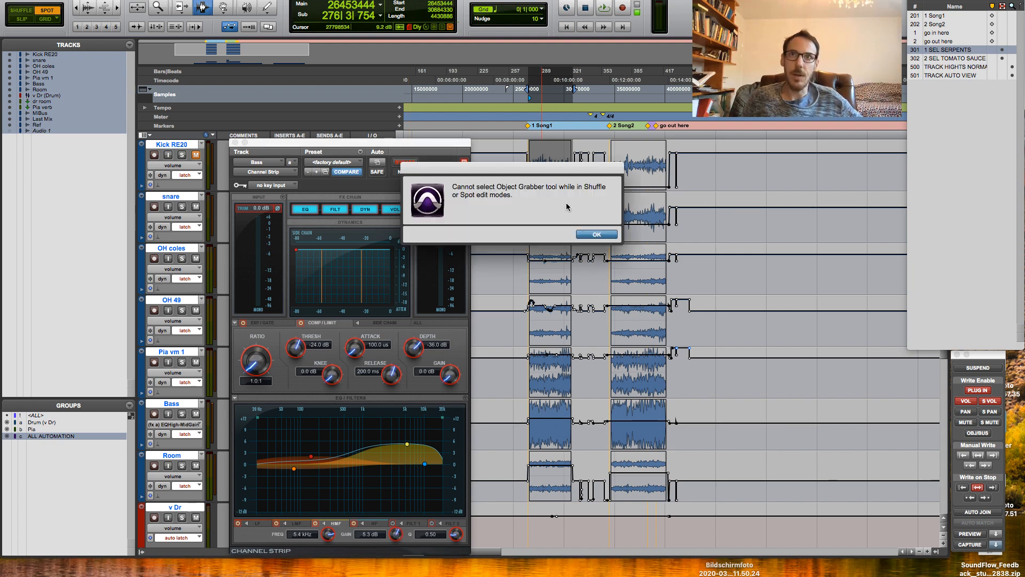
left_click(593, 235)
key("F2")
key("F8")
left_click(552, 418)
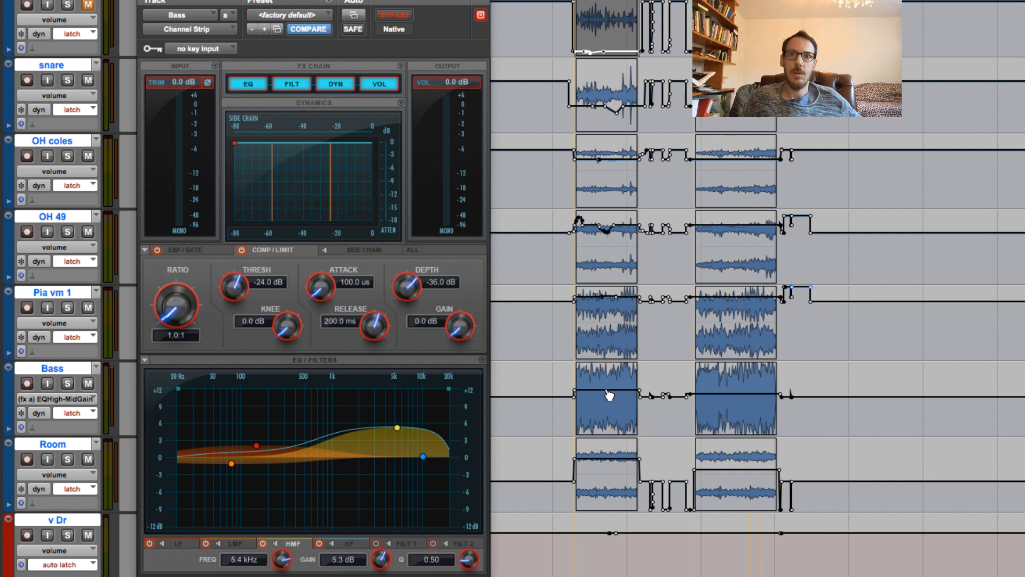
left_click_drag(611, 388, 610, 390)
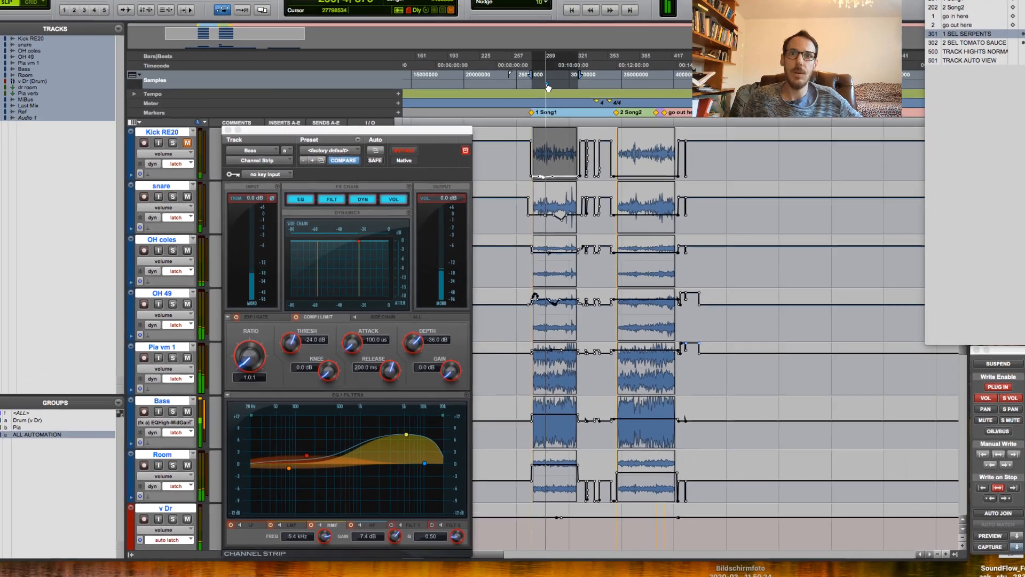
key("space")
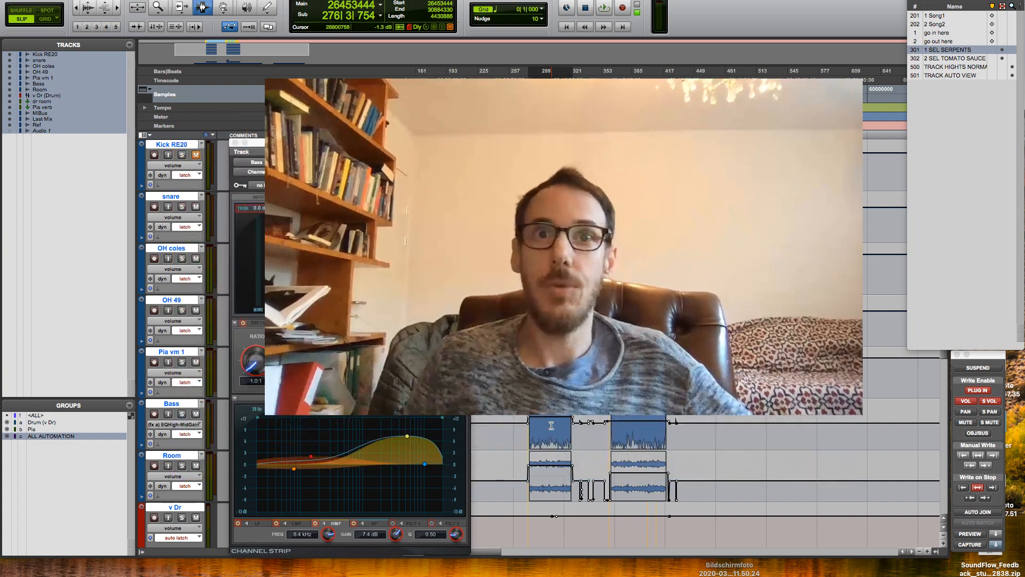
Step: Lower the Bass high-mid EQ gain to about 5.1 dB during Song1 playback and write it over the selection on stop
key("space")
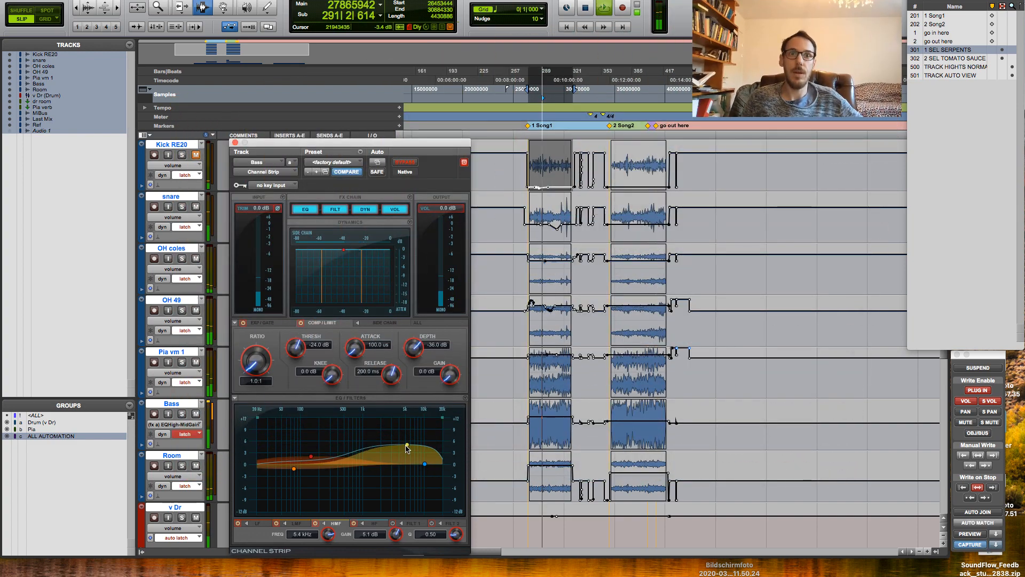
key("space")
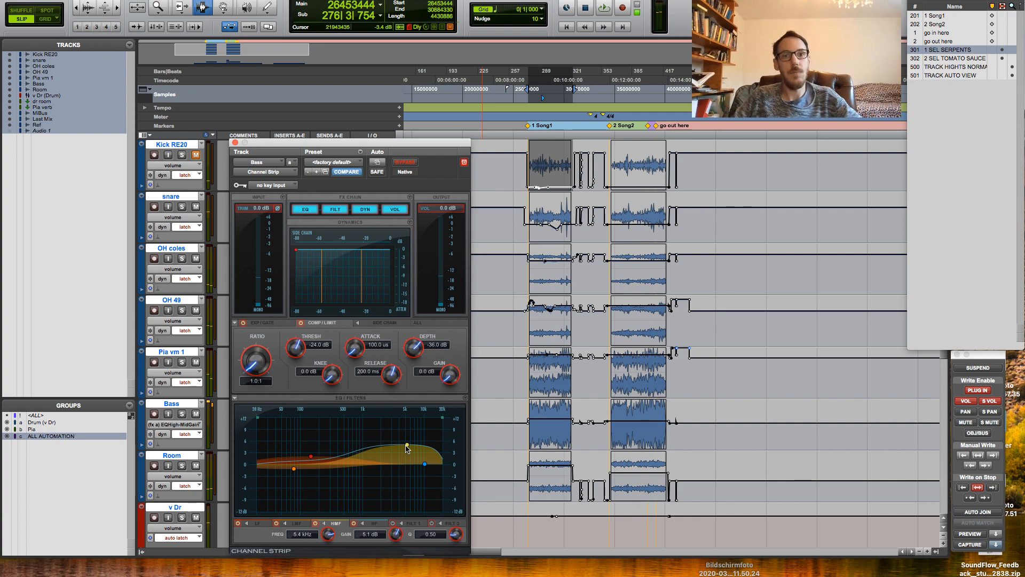